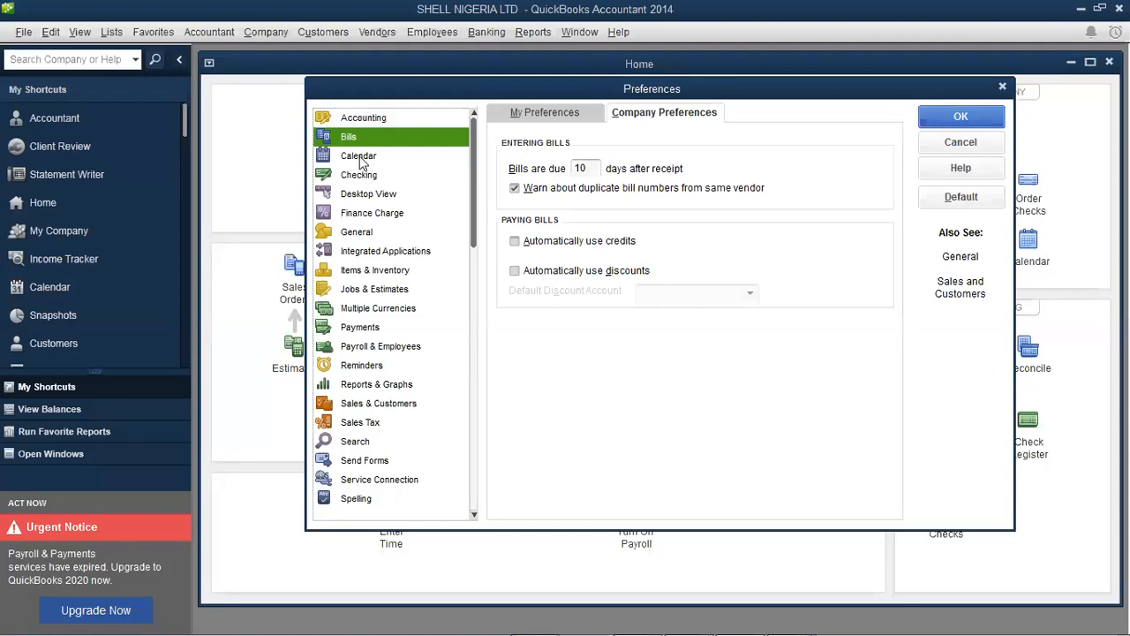
# Show the personal Calendar preferences: Remember last view, Variable (5/7 days) week, All Transactions
pyautogui.click(361, 161)
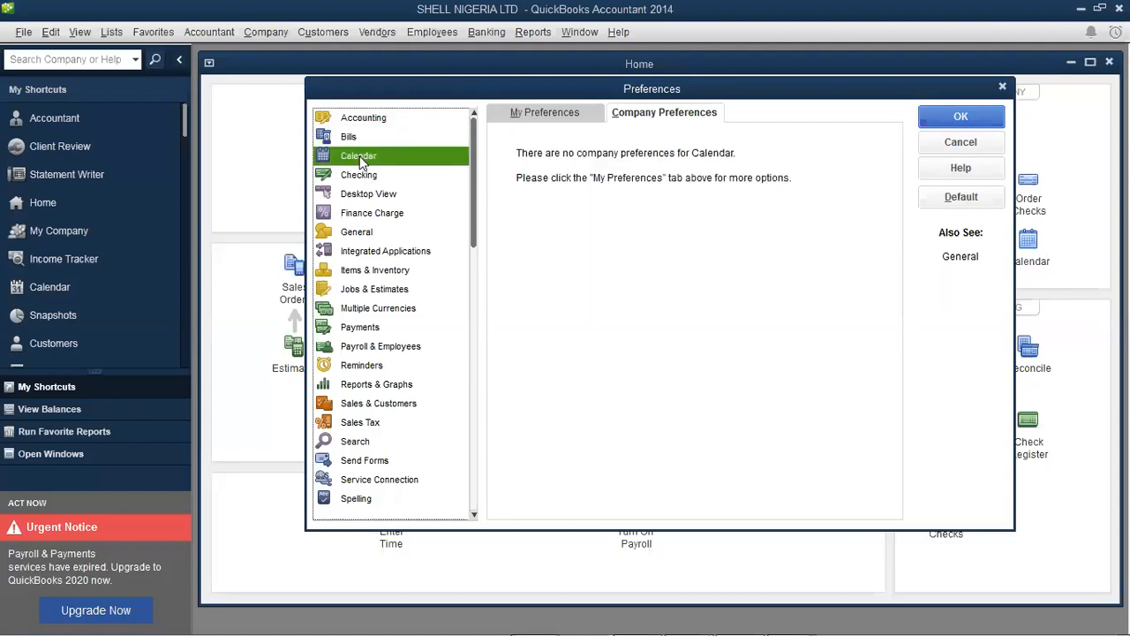
pyautogui.click(554, 122)
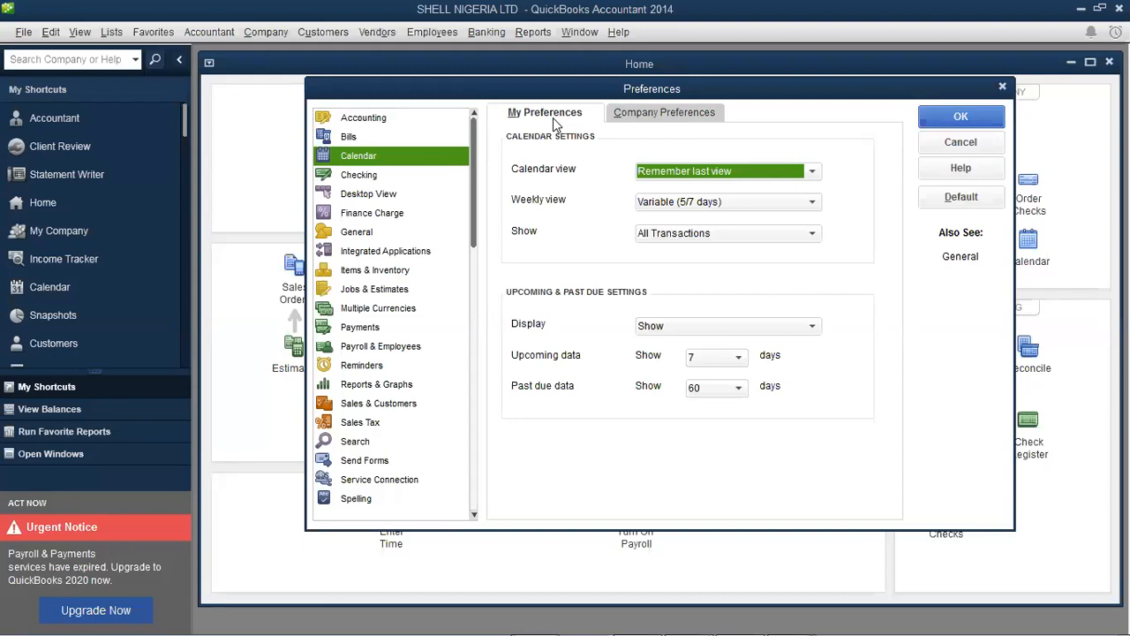
pyautogui.click(812, 176)
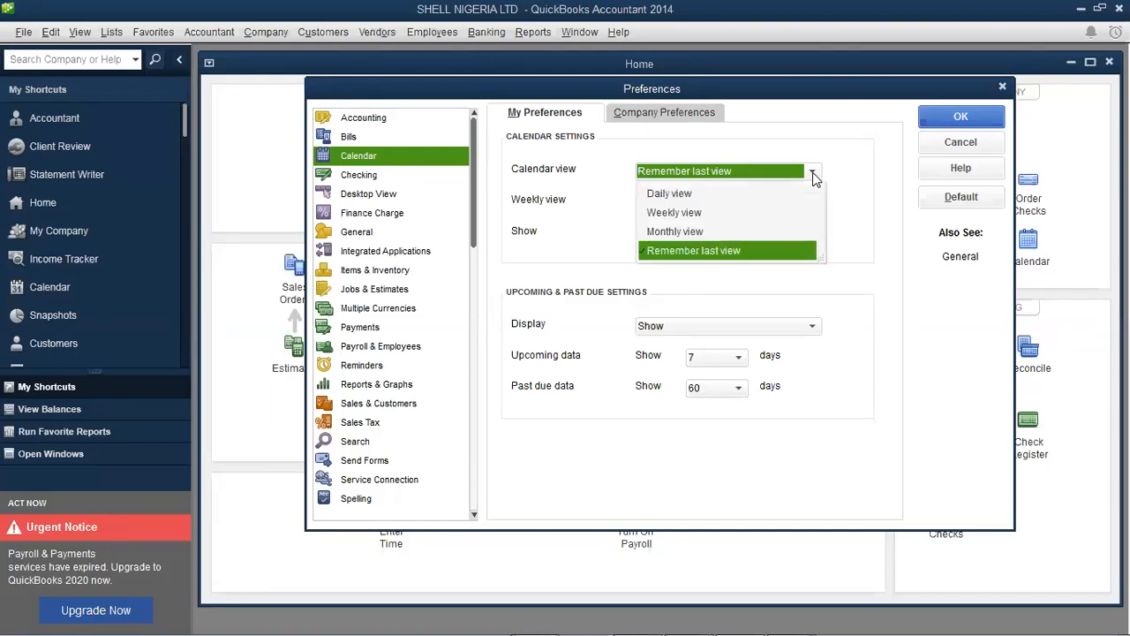
pyautogui.click(812, 175)
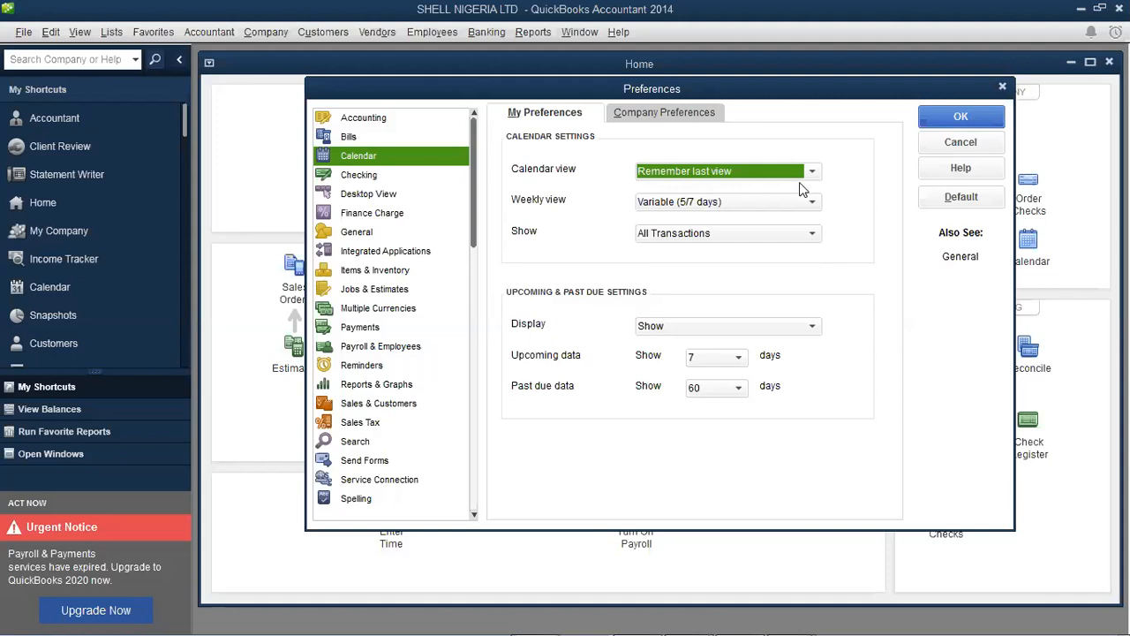
pyautogui.click(813, 172)
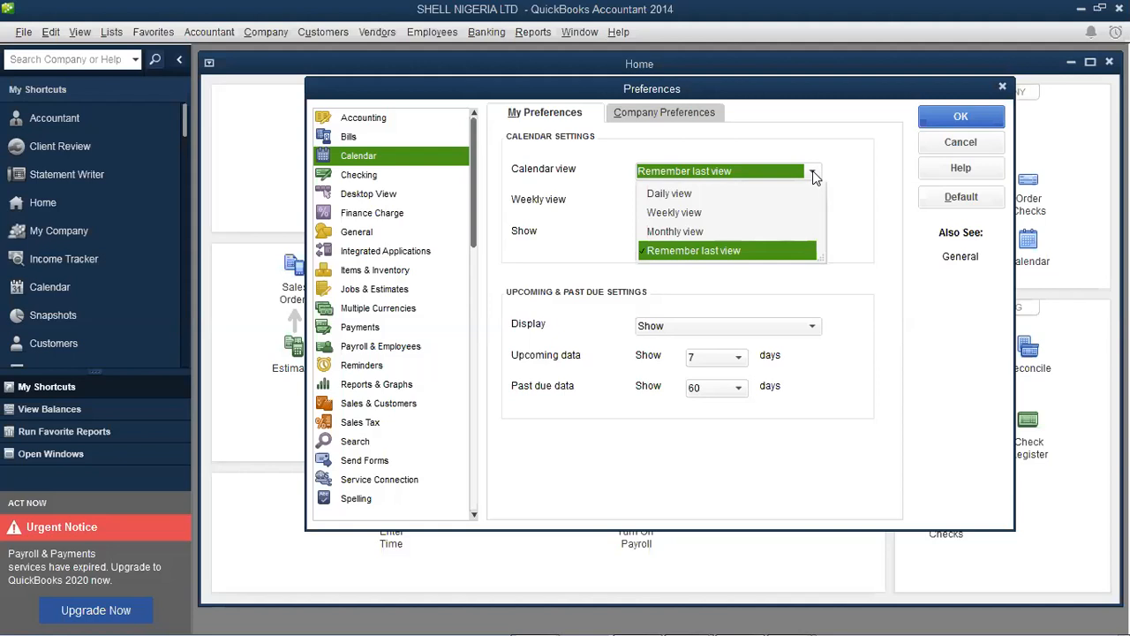
pyautogui.click(812, 173)
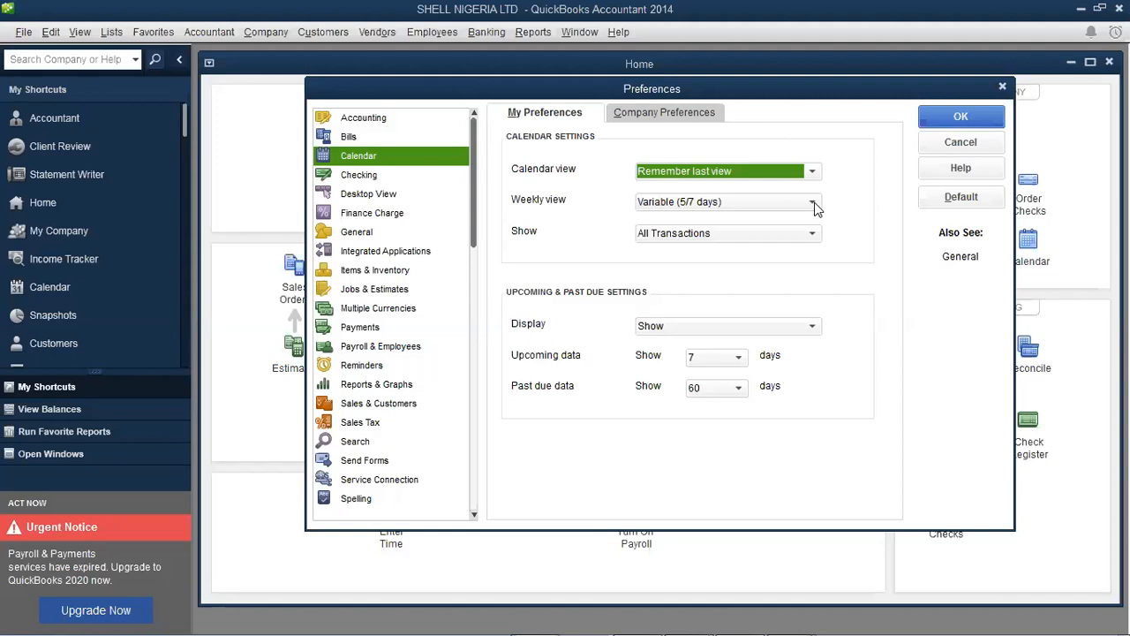
# Change the calendar's weekly view from Variable (5/7 days) to Fixed (7 days)
pyautogui.click(813, 203)
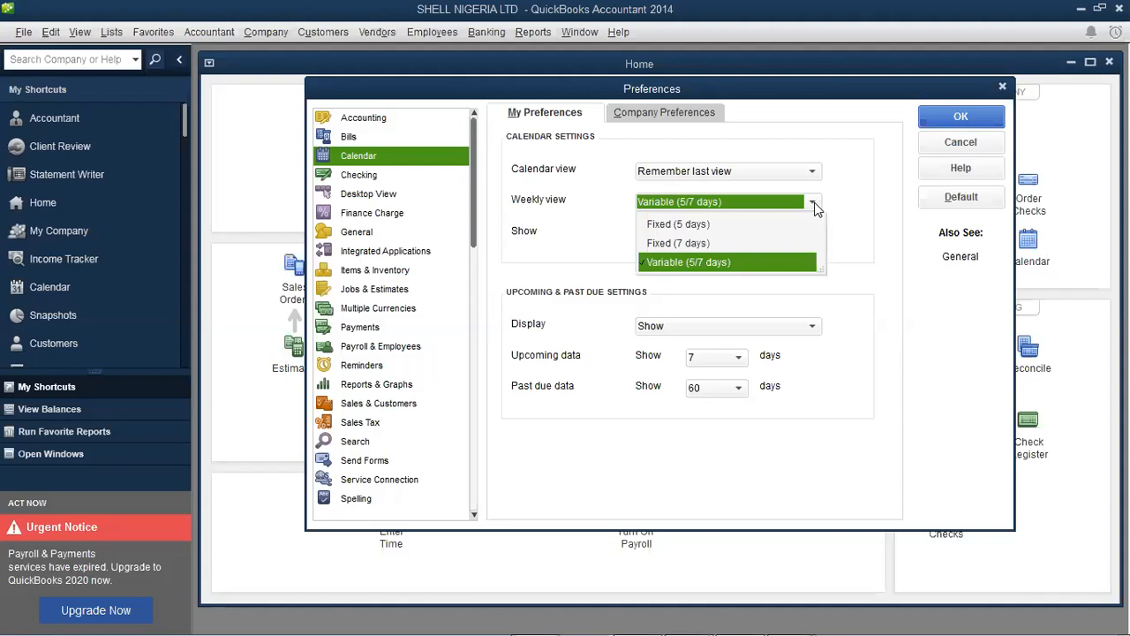
pyautogui.click(702, 244)
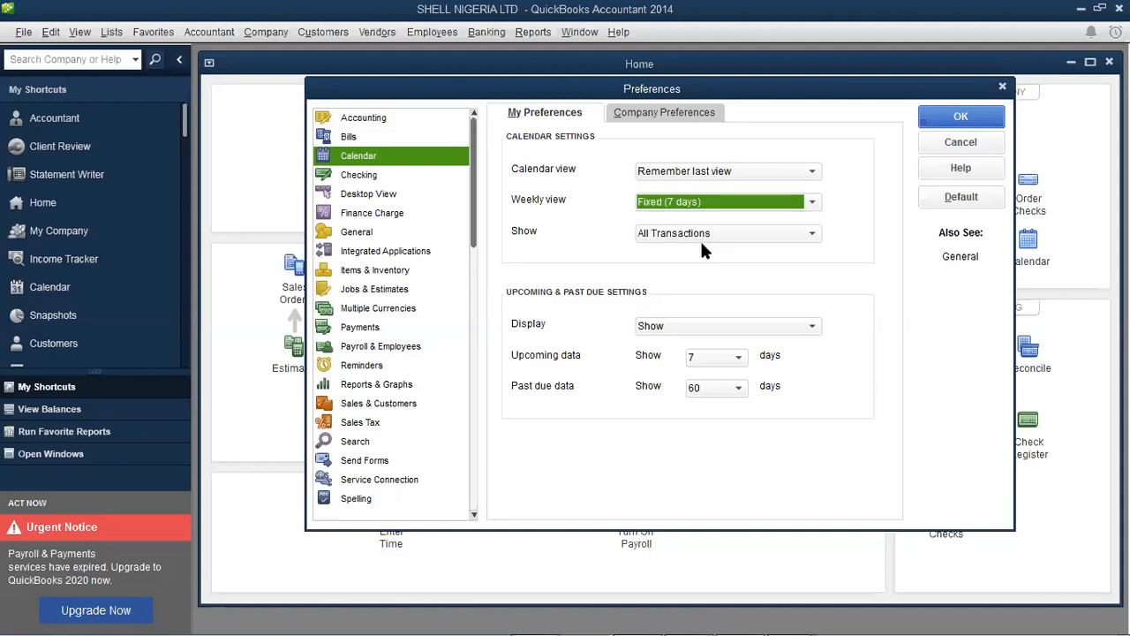
pyautogui.click(812, 235)
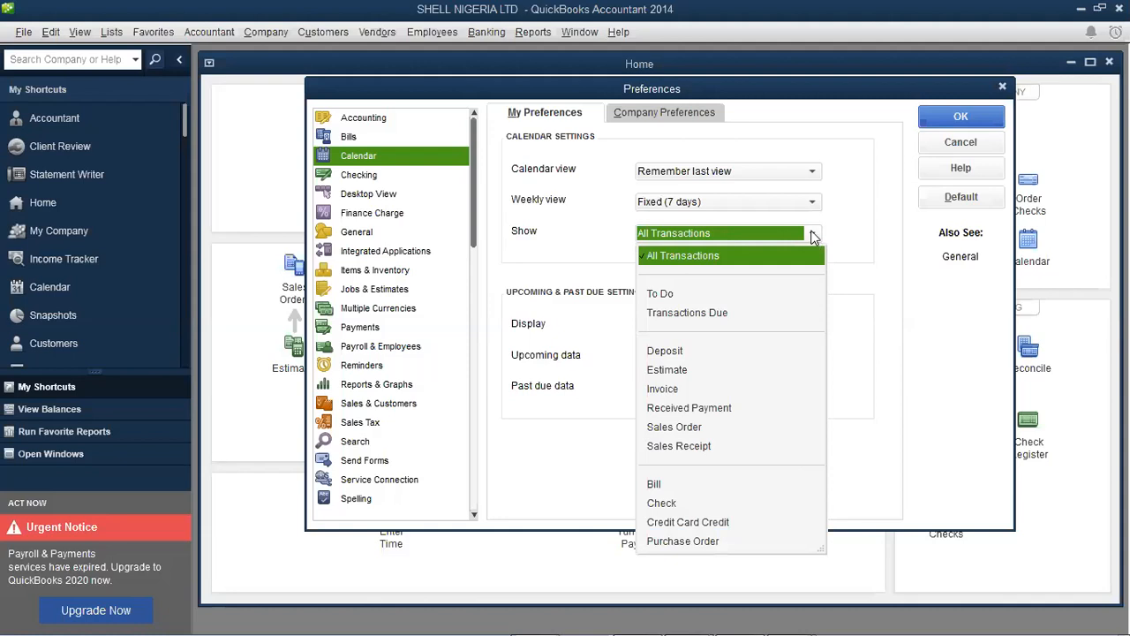
# Keep All Transactions and 60-day past due data, then view the Calendar company preferences
pyautogui.click(782, 258)
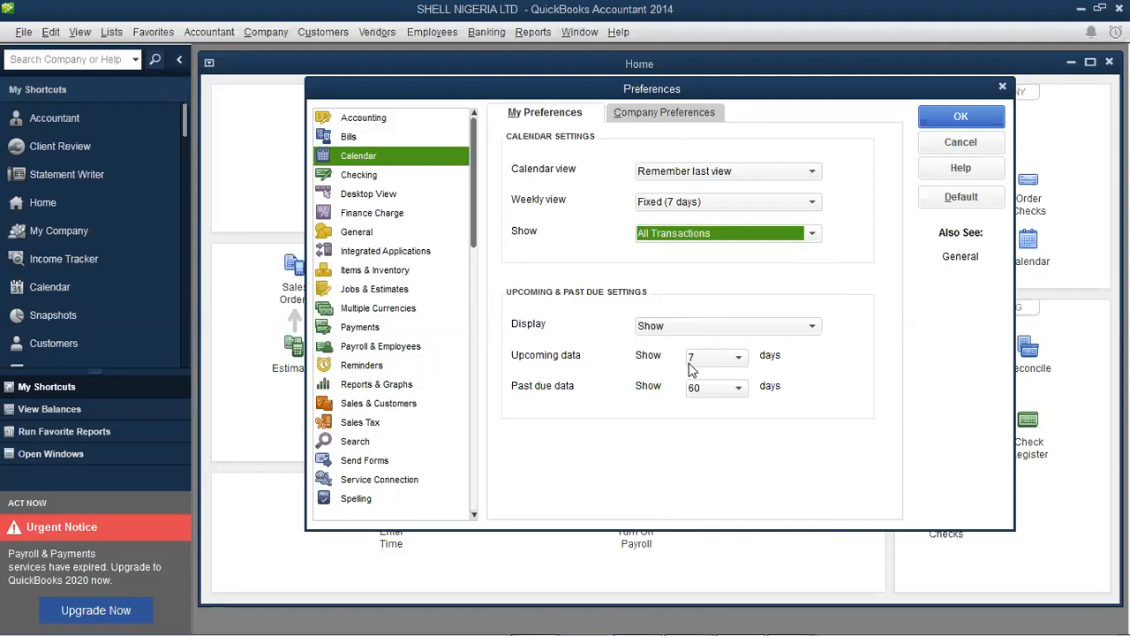
pyautogui.click(739, 389)
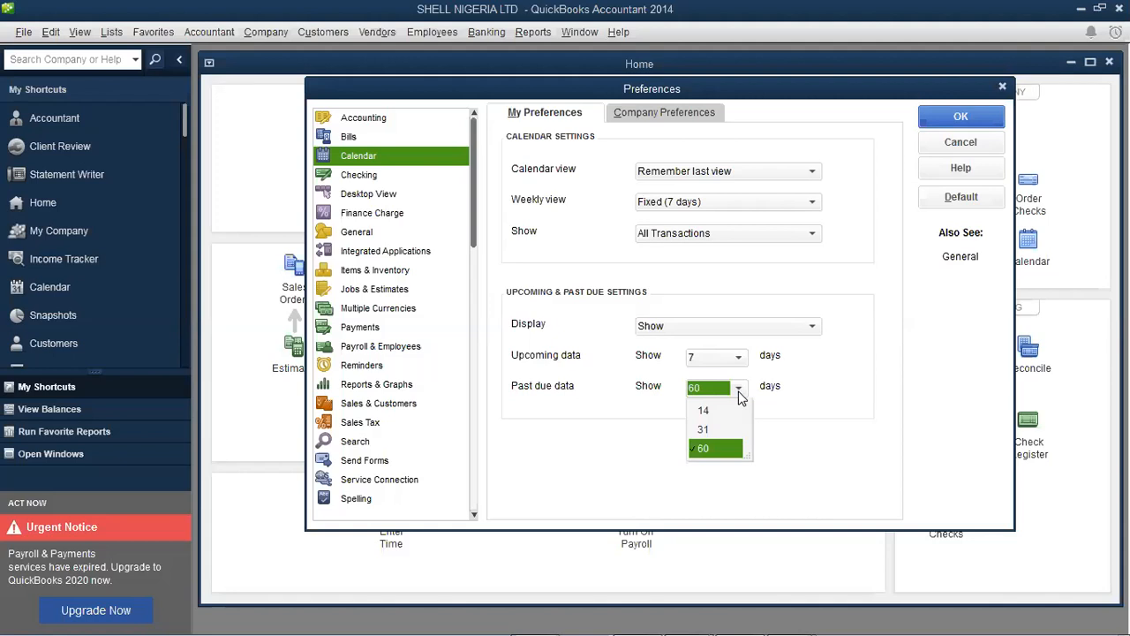
pyautogui.click(740, 394)
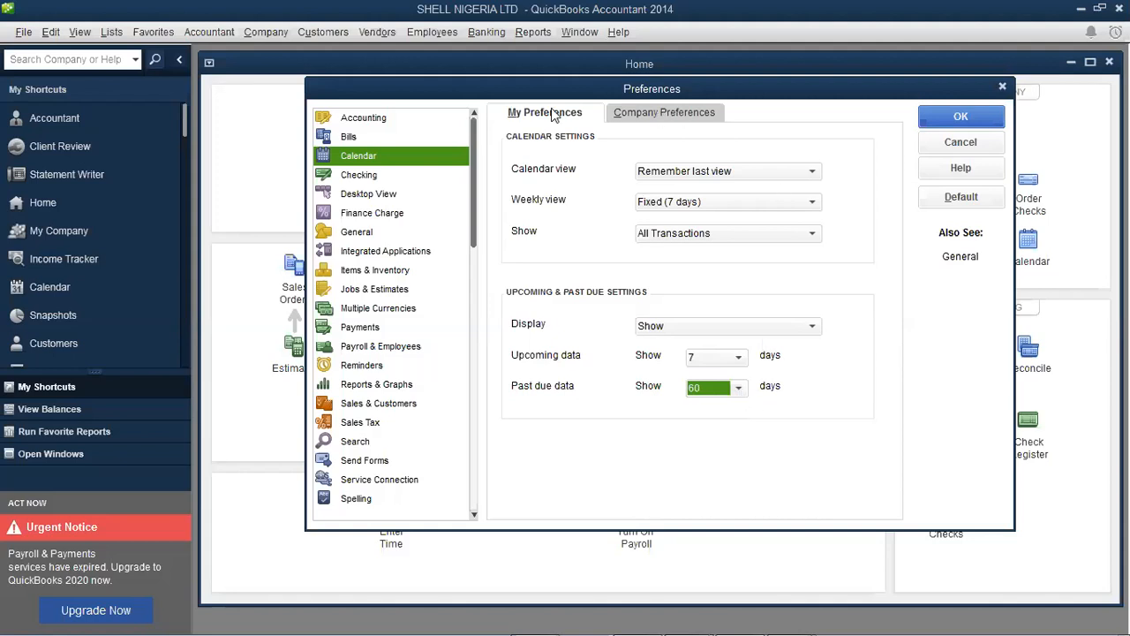
pyautogui.click(640, 118)
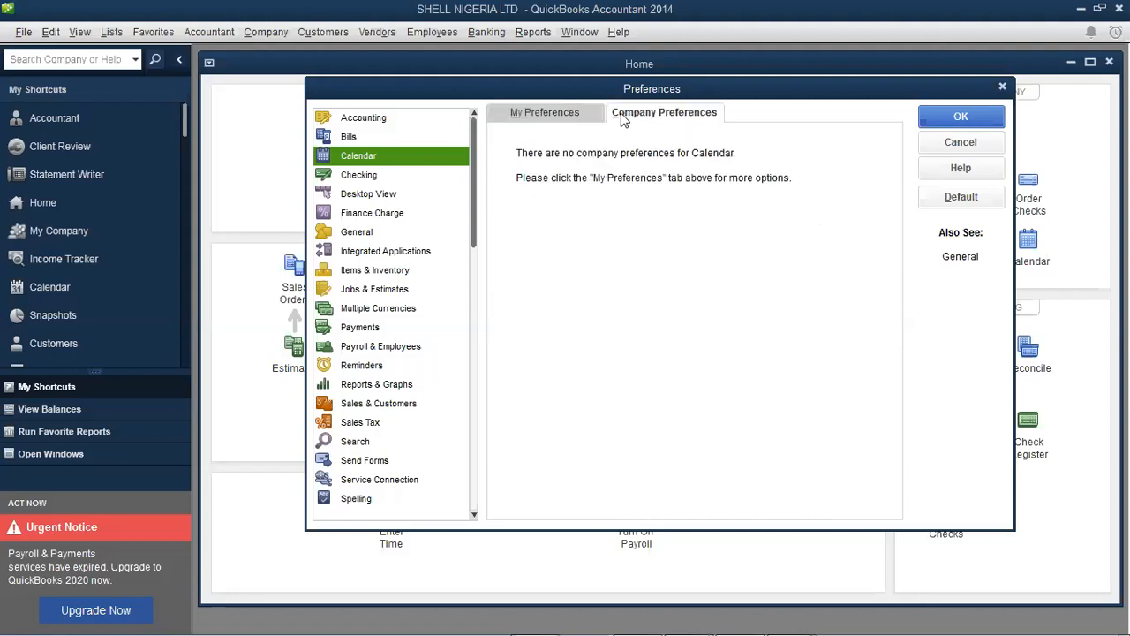
# Reconfirm past due data at 60 days and return to the personal Calendar settings
pyautogui.click(579, 111)
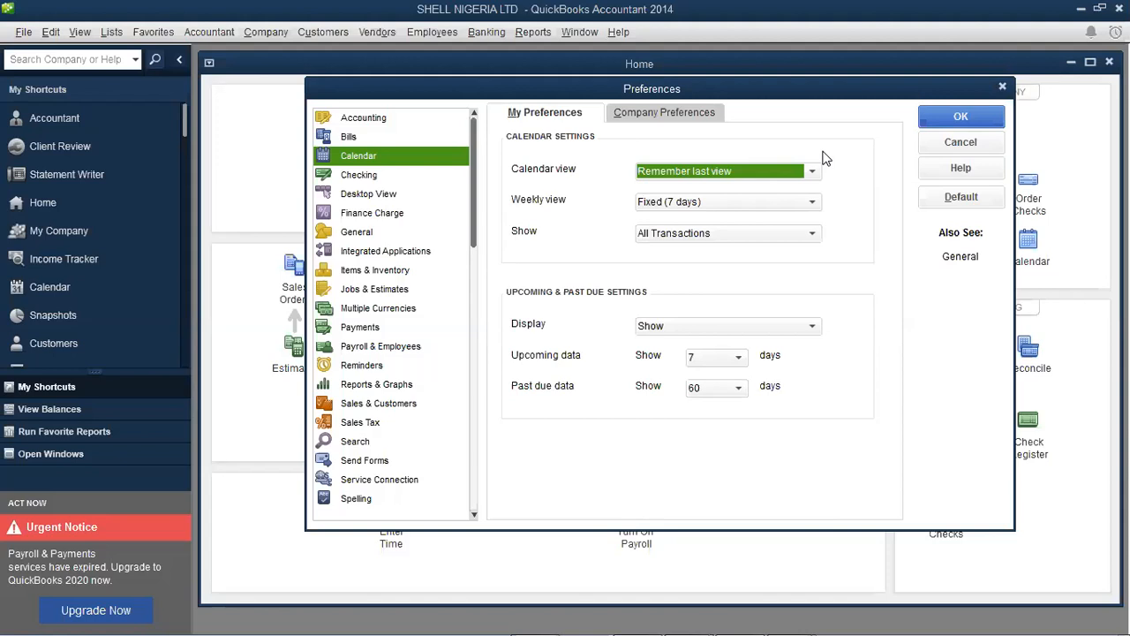
pyautogui.click(745, 390)
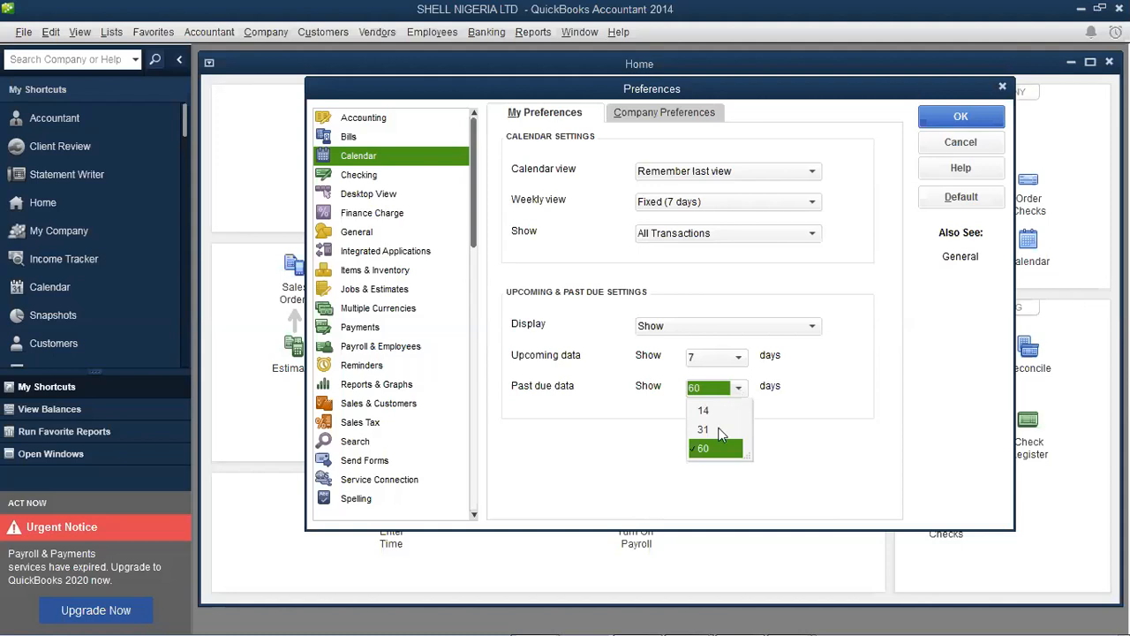
pyautogui.scroll(2, 721, 434)
pyautogui.scroll(-1, 719, 455)
pyautogui.click(718, 454)
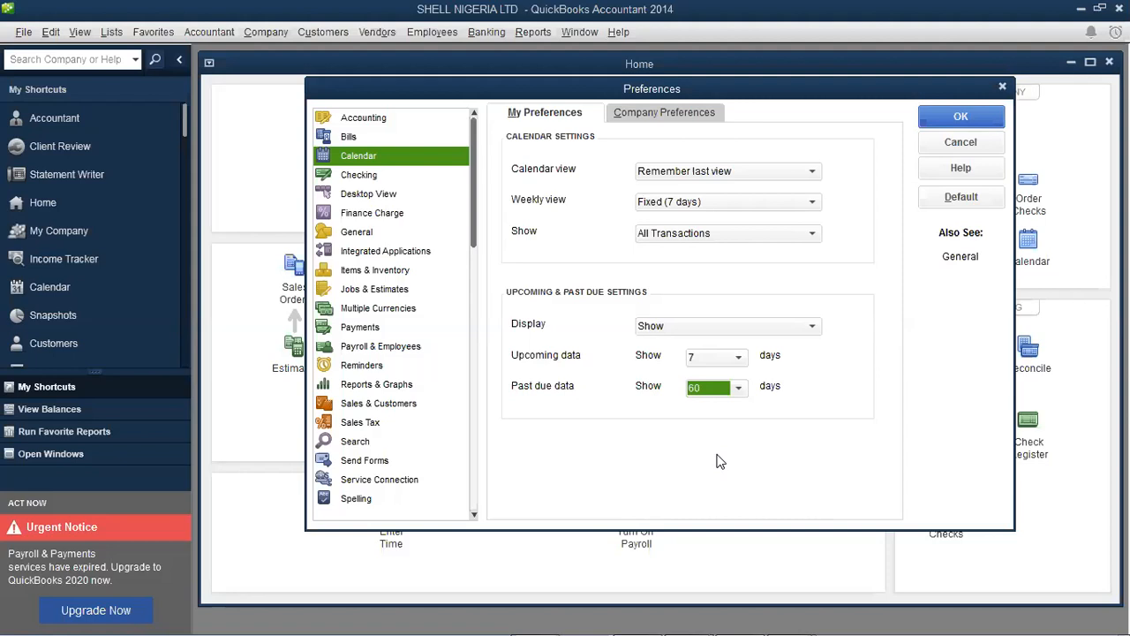
pyautogui.click(674, 113)
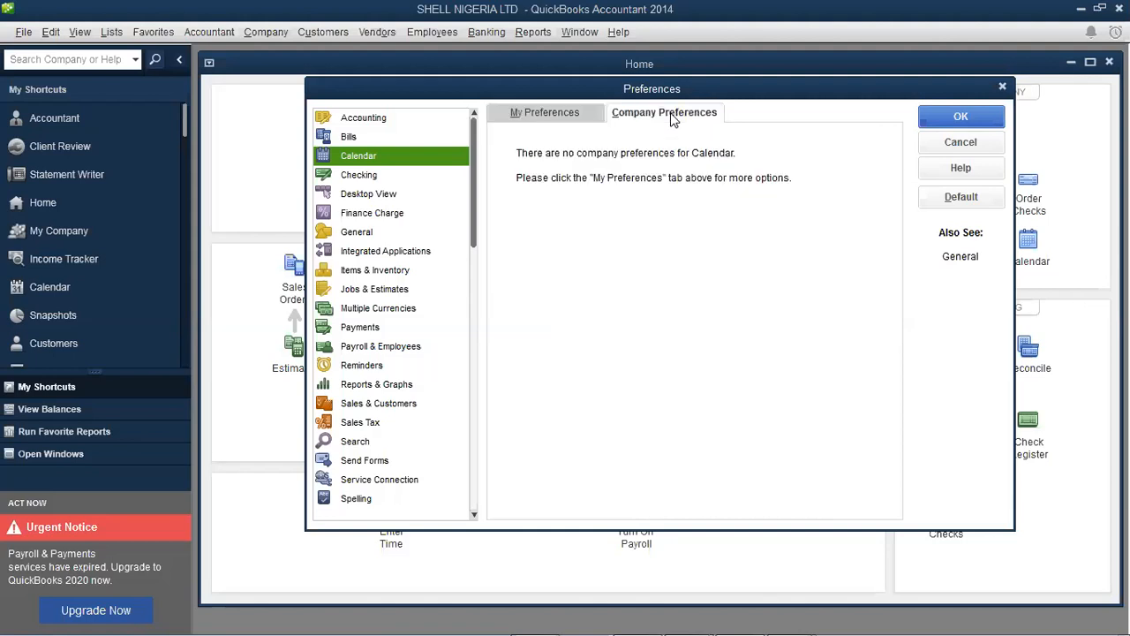
pyautogui.click(573, 116)
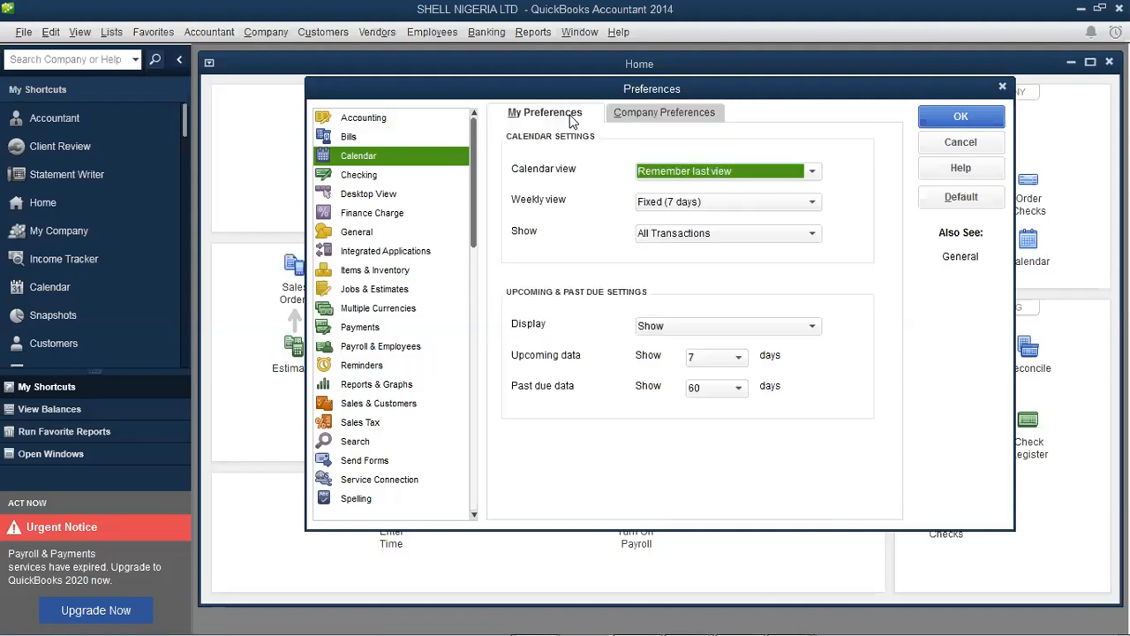
# Apply the Calendar changes with OK, accepting the close-all-windows warning
pyautogui.click(959, 118)
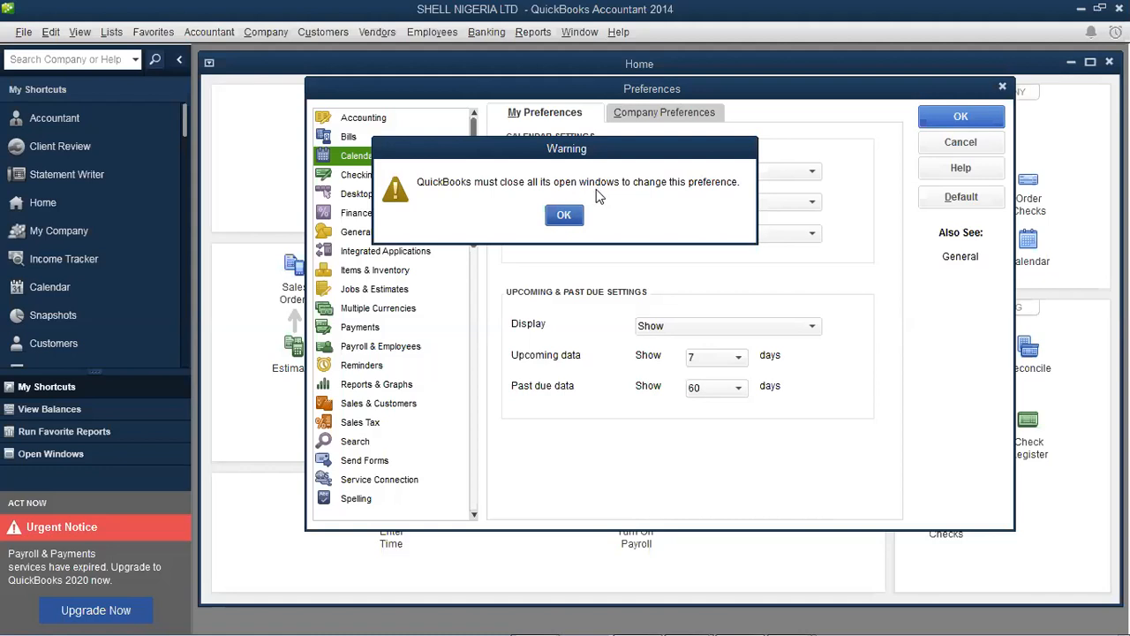
pyautogui.click(566, 215)
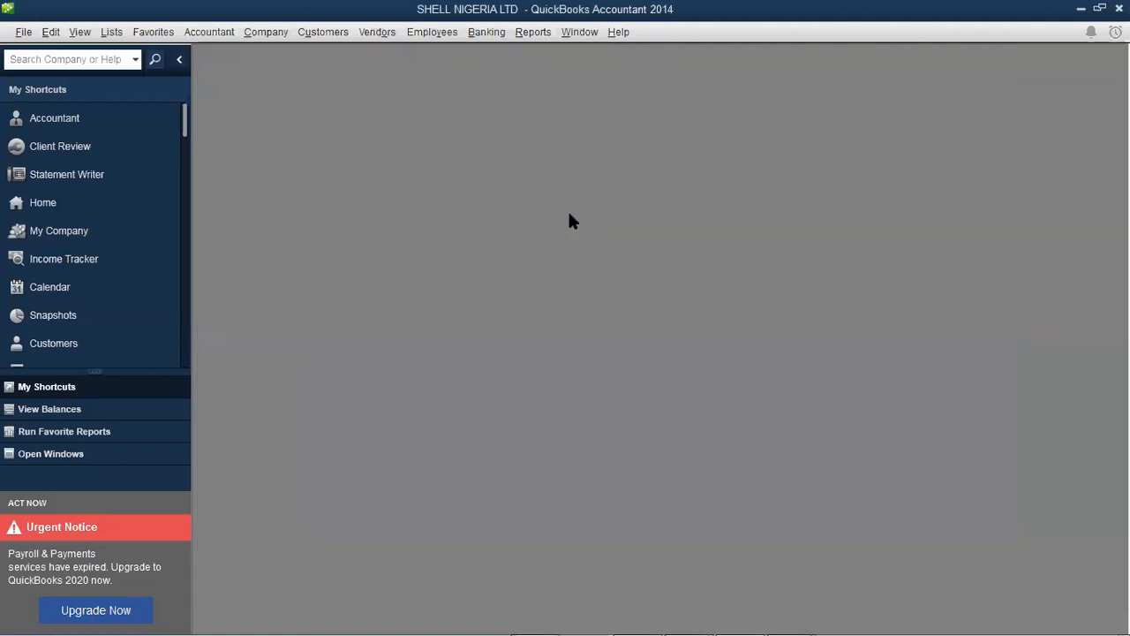
# Reopen the Home page, dismiss two script errors, and reopen Preferences via Edit > Preferences
pyautogui.click(87, 205)
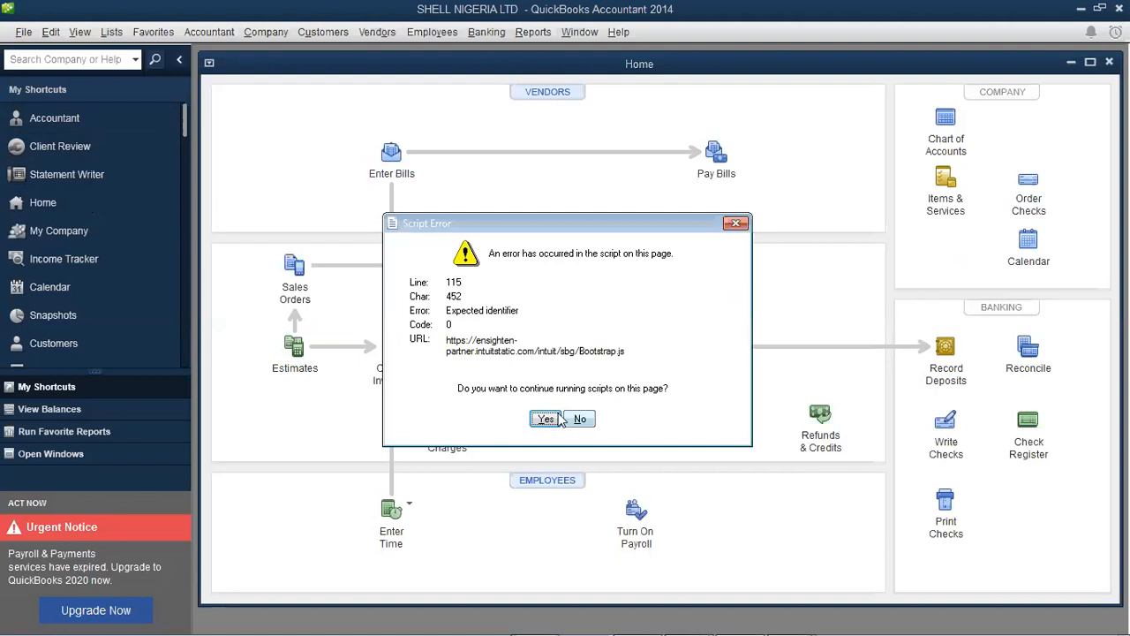
pyautogui.click(547, 419)
pyautogui.click(546, 419)
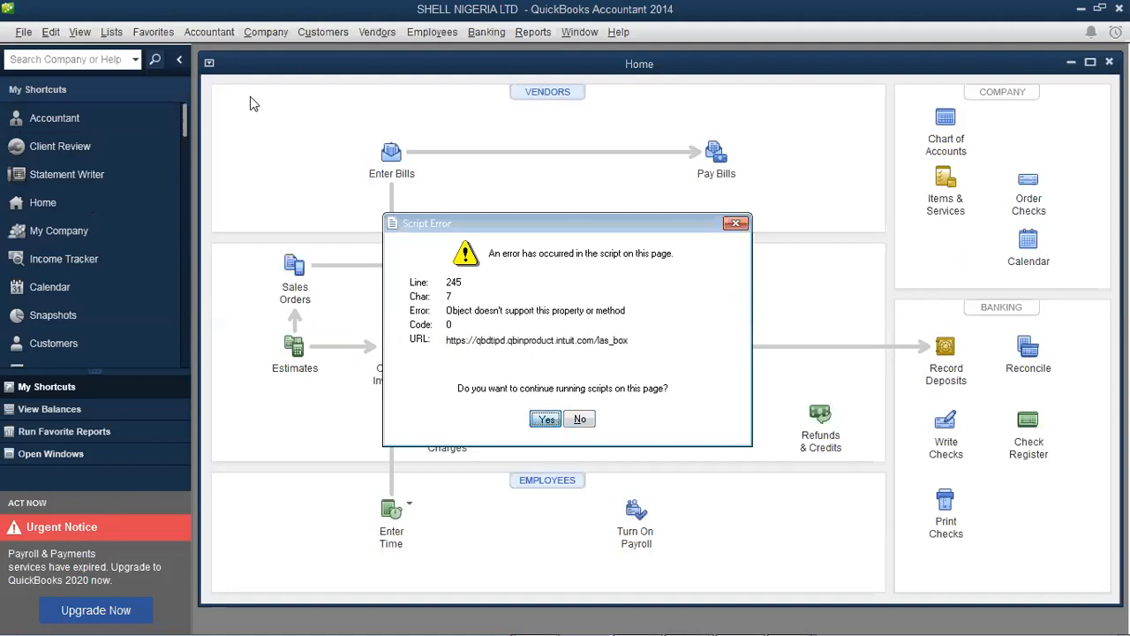
pyautogui.click(51, 34)
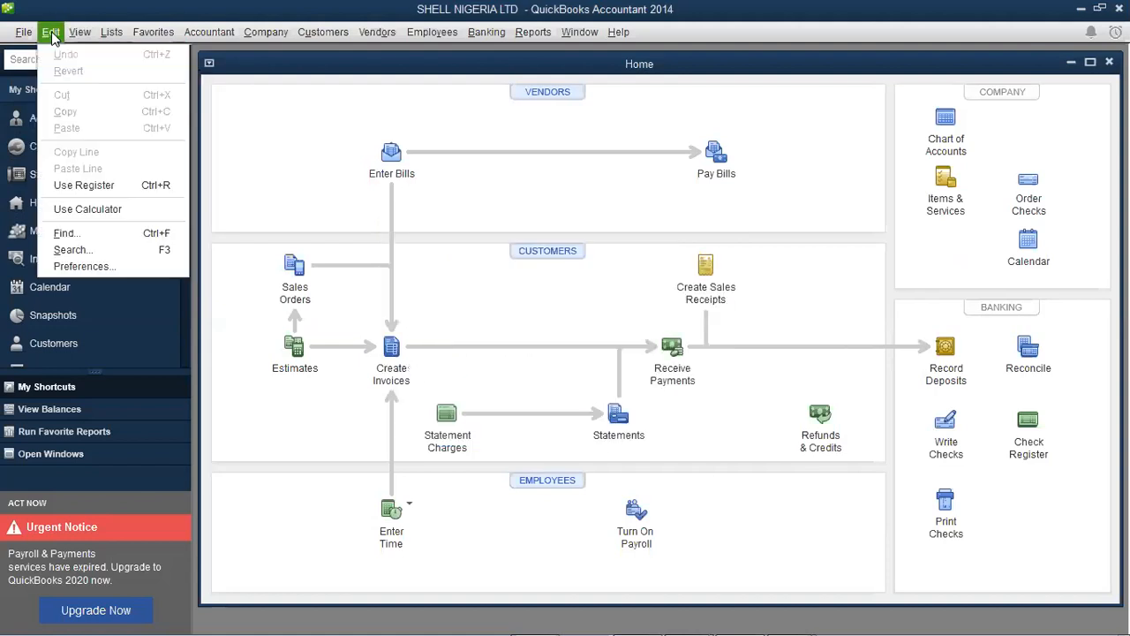
pyautogui.click(89, 270)
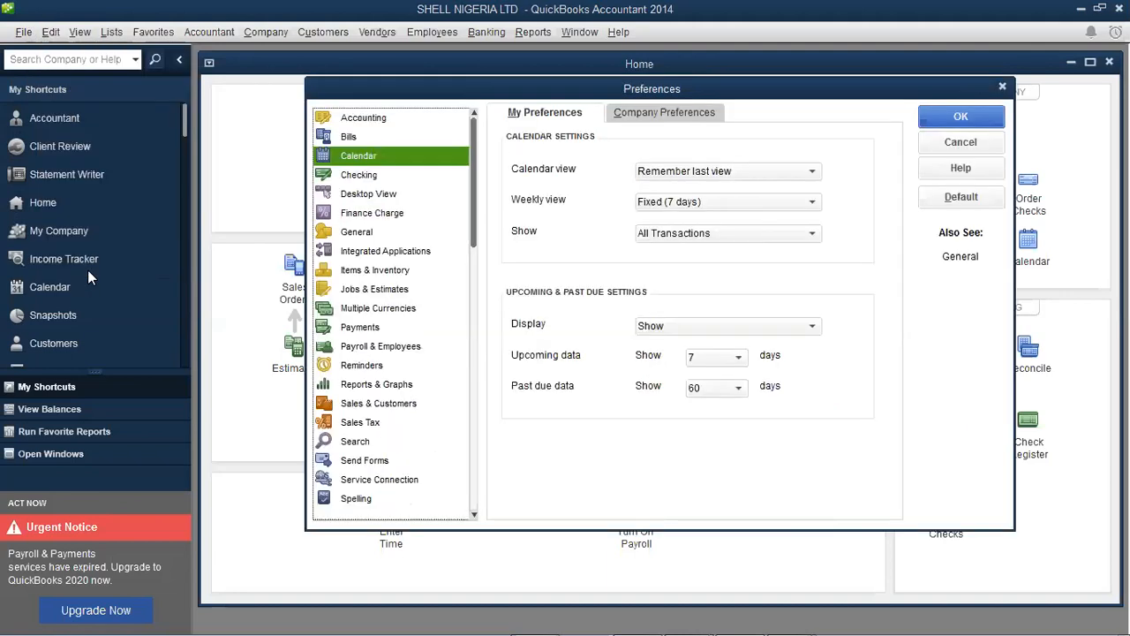
# Review the Checking personal and company preferences, then close the Preferences window
pyautogui.click(363, 179)
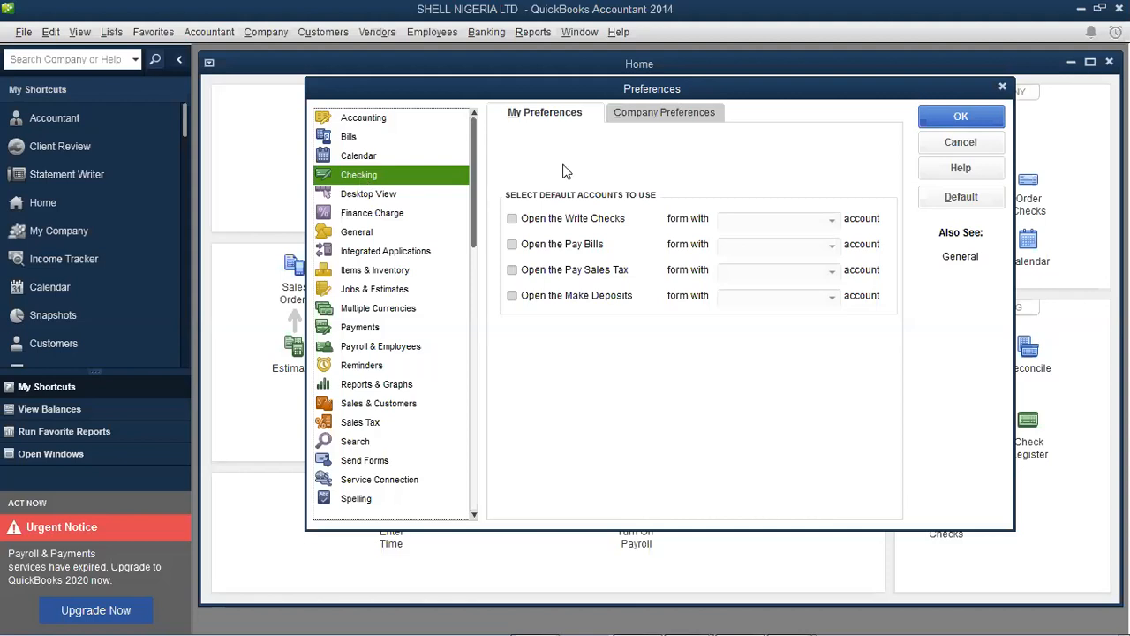
pyautogui.click(664, 113)
pyautogui.click(581, 117)
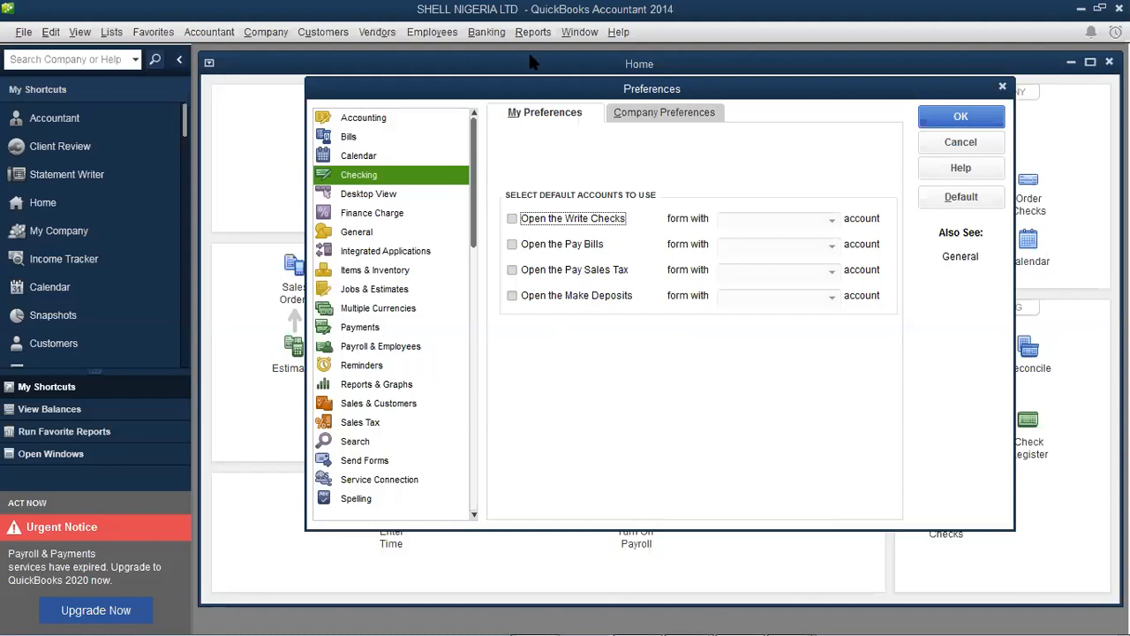
pyautogui.click(1003, 89)
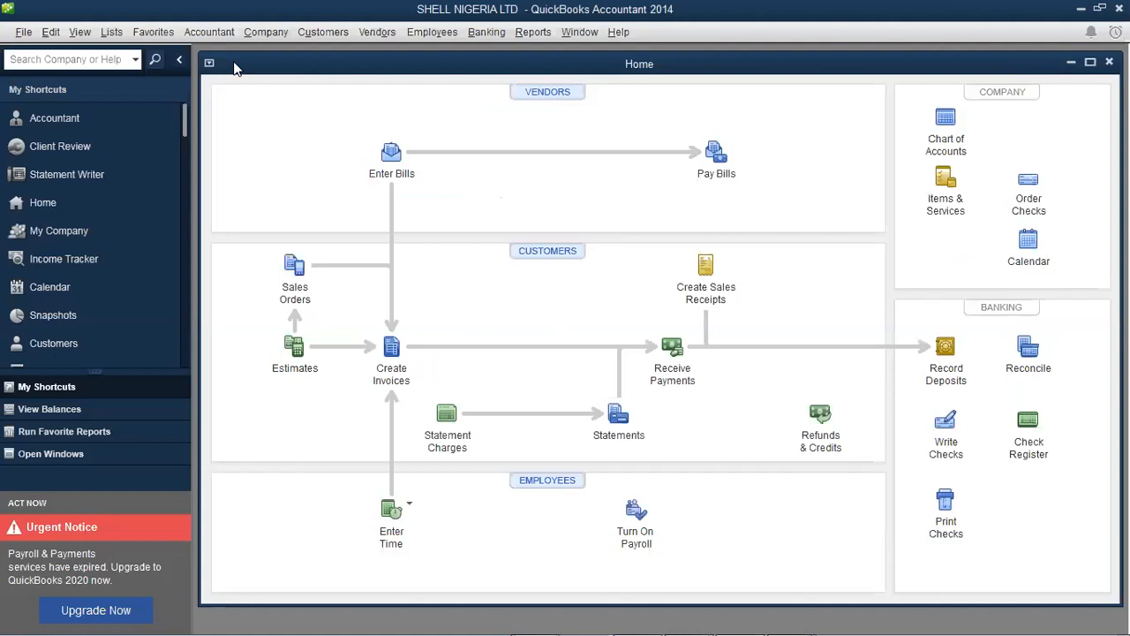
# Browse the Banking menu, then reopen Preferences through Edit > Preferences
pyautogui.click(500, 32)
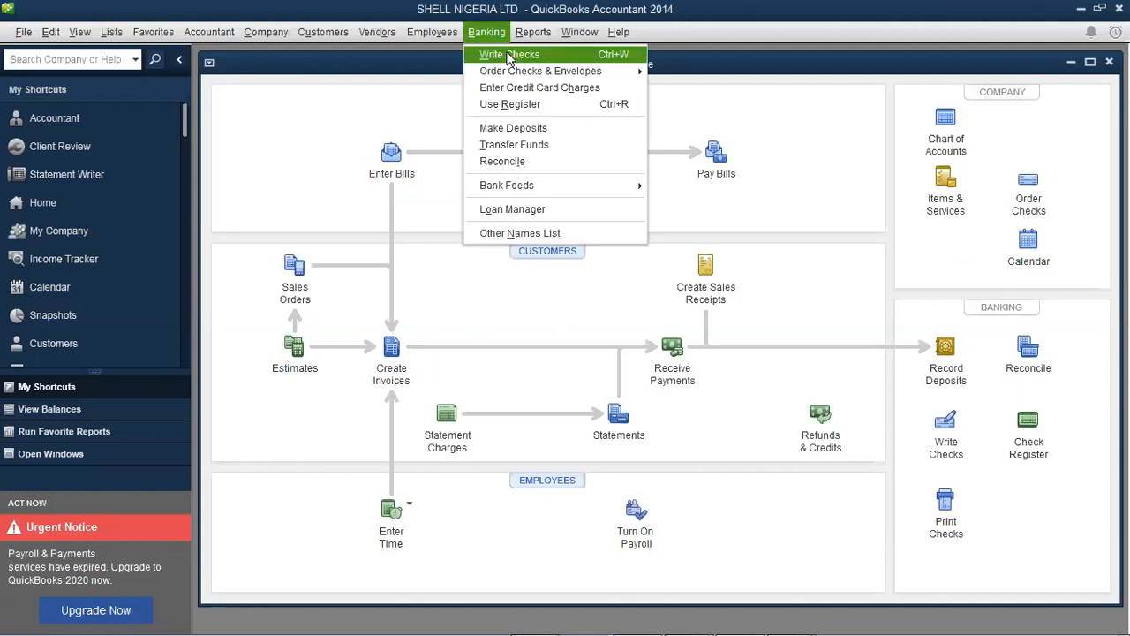
pyautogui.click(48, 34)
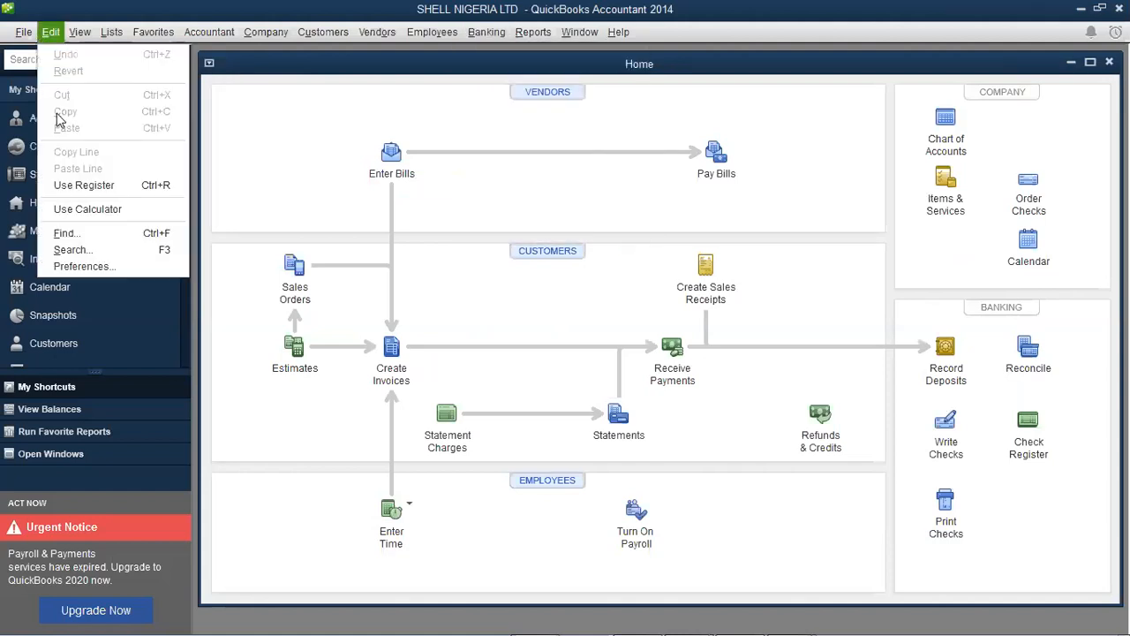
pyautogui.click(106, 268)
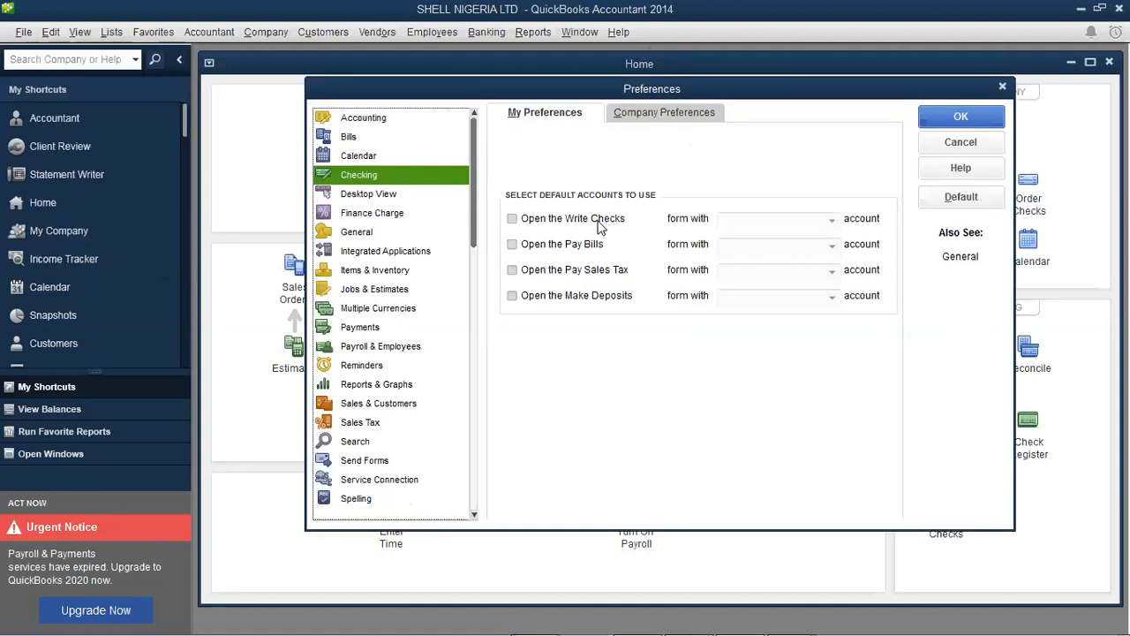
pyautogui.click(513, 220)
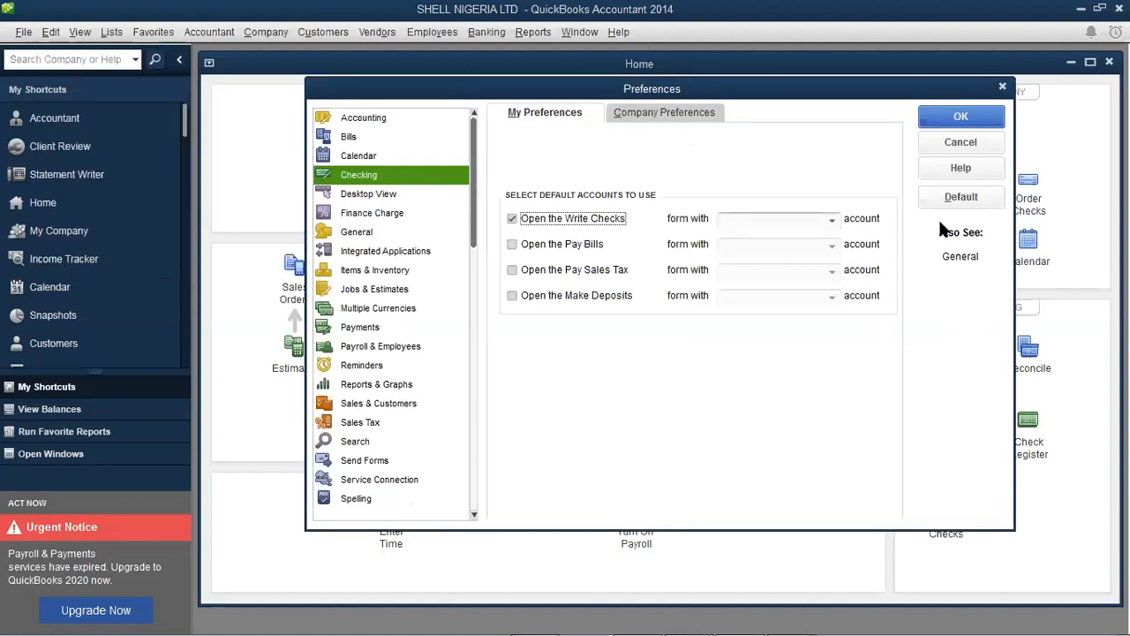
pyautogui.click(832, 221)
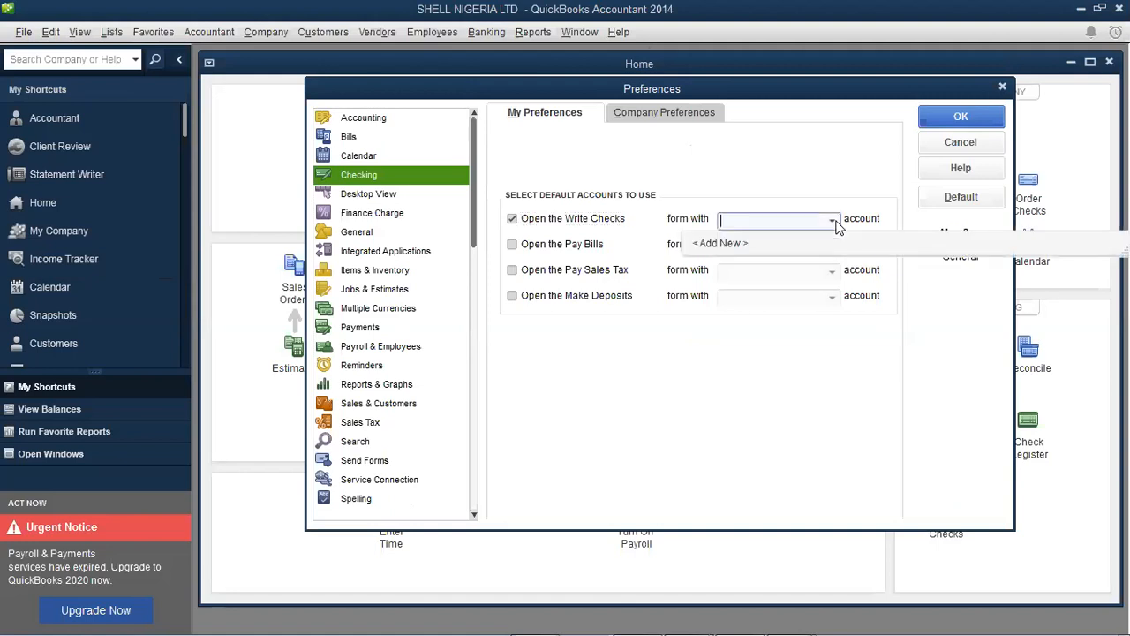
pyautogui.click(512, 220)
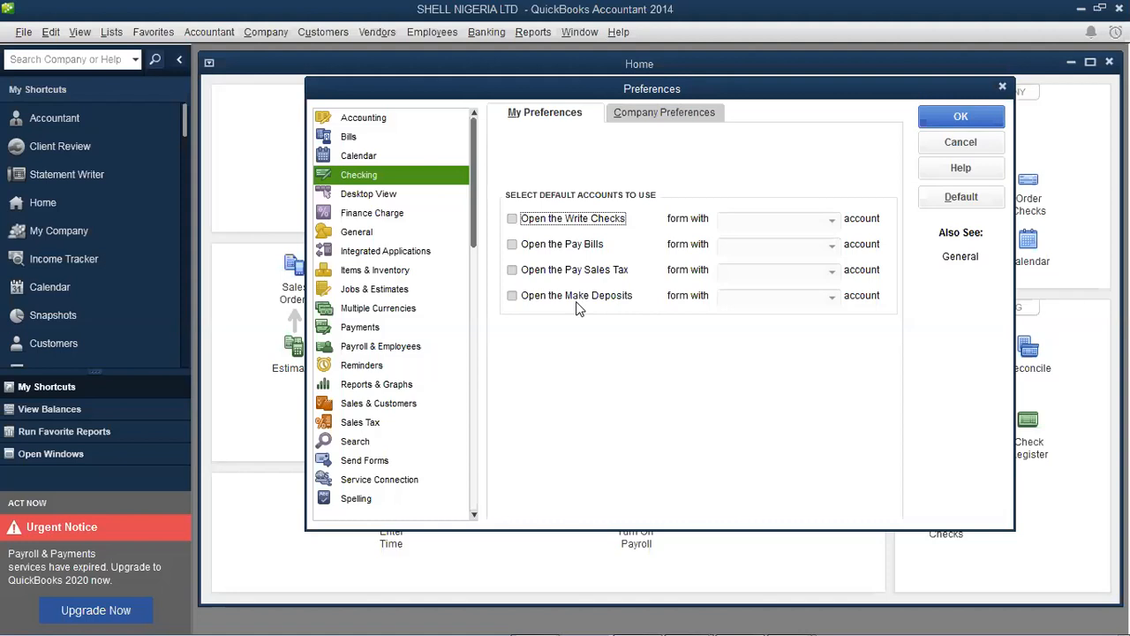
# Show the company Checking preferences and toggle Print account names on voucher on, then off
pyautogui.click(667, 121)
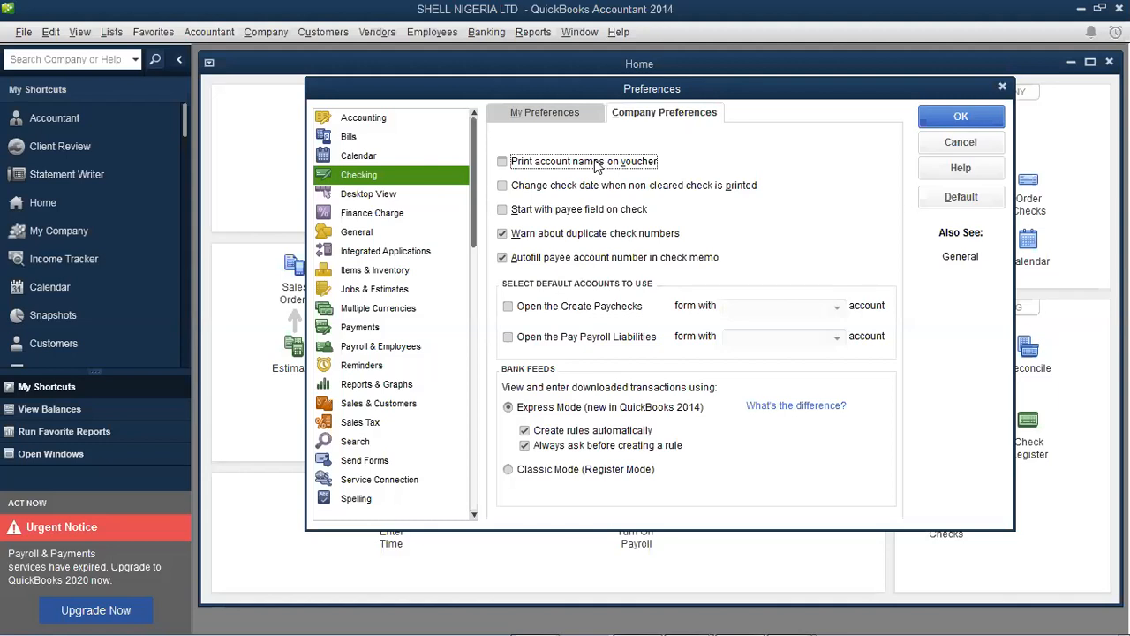
pyautogui.click(502, 162)
pyautogui.click(503, 162)
# Re-tick Print account names on voucher so account names print on vouchers
pyautogui.click(503, 162)
# Save Checking company preferences with voucher account names, duplicate-check warnings, payee autofill and Express Mode
pyautogui.press('Tab')
pyautogui.press('Tab')
pyautogui.press('Tab')
pyautogui.press('Tab')
pyautogui.press('Tab')
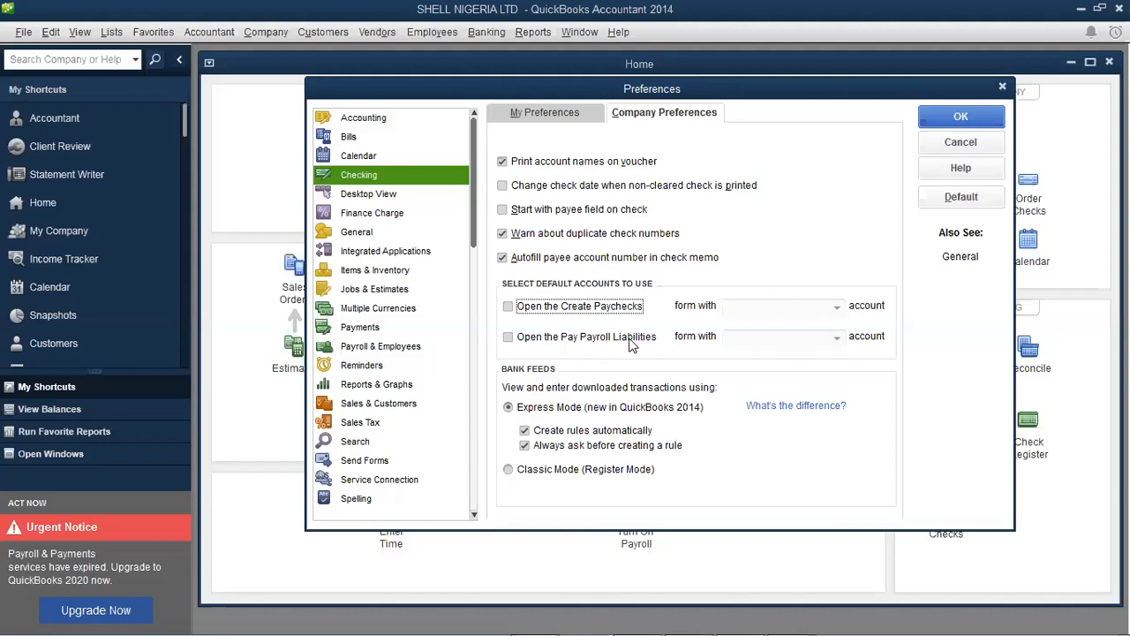
pyautogui.press('Tab')
pyautogui.press('Tab')
pyautogui.hotkey('shift', 'Tab')
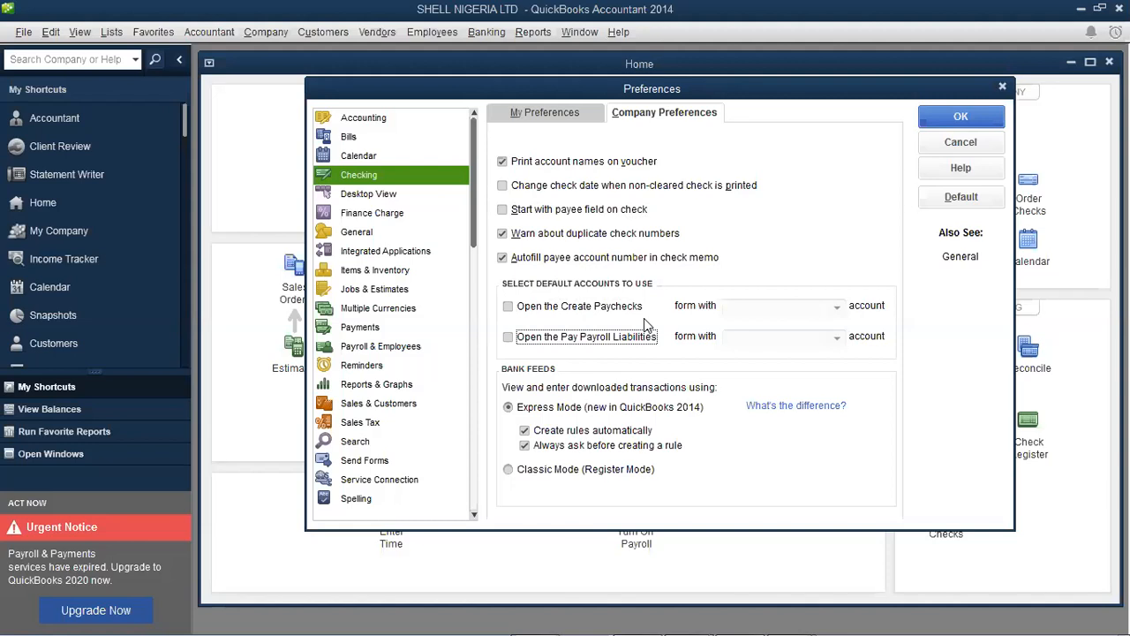
pyautogui.press('Tab')
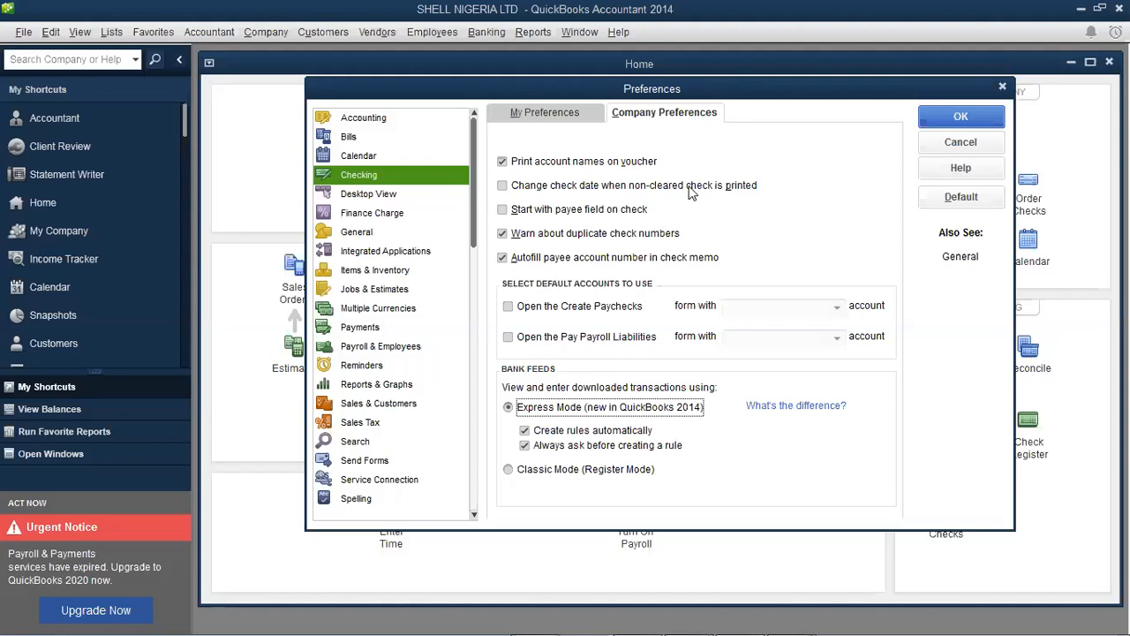
pyautogui.click(953, 126)
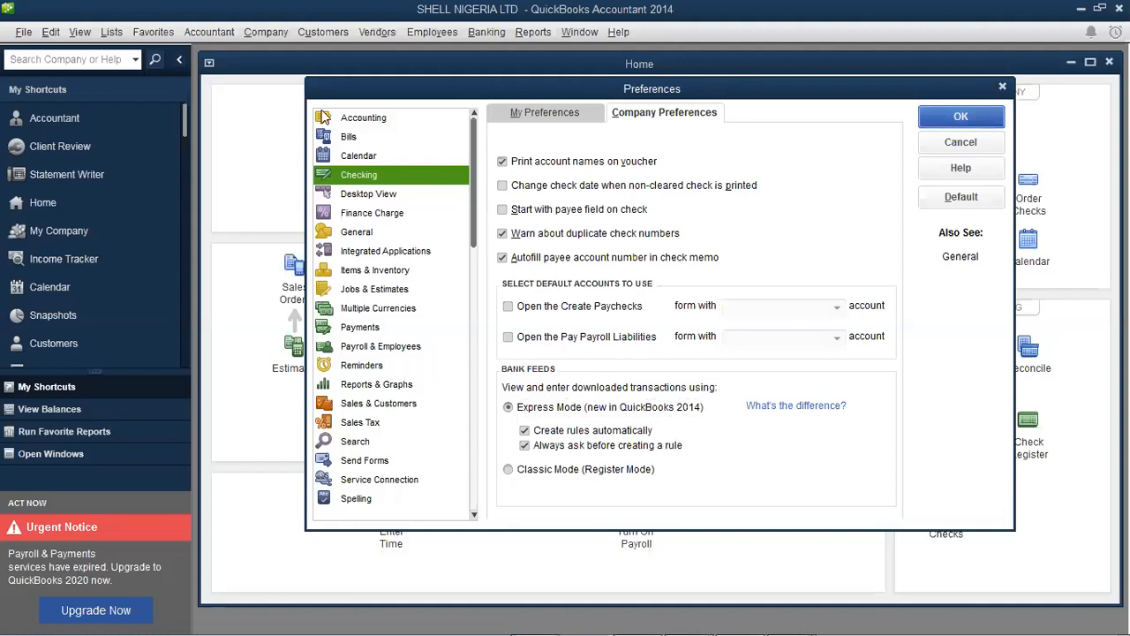
# Reopen Preferences, confirm the Checking company settings are unchanged, and close with OK
pyautogui.click(81, 32)
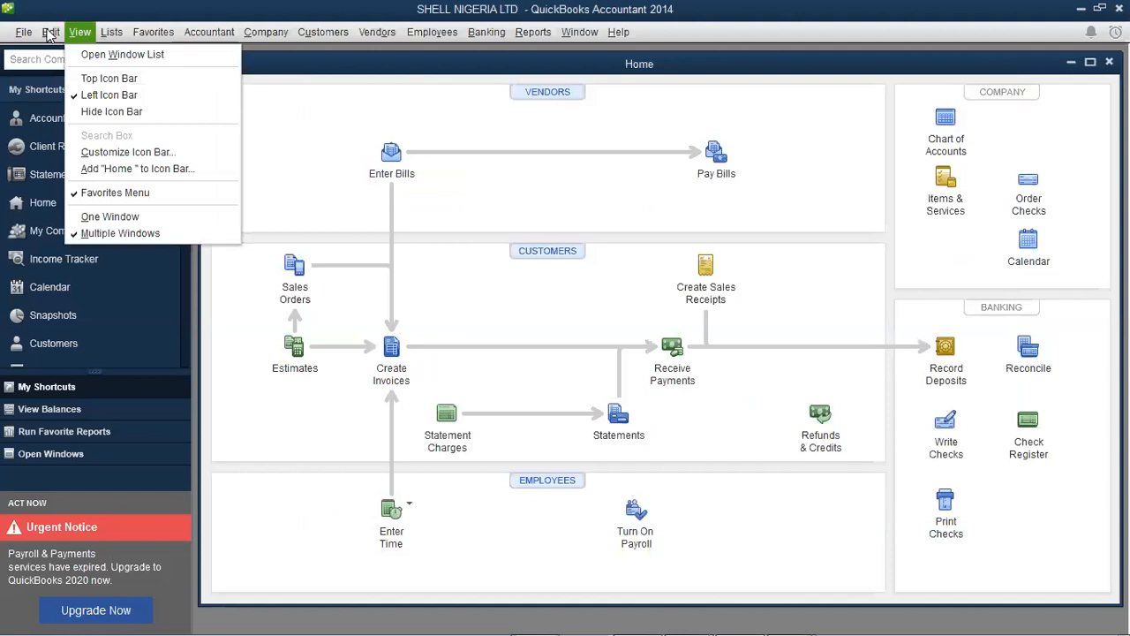
pyautogui.moveTo(50, 34)
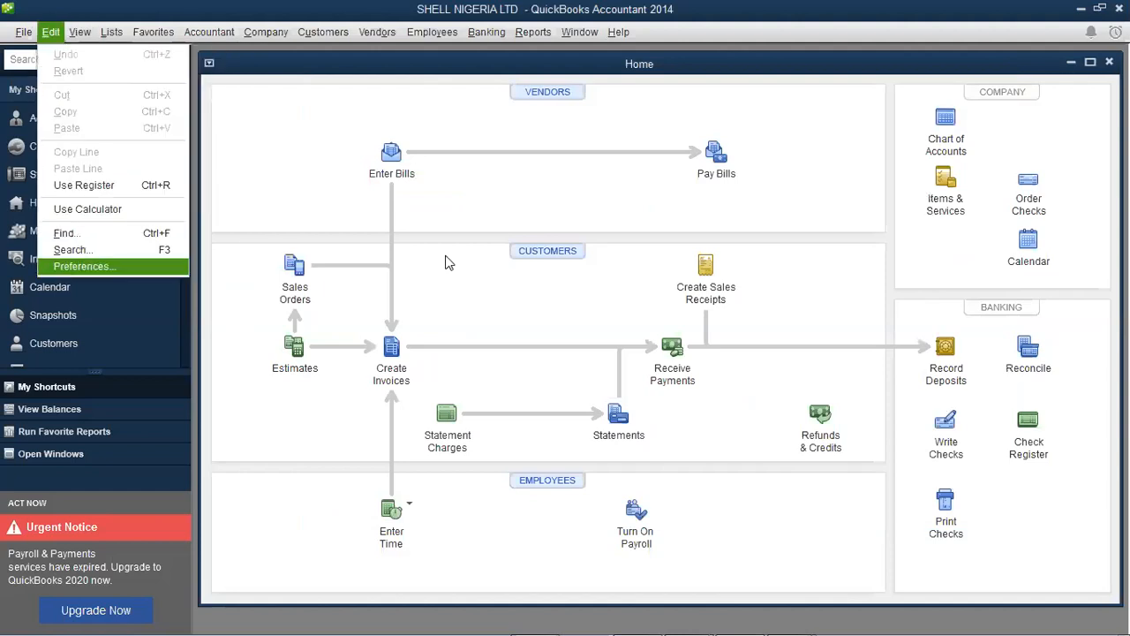
pyautogui.press('Return')
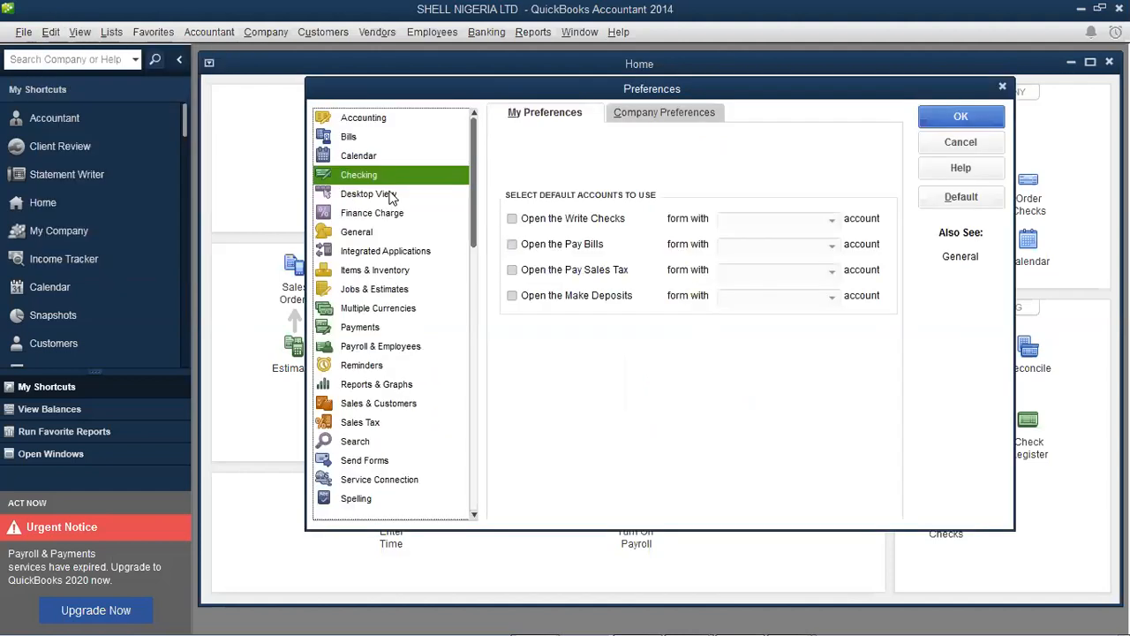
pyautogui.click(390, 196)
pyautogui.click(388, 175)
pyautogui.click(659, 111)
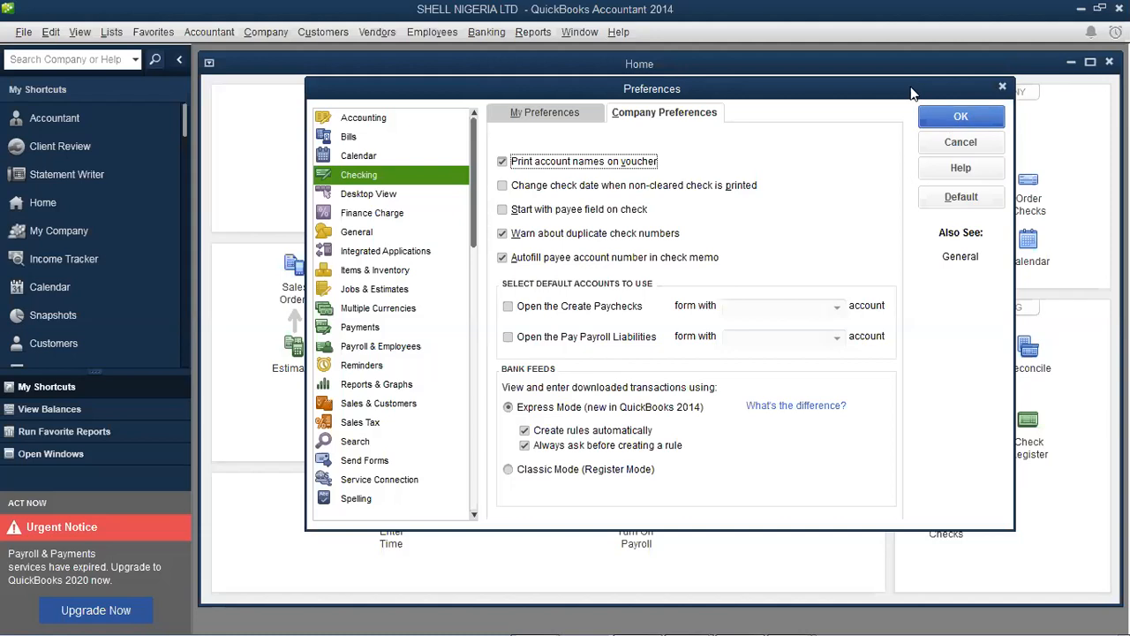
pyautogui.click(962, 116)
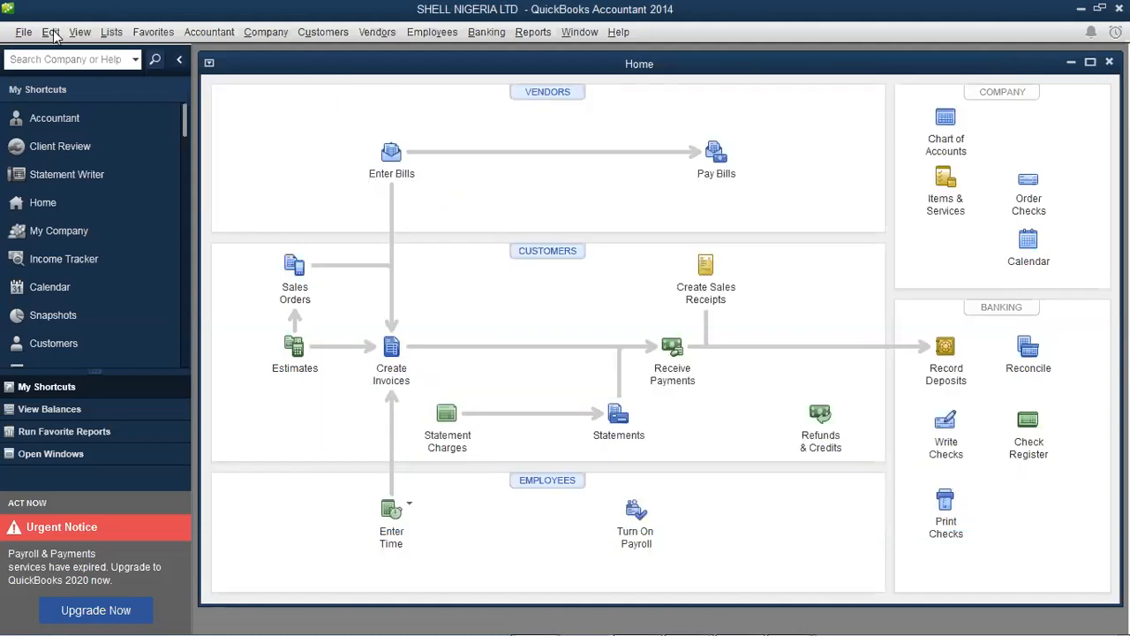
# Open Preferences from the Edit menu to the personal Desktop View settings
pyautogui.click(52, 32)
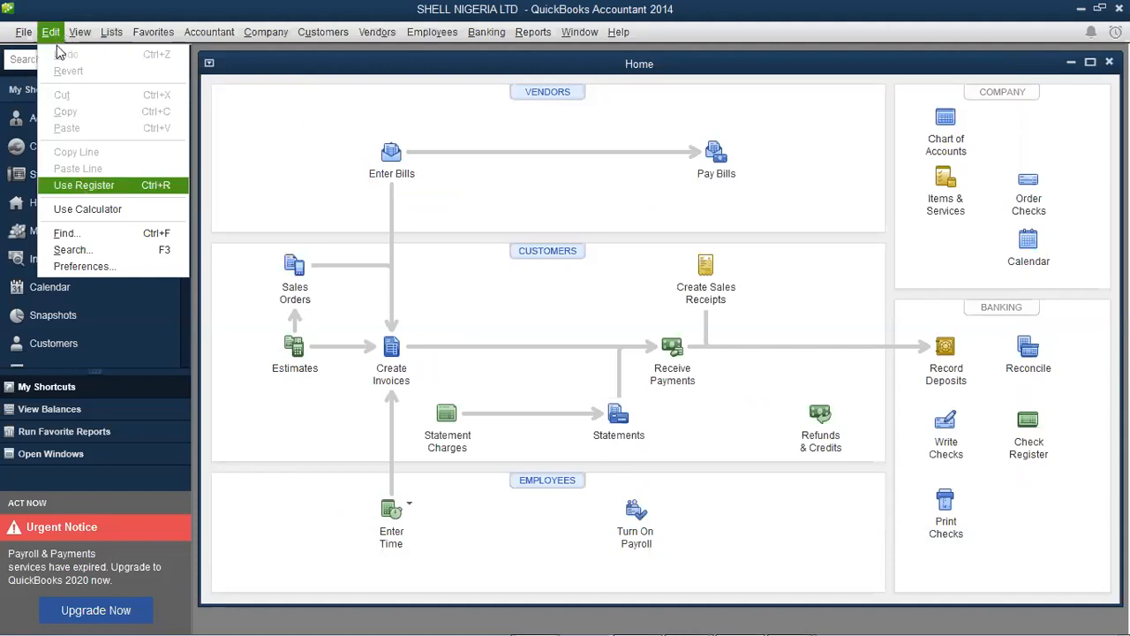
pyautogui.click(83, 267)
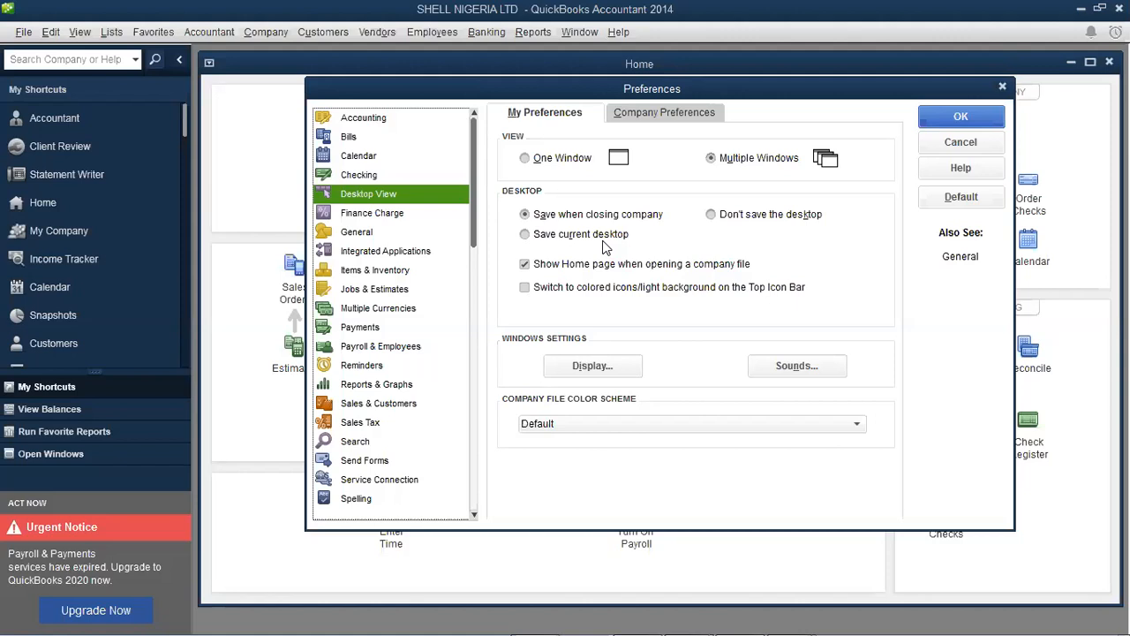
# Restore 'Save when closing company' after toggling it, and move the Preferences window lower
pyautogui.click(745, 218)
pyautogui.click(627, 219)
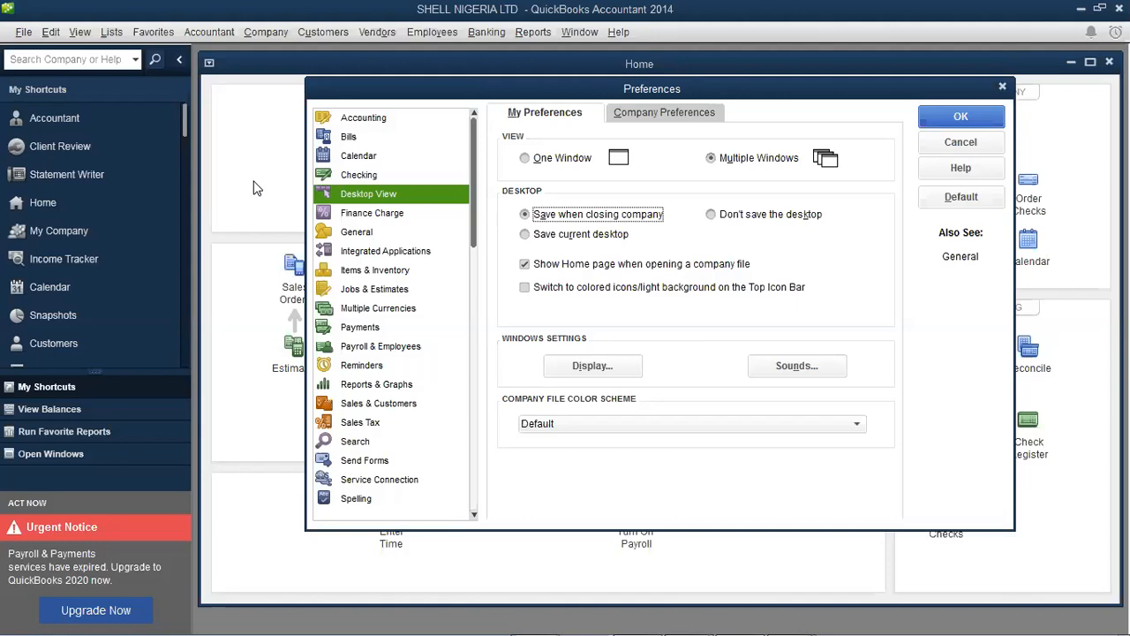
pyautogui.moveTo(828, 90); pyautogui.dragTo(762, 393)
pyautogui.moveTo(676, 389); pyautogui.dragTo(675, 472)
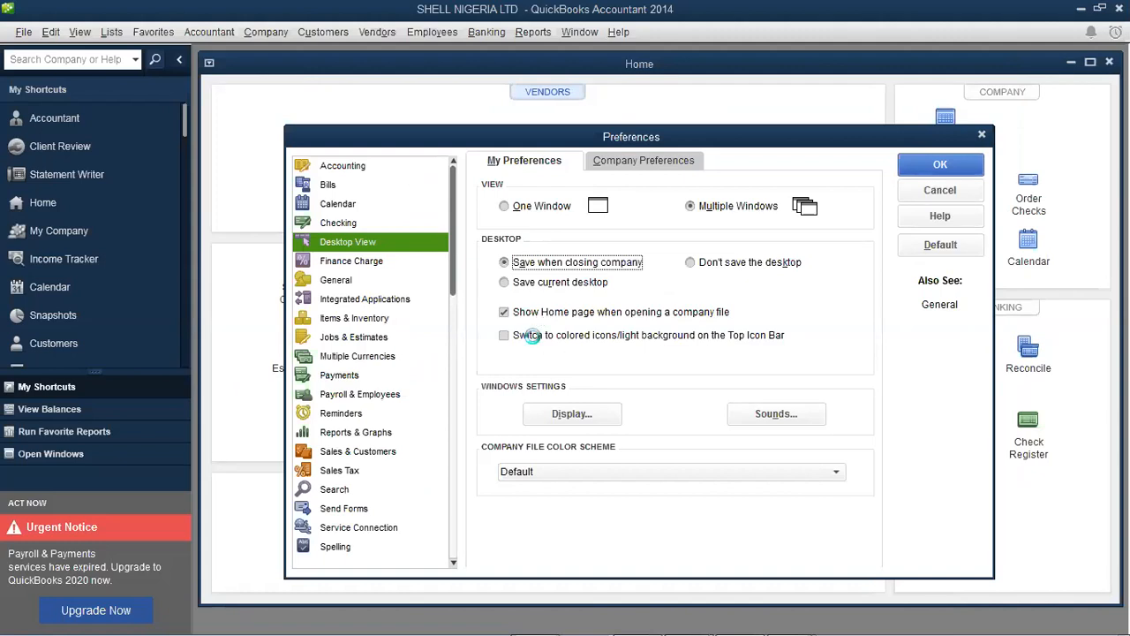
# Toggle colored icons on and back off, leaving them disabled, then go to Sounds
pyautogui.click(535, 340)
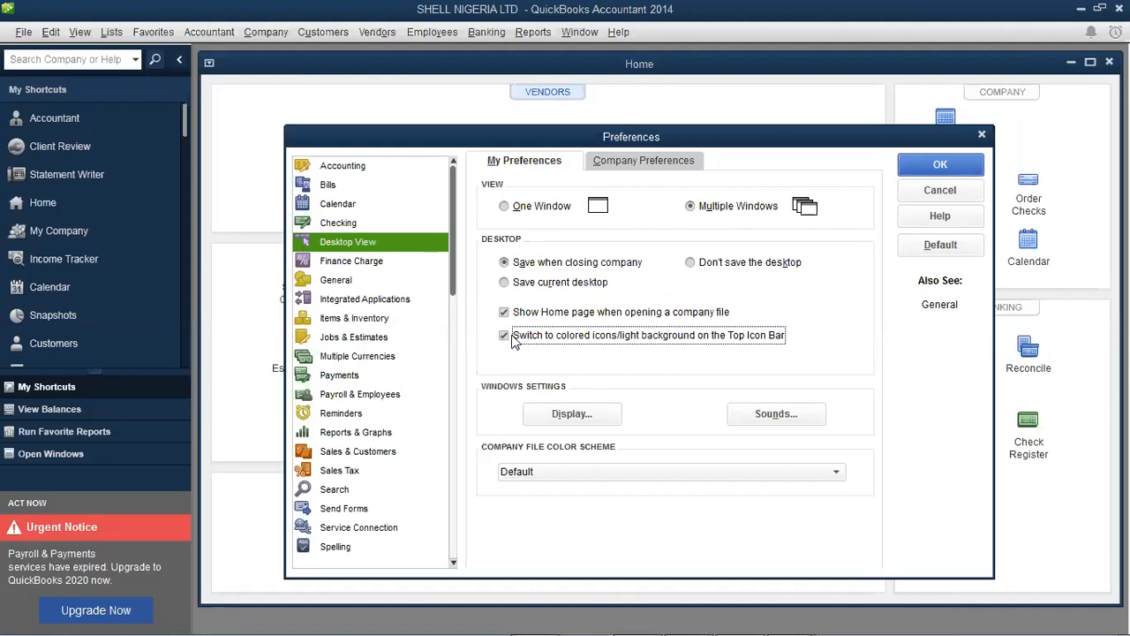
pyautogui.click(504, 338)
pyautogui.click(761, 422)
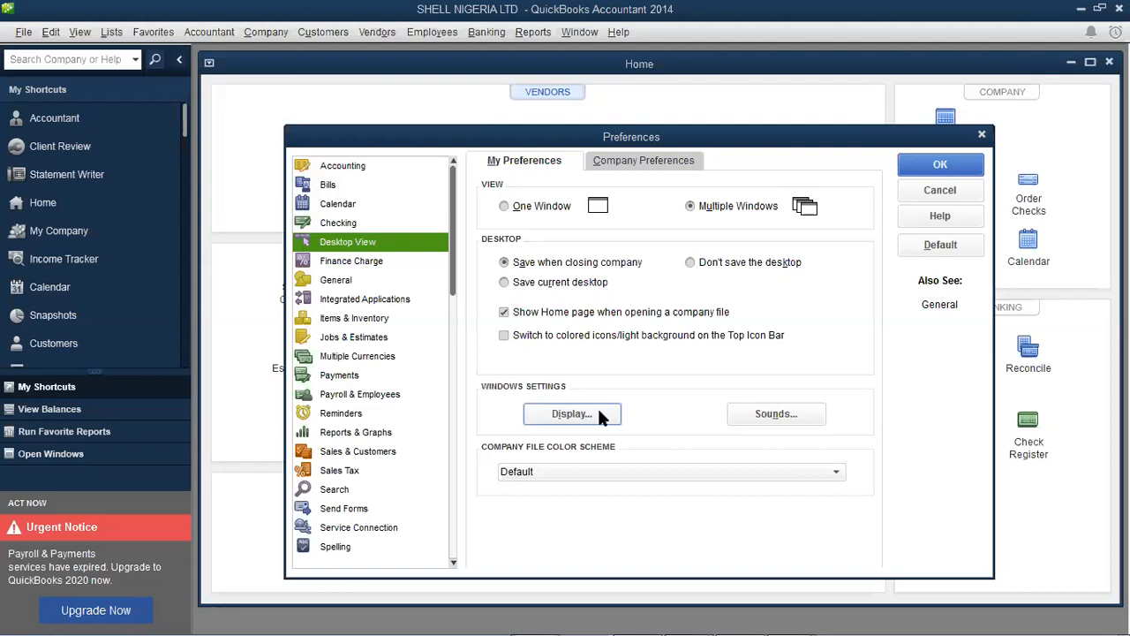
pyautogui.click(572, 413)
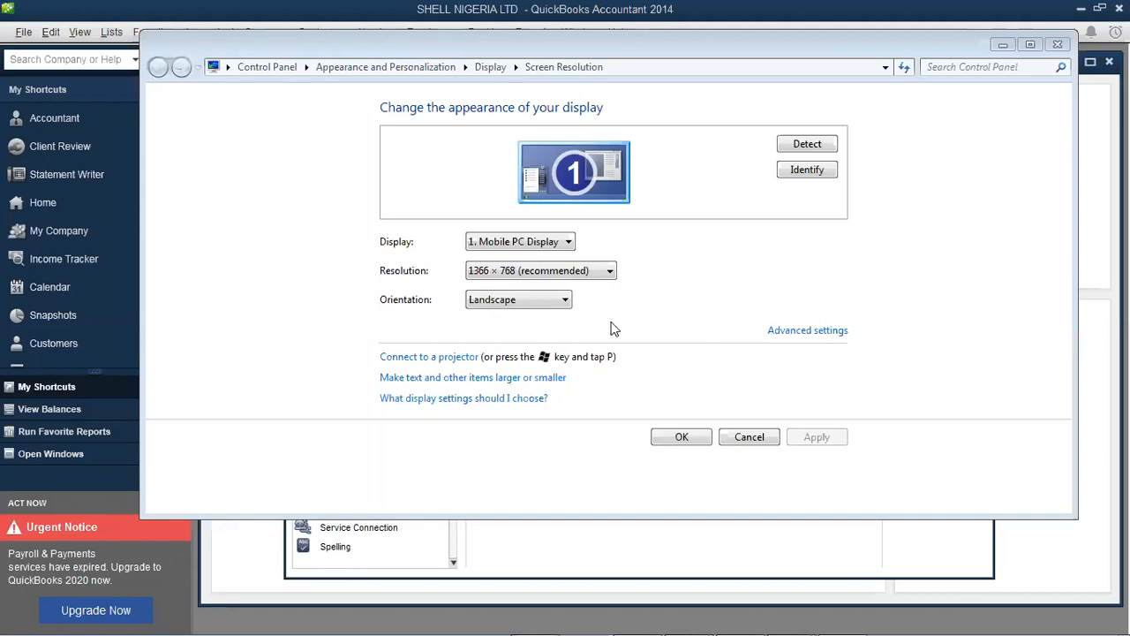
pyautogui.click(680, 438)
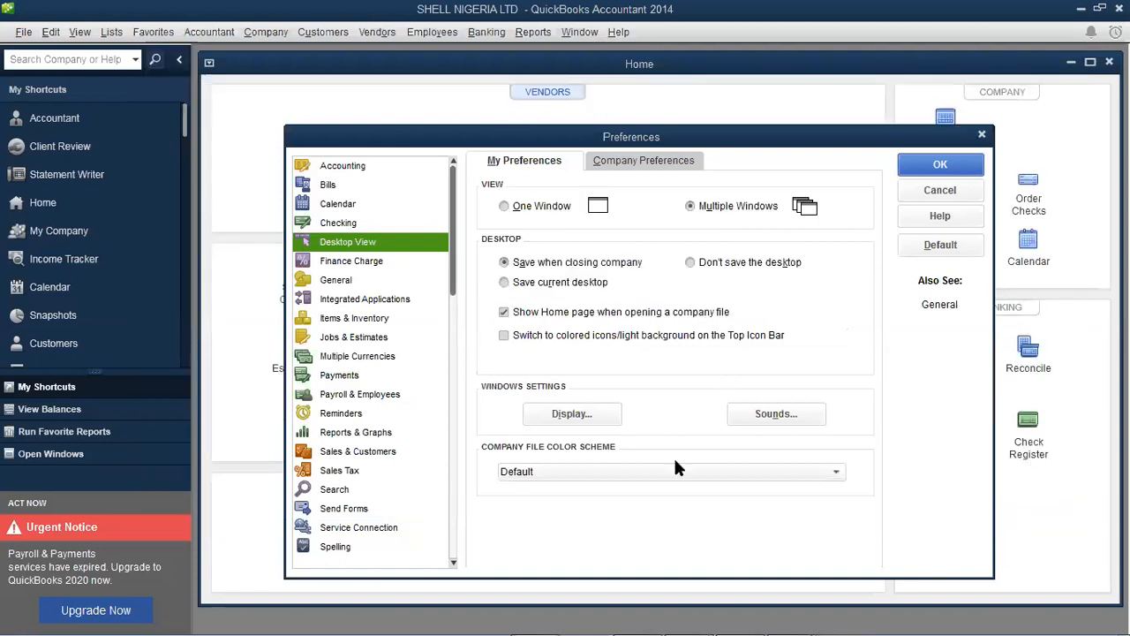
# Keep the Default company file color scheme and show Desktop View's Home page feature settings
pyautogui.click(625, 474)
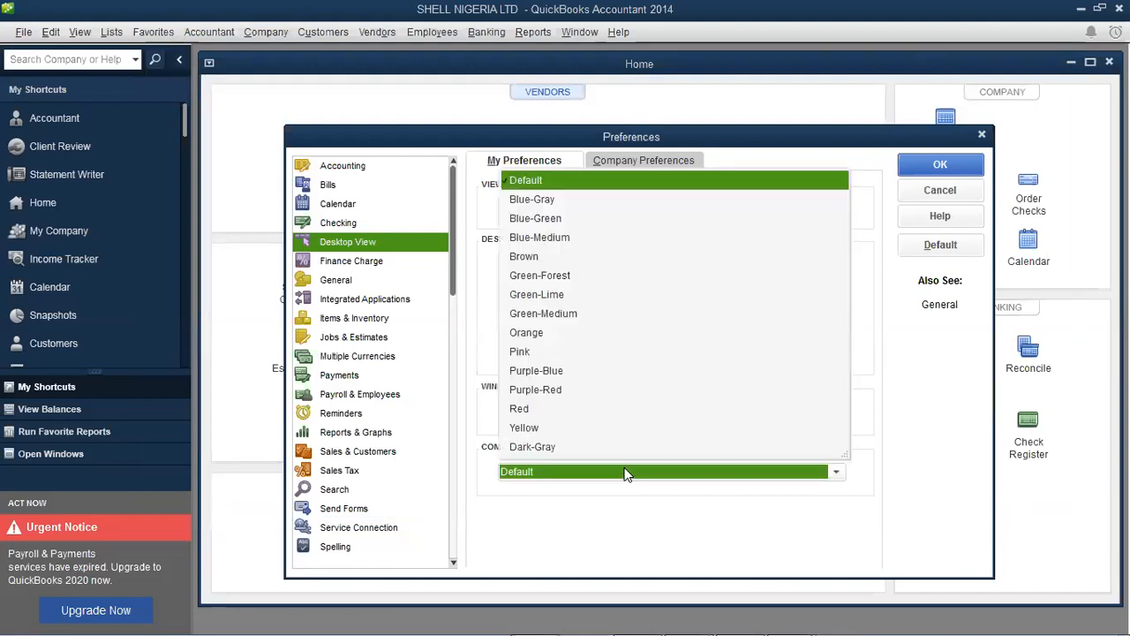
pyautogui.click(625, 474)
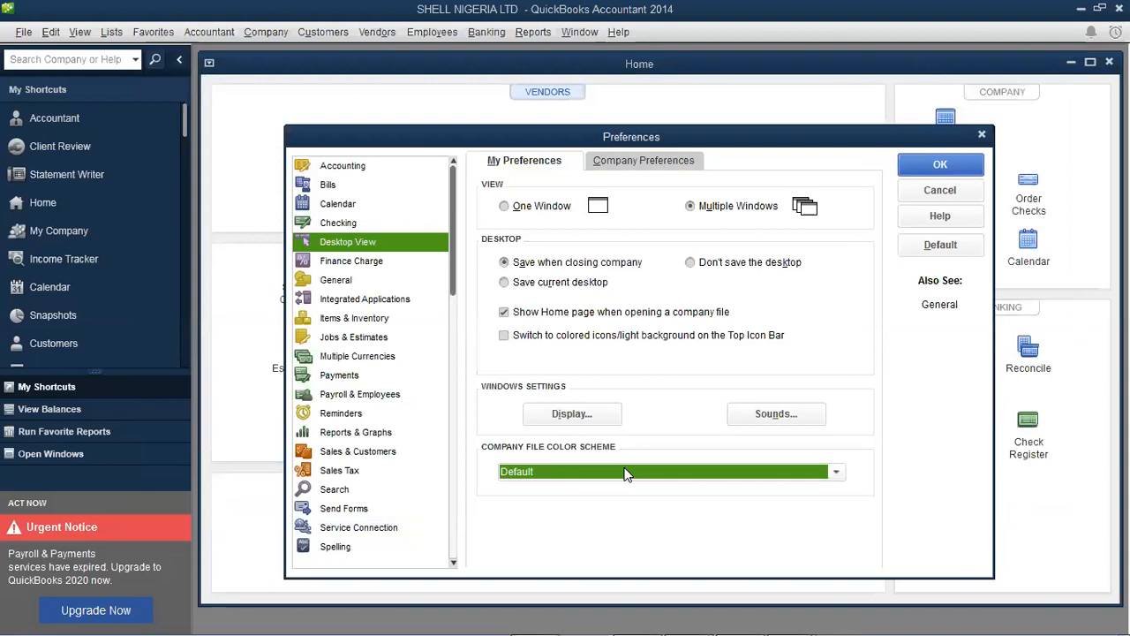
pyautogui.click(625, 475)
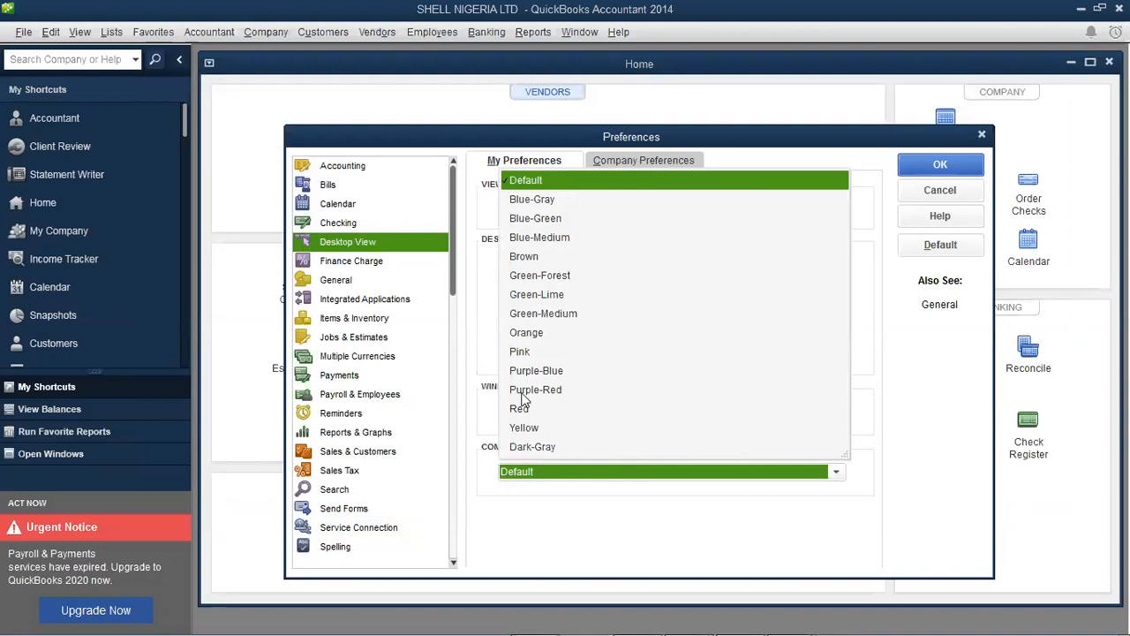
pyautogui.click(615, 477)
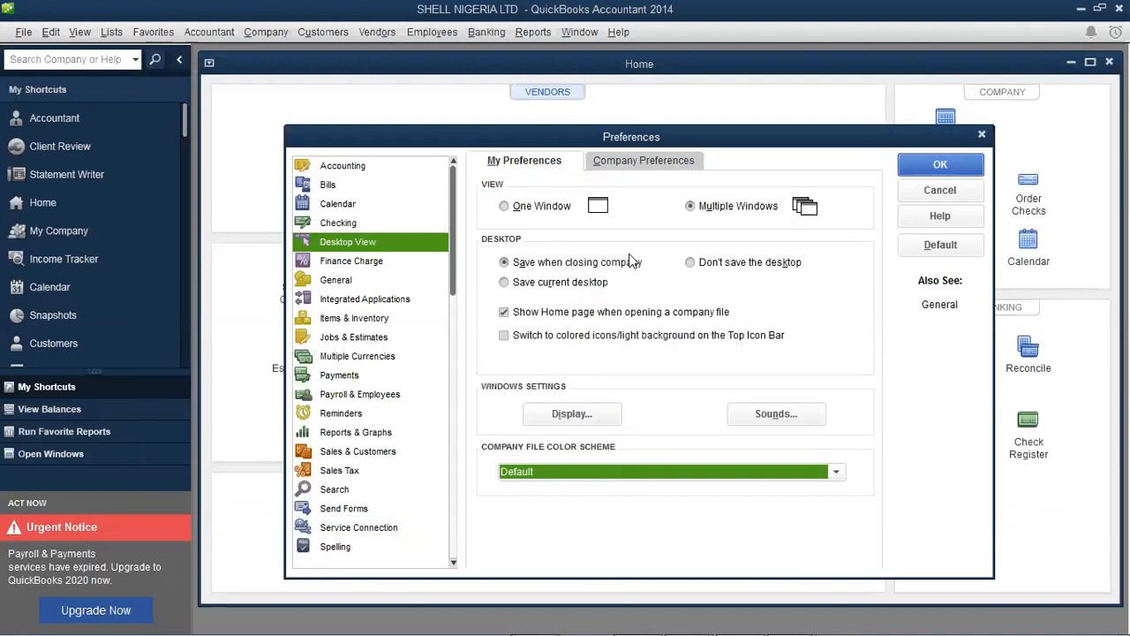
pyautogui.click(647, 162)
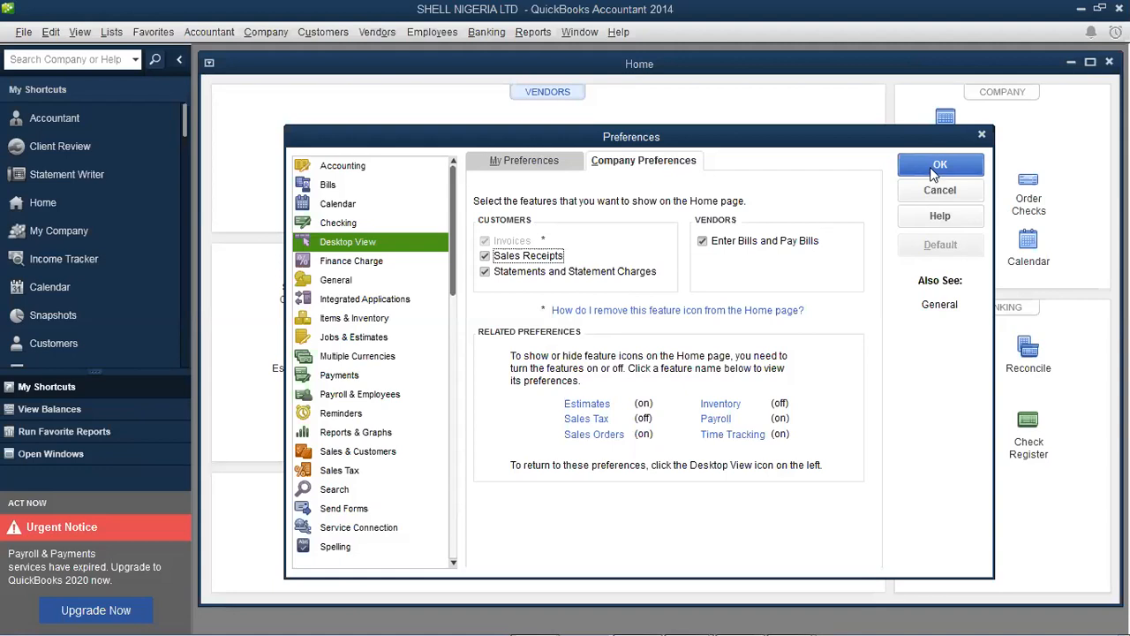
# Review both Desktop View tabs and save the Desktop View preferences
pyautogui.click(517, 163)
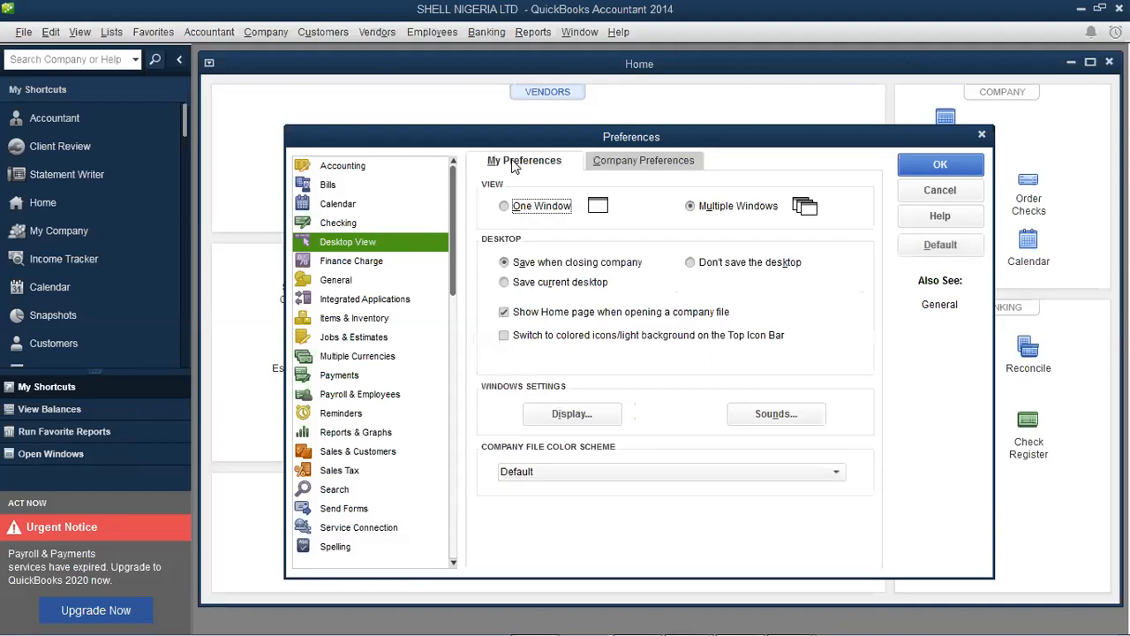
pyautogui.click(632, 161)
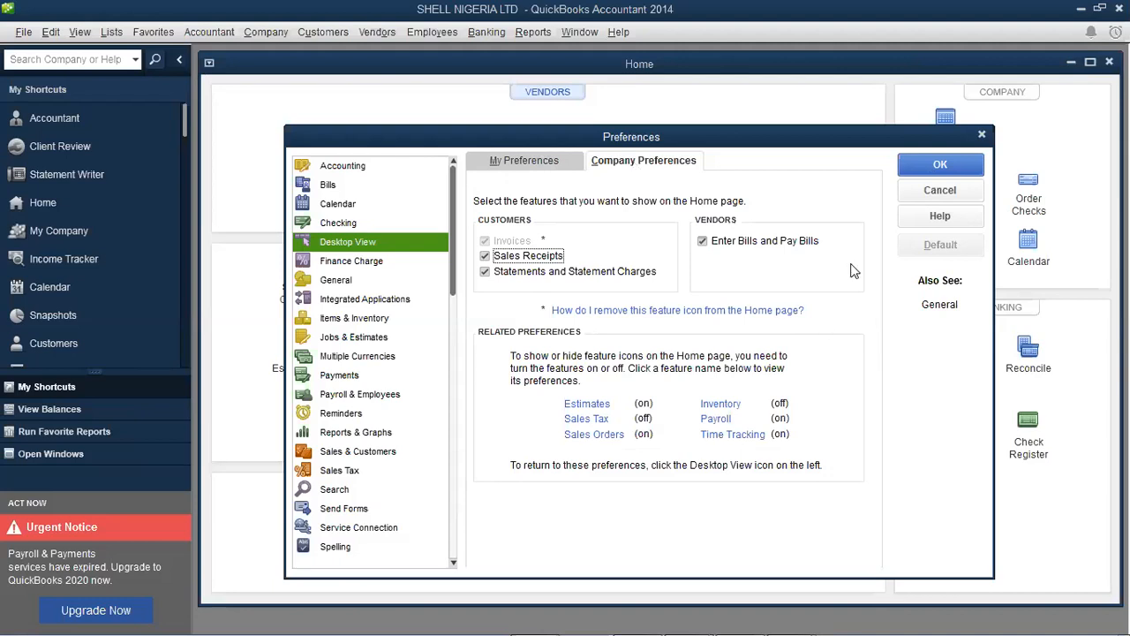
pyautogui.click(940, 166)
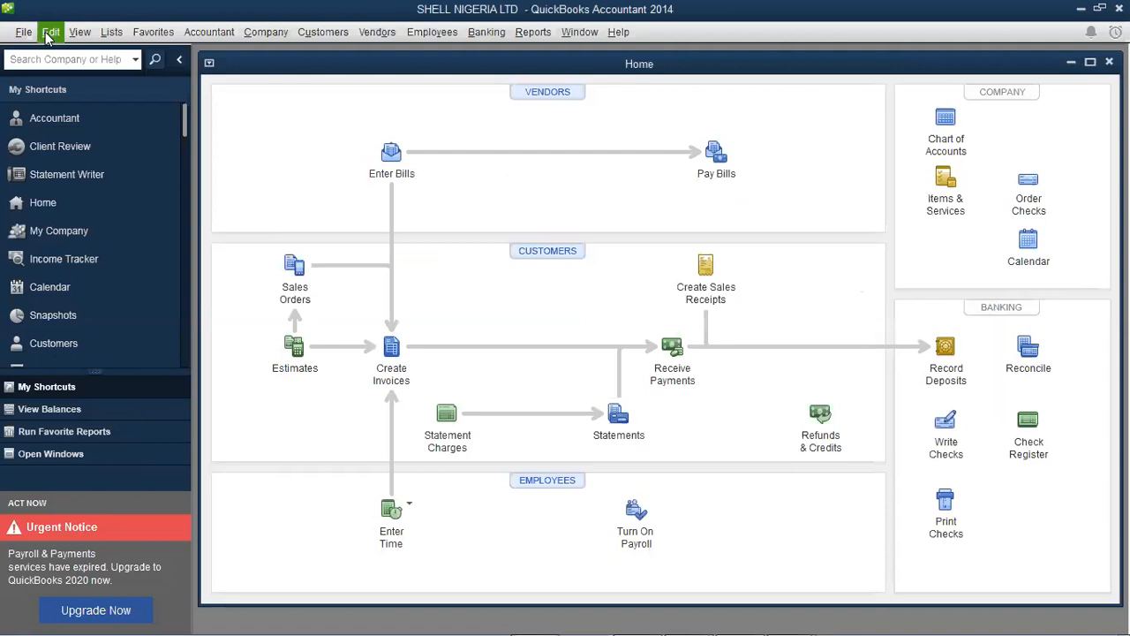
# Reopen Preferences from the Edit menu on the Finance Charge category
pyautogui.click(48, 34)
pyautogui.click(68, 268)
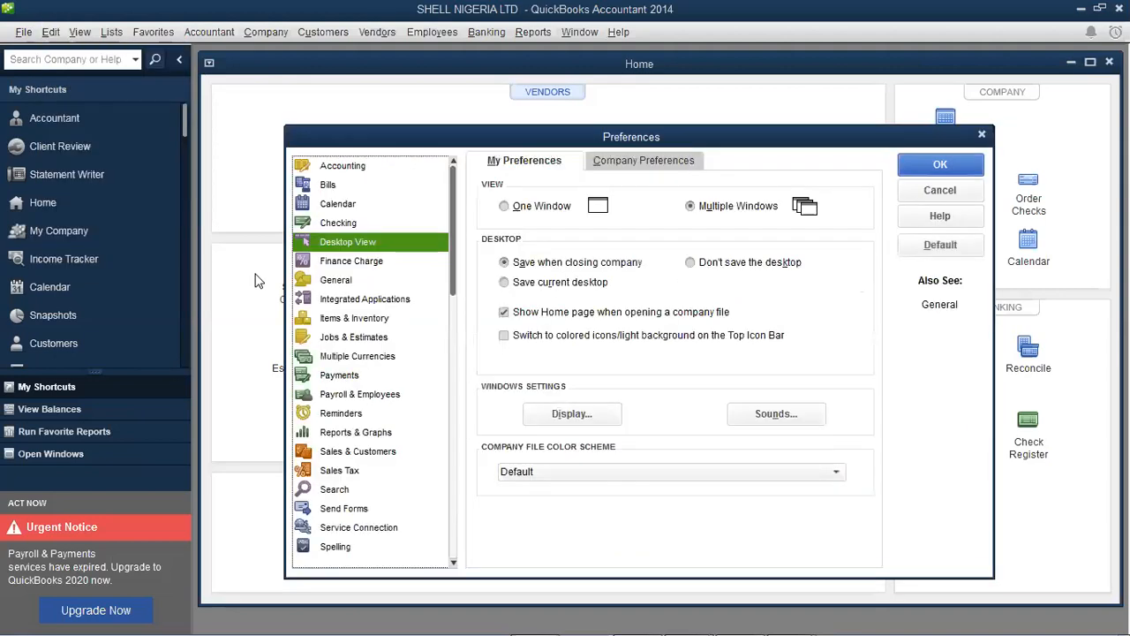
pyautogui.click(345, 265)
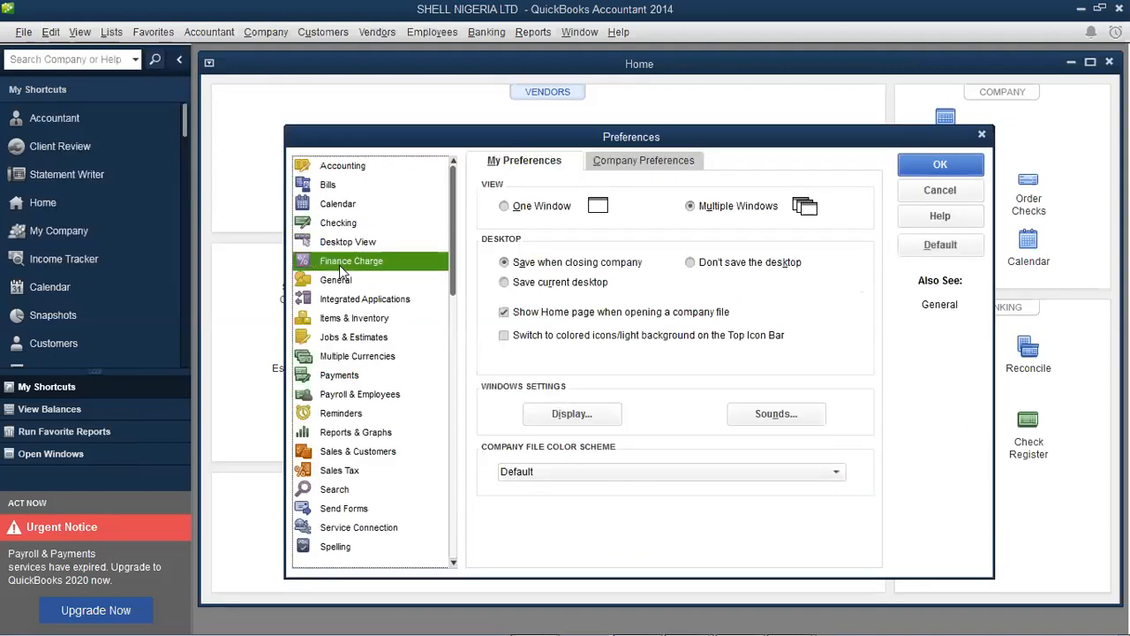
# Show Finance Charge company settings: 0.0% interest, 0.00 minimum charge, 0-day grace period
pyautogui.click(643, 166)
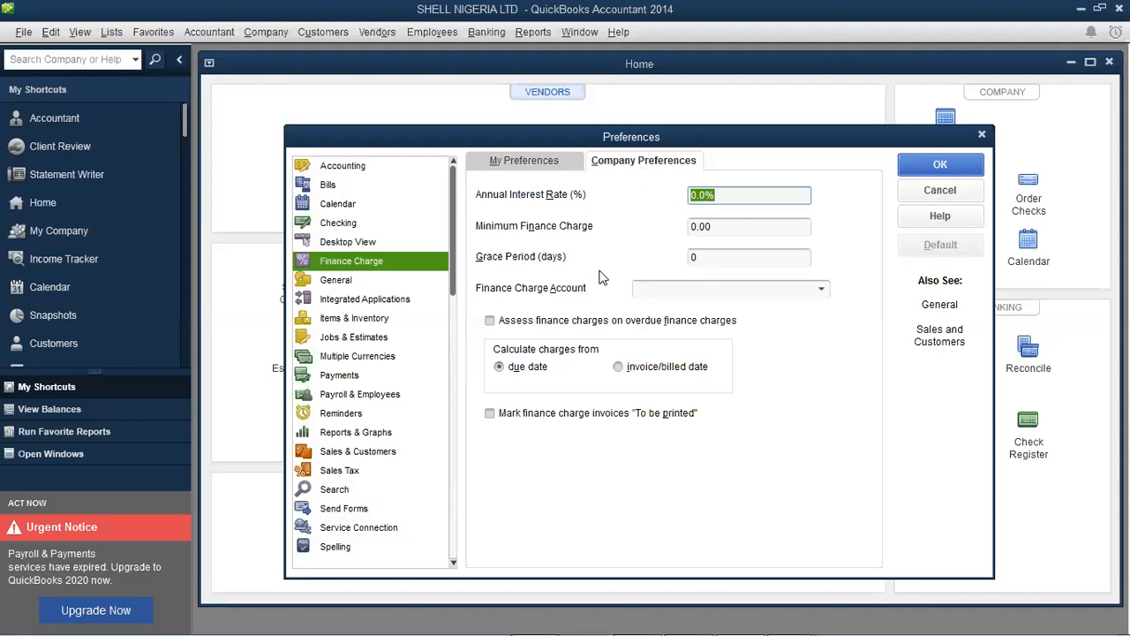
# Leave the interest and minimum charge values unchanged, then open personal General preferences
pyautogui.click(707, 198)
pyautogui.click(730, 227)
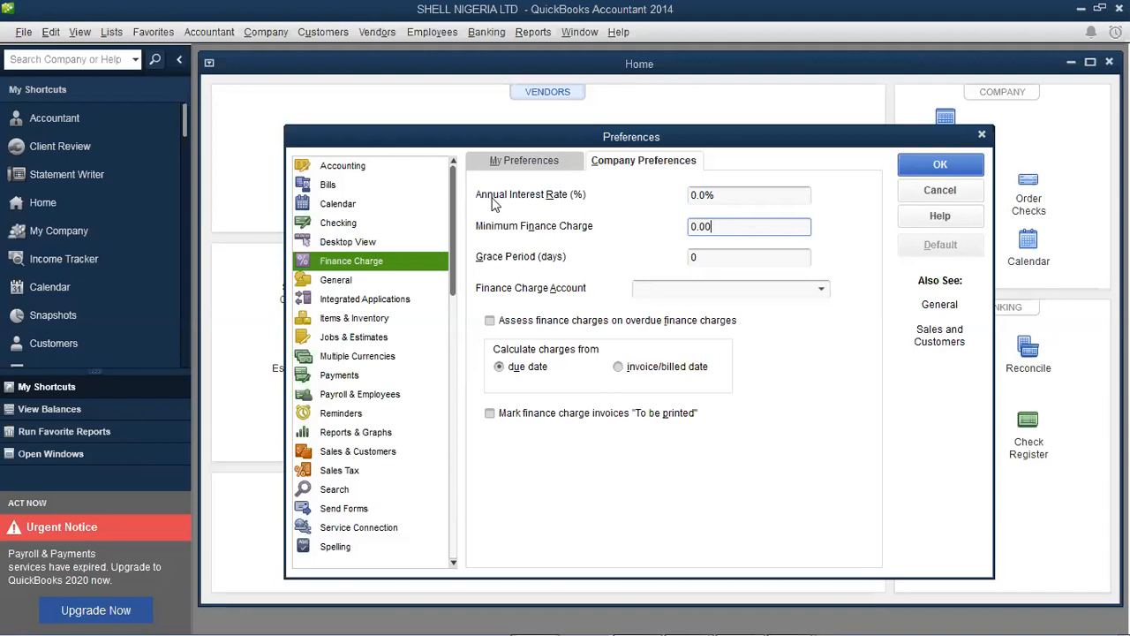
pyautogui.click(528, 159)
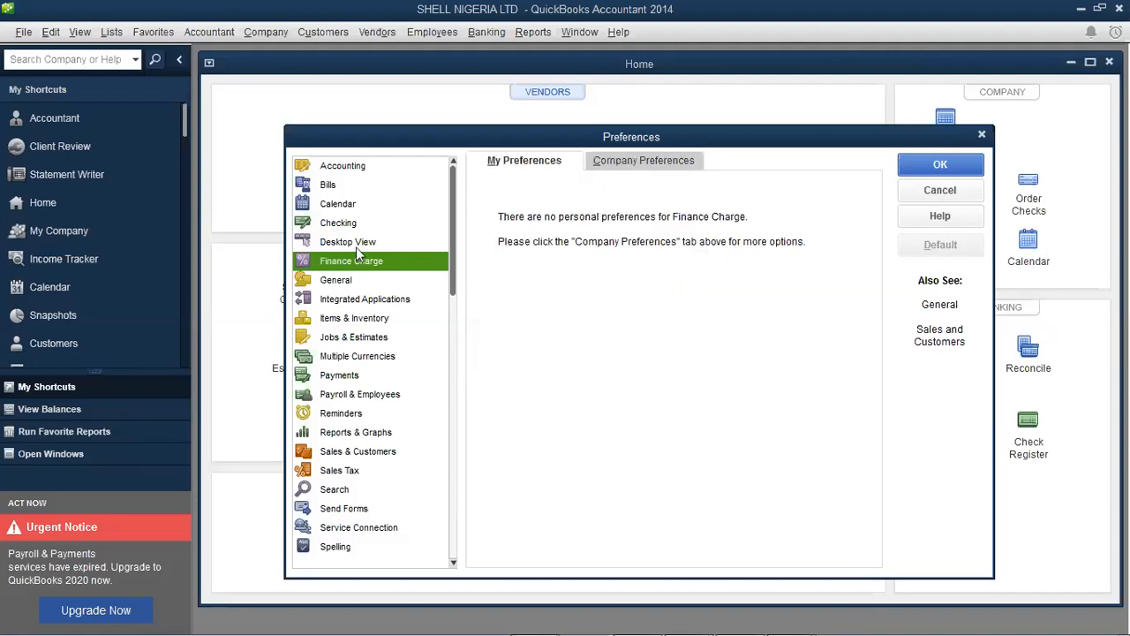
pyautogui.click(337, 281)
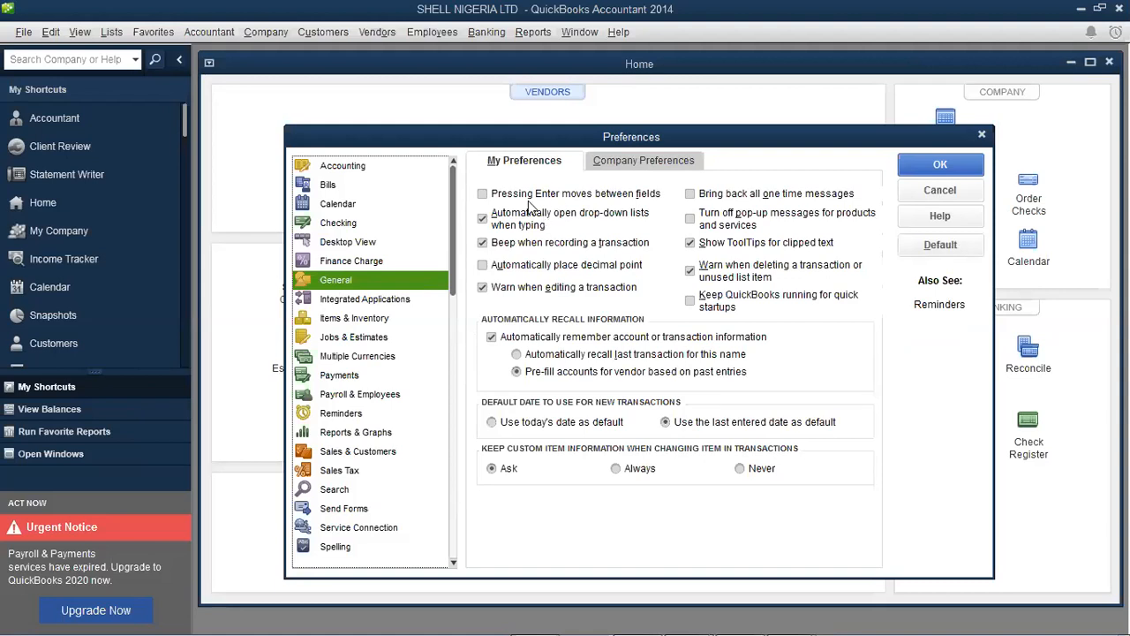
# Turn off product and service pop-ups and enable automatic decimal point placement in General
pyautogui.click(691, 220)
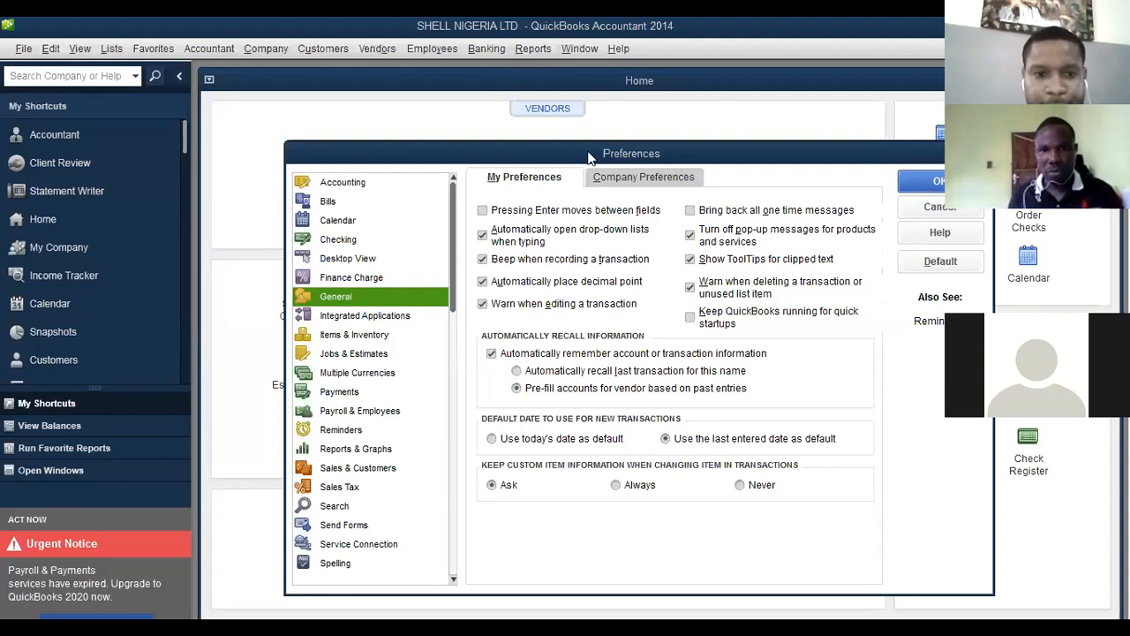
pyautogui.moveTo(590, 157); pyautogui.dragTo(510, 144)
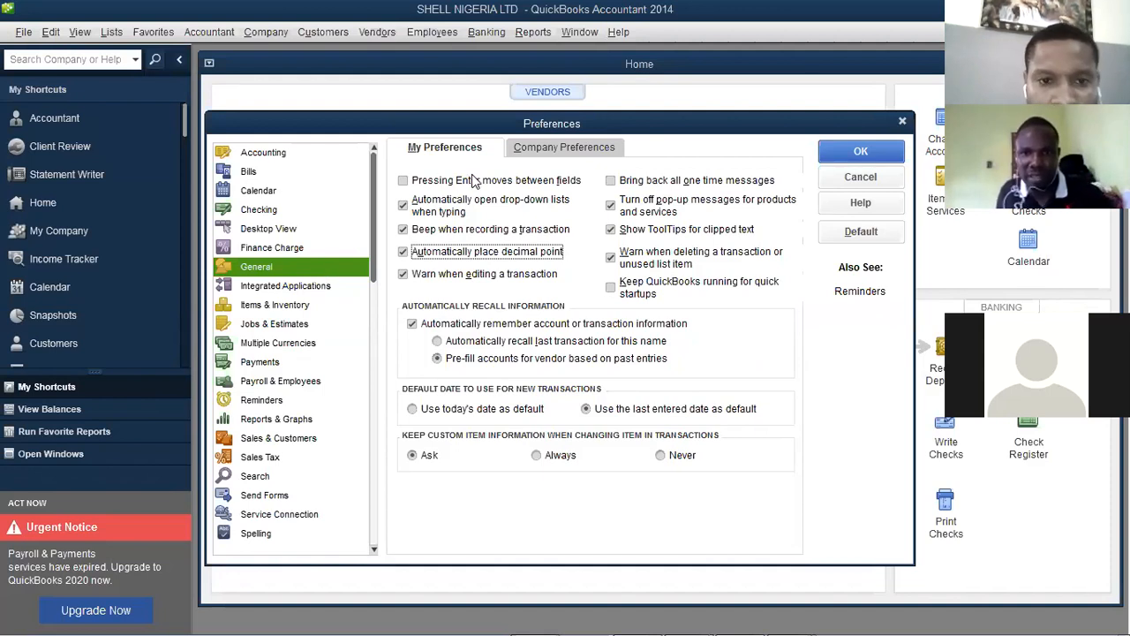
pyautogui.click(611, 229)
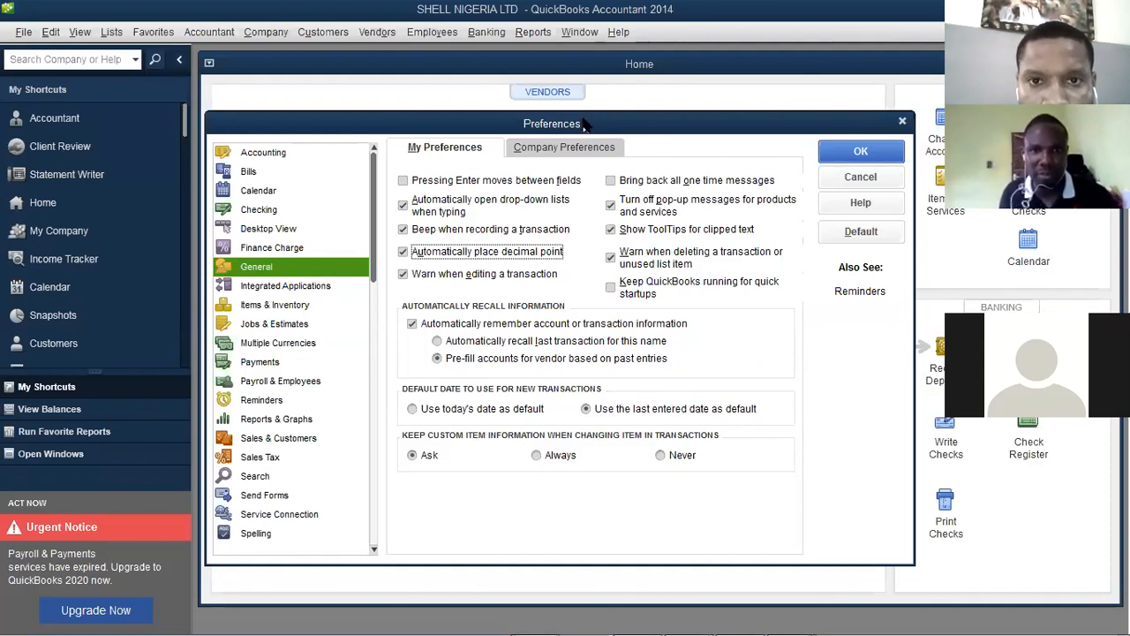
pyautogui.moveTo(581, 100); pyautogui.dragTo(585, 112)
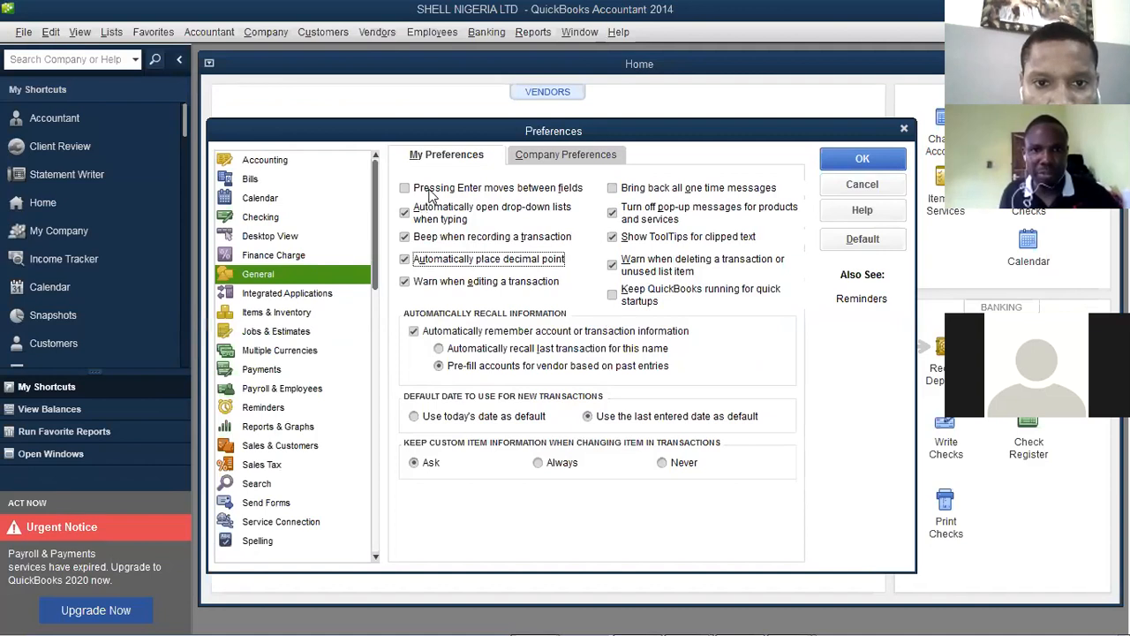
pyautogui.click(542, 154)
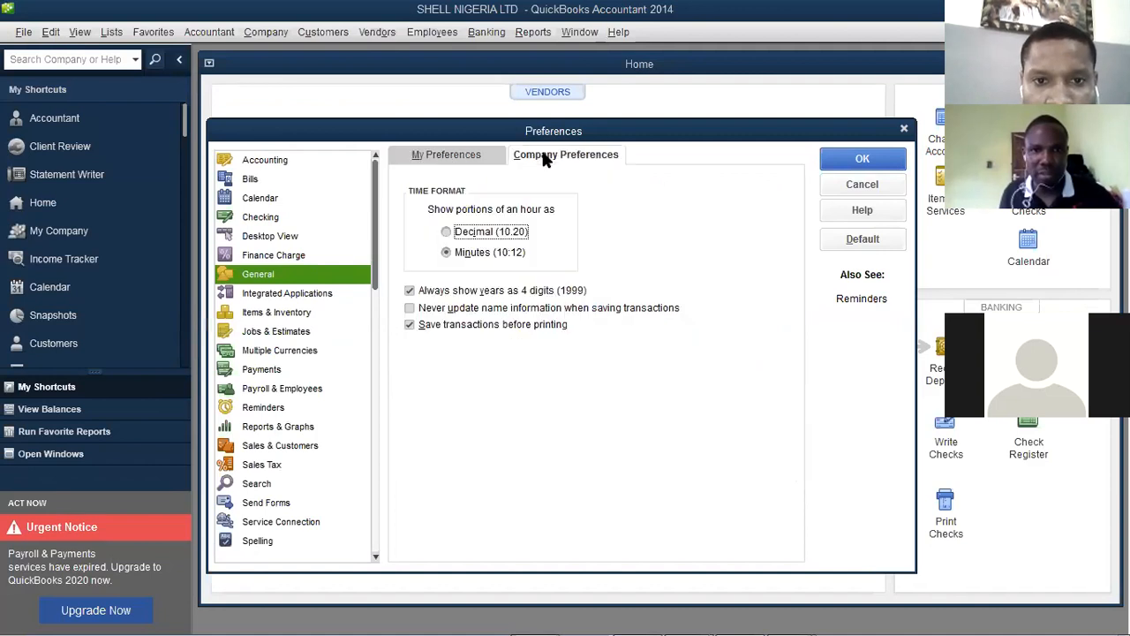
pyautogui.click(458, 157)
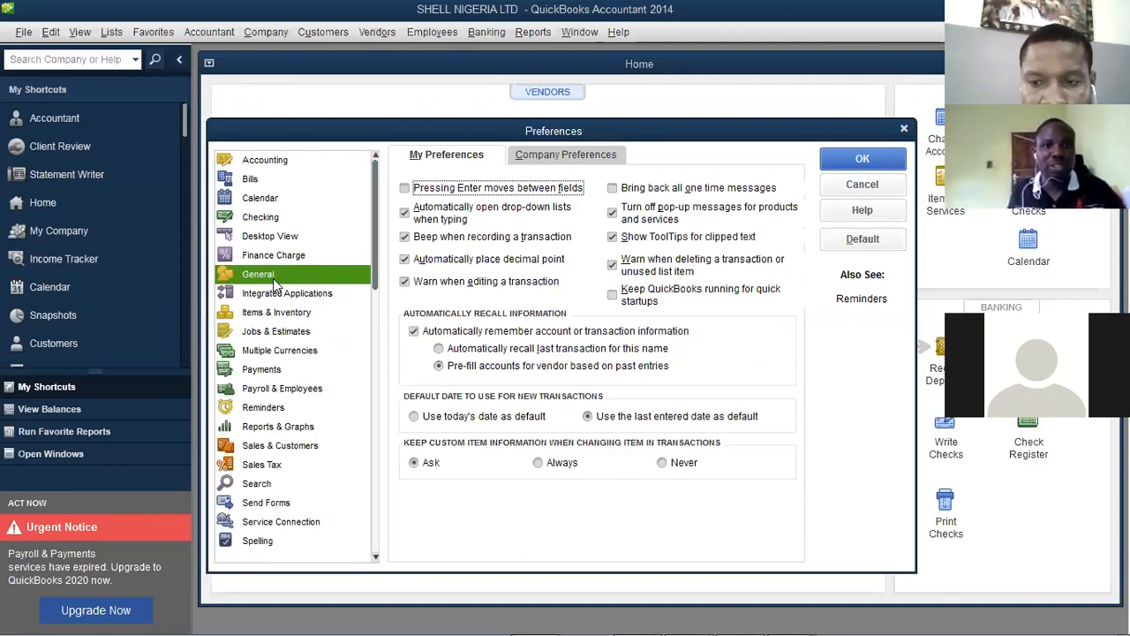
pyautogui.click(313, 256)
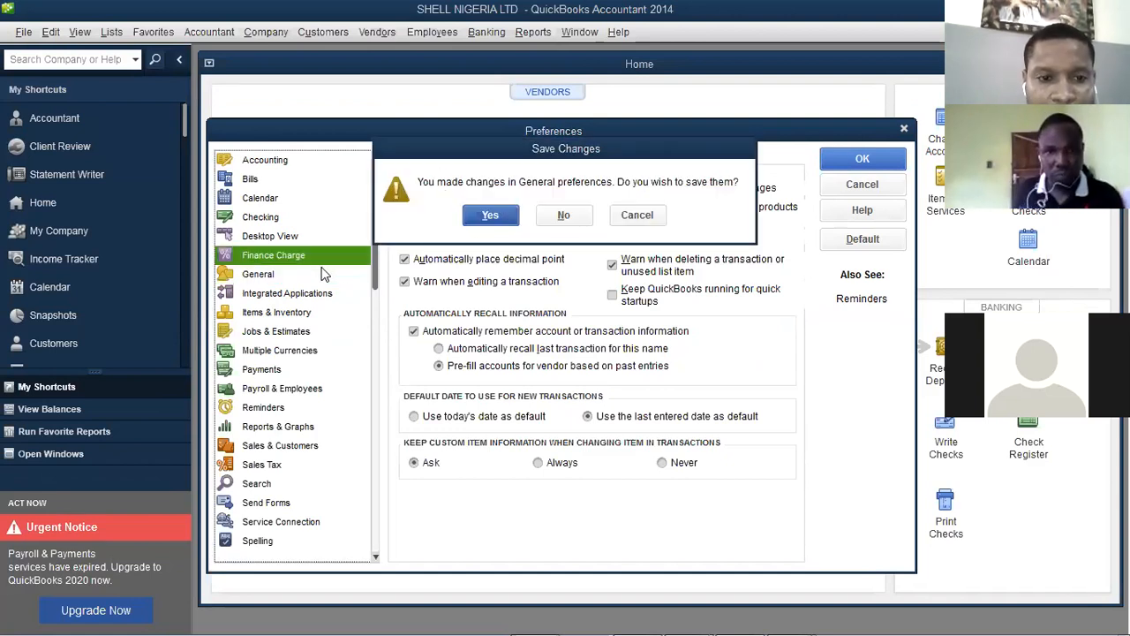
pyautogui.click(629, 215)
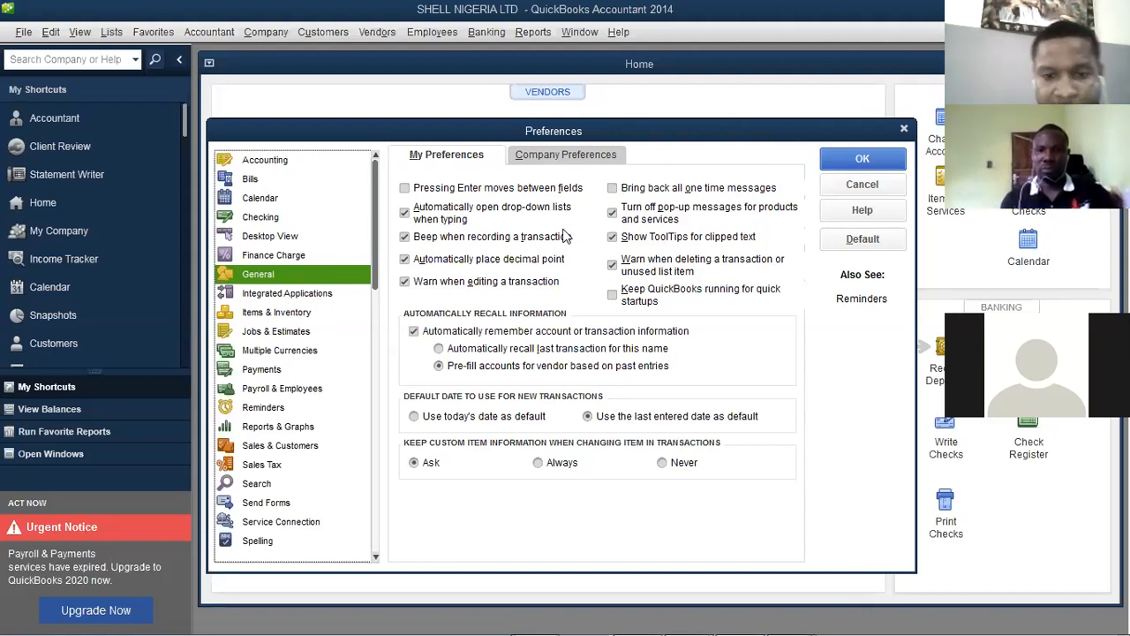
# Show the General company preferences with time format and four-digit year options
pyautogui.click(562, 156)
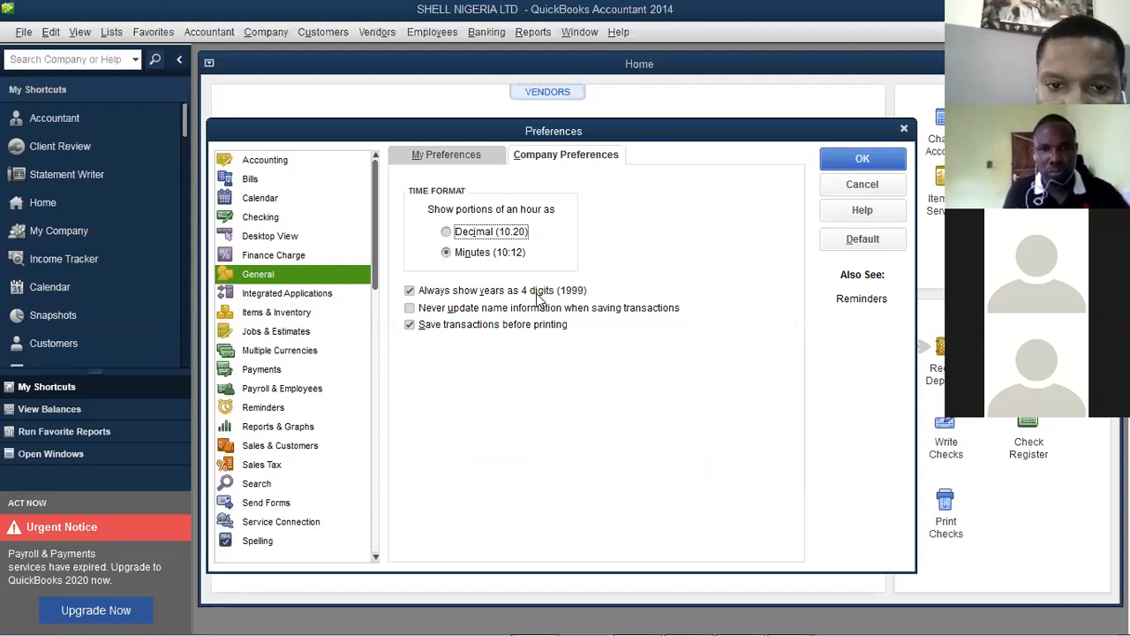
# Try Decimal hours, return to Minutes (10:12), and review My Preferences before going back to Company Preferences
pyautogui.click(446, 232)
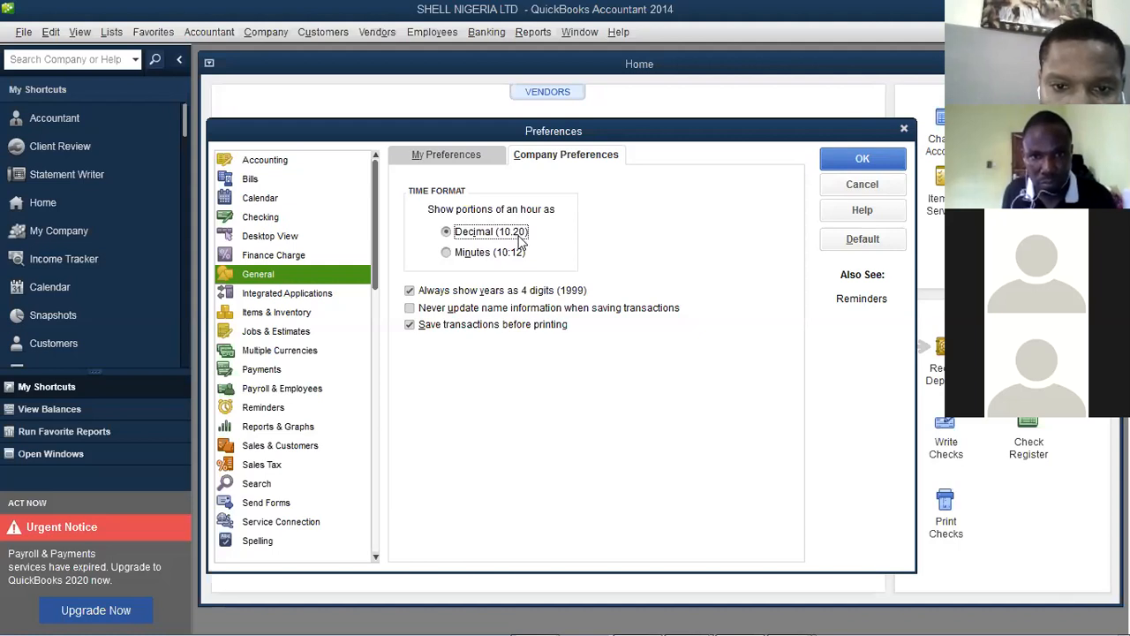
pyautogui.click(450, 252)
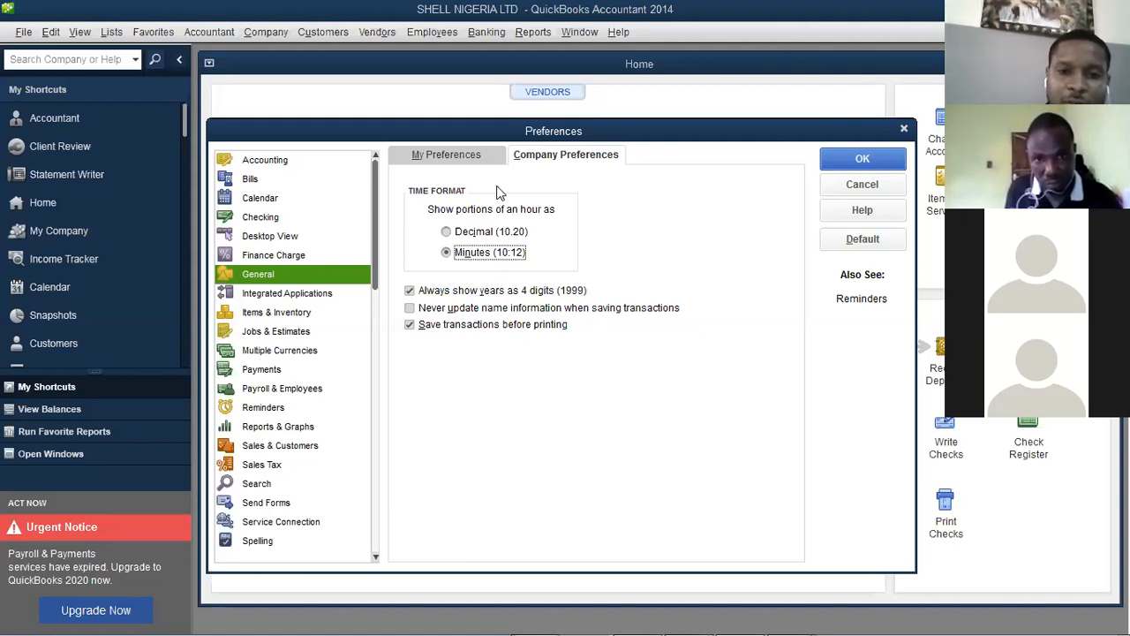
pyautogui.click(465, 157)
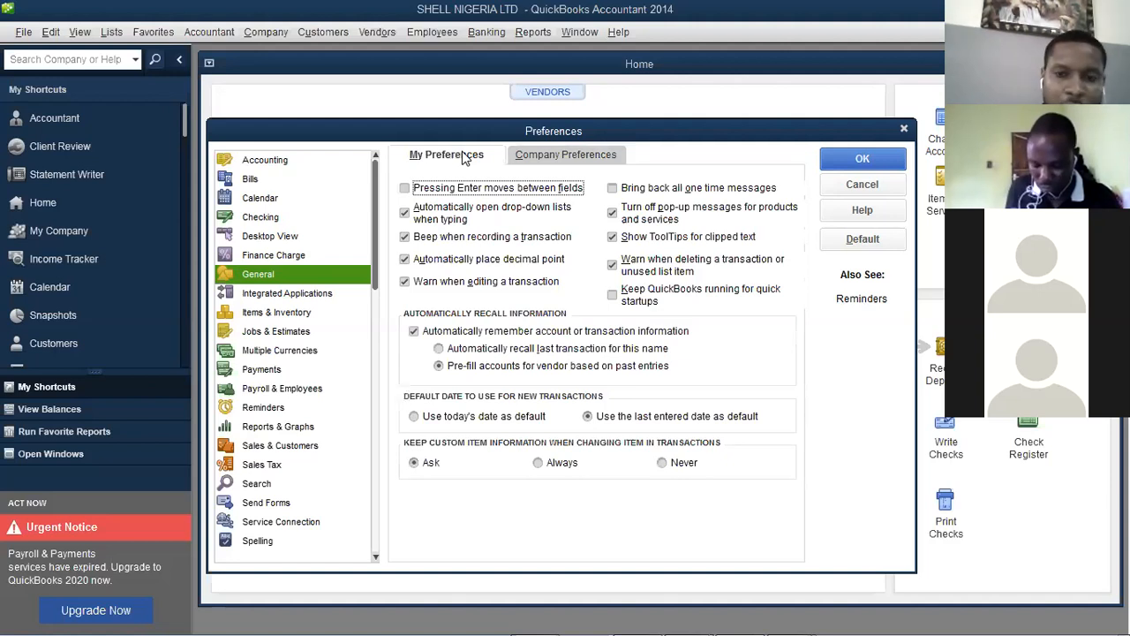
pyautogui.click(535, 161)
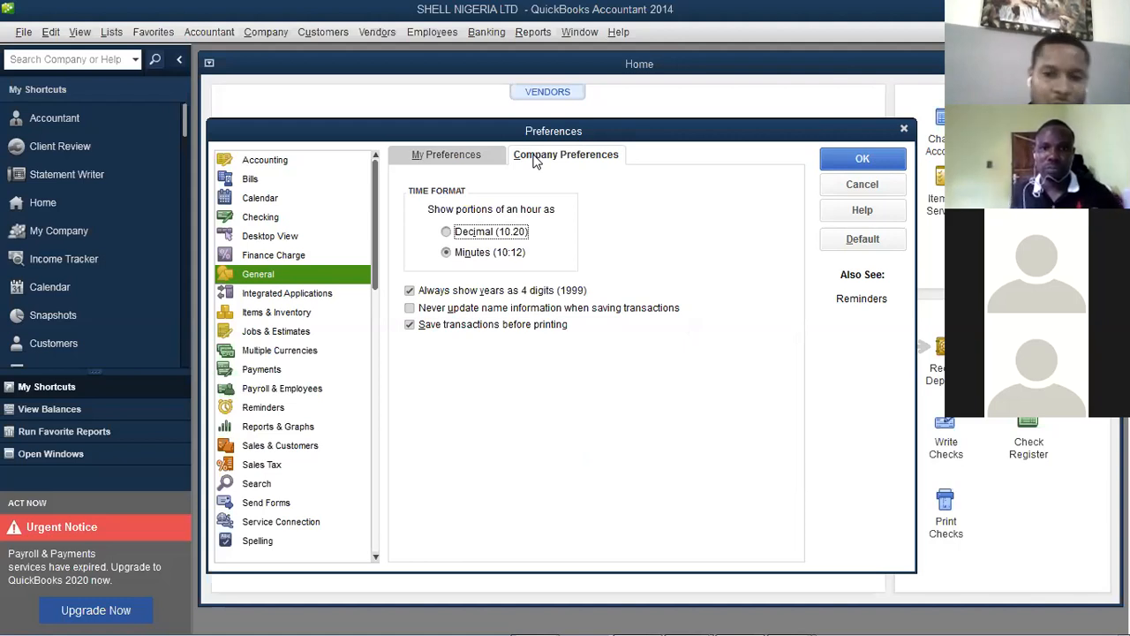
# Go to Integrated Applications preferences, saving the General changes when prompted
pyautogui.click(301, 301)
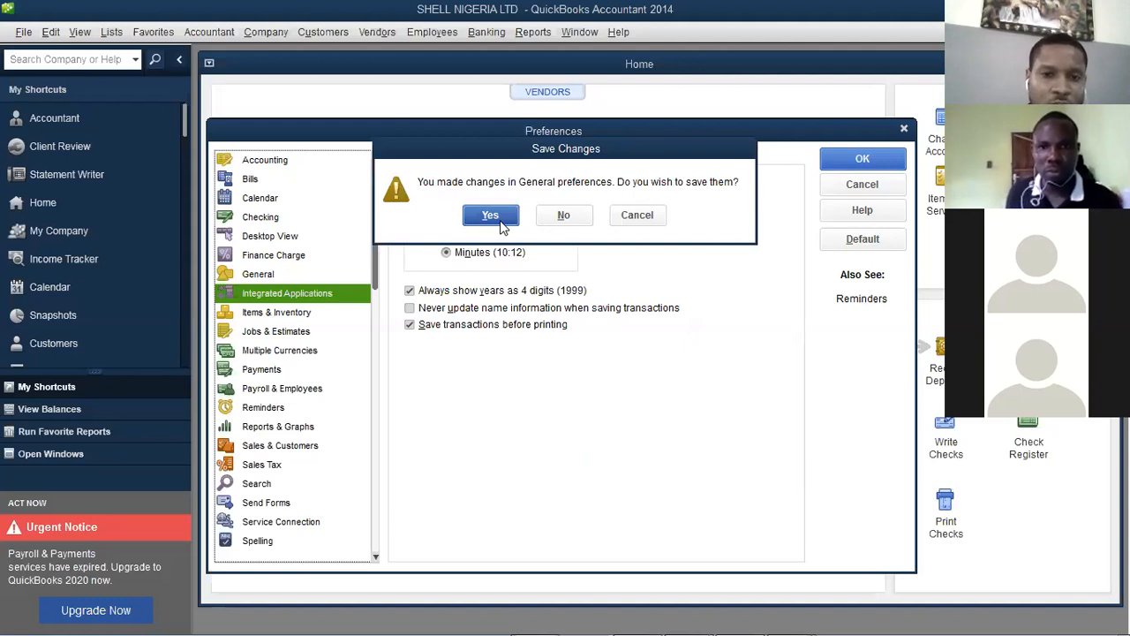
pyautogui.click(491, 216)
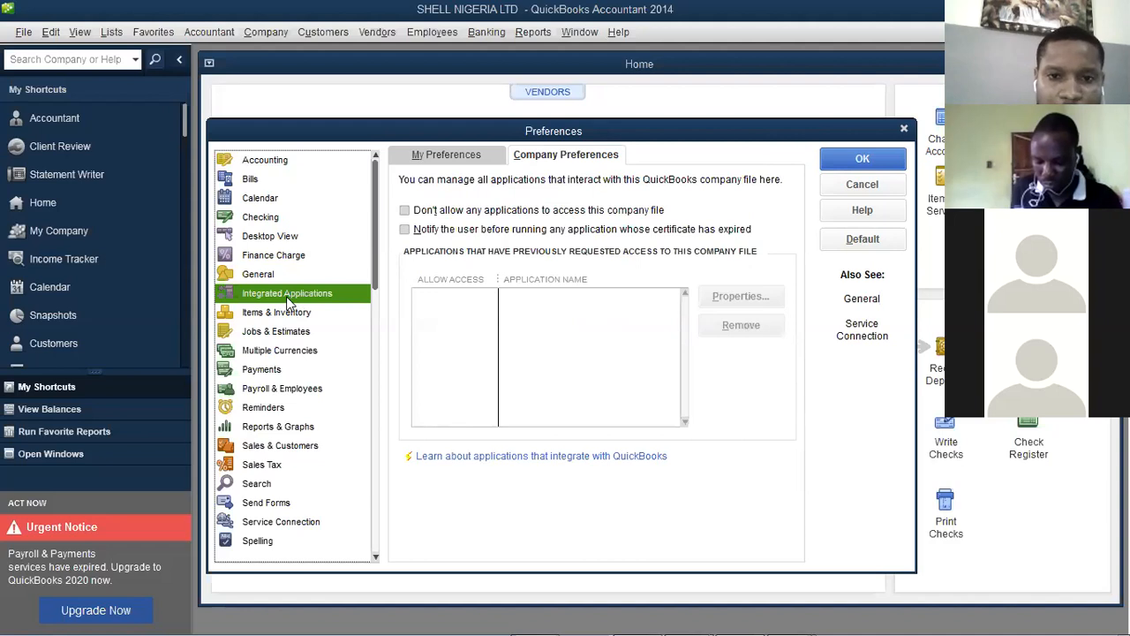
pyautogui.click(438, 154)
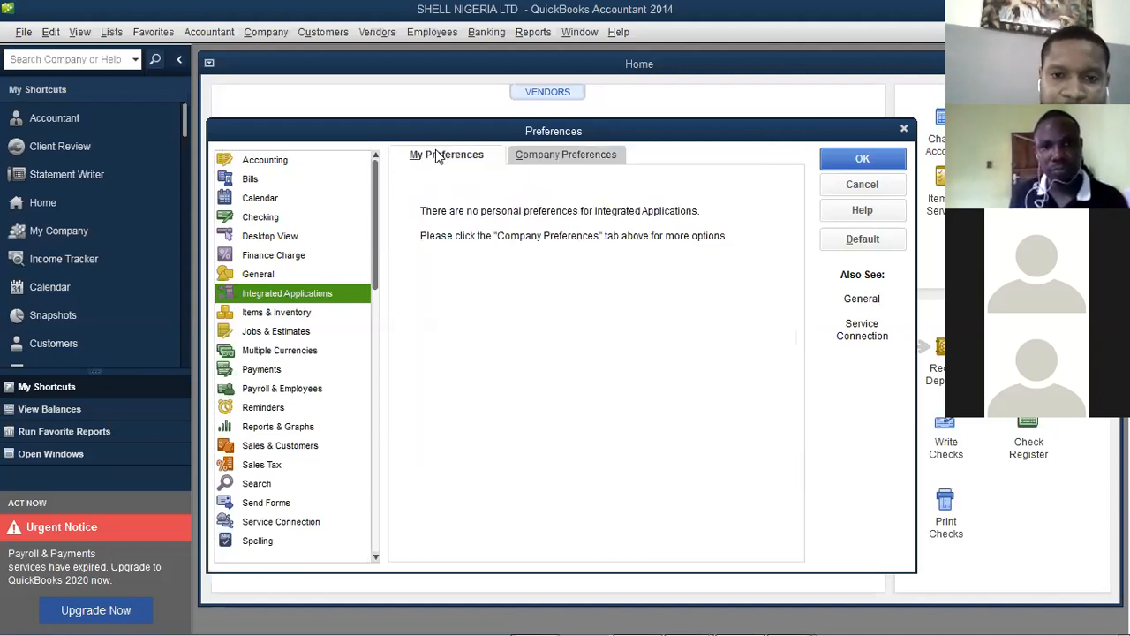
pyautogui.click(525, 155)
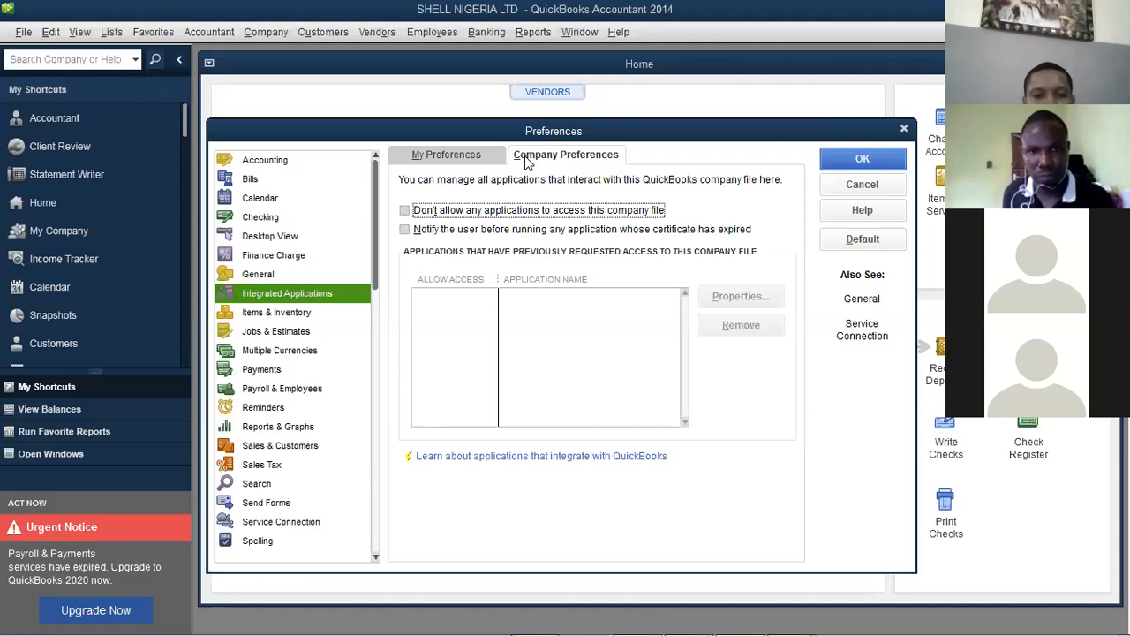
pyautogui.click(405, 212)
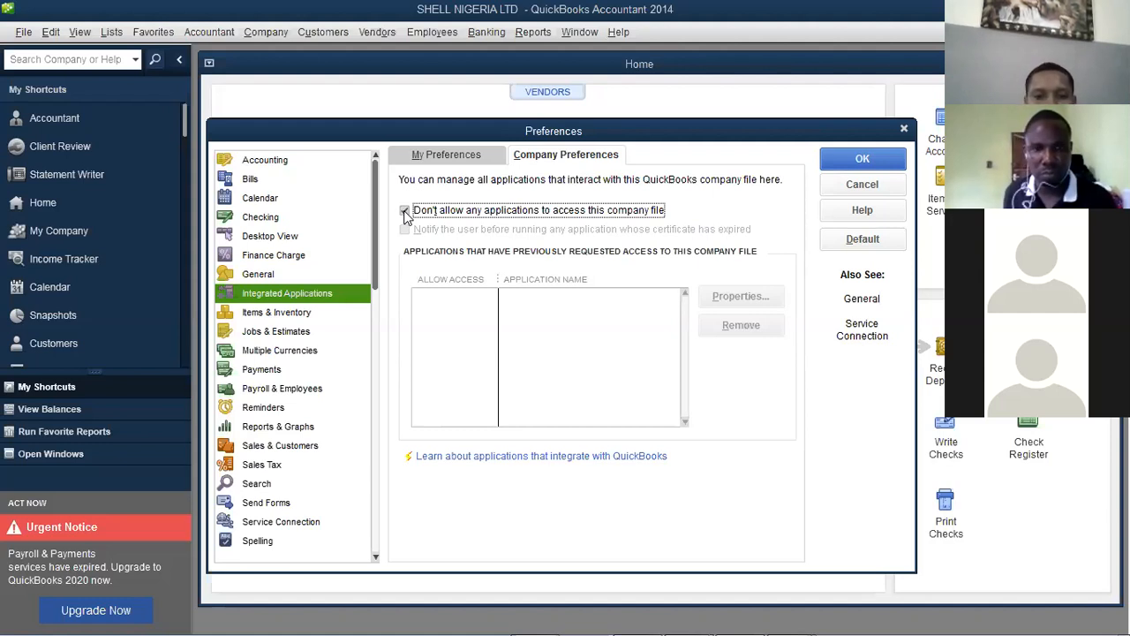
pyautogui.click(405, 212)
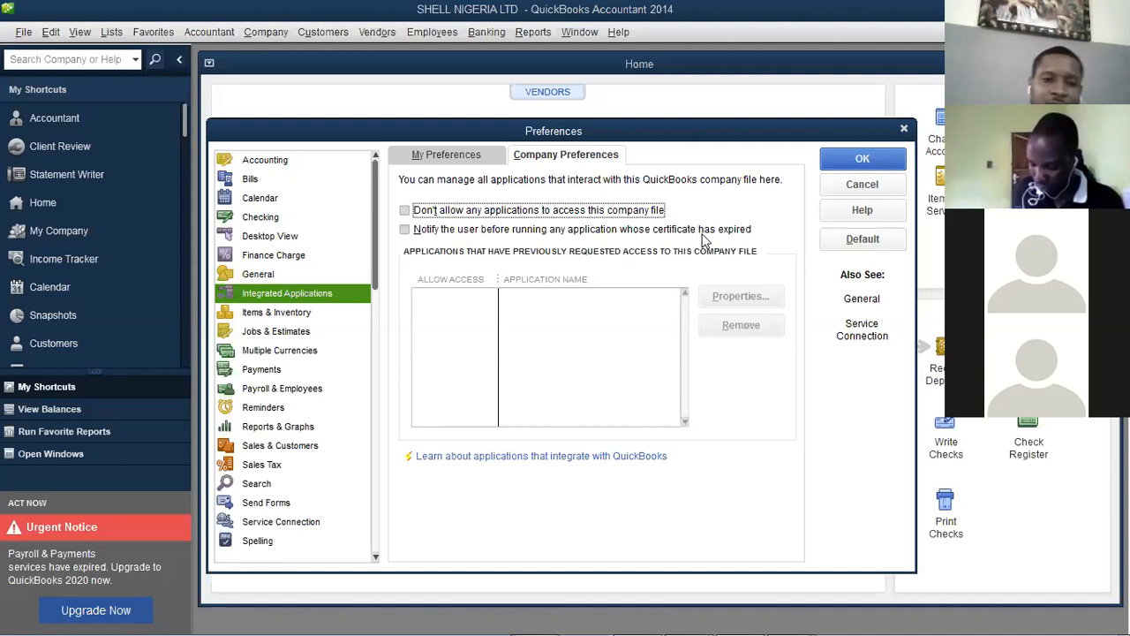
pyautogui.click(431, 234)
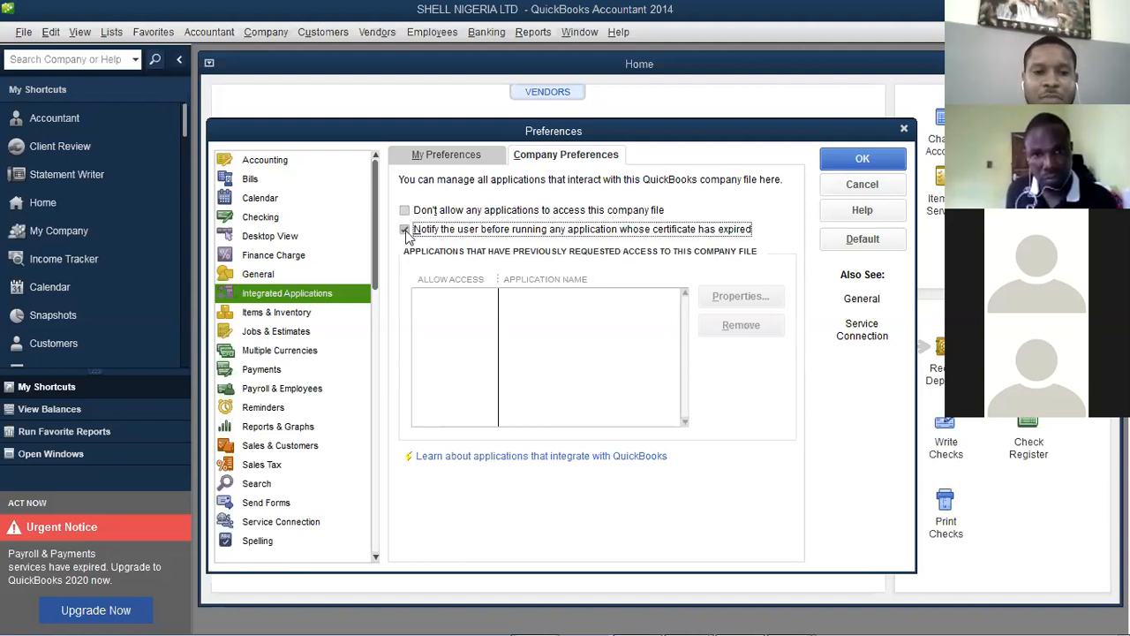
pyautogui.click(406, 232)
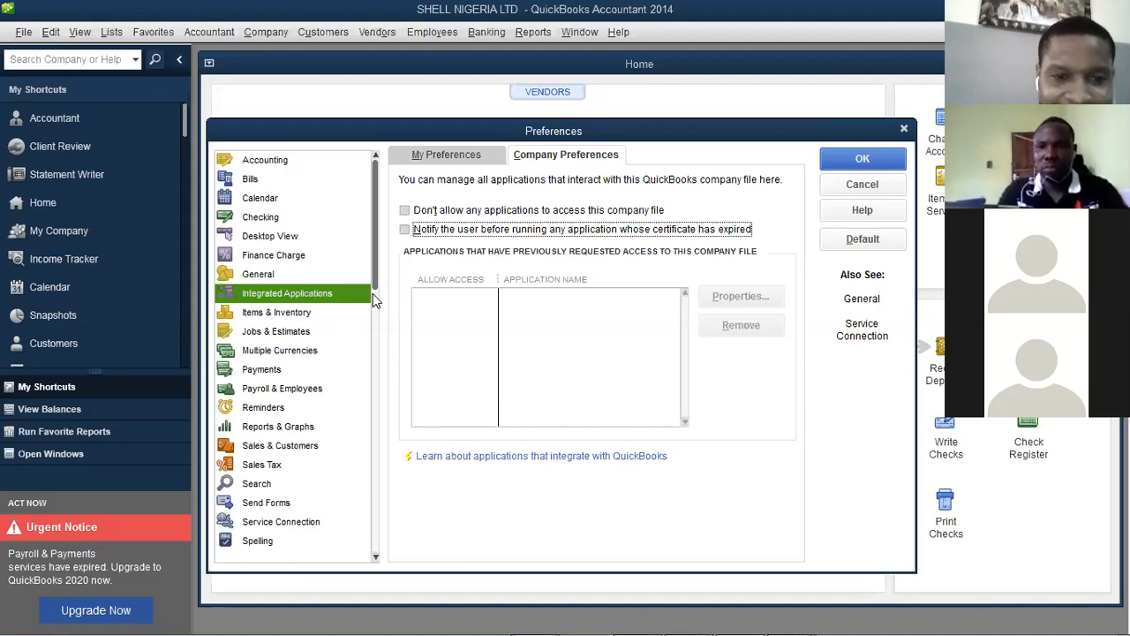
# Open Items & Inventory preferences, view My Preferences, then go back to Company Preferences
pyautogui.click(301, 314)
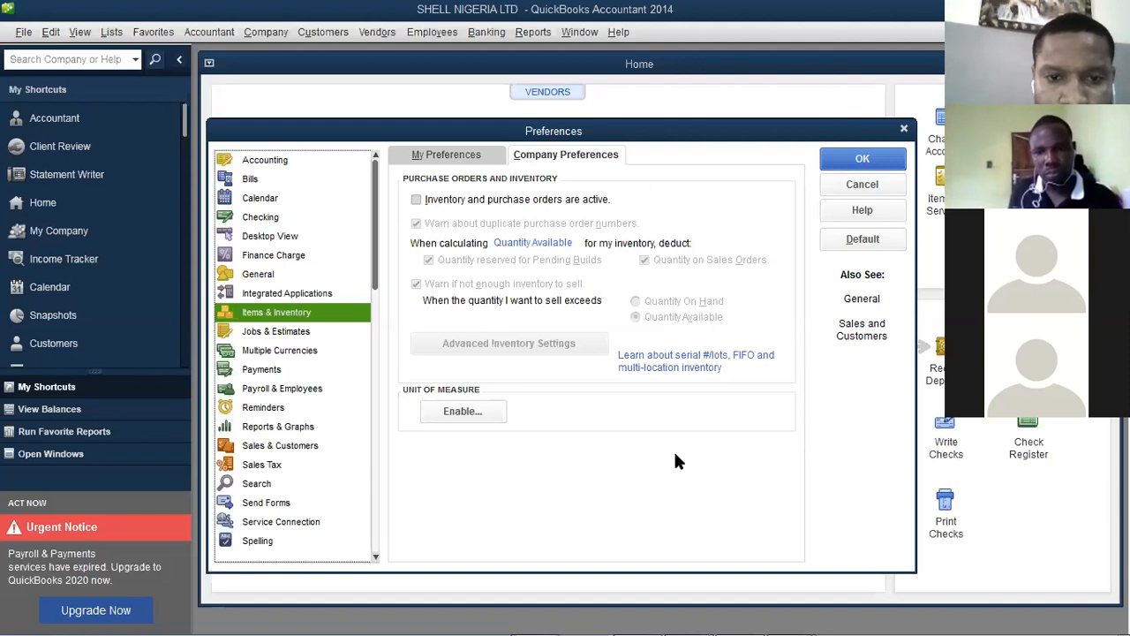
pyautogui.click(458, 157)
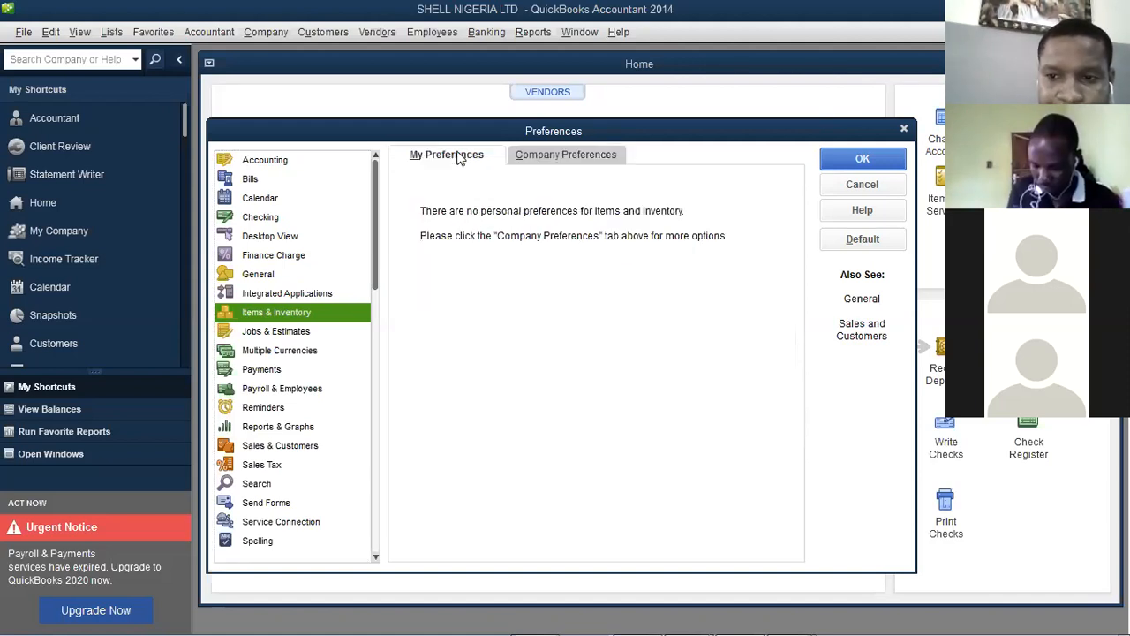
pyautogui.click(582, 155)
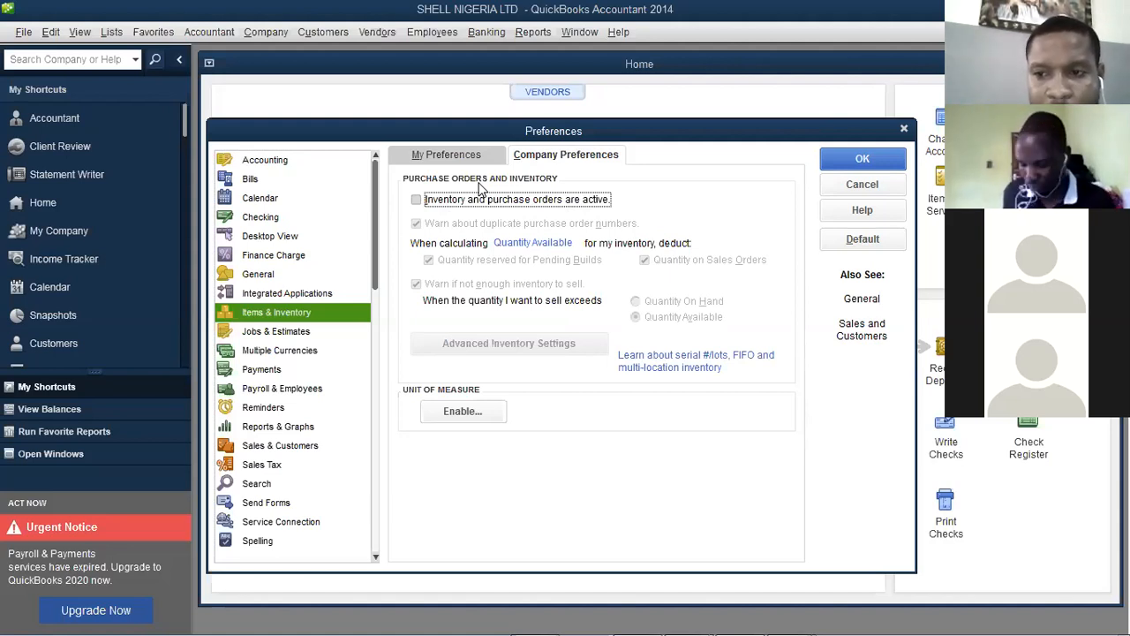
# Turn on 'Inventory and purchase orders are active'
pyautogui.click(417, 201)
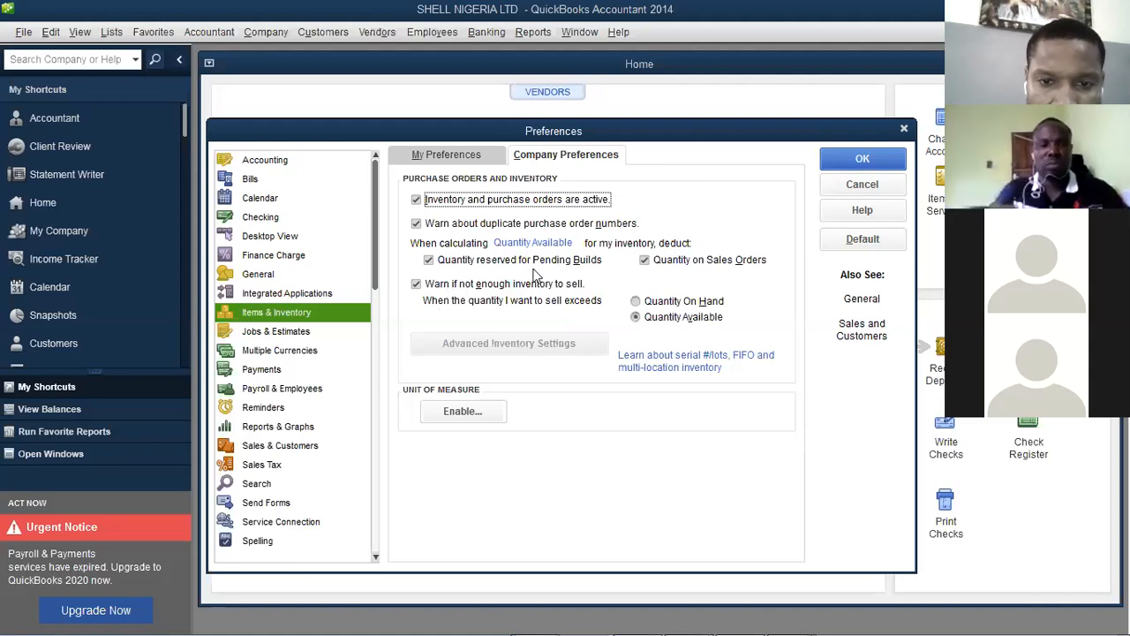
# Stop Quantity Available from deducting Quantity on Sales Orders and Quantity reserved for Pending Builds
pyautogui.click(645, 263)
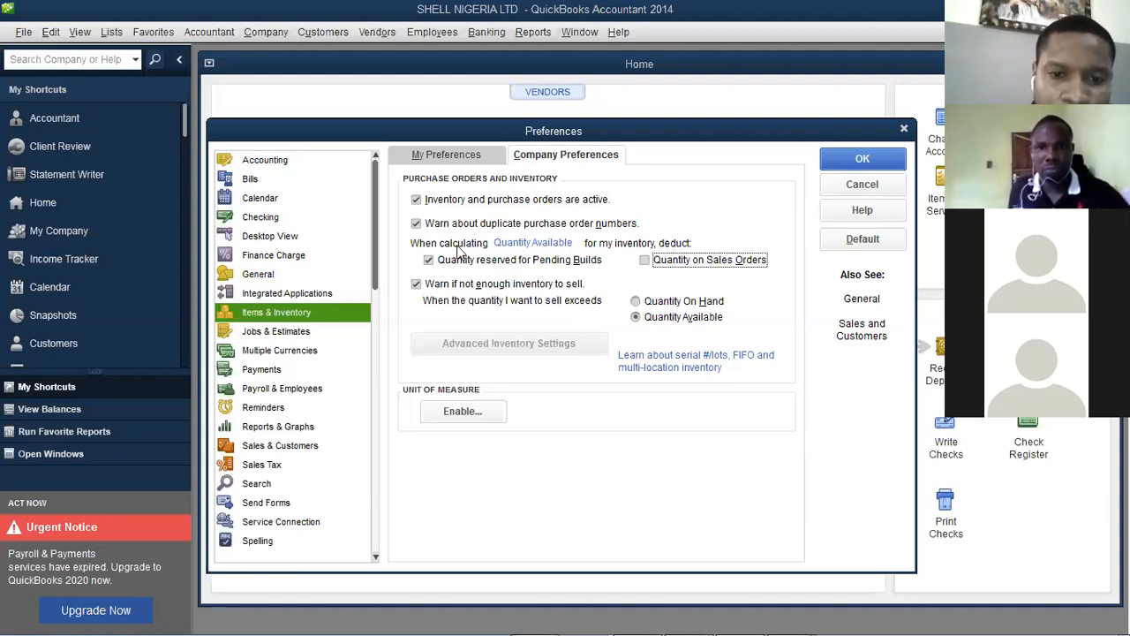
pyautogui.click(429, 262)
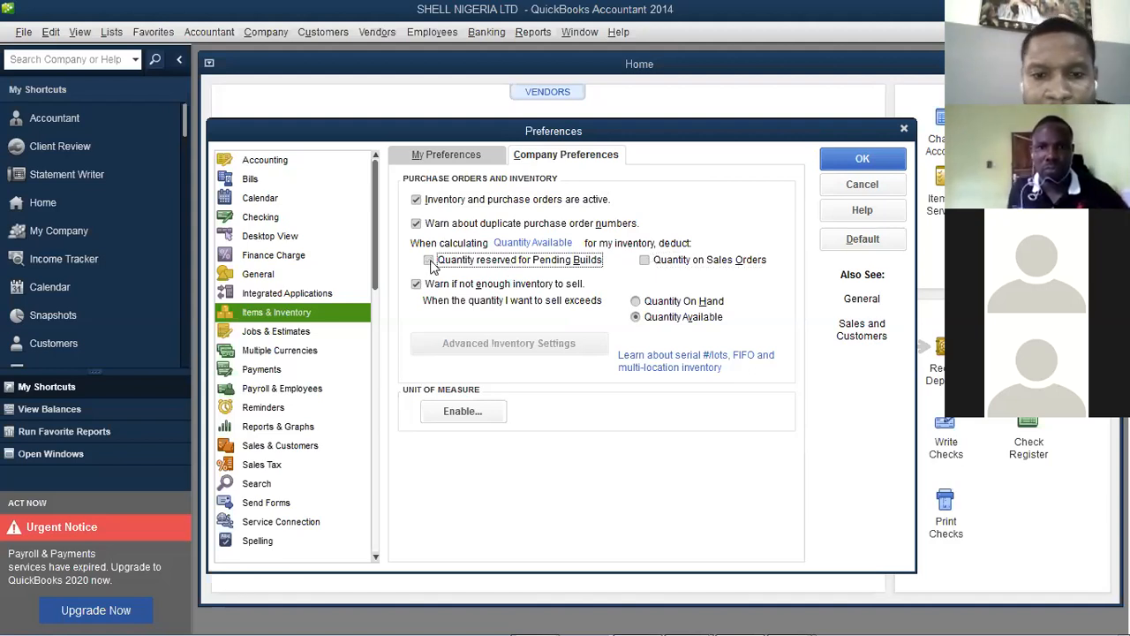
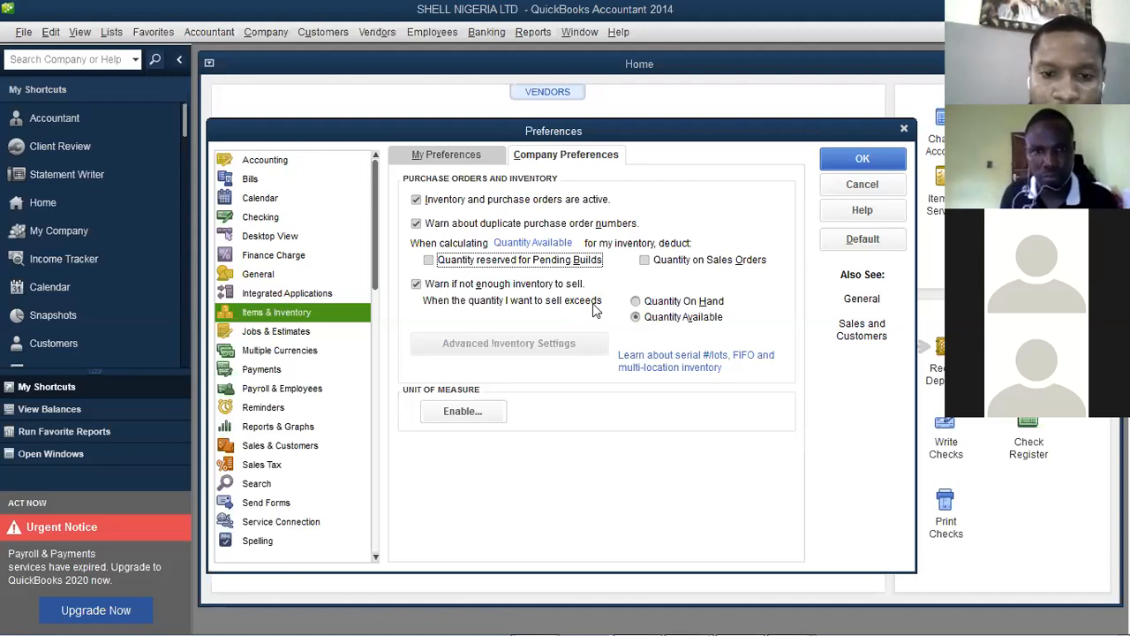
# Base the sell warning on Quantity On Hand and start enabling Unit of Measure
pyautogui.click(654, 302)
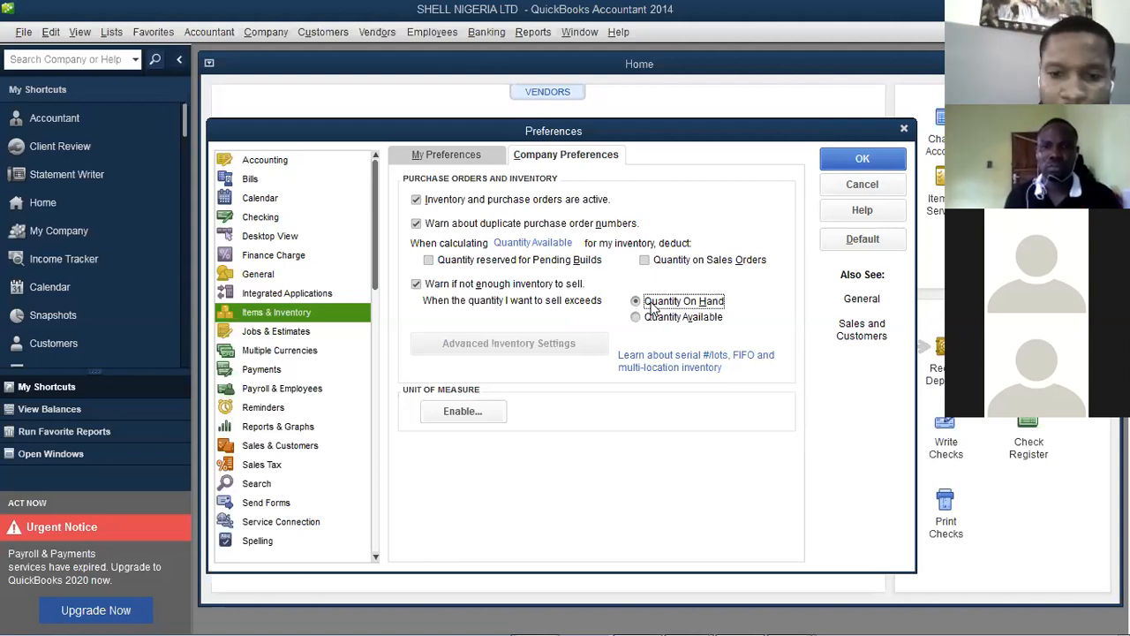
pyautogui.click(462, 412)
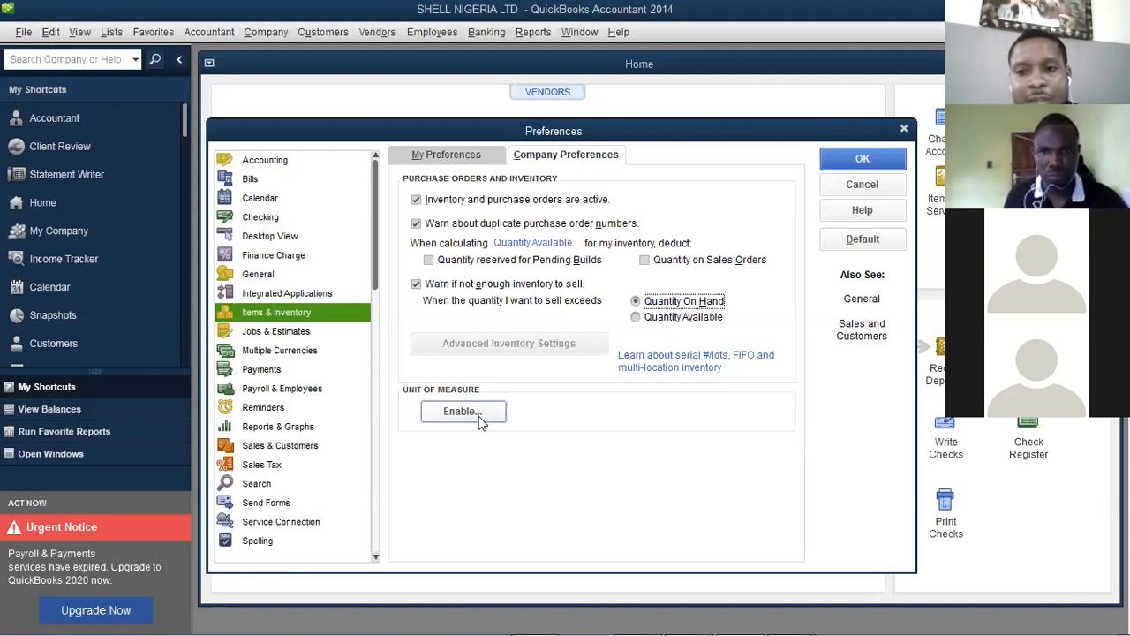
# Enable unit of measure in the wizard using the Multiple U/M Per Item mode
pyautogui.click(479, 421)
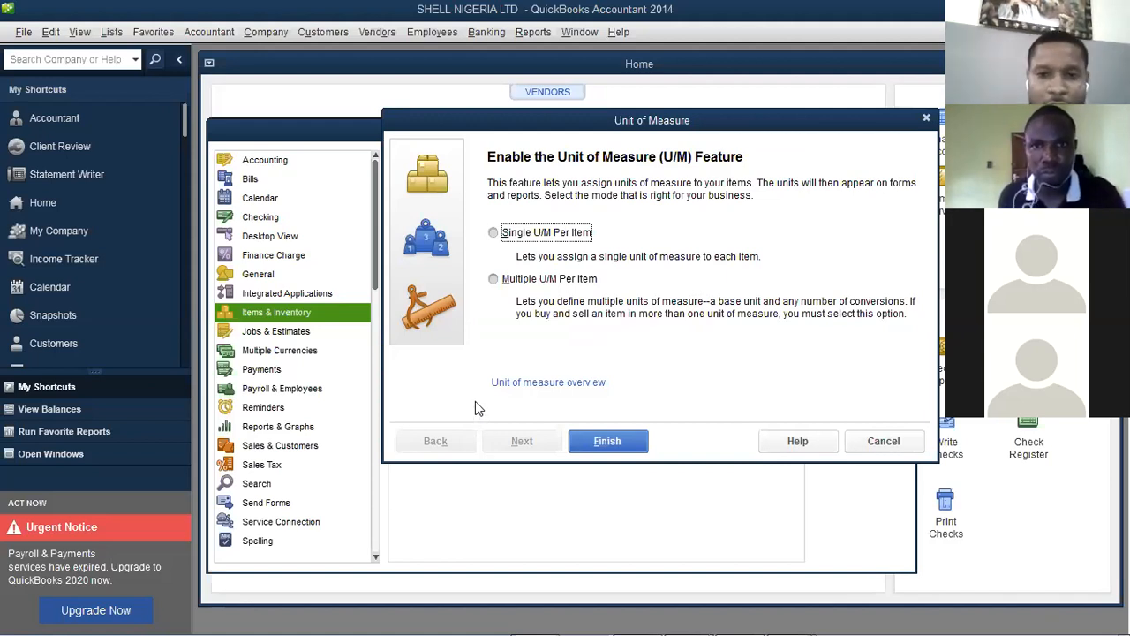
pyautogui.click(494, 233)
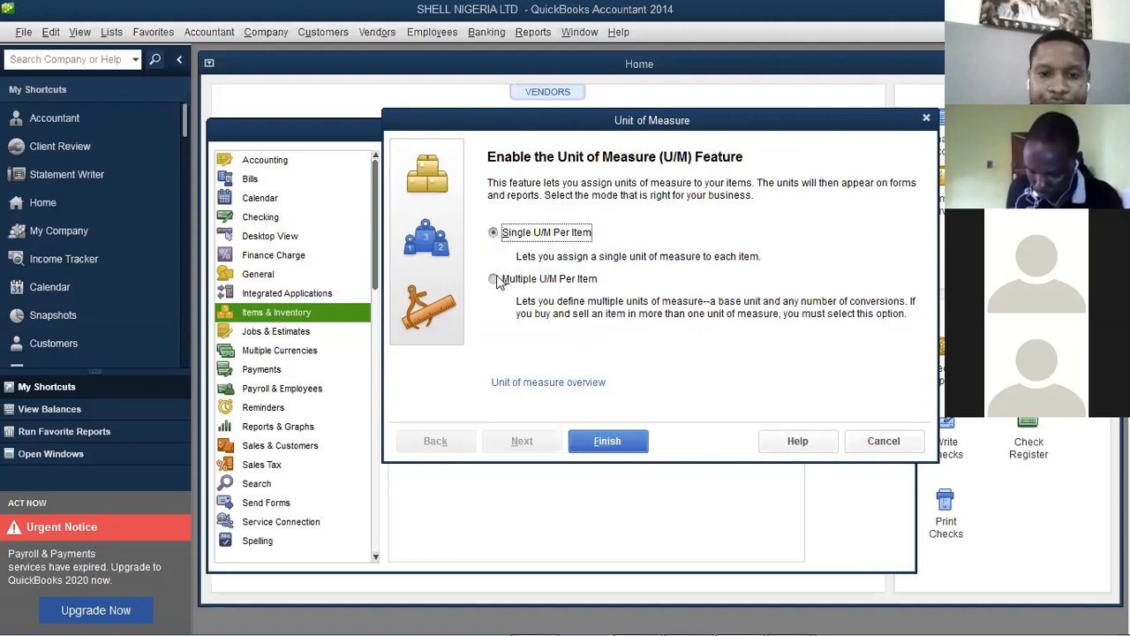
pyautogui.click(495, 279)
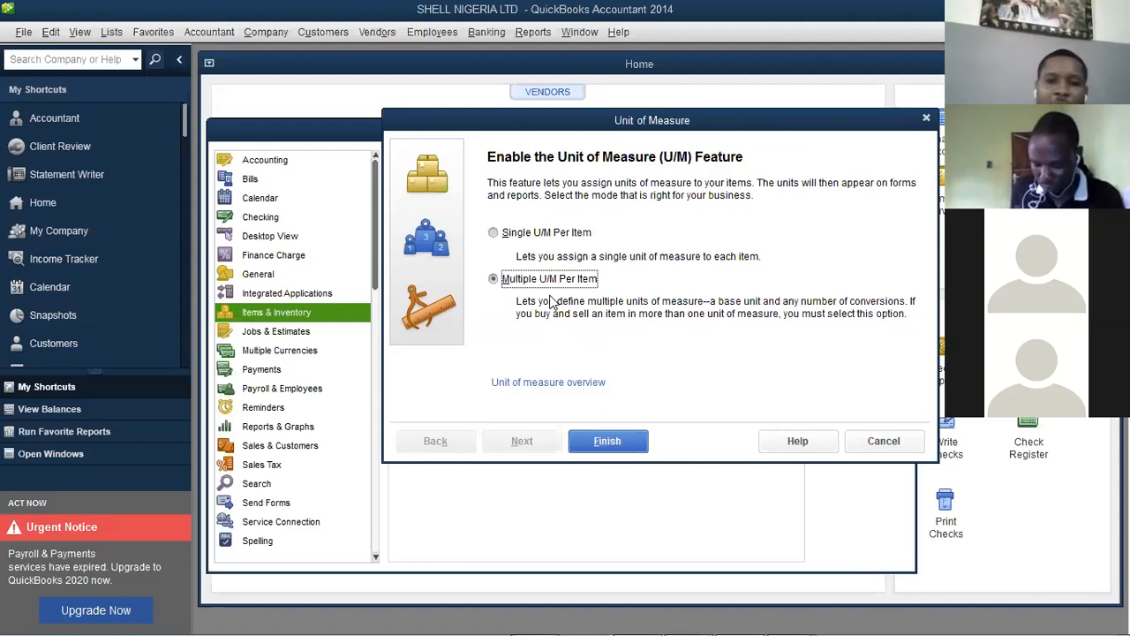
pyautogui.press('Up')
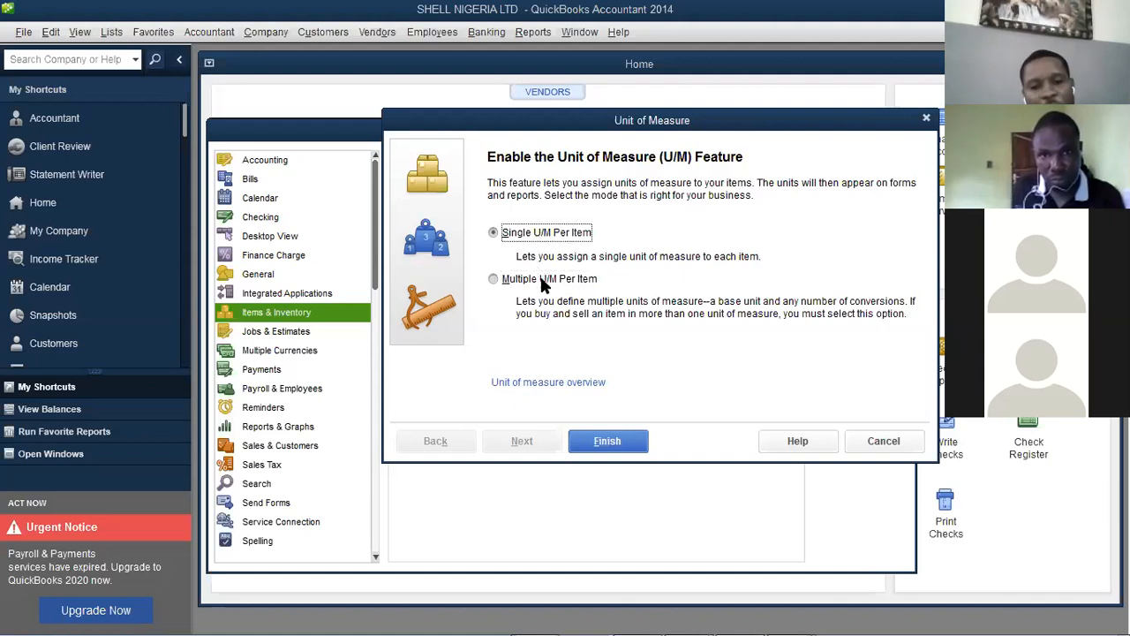
pyautogui.click(545, 281)
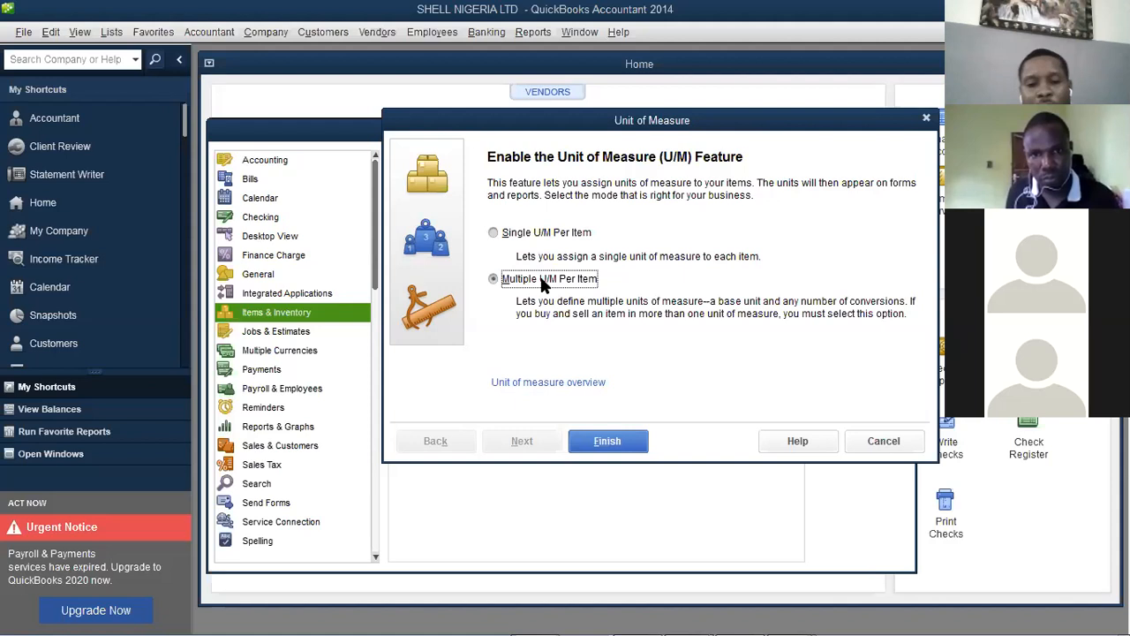
pyautogui.click(615, 442)
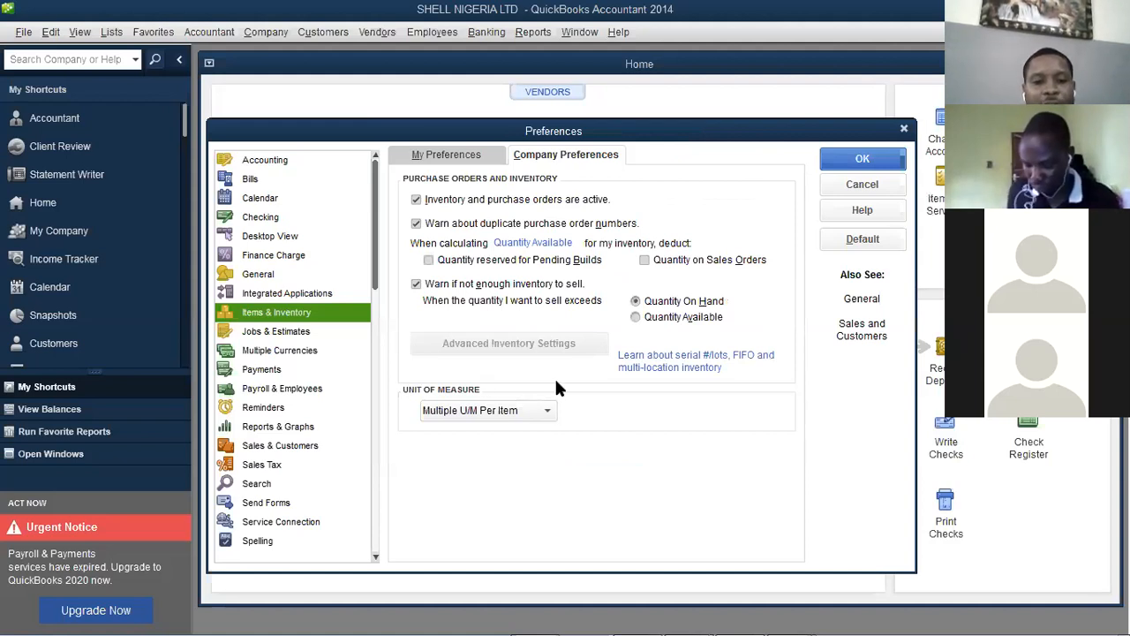
# Keep Multiple U/M Per Item as the mode and save the inventory preferences
pyautogui.click(549, 410)
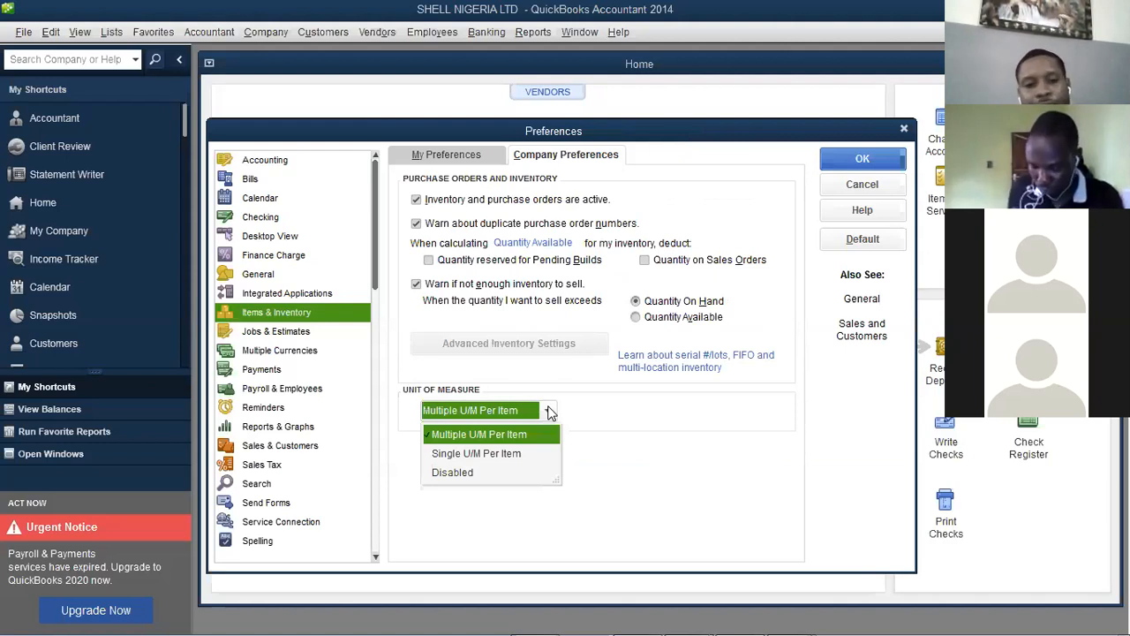
pyautogui.click(550, 412)
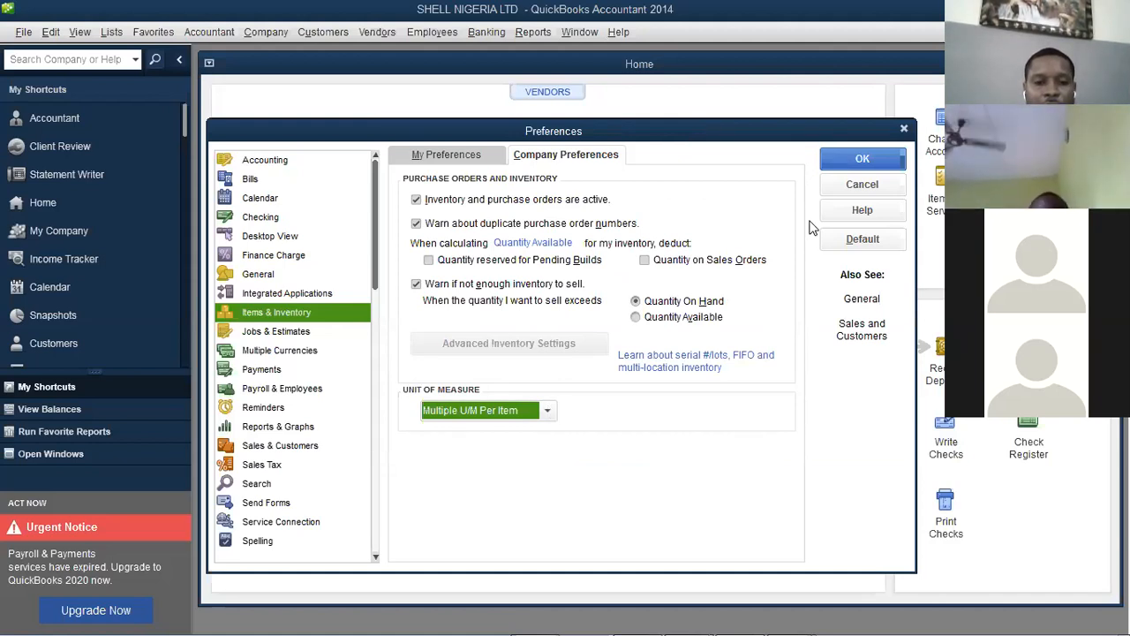
pyautogui.click(836, 162)
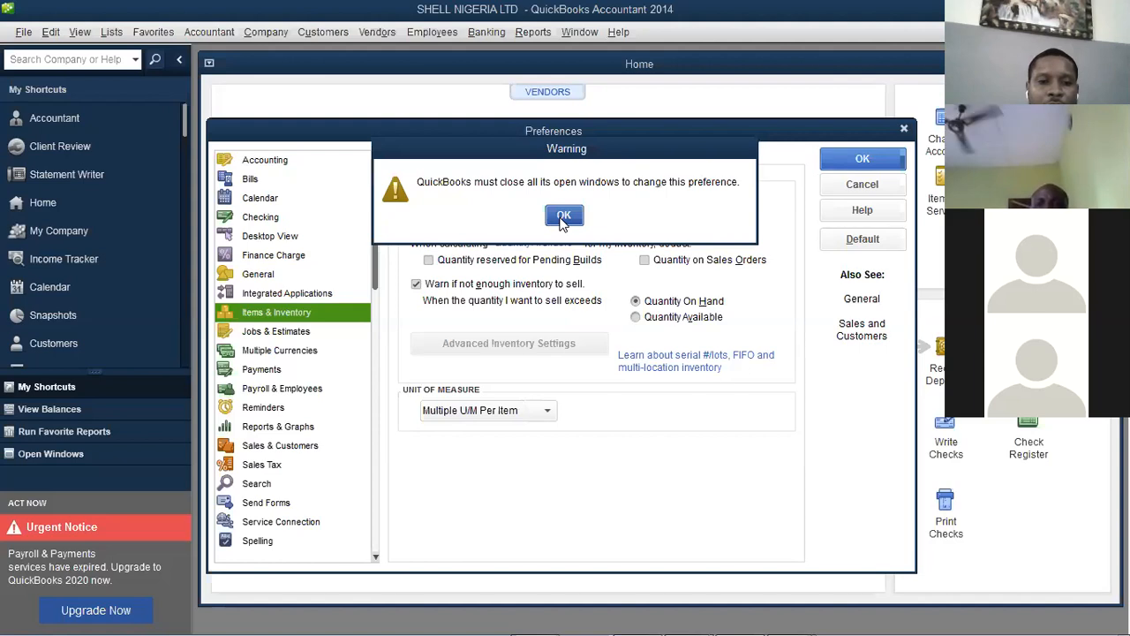
# Accept closing all open windows and reopen Edit > Preferences
pyautogui.click(563, 217)
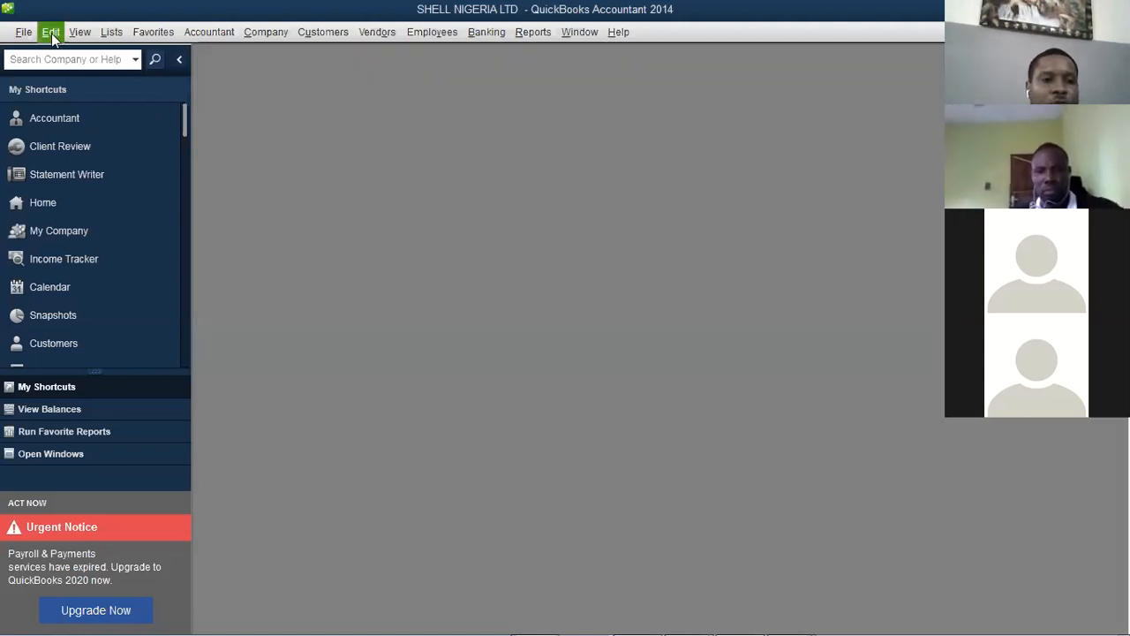
pyautogui.click(51, 32)
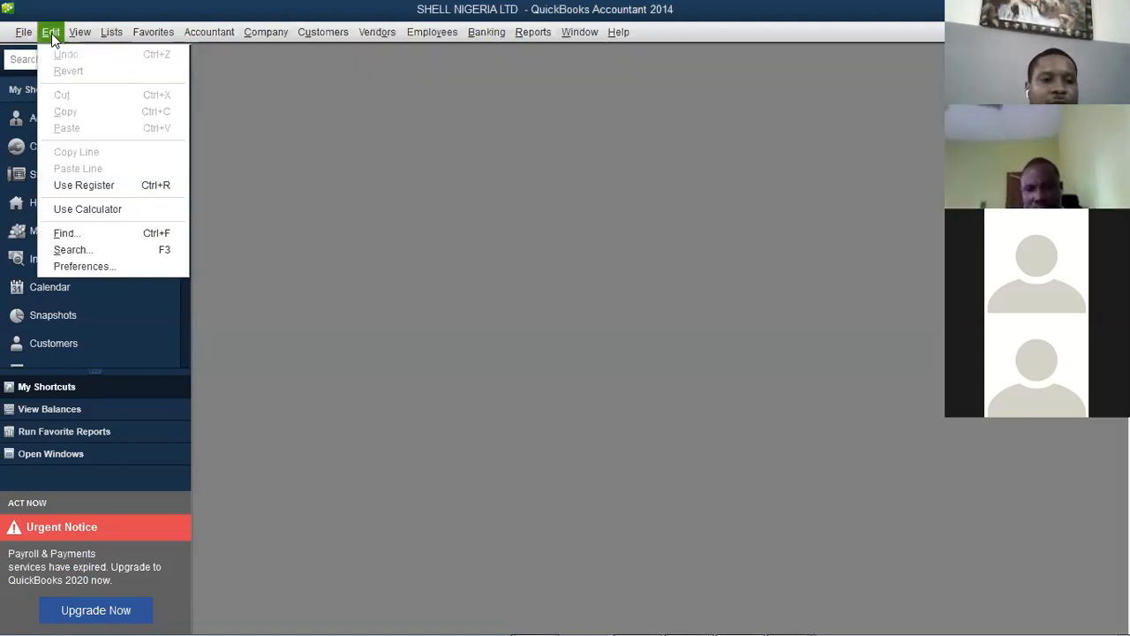
pyautogui.click(111, 265)
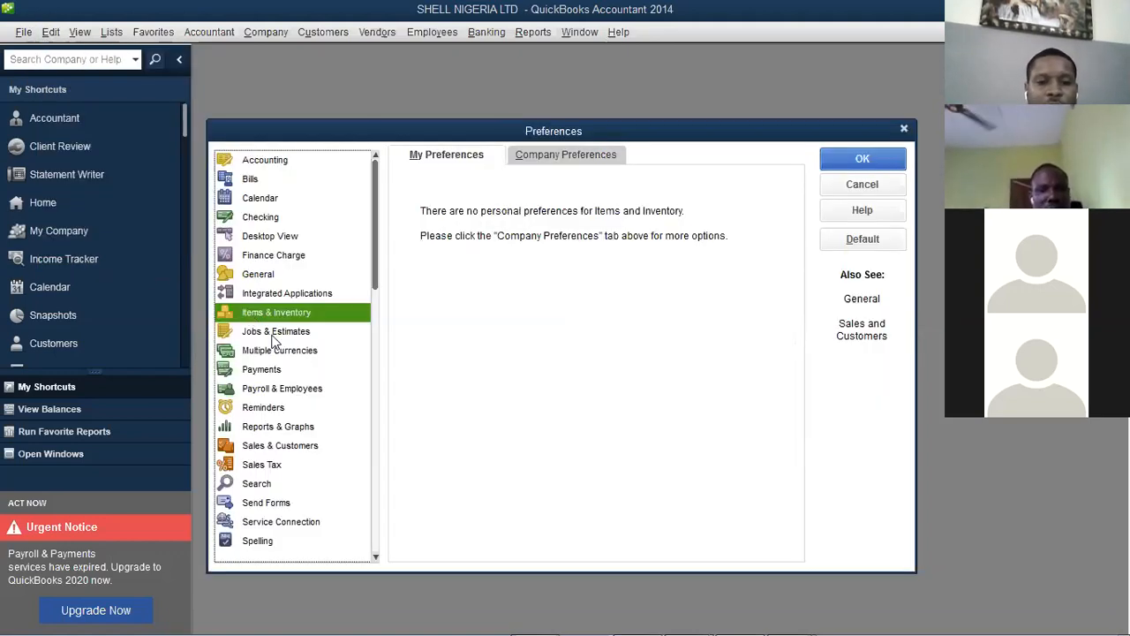
# Show the Jobs & Estimates company preferences, with estimates Yes and progress invoicing No
pyautogui.click(274, 335)
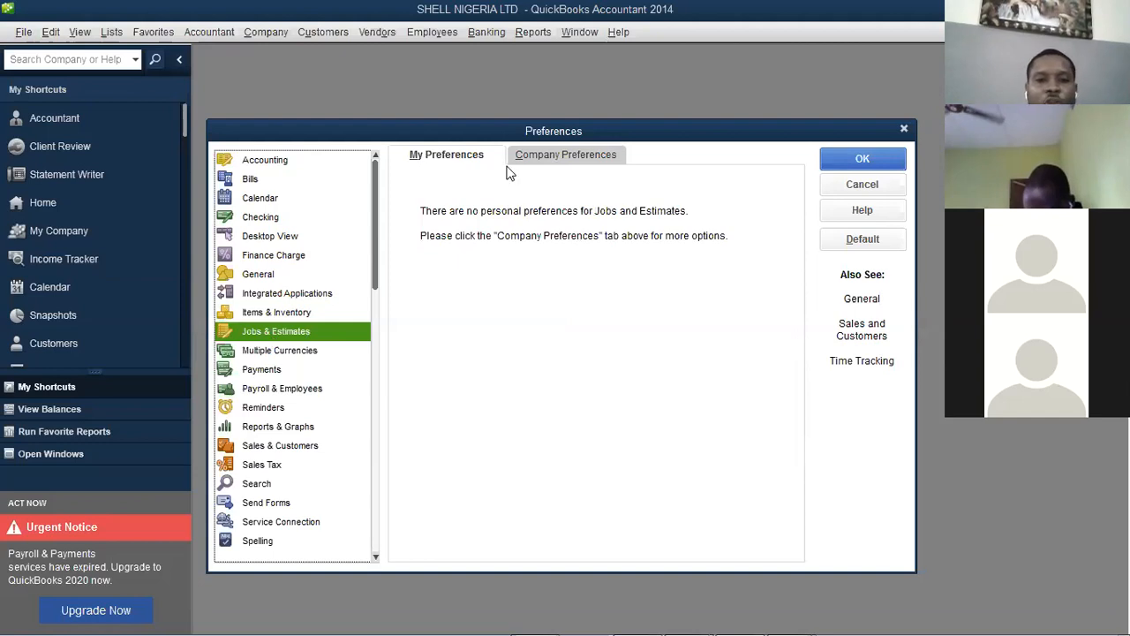
pyautogui.click(556, 155)
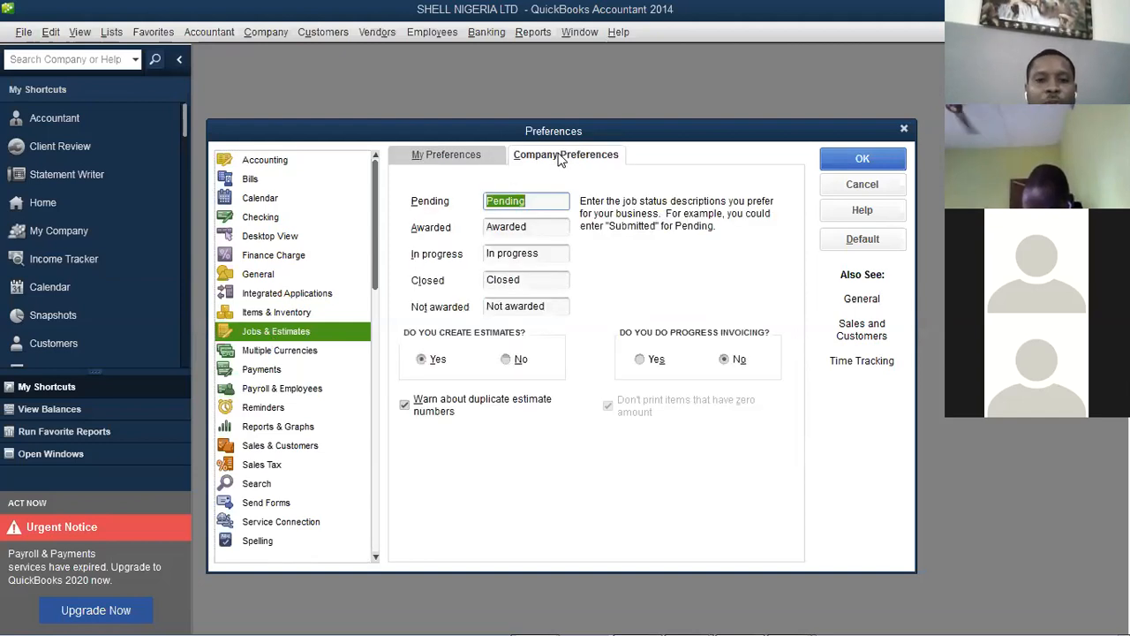
pyautogui.click(483, 158)
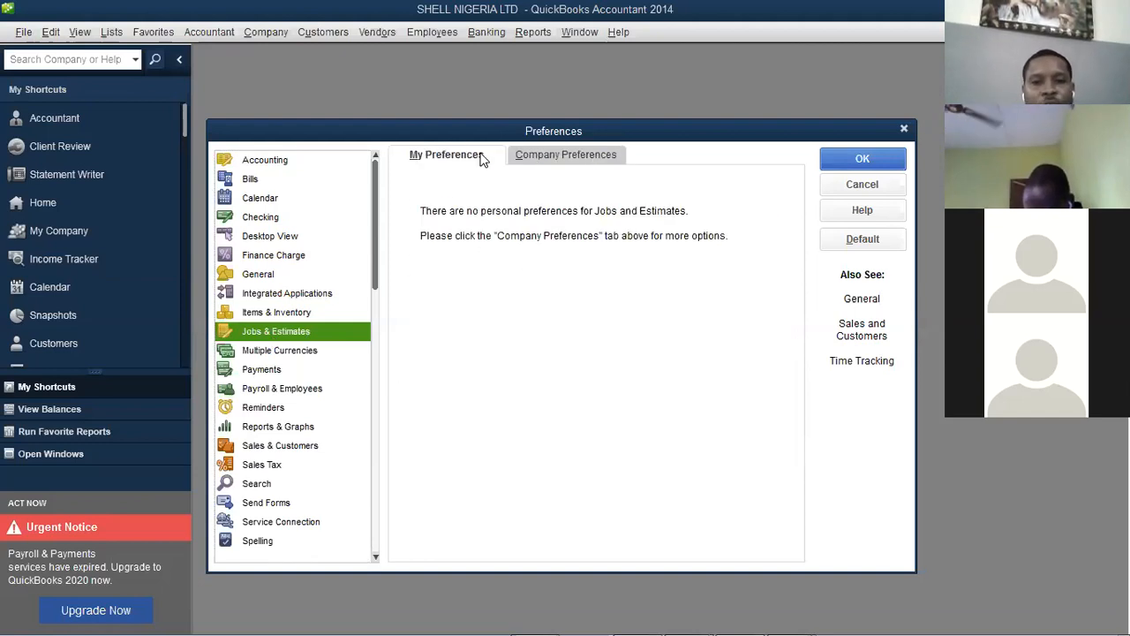
pyautogui.click(535, 162)
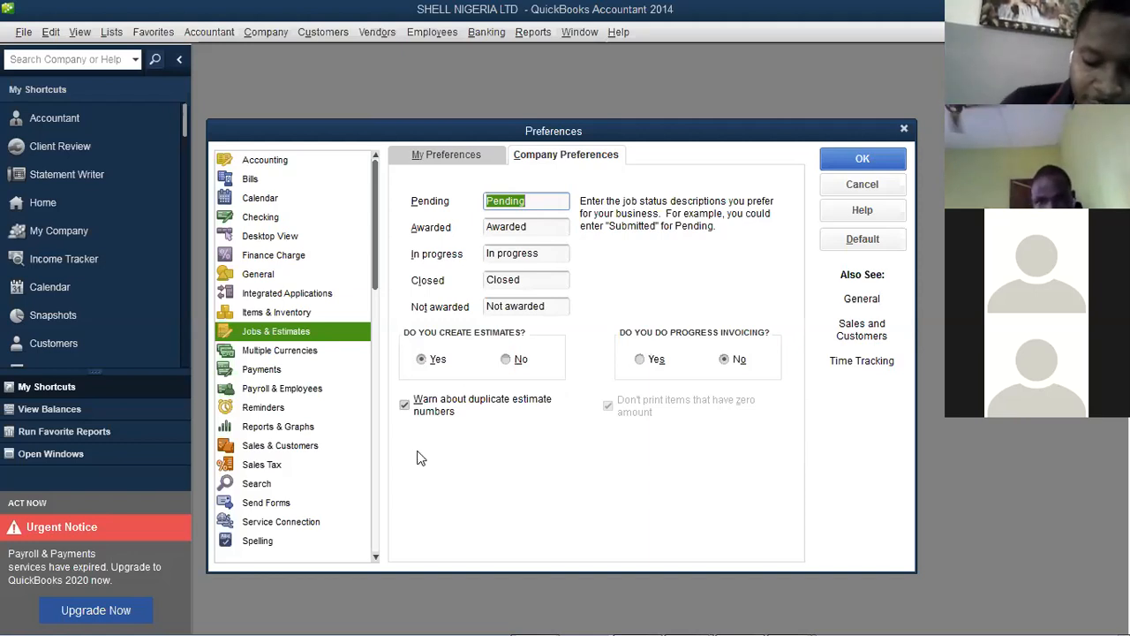
pyautogui.click(686, 316)
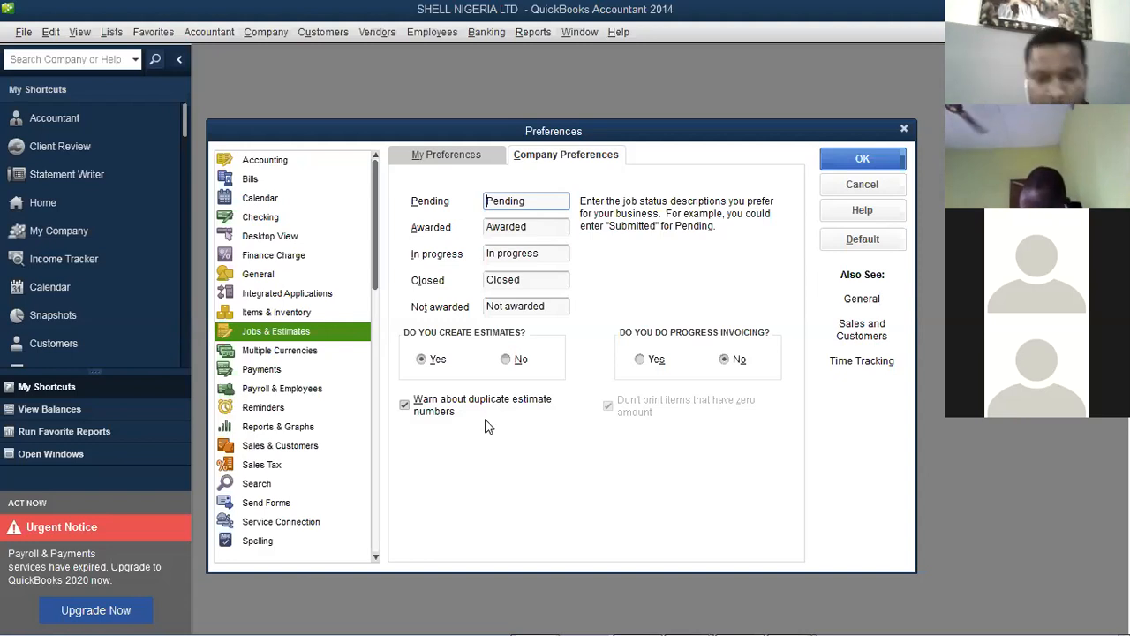
pyautogui.click(272, 355)
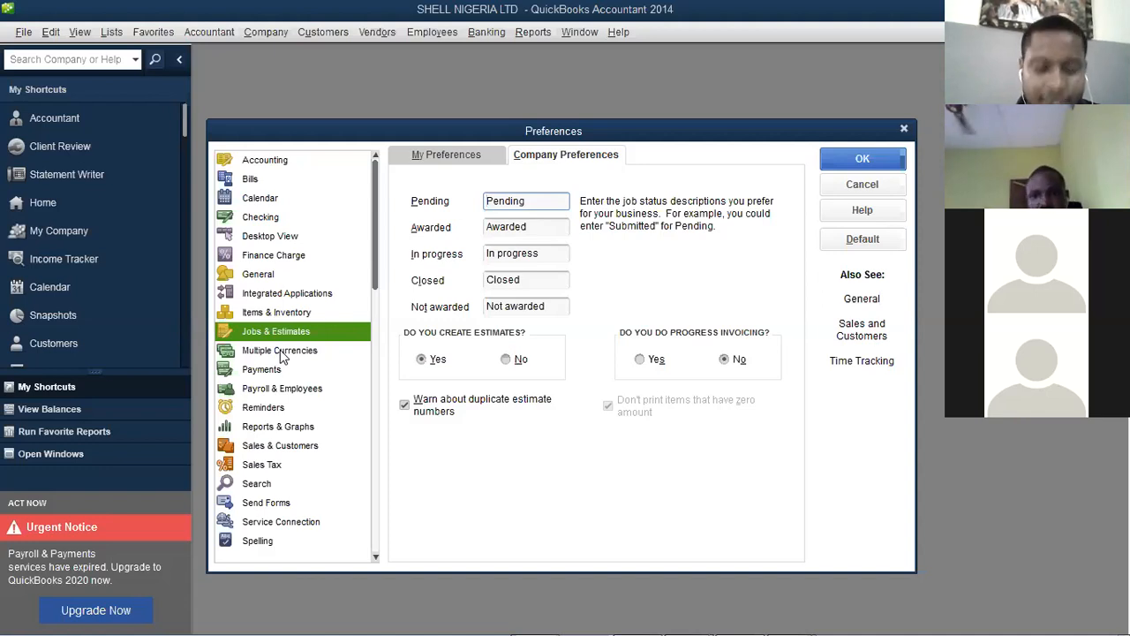
# In Multiple Currencies, choose 'Yes, I use more than one currency' and move the warning aside
pyautogui.click(282, 353)
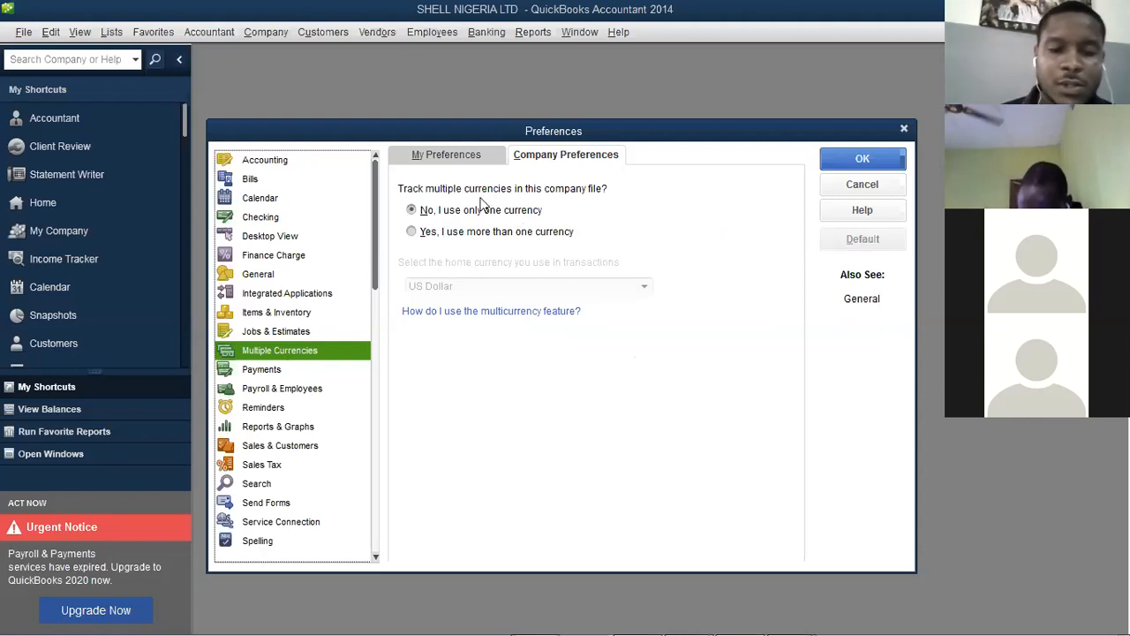
pyautogui.click(458, 152)
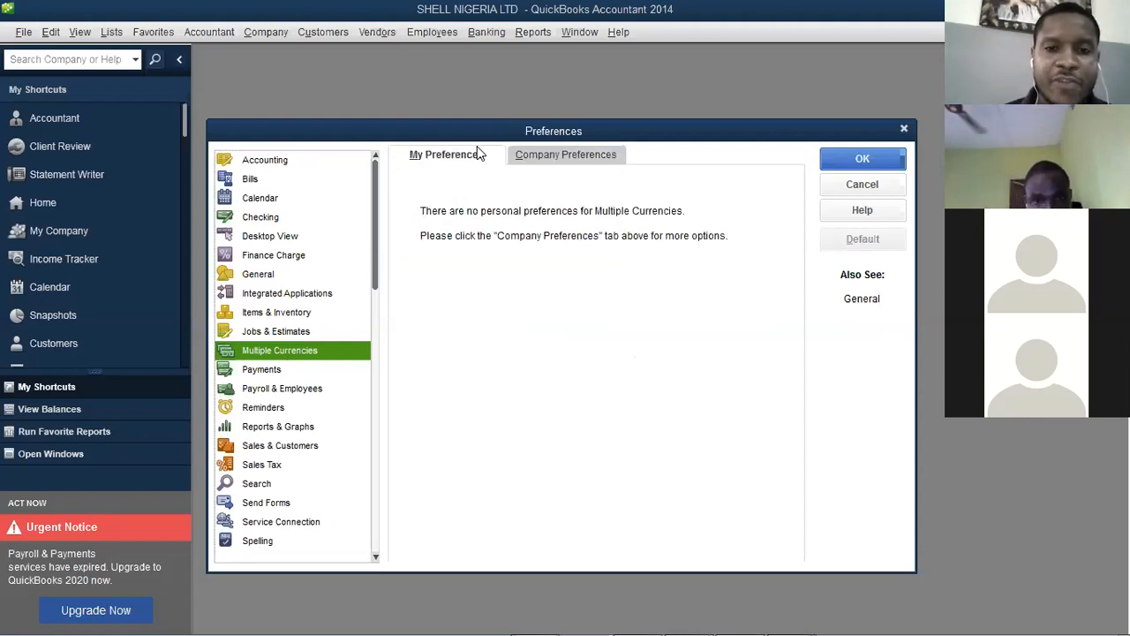
pyautogui.click(550, 157)
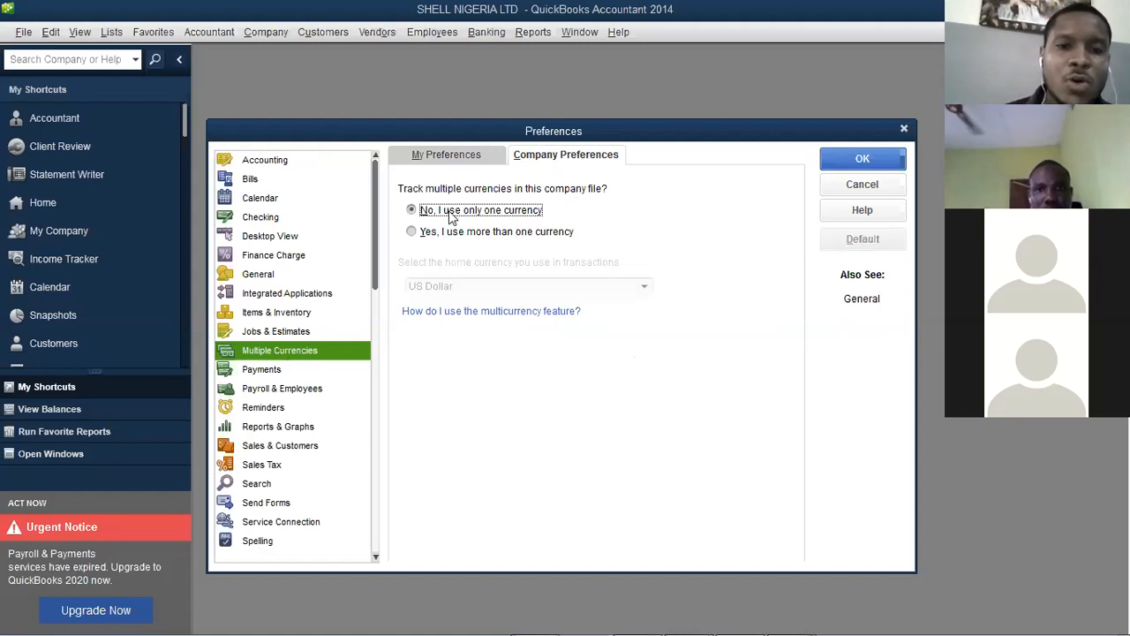
pyautogui.click(411, 232)
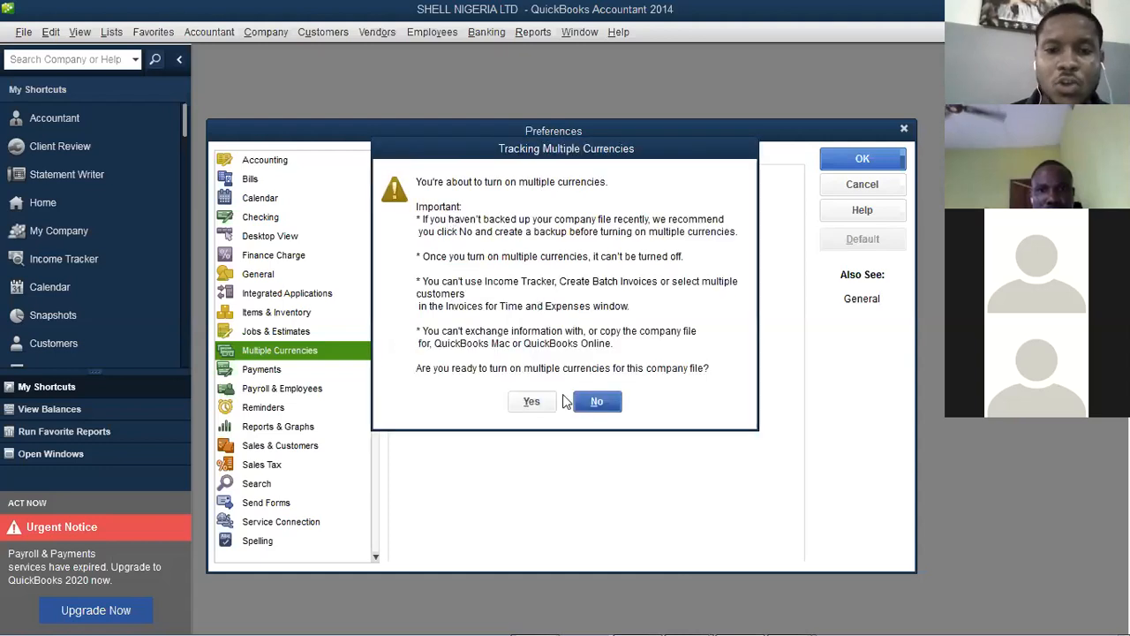
pyautogui.moveTo(536, 161); pyautogui.dragTo(527, 296)
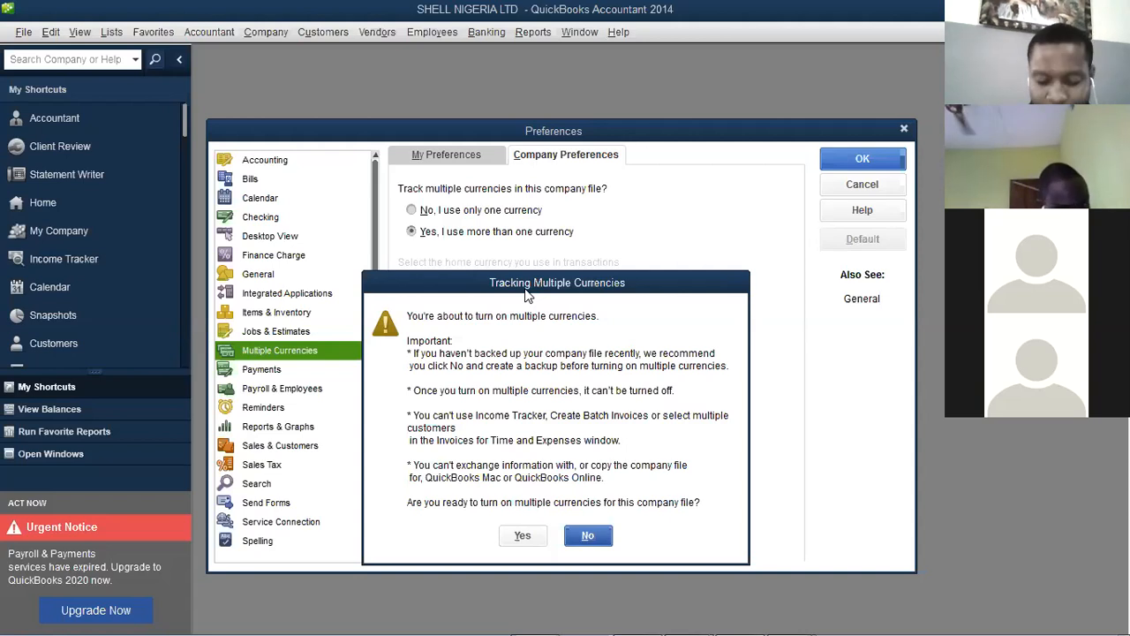
pyautogui.moveTo(527, 296); pyautogui.dragTo(538, 267)
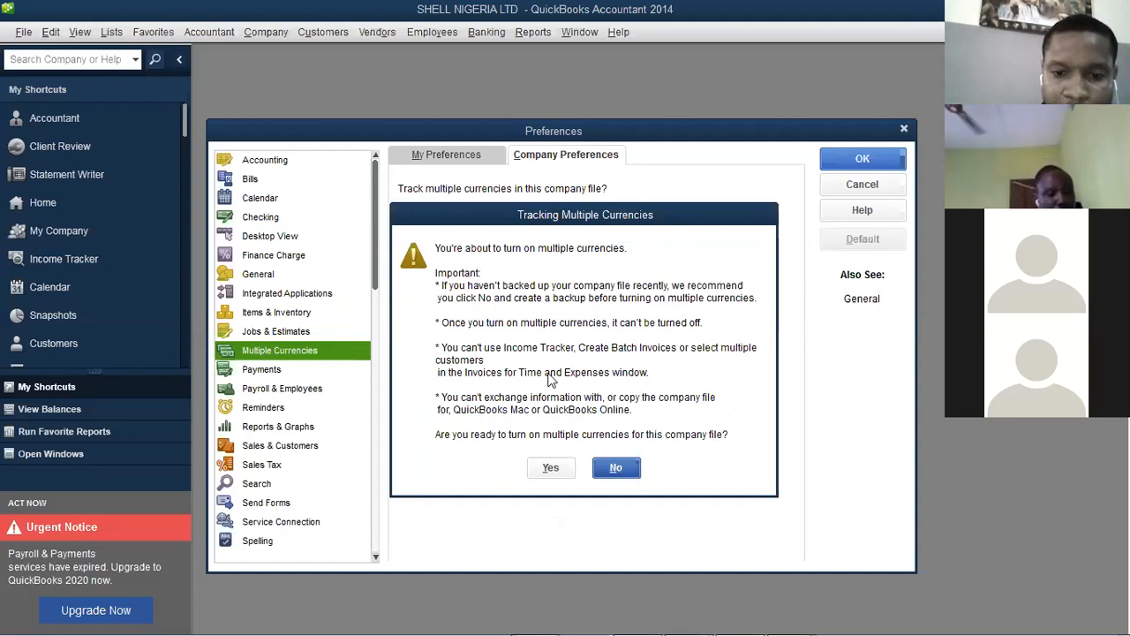
# Turn on multiple currencies and pick Nigerian Naira from the full currency list as home currency
pyautogui.click(555, 473)
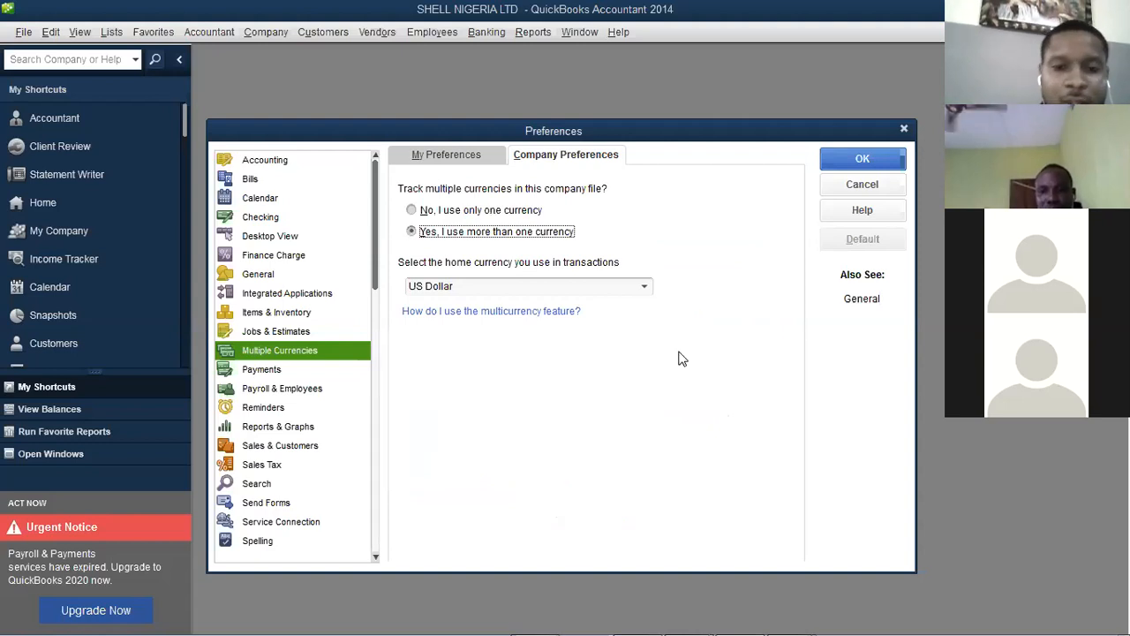
pyautogui.click(644, 288)
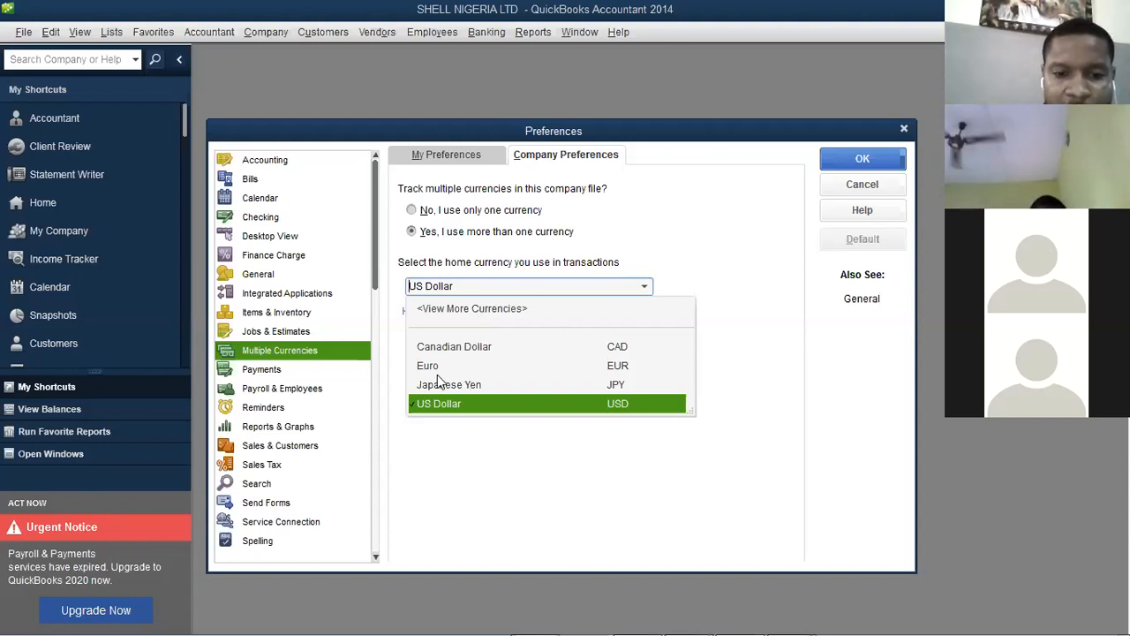
pyautogui.click(458, 310)
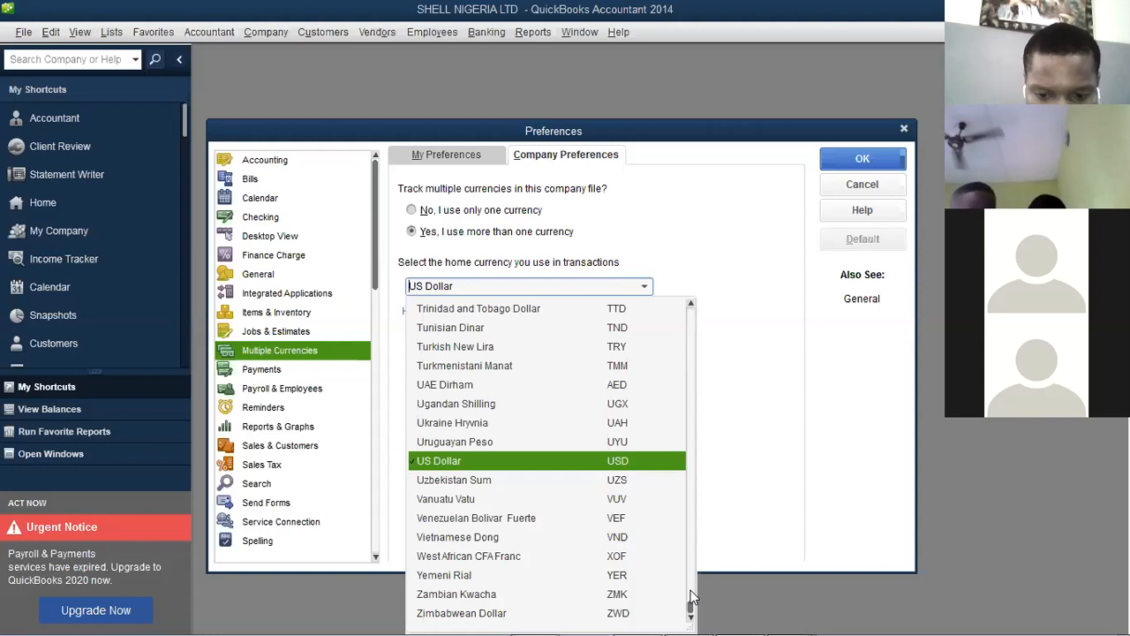
pyautogui.moveTo(691, 612); pyautogui.dragTo(685, 485)
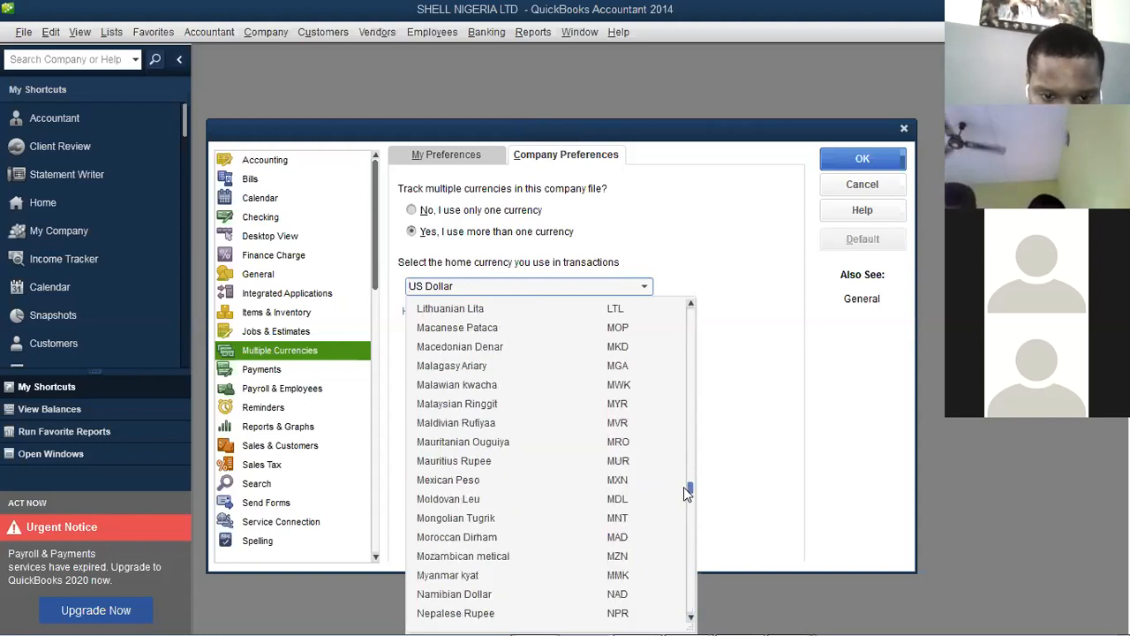
pyautogui.scroll(-3, 684, 510)
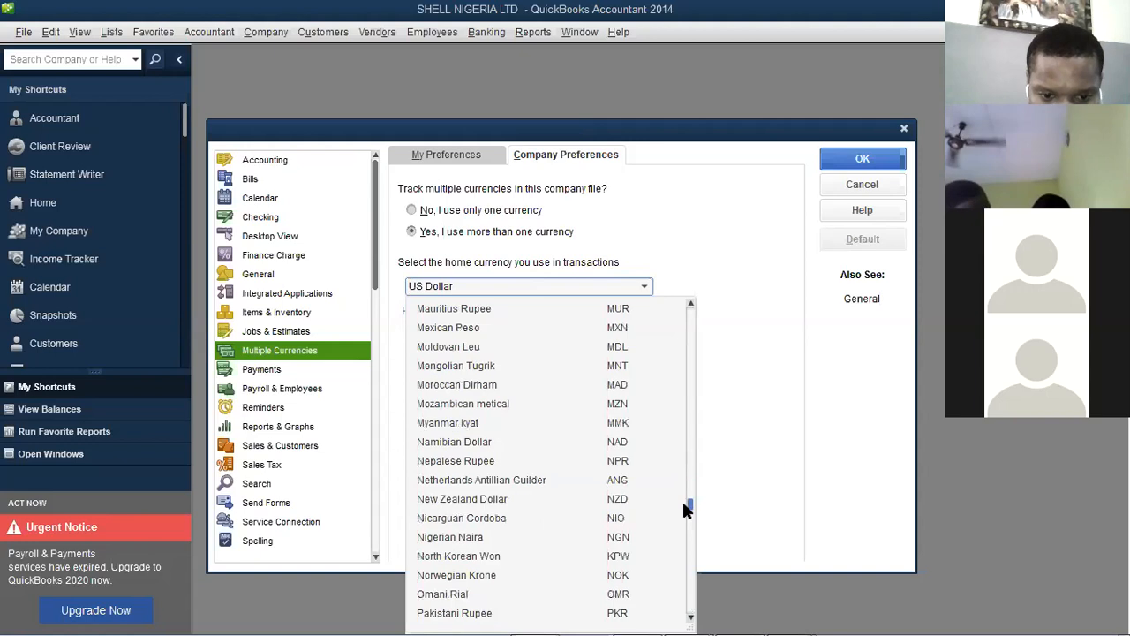
pyautogui.click(471, 539)
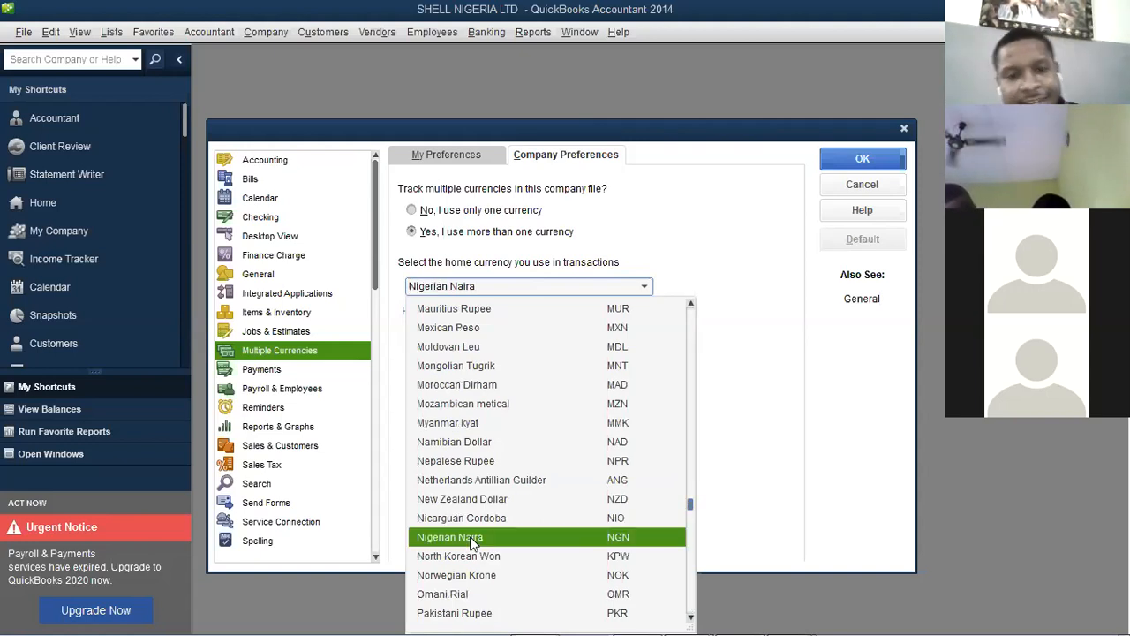
# Commit the Nigerian Naira choice and make it an active currency
pyautogui.click(471, 539)
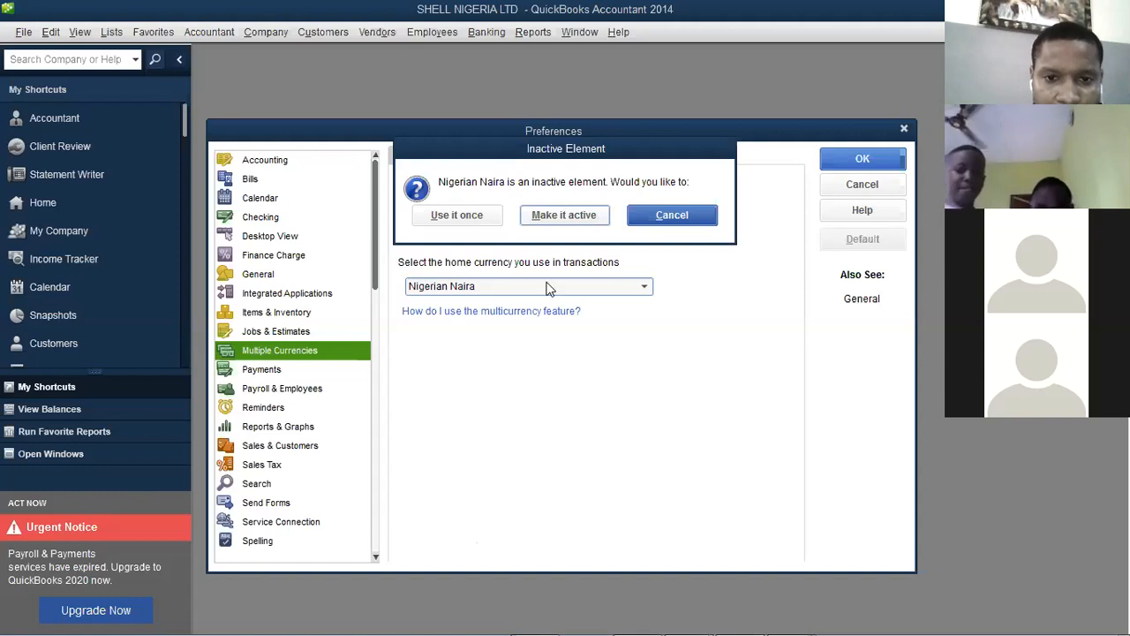
pyautogui.click(528, 224)
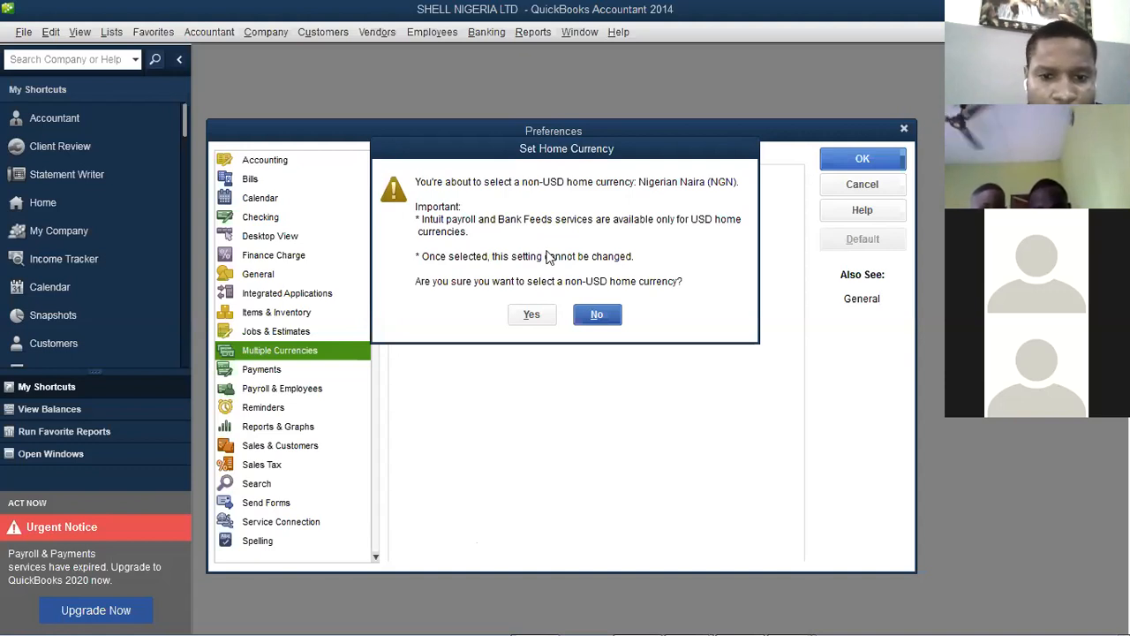
# Confirm Nigerian Naira (NGN) as the home currency and save the preferences
pyautogui.click(533, 315)
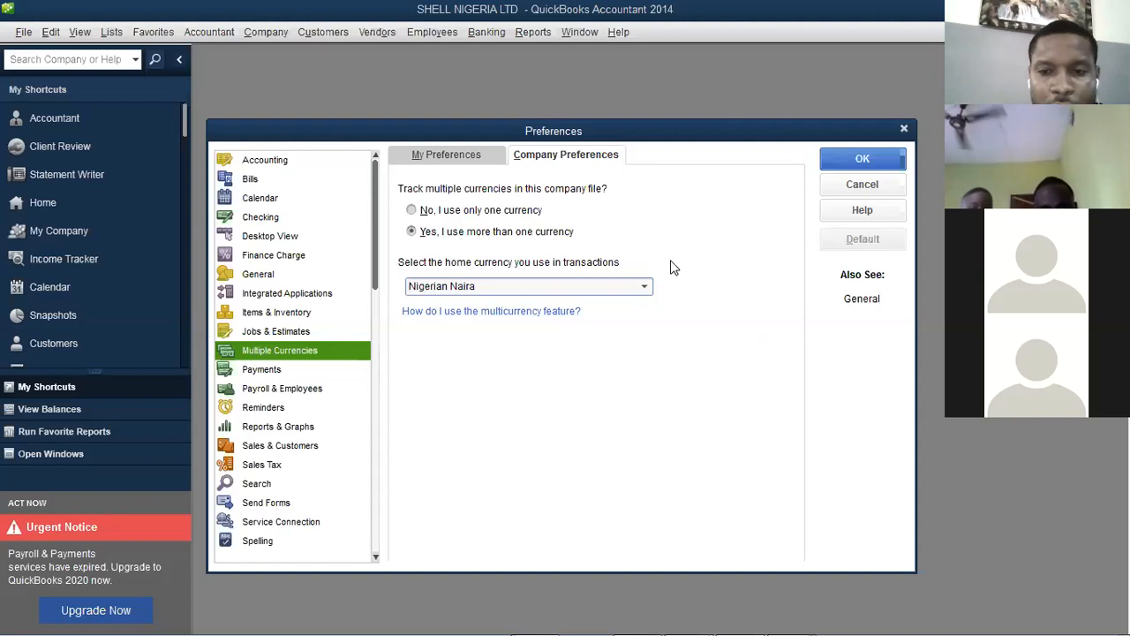
pyautogui.click(844, 160)
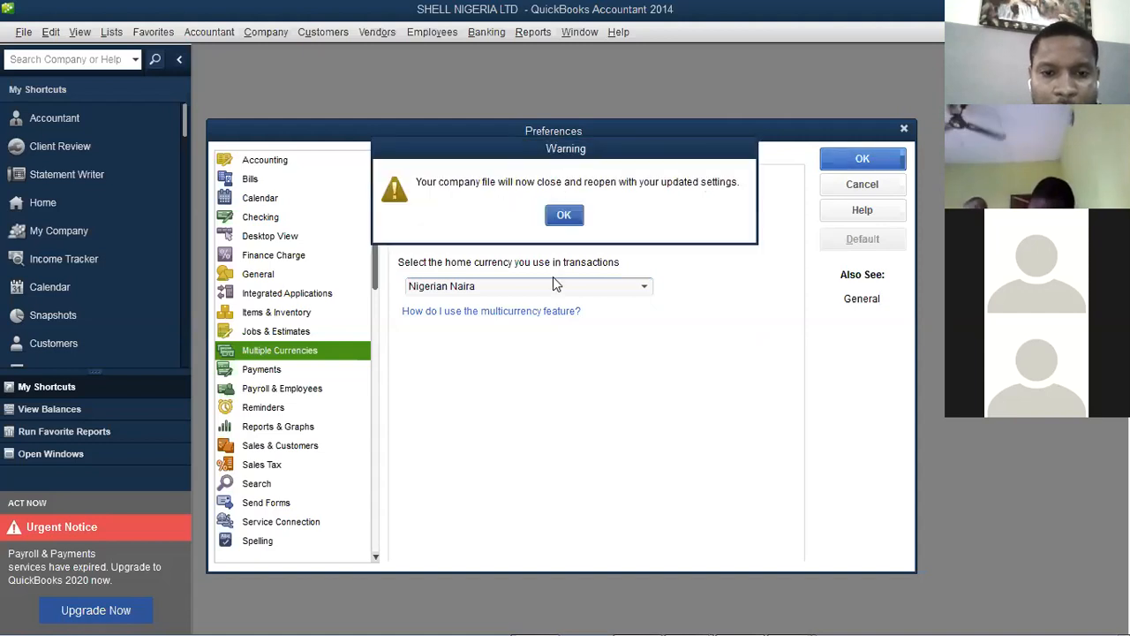
# Acknowledge the file reopening, allow both script errors, and close the Accountant Center
pyautogui.click(566, 221)
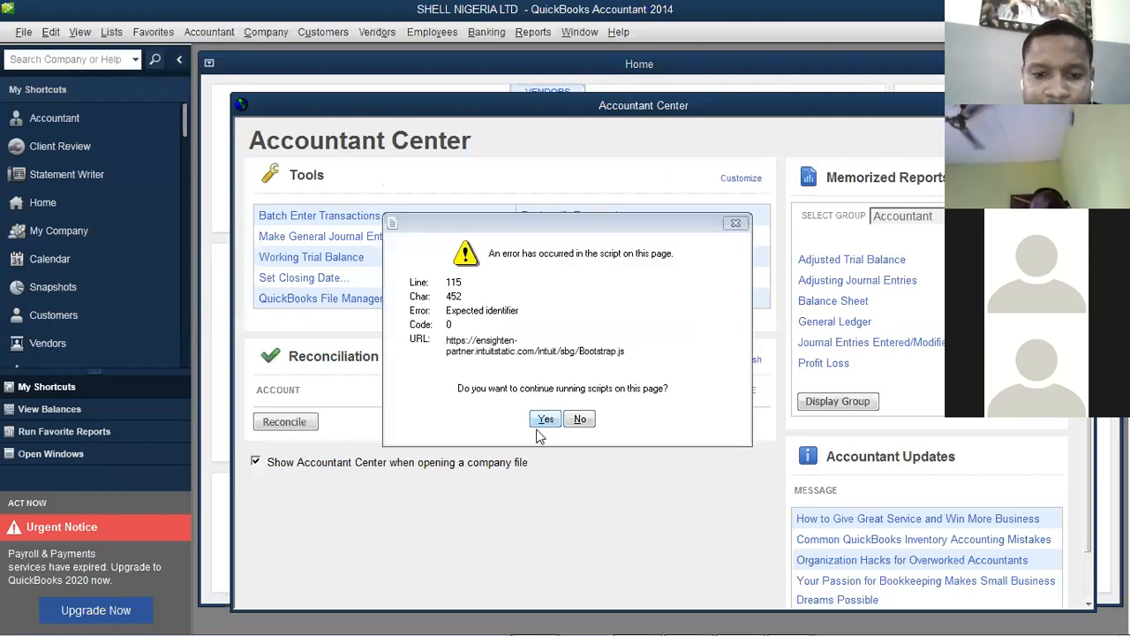
pyautogui.click(545, 422)
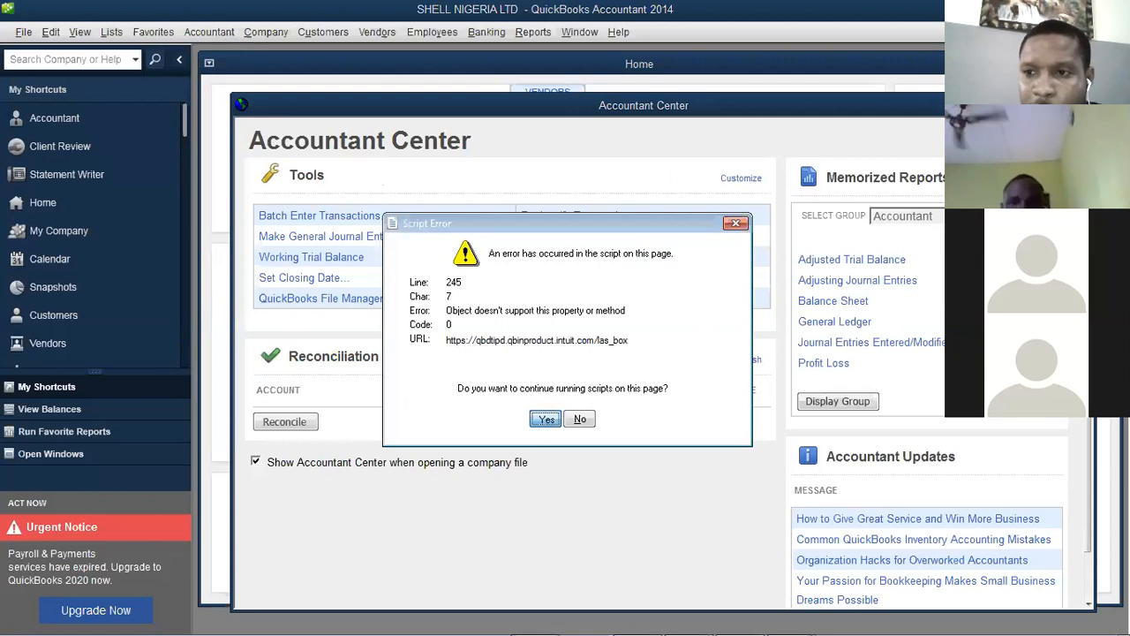
pyautogui.click(545, 419)
pyautogui.click(1084, 105)
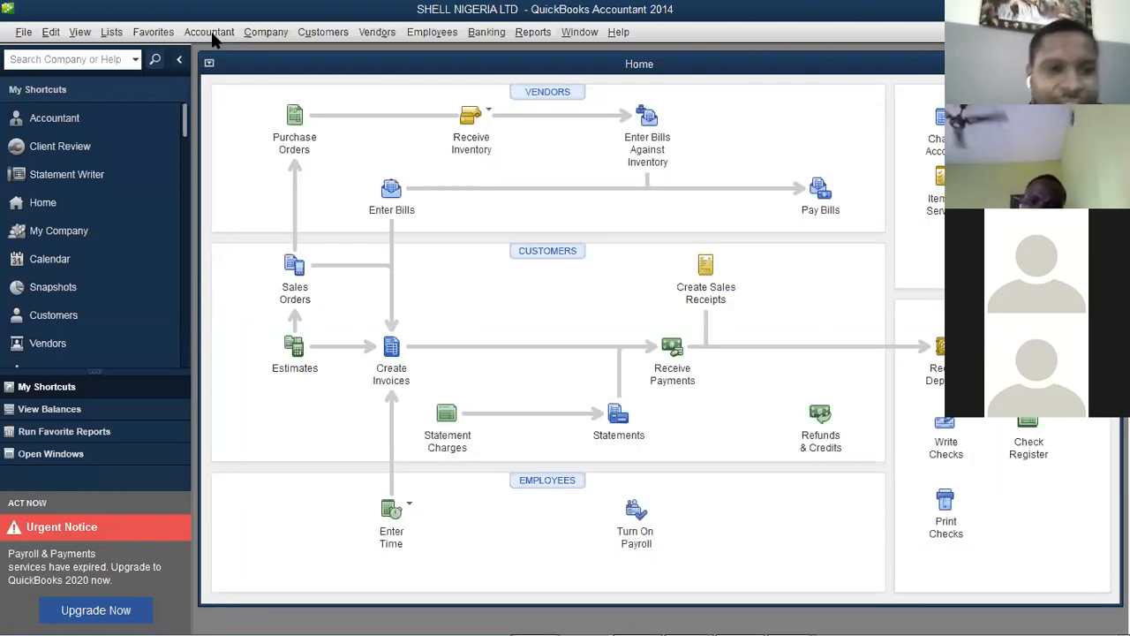
# Browse the Accountant menu and Company > Manage Currency, then bring up the Edit menu with Alt+E
pyautogui.click(212, 33)
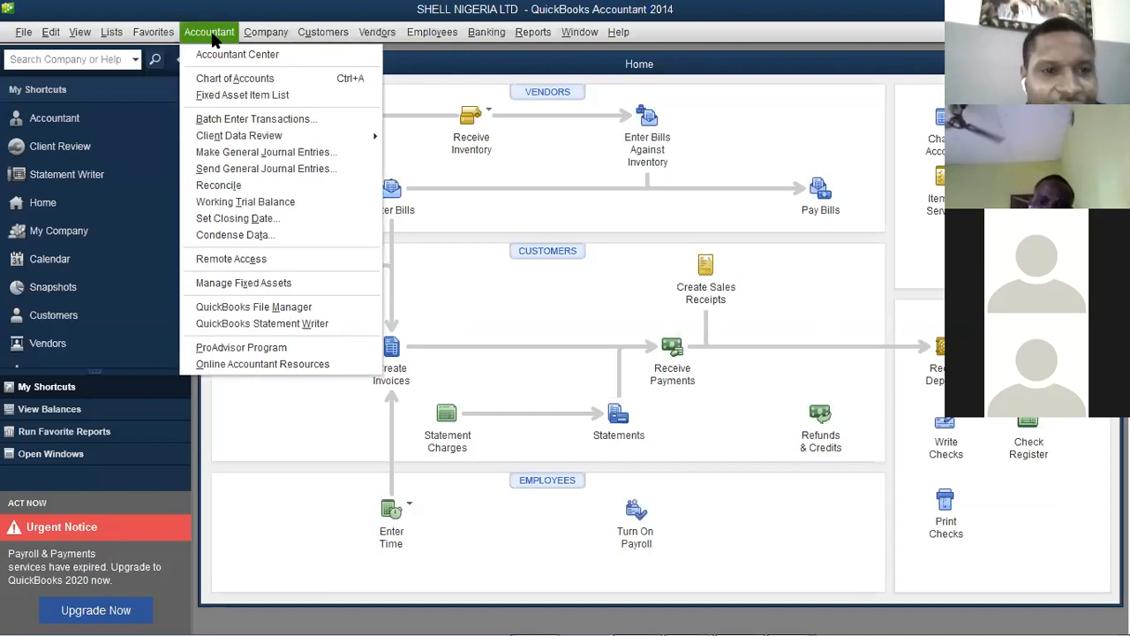
pyautogui.moveTo(261, 35)
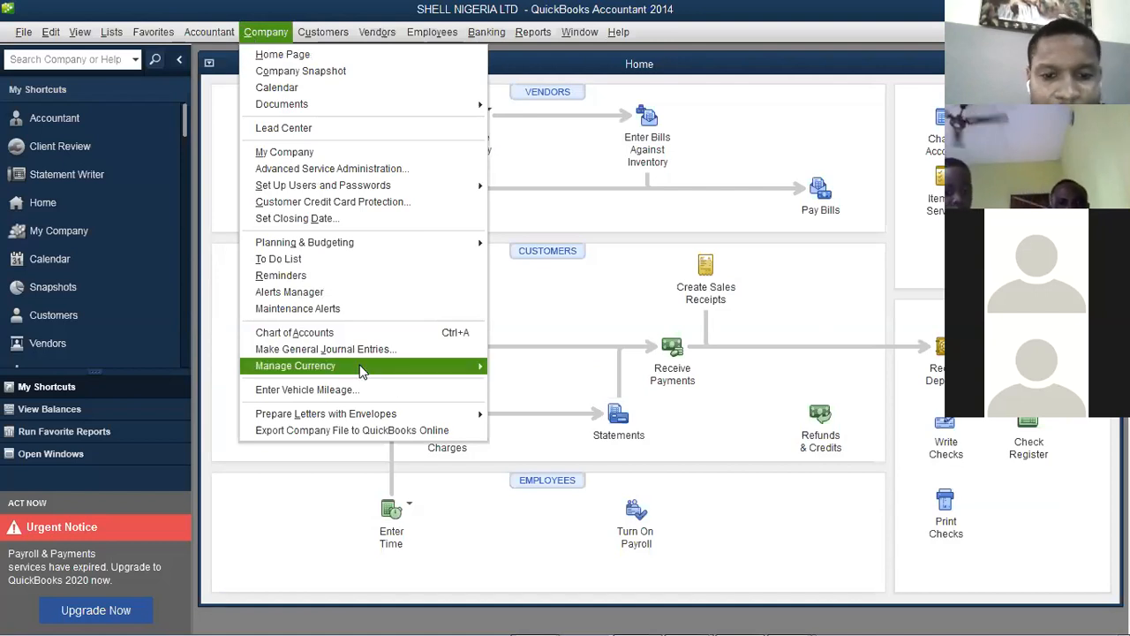
pyautogui.moveTo(363, 371)
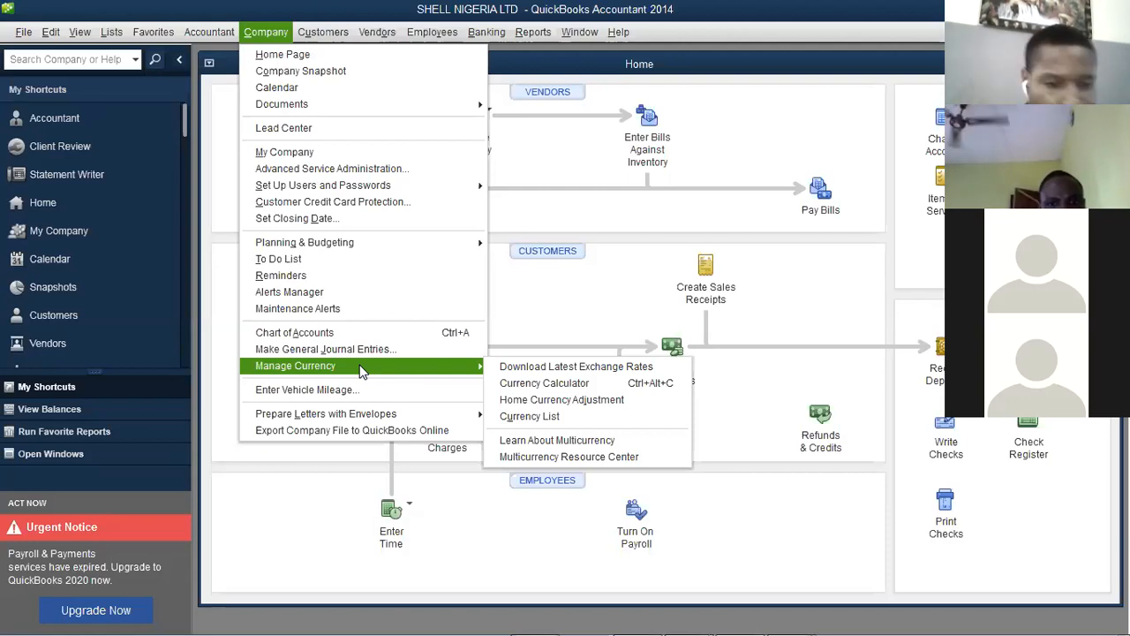
pyautogui.click(83, 7)
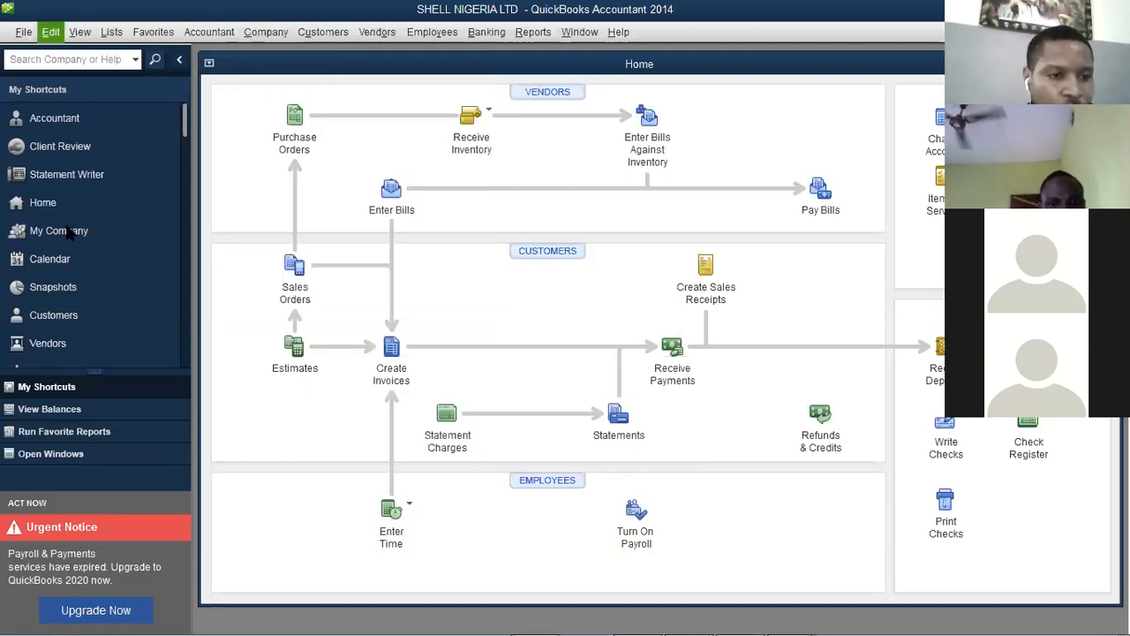
pyautogui.hotkey('alt', 'e')
# Turn off defaulting deposits to Undeposited Funds in company Payments preferences and save
pyautogui.click(76, 267)
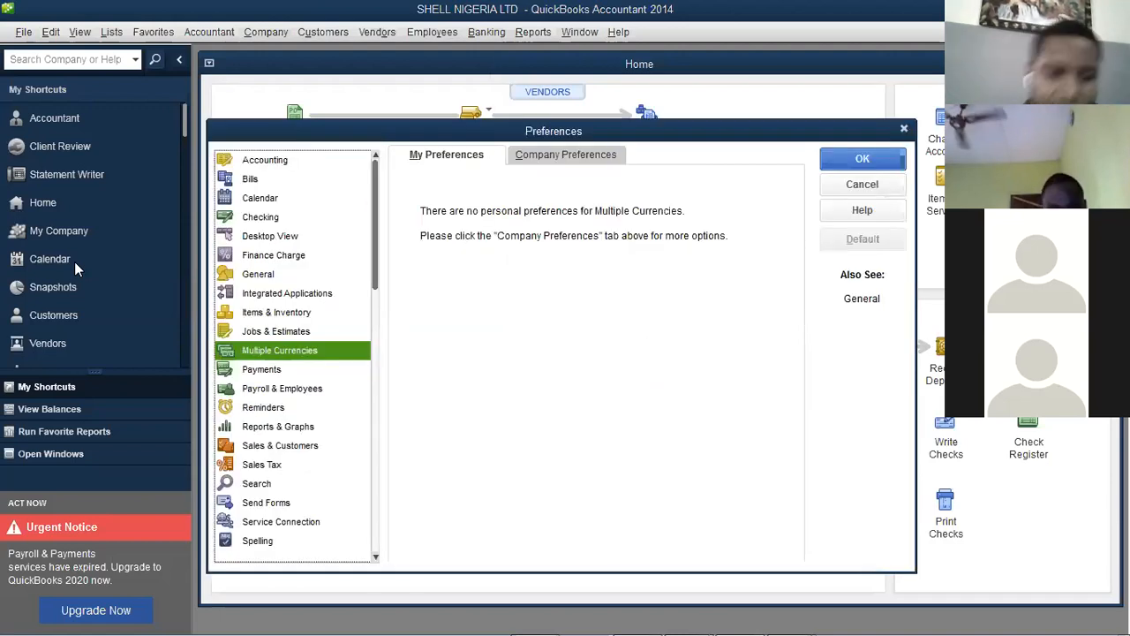
pyautogui.click(264, 375)
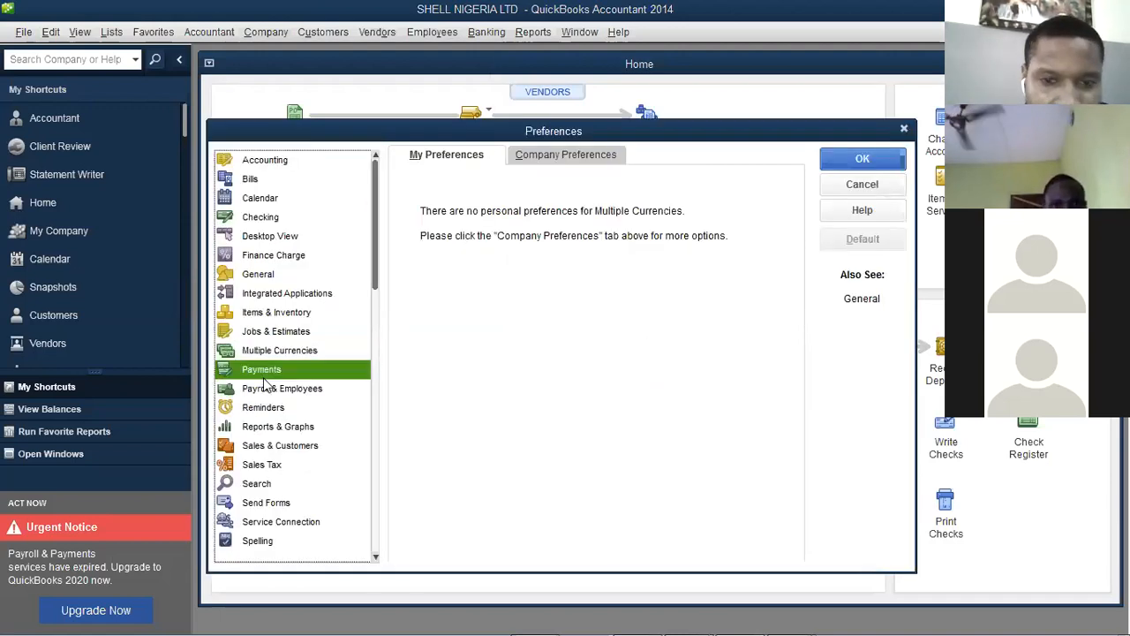
pyautogui.click(551, 156)
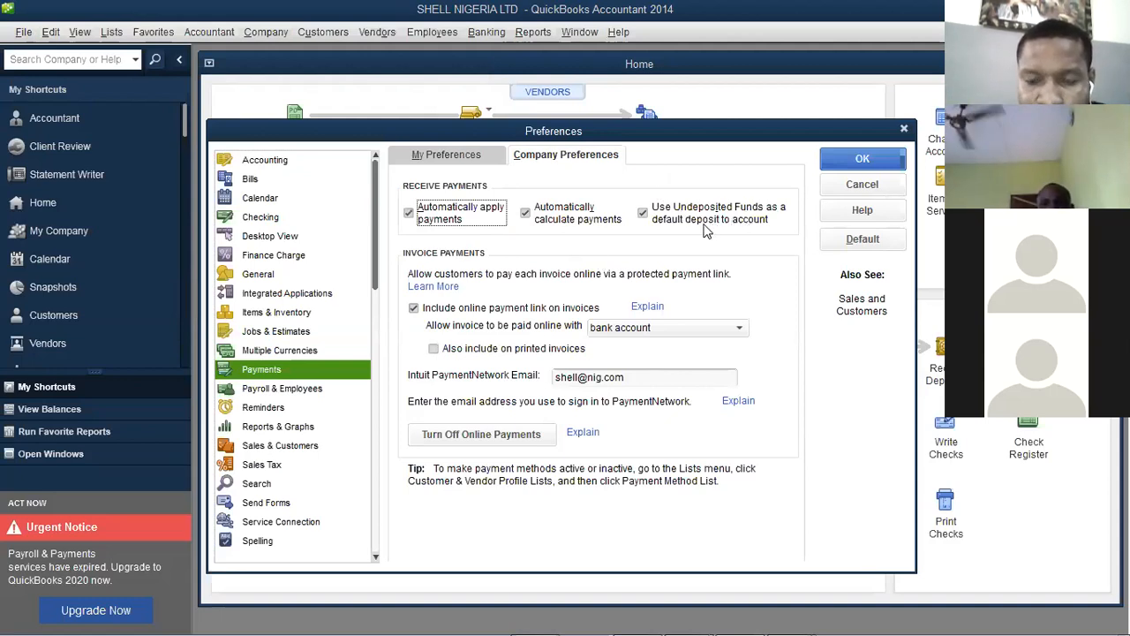
pyautogui.click(643, 215)
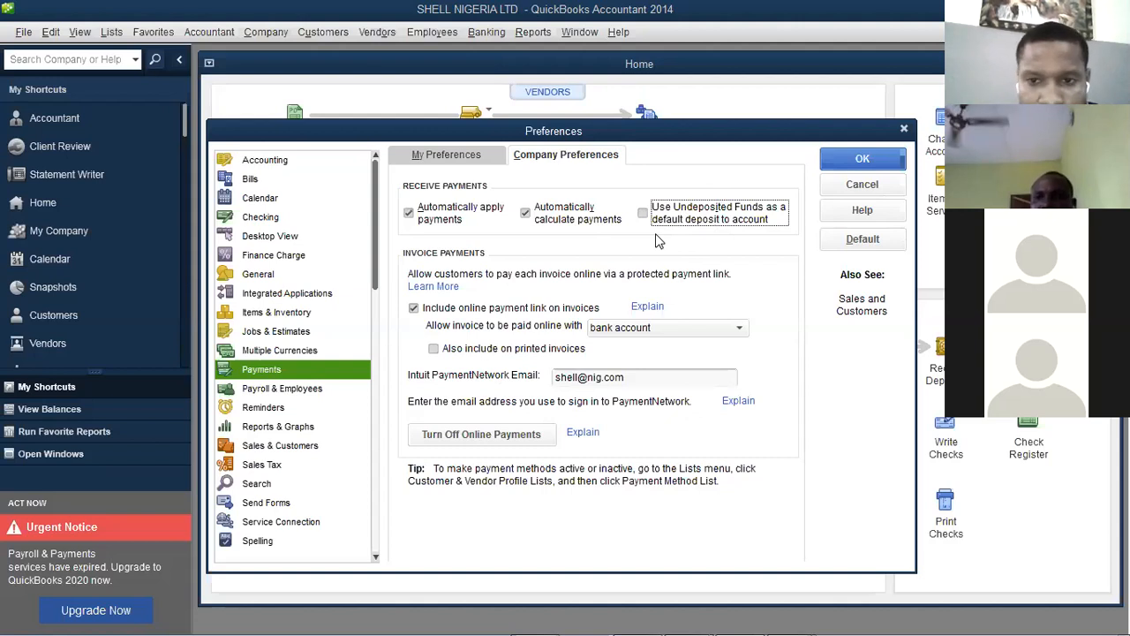
pyautogui.click(465, 154)
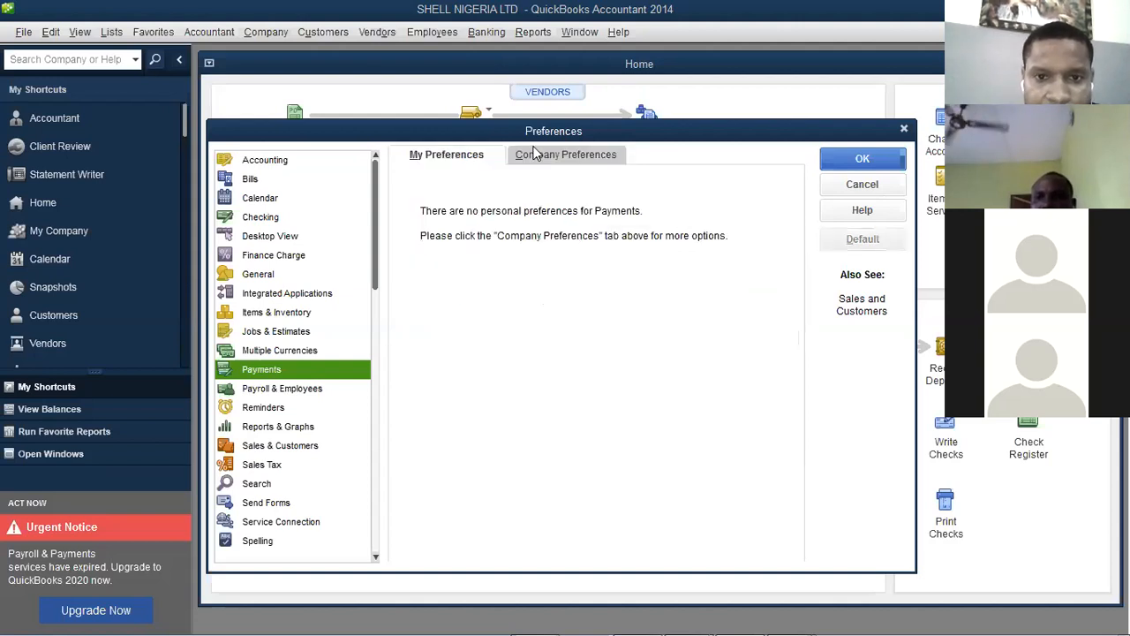
pyautogui.click(534, 154)
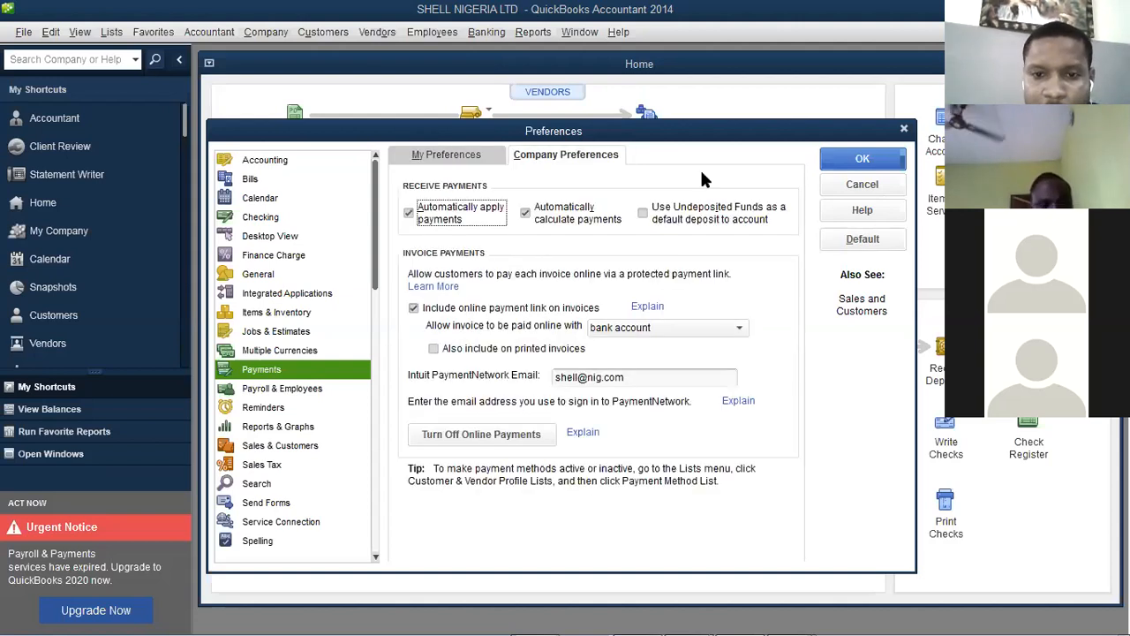
pyautogui.click(838, 166)
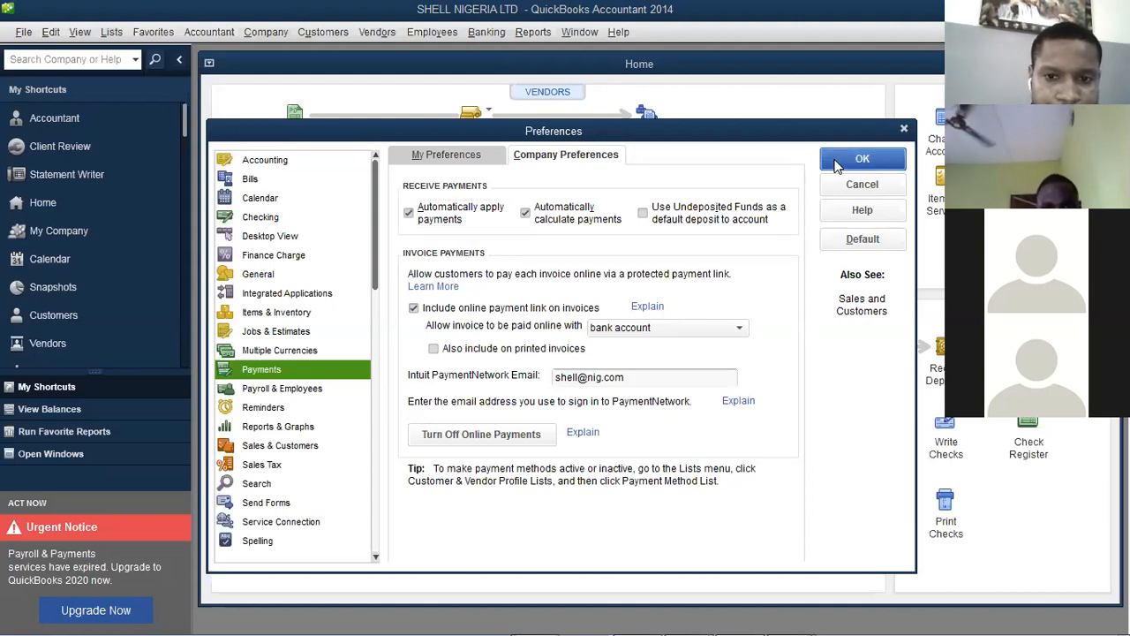
# Accept closing all windows and reopen Preferences on the company Payroll & Employees settings
pyautogui.click(563, 217)
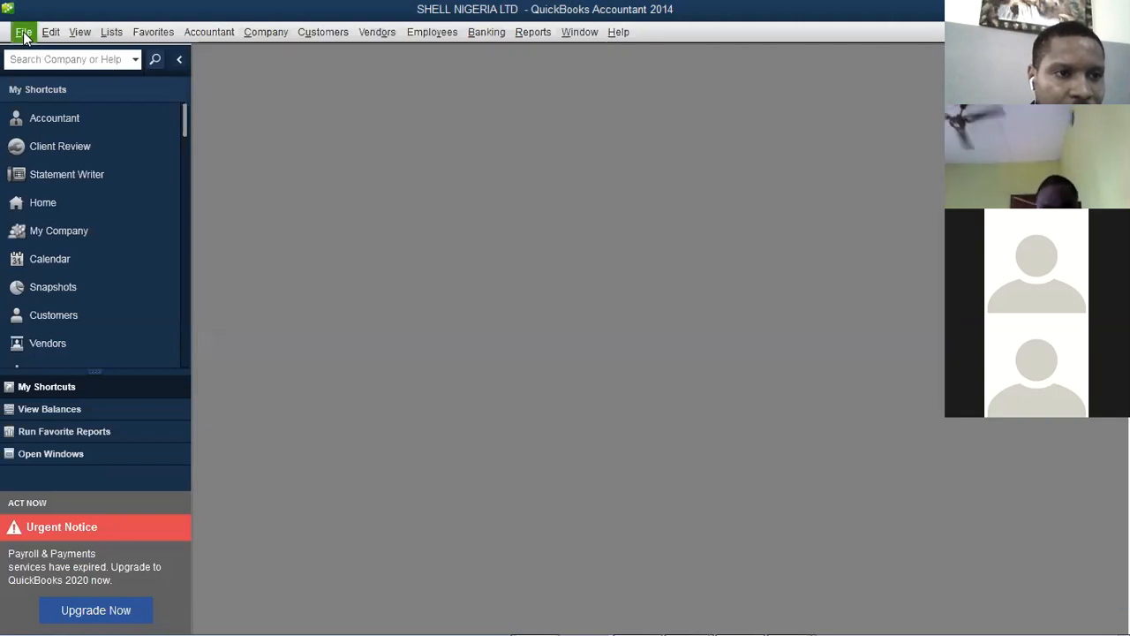
pyautogui.click(50, 35)
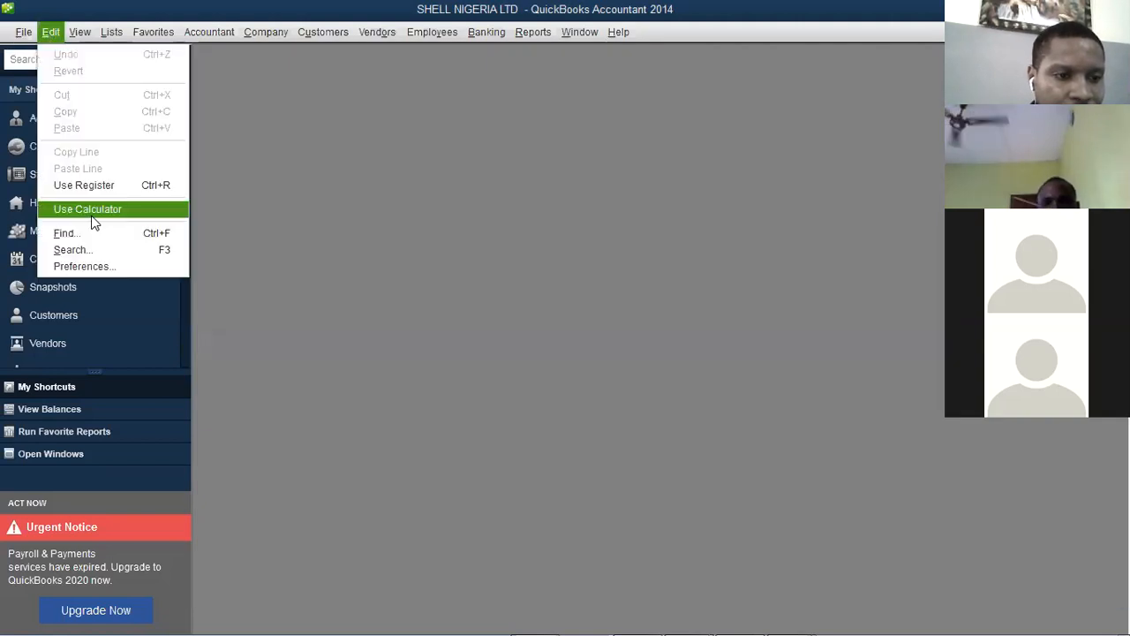
pyautogui.press('Return')
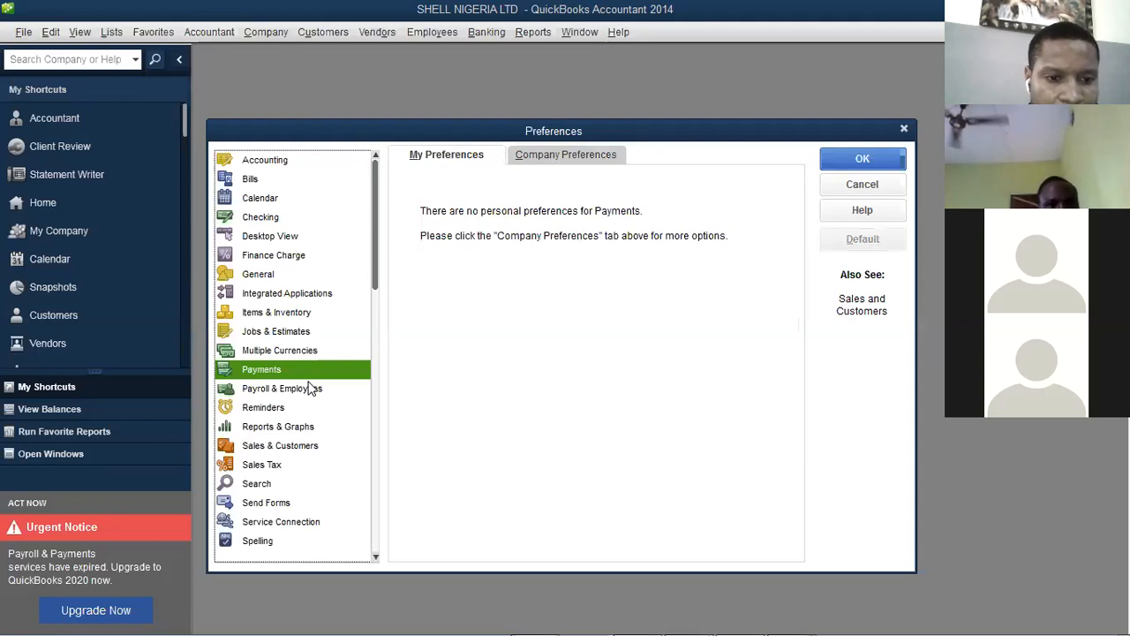
pyautogui.click(311, 395)
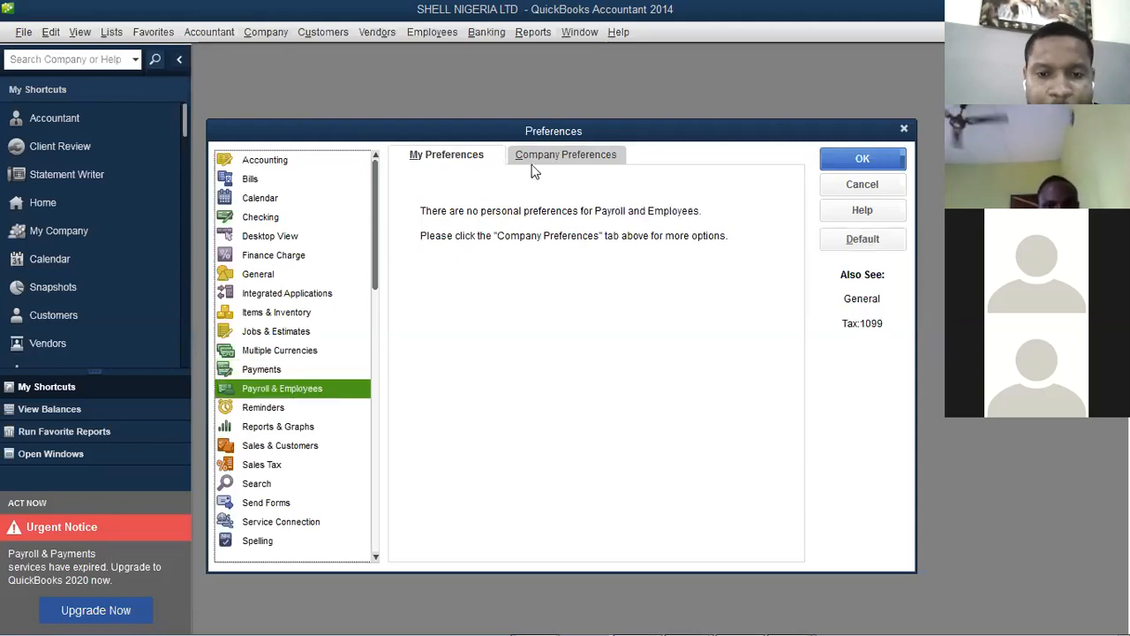
pyautogui.click(545, 157)
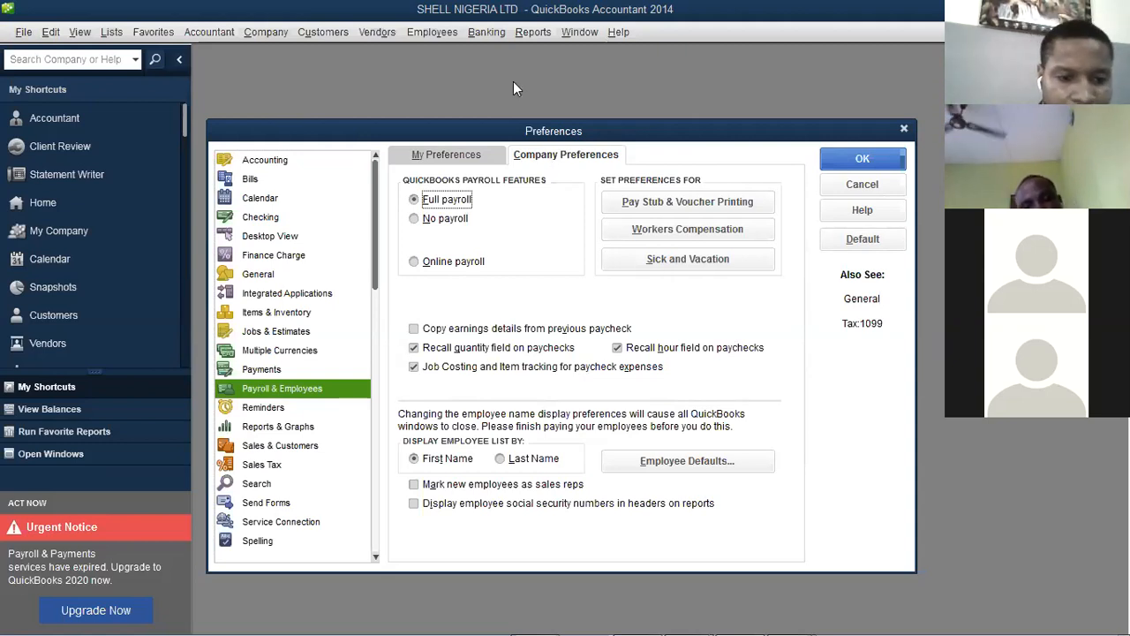
# Review the Reminders and Payroll & Employees pages, then move to Reports & Graphs preferences
pyautogui.click(273, 408)
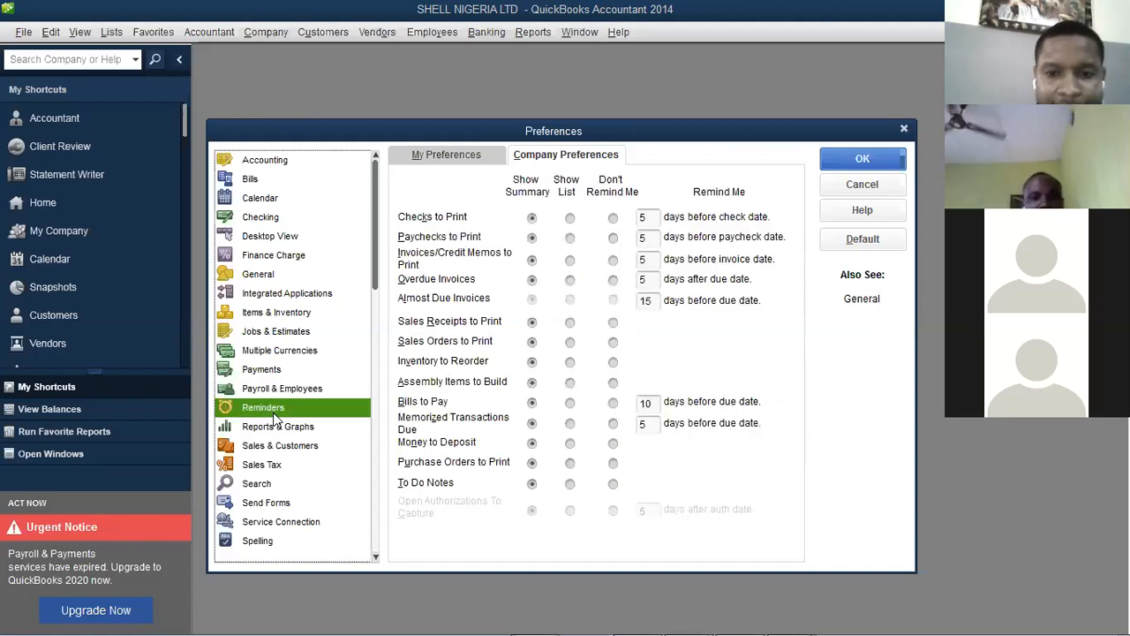
pyautogui.click(282, 390)
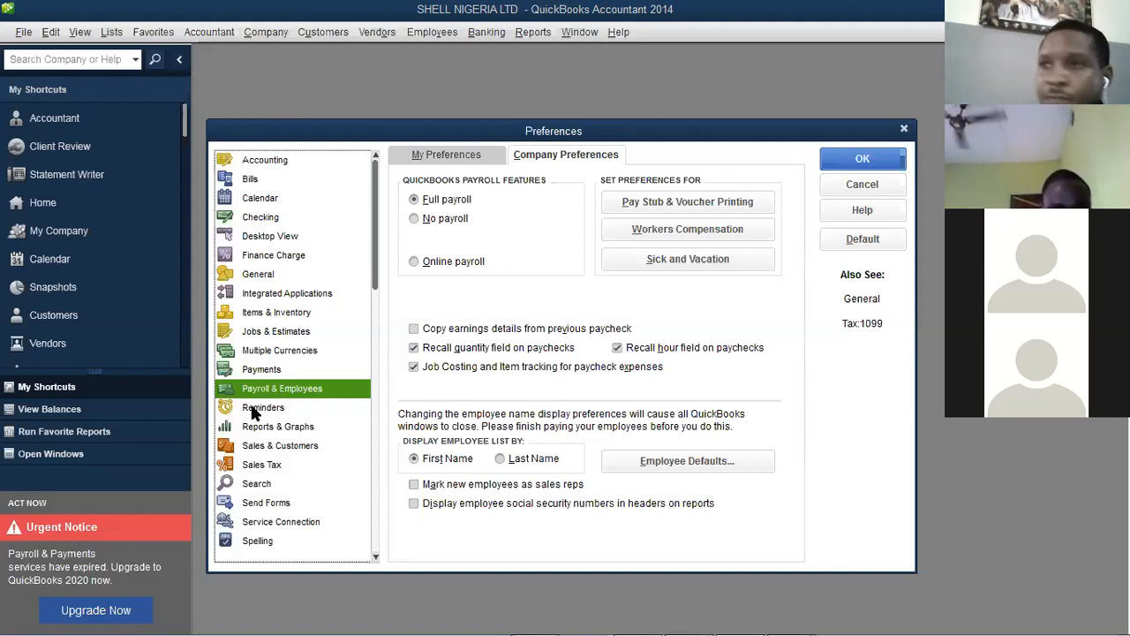
pyautogui.click(256, 413)
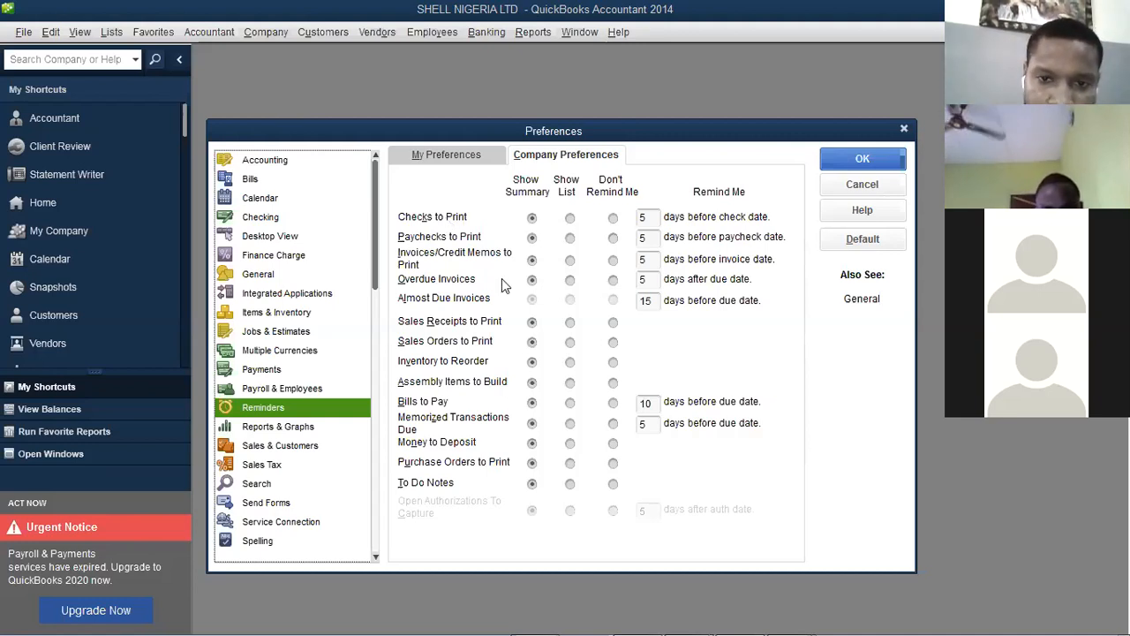
pyautogui.click(292, 431)
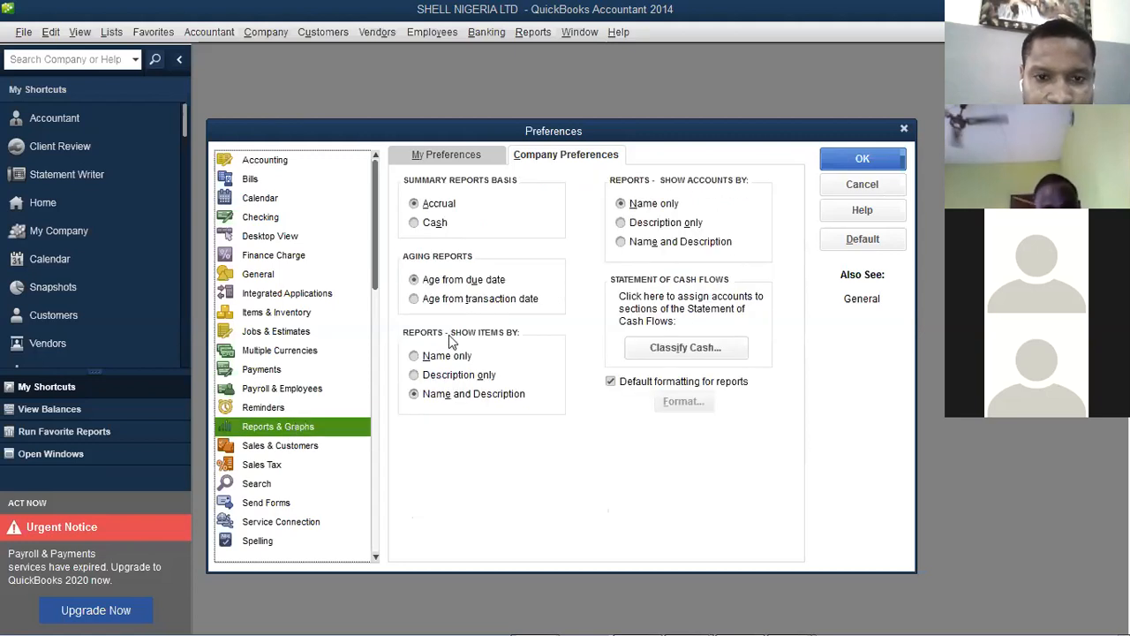
# Make personal report preferences prompt for report options and refresh reports automatically
pyautogui.click(484, 158)
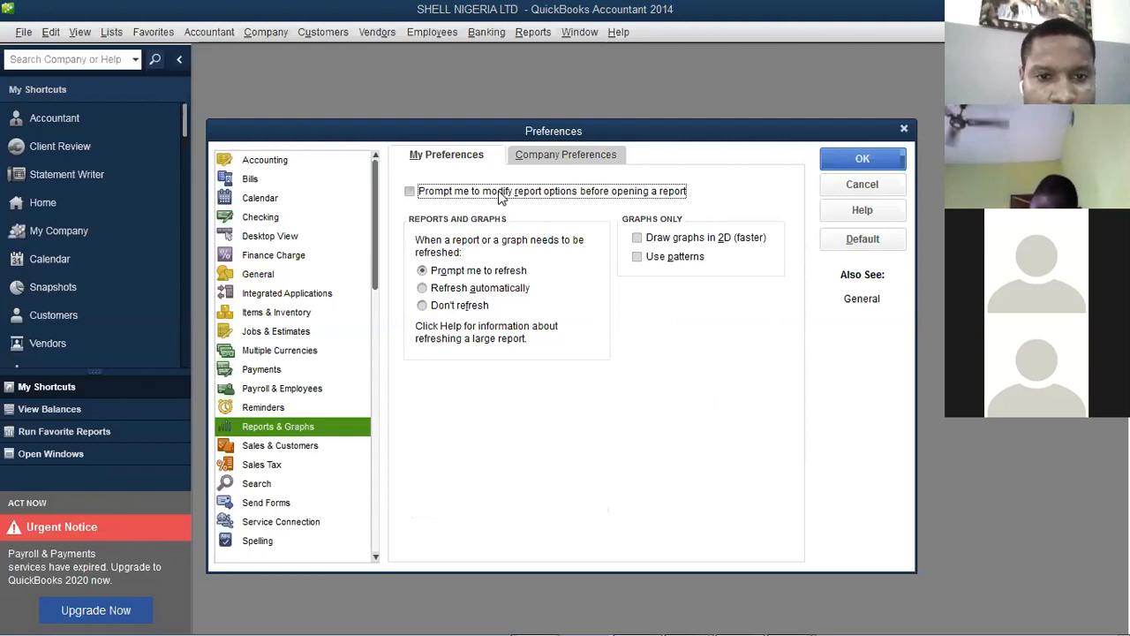
pyautogui.click(541, 197)
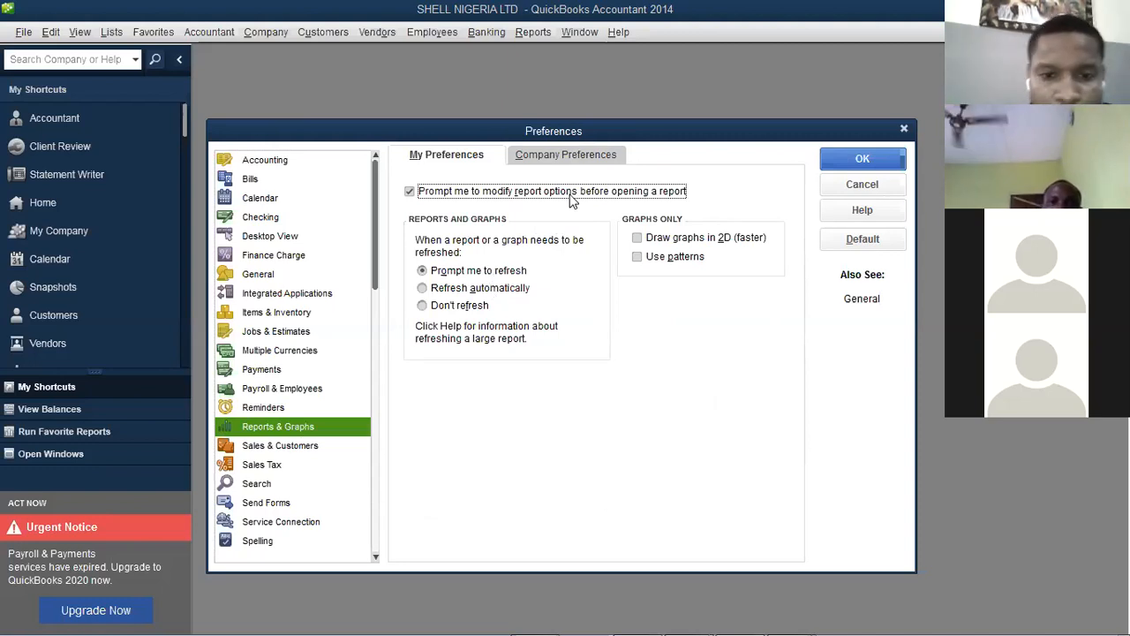
pyautogui.click(453, 291)
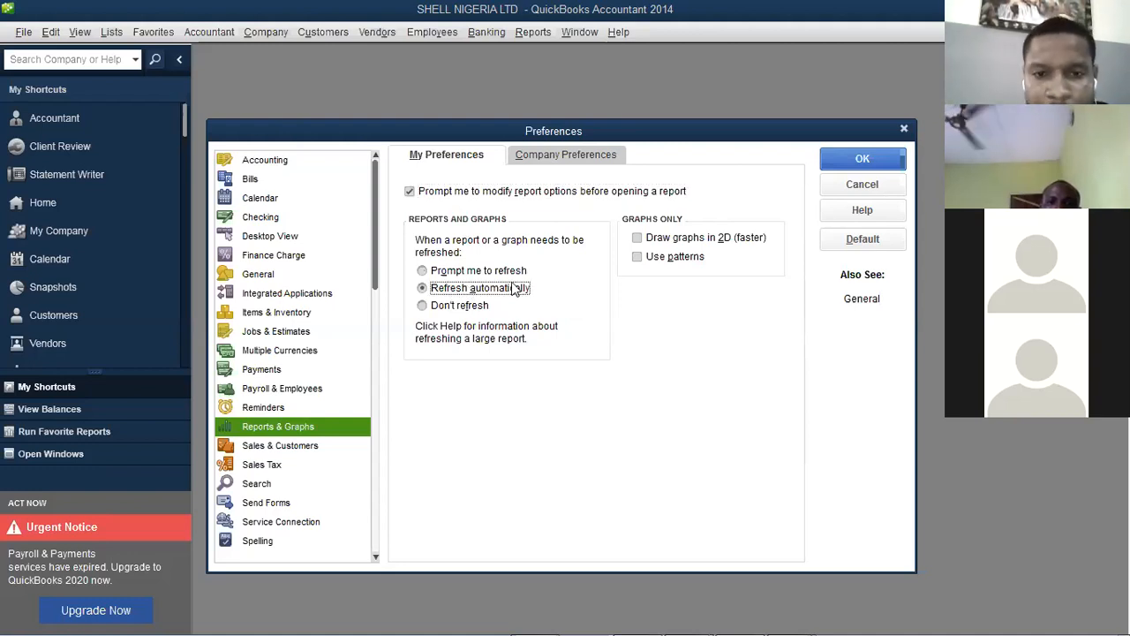
pyautogui.click(553, 156)
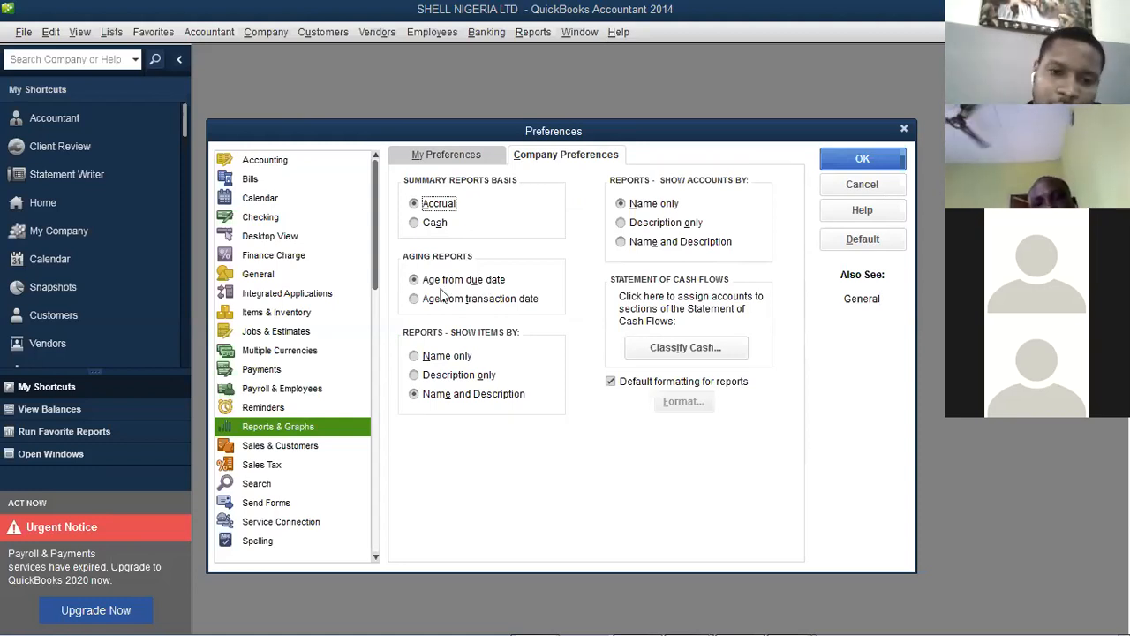
# Age reports from the transaction date, show accounts by Name and Description, and save
pyautogui.click(413, 301)
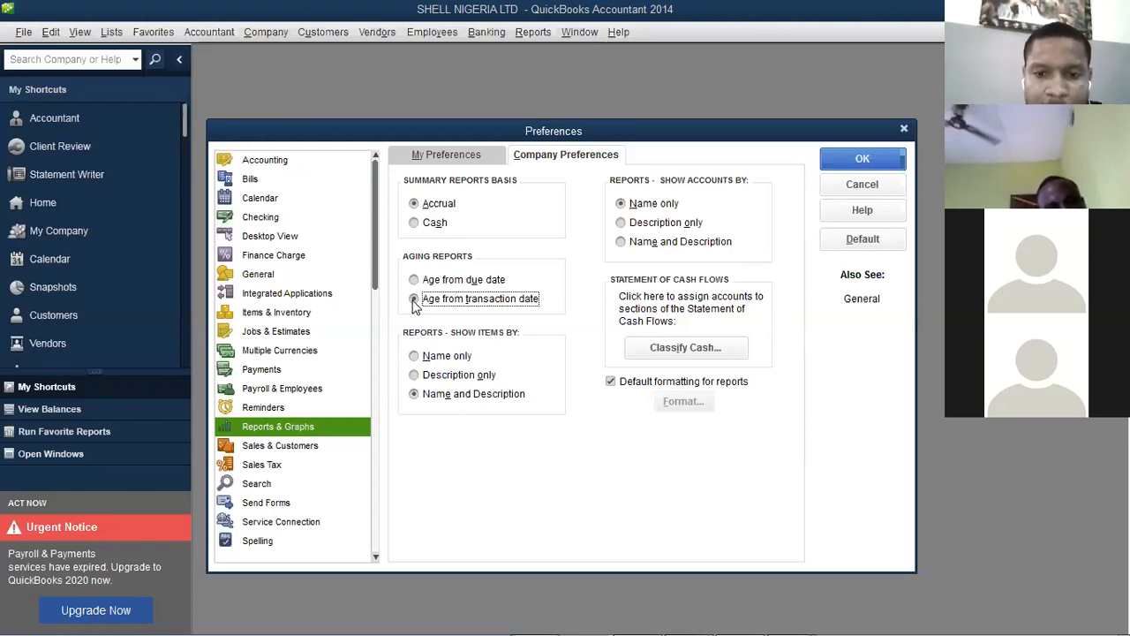
pyautogui.click(414, 299)
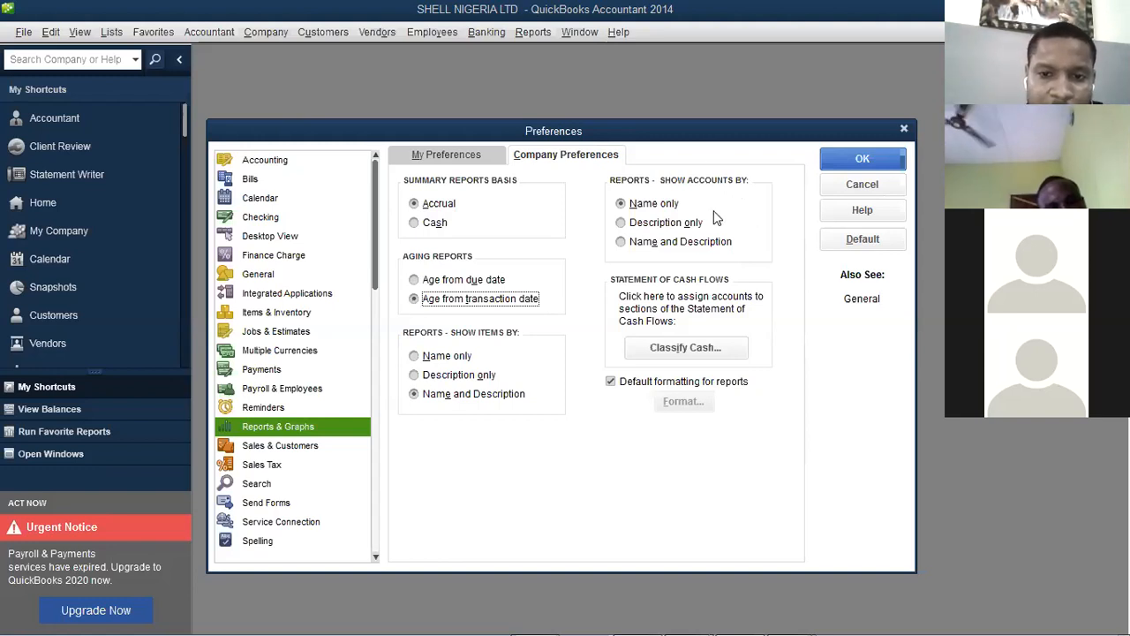
pyautogui.click(665, 244)
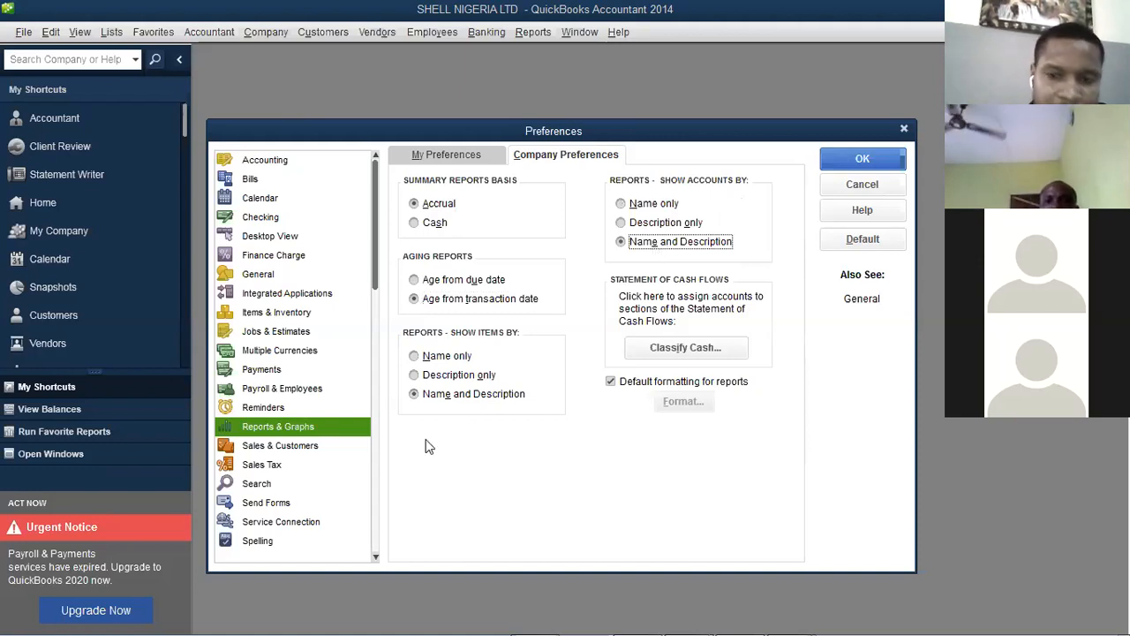
pyautogui.click(872, 168)
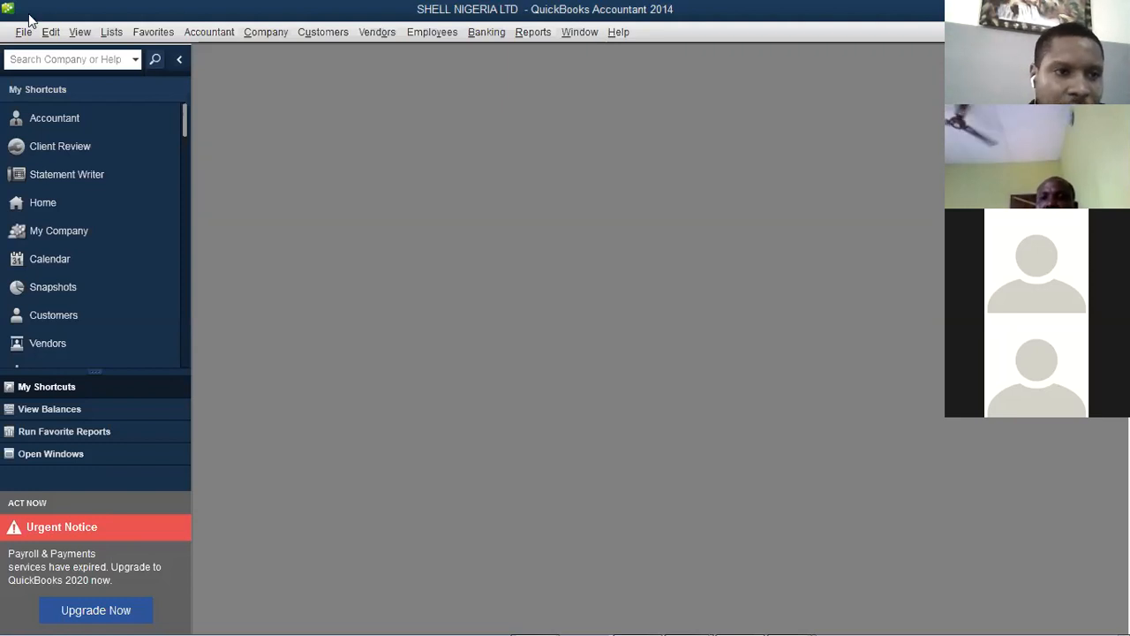
# Reopen Preferences from the Edit menu on the company Sales & Customers settings
pyautogui.click(50, 32)
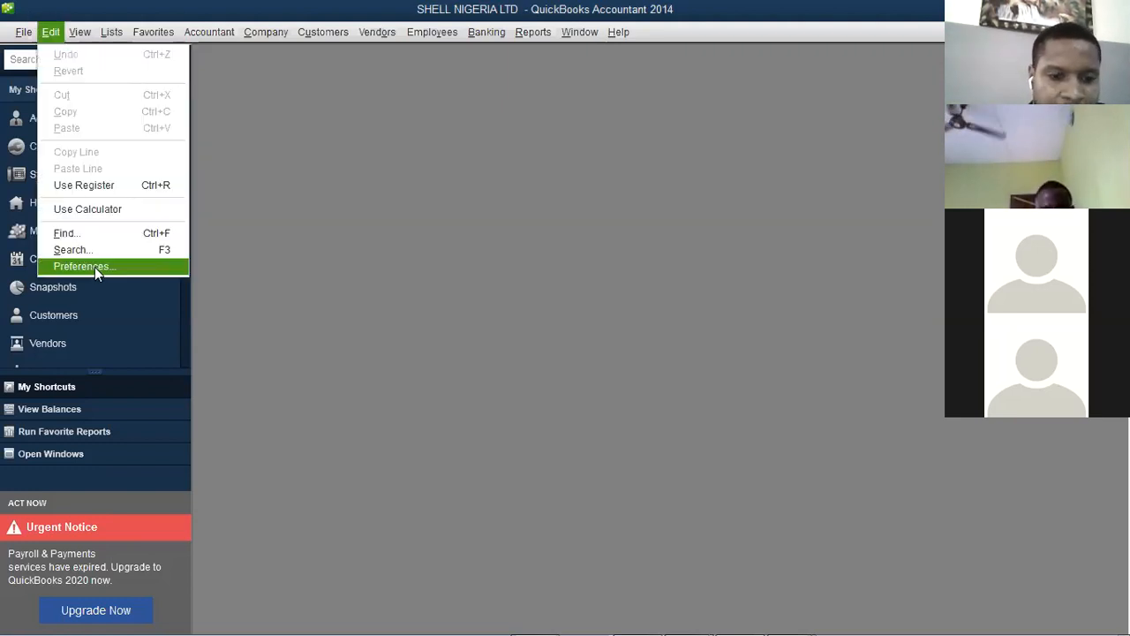
pyautogui.press('Return')
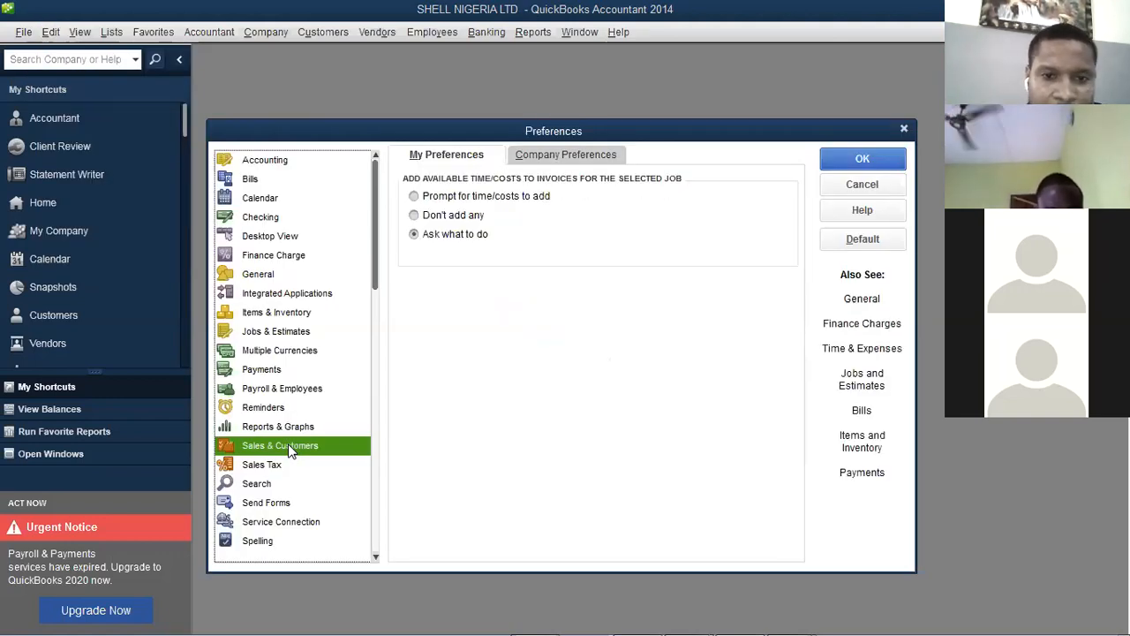
pyautogui.click(542, 155)
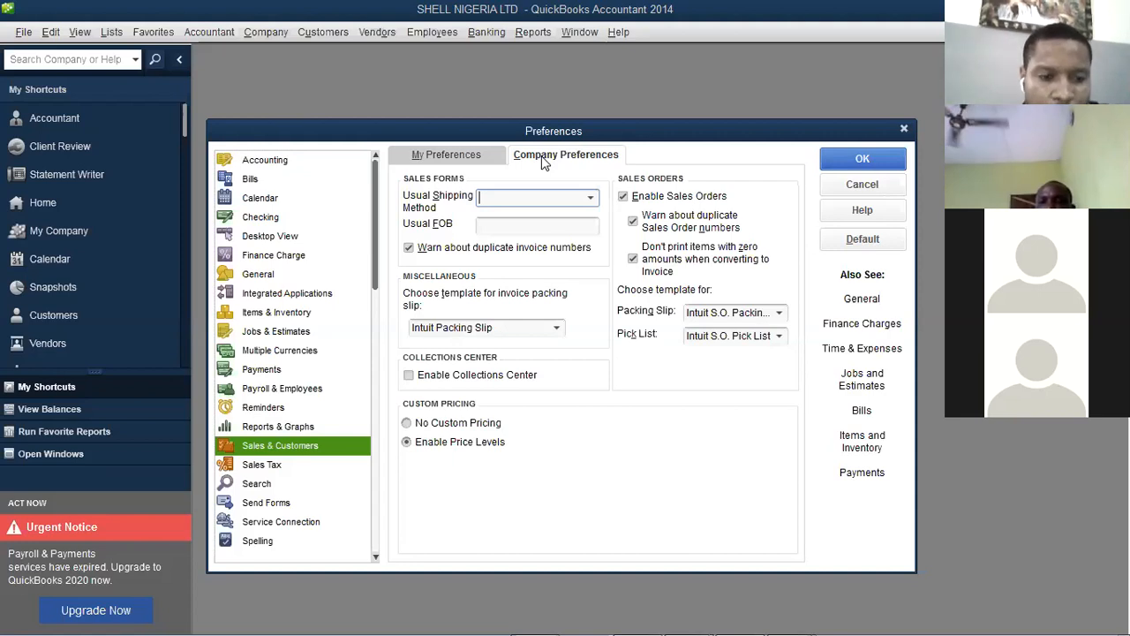
# Answer Yes to 'Do you charge sales tax?' in company Sales Tax preferences
pyautogui.click(262, 465)
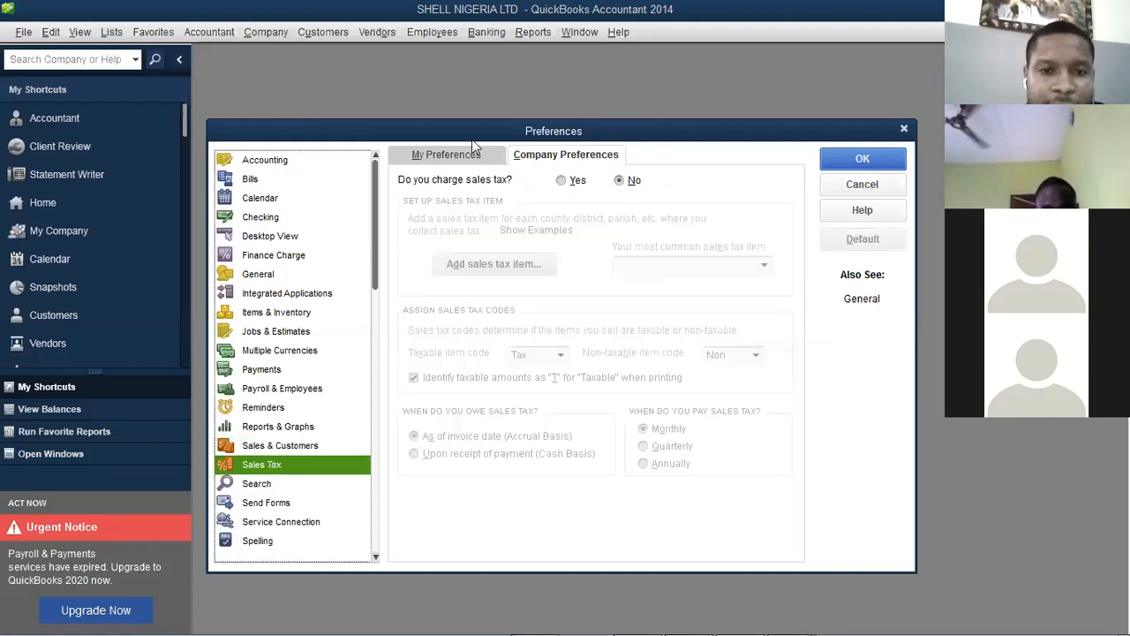
pyautogui.click(456, 159)
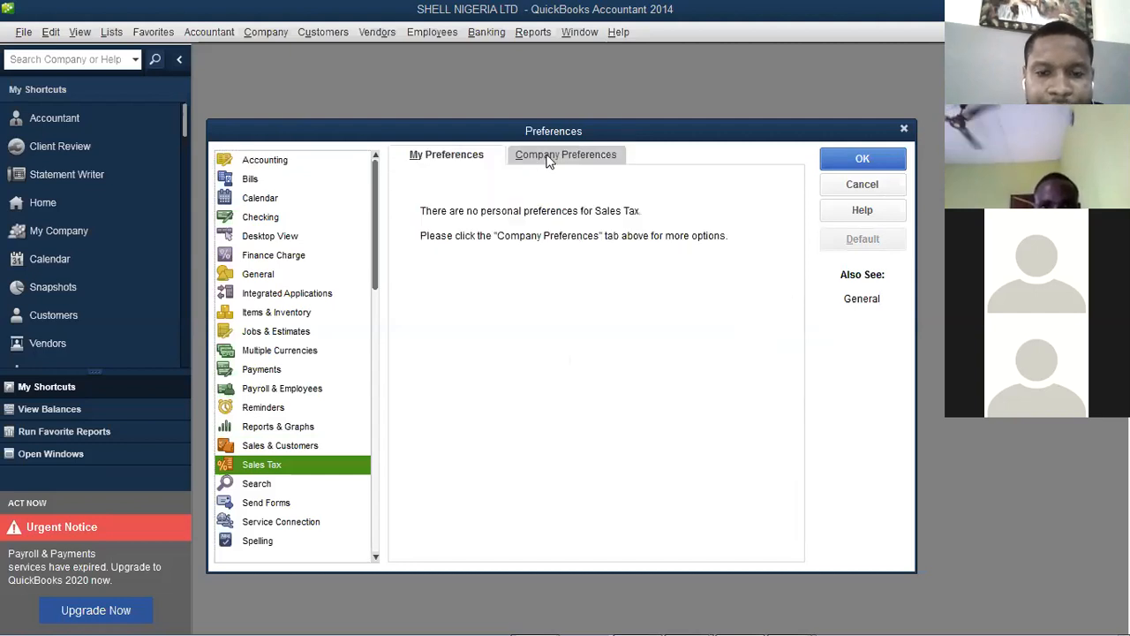
pyautogui.click(549, 158)
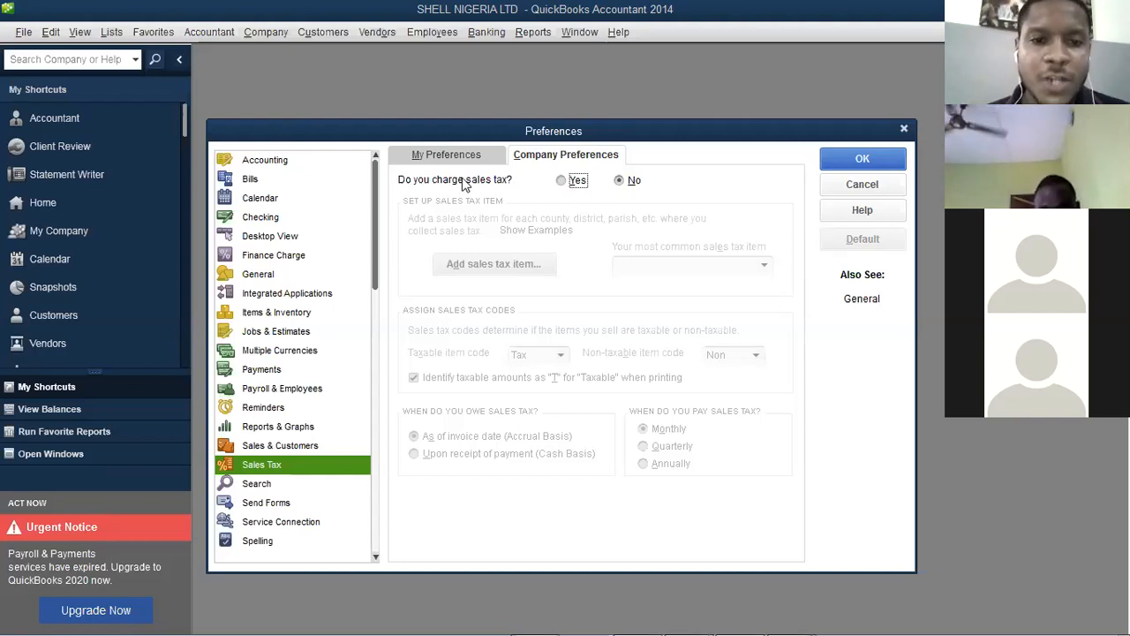
pyautogui.click(562, 181)
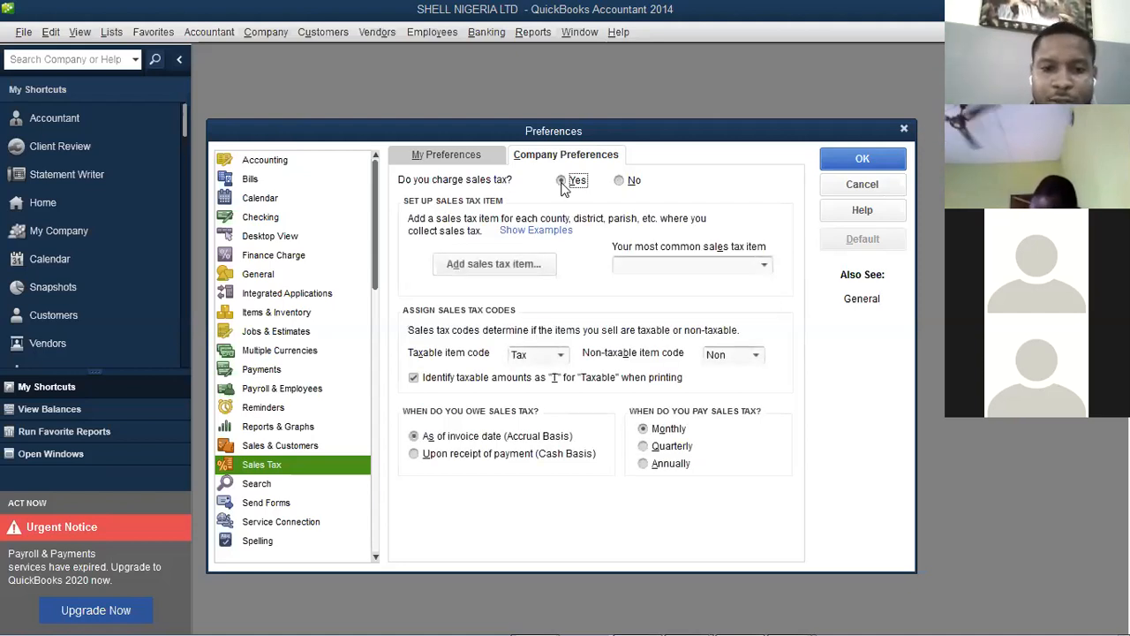
# Create a Sales Tax Item named VAT, described 'Value Added Tax', with a 7.5% rate
pyautogui.click(521, 273)
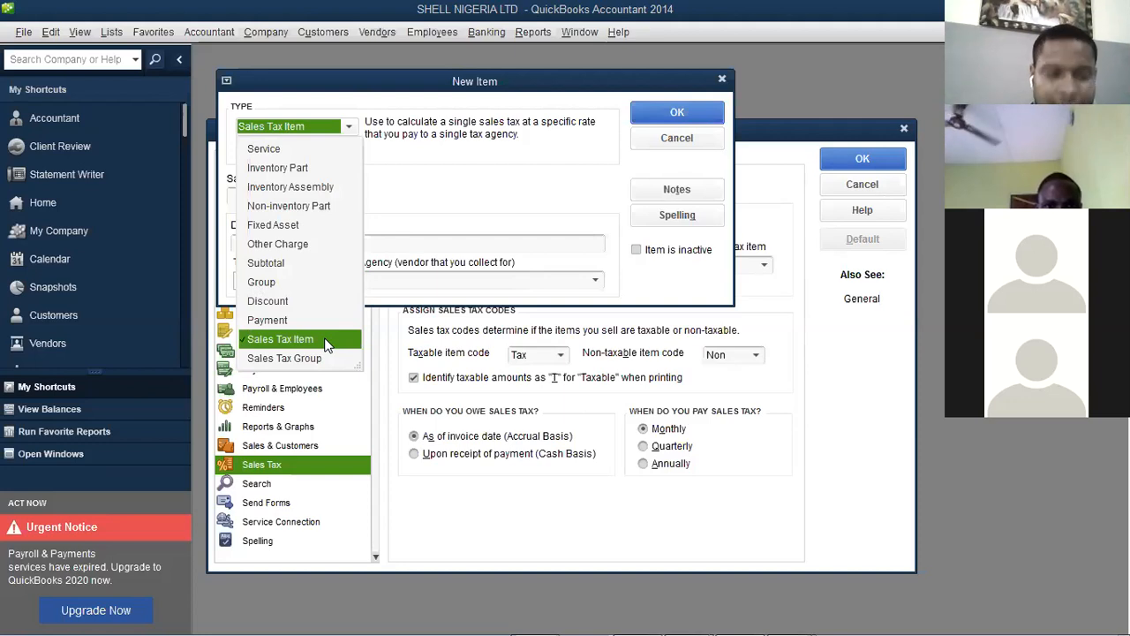
pyautogui.click(278, 197)
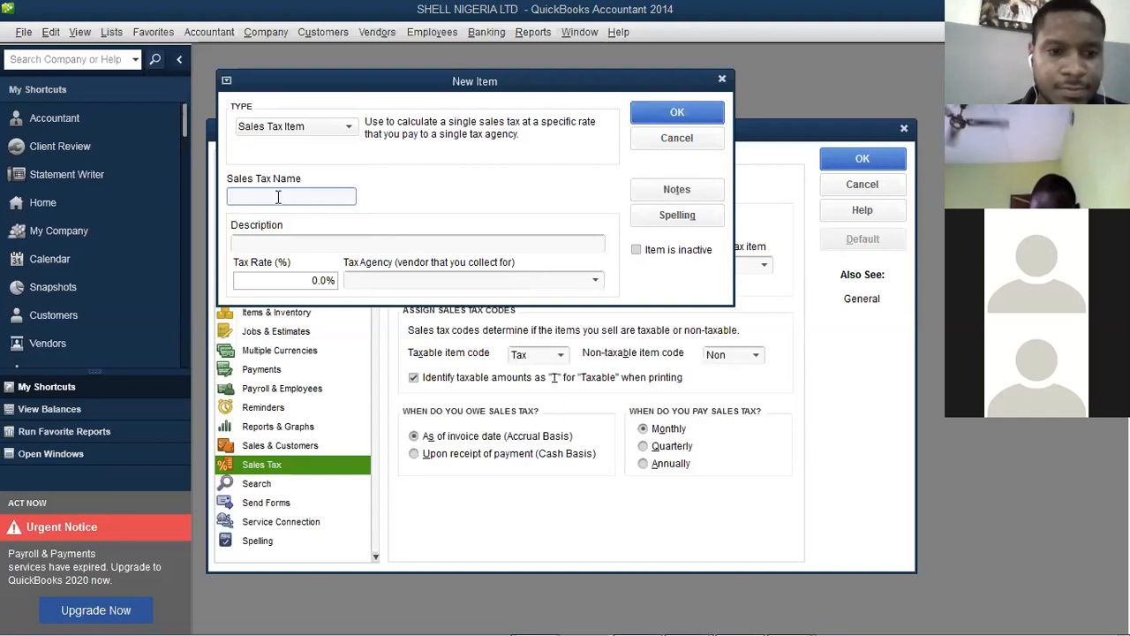
pyautogui.write('VAT')
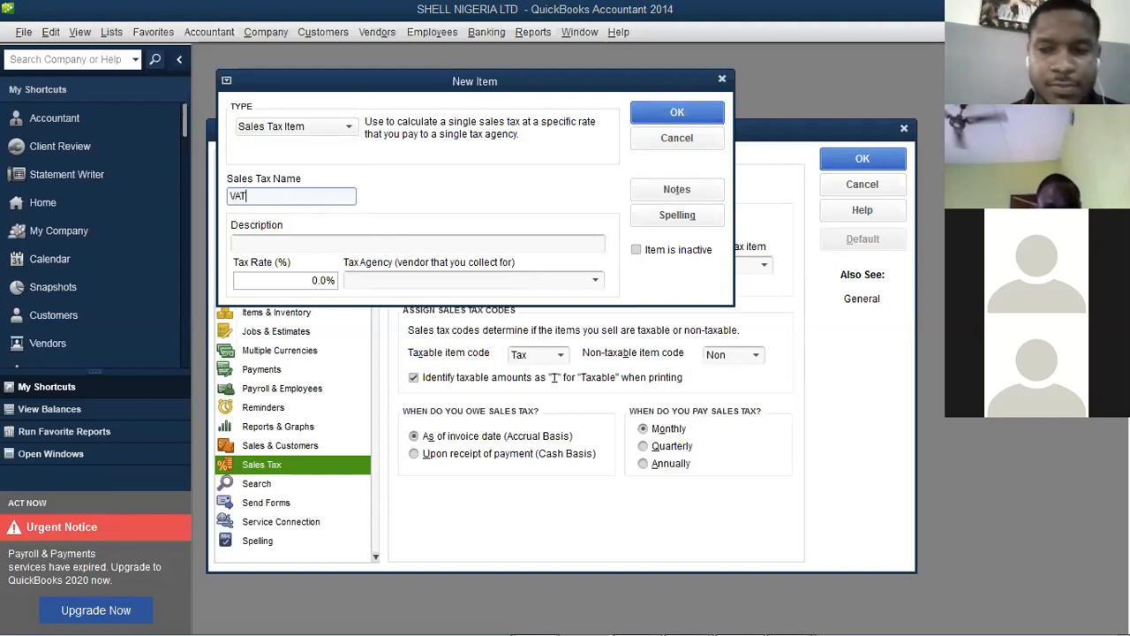
pyautogui.click(259, 245)
pyautogui.write('Sales Tax')
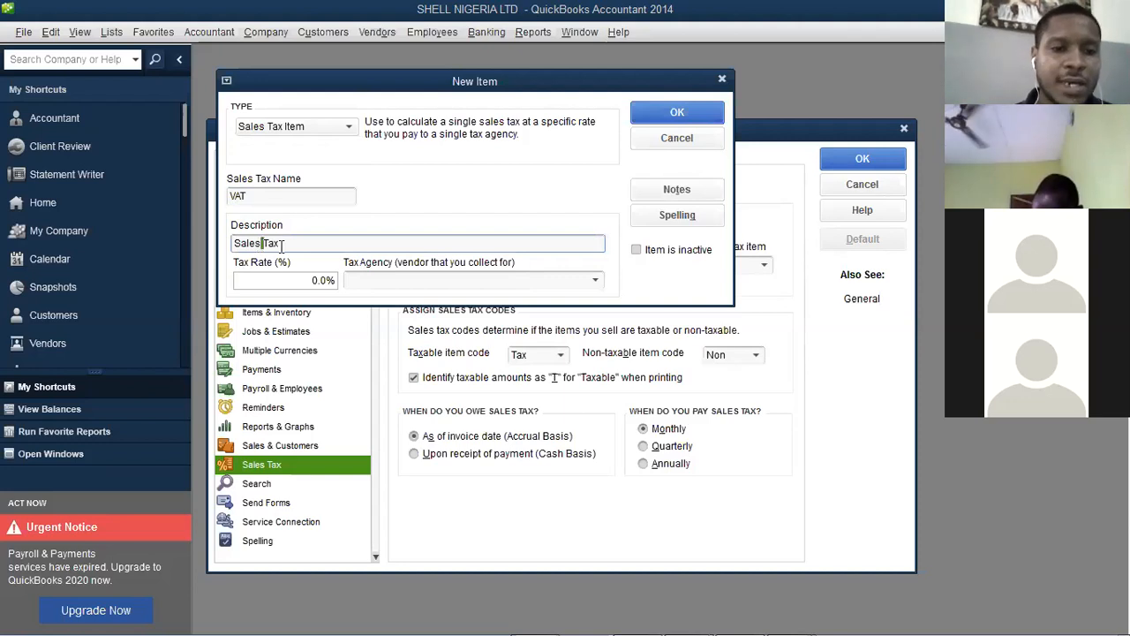
pyautogui.press('BackSpace')
pyautogui.press('BackSpace')
pyautogui.press('BackSpace')
pyautogui.press('BackSpace')
pyautogui.press('BackSpace')
pyautogui.press('BackSpace')
pyautogui.press('BackSpace')
pyautogui.press('BackSpace')
pyautogui.press('BackSpace')
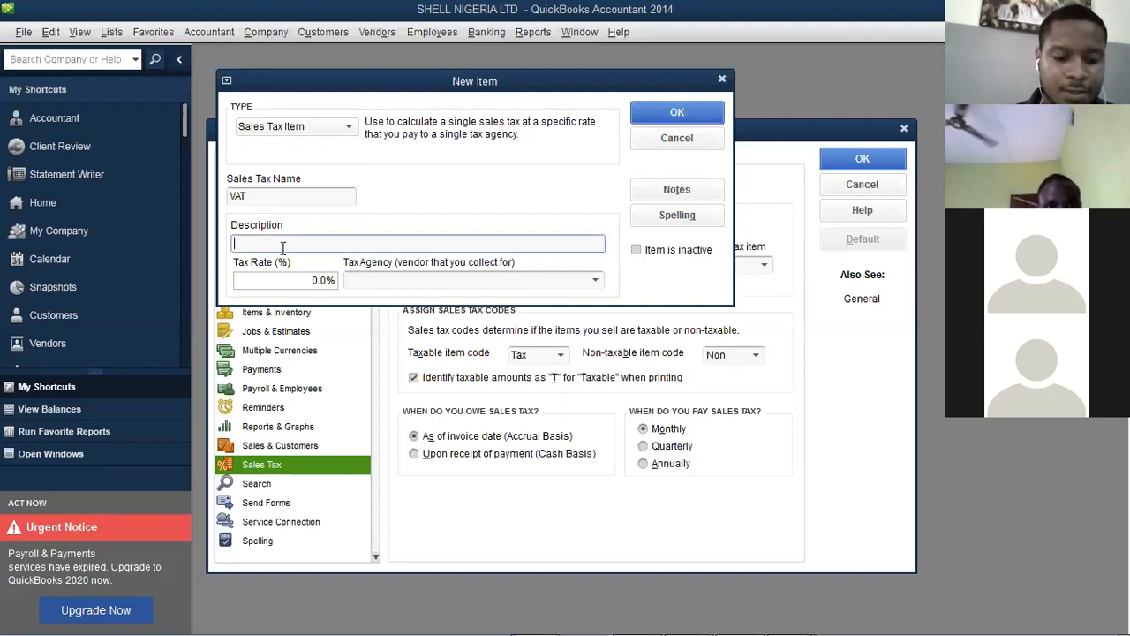
pyautogui.write('Val')
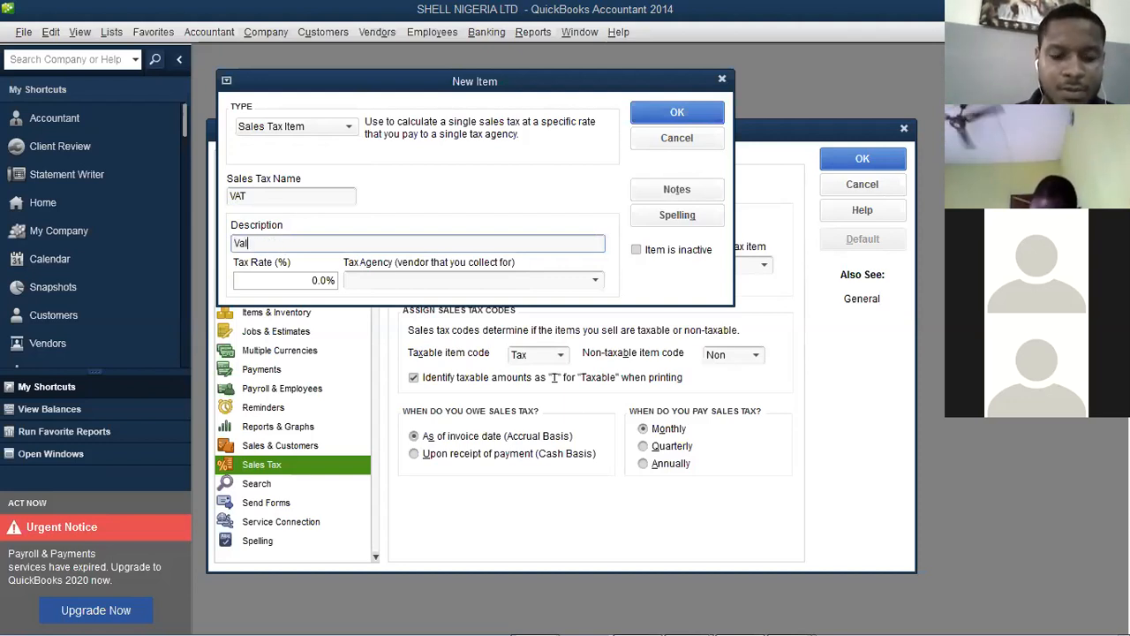
pyautogui.write('ue Ad')
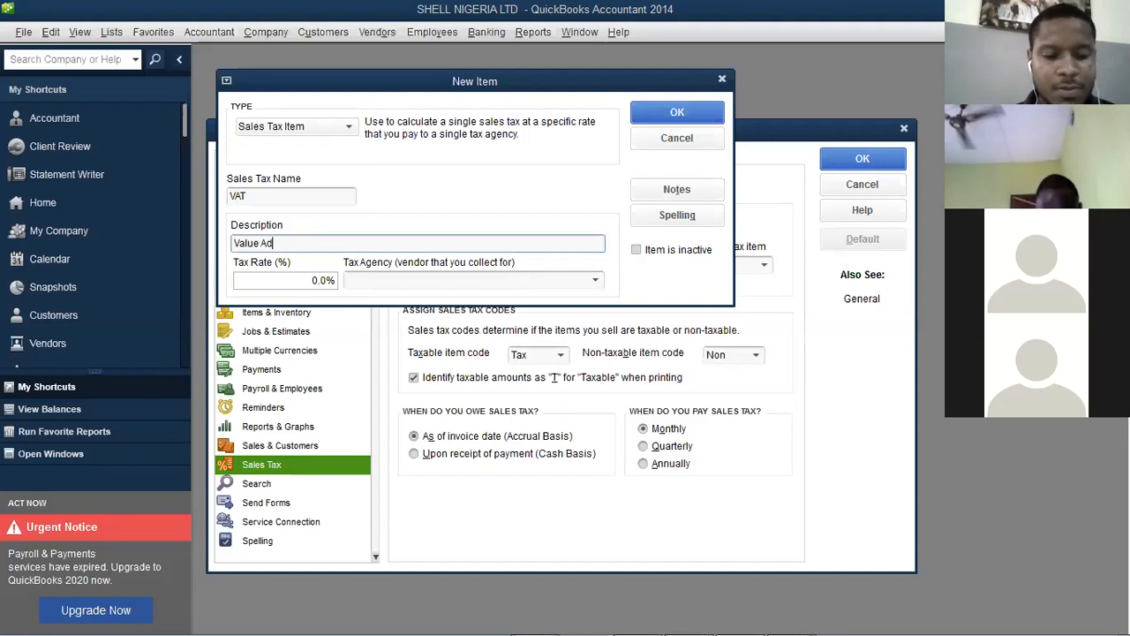
pyautogui.write('ded Tax')
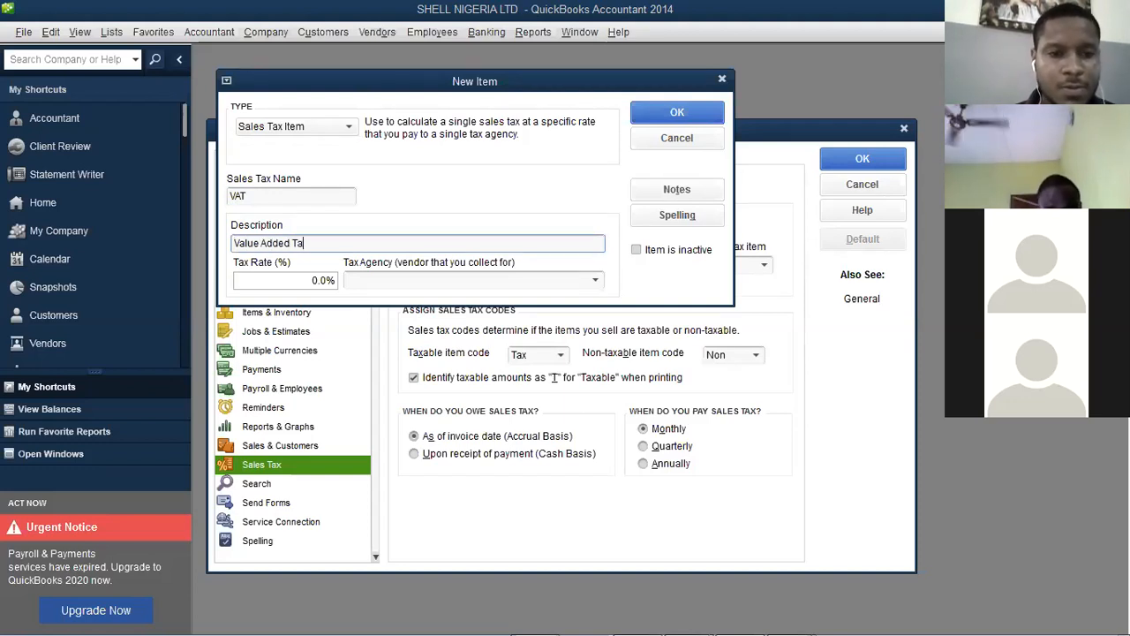
pyautogui.click(328, 279)
pyautogui.press('BackSpace')
pyautogui.press('BackSpace')
pyautogui.press('BackSpace')
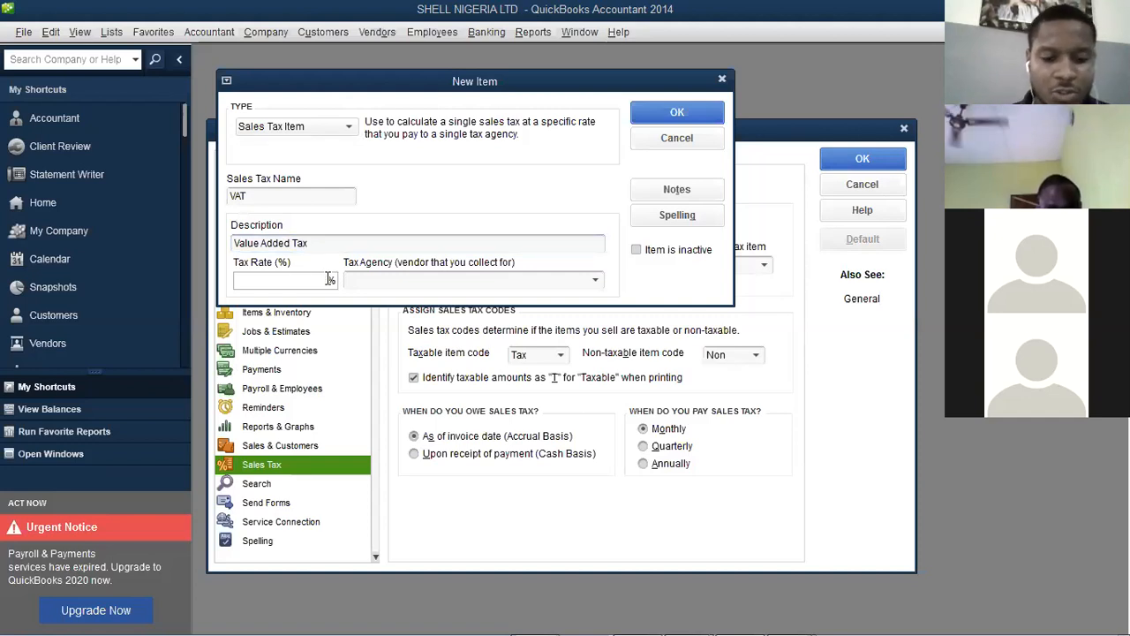
pyautogui.write('7')
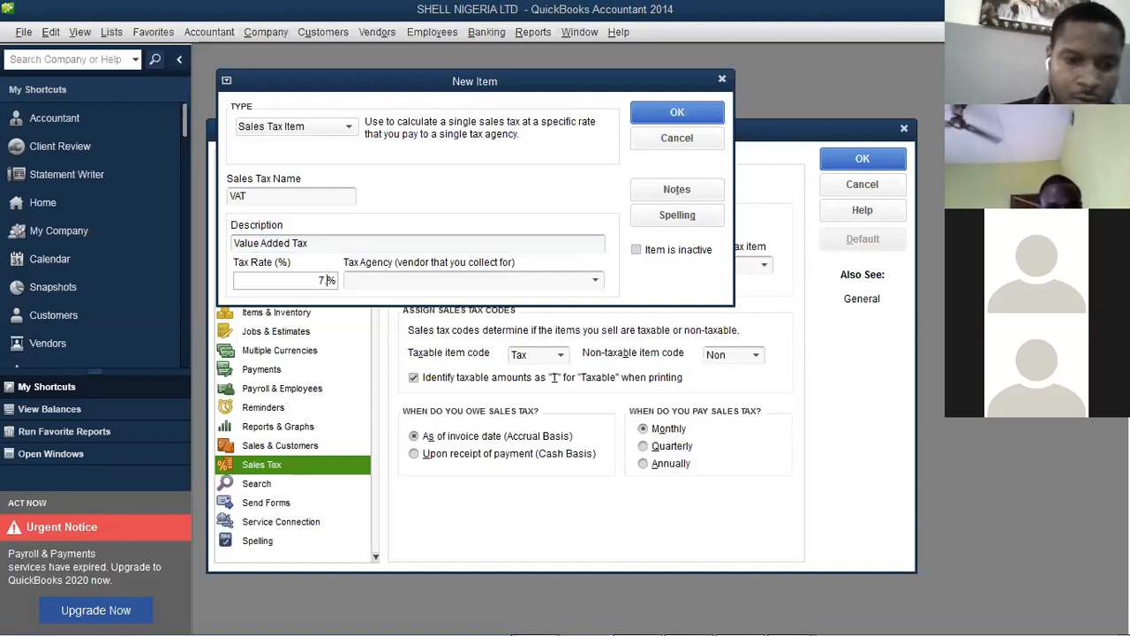
pyautogui.write('.5')
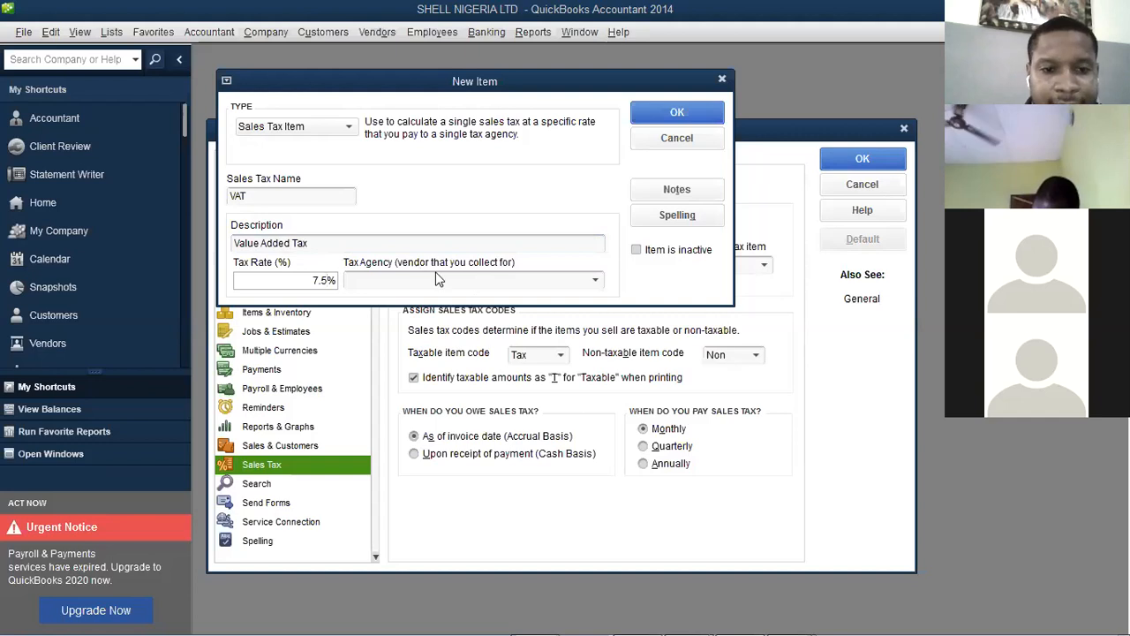
pyautogui.click(597, 282)
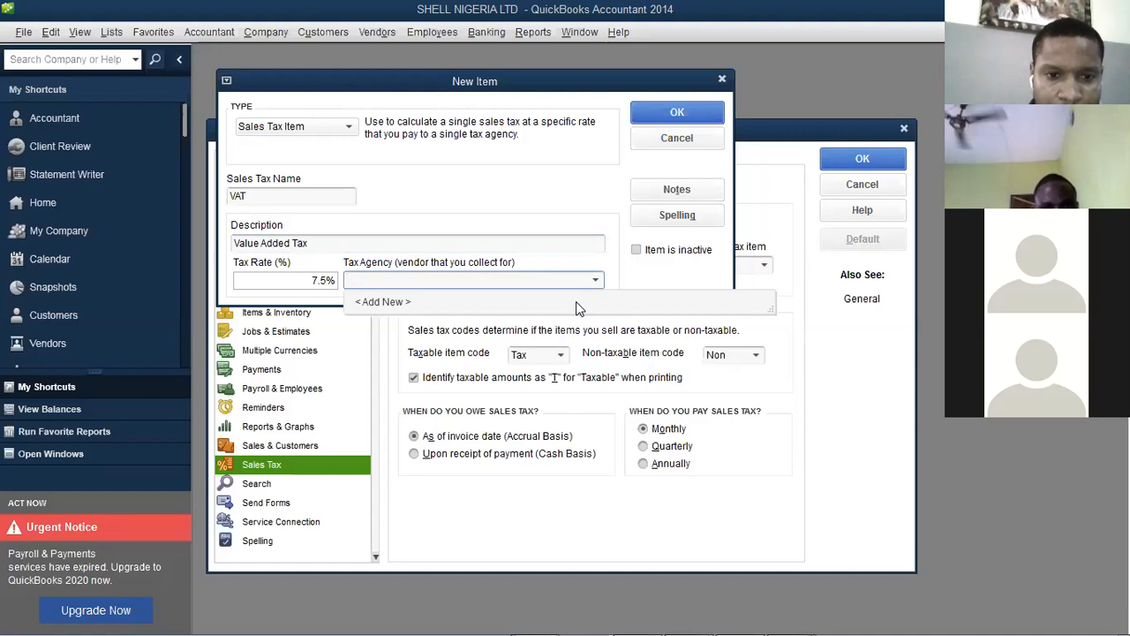
pyautogui.click(578, 304)
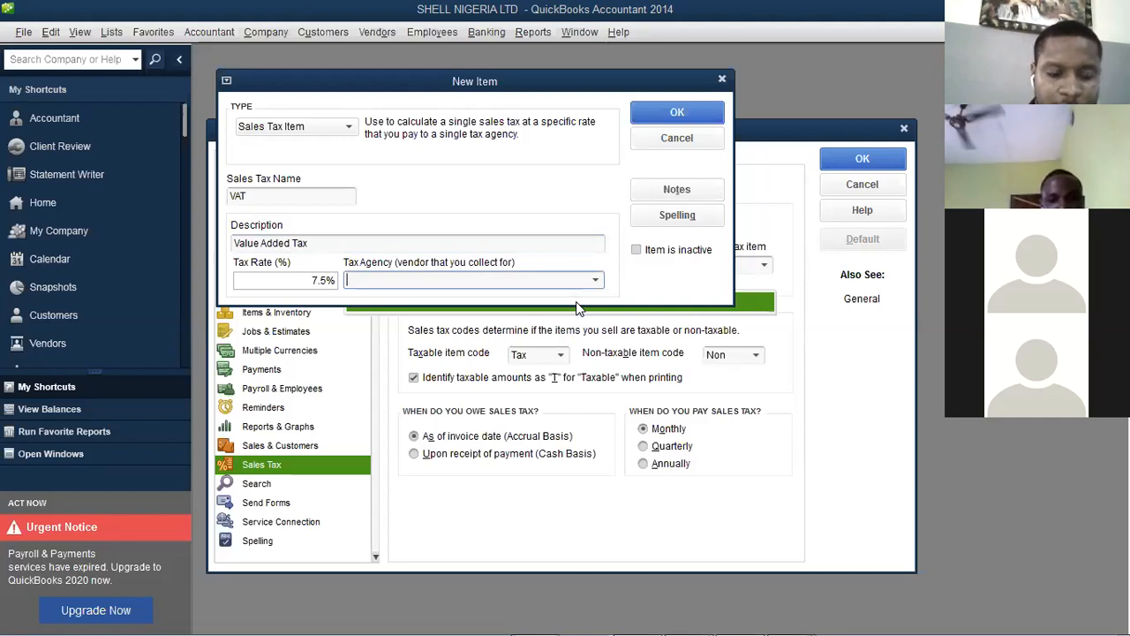
pyautogui.write('F')
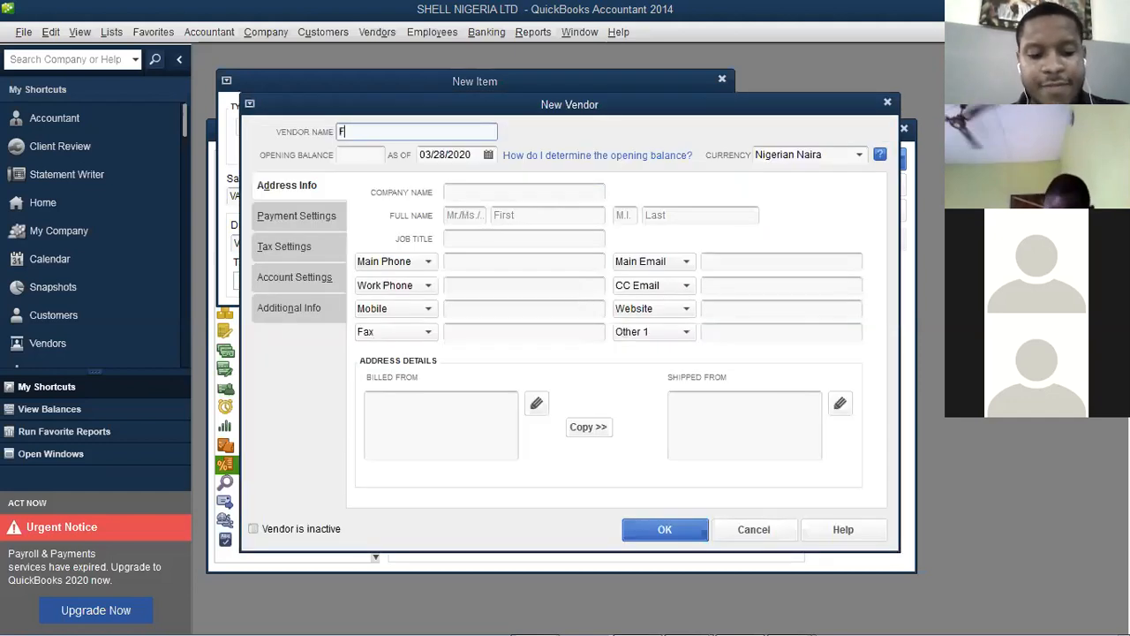
pyautogui.write('IRS')
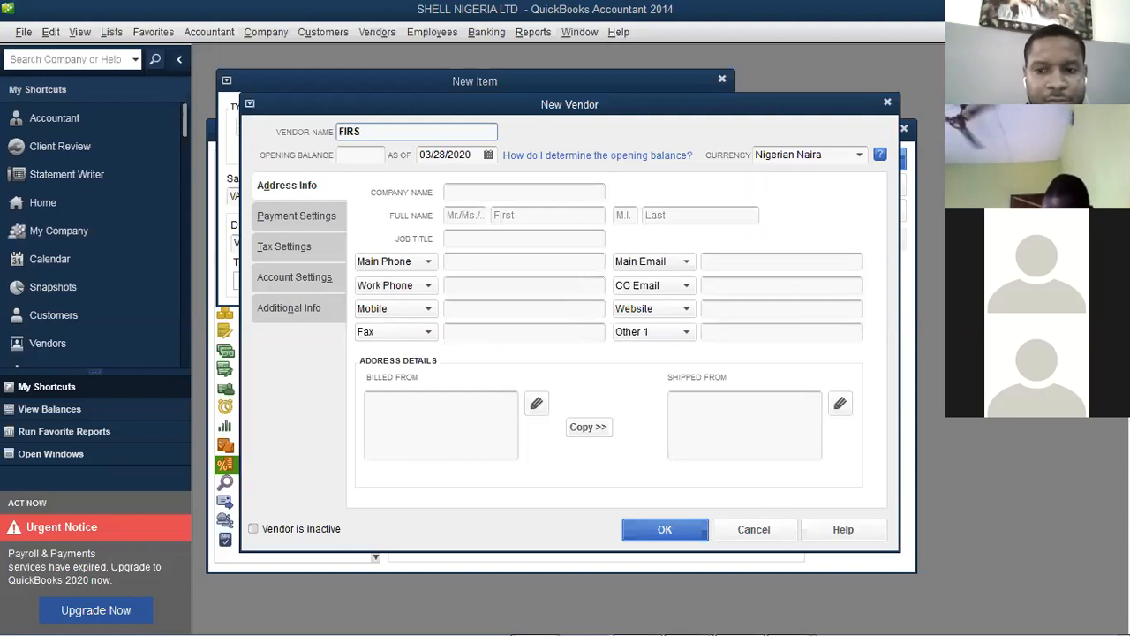
pyautogui.click(888, 103)
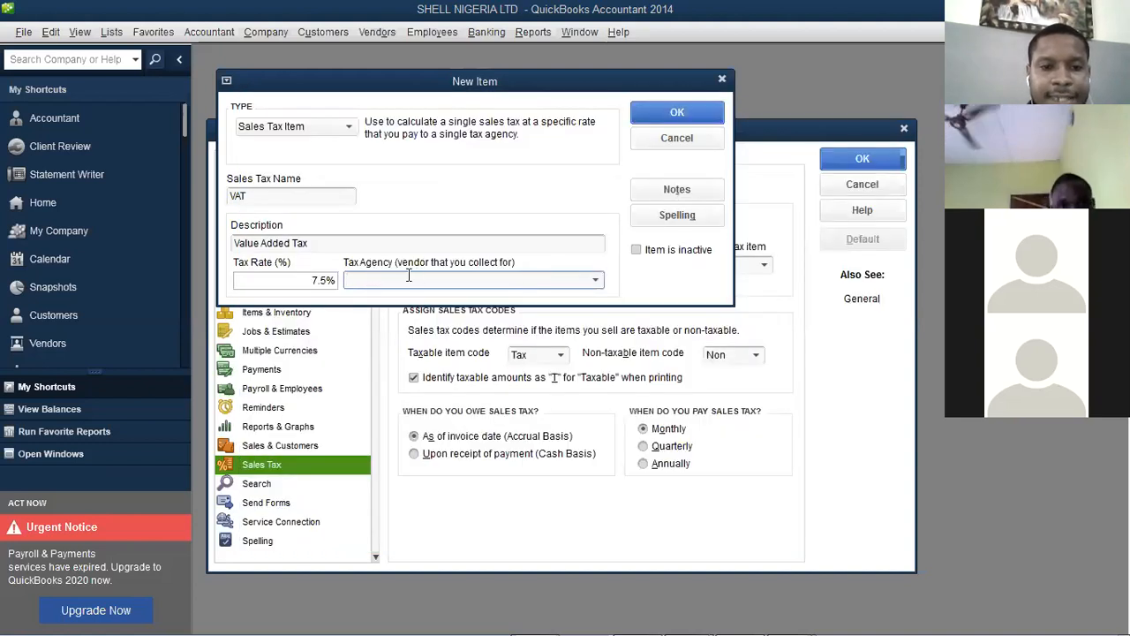
pyautogui.click(597, 281)
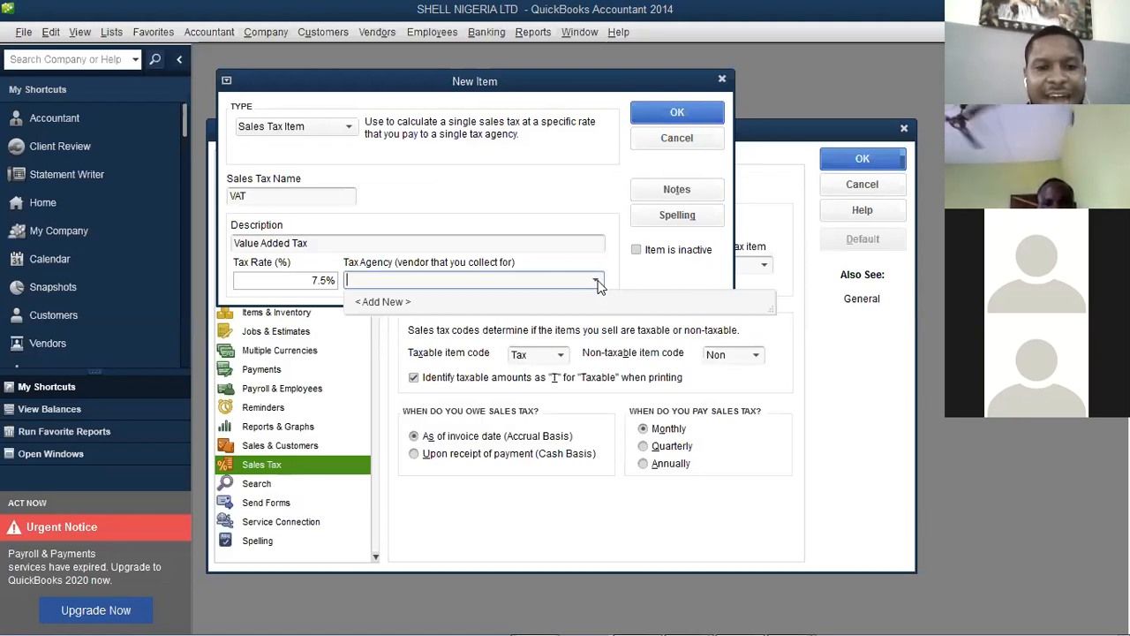
# Add FEDERAL INLAND REVENUE SERVICE as a Nigerian Naira vendor and the VAT item's tax agency
pyautogui.click(385, 302)
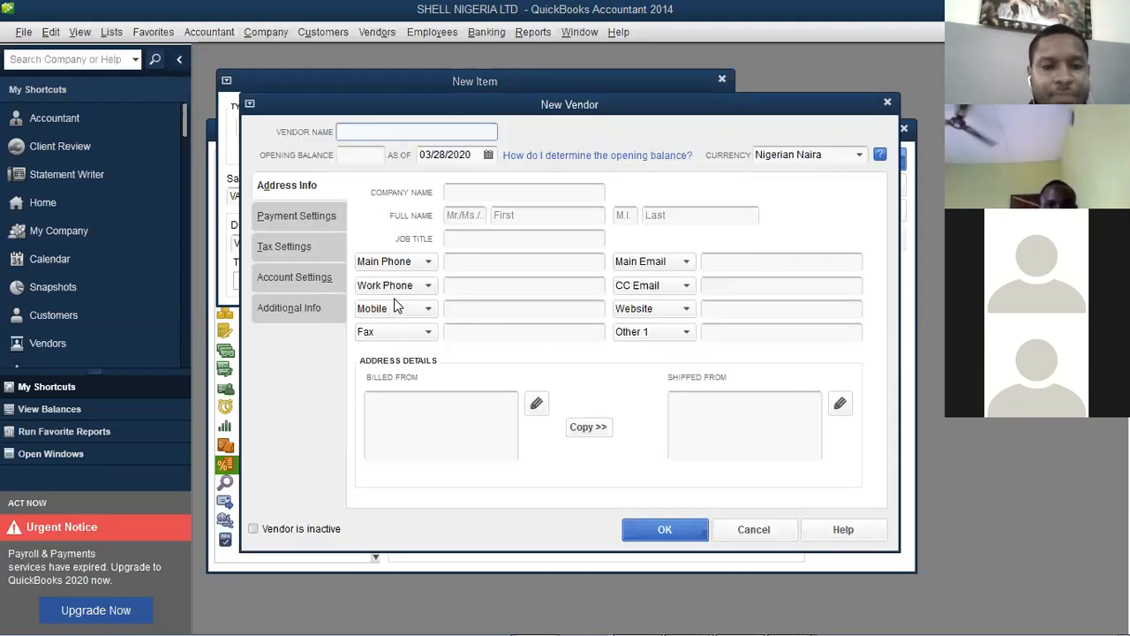
pyautogui.write('FIR')
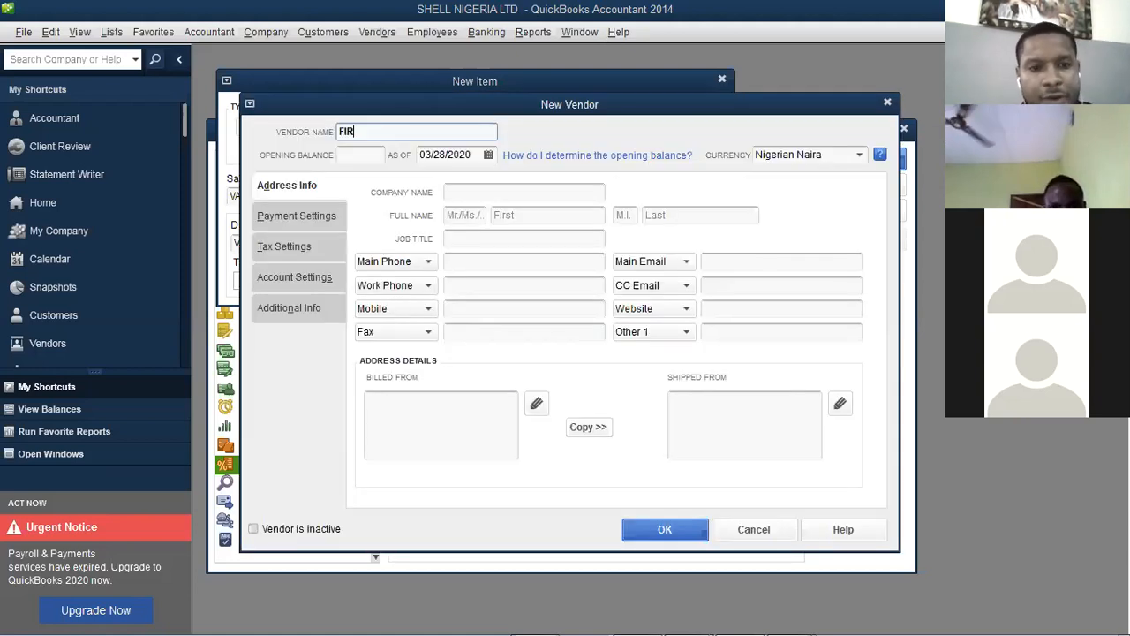
pyautogui.write('S')
pyautogui.press('BackSpace')
pyautogui.press('BackSpace')
pyautogui.press('BackSpace')
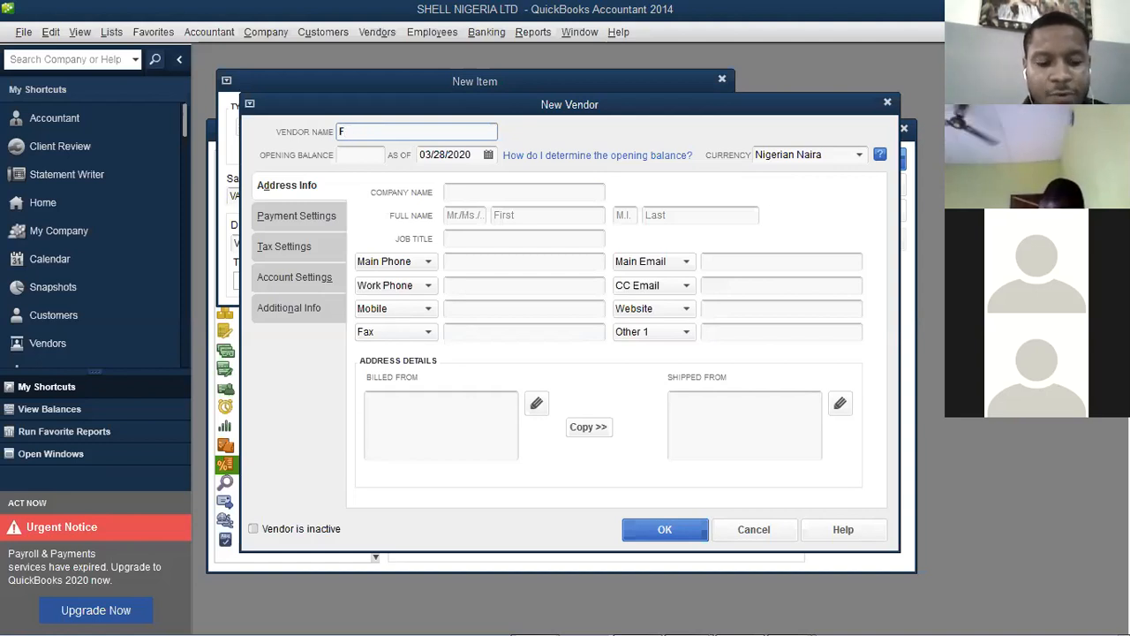
pyautogui.write('EDERAL')
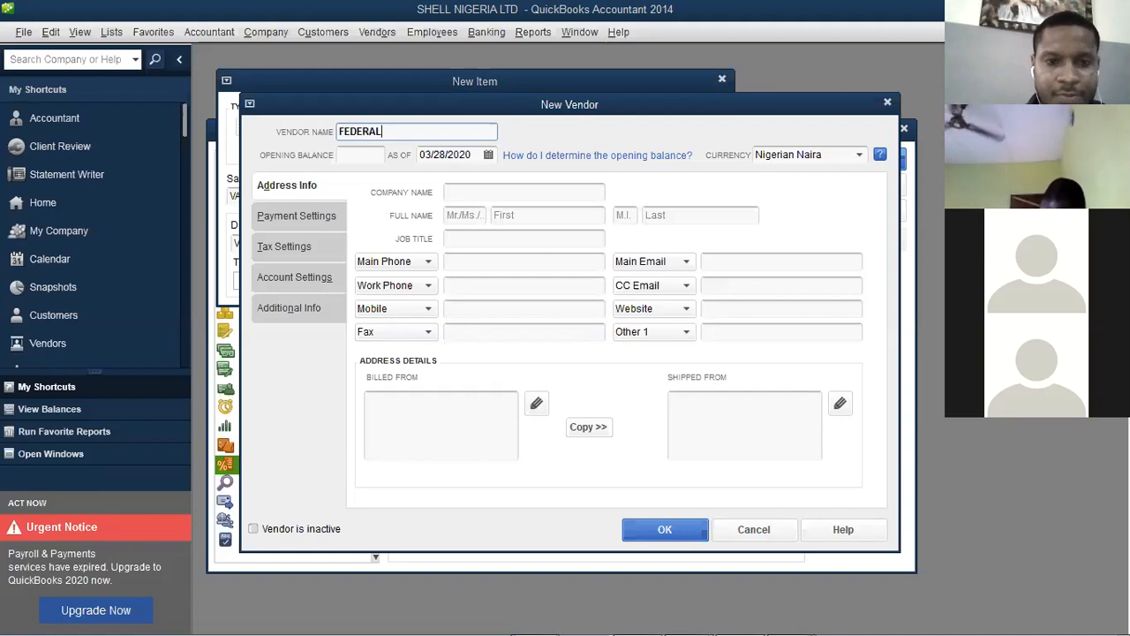
pyautogui.write(' INLAN')
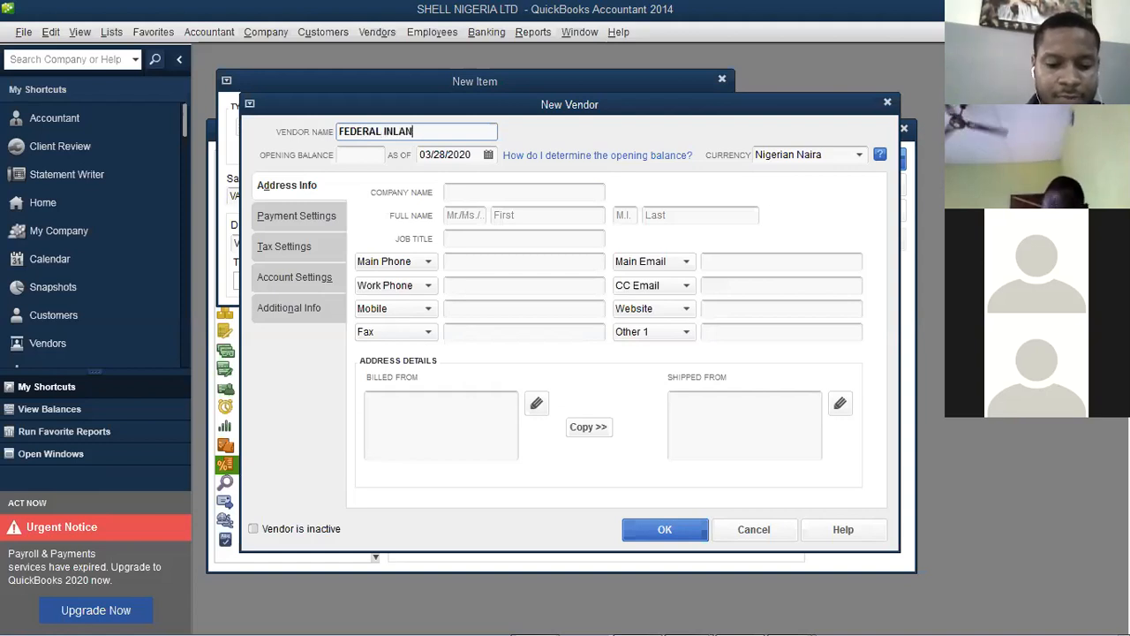
pyautogui.write('D REVE')
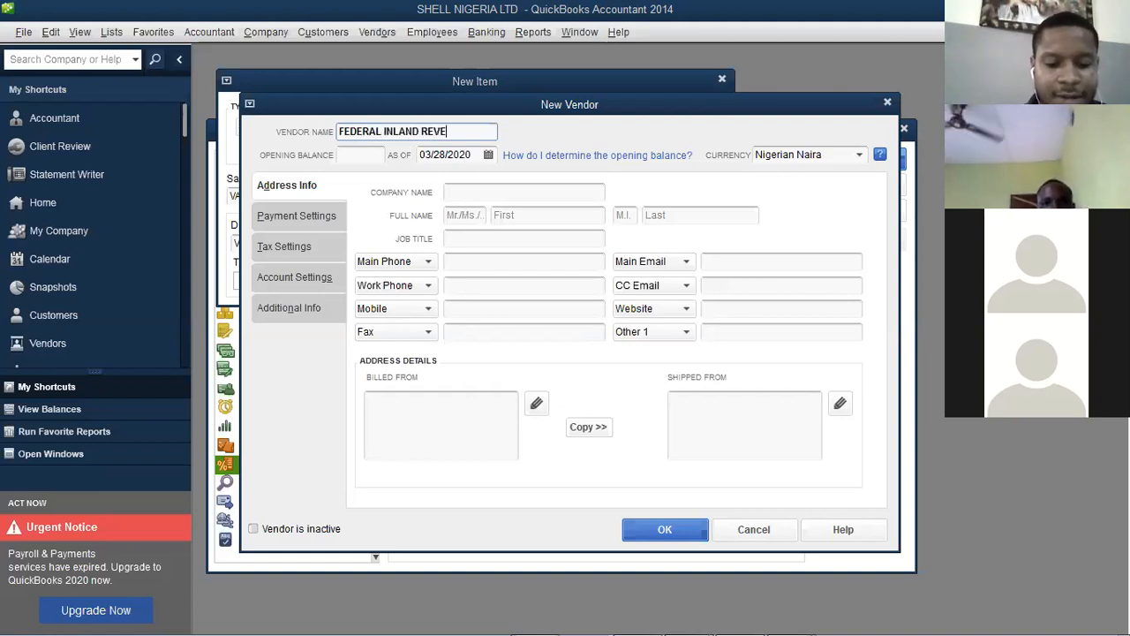
pyautogui.write('NU')
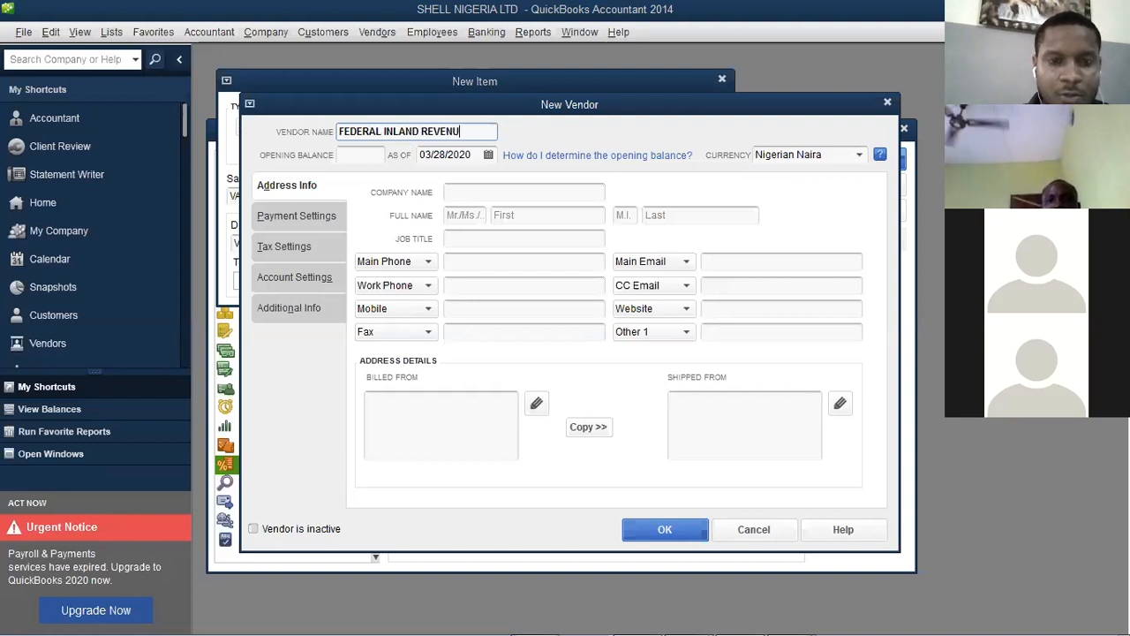
pyautogui.write('E SERVI')
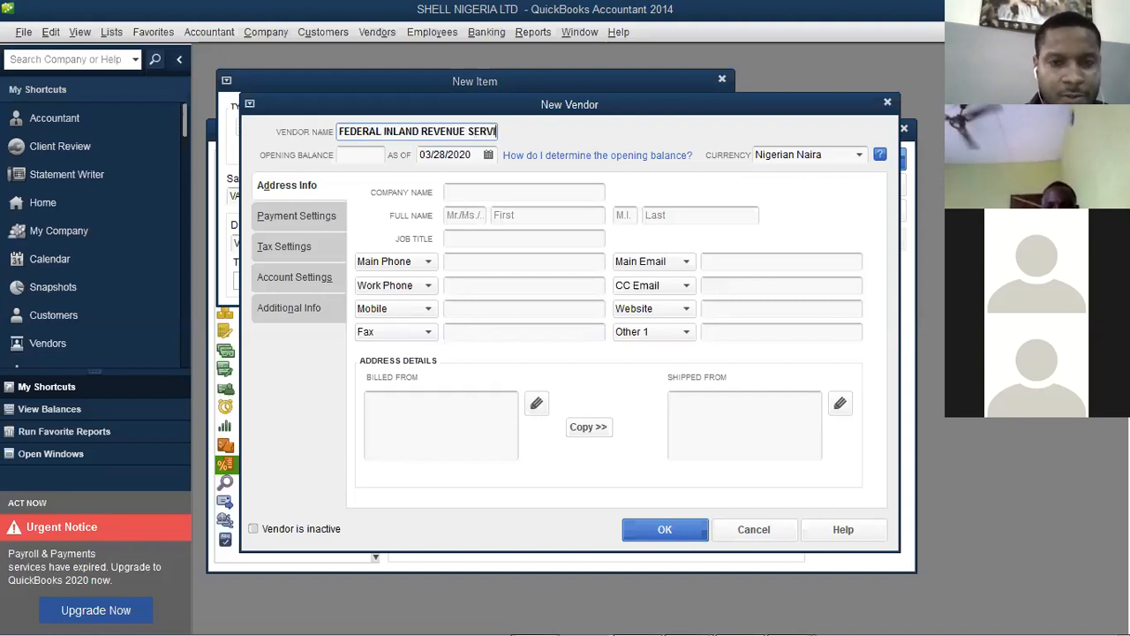
pyautogui.write('CES')
pyautogui.press('BackSpace')
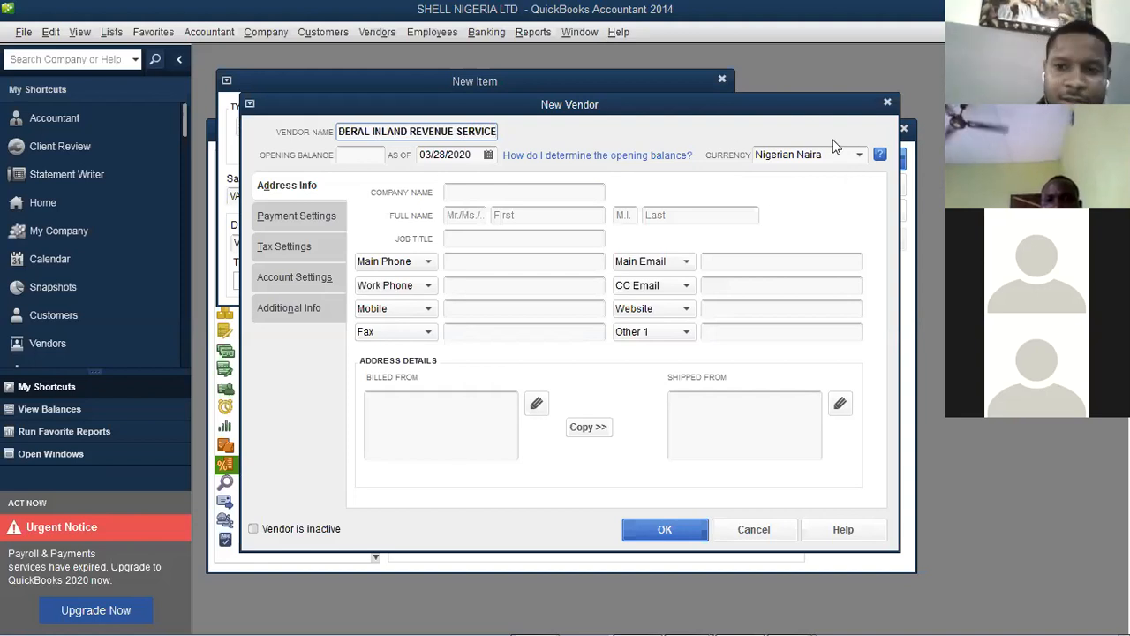
pyautogui.click(859, 156)
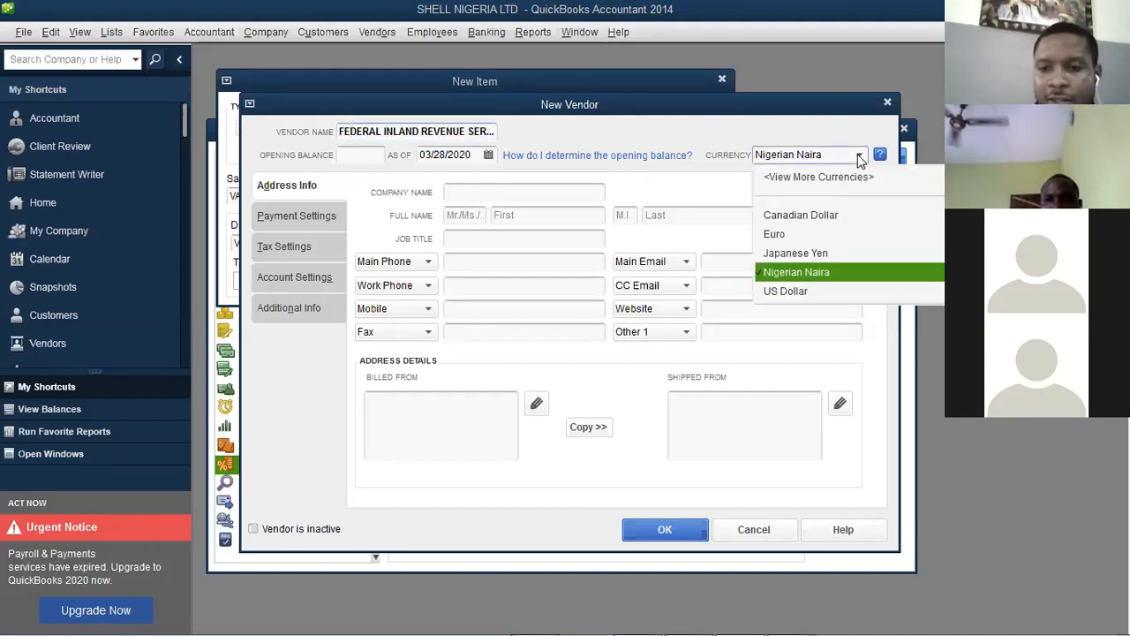
pyautogui.click(859, 155)
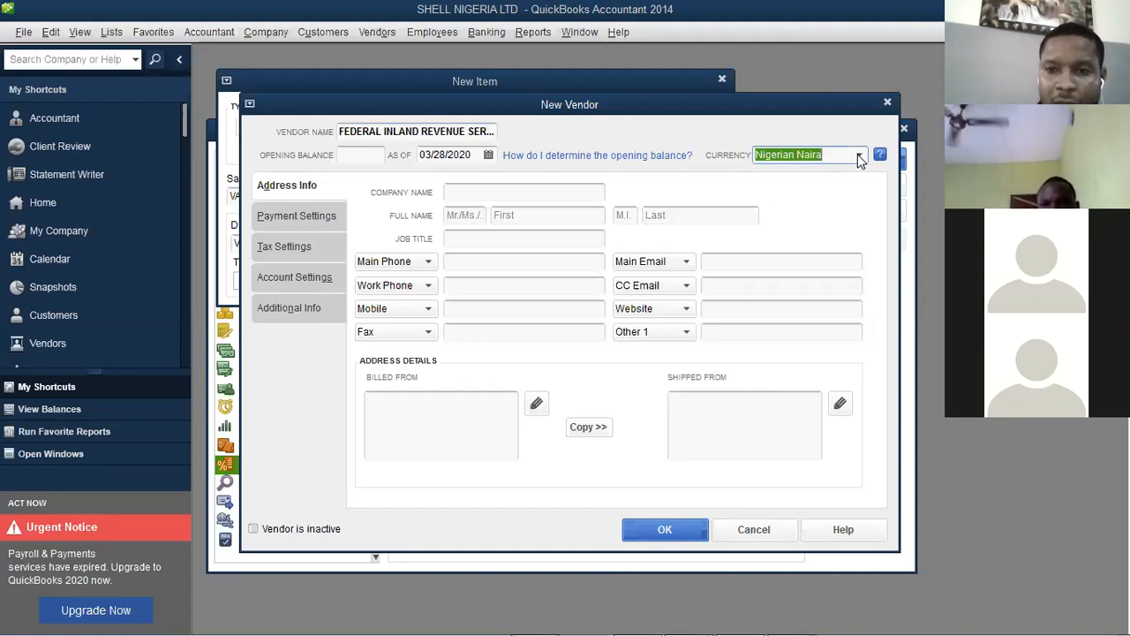
pyautogui.click(860, 155)
pyautogui.click(859, 156)
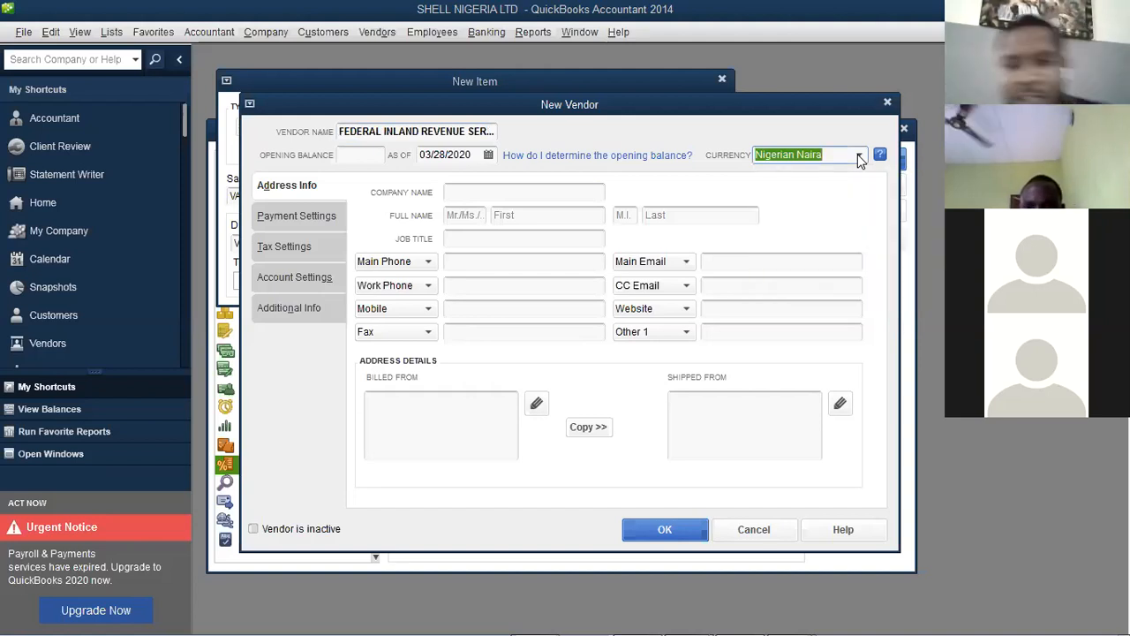
pyautogui.click(658, 530)
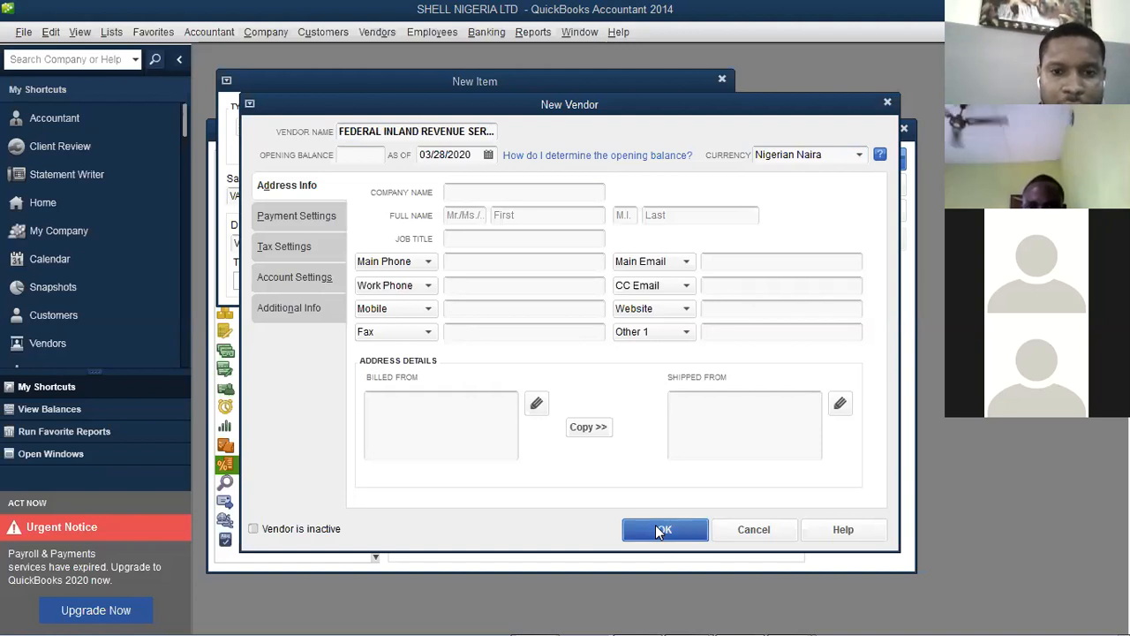
pyautogui.click(658, 529)
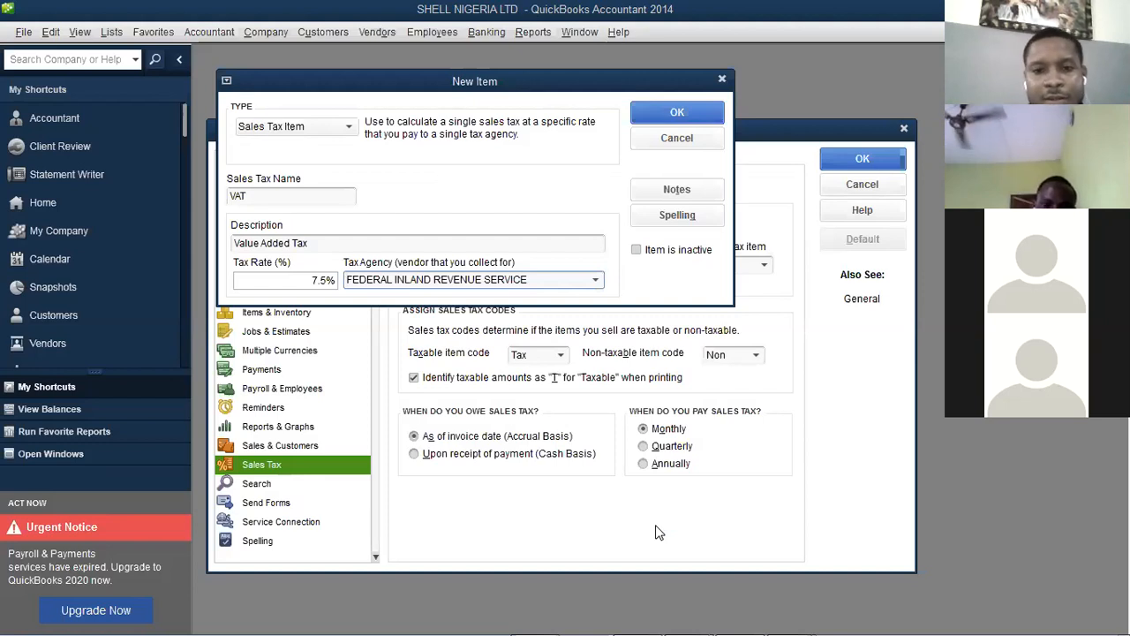
# Try adding a US Dollar vendor 'FIRS- USD' as tax agency, which gets rejected
pyautogui.click(597, 280)
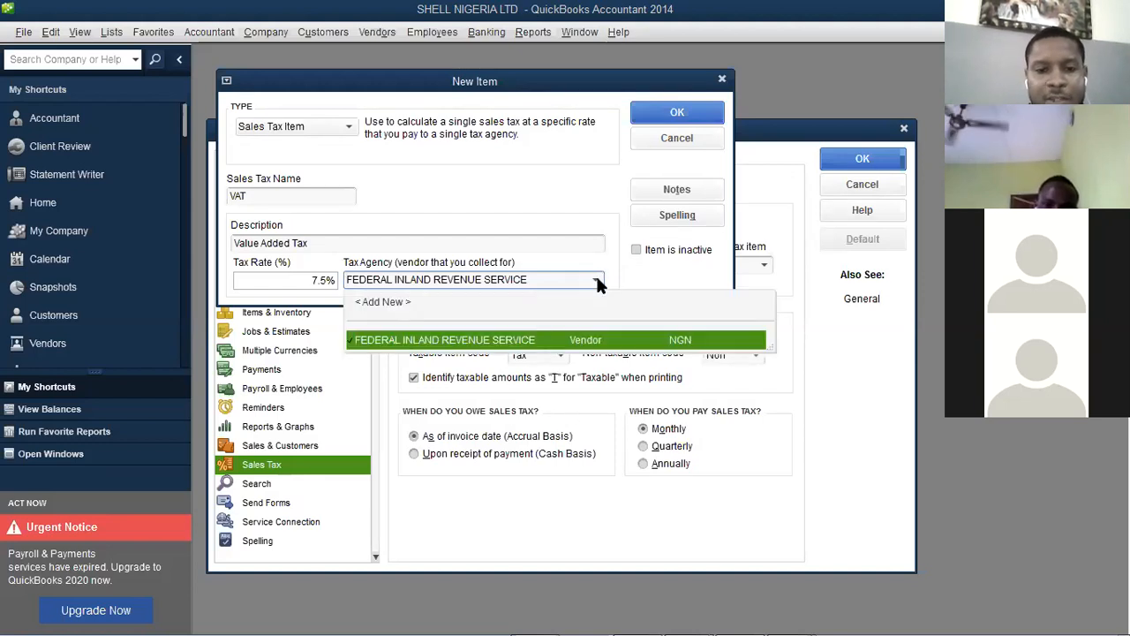
pyautogui.click(384, 304)
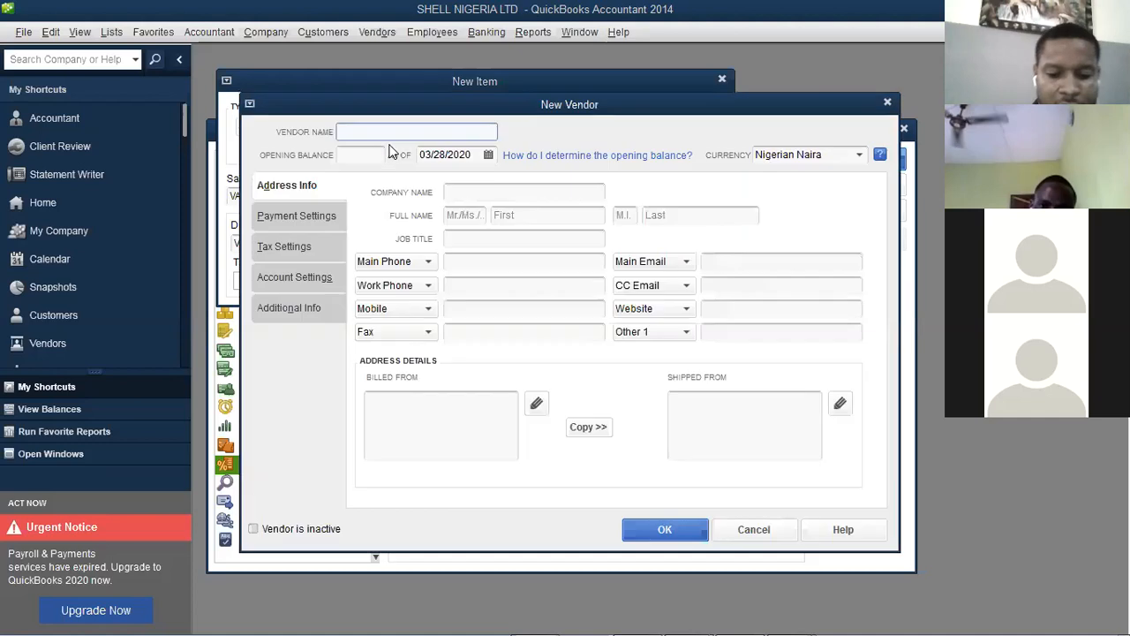
pyautogui.write('FIRS')
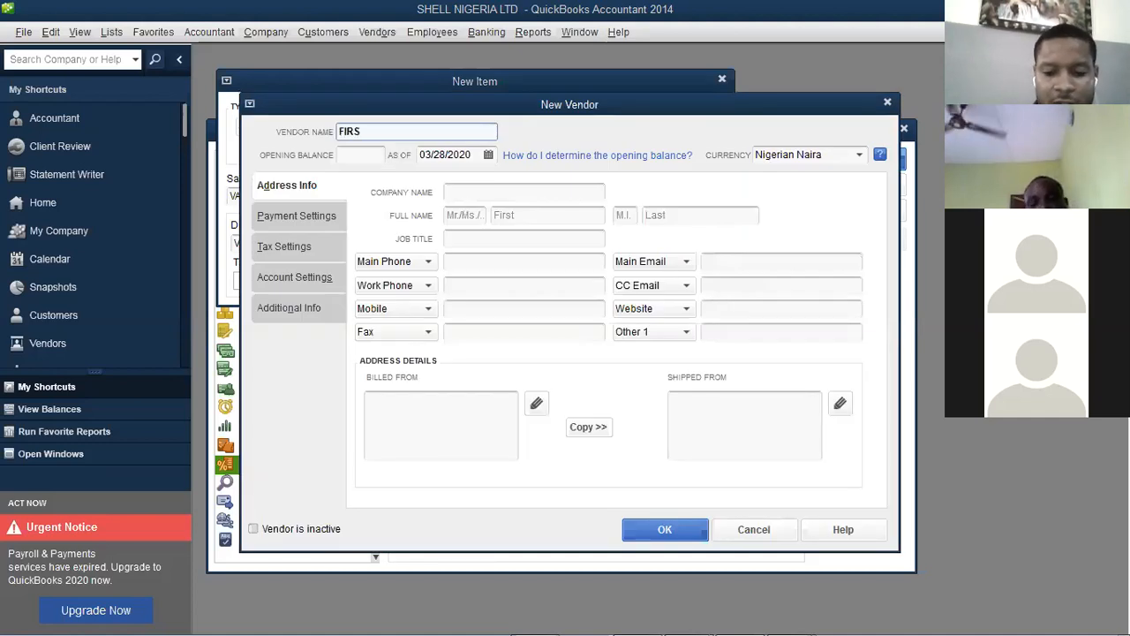
pyautogui.write('- USD')
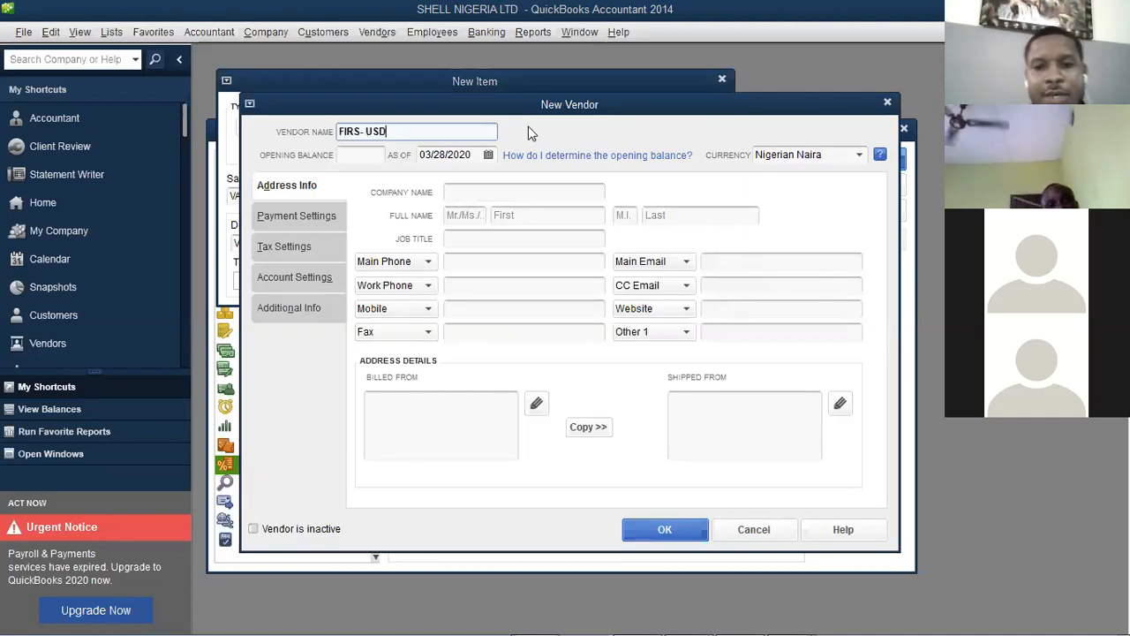
pyautogui.click(860, 156)
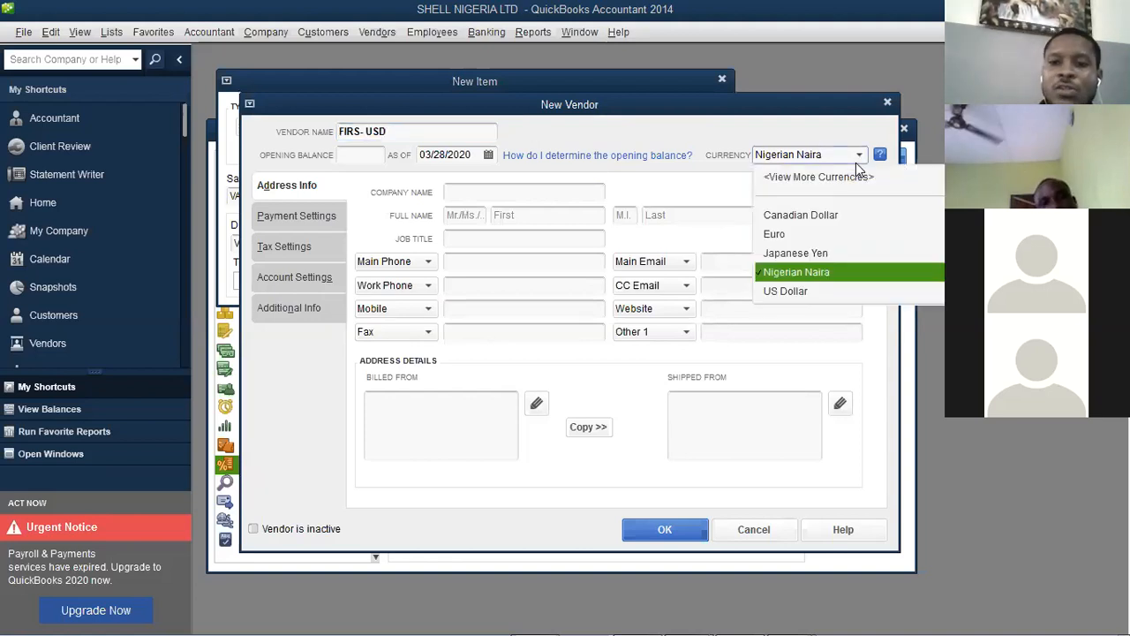
pyautogui.click(811, 290)
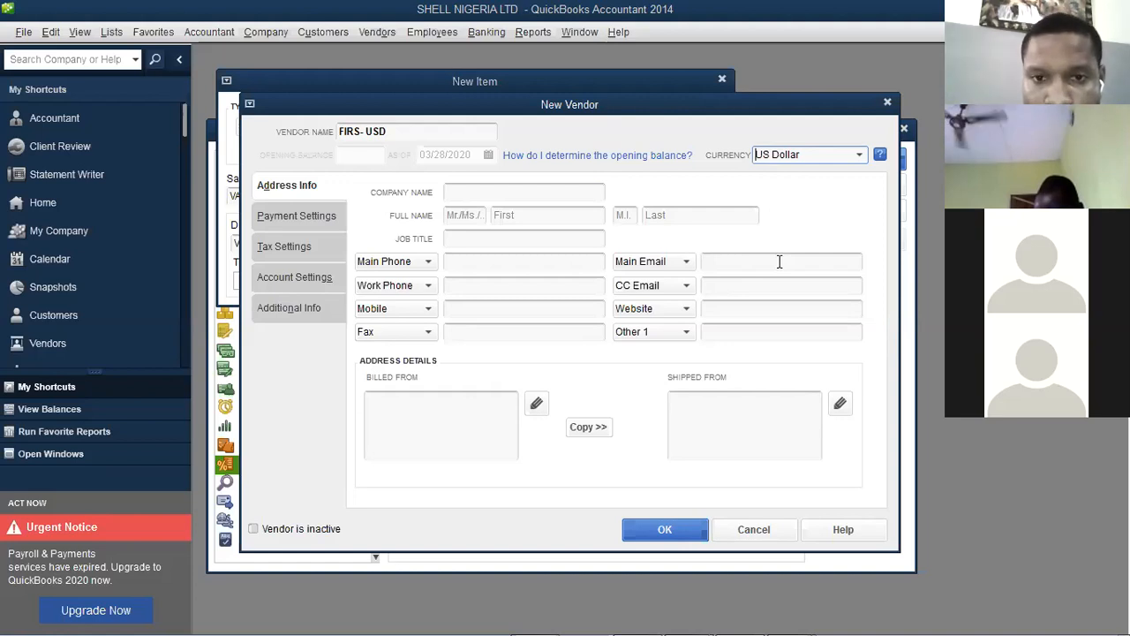
pyautogui.click(665, 530)
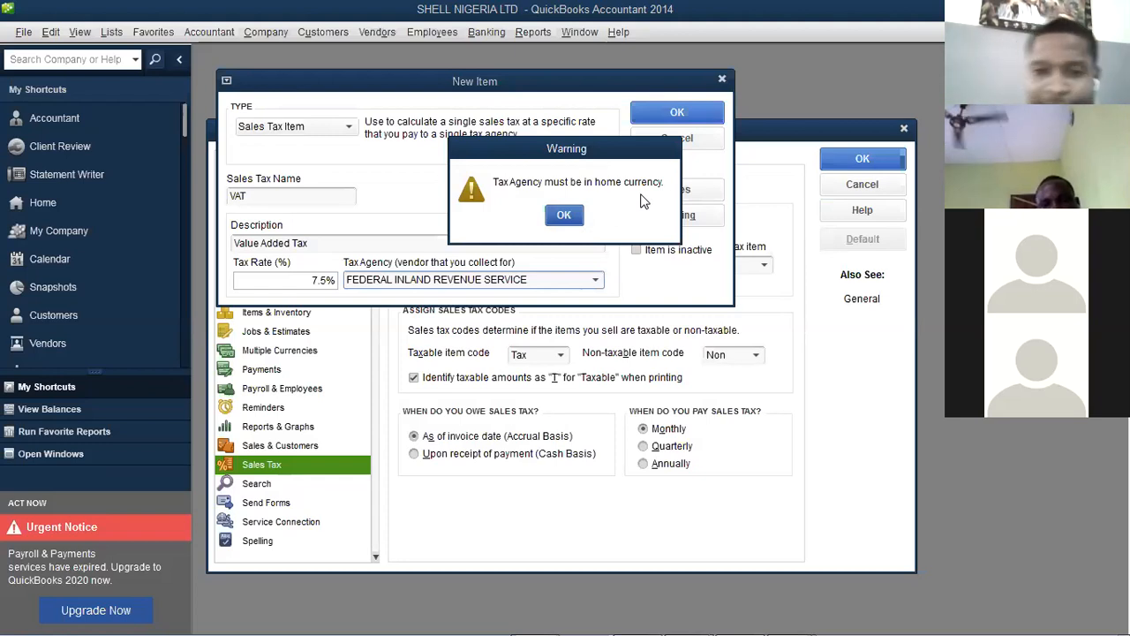
# Dismiss the home currency warning and save the VAT item for FEDERAL INLAND REVENUE SERVICE
pyautogui.click(564, 218)
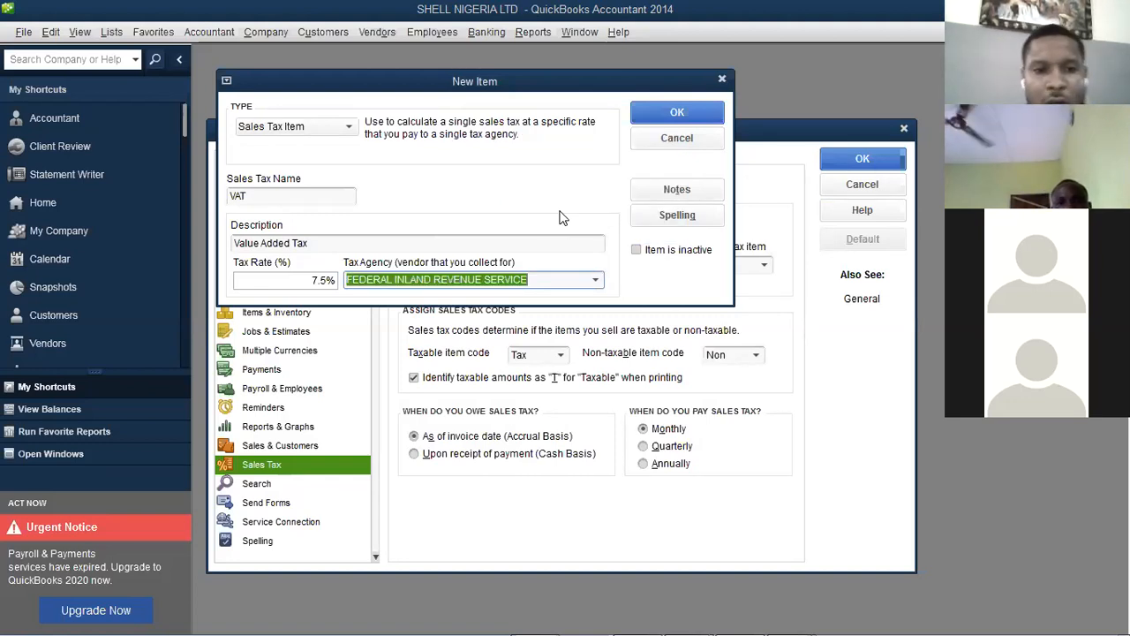
pyautogui.click(651, 117)
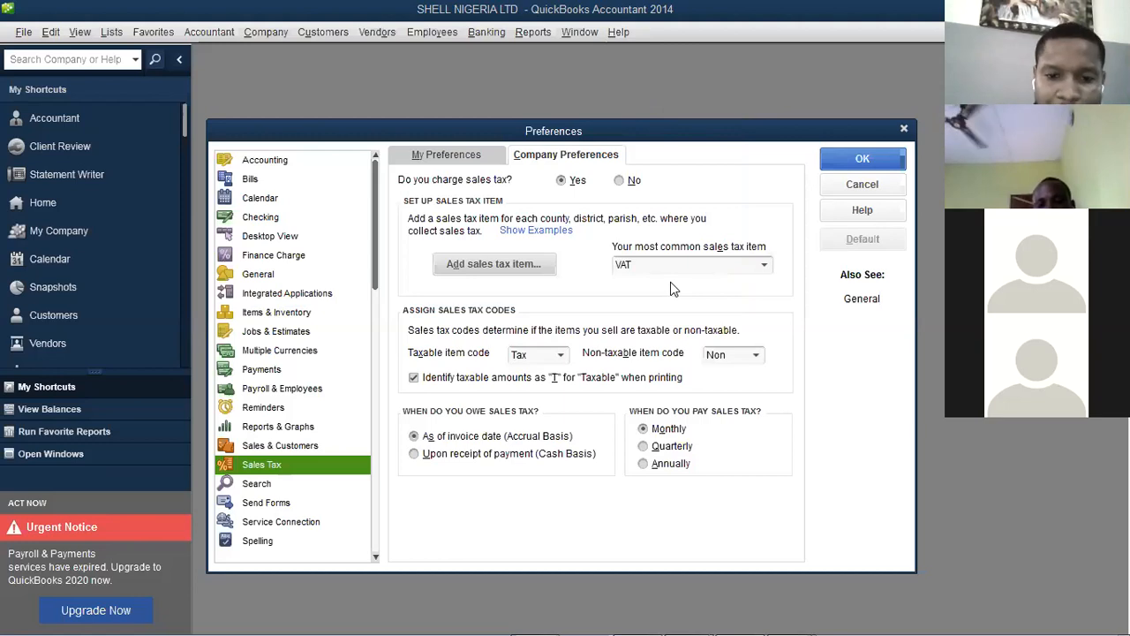
# Save the sales tax preferences so existing customers become taxable but existing inventory parts stay non-taxable
pyautogui.click(862, 166)
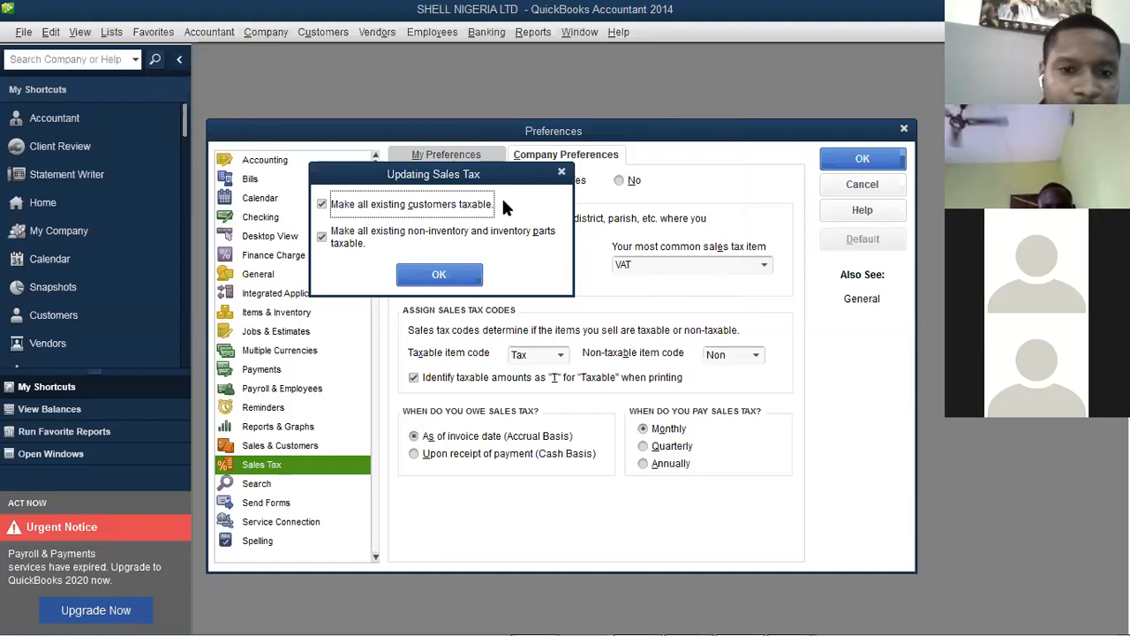
pyautogui.click(324, 240)
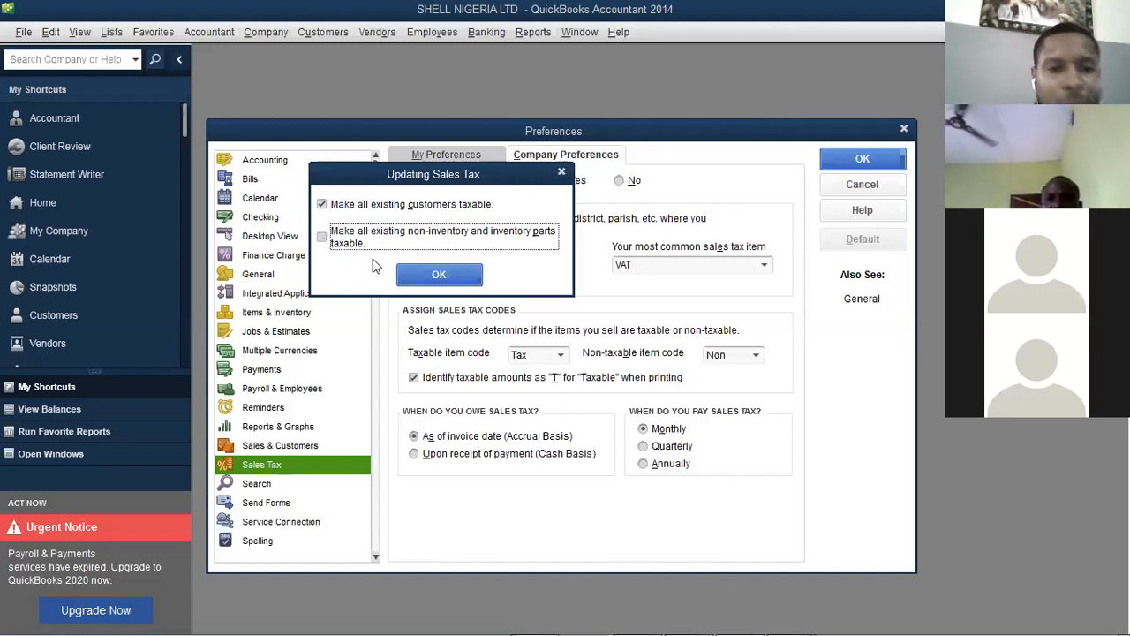
pyautogui.click(420, 275)
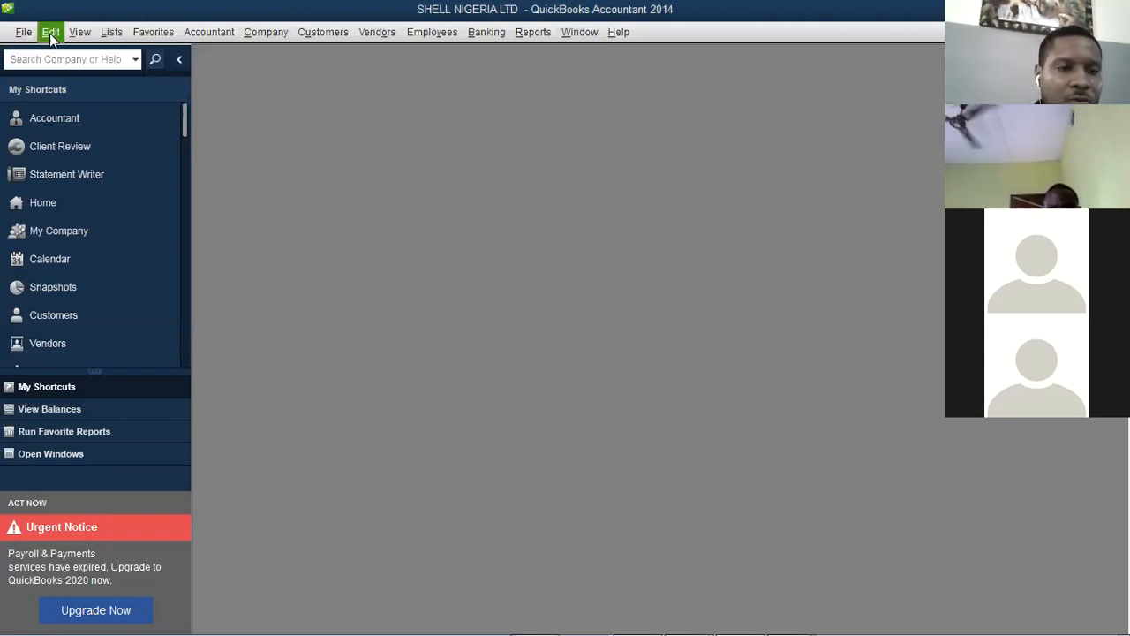
pyautogui.click(49, 32)
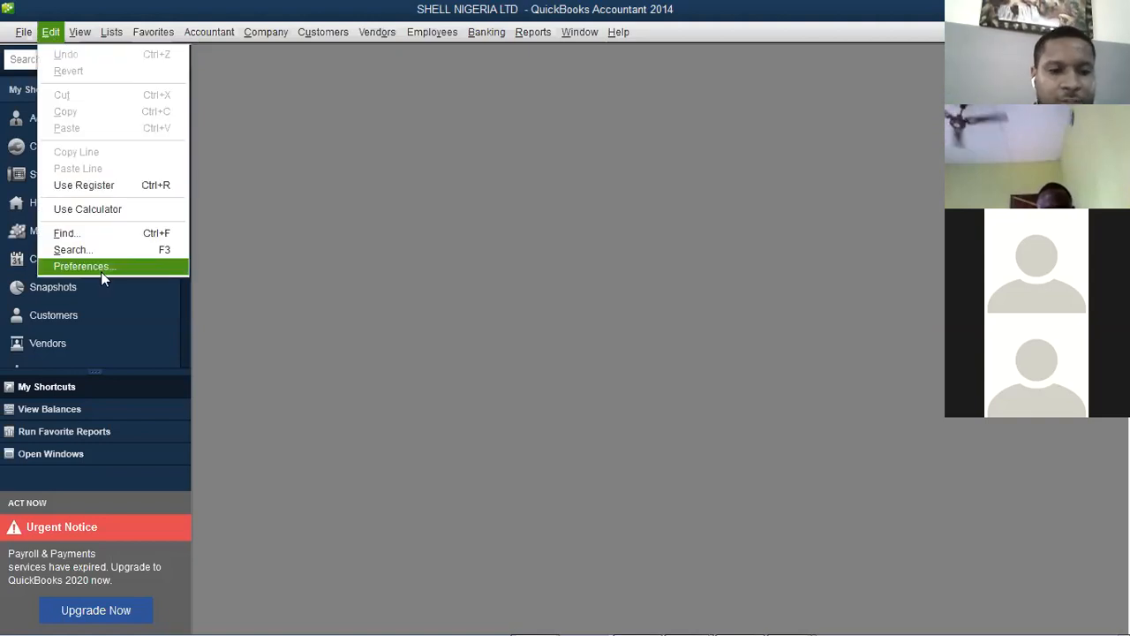
# Review the Search, Send Forms and Service Connection preferences, then close Preferences with OK
pyautogui.click(101, 270)
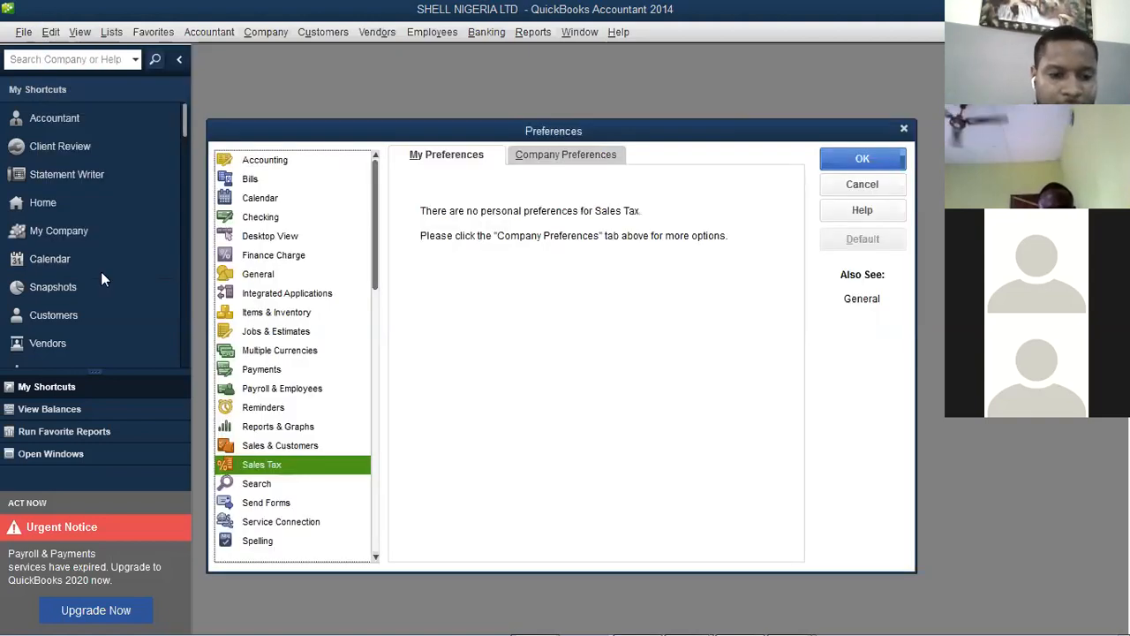
pyautogui.click(265, 489)
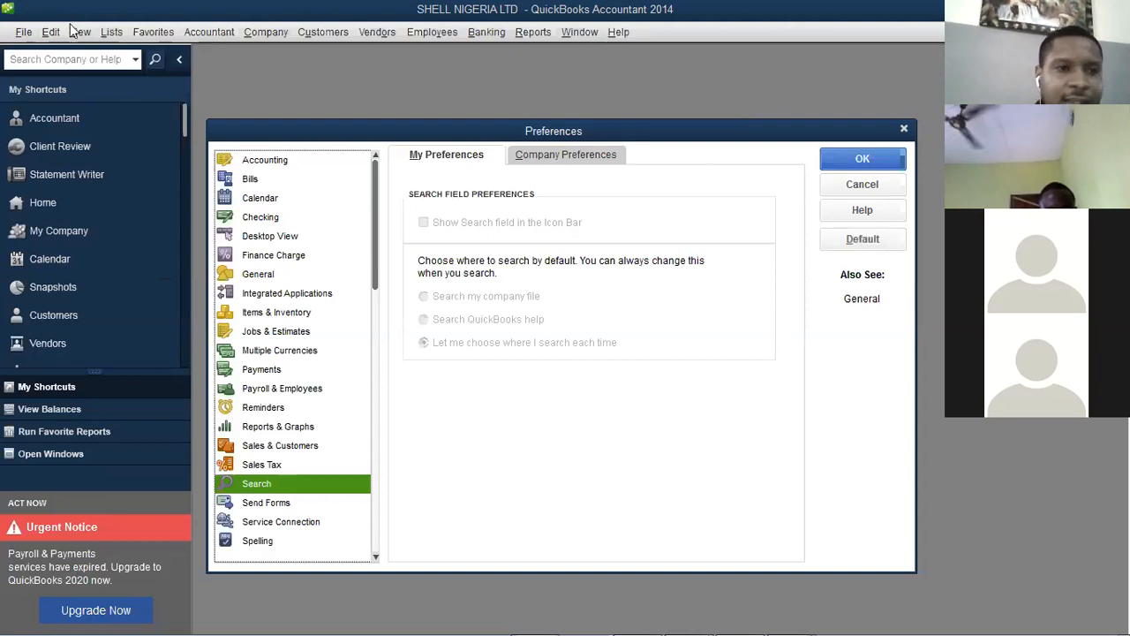
pyautogui.click(263, 503)
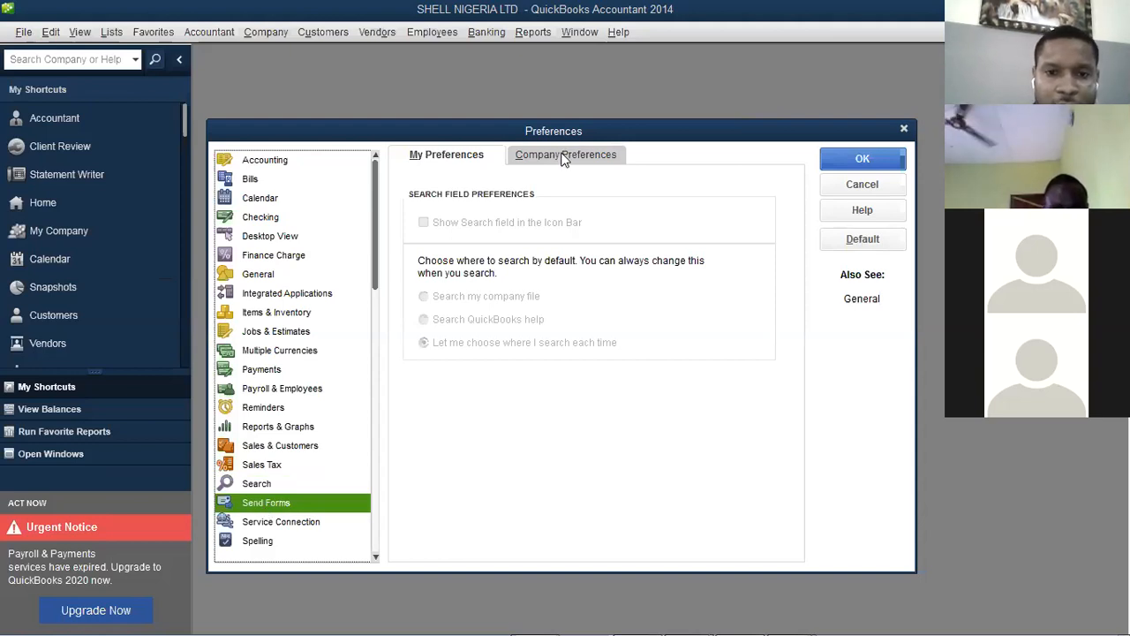
pyautogui.click(473, 157)
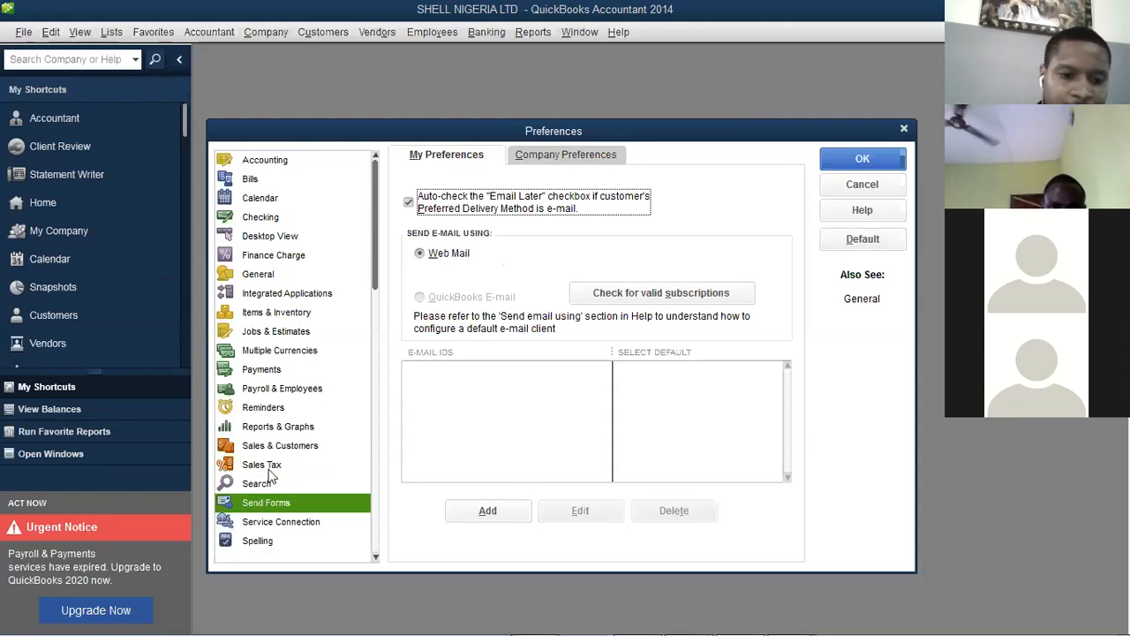
pyautogui.click(283, 522)
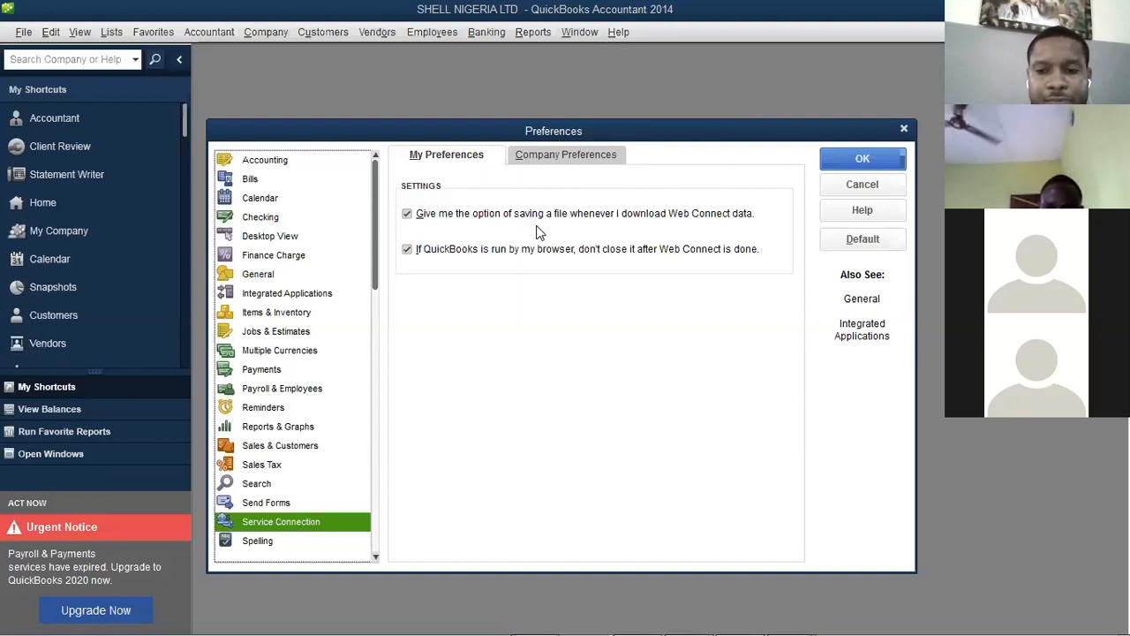
pyautogui.click(858, 162)
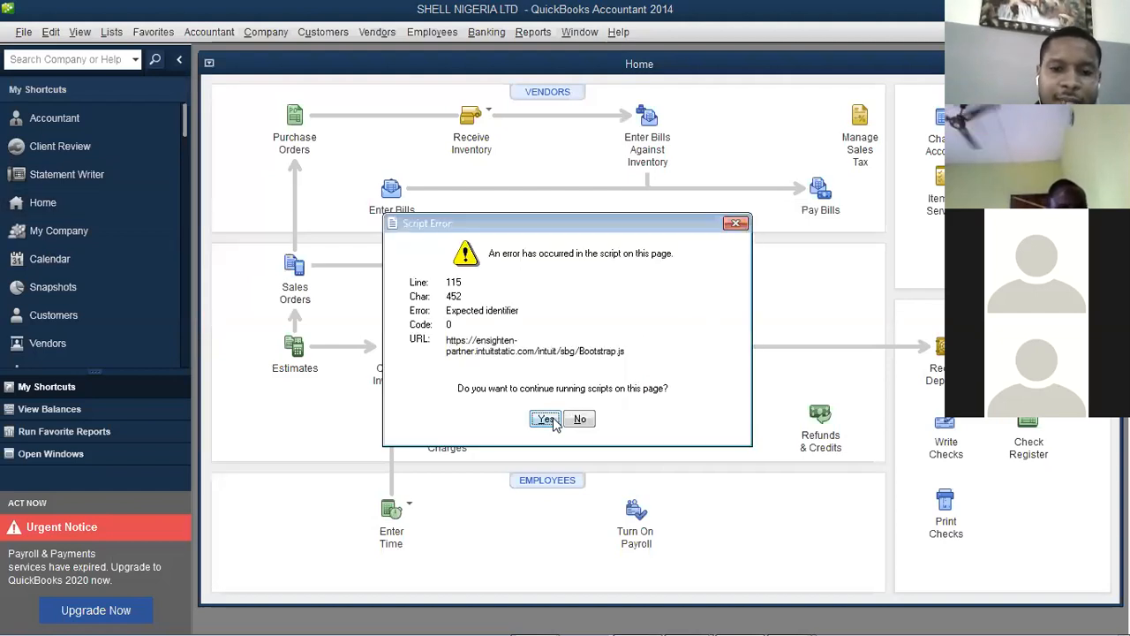
# Continue past the script error, launch the calculator from the Edit menu, and browse the View menu
pyautogui.click(546, 419)
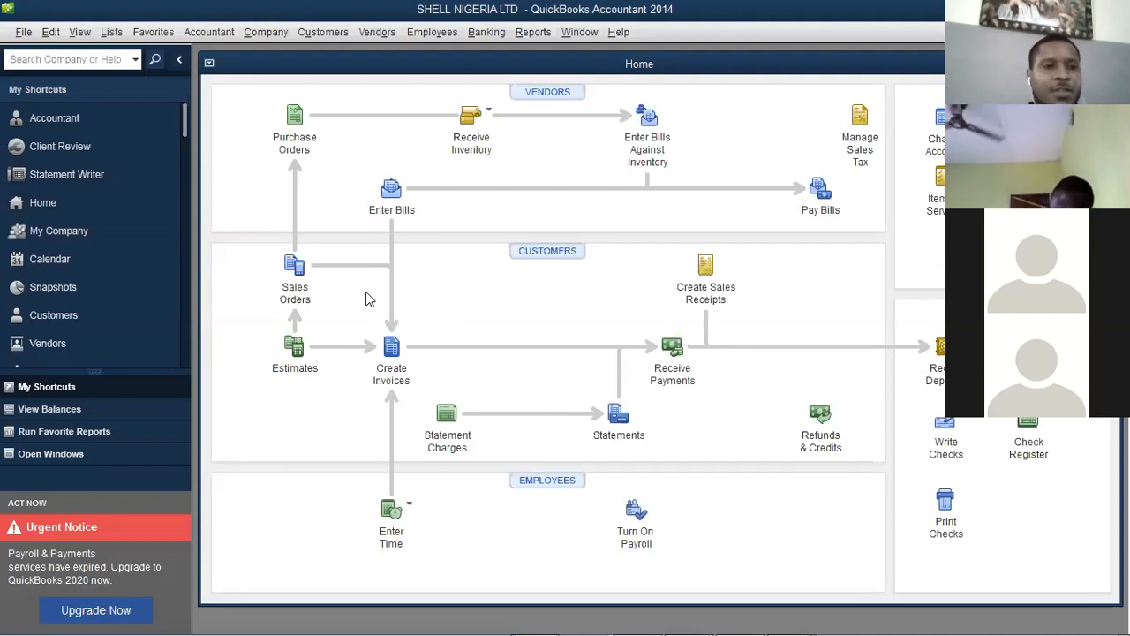
pyautogui.click(51, 32)
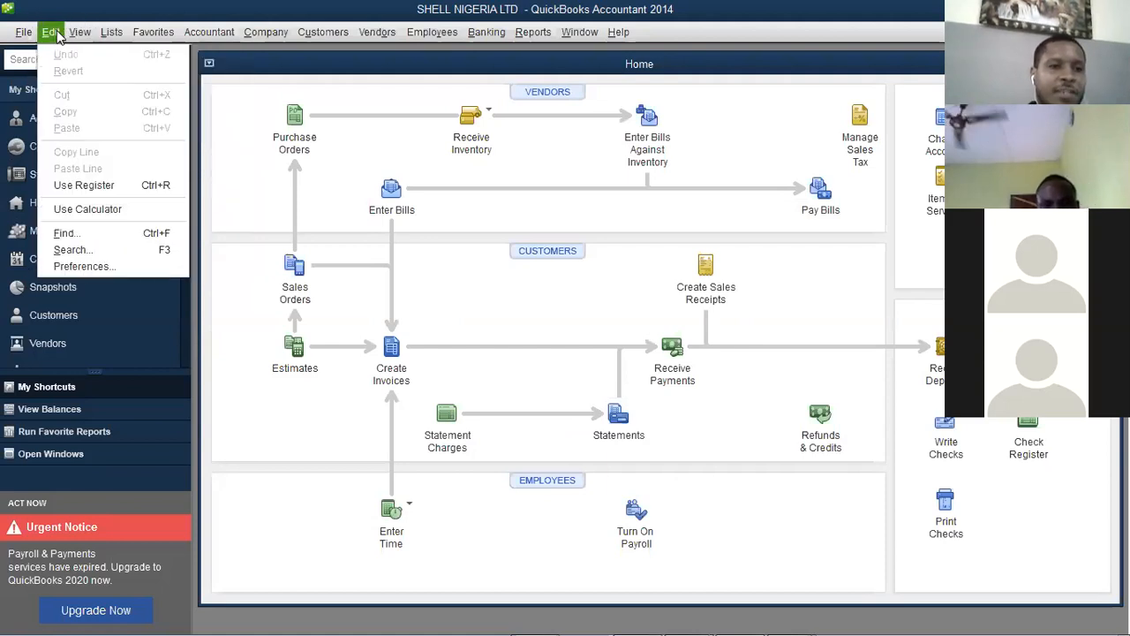
pyautogui.click(112, 212)
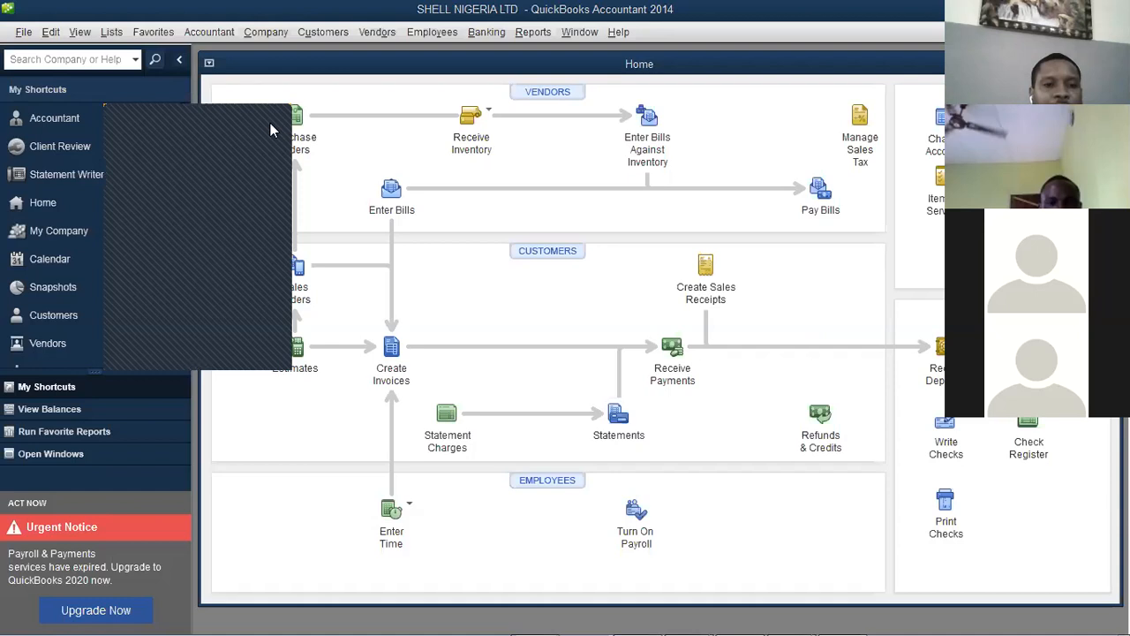
pyautogui.click(50, 32)
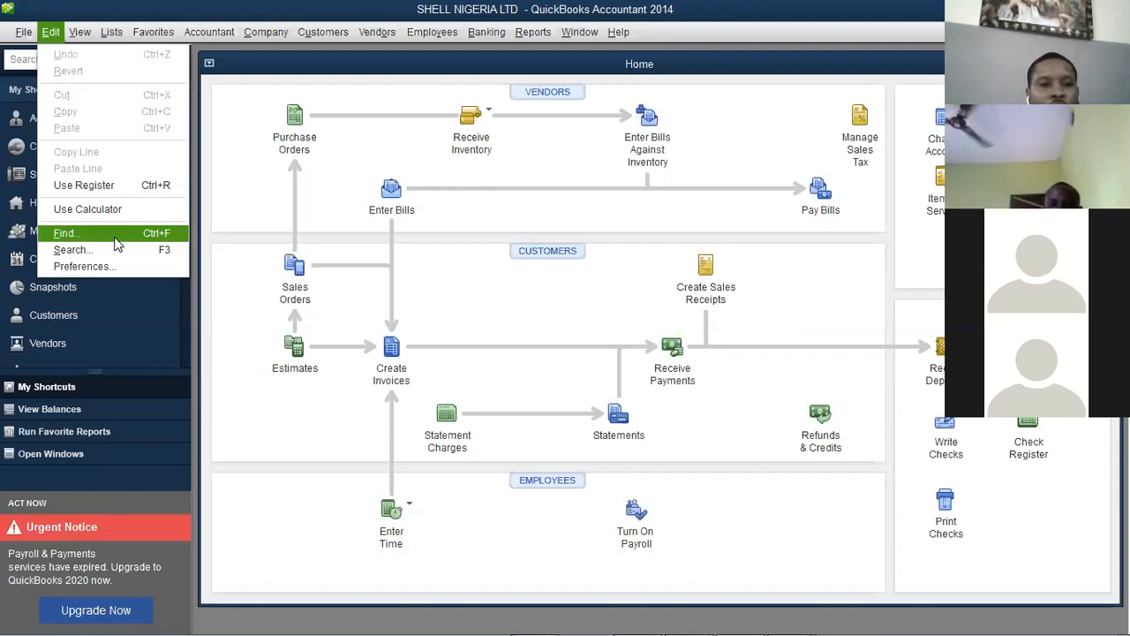
pyautogui.moveTo(89, 33)
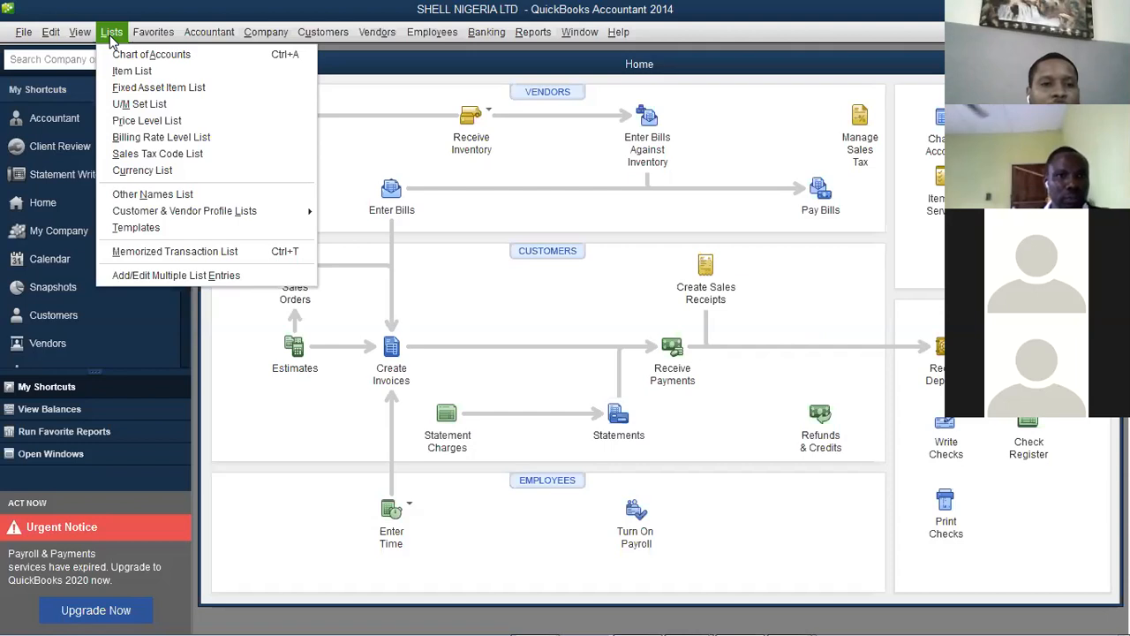
# Browse the Lists, Company and Customers menus, finishing on the Accountant menu
pyautogui.moveTo(187, 38)
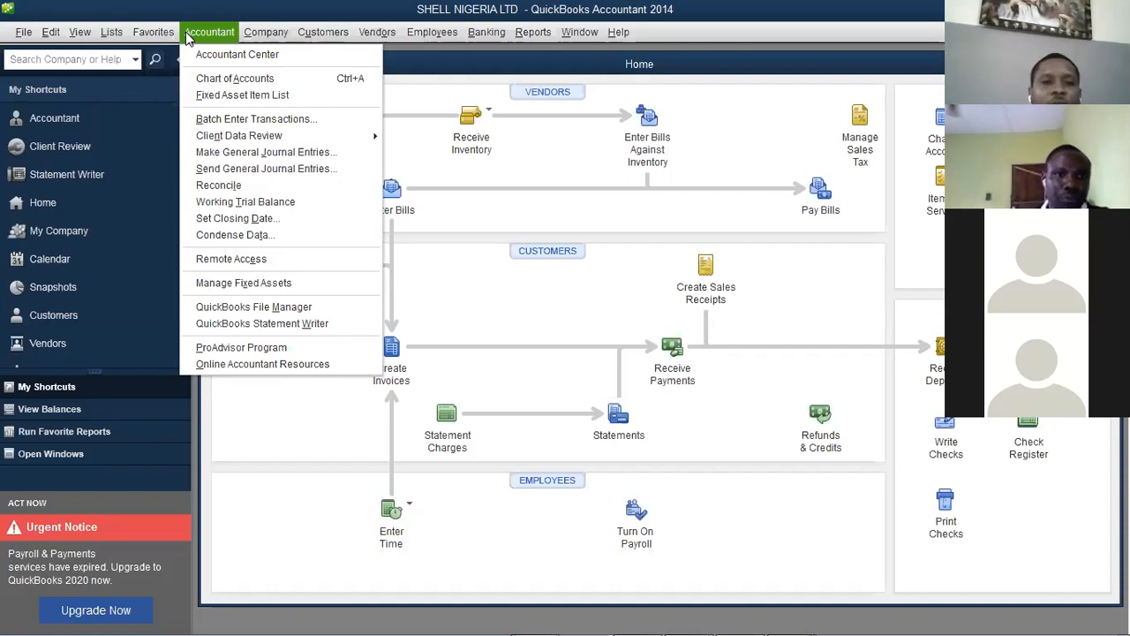
pyautogui.click(265, 34)
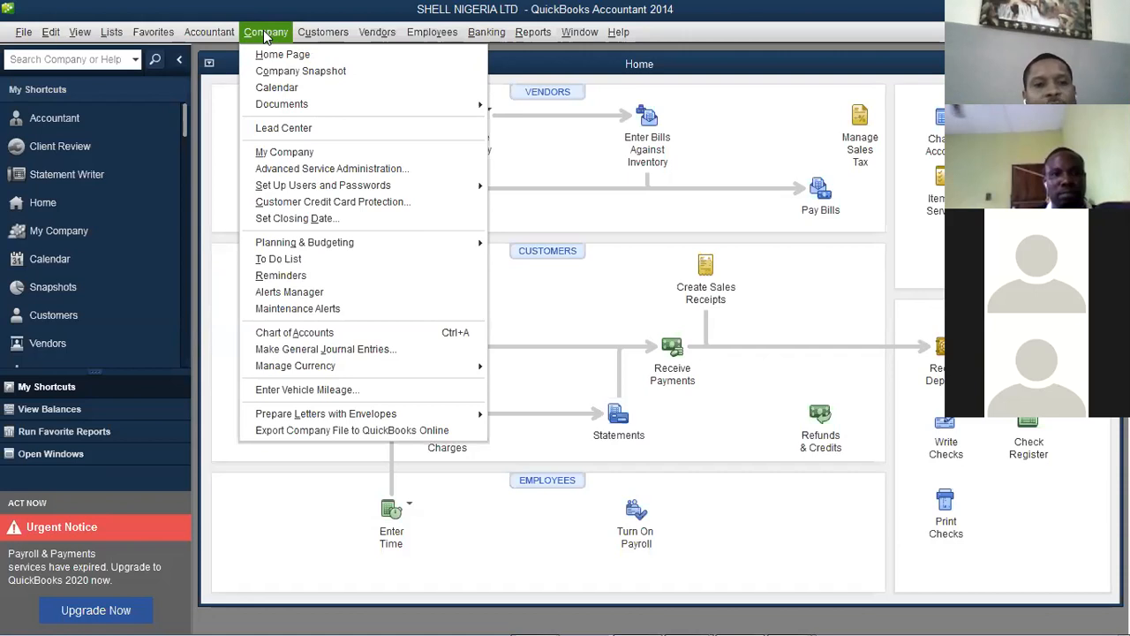
pyautogui.moveTo(324, 32)
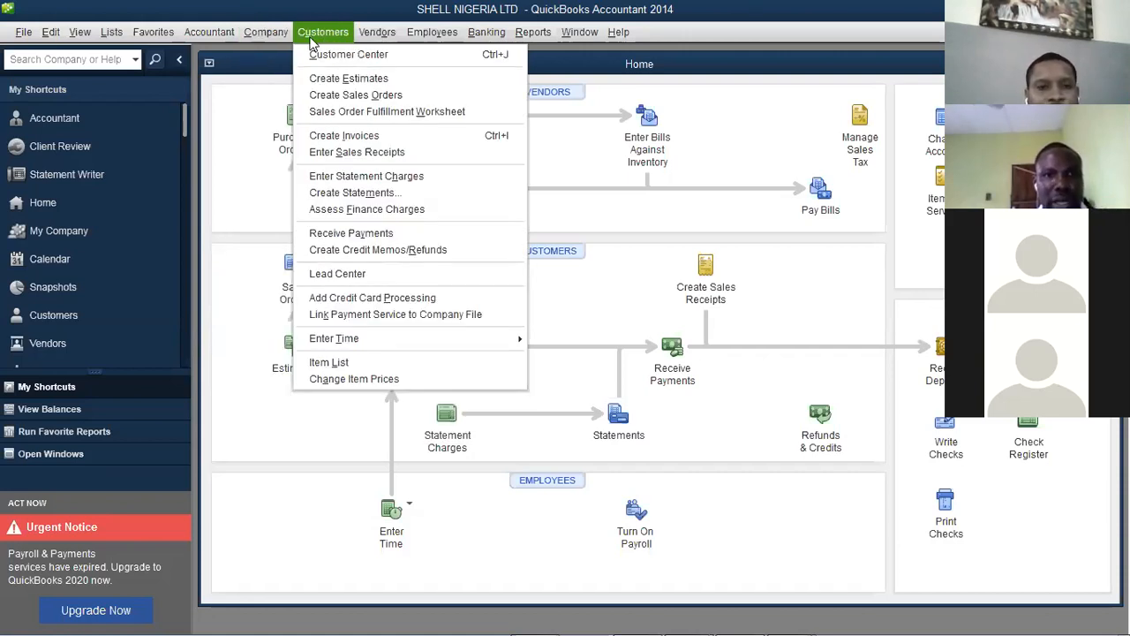
pyautogui.moveTo(223, 34)
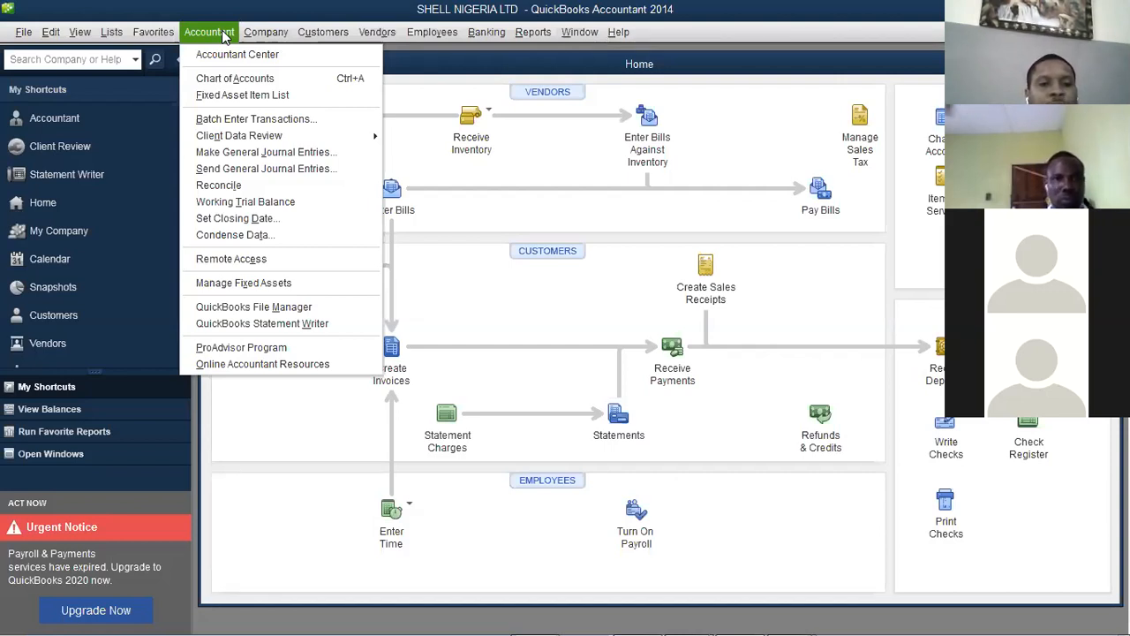
# Revisit the Company and Customers menus, then show the Accountant menu's Client Data Review submenu
pyautogui.moveTo(263, 33)
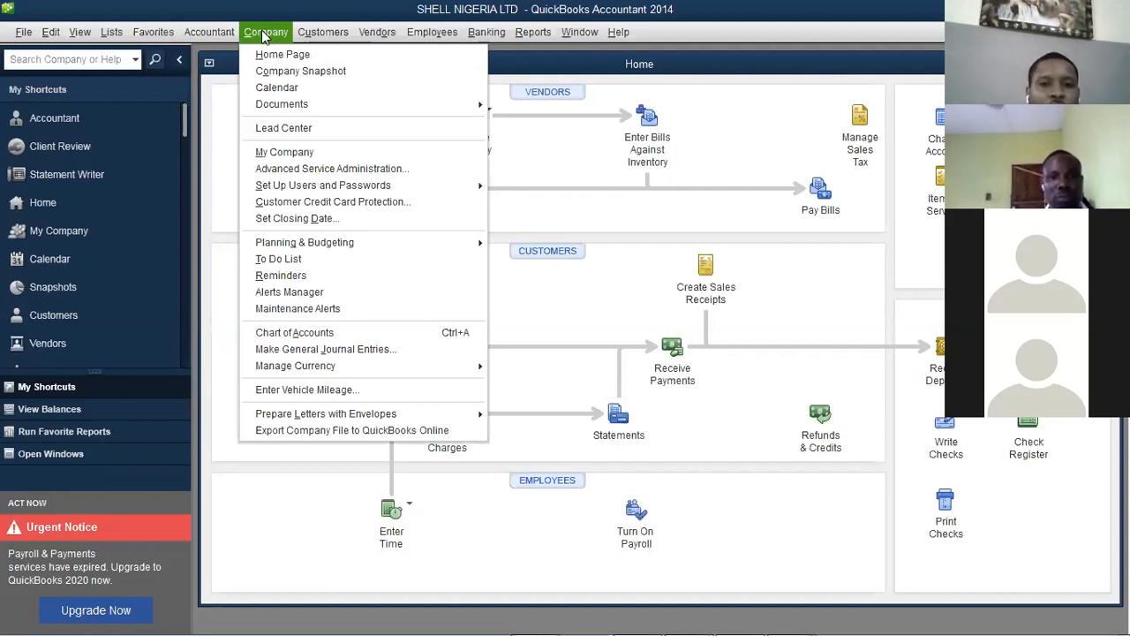
pyautogui.click(265, 32)
pyautogui.click(266, 32)
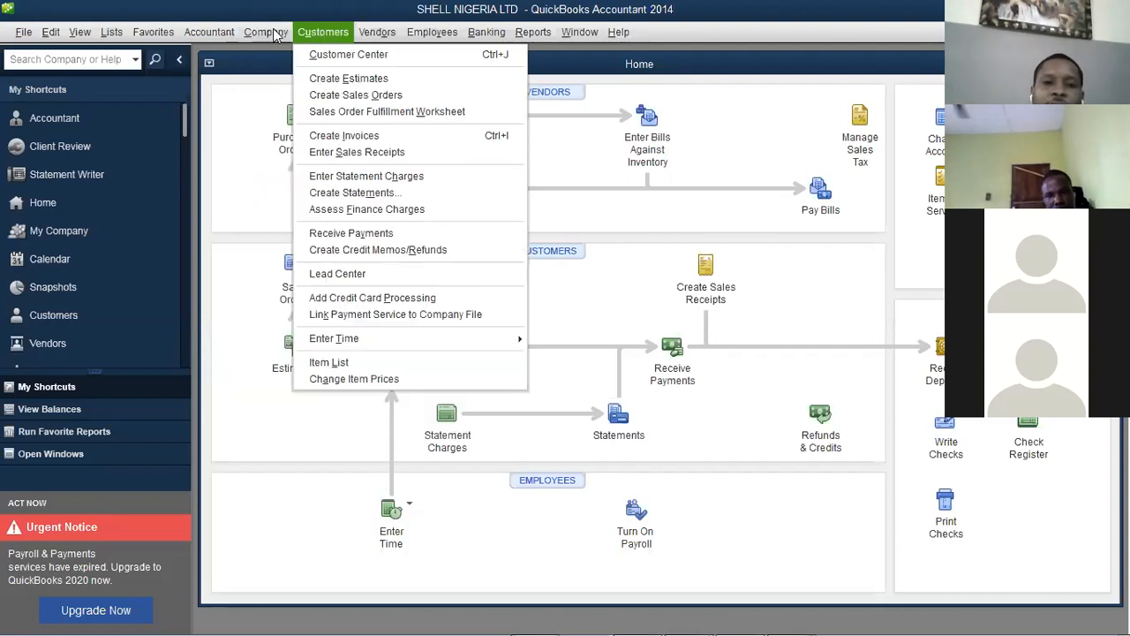
pyautogui.moveTo(278, 33)
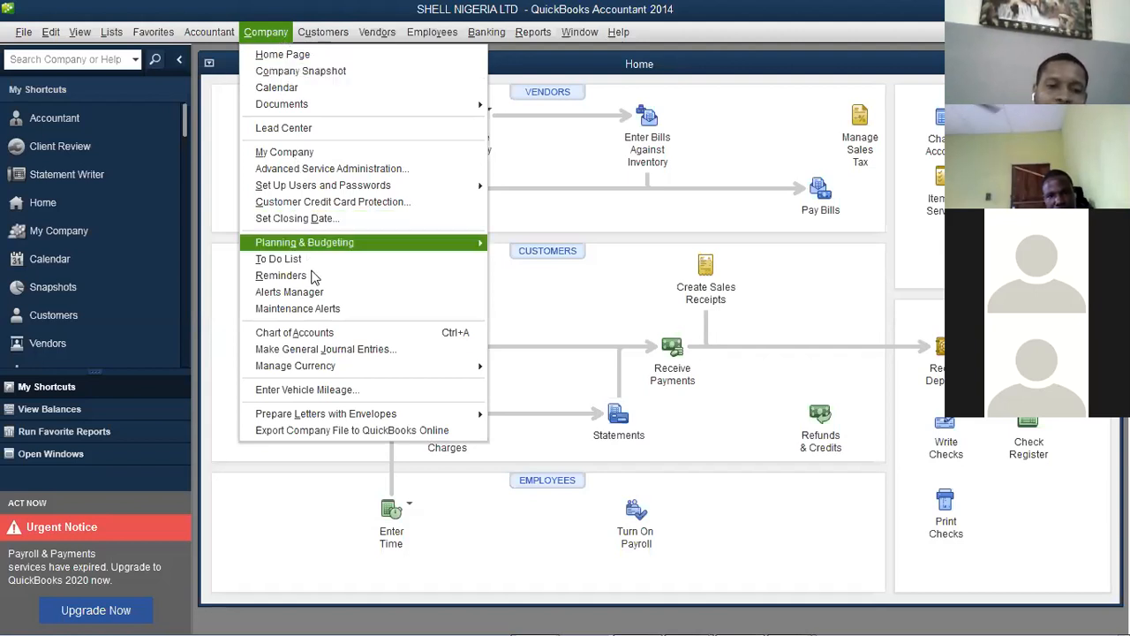
pyautogui.click(220, 38)
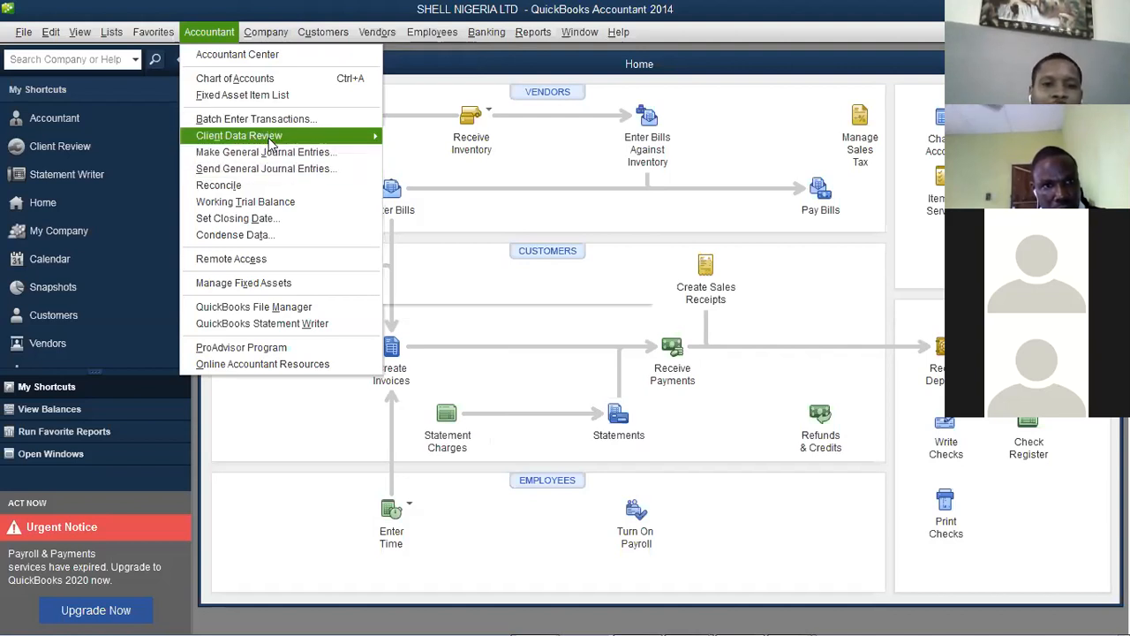
pyautogui.moveTo(269, 138)
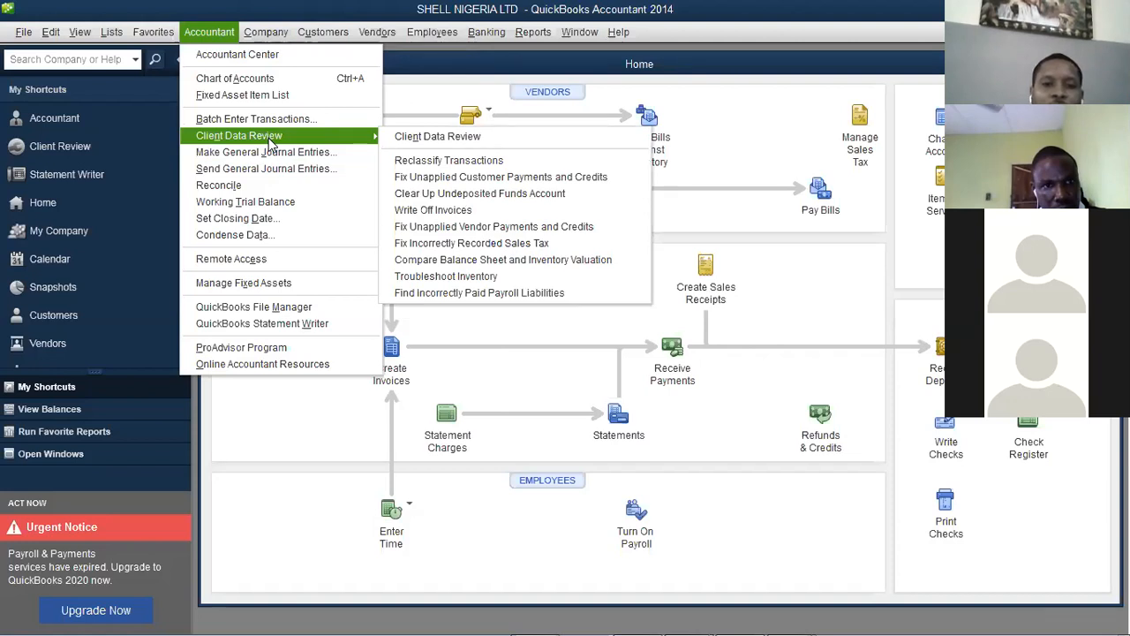
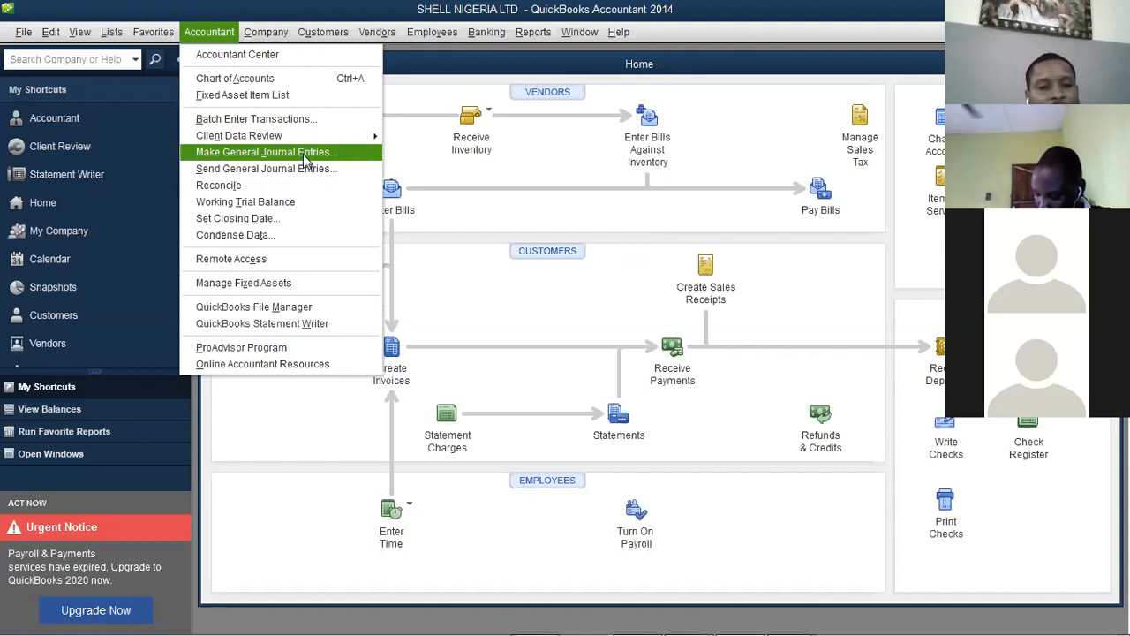
# Review the Condense Data options and cutoff-date calendar, then cancel without condensing anything
pyautogui.click(268, 190)
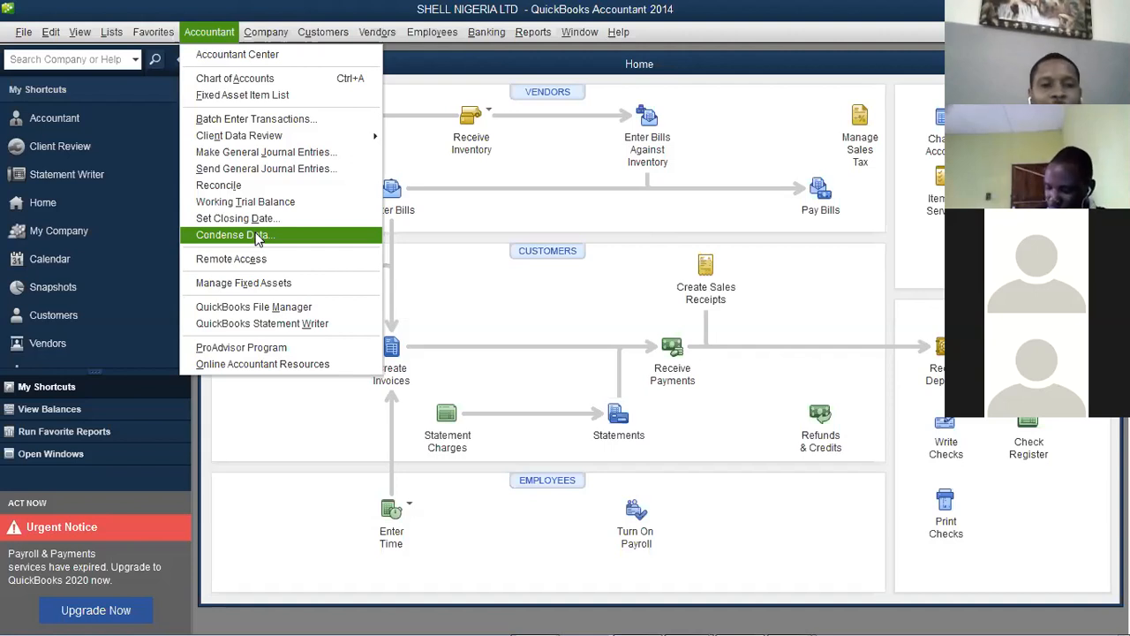
pyautogui.click(257, 239)
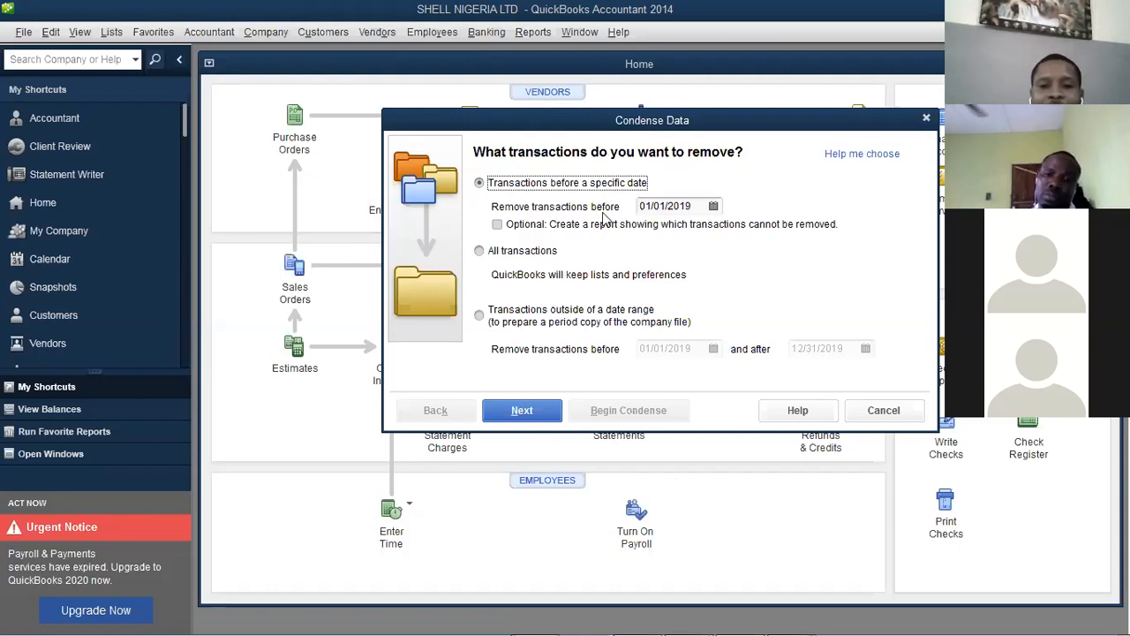
pyautogui.click(713, 207)
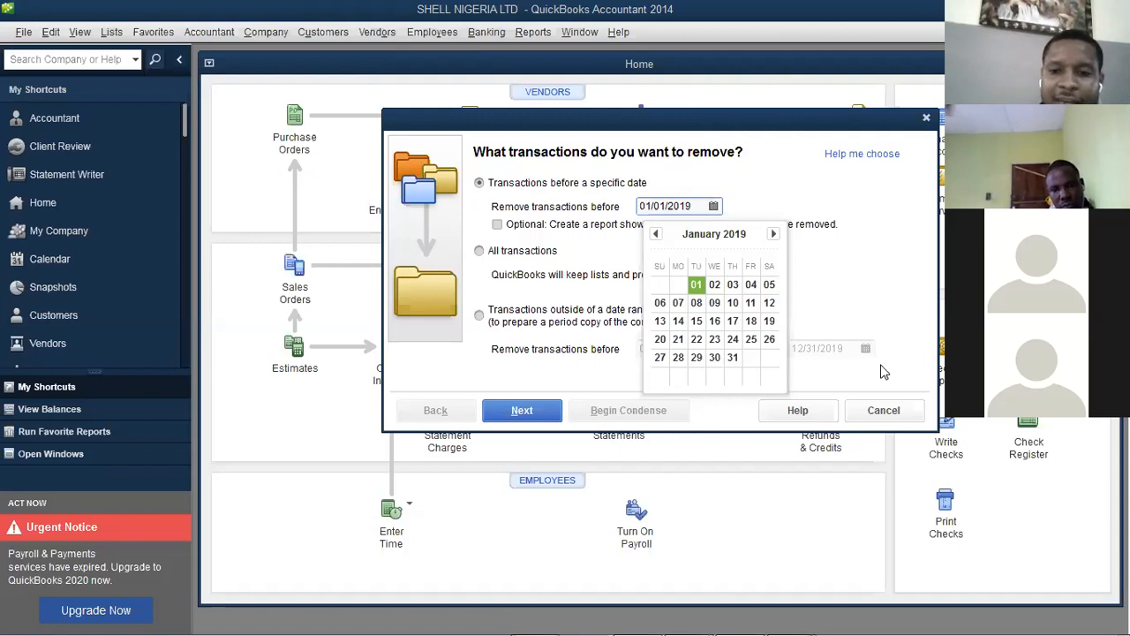
pyautogui.click(900, 419)
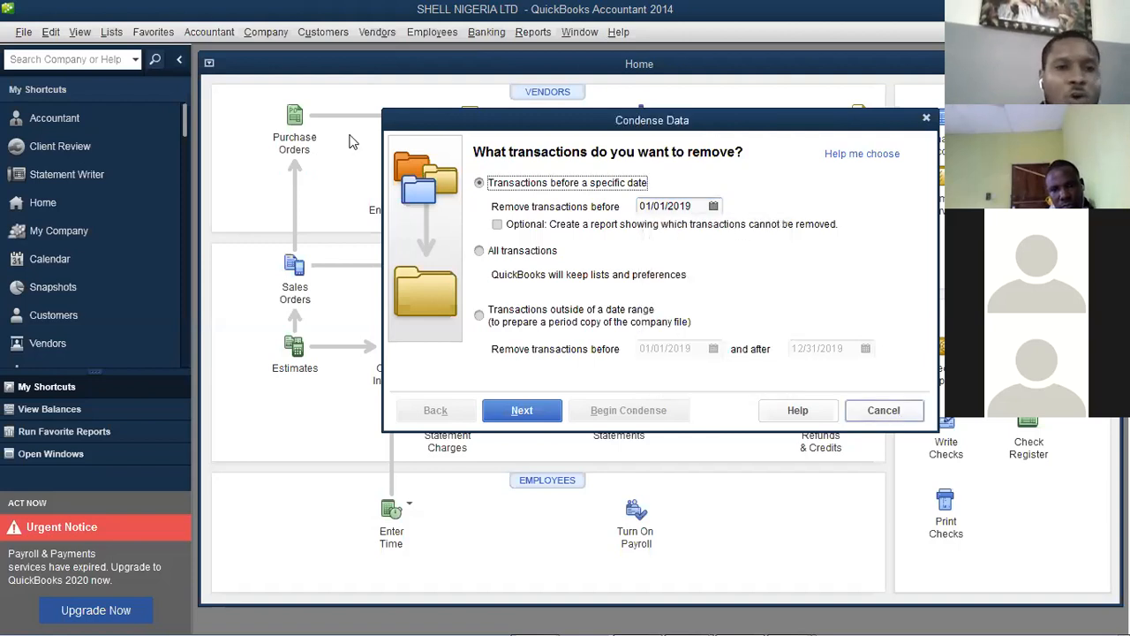
pyautogui.press('Escape')
# Open the Accountant menu to show its list of accountant tools
pyautogui.click(222, 36)
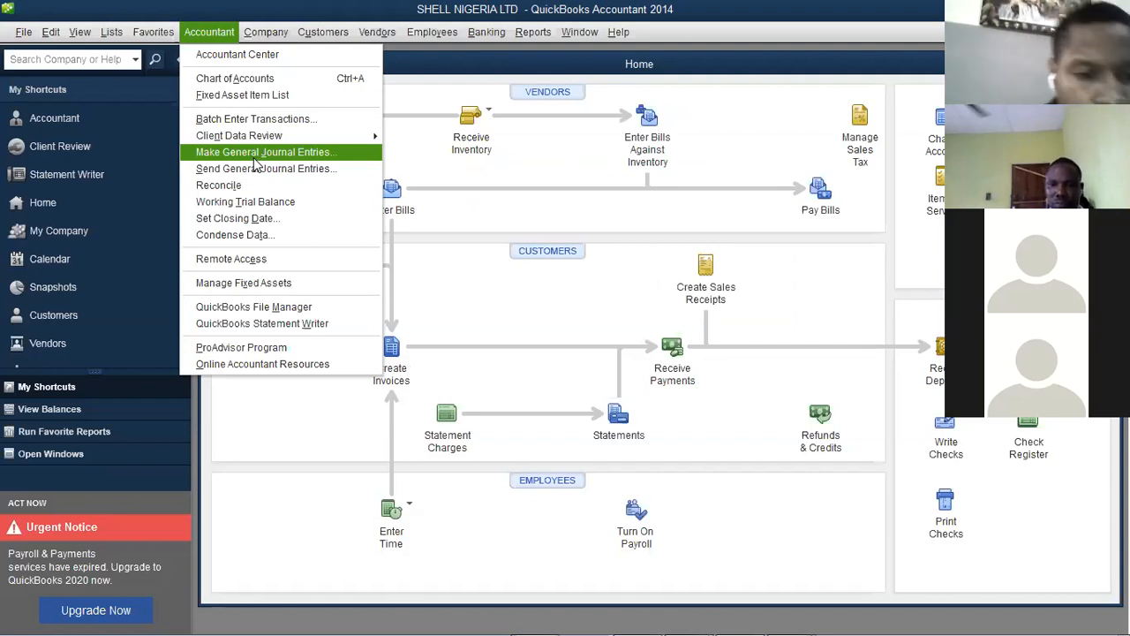
# View the Remote Access for Accountants information page, then close that window
pyautogui.click(267, 260)
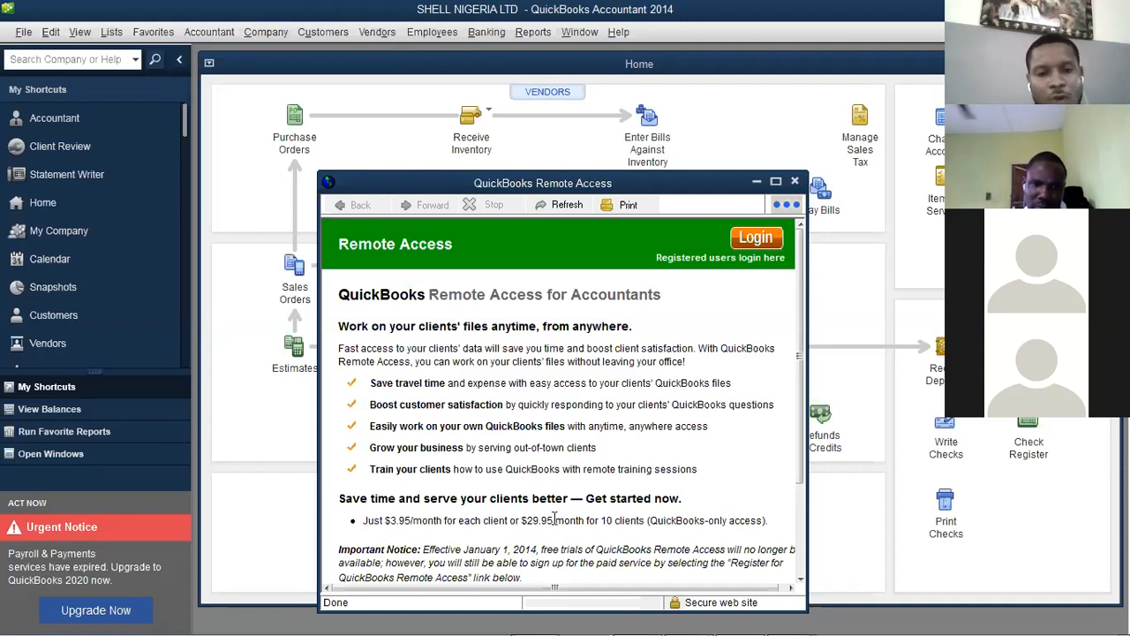
pyautogui.click(795, 183)
pyautogui.click(795, 182)
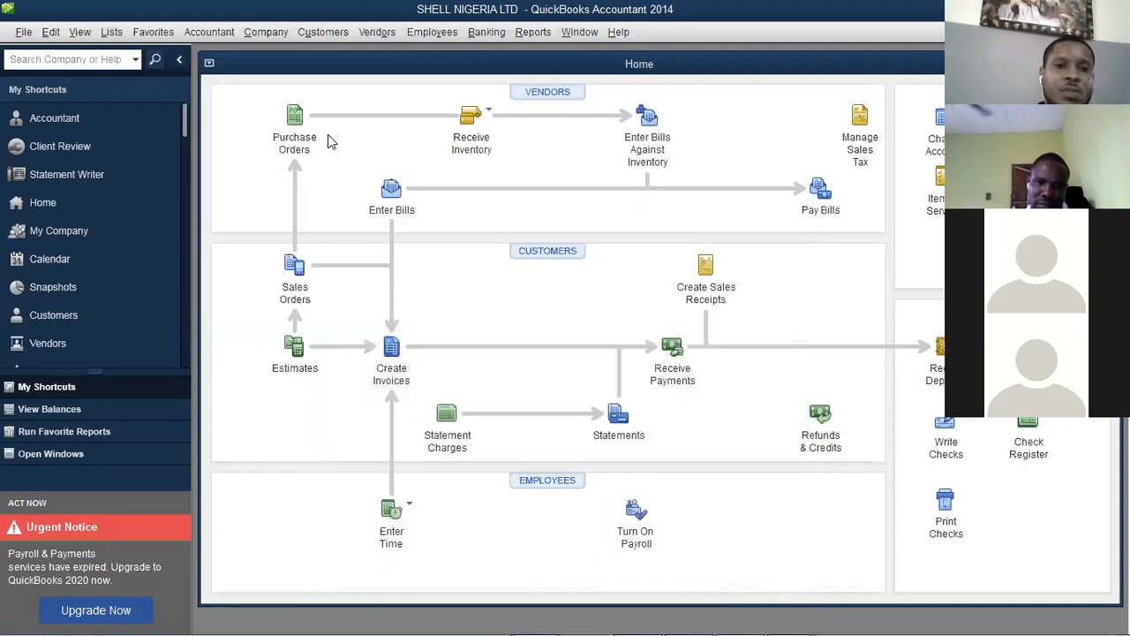
# Relaunch Remote Access from the Accountant menu, then launch the QuickBooks File Manager
pyautogui.click(217, 31)
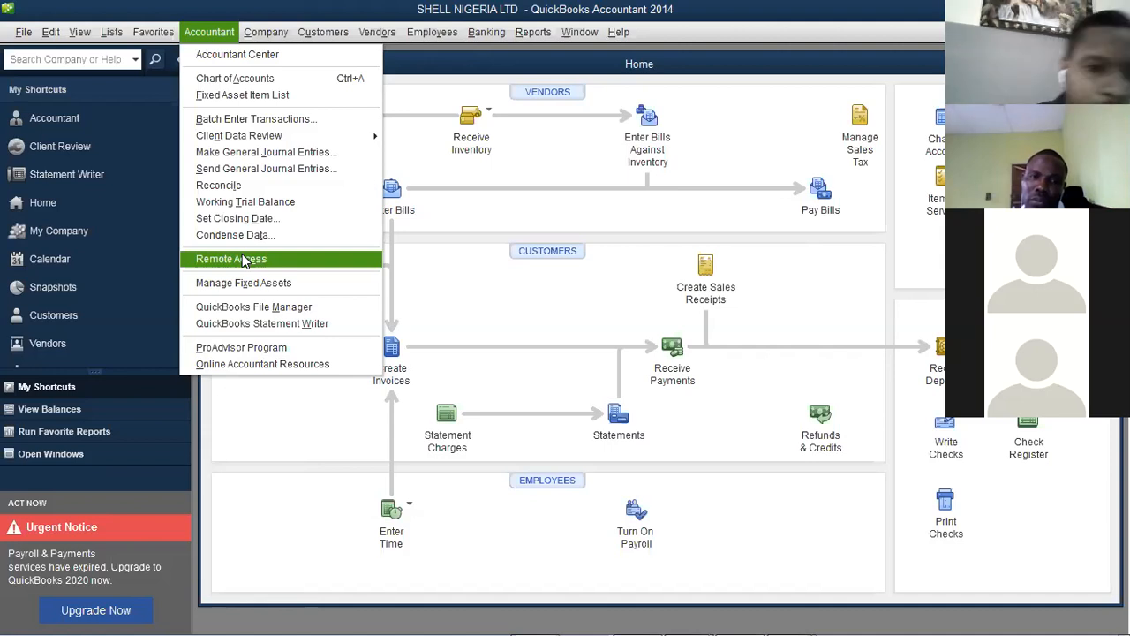
pyautogui.click(278, 282)
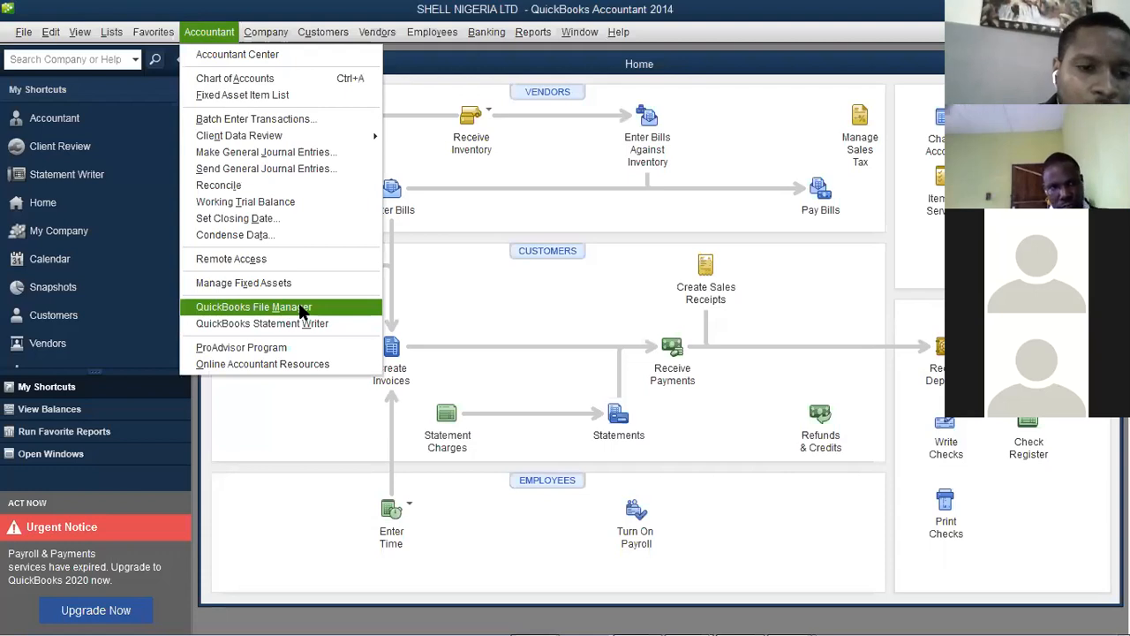
pyautogui.click(299, 307)
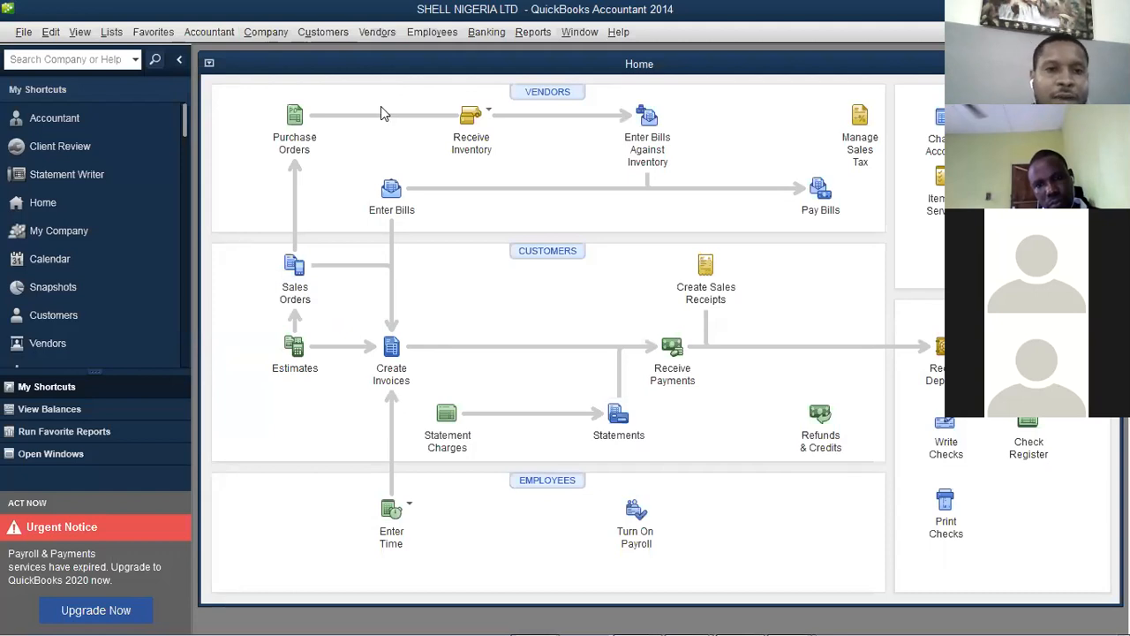
# Open the Company Snapshot showing empty graphs and 0.00 account balances
pyautogui.click(311, 34)
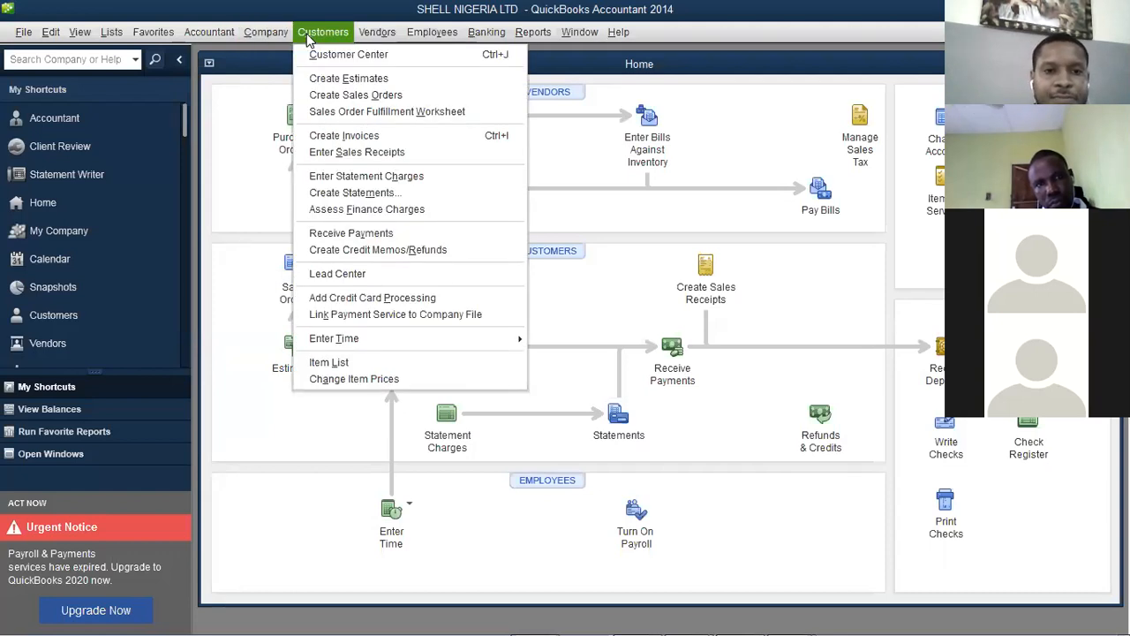
pyautogui.moveTo(272, 40)
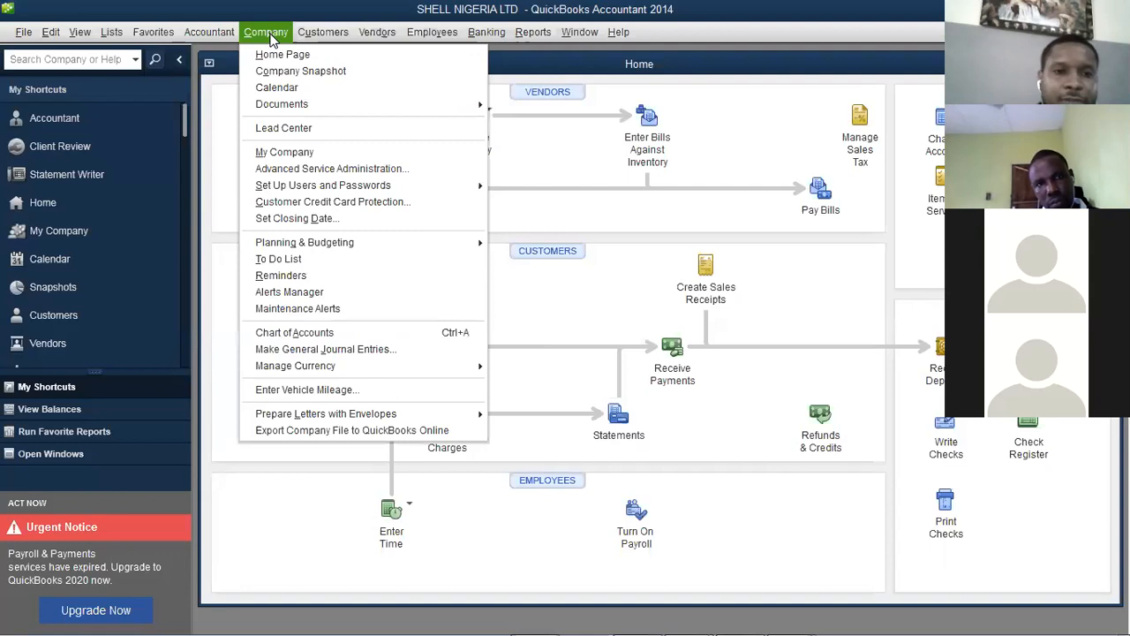
pyautogui.click(316, 74)
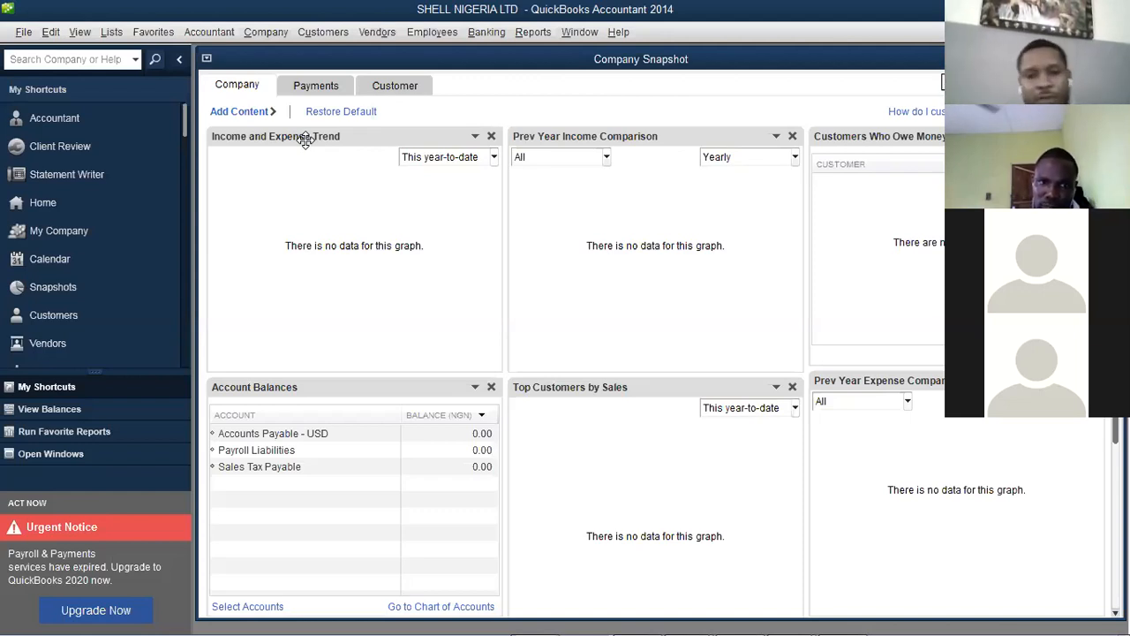
# Switch the Company Snapshot to its Payments view with receivables reports and A/R aging
pyautogui.click(329, 85)
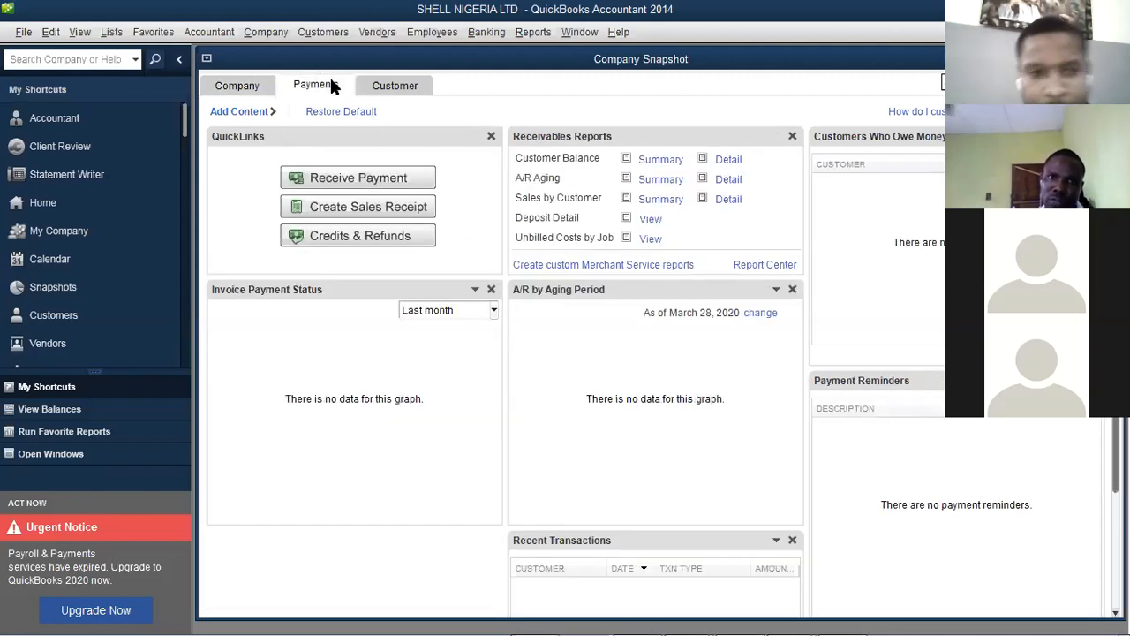
pyautogui.click(269, 35)
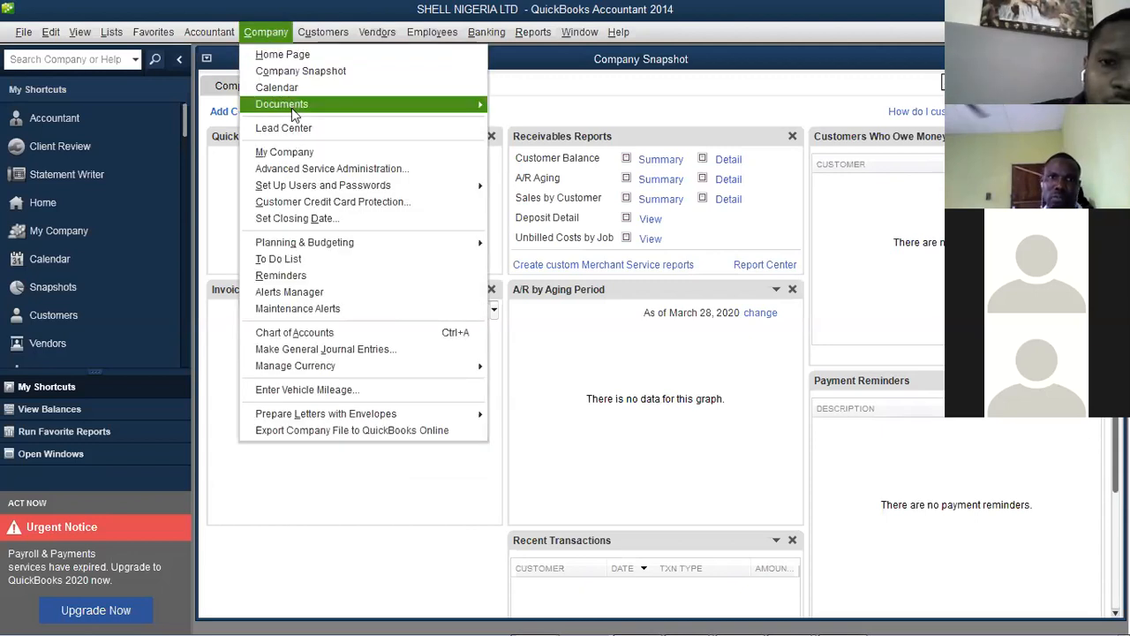
pyautogui.moveTo(291, 107)
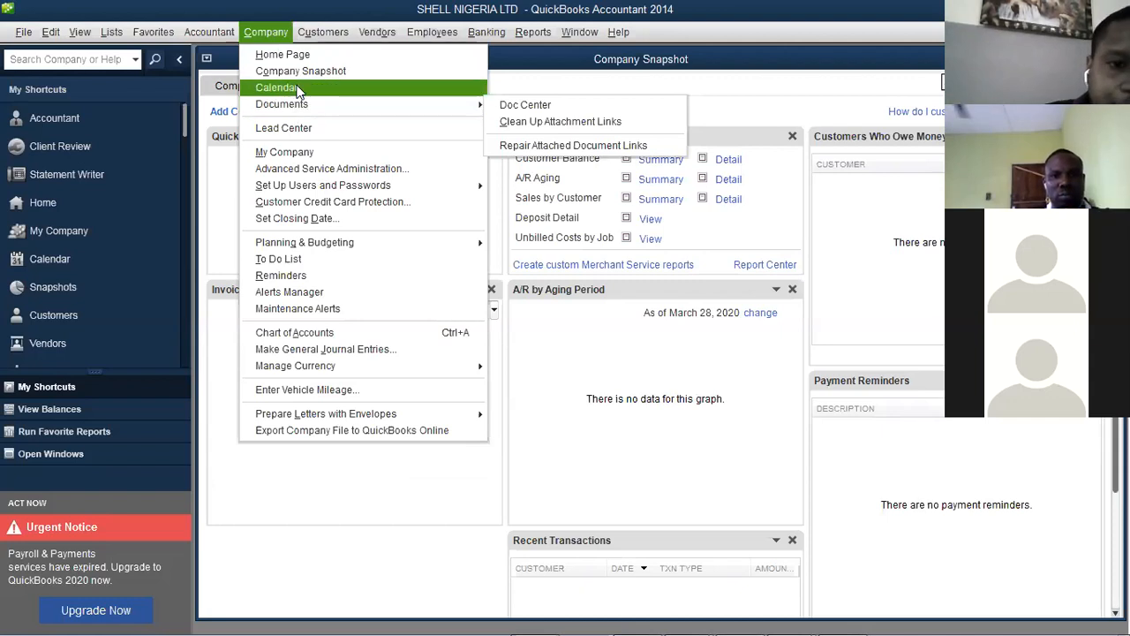
# View the My Company details, then close it and the Company Snapshot
pyautogui.click(285, 153)
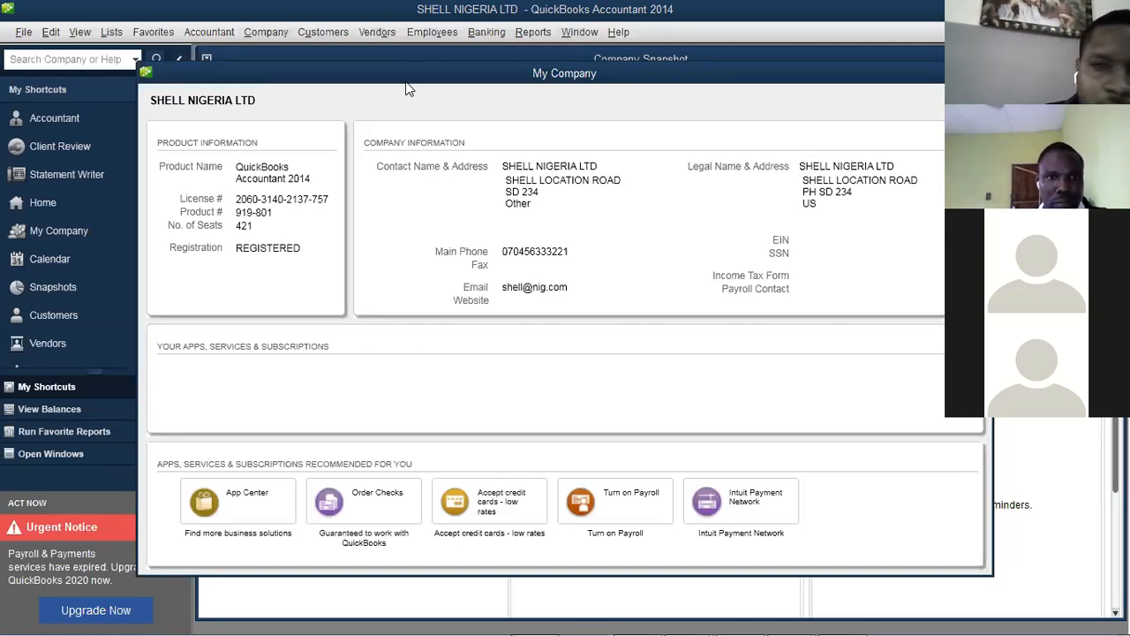
pyautogui.press('Escape')
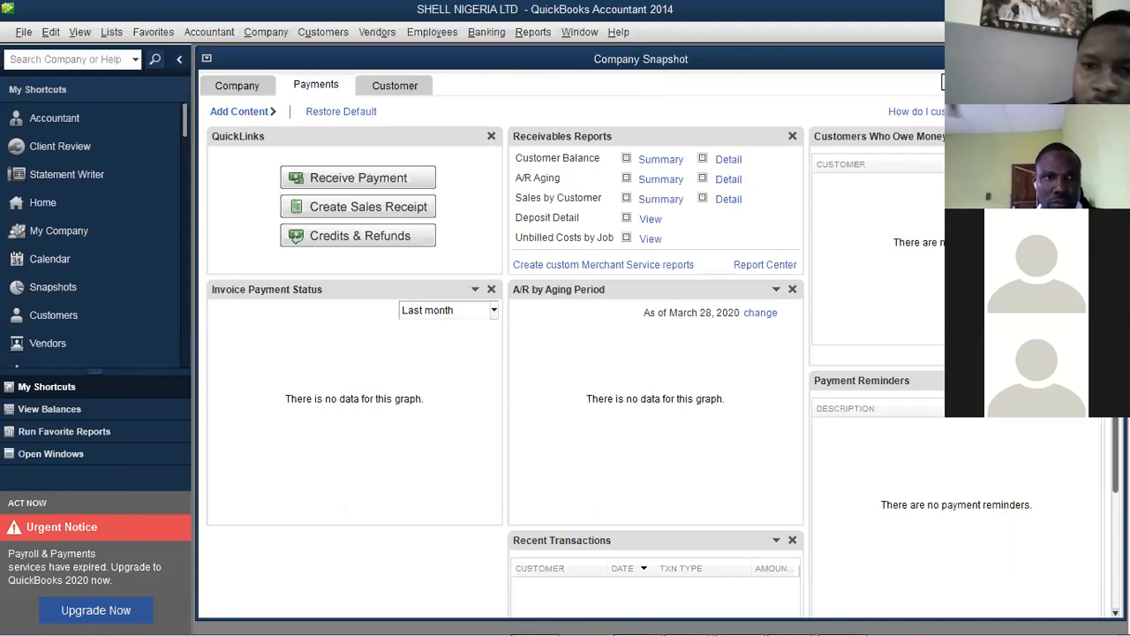
pyautogui.press('Escape')
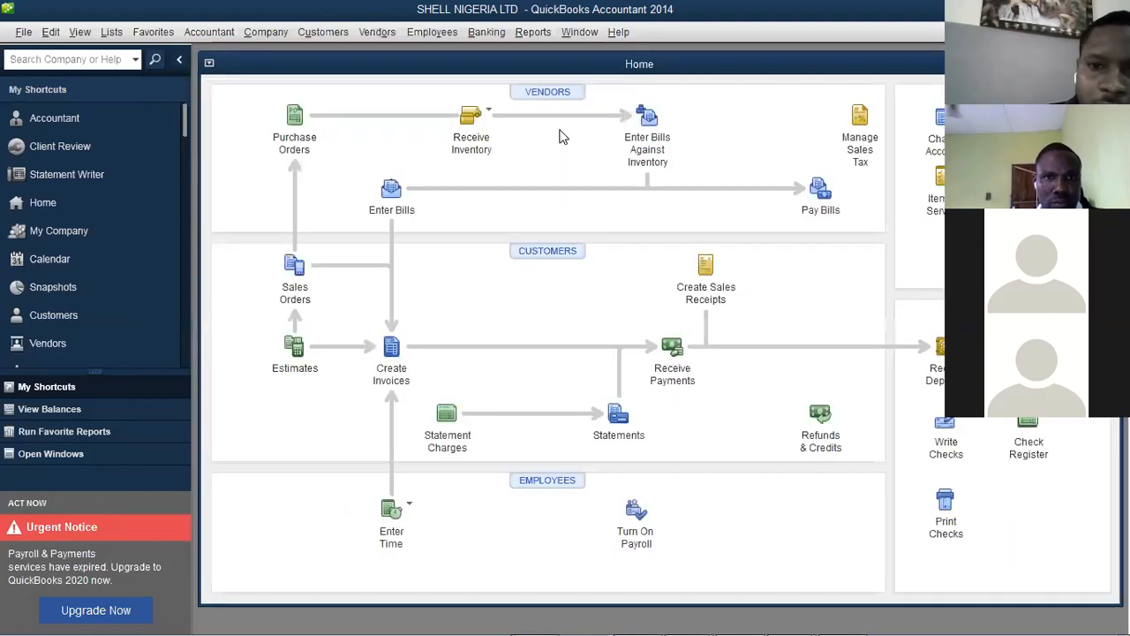
# Open the User List via Set Up Users and Passwords, showing only Admin logged on
pyautogui.click(270, 32)
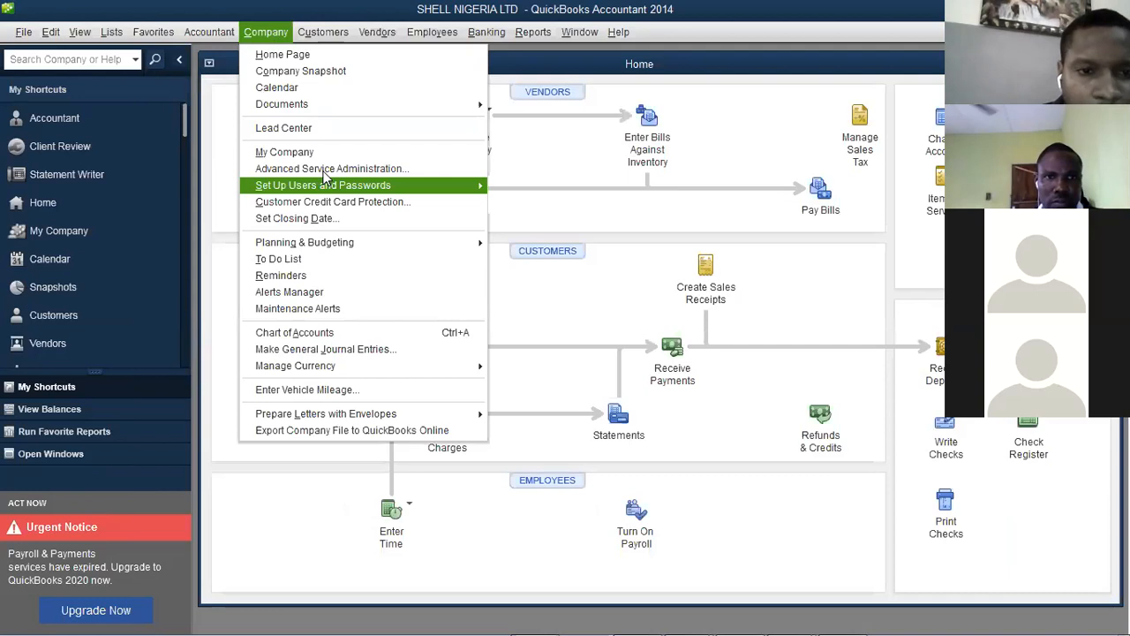
pyautogui.moveTo(332, 191)
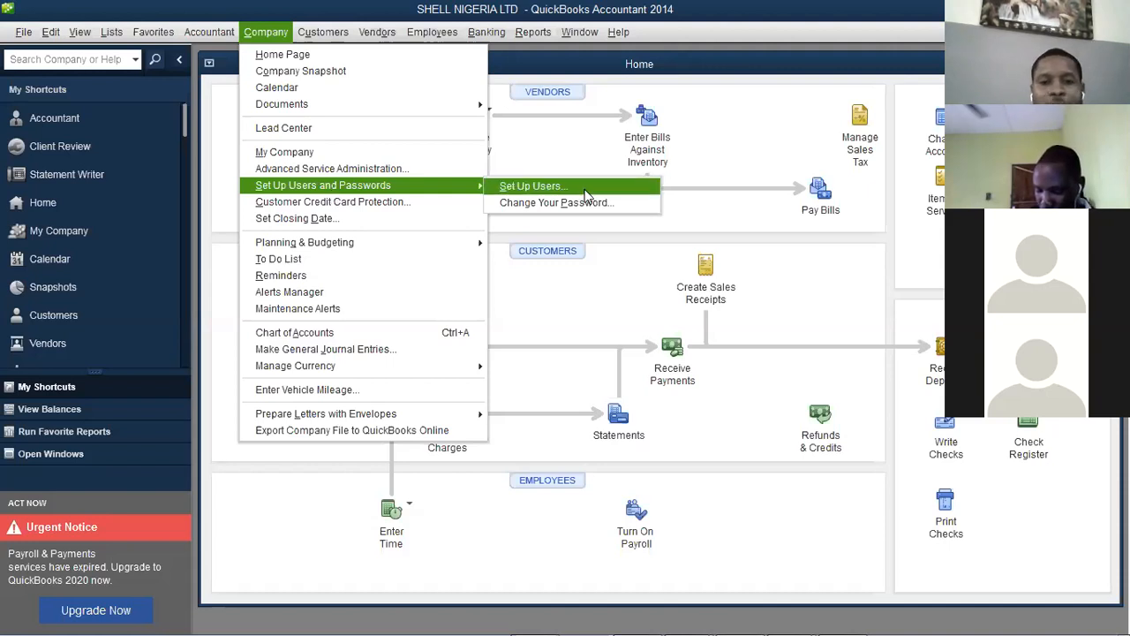
pyautogui.click(648, 198)
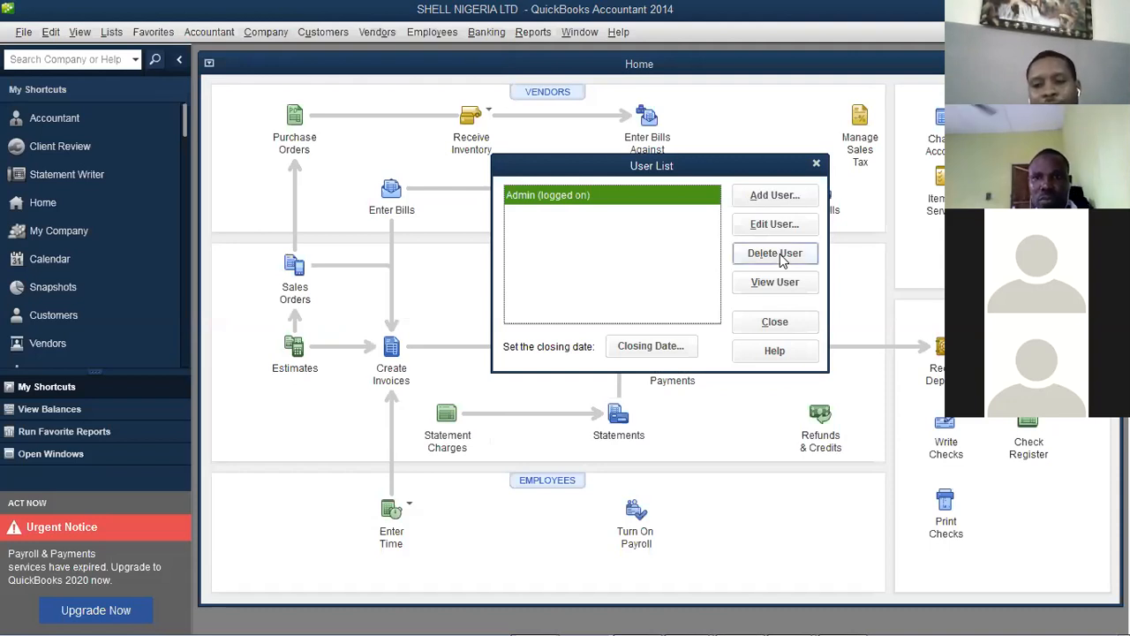
# Add a new user with a user name and a confirmed password, limited to selected areas
pyautogui.click(774, 196)
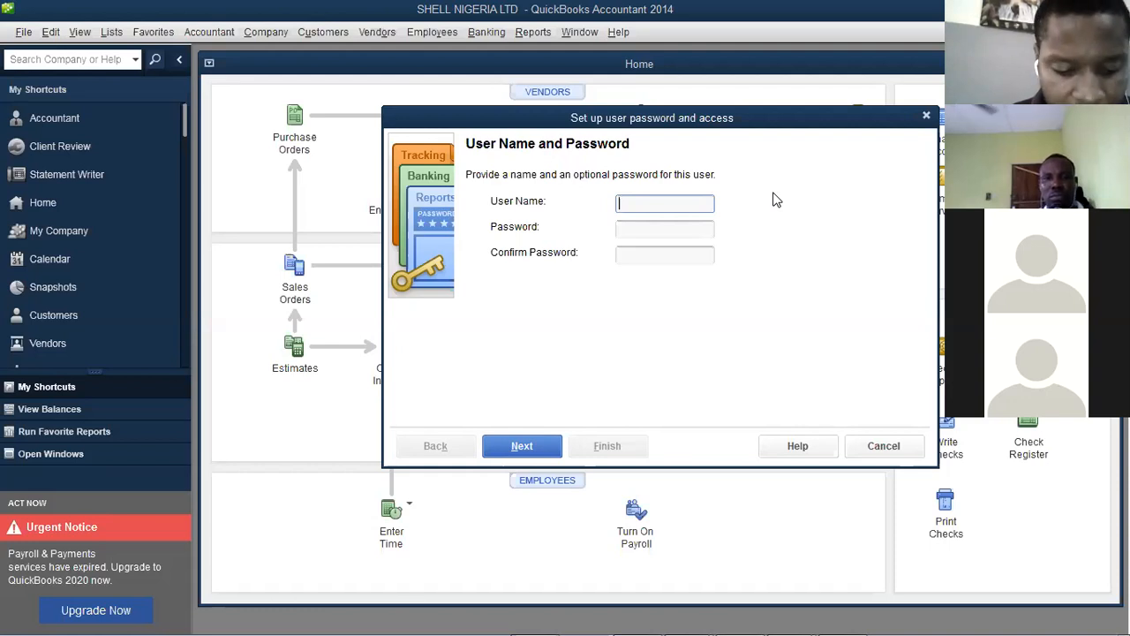
pyautogui.press('Tab')
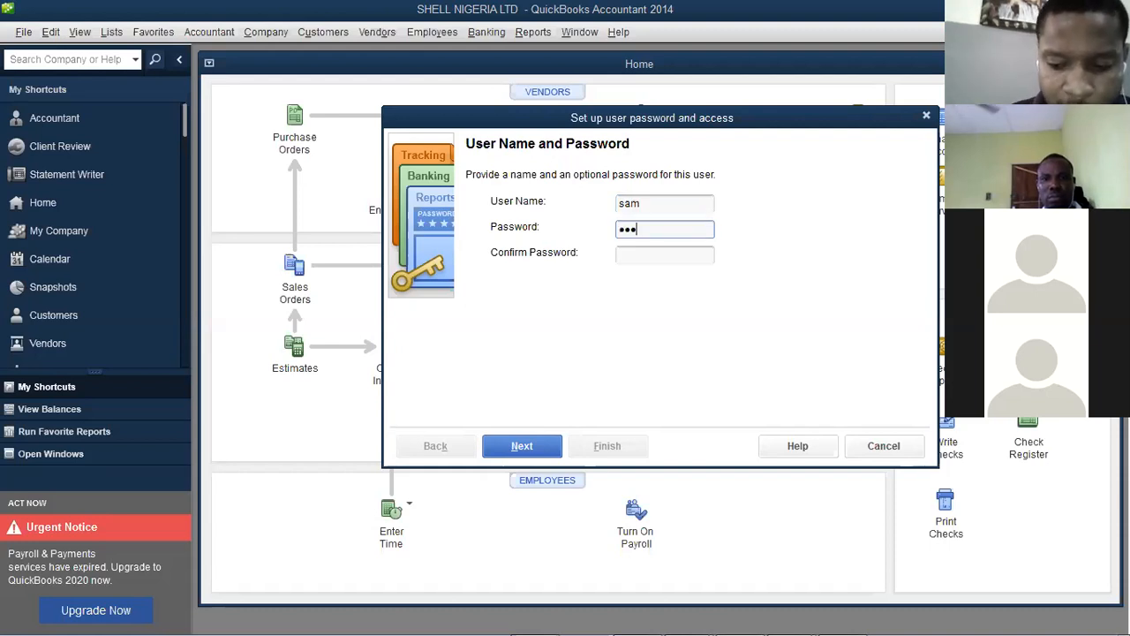
pyautogui.press('BackSpace')
pyautogui.press('BackSpace')
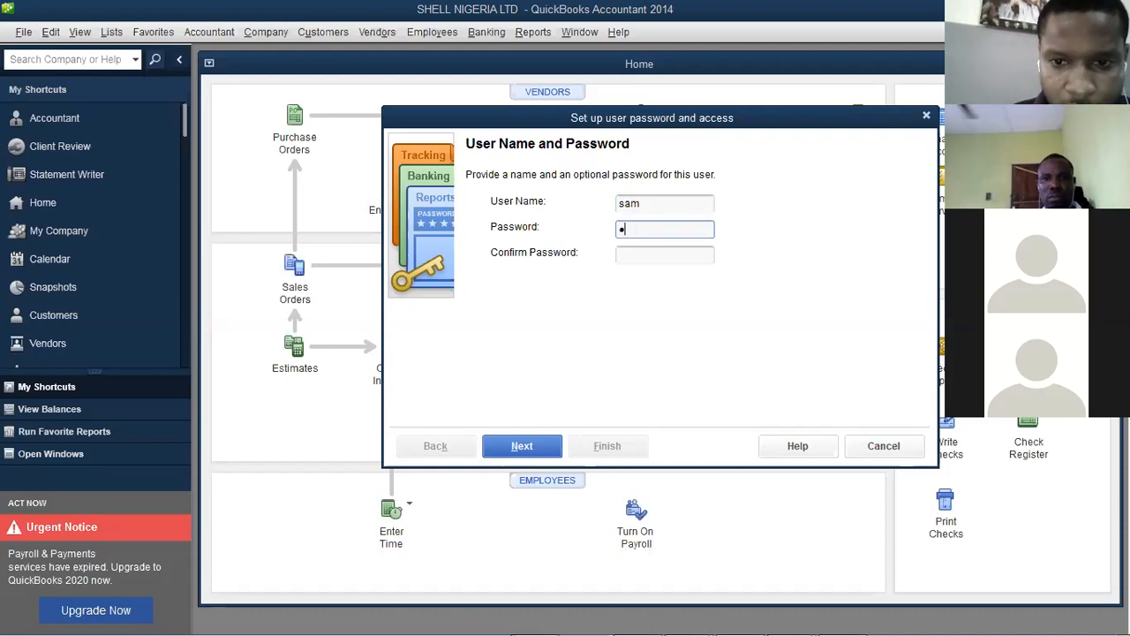
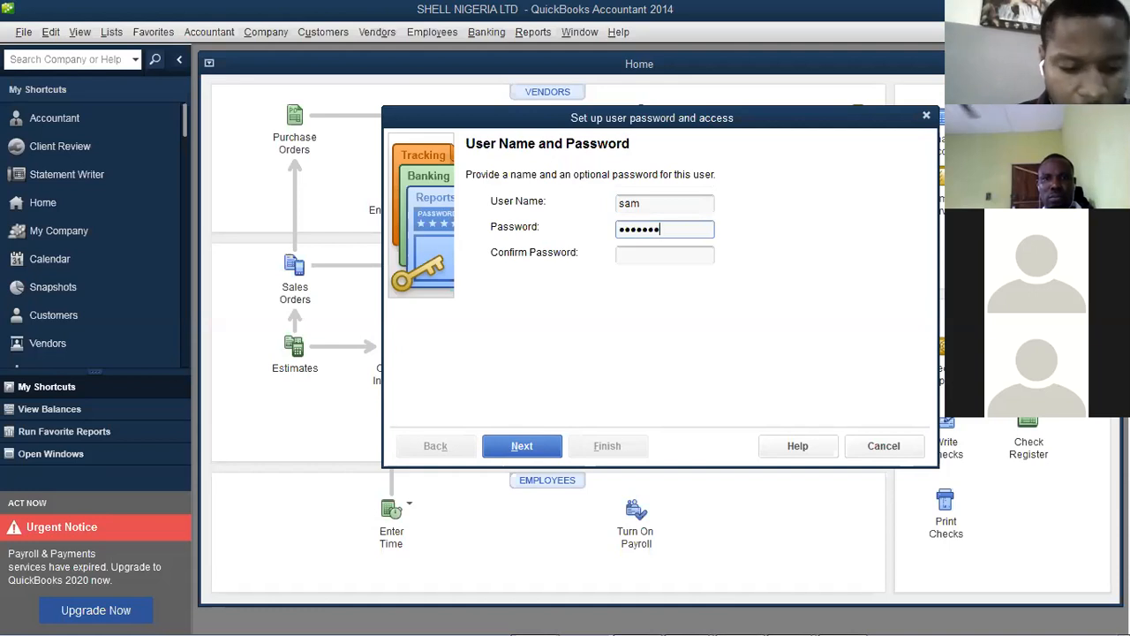
pyautogui.press('Tab')
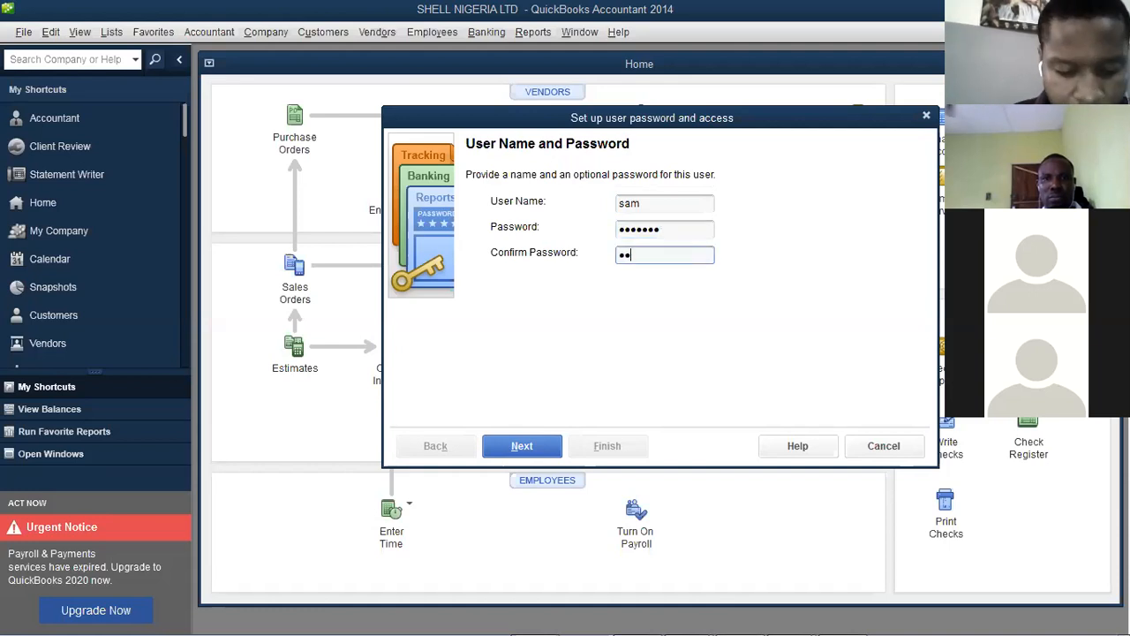
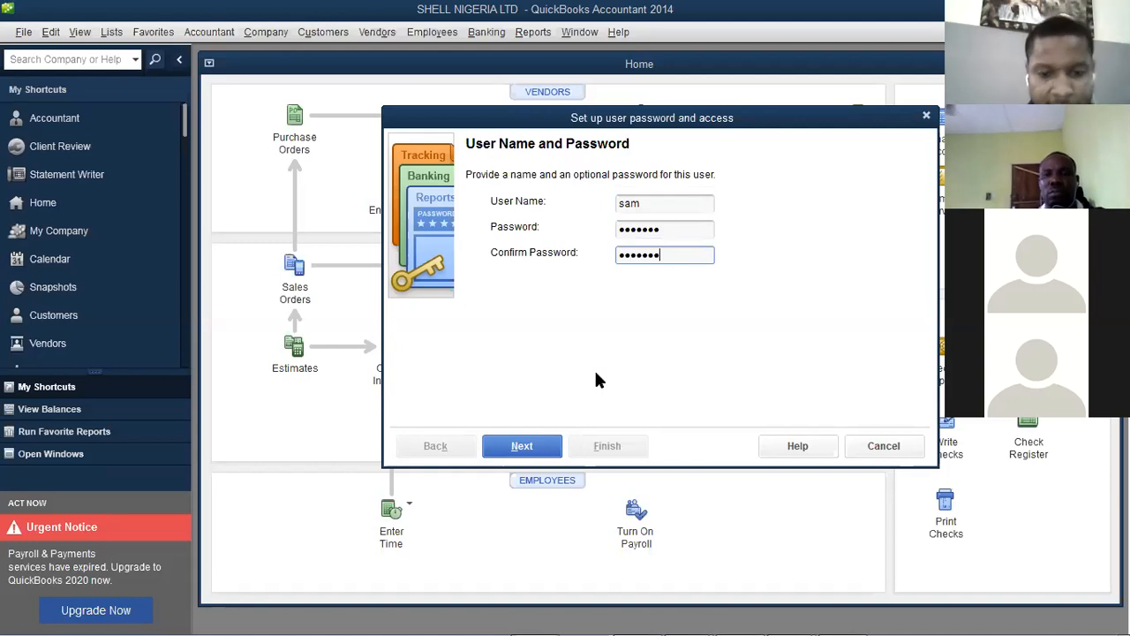
pyautogui.click(524, 446)
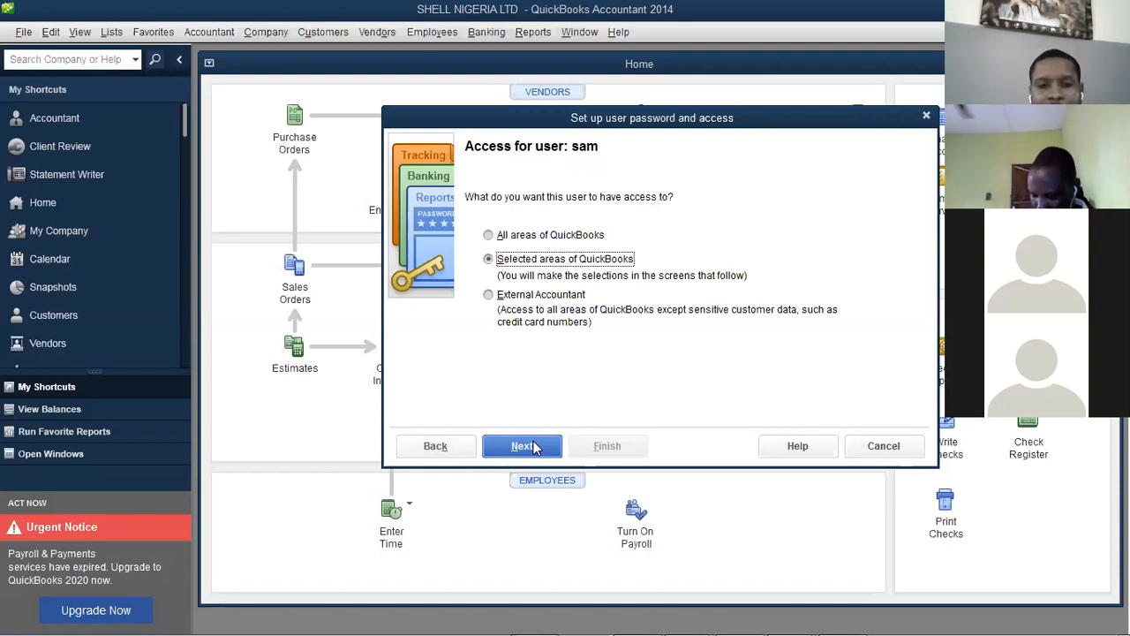
# Give the new user Selective Access for Sales and Purchases, and no Checking access
pyautogui.click(533, 446)
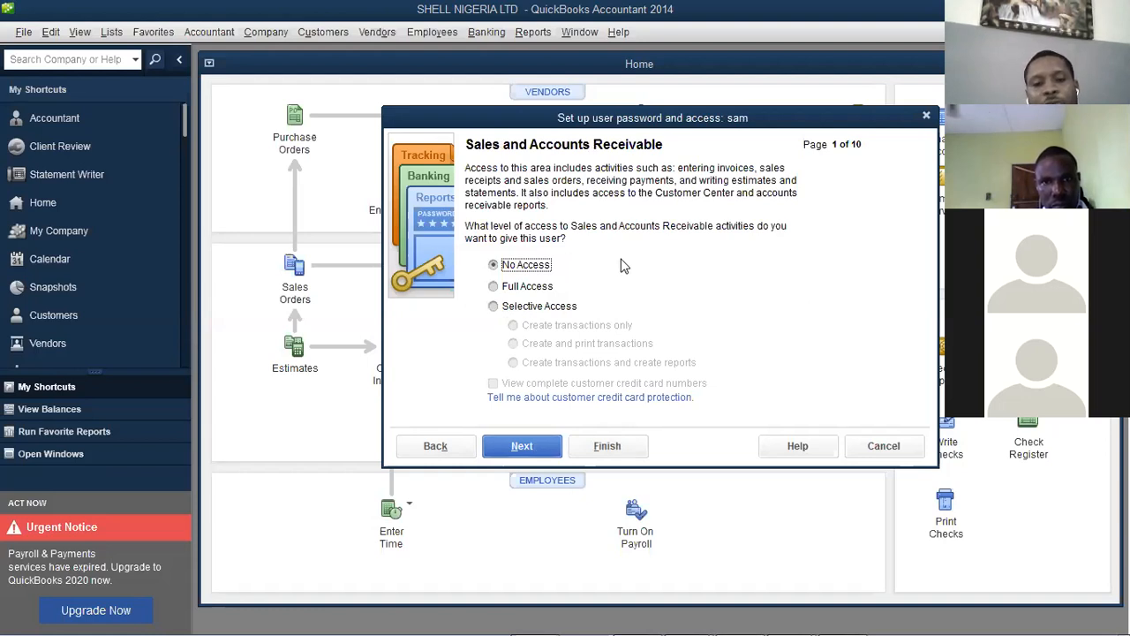
pyautogui.click(529, 309)
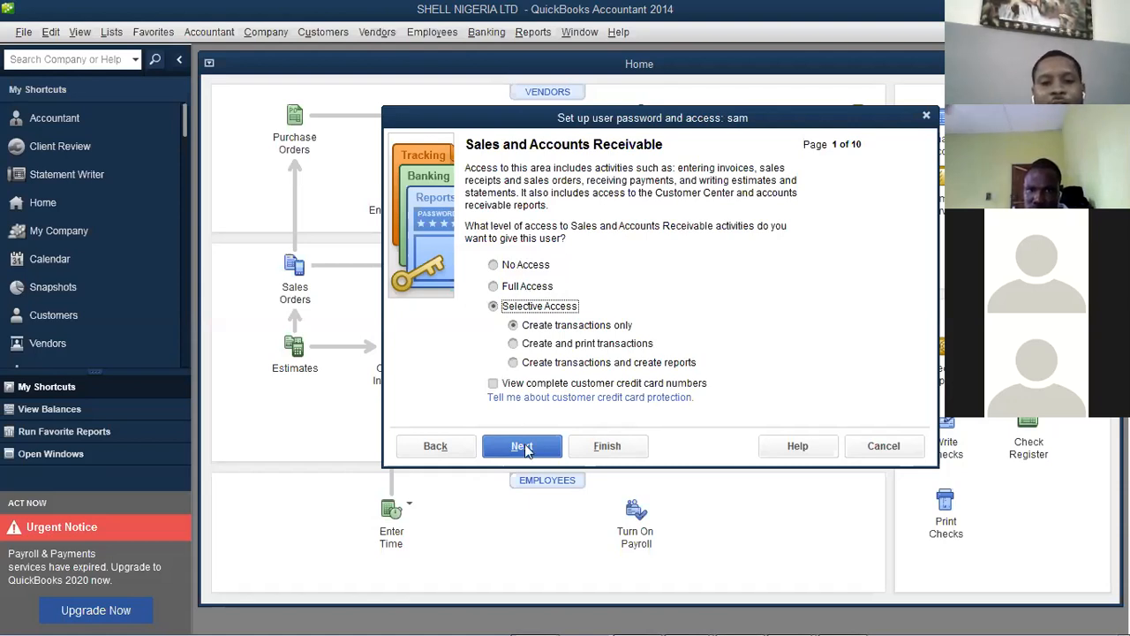
pyautogui.click(530, 288)
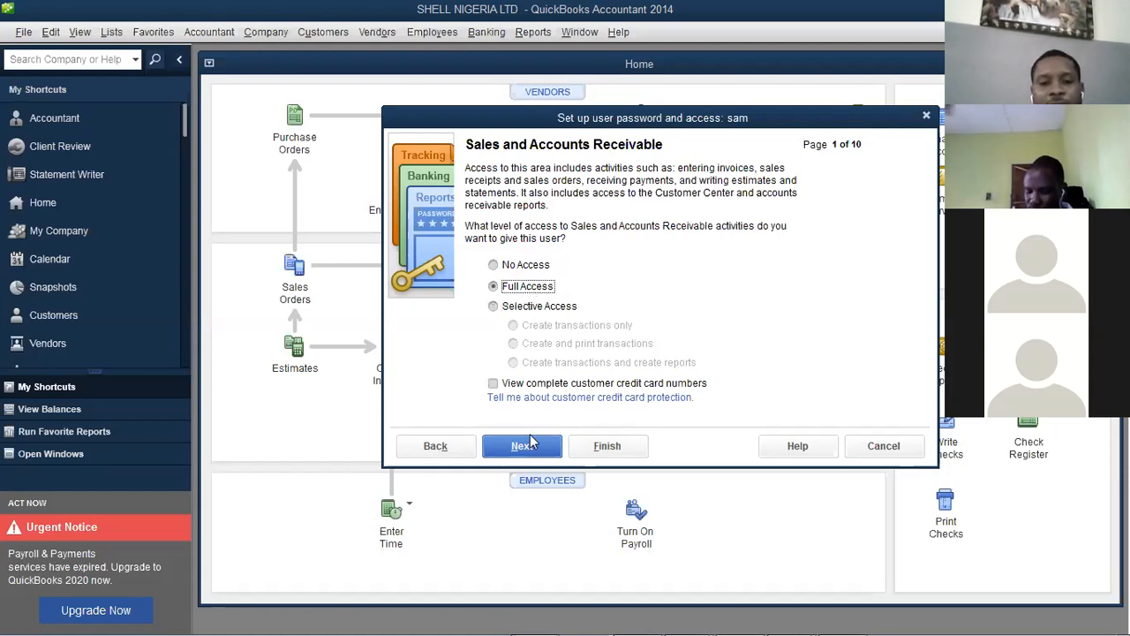
pyautogui.click(528, 308)
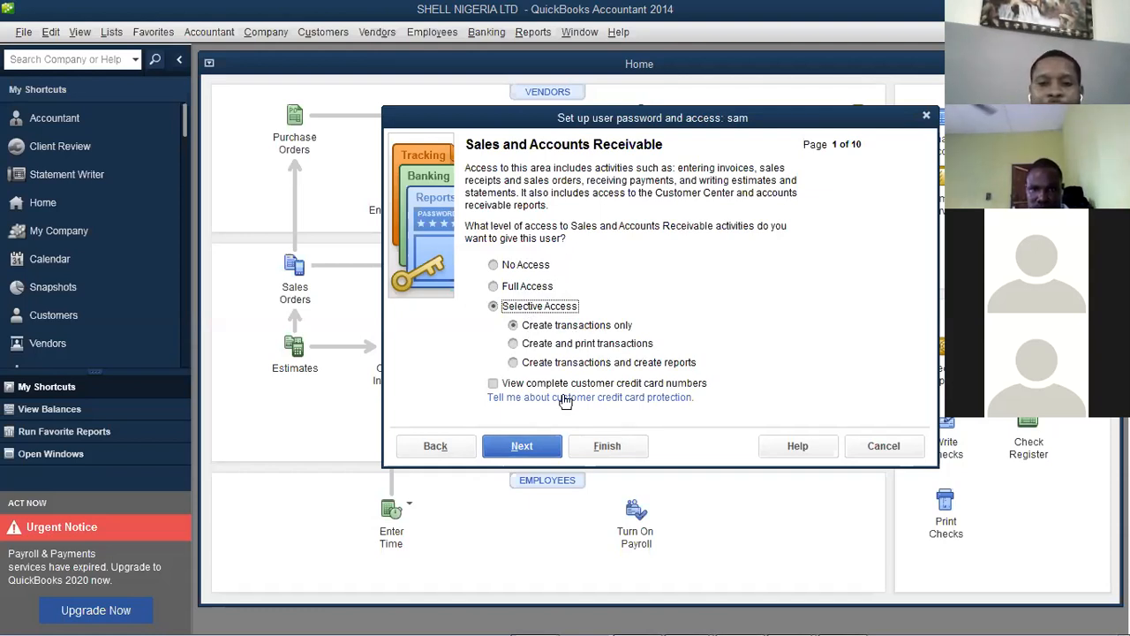
pyautogui.click(522, 446)
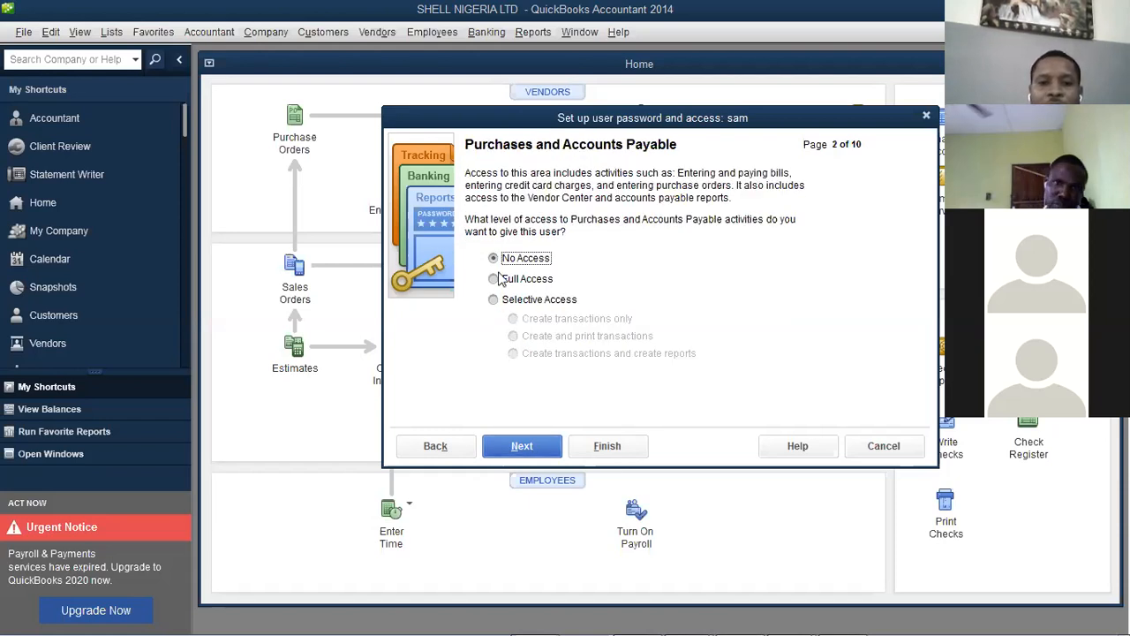
pyautogui.click(512, 303)
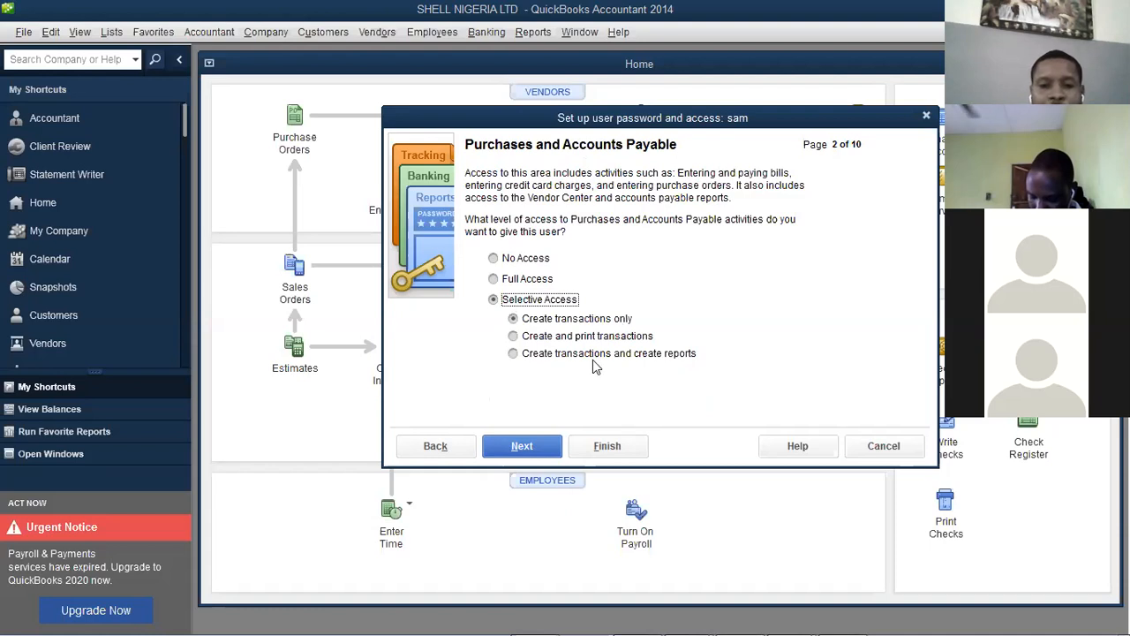
pyautogui.click(522, 447)
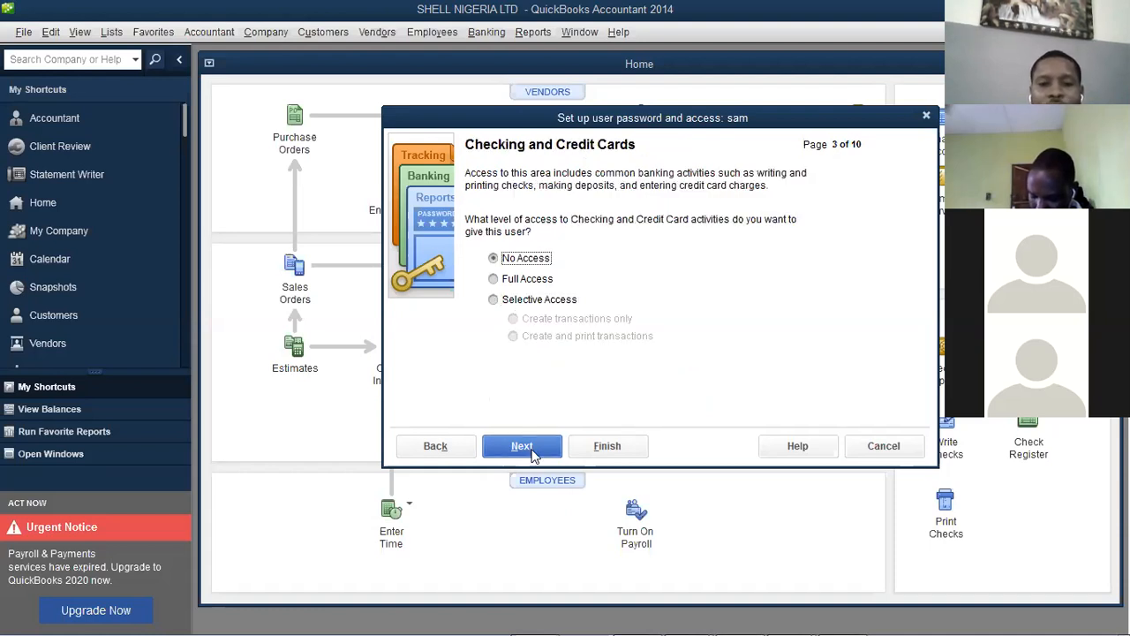
pyautogui.click(530, 450)
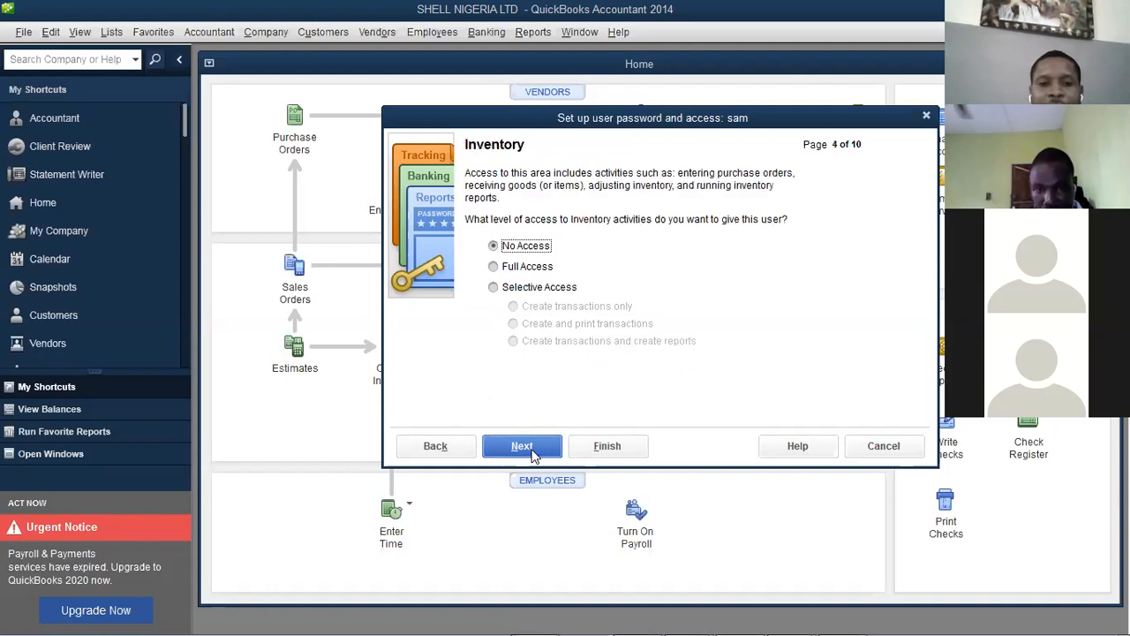
# Grant selective Inventory access with reports, leaving time tracking, payroll and sensitive areas at No Access
pyautogui.click(541, 291)
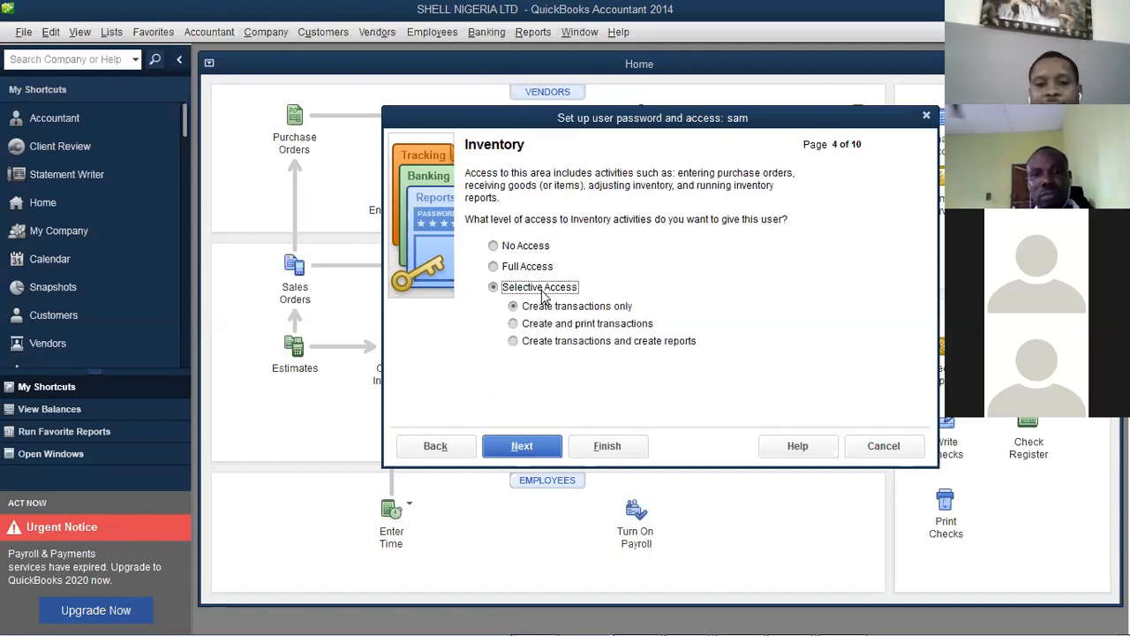
pyautogui.click(558, 343)
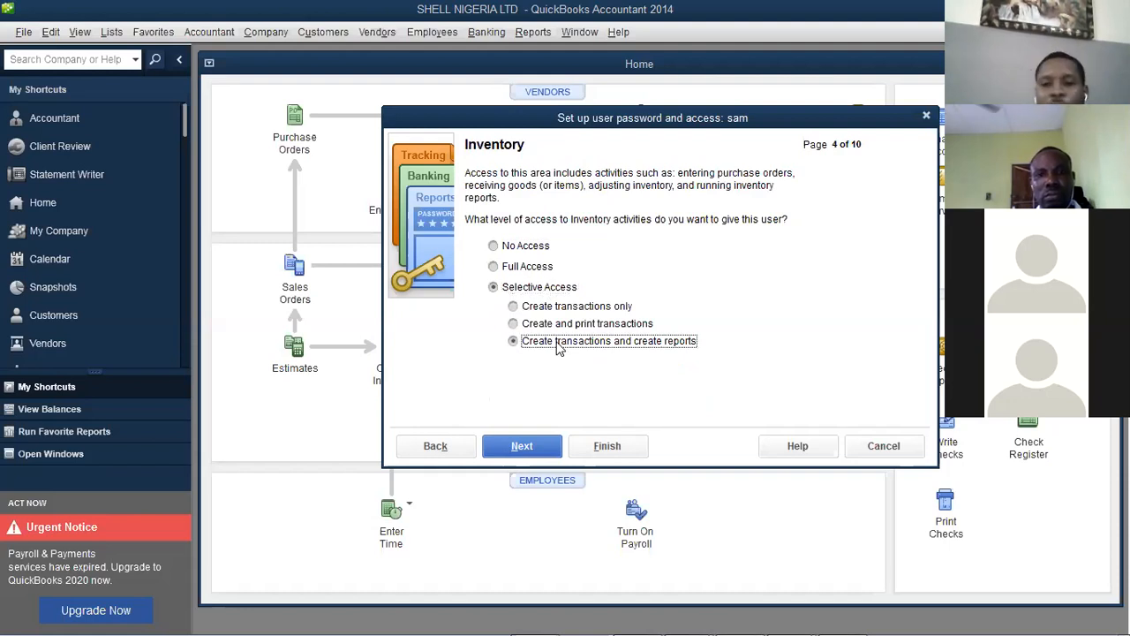
pyautogui.click(522, 445)
pyautogui.click(523, 445)
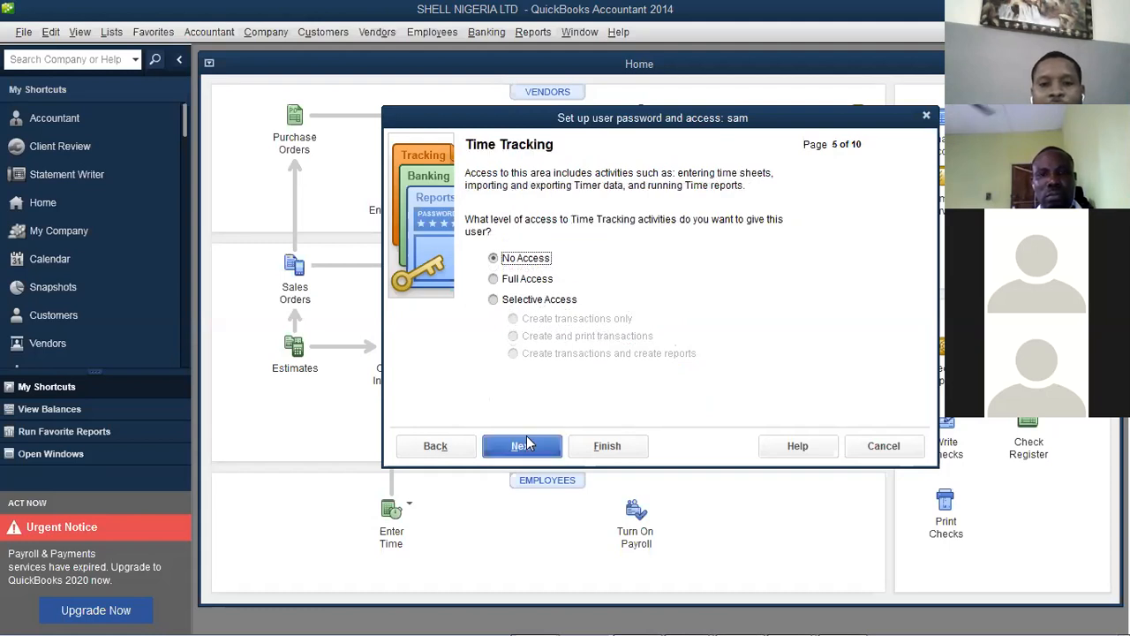
pyautogui.click(524, 446)
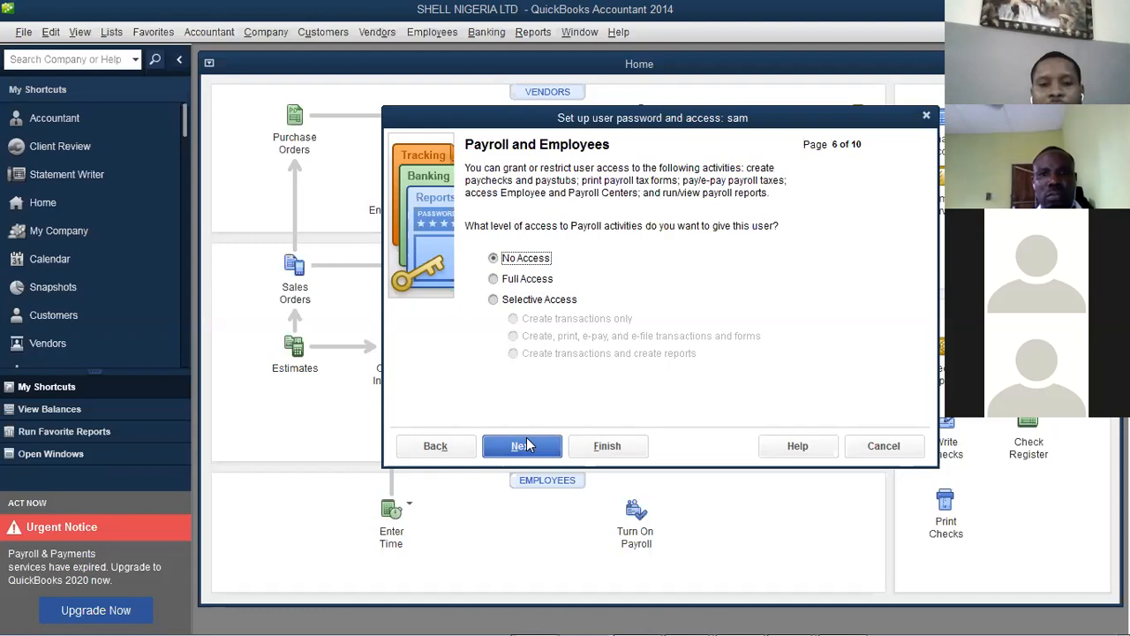
pyautogui.click(524, 445)
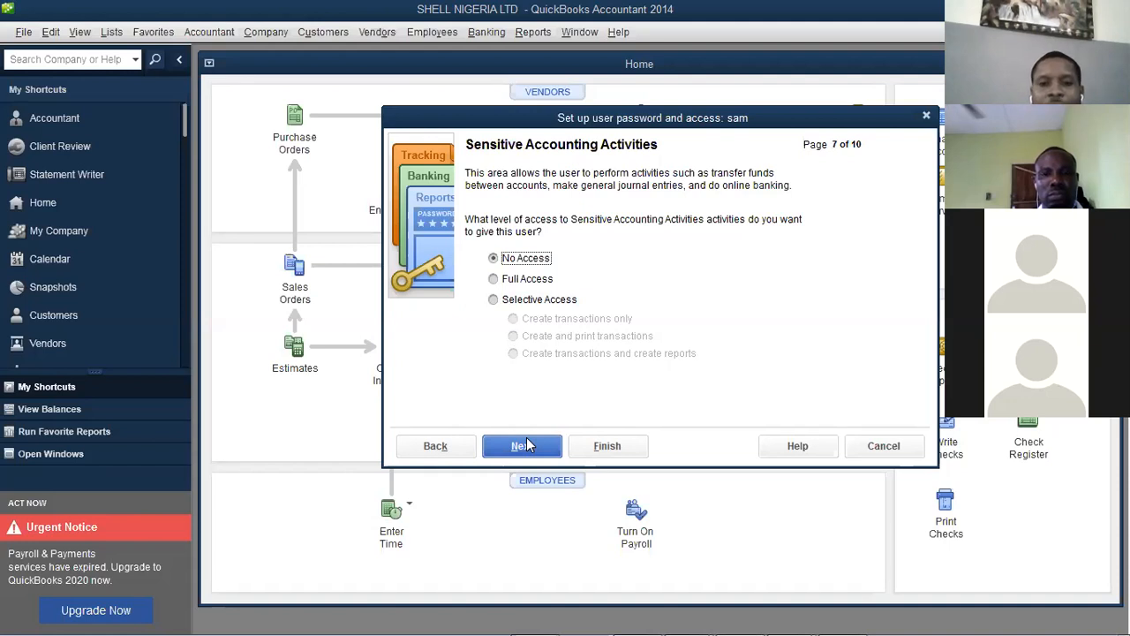
pyautogui.click(526, 445)
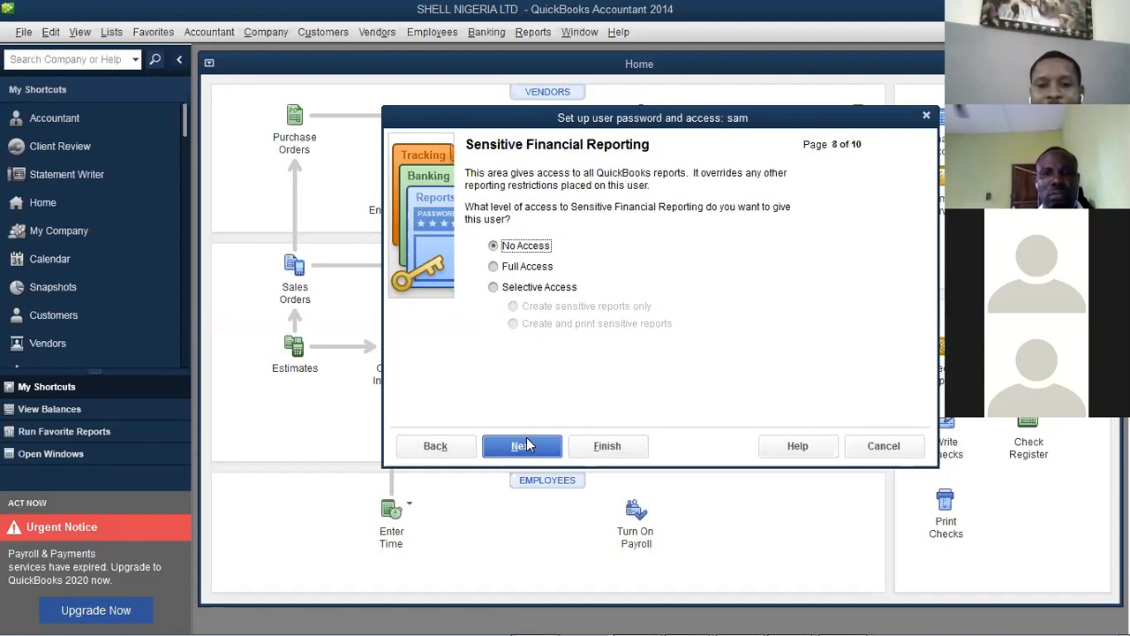
pyautogui.click(455, 452)
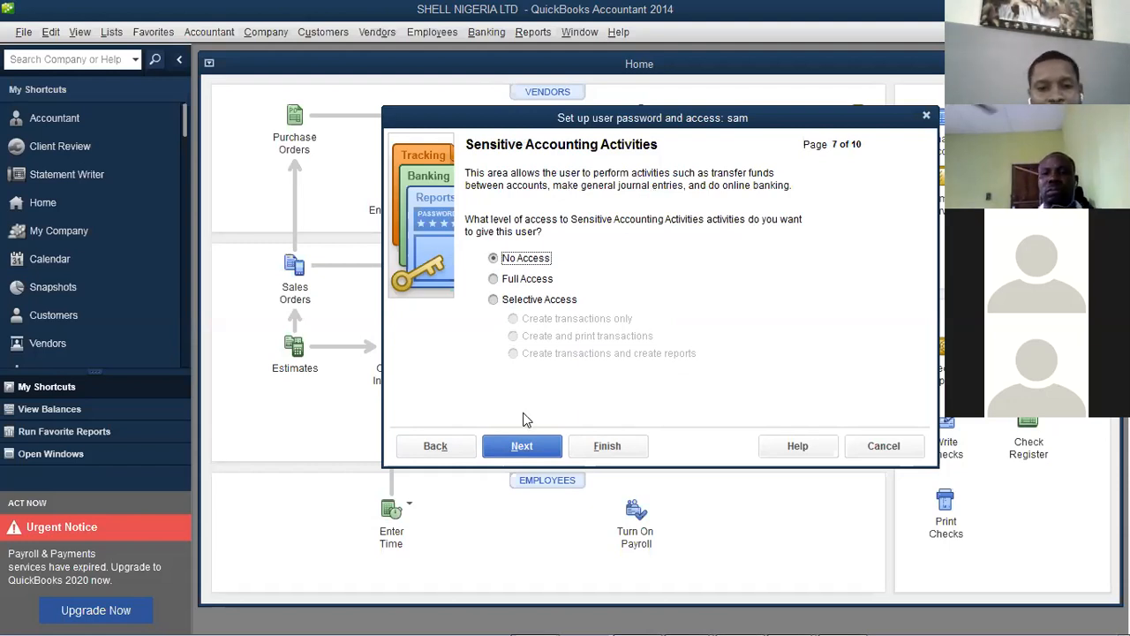
pyautogui.click(528, 445)
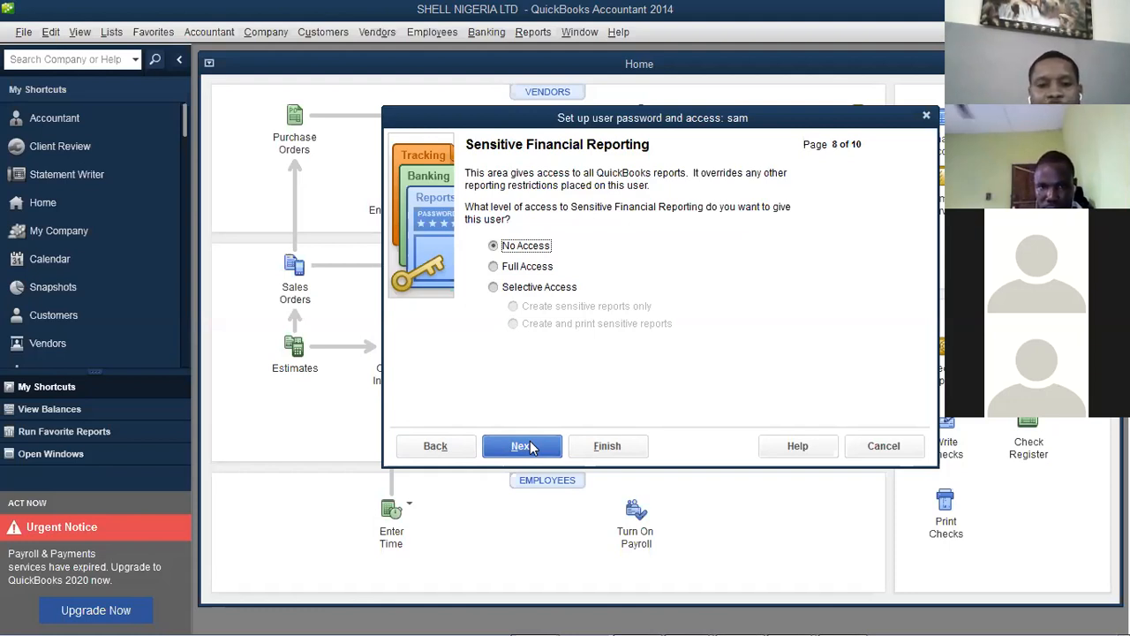
pyautogui.click(529, 441)
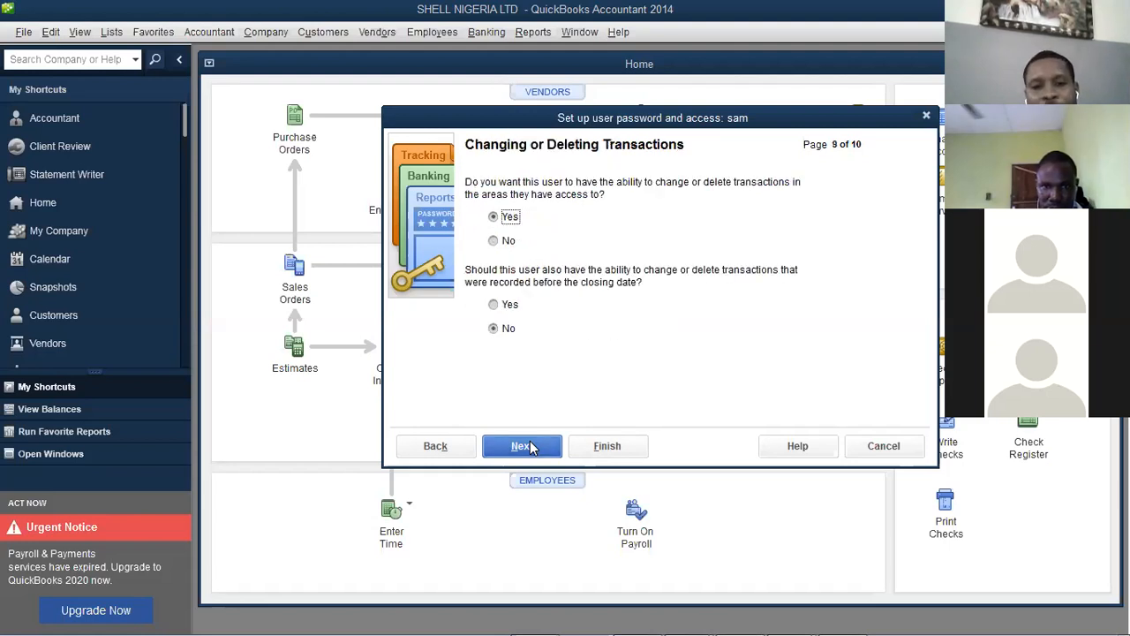
# Bar the user from changing or deleting transactions, finish setup, and close the User List
pyautogui.click(509, 244)
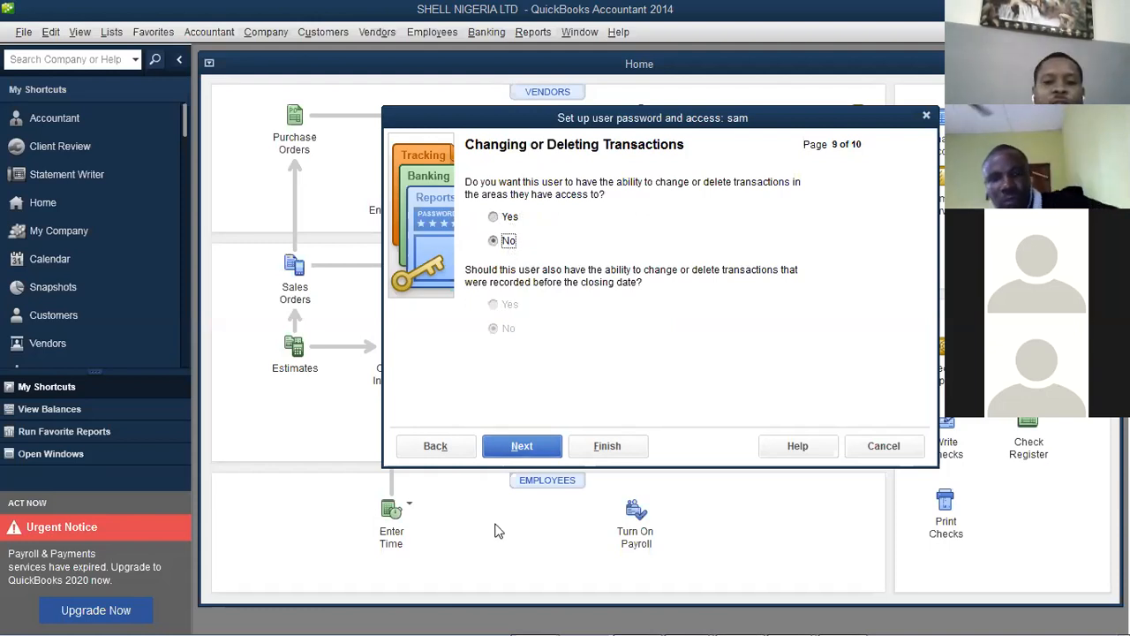
pyautogui.click(512, 457)
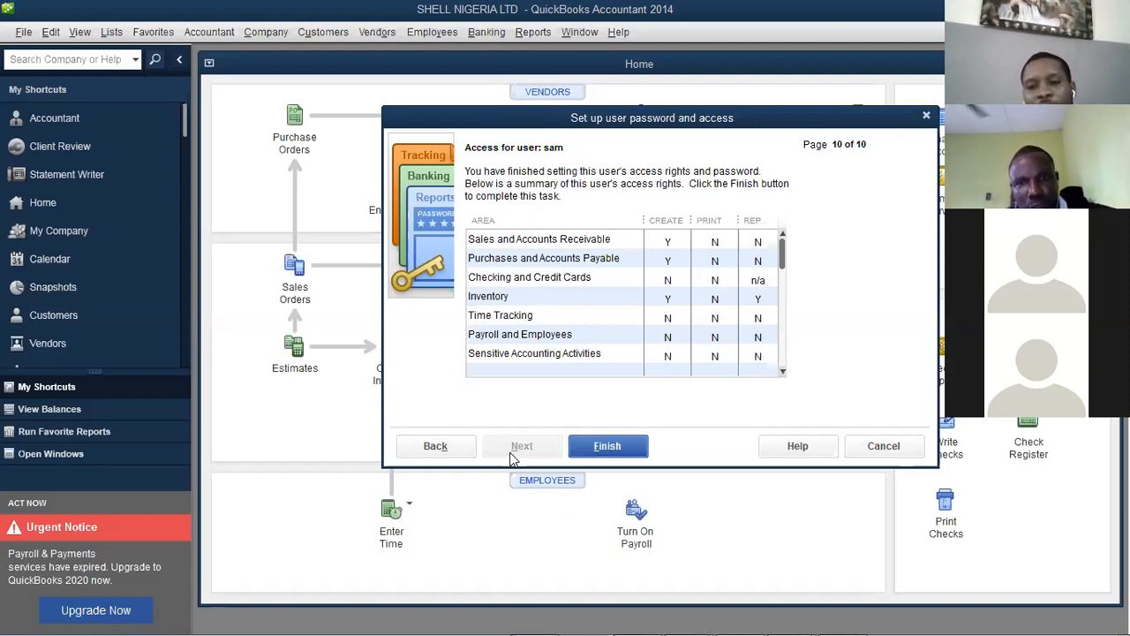
pyautogui.click(605, 450)
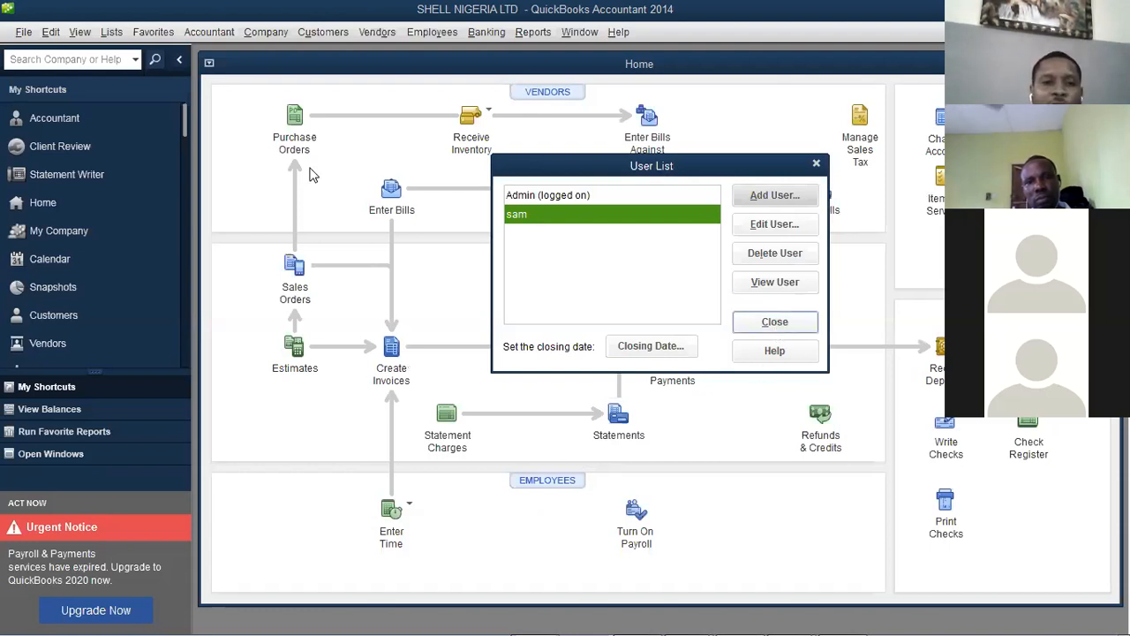
pyautogui.click(775, 322)
pyautogui.click(265, 32)
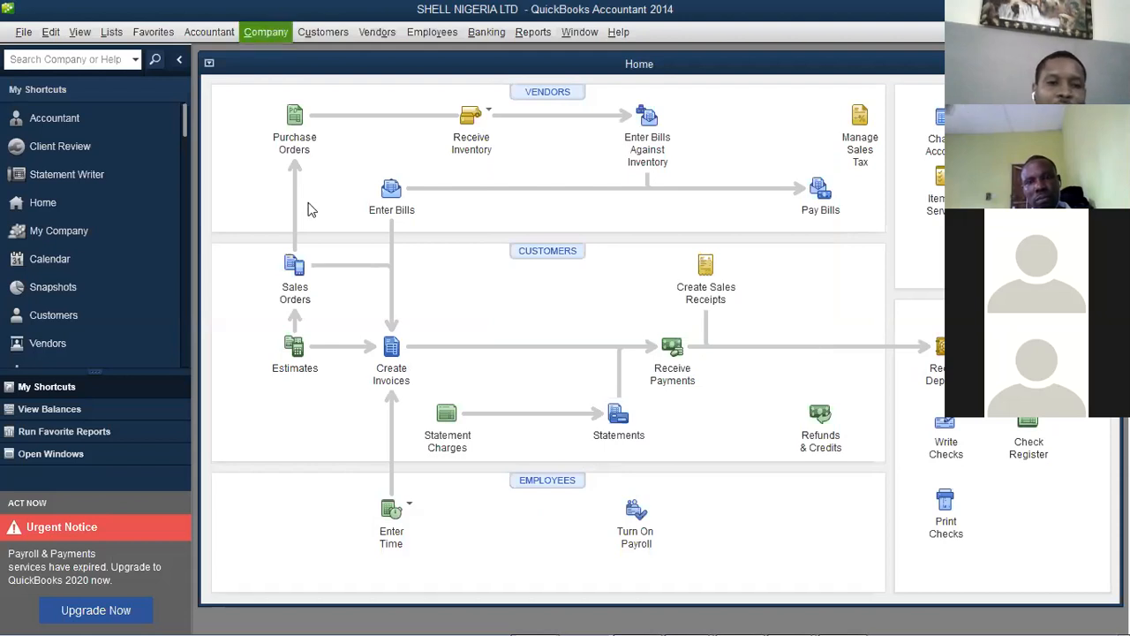
# Create a 2021 Profit and Loss budget from scratch with no additional criteria
pyautogui.moveTo(315, 243)
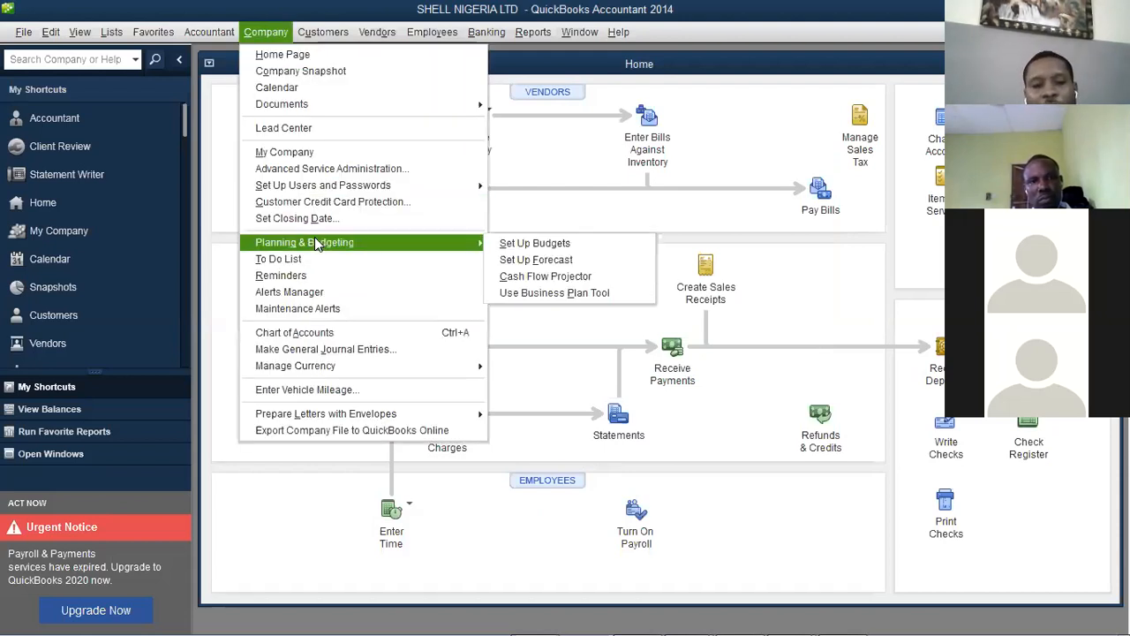
pyautogui.click(539, 244)
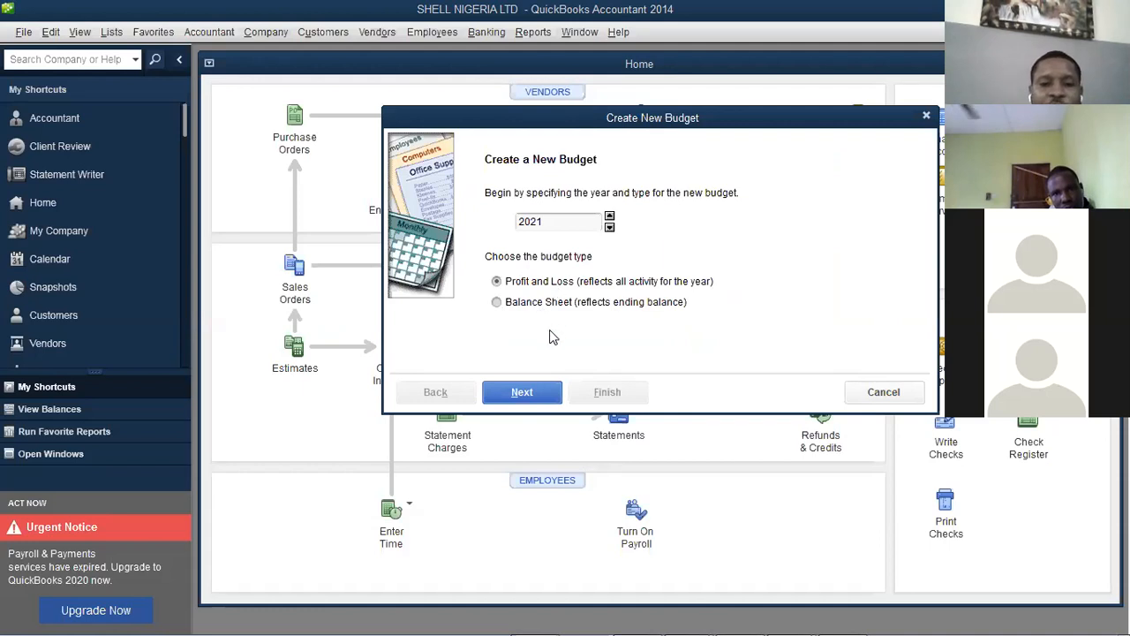
pyautogui.click(538, 393)
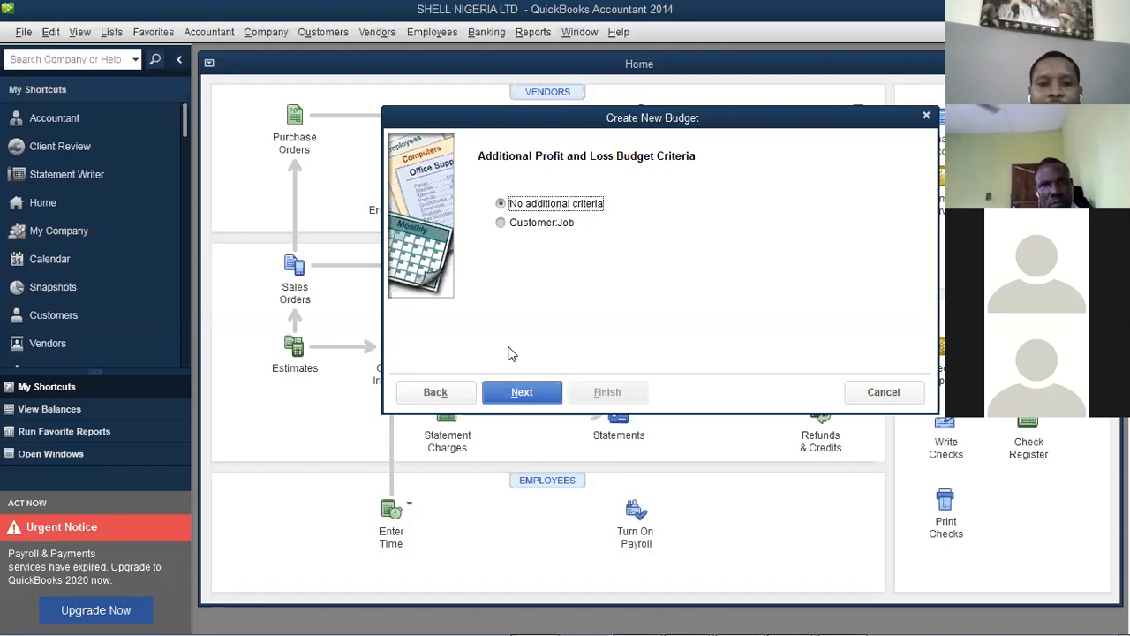
pyautogui.click(522, 394)
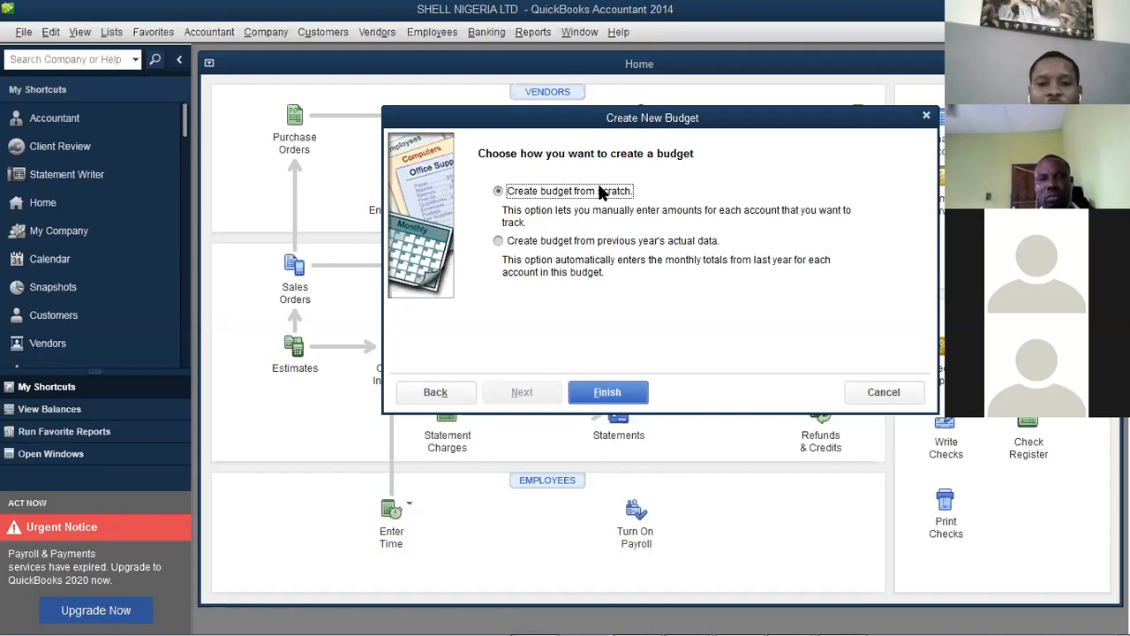
pyautogui.click(608, 393)
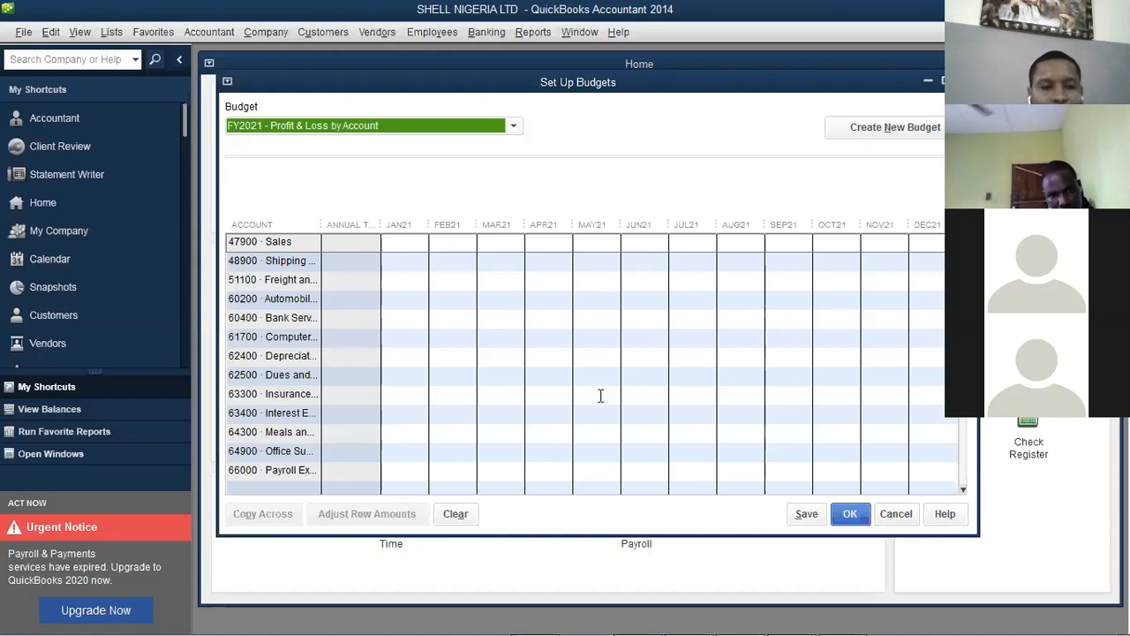
# Widen the ACCOUNT and JAN21 columns to show full account names, and select Sales' JAN21 cell
pyautogui.moveTo(442, 241); pyautogui.dragTo(431, 240)
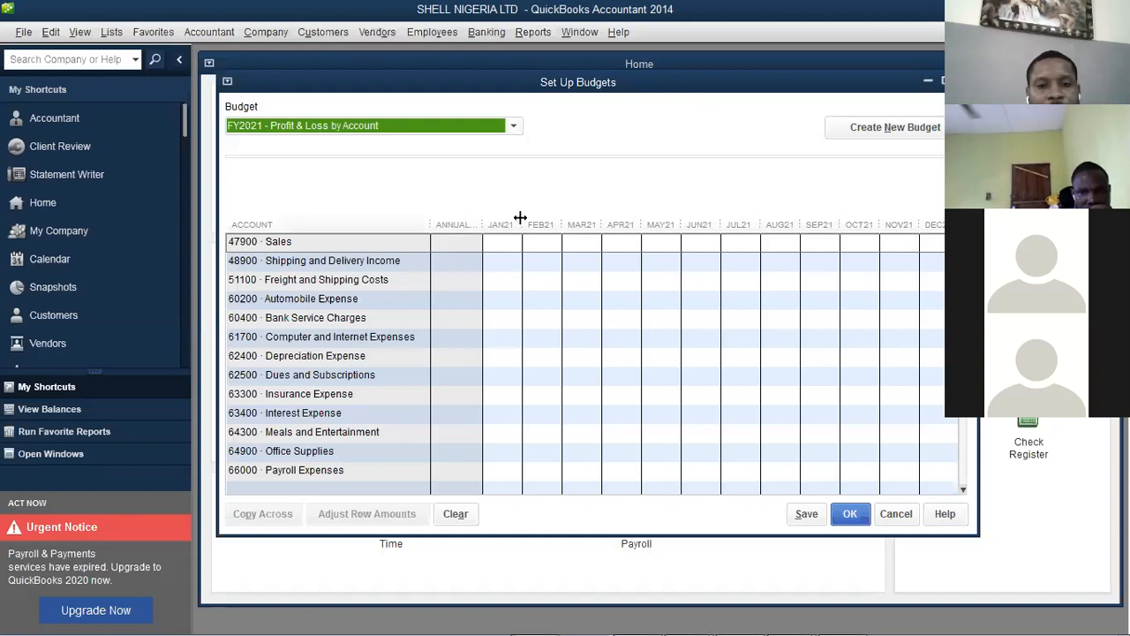
pyautogui.moveTo(521, 218); pyautogui.dragTo(560, 224)
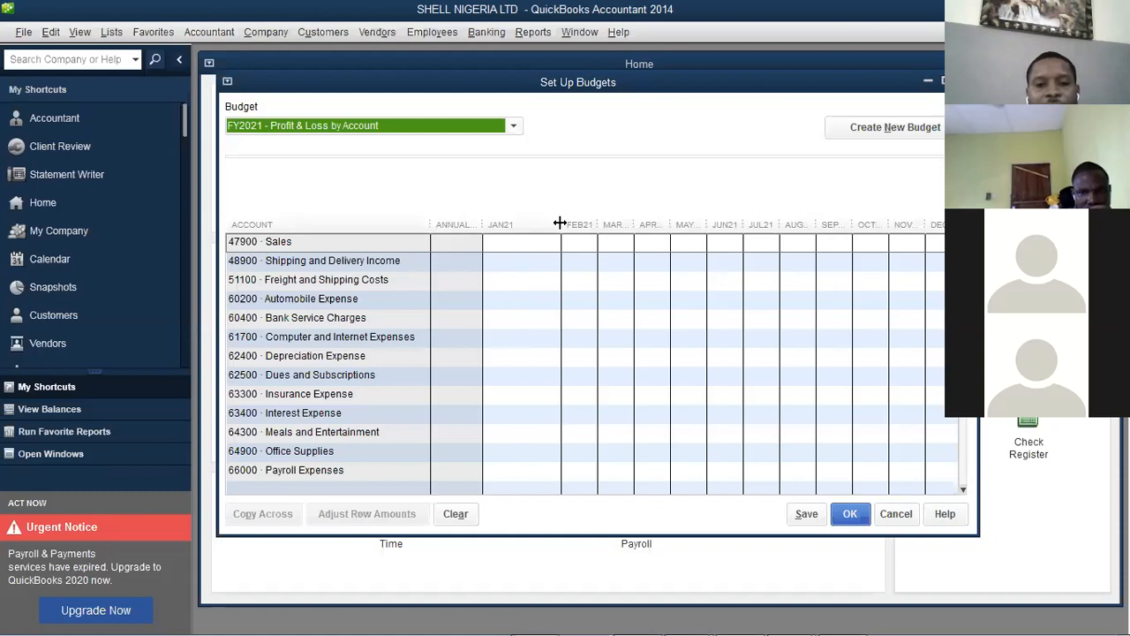
pyautogui.click(545, 242)
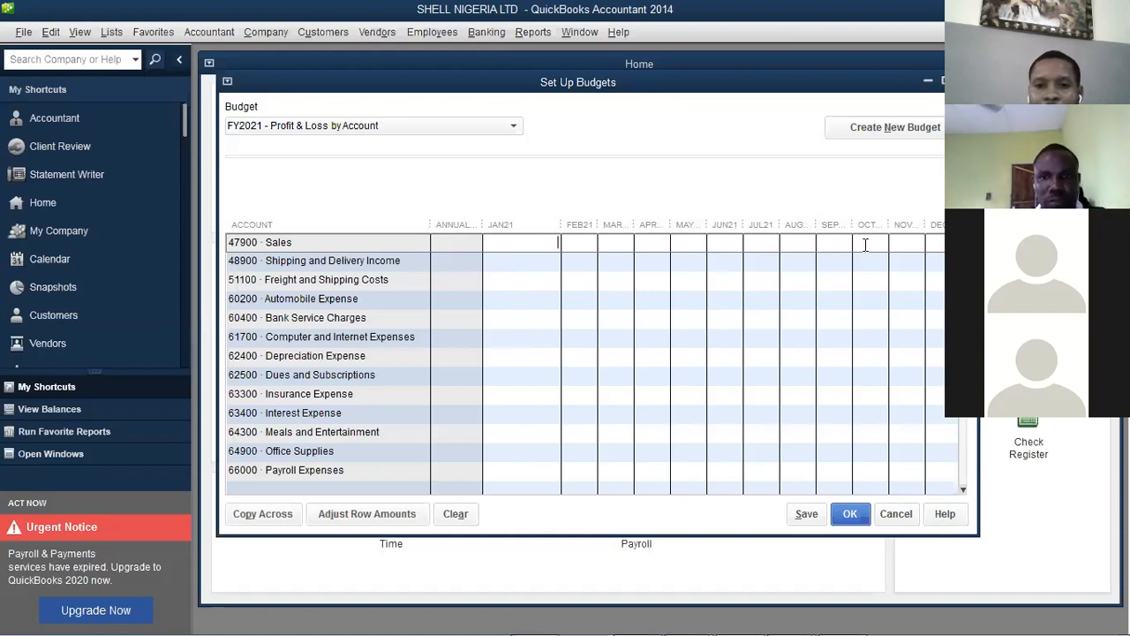
pyautogui.moveTo(817, 84); pyautogui.dragTo(706, 114)
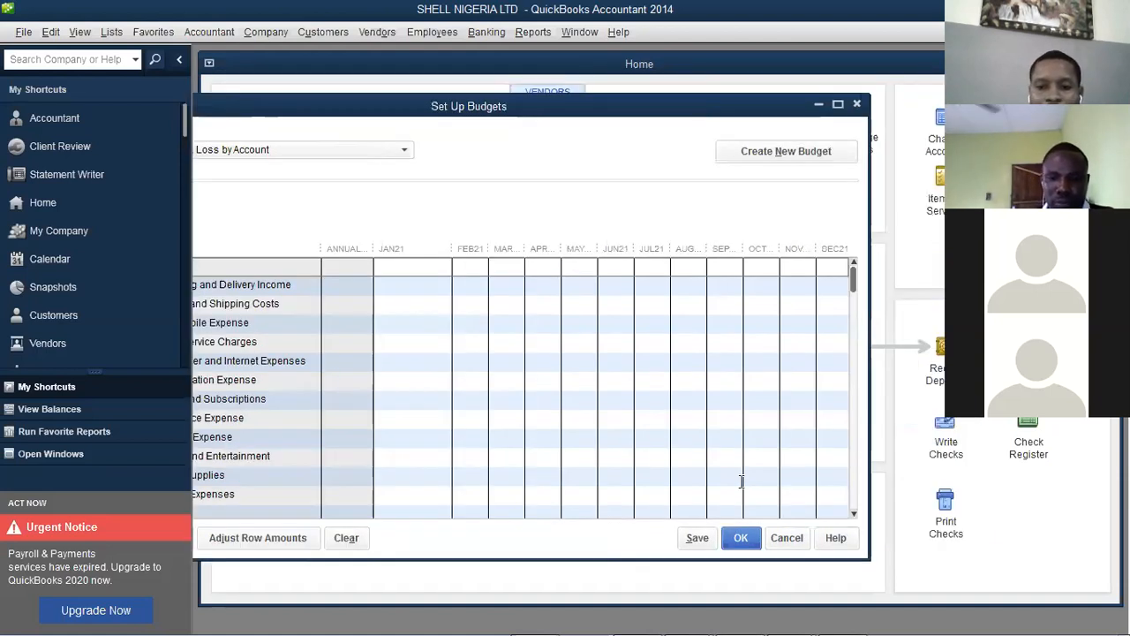
# Enter 2,000,000.00 as the January 2021 Sales budget amount
pyautogui.write('2,')
pyautogui.write('00')
pyautogui.write('0.00')
pyautogui.press('Tab')
pyautogui.click(423, 269)
pyautogui.write('00')
pyautogui.press('Tab')
pyautogui.write('0')
pyautogui.press('Tab')
# Enter 5,500,000.00 for February 2021 Sales, widen FEB21, and save the budget
pyautogui.write('55')
pyautogui.press('BackSpace')
pyautogui.write('5000')
pyautogui.moveTo(490, 252); pyautogui.dragTo(556, 248)
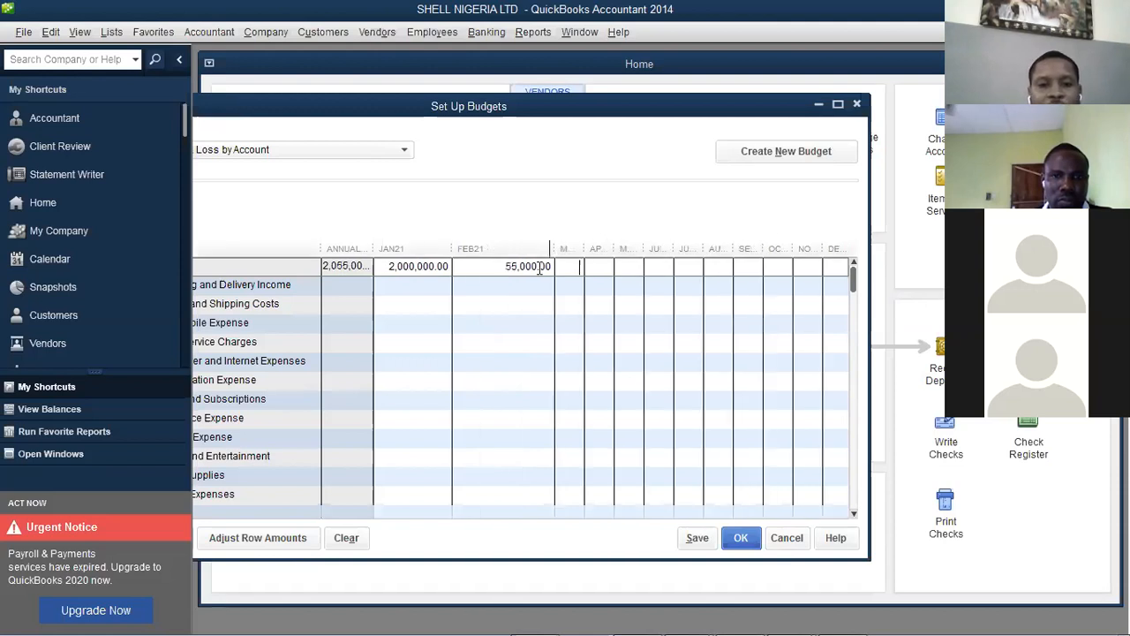
pyautogui.click(536, 268)
pyautogui.write('00')
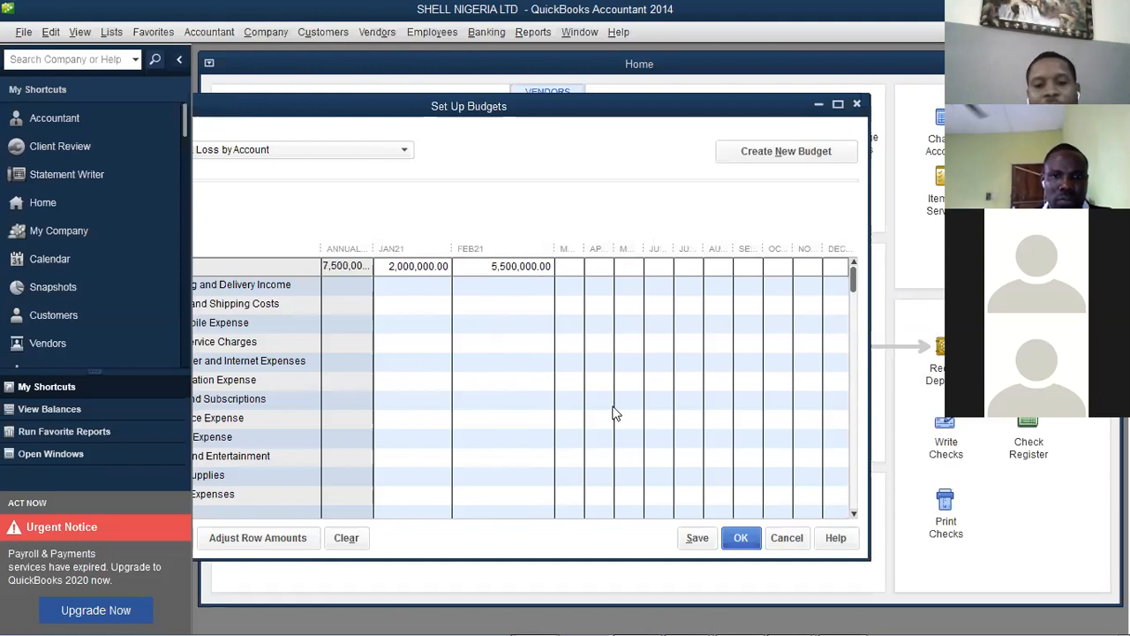
pyautogui.click(714, 542)
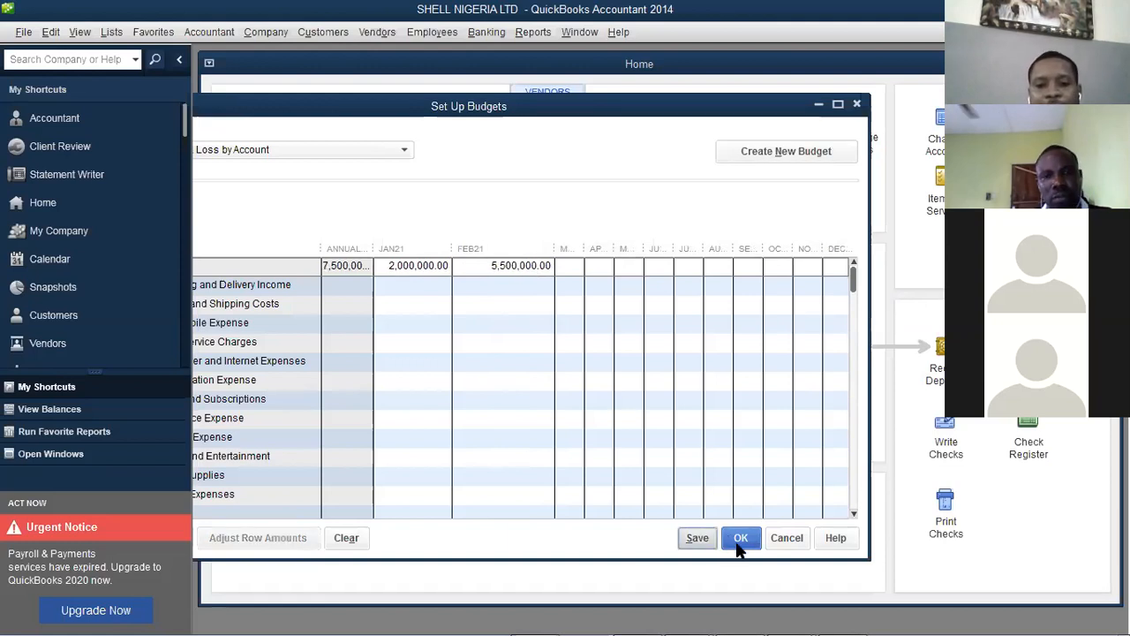
pyautogui.click(739, 540)
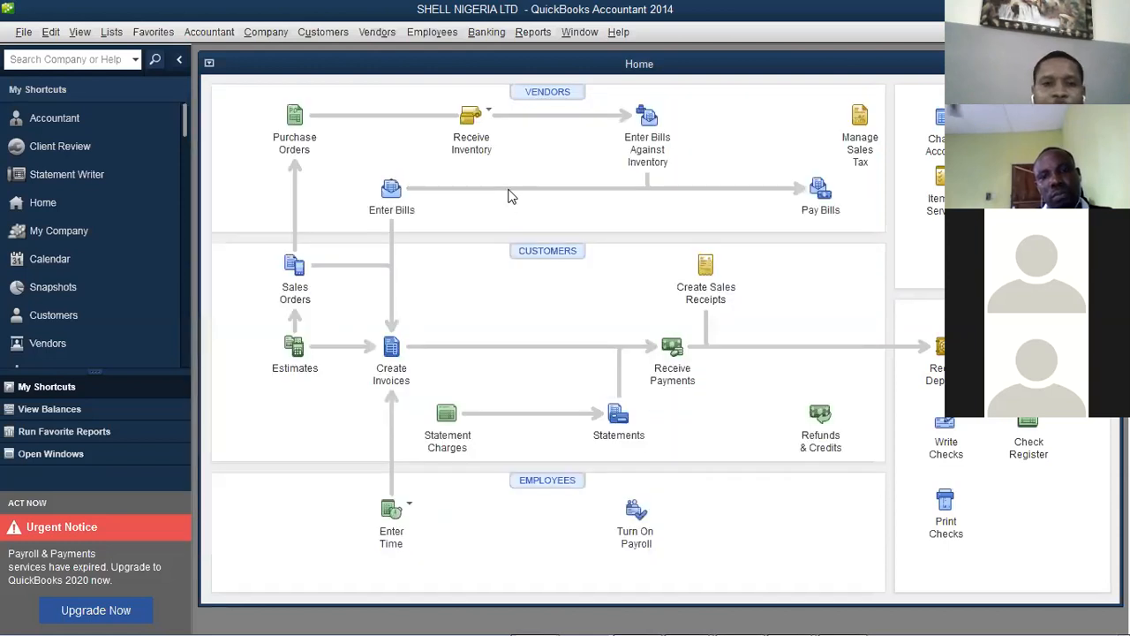
pyautogui.click(527, 38)
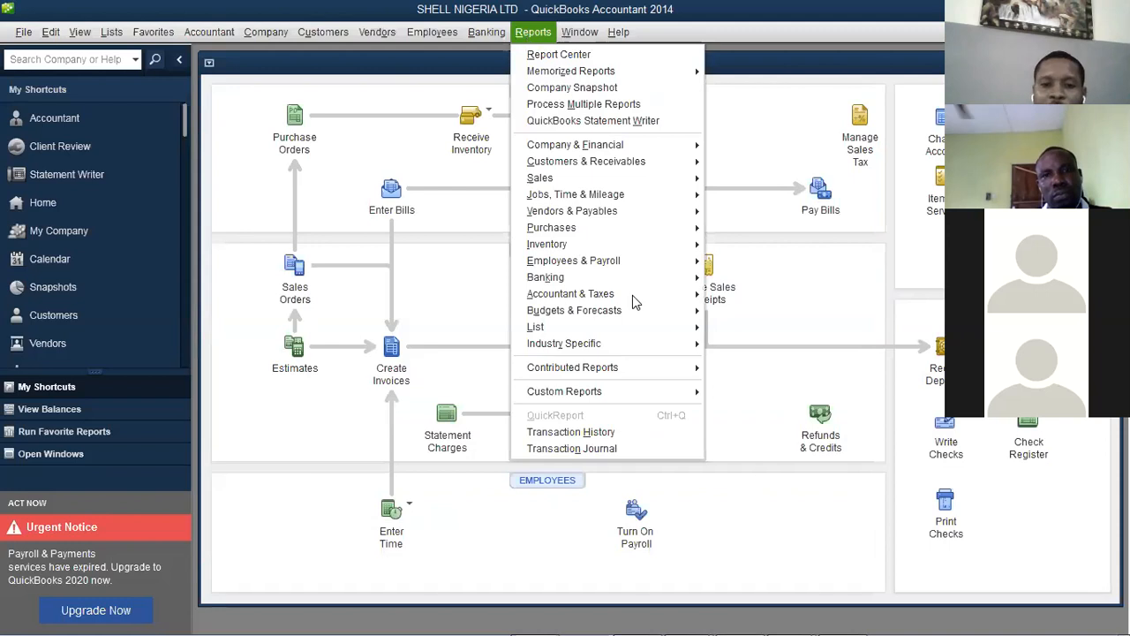
pyautogui.moveTo(636, 316)
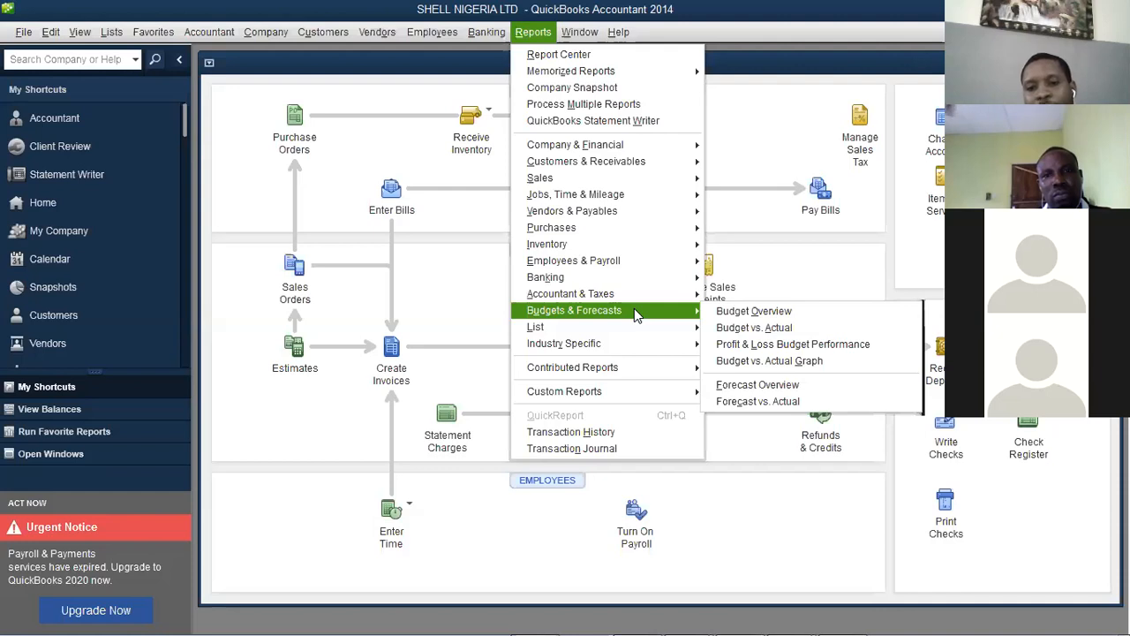
pyautogui.click(838, 349)
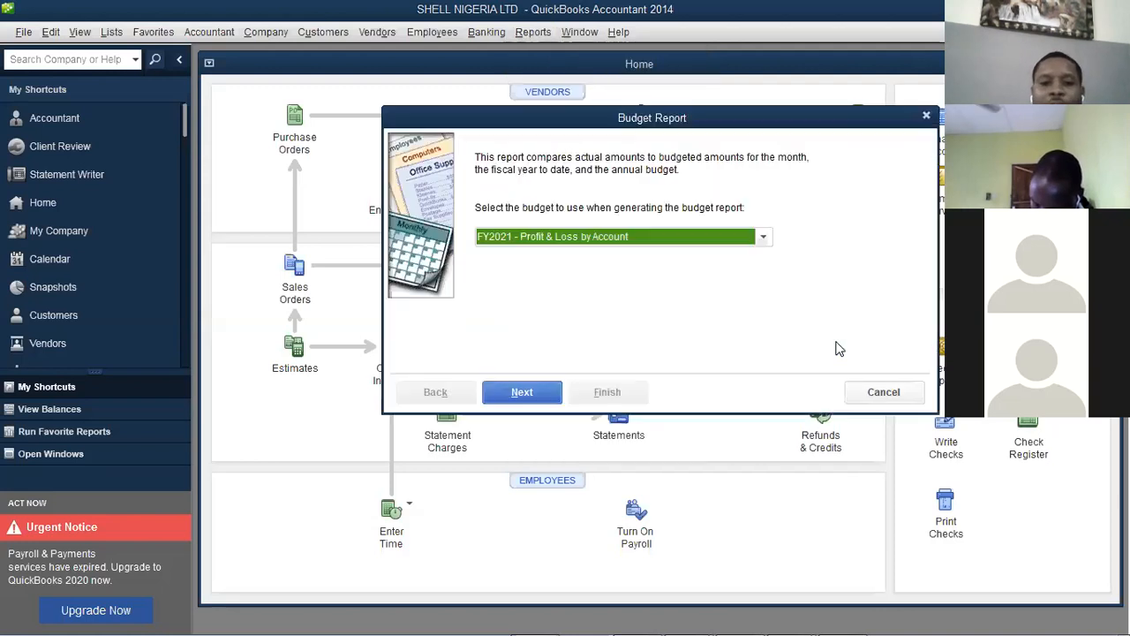
pyautogui.click(547, 400)
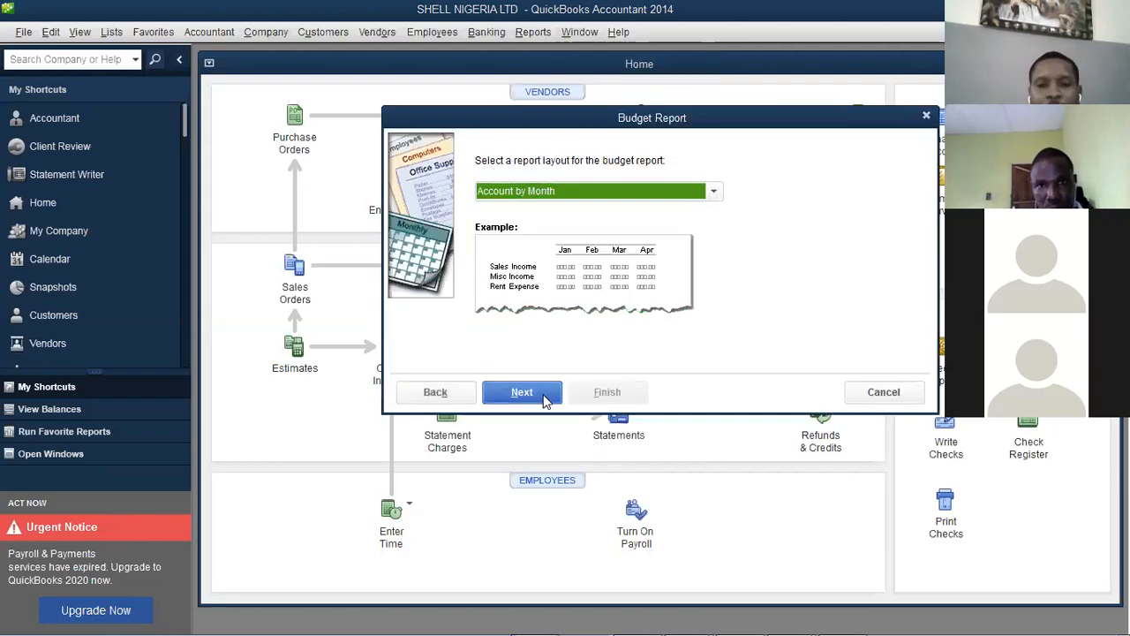
pyautogui.click(547, 396)
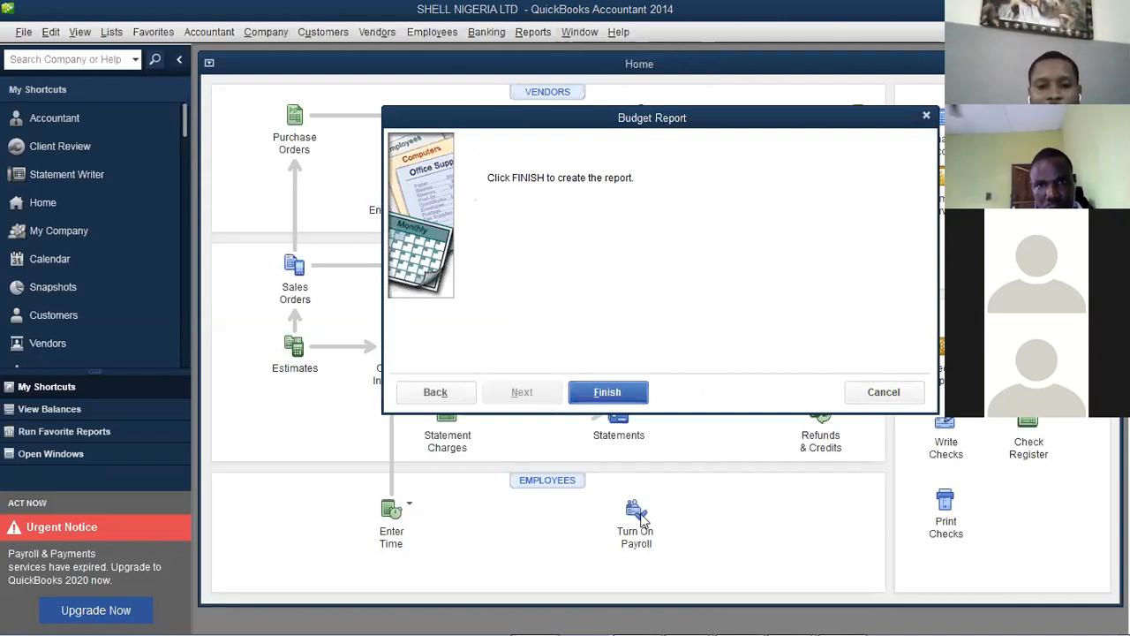
pyautogui.click(646, 536)
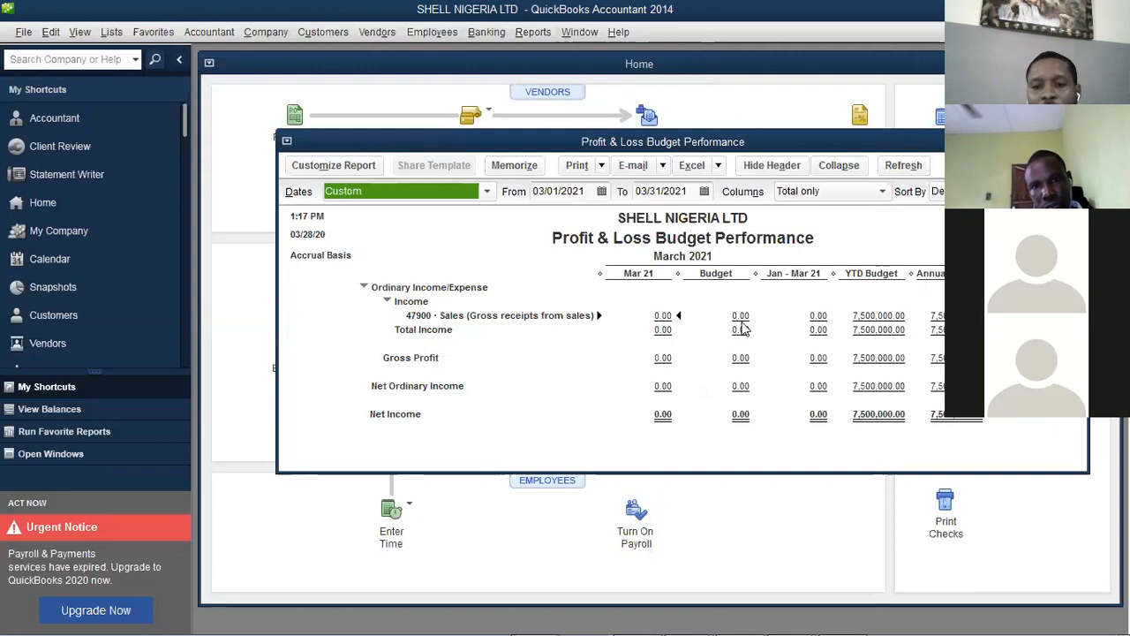
pyautogui.moveTo(806, 148); pyautogui.dragTo(704, 157)
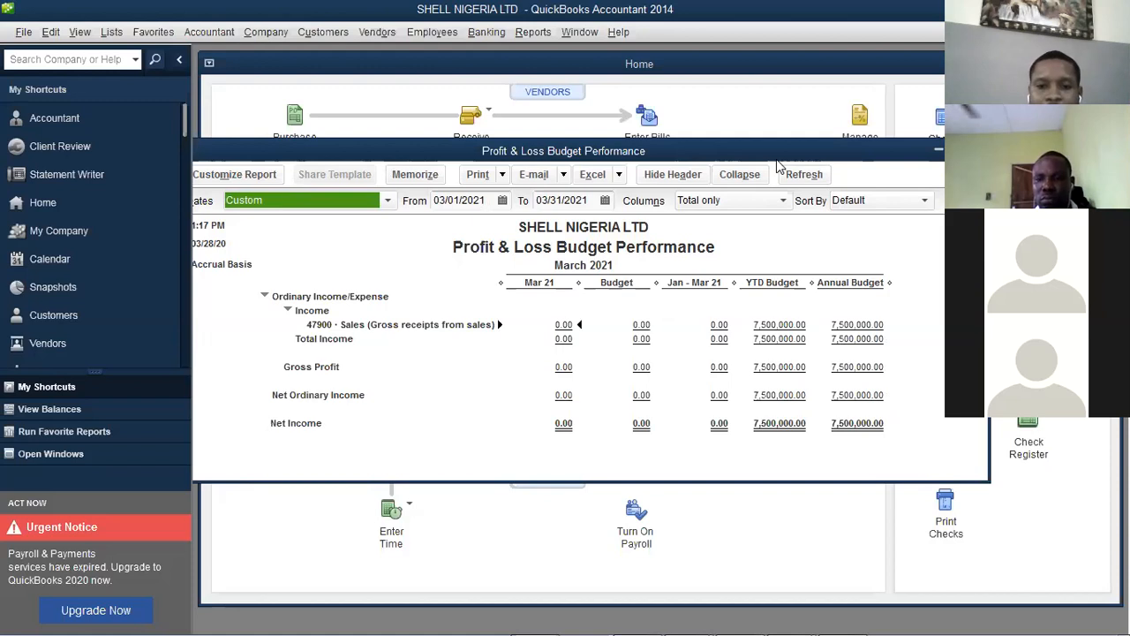
pyautogui.moveTo(791, 158); pyautogui.dragTo(757, 162)
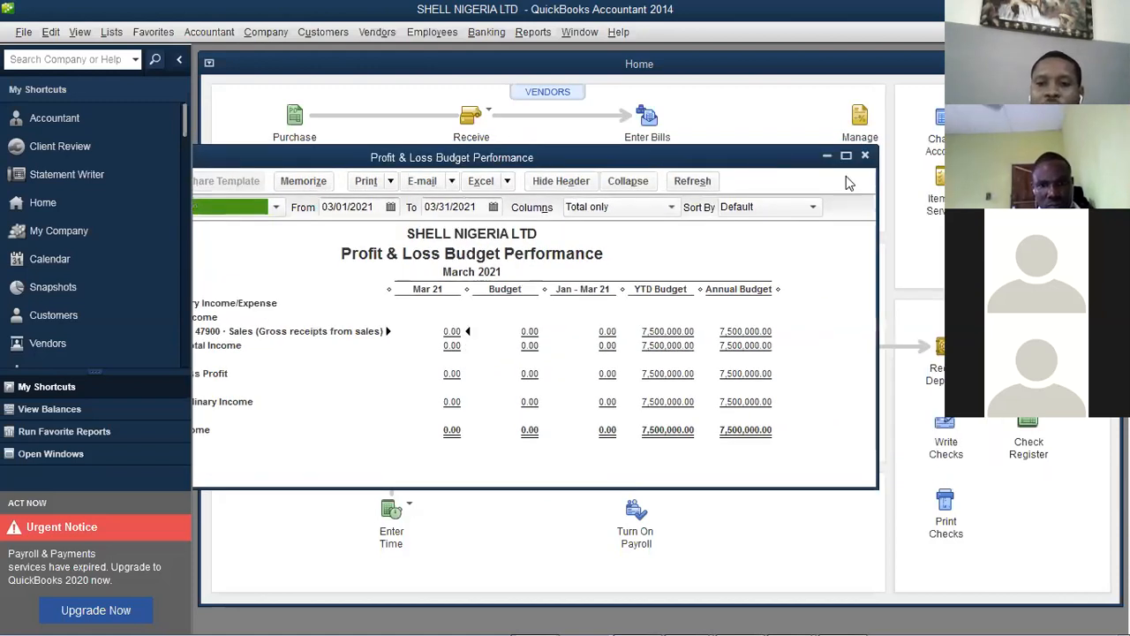
pyautogui.click(865, 156)
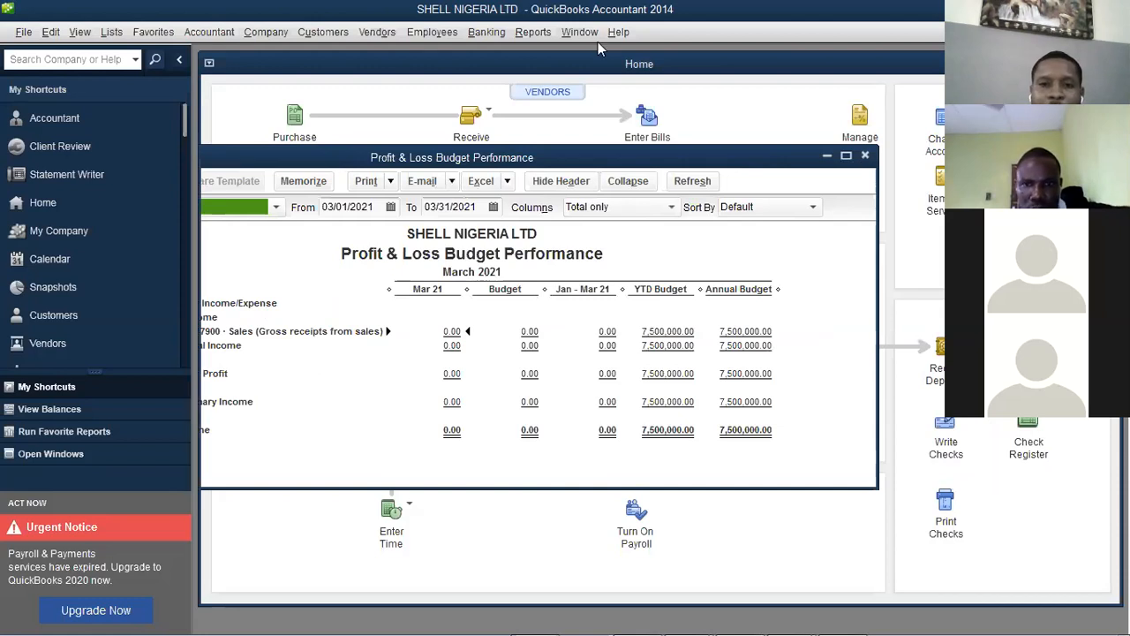
pyautogui.click(539, 35)
pyautogui.moveTo(601, 327)
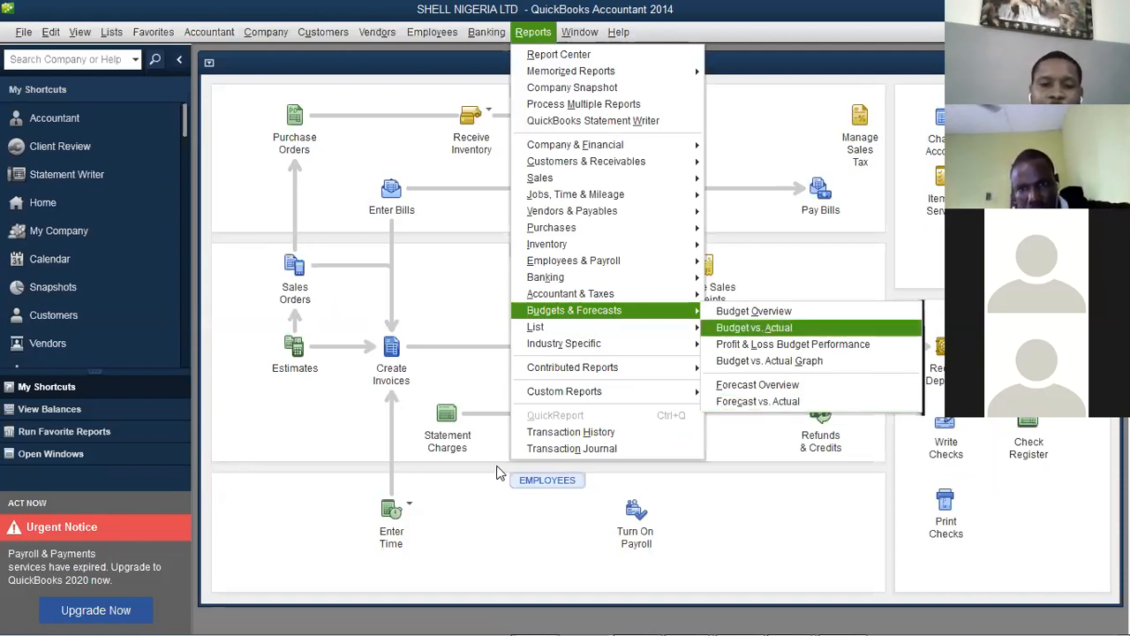
# Generate the Profit & Loss Budget vs. Actual report for the FY2021 budget, by month
pyautogui.click(758, 328)
pyautogui.click(538, 400)
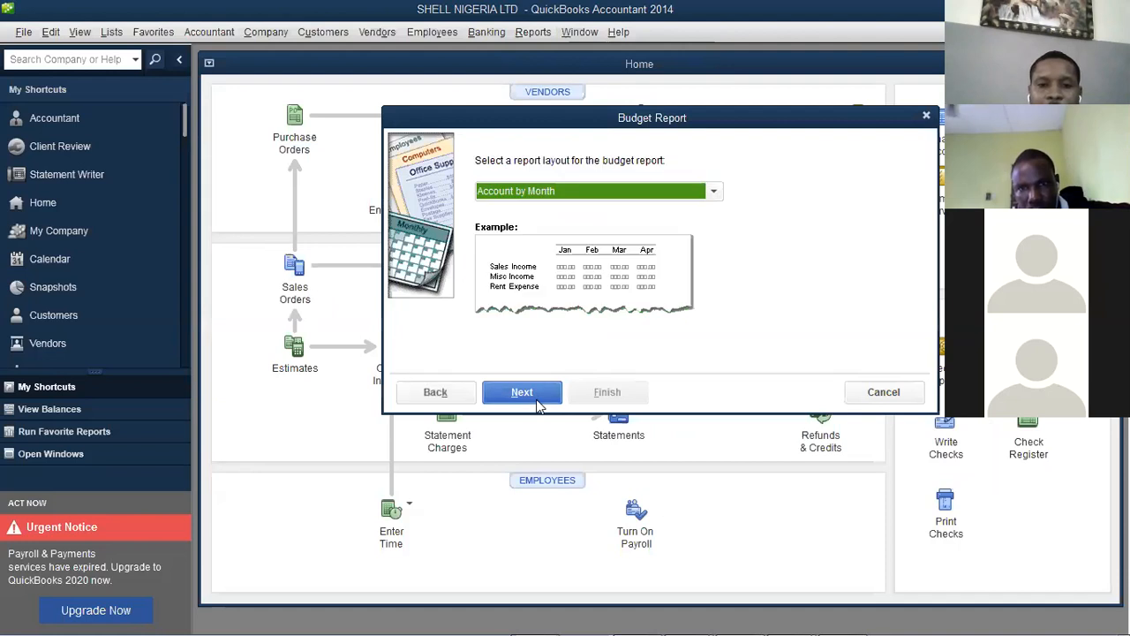
pyautogui.click(538, 399)
pyautogui.click(583, 398)
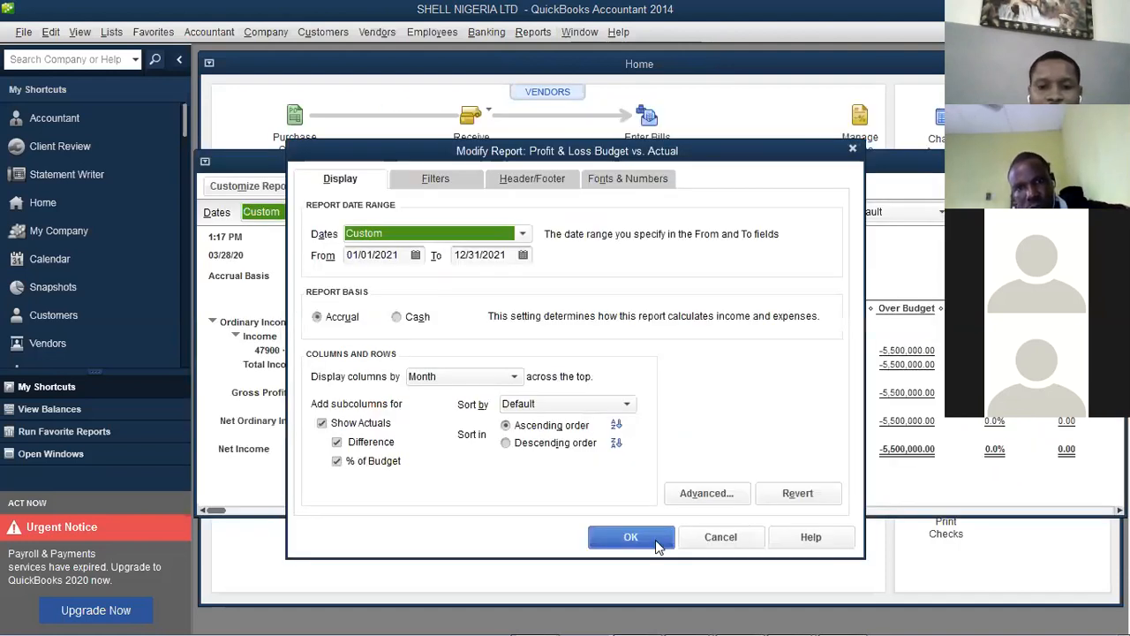
pyautogui.click(656, 542)
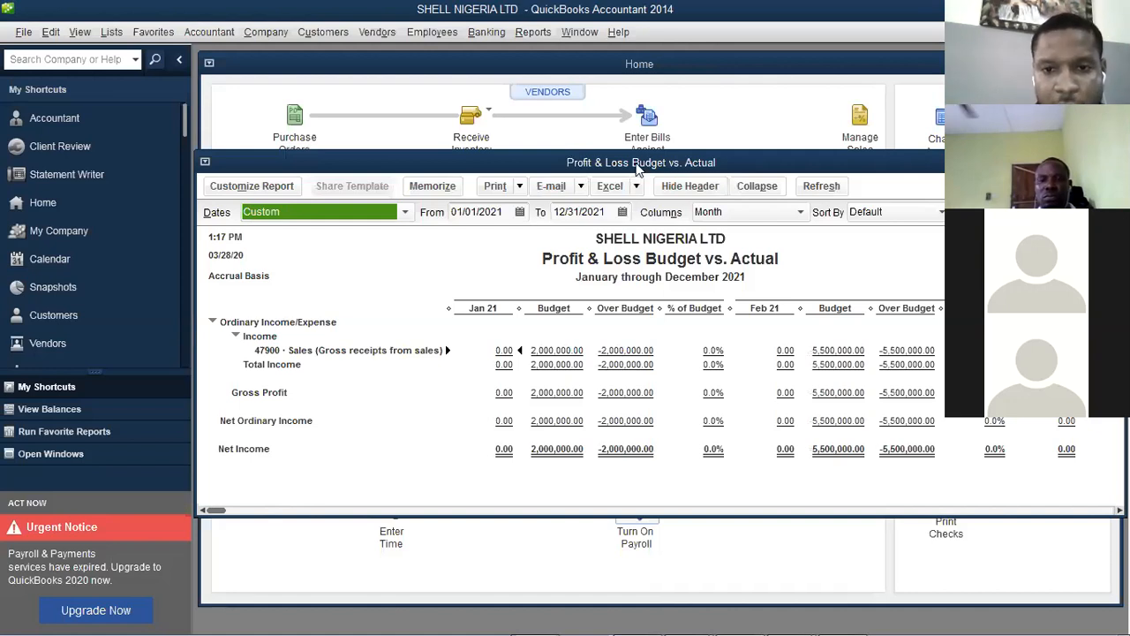
# Move the report window aside and close the Budget vs. Actual report
pyautogui.moveTo(637, 164); pyautogui.dragTo(528, 137)
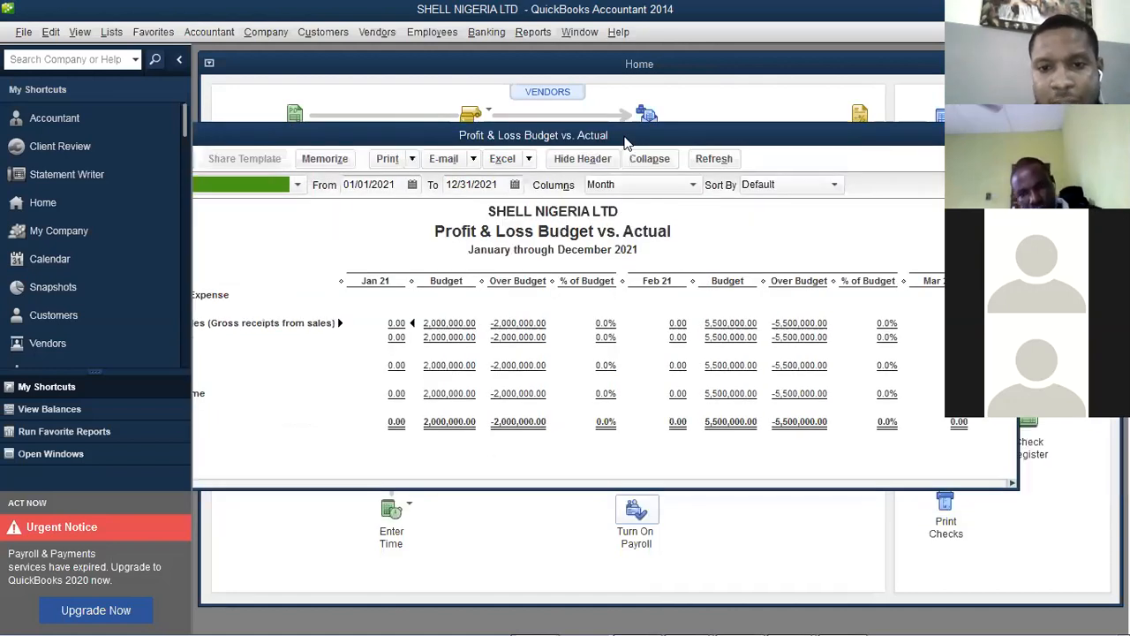
pyautogui.moveTo(624, 140); pyautogui.dragTo(477, 159)
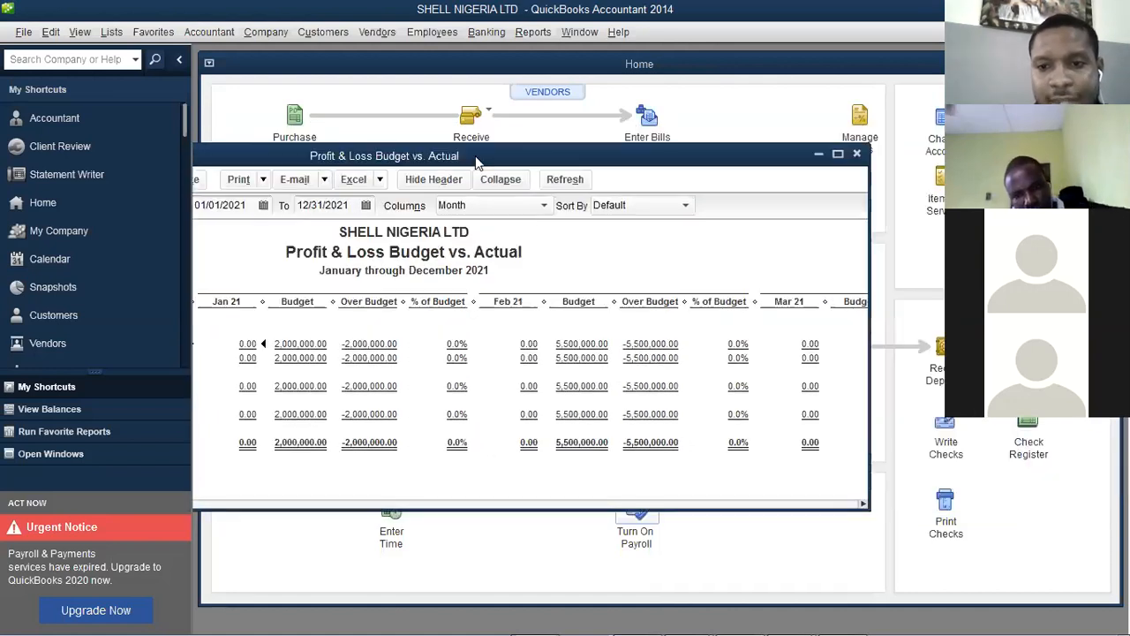
pyautogui.click(856, 153)
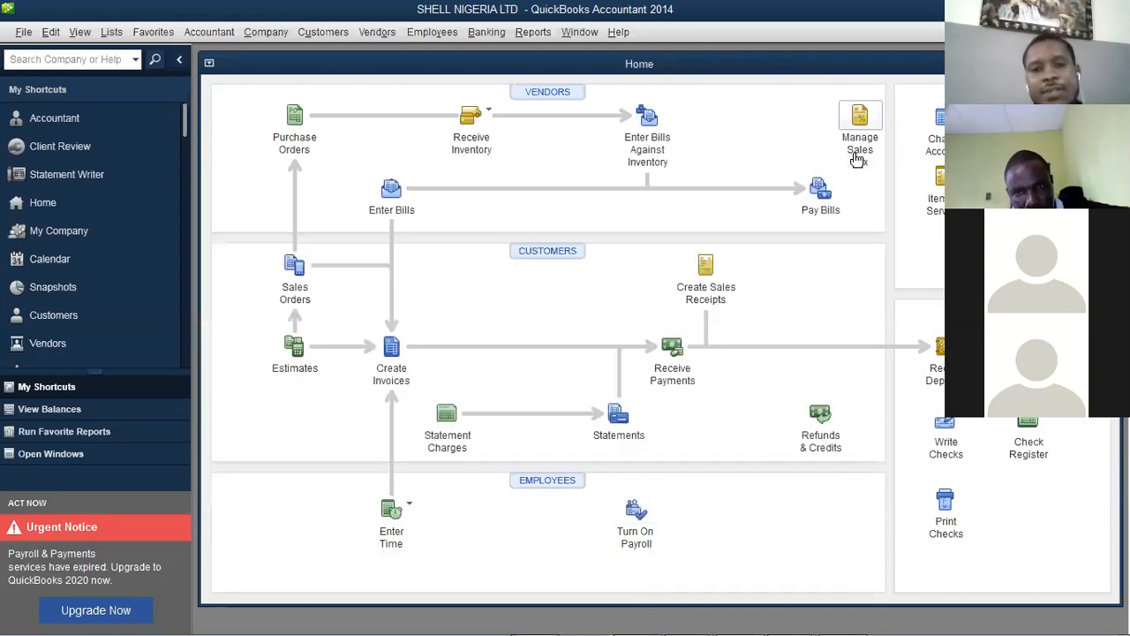
pyautogui.click(266, 33)
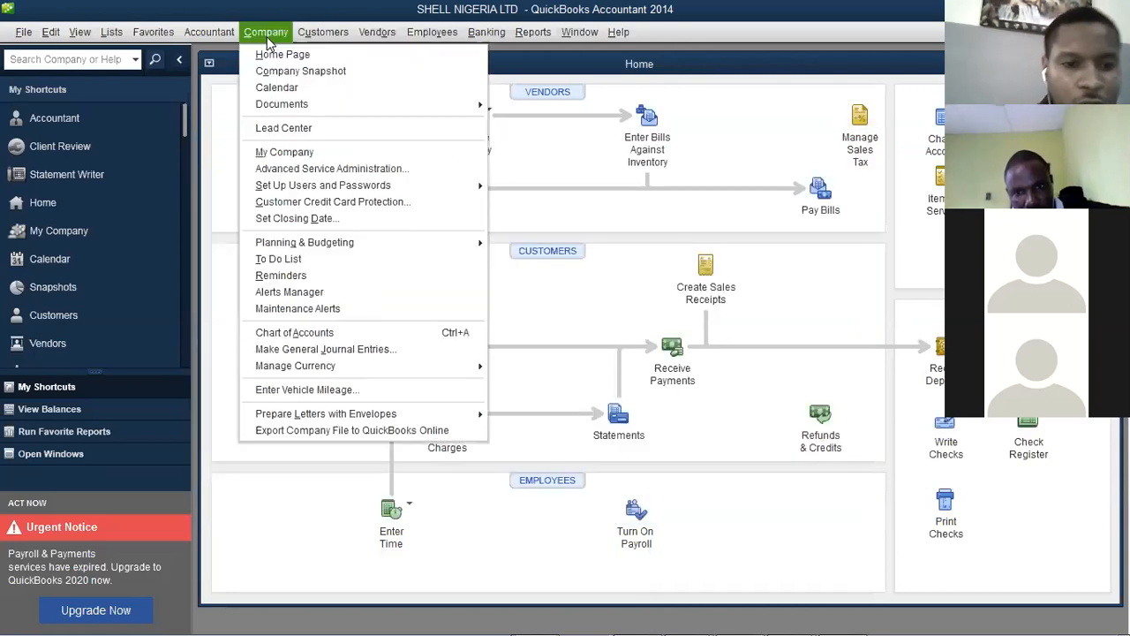
pyautogui.click(323, 297)
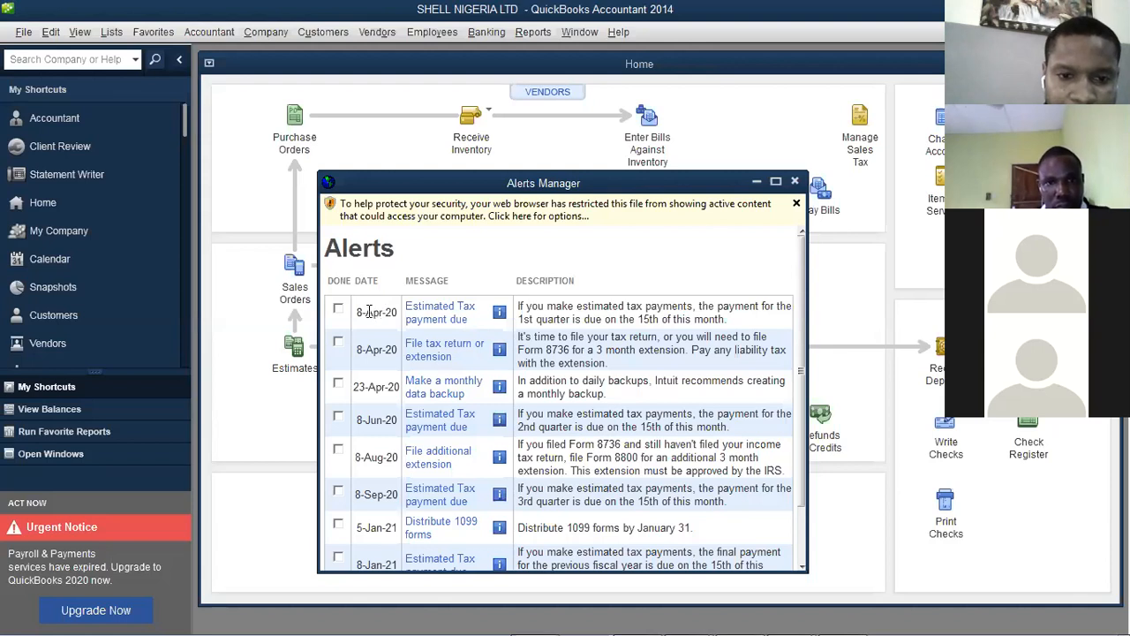
pyautogui.click(794, 183)
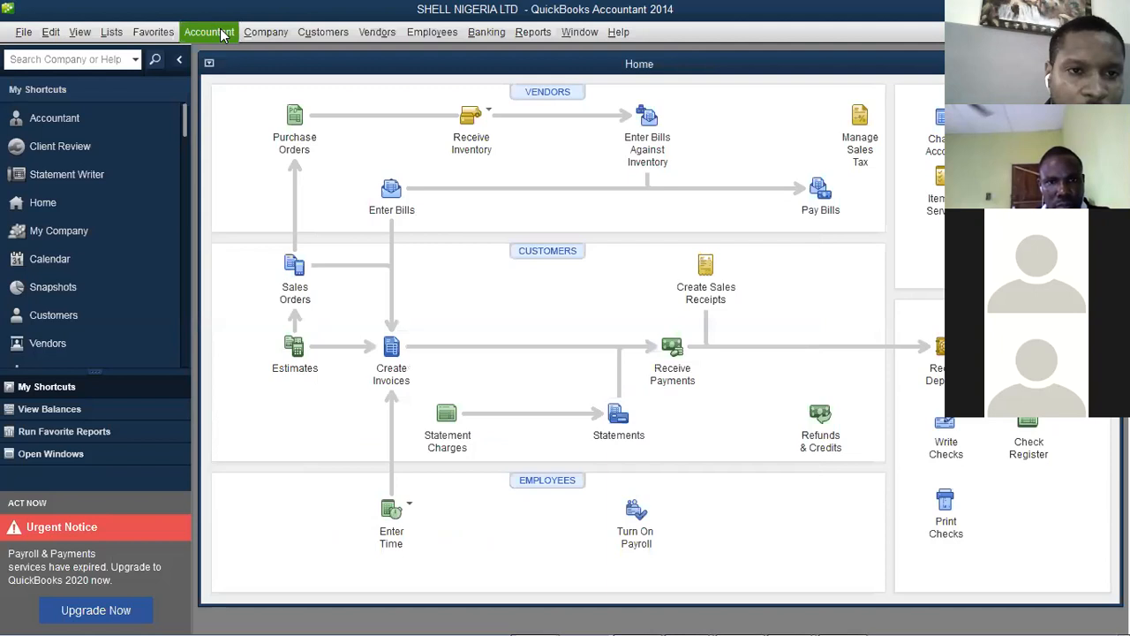
# Mark the 8-Apr-20 'File tax return or extension' alert as done and close Alerts Manager
pyautogui.click(263, 37)
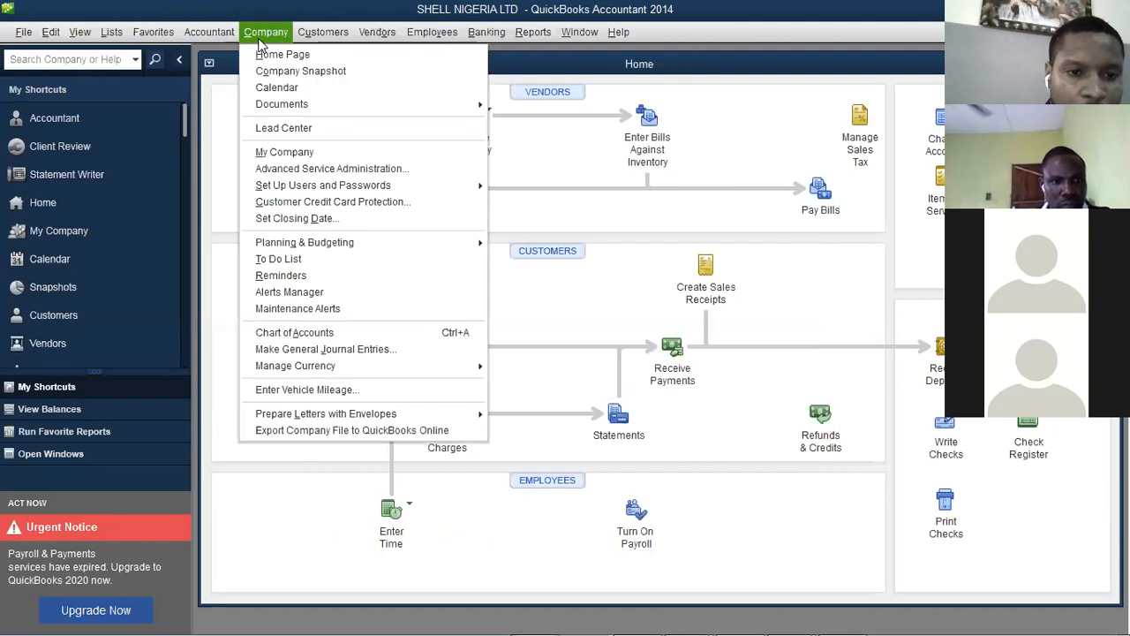
pyautogui.click(312, 292)
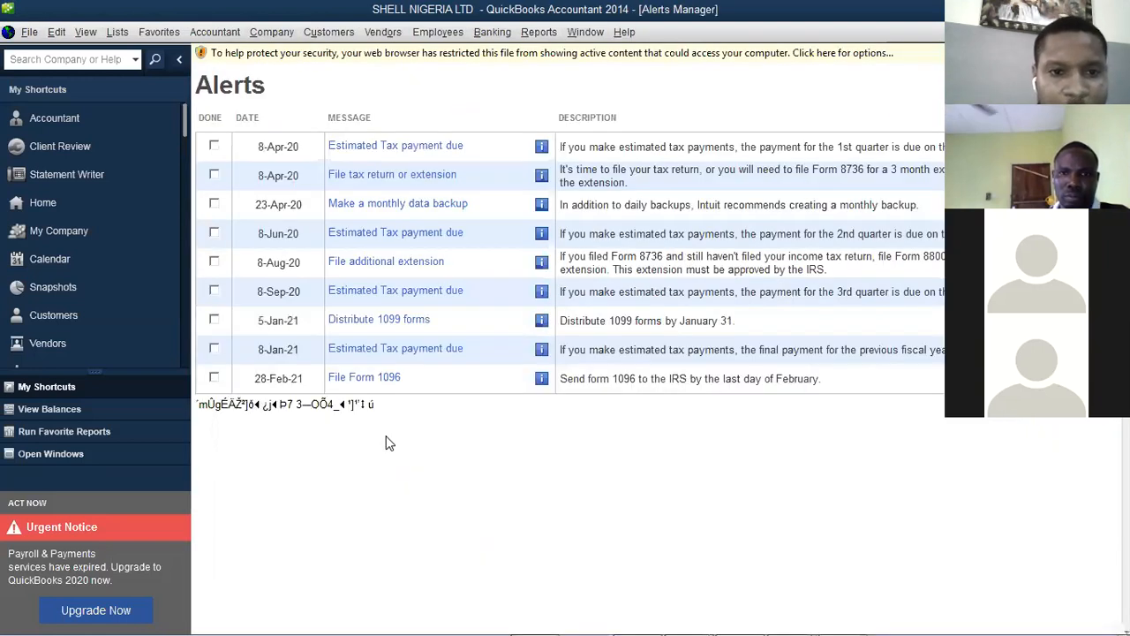
pyautogui.click(215, 176)
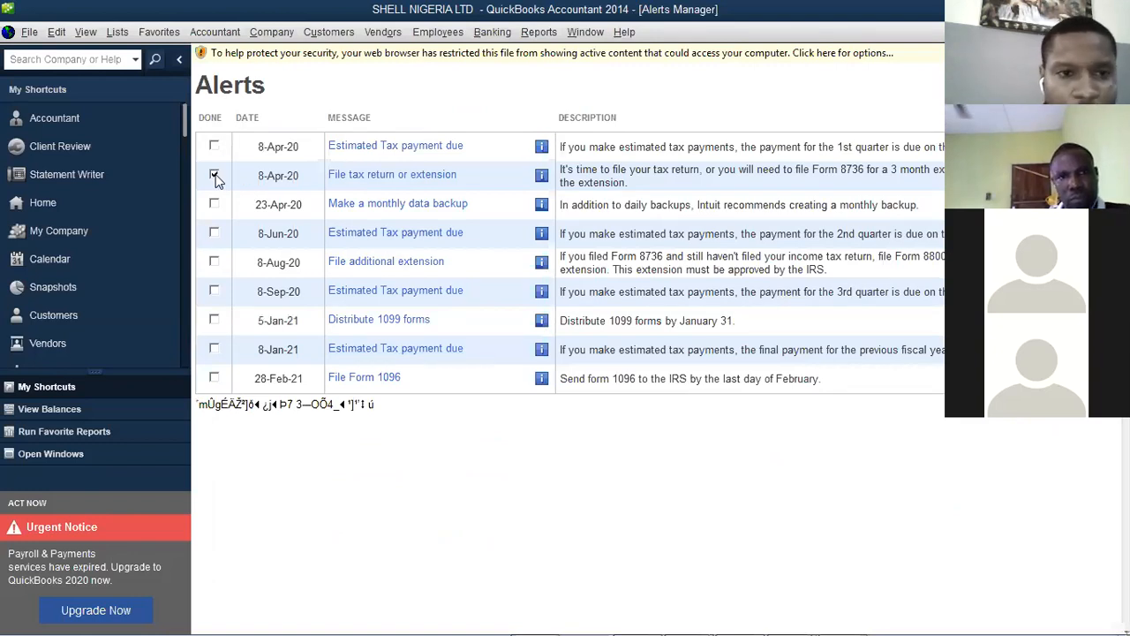
pyautogui.click(276, 181)
pyautogui.doubleClick(277, 183)
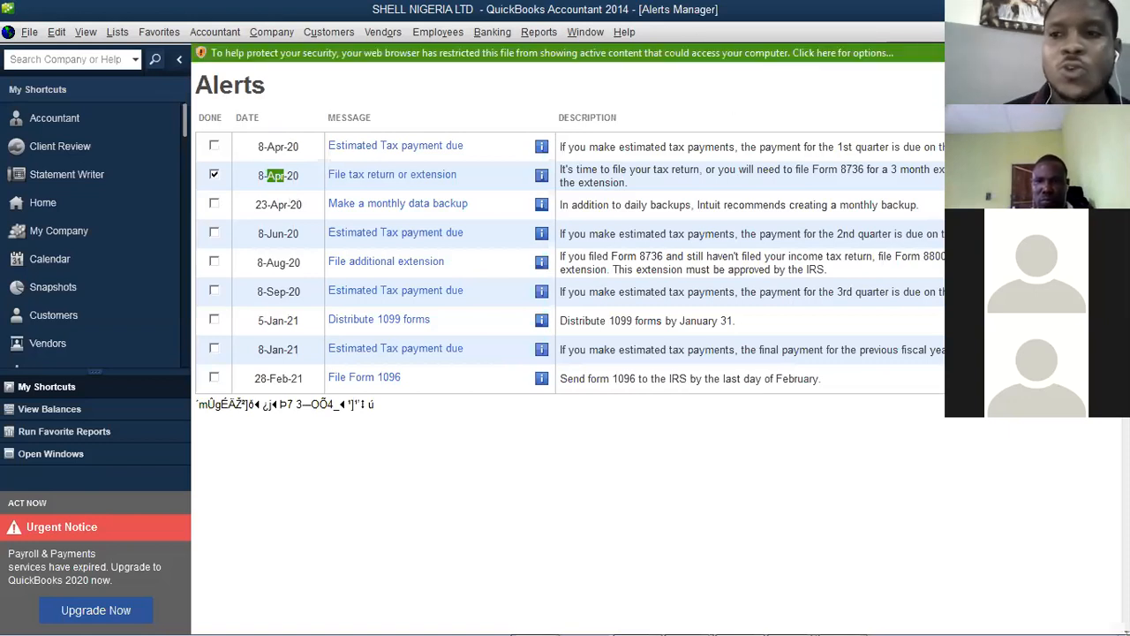
pyautogui.press('Escape')
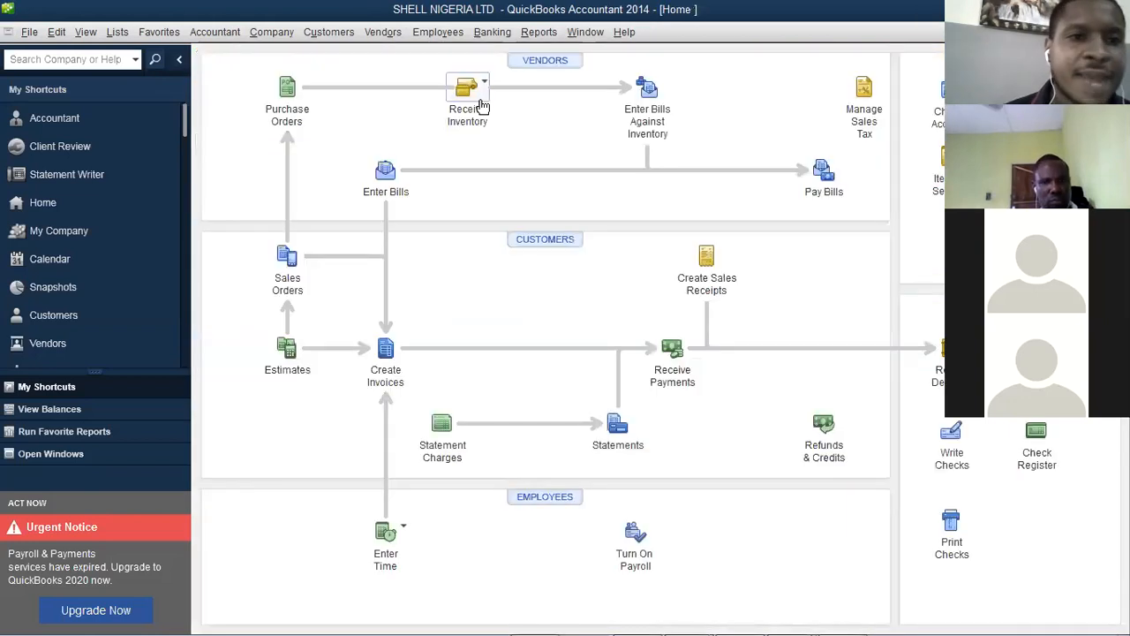
pyautogui.click(233, 34)
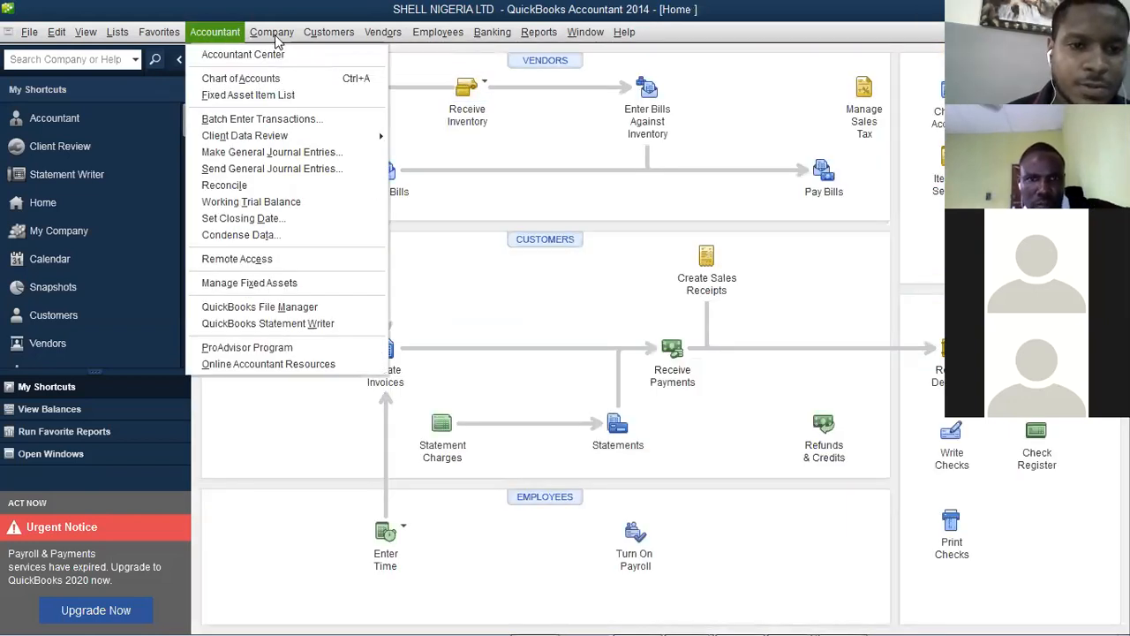
pyautogui.moveTo(272, 33)
pyautogui.click(315, 274)
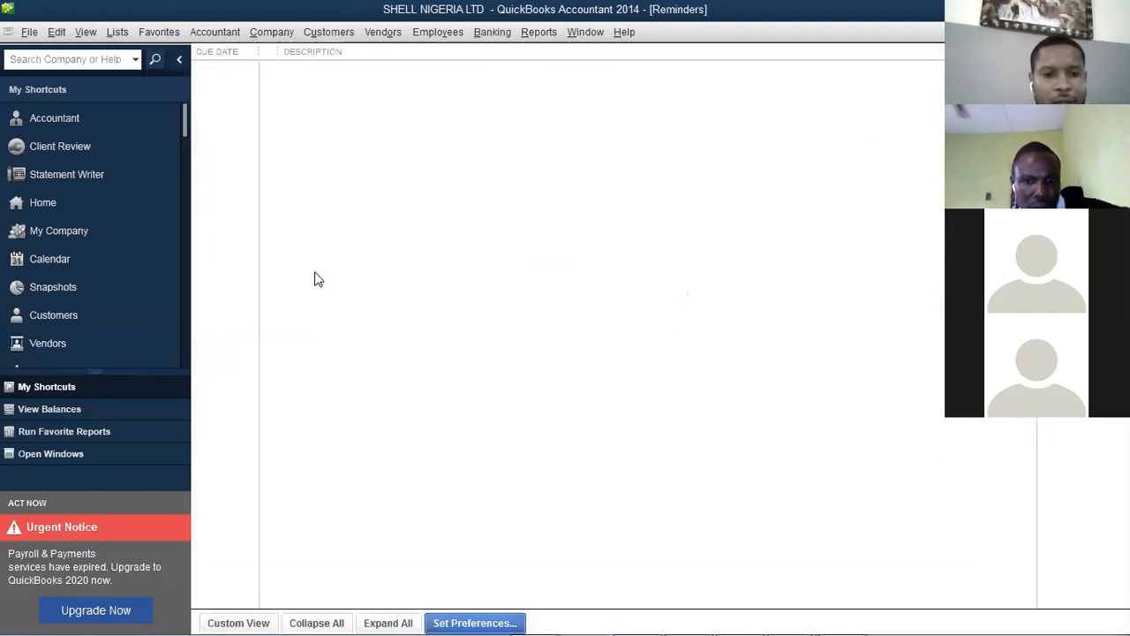
pyautogui.click(461, 616)
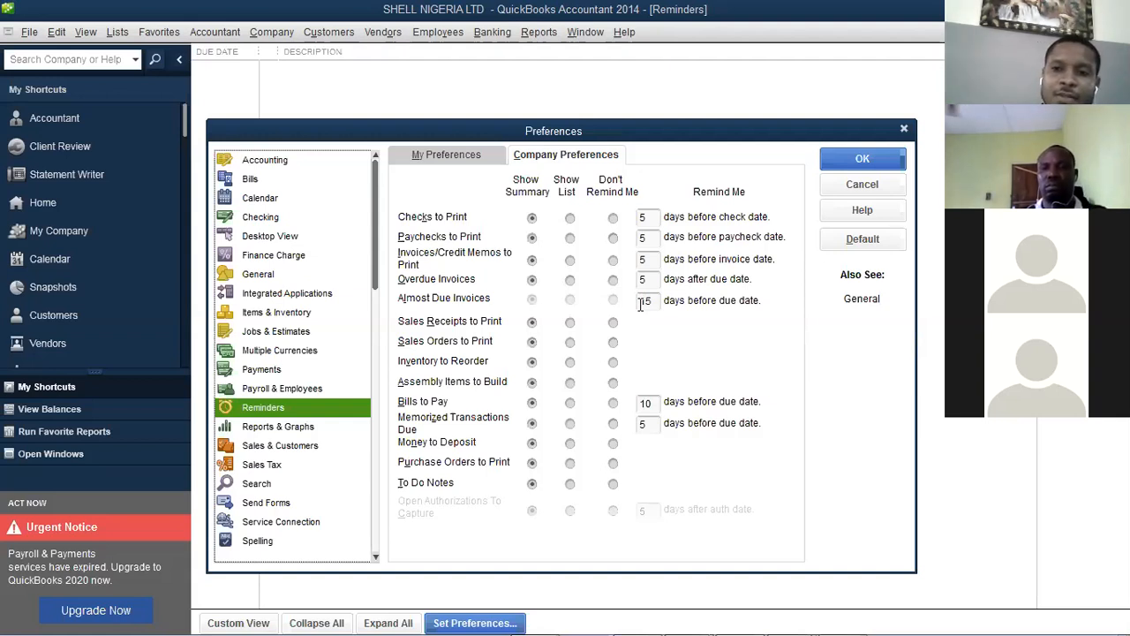
pyautogui.click(906, 130)
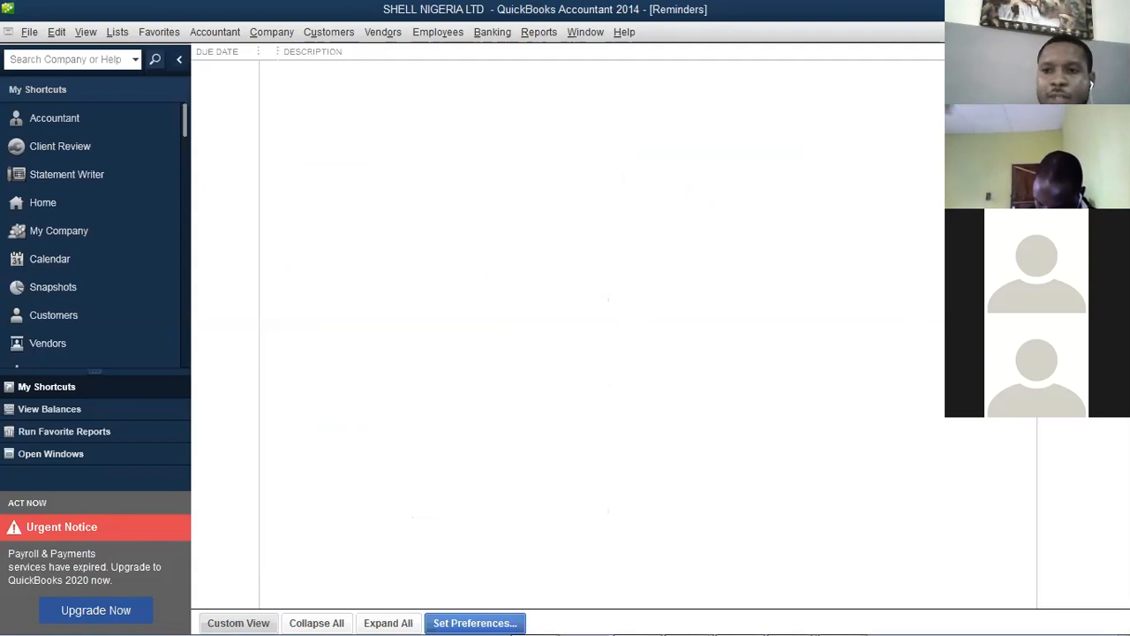
# Open the empty Maintenance Alerts window and close it
pyautogui.click(257, 32)
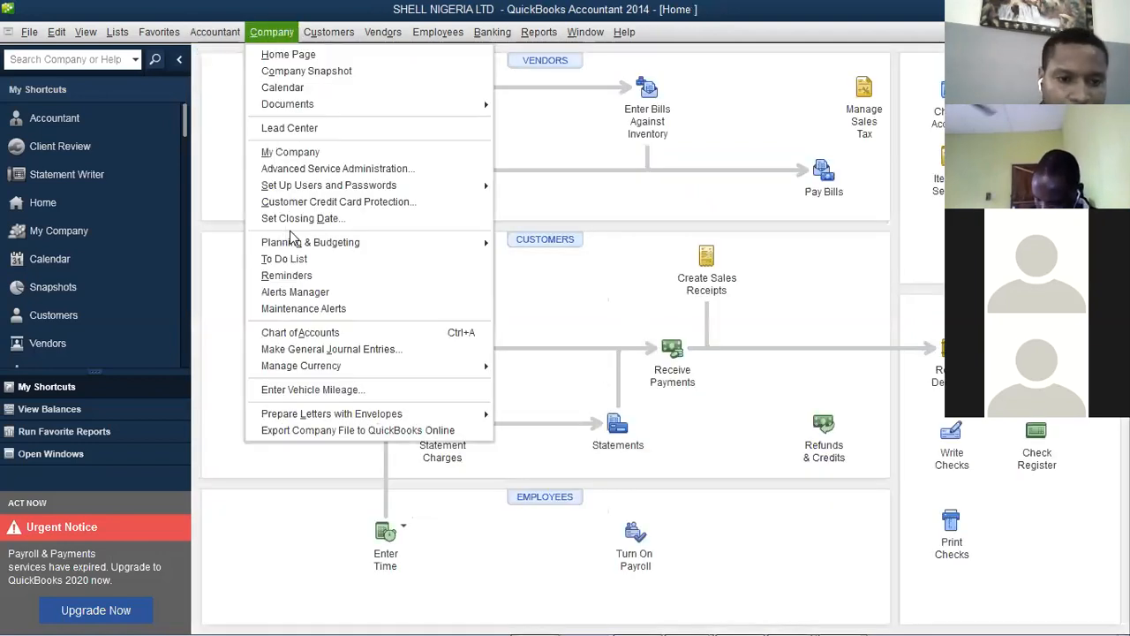
pyautogui.click(310, 311)
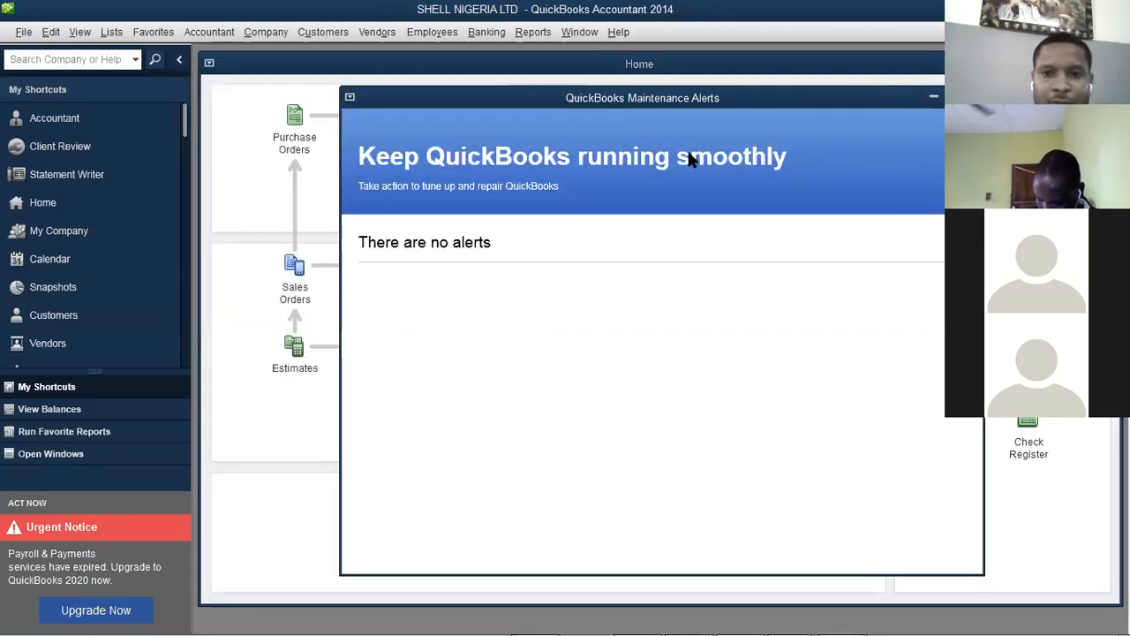
pyautogui.moveTo(670, 95); pyautogui.dragTo(618, 106)
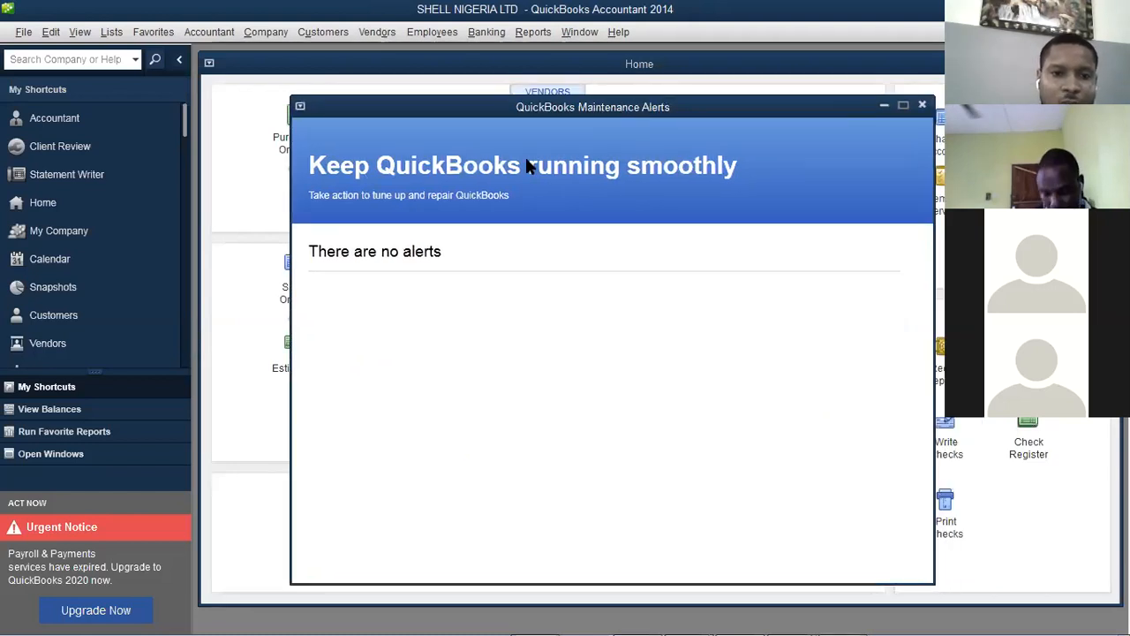
pyautogui.click(924, 106)
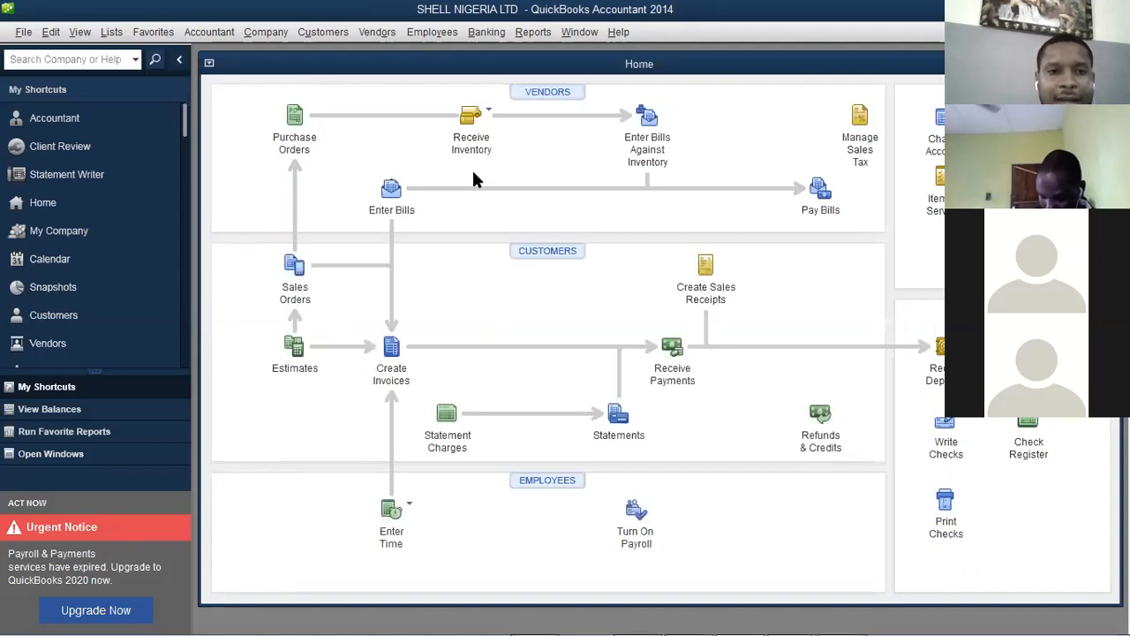
# Show the Manage Currency options under the Company menu
pyautogui.click(228, 35)
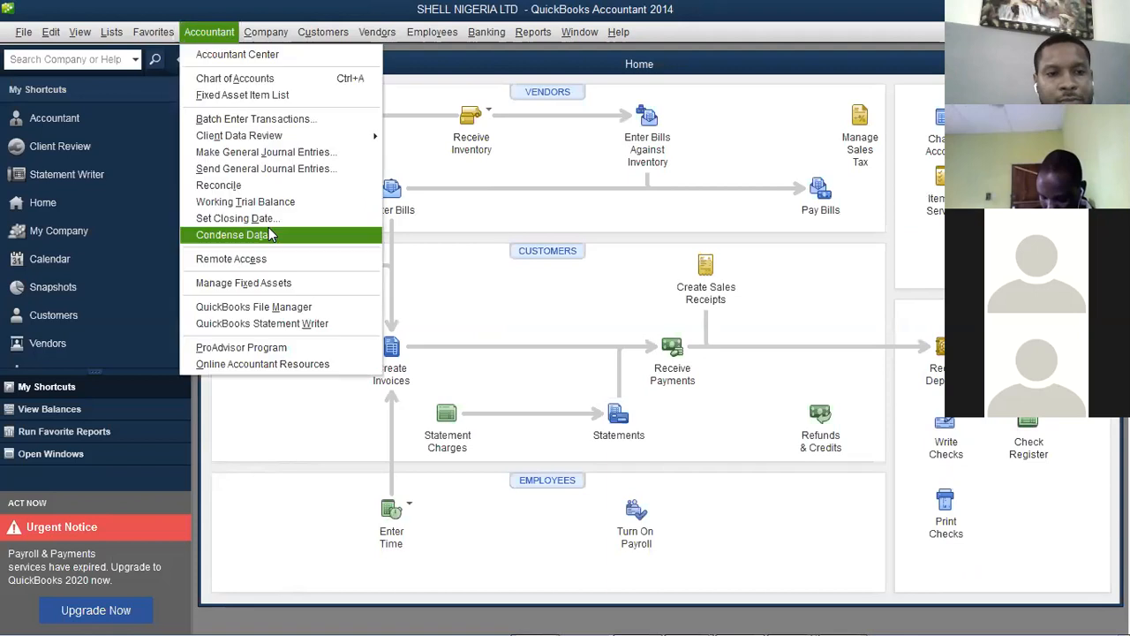
pyautogui.click(261, 34)
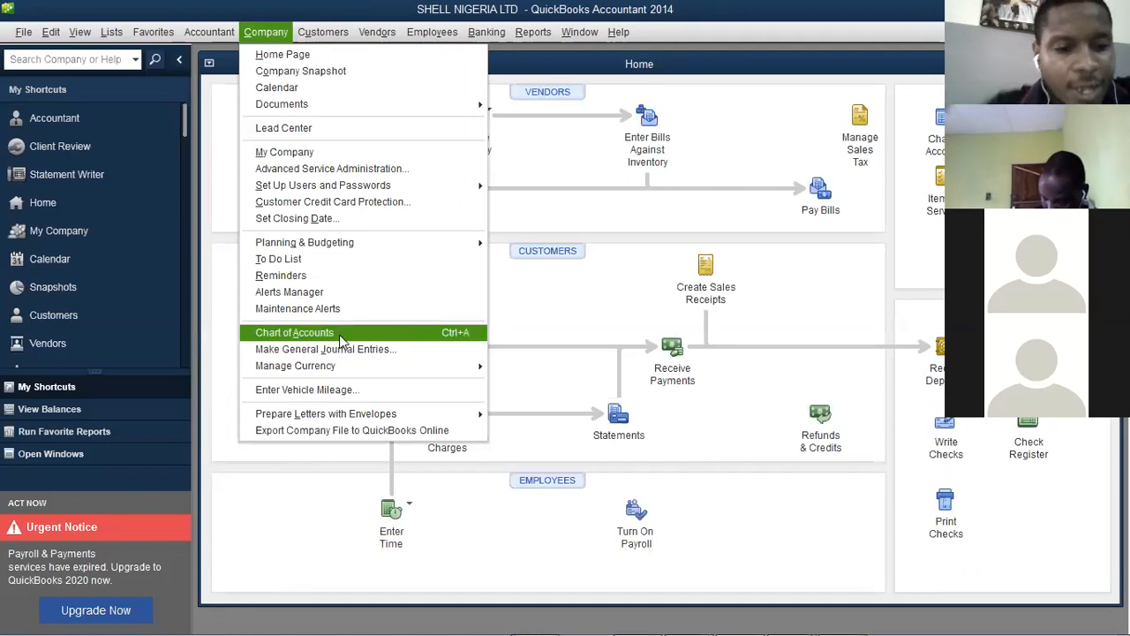
pyautogui.moveTo(353, 367)
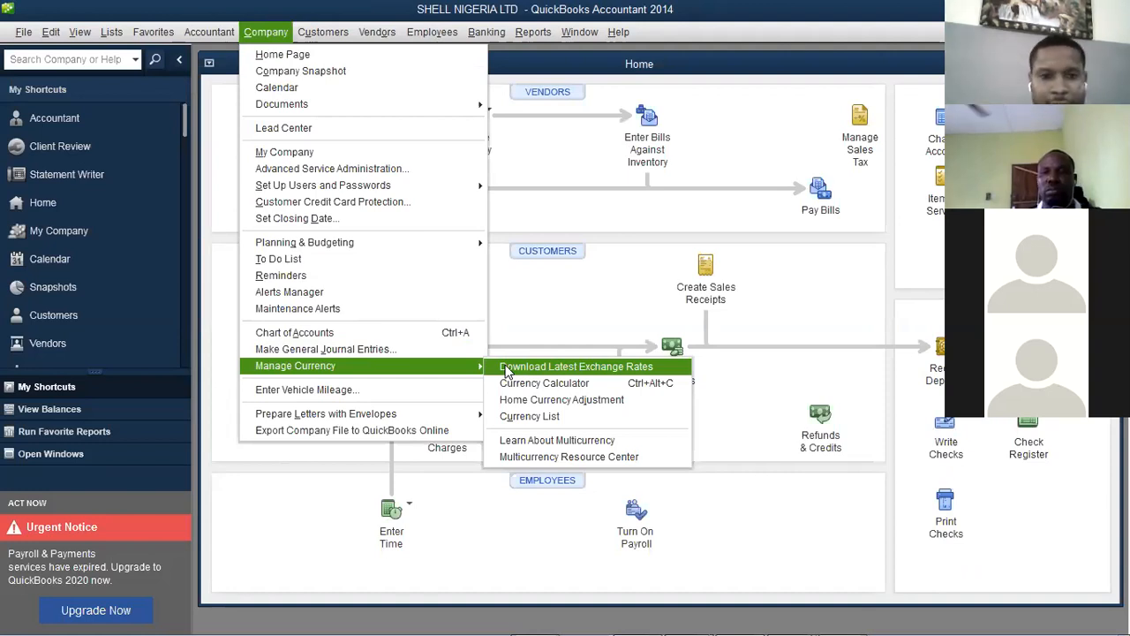
# Try downloading the latest exchange rates, then view and close the Currency List
pyautogui.click(506, 369)
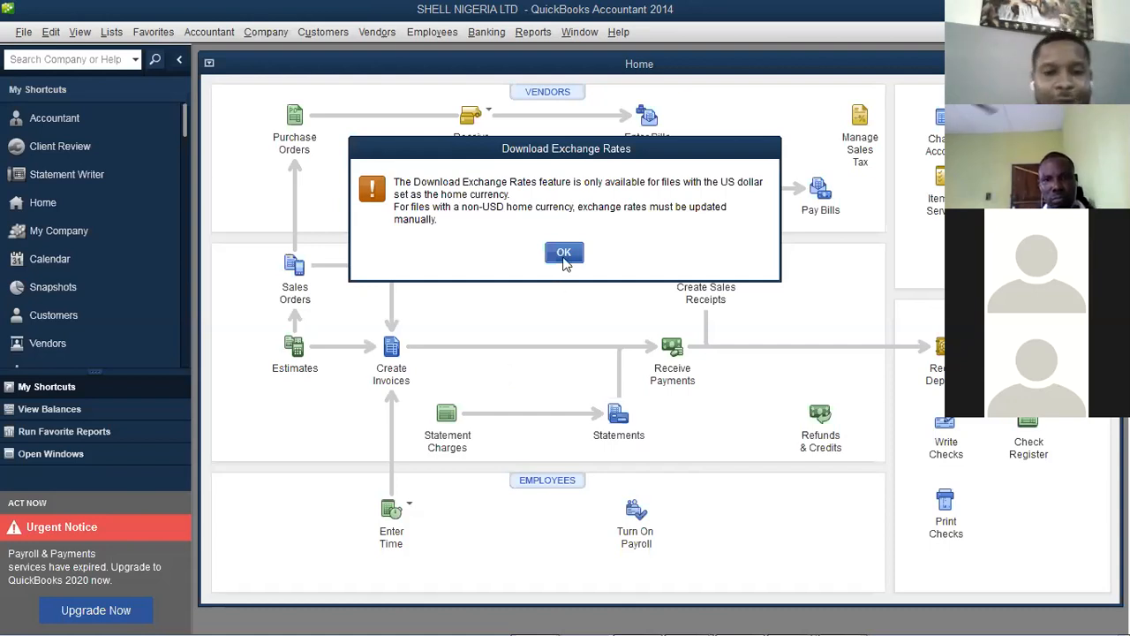
pyautogui.click(266, 31)
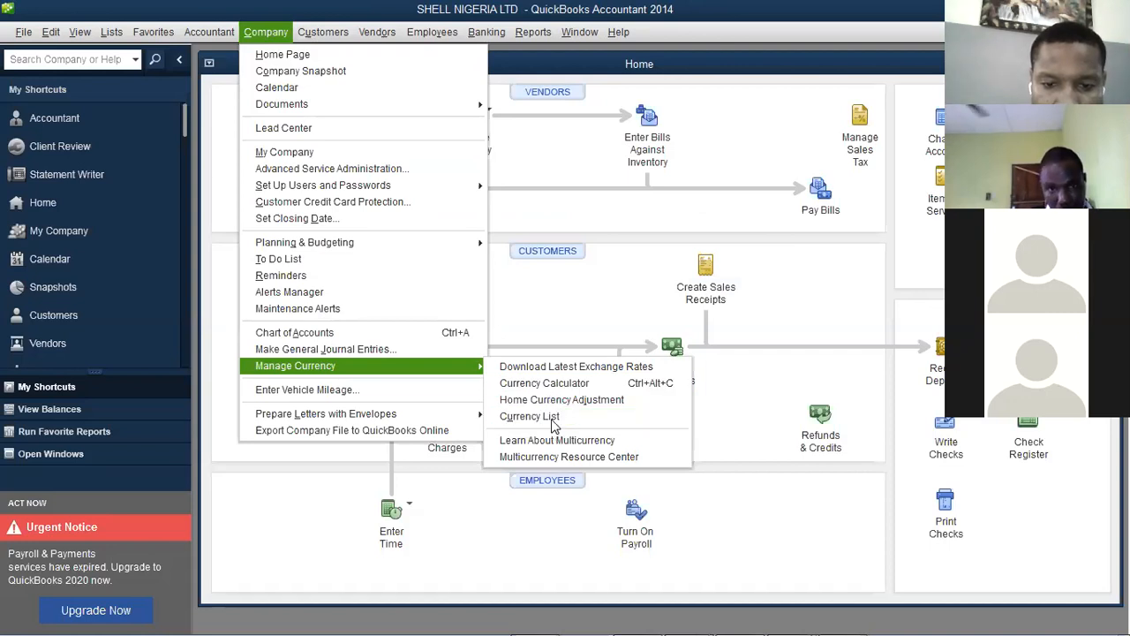
pyautogui.click(549, 417)
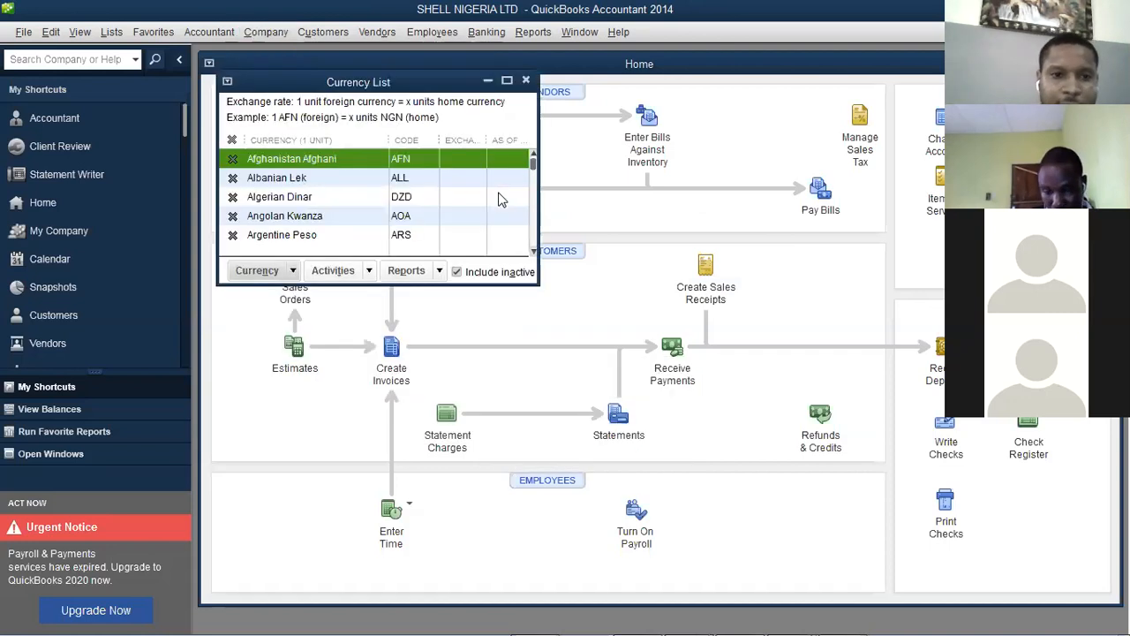
pyautogui.click(526, 80)
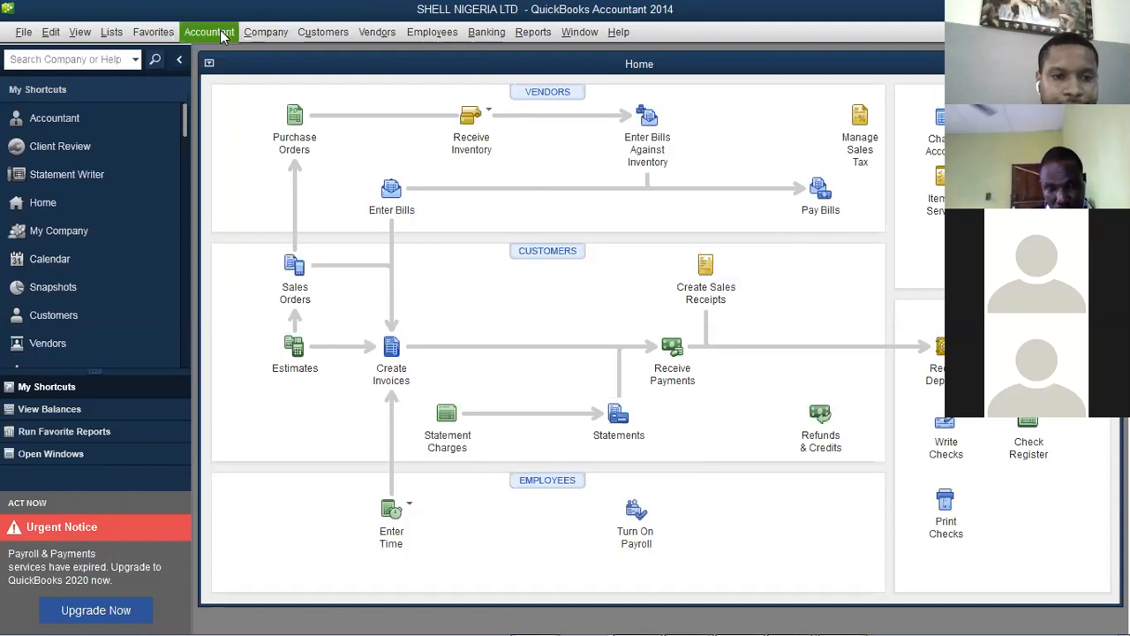
# Open the Currency Calculator and try each Calculate option: foreign amount, home amount, exchange rate
pyautogui.click(209, 32)
pyautogui.click(266, 31)
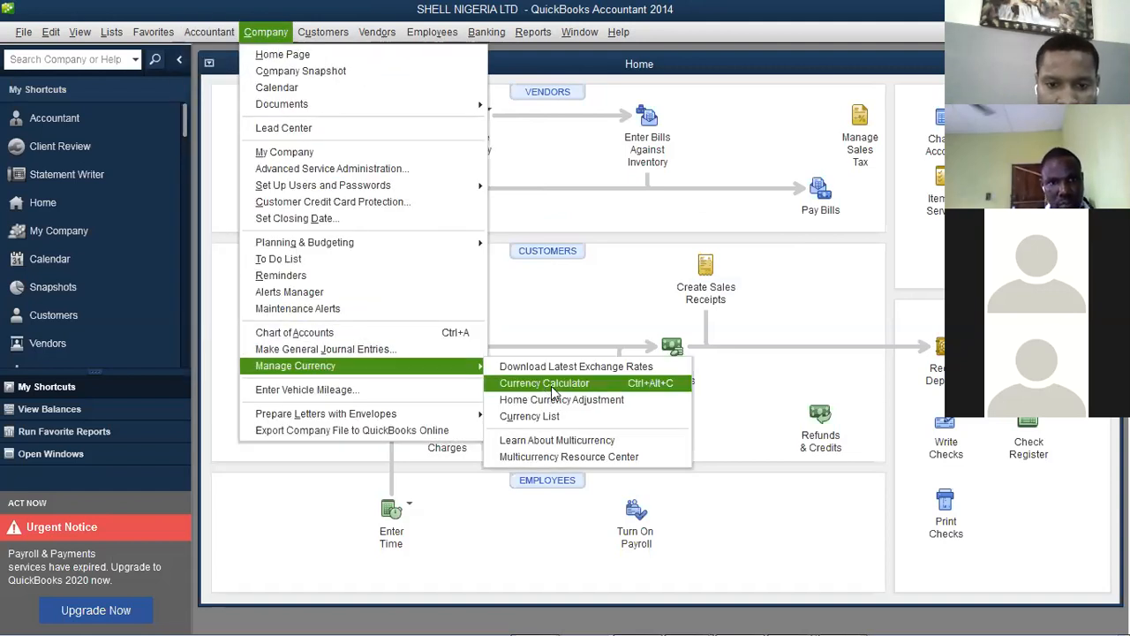
pyautogui.click(552, 387)
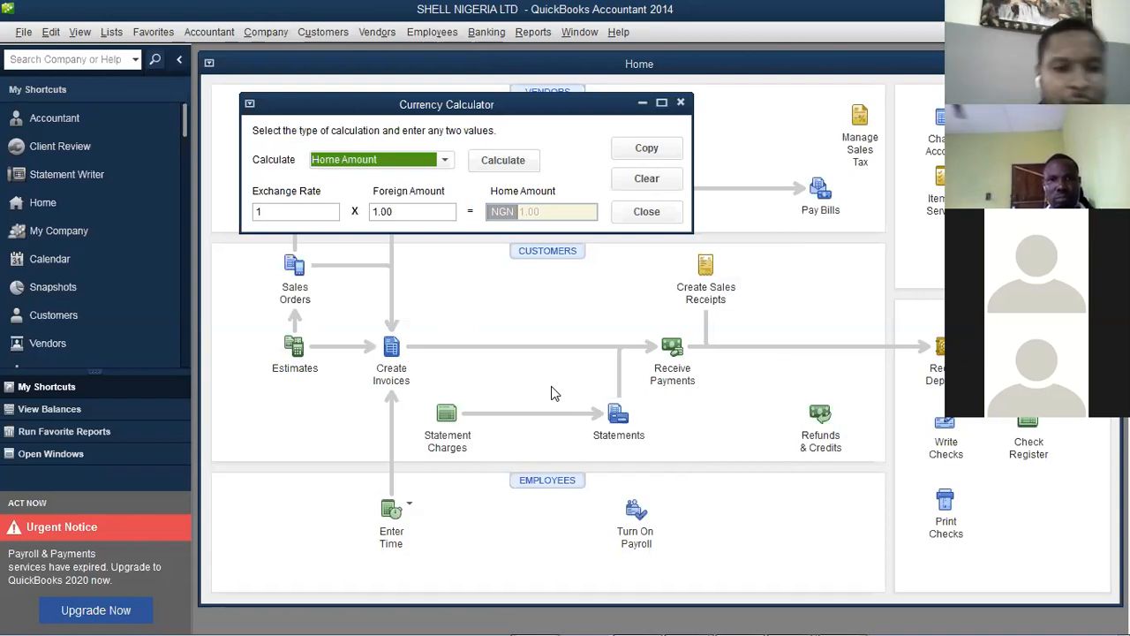
pyautogui.click(424, 159)
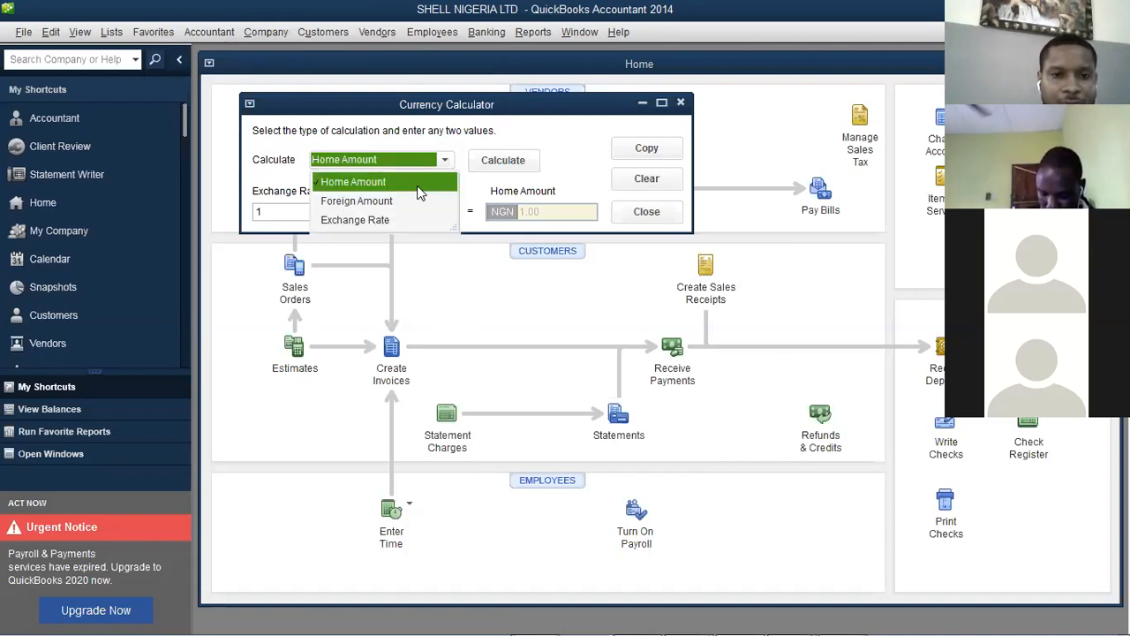
pyautogui.click(326, 201)
pyautogui.click(306, 210)
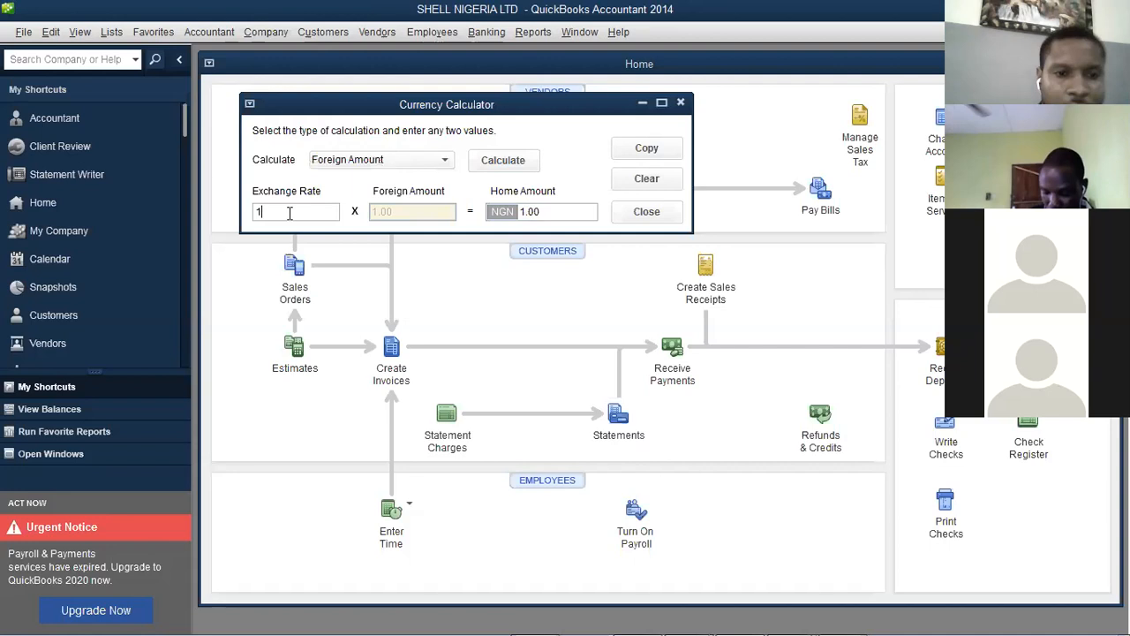
pyautogui.click(370, 161)
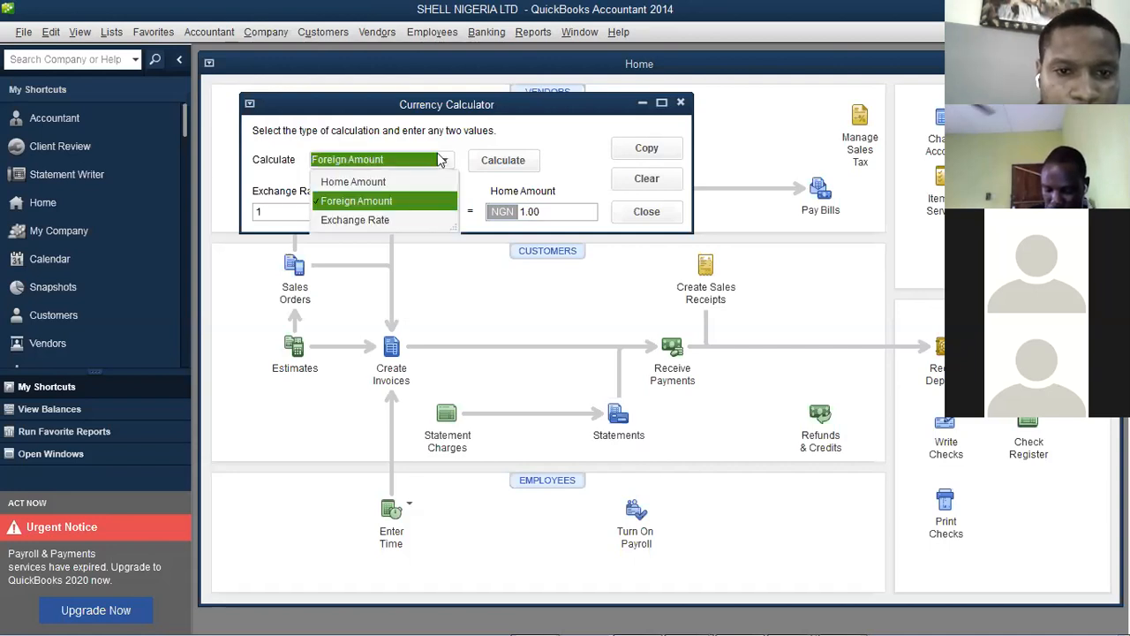
pyautogui.click(369, 181)
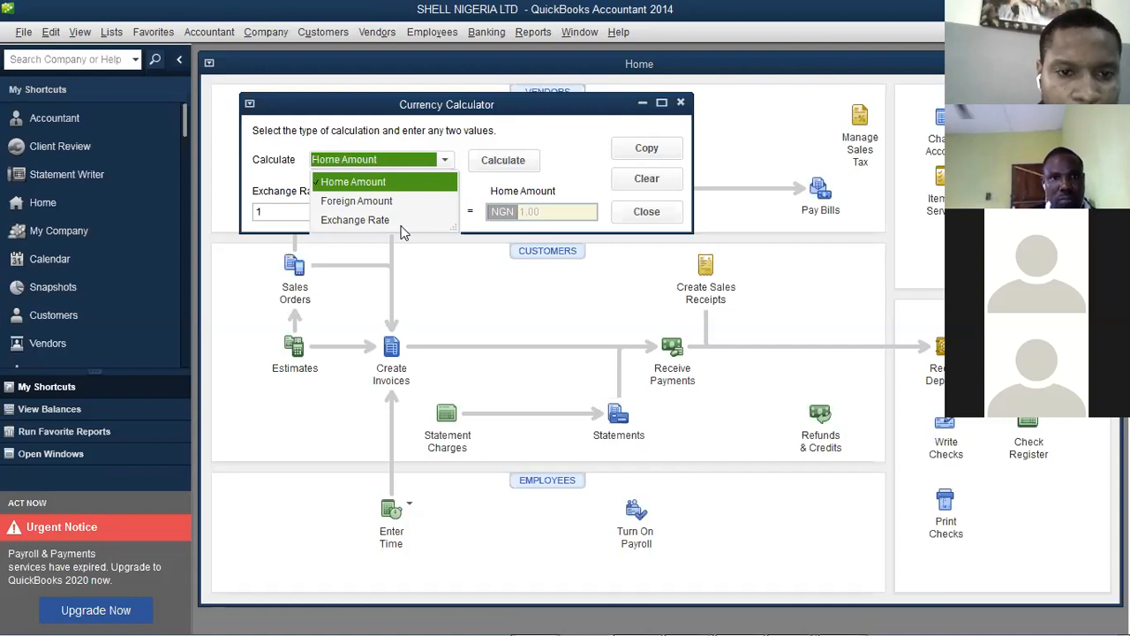
pyautogui.click(404, 220)
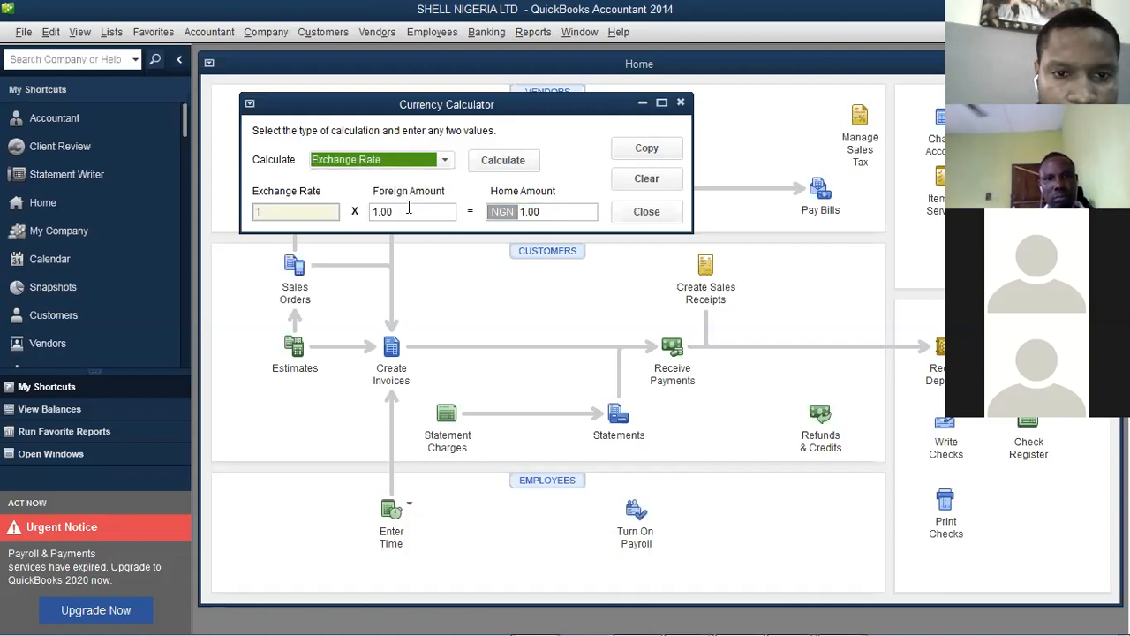
pyautogui.click(408, 208)
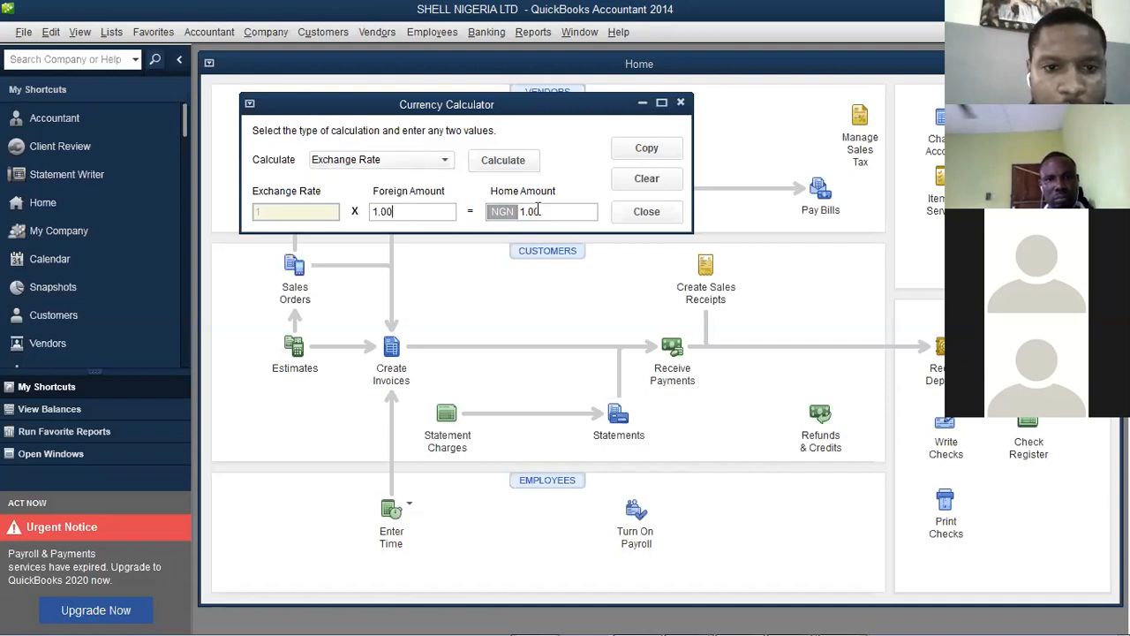
pyautogui.click(443, 160)
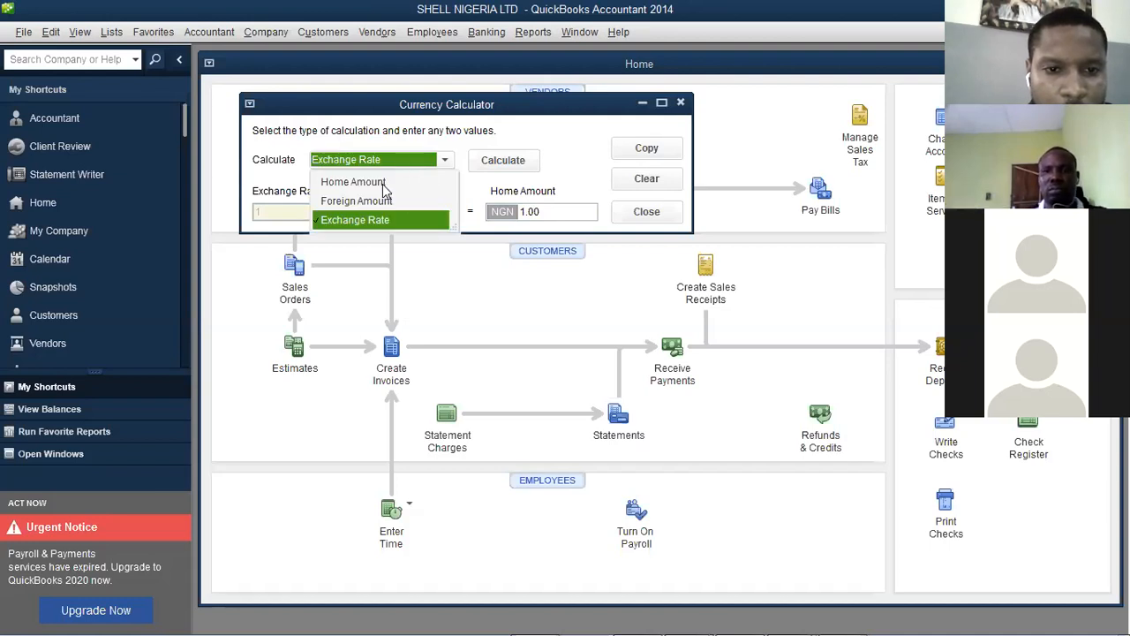
pyautogui.click(415, 188)
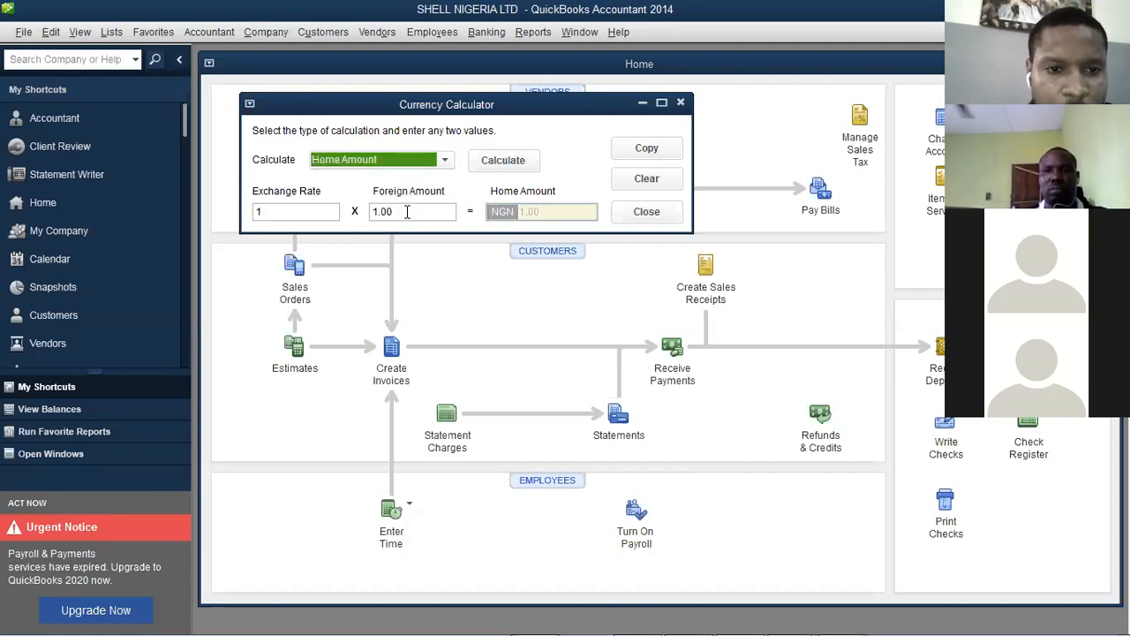
pyautogui.click(333, 213)
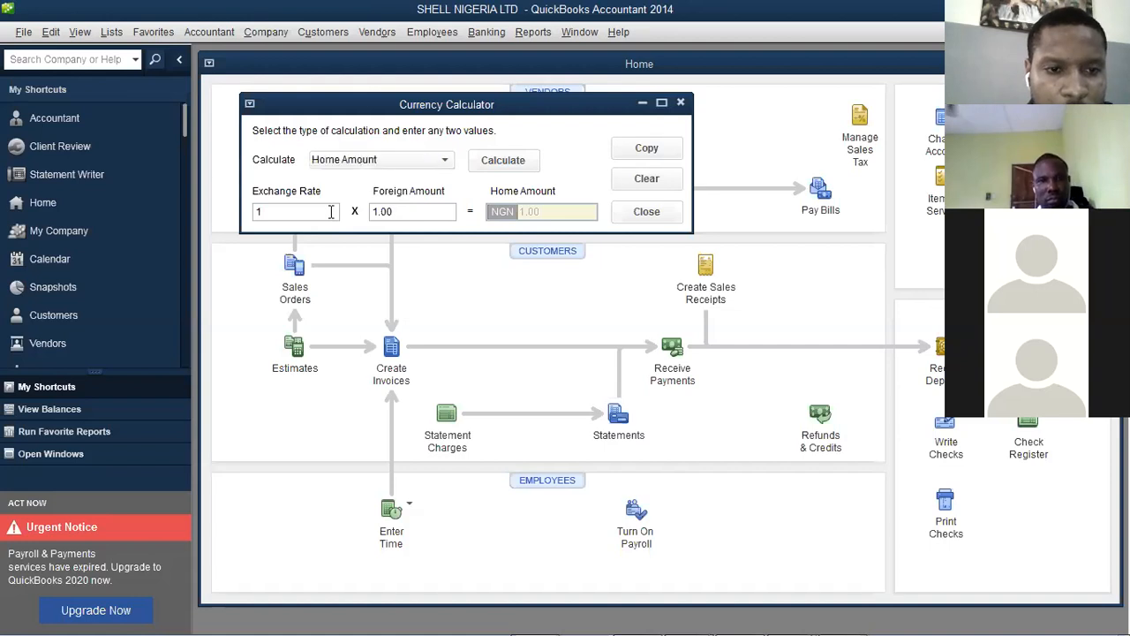
# Enter a foreign amount of 4.00 and calculate the home amount as NGN 4.00
pyautogui.click(405, 208)
pyautogui.write('1')
pyautogui.write('09')
pyautogui.press('BackSpace')
pyautogui.write('0')
pyautogui.press('Tab')
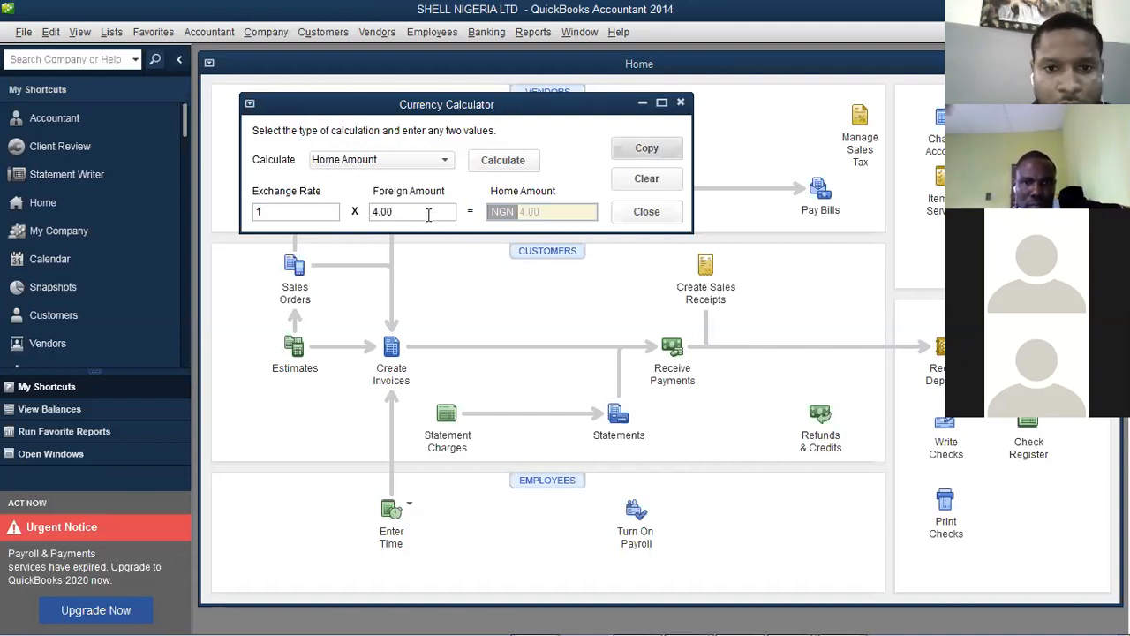
pyautogui.click(394, 211)
pyautogui.press('BackSpace')
pyautogui.press('BackSpace')
pyautogui.write('00')
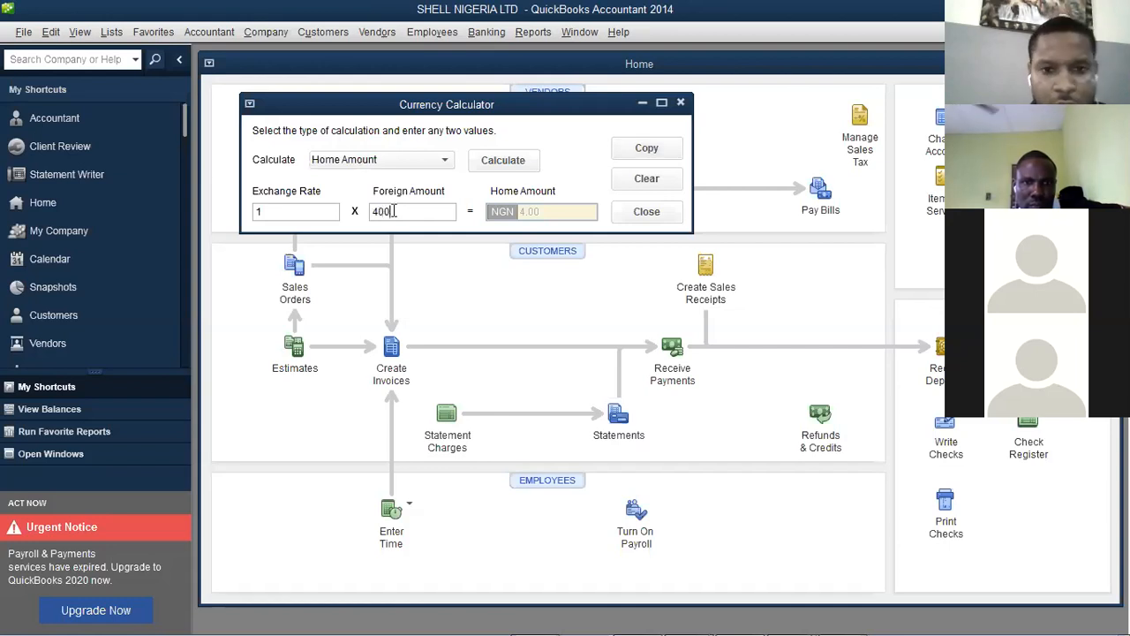
pyautogui.press('Tab')
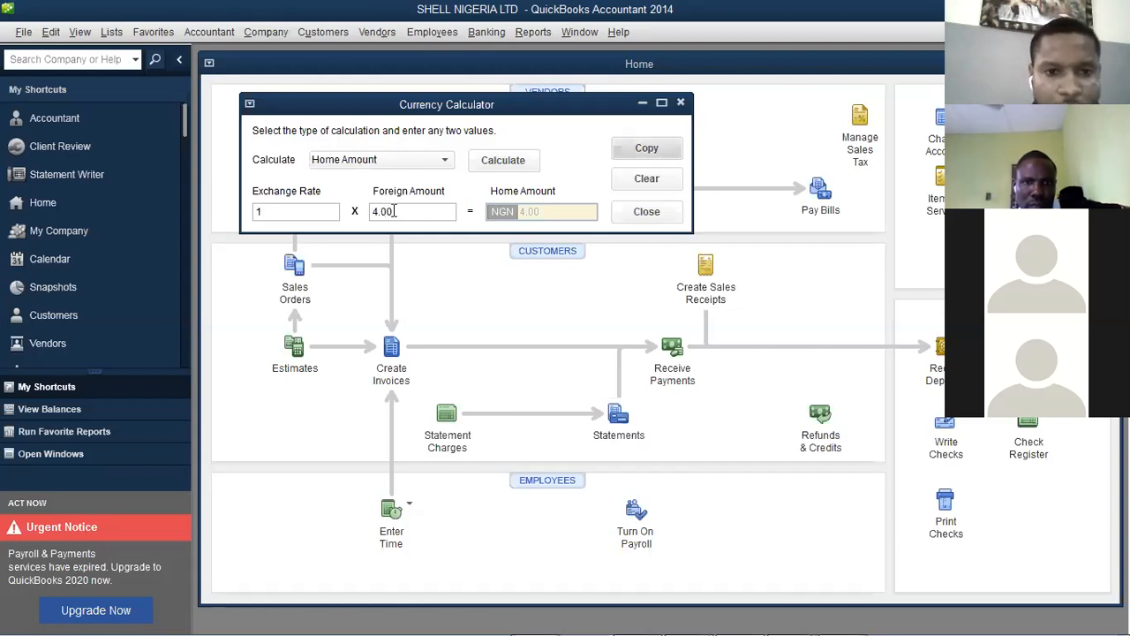
pyautogui.click(319, 212)
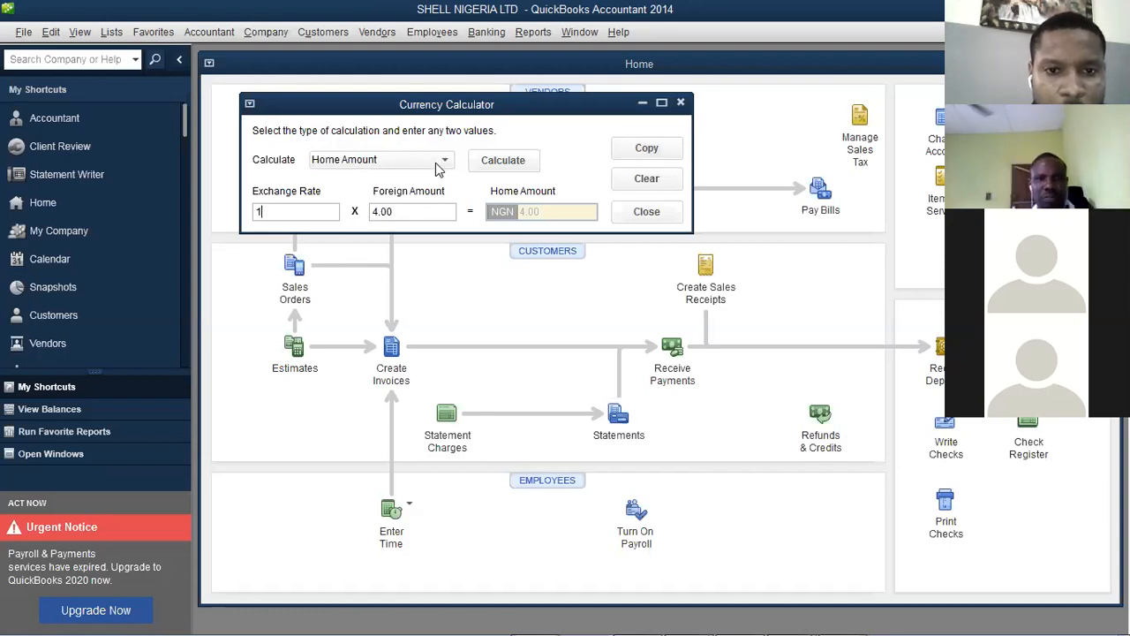
pyautogui.click(516, 162)
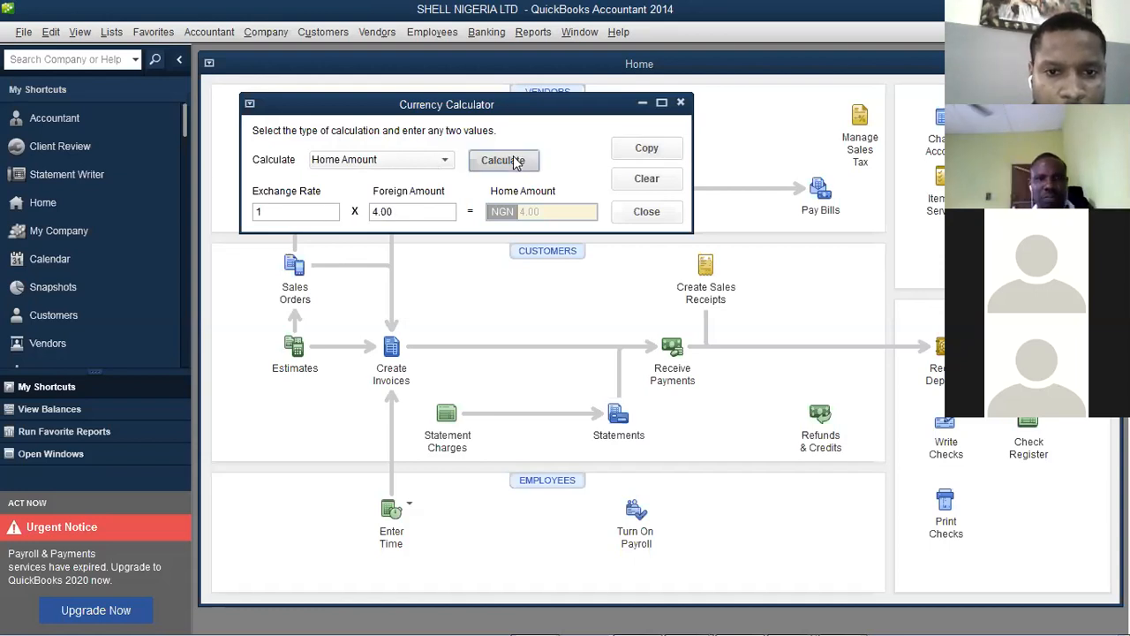
# Set Calculate to Exchange Rate, reset Home and Foreign Amounts to 1.00, and close the calculator
pyautogui.click(445, 160)
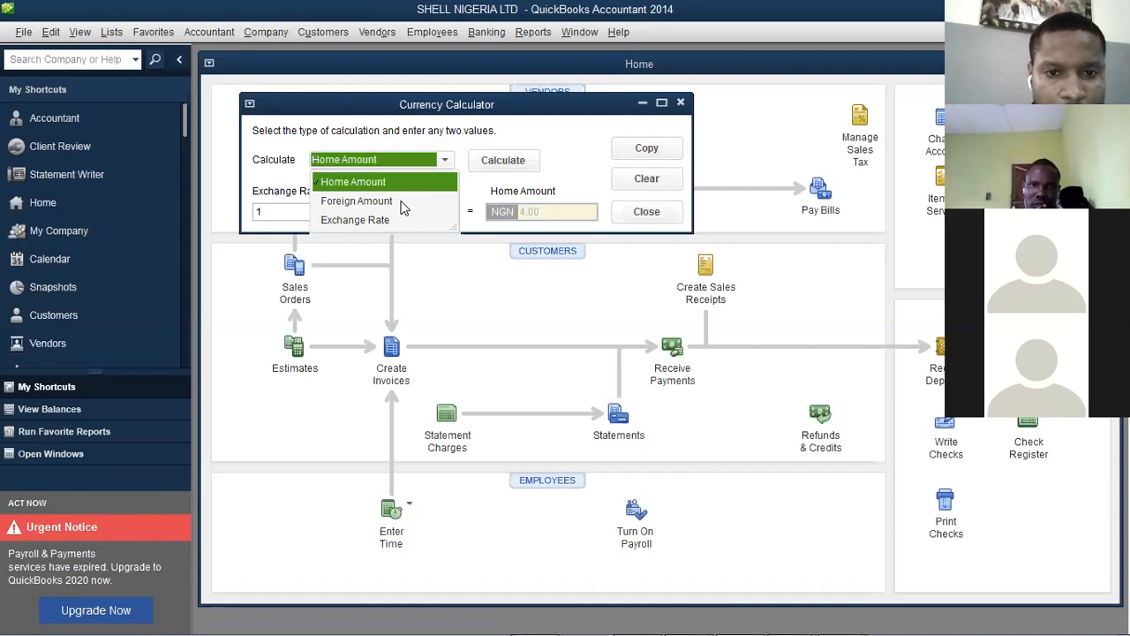
pyautogui.click(572, 211)
pyautogui.press('BackSpace')
pyautogui.press('BackSpace')
pyautogui.press('BackSpace')
pyautogui.write('00')
pyautogui.click(377, 212)
pyautogui.press('BackSpace')
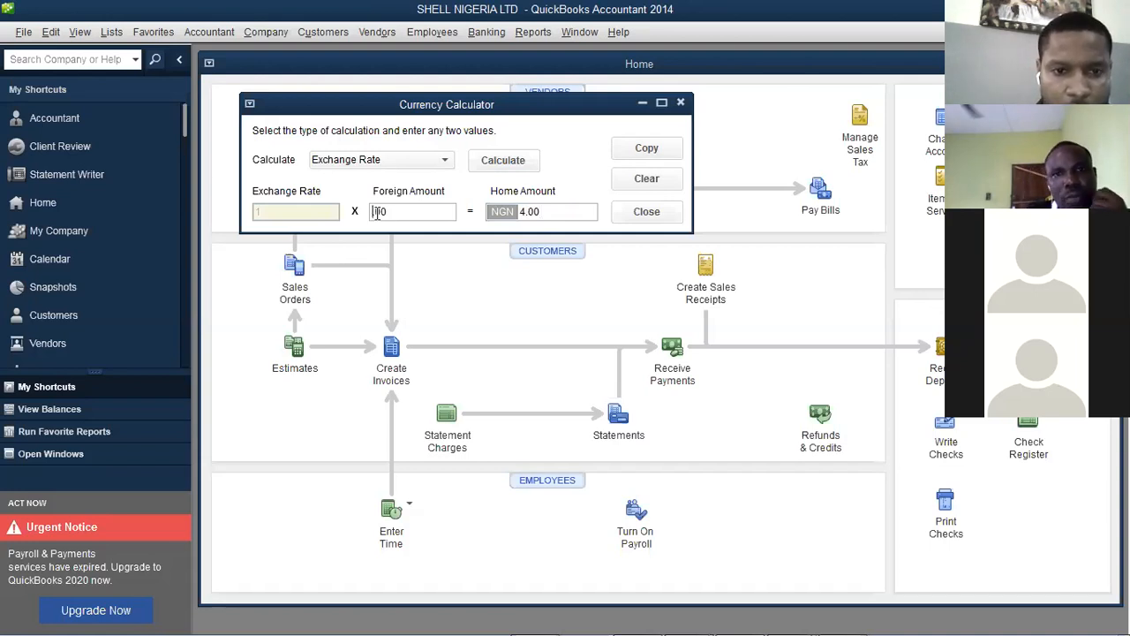
pyautogui.write('1')
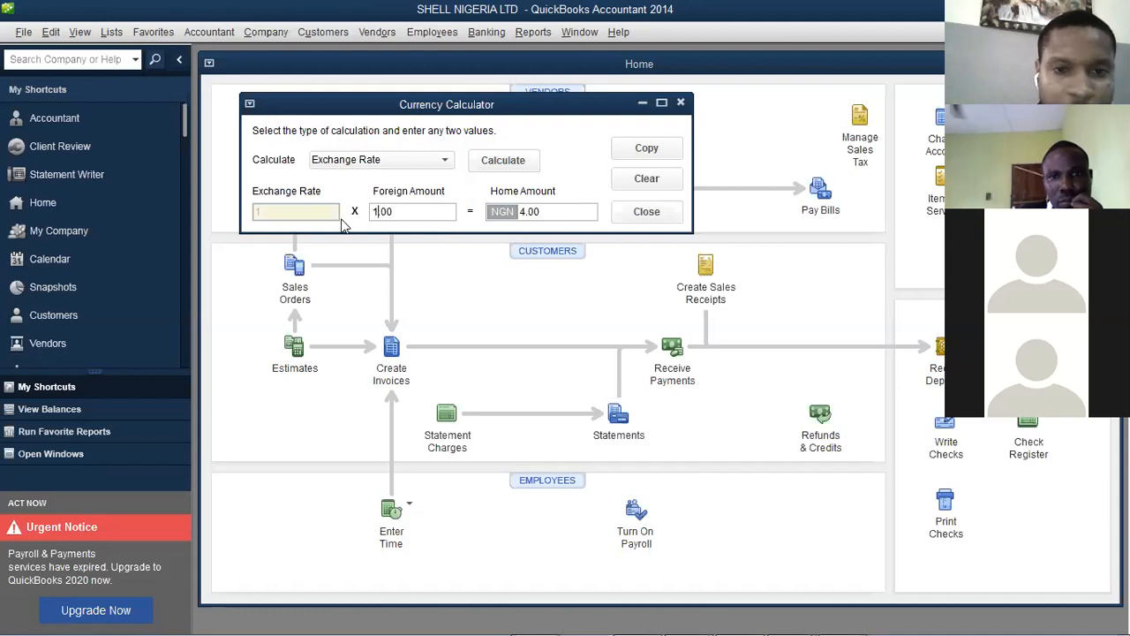
pyautogui.click(681, 103)
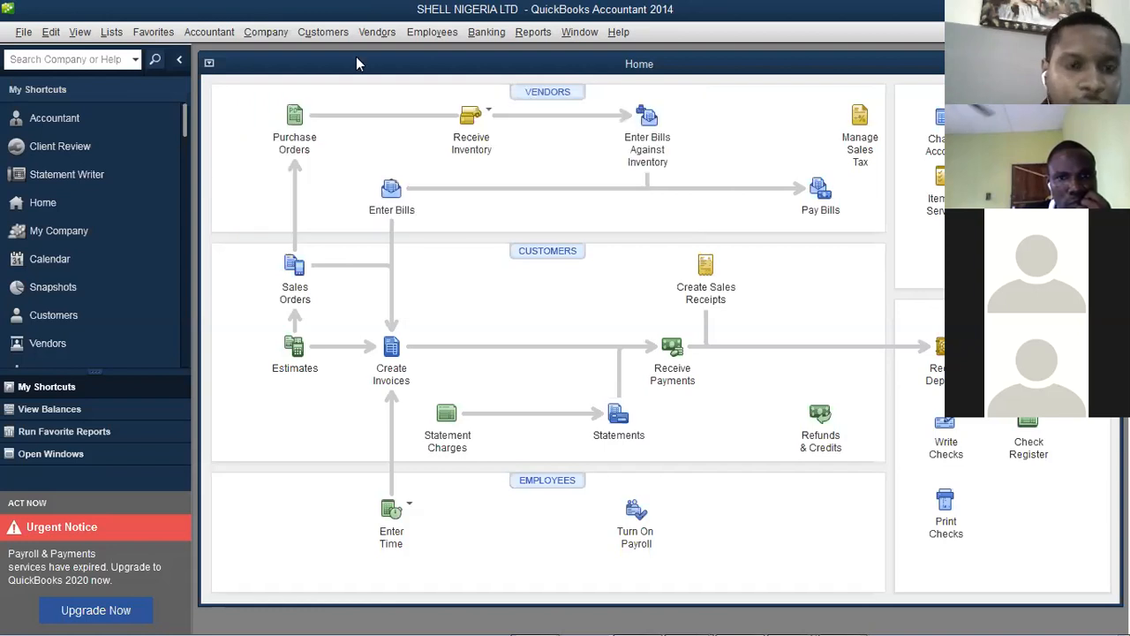
# Start a Home Currency Adjustment and choose US Dollar as the currency
pyautogui.click(261, 33)
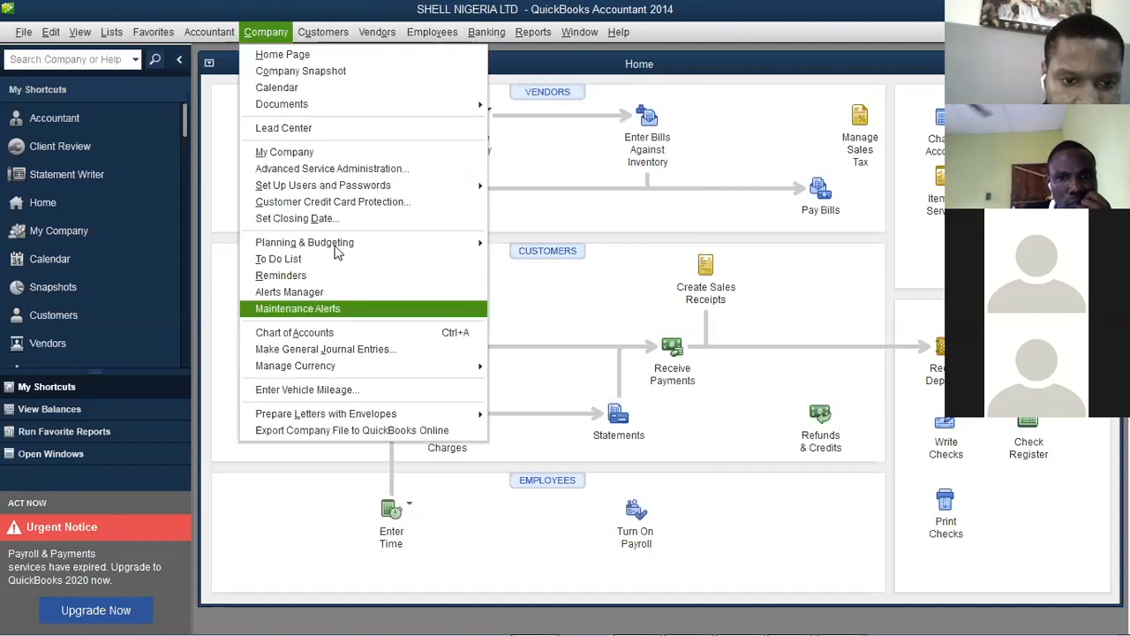
pyautogui.moveTo(354, 365)
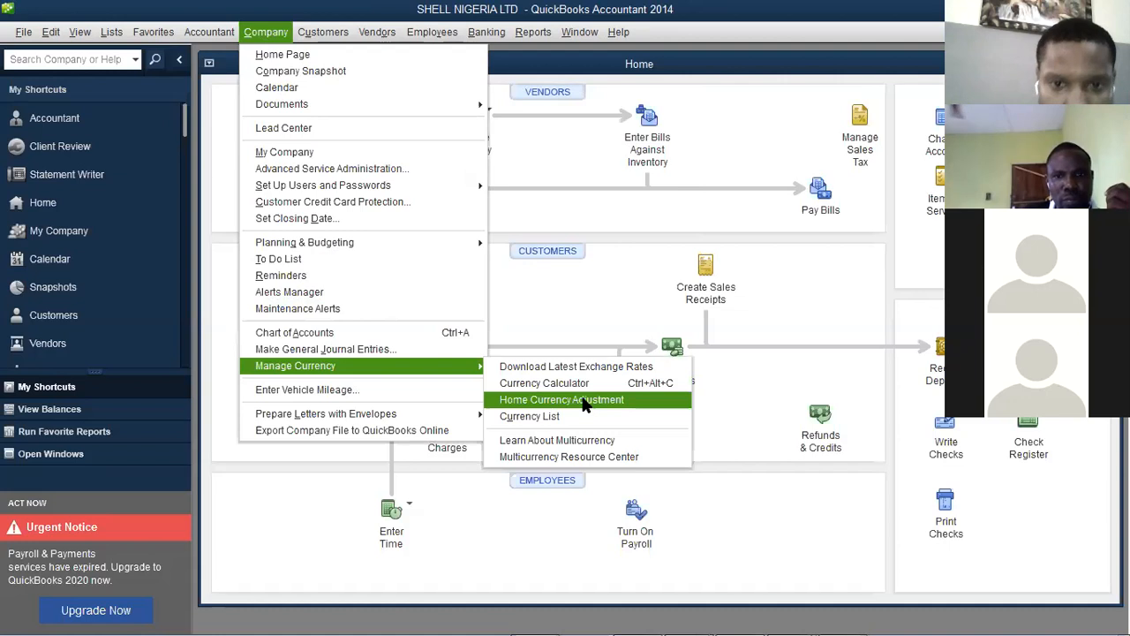
pyautogui.click(582, 399)
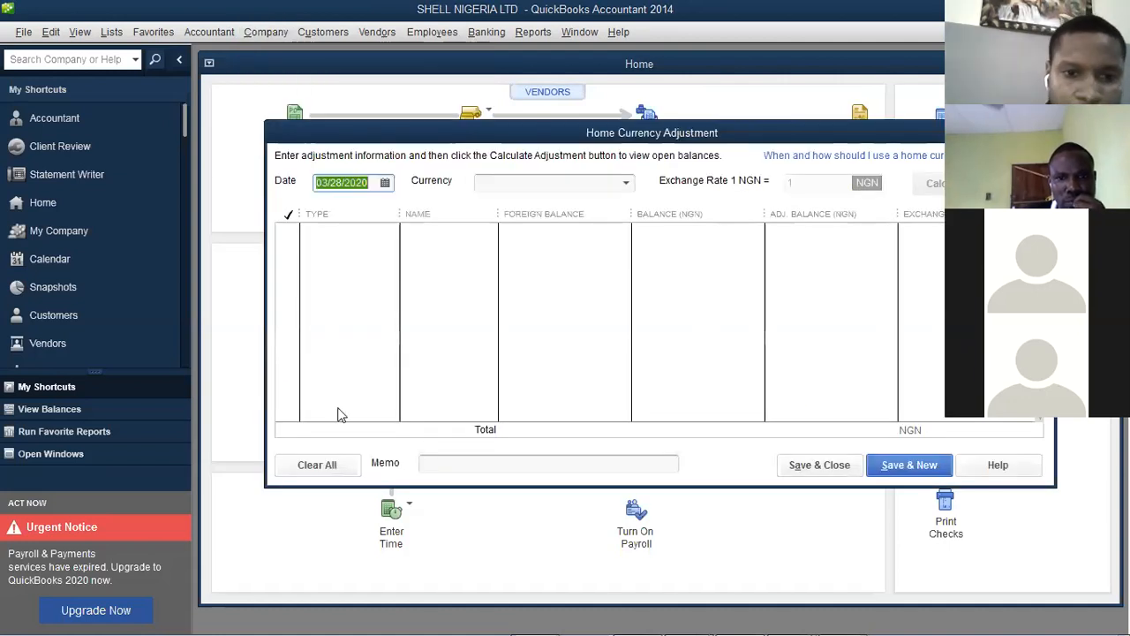
pyautogui.click(629, 186)
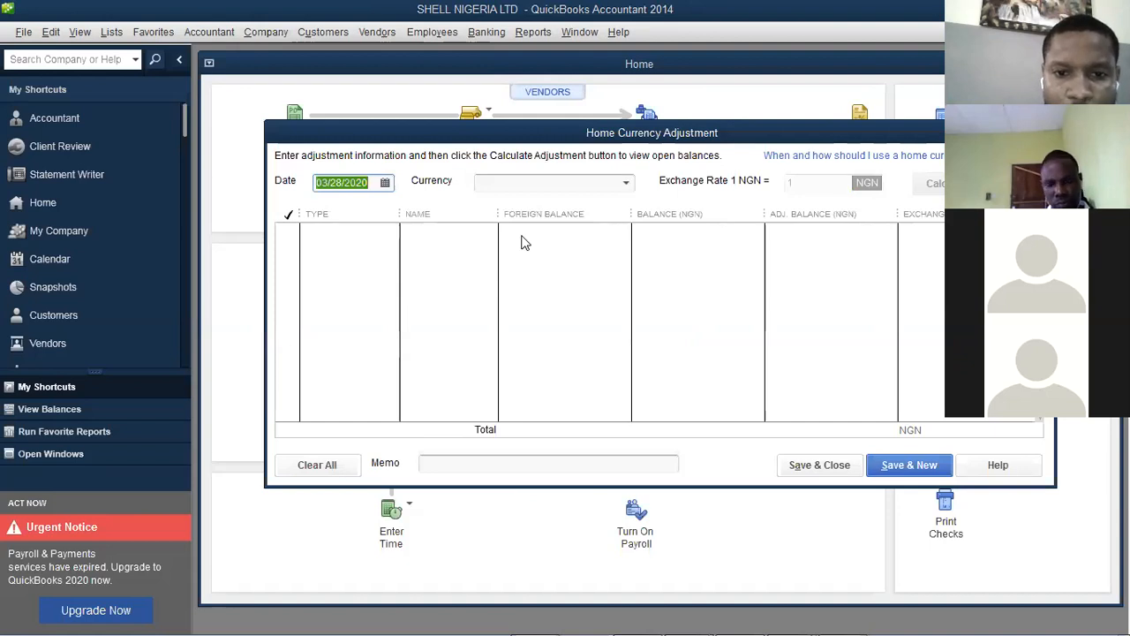
pyautogui.click(814, 186)
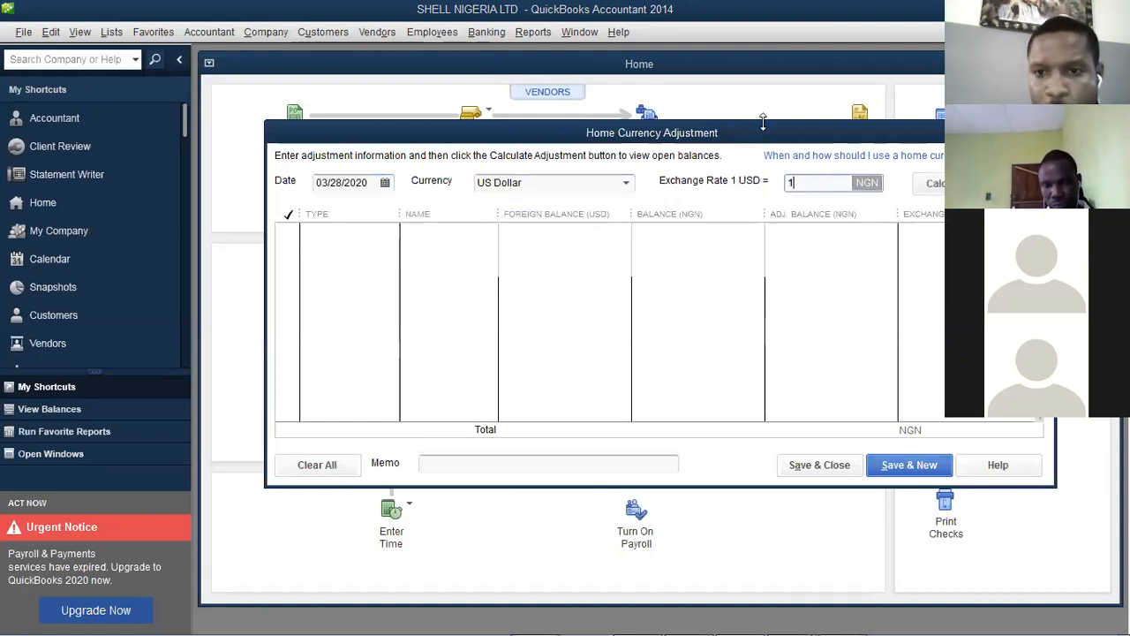
# Set the exchange rate to 380 NGN per USD and save and close the adjustment
pyautogui.moveTo(766, 135); pyautogui.dragTo(607, 172)
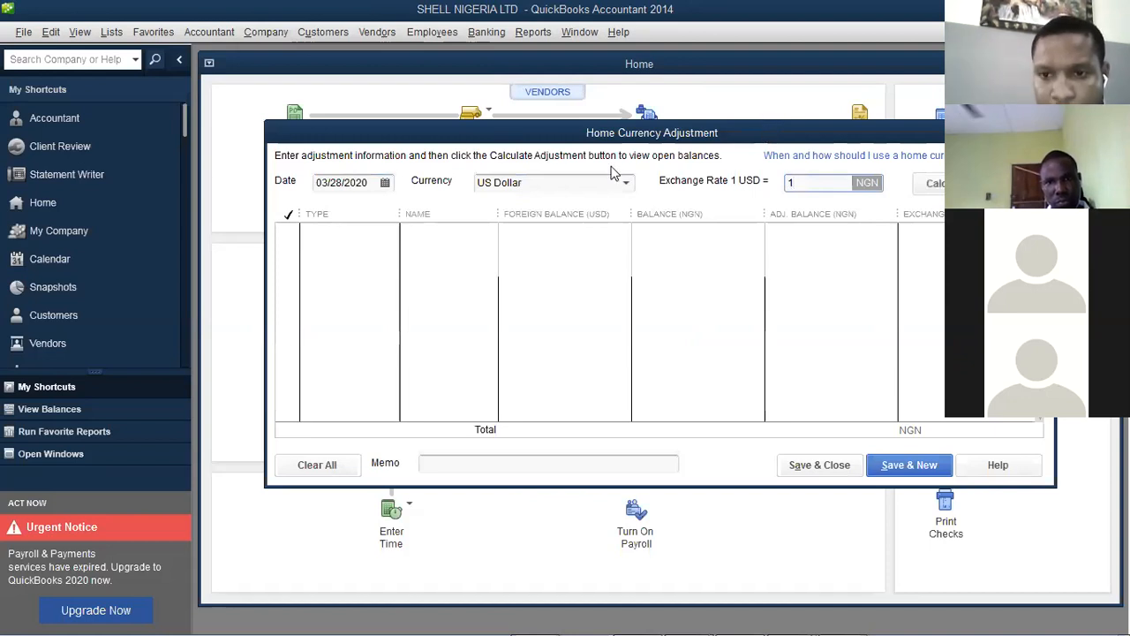
pyautogui.doubleClick(663, 218)
pyautogui.write('400')
pyautogui.press('Tab')
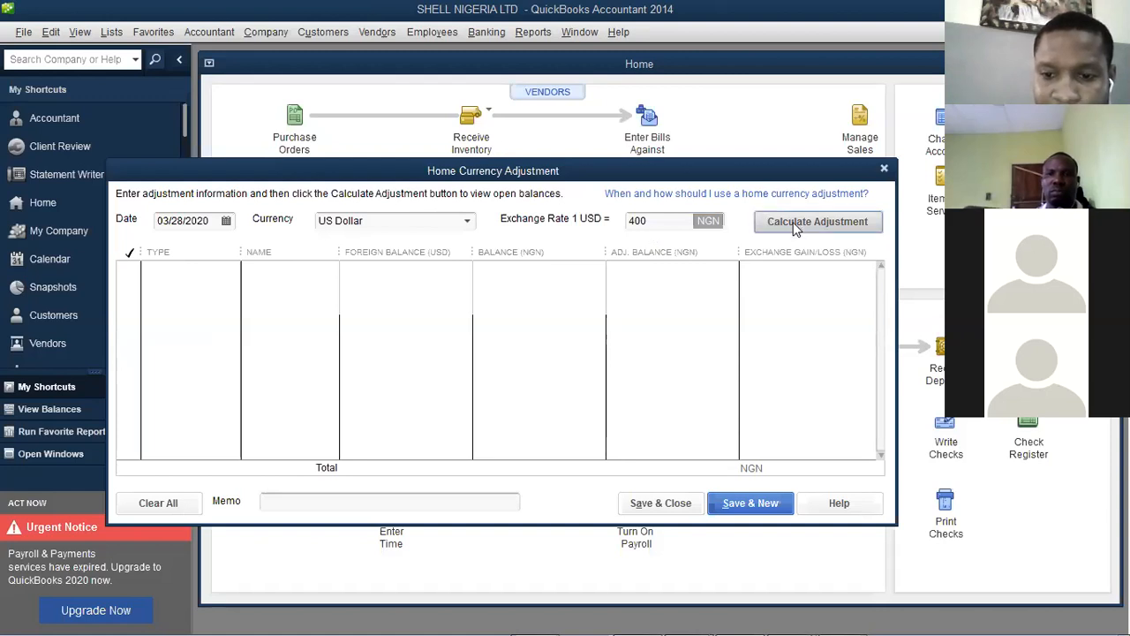
pyautogui.click(652, 222)
pyautogui.press('BackSpace')
pyautogui.press('BackSpace')
pyautogui.press('BackSpace')
pyautogui.write('360')
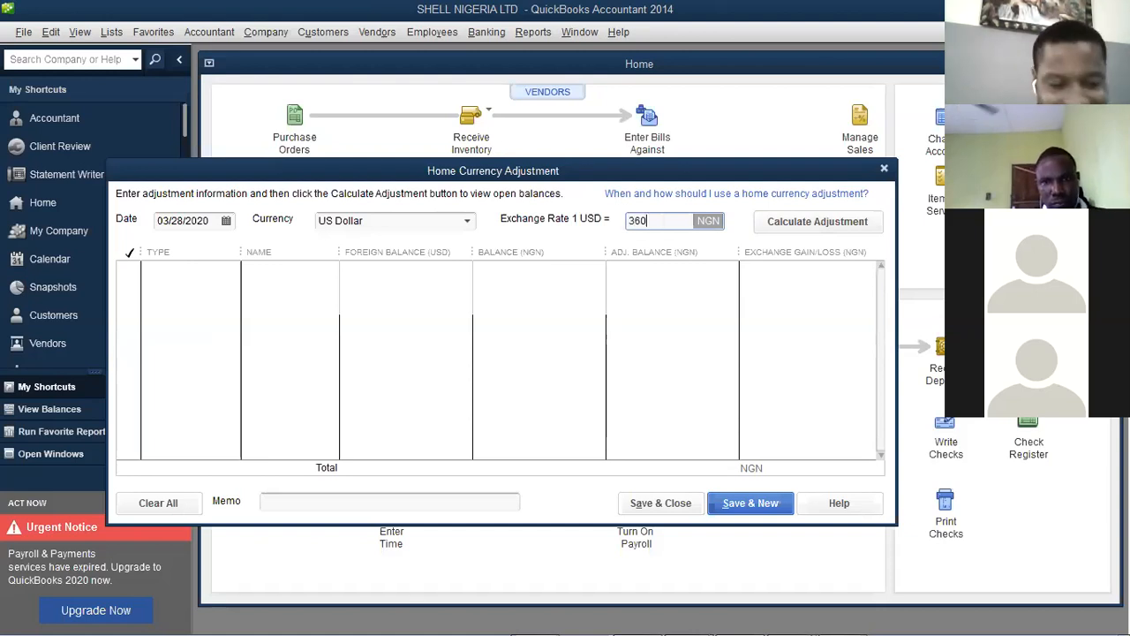
pyautogui.press('Tab')
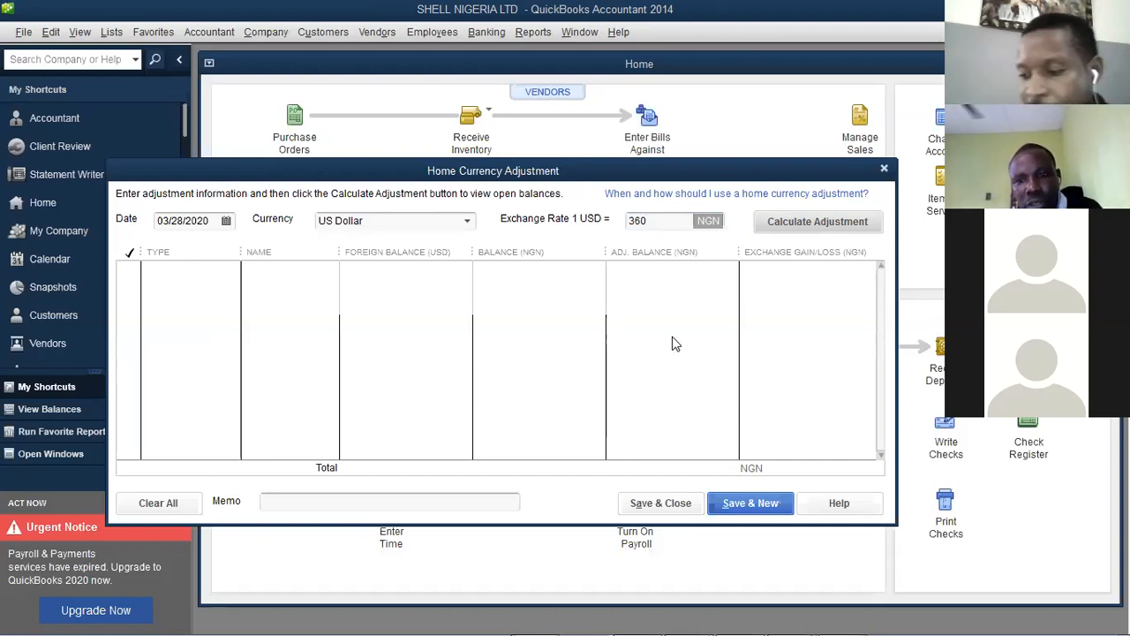
pyautogui.click(660, 220)
pyautogui.press('BackSpace')
pyautogui.press('BackSpace')
pyautogui.write('80')
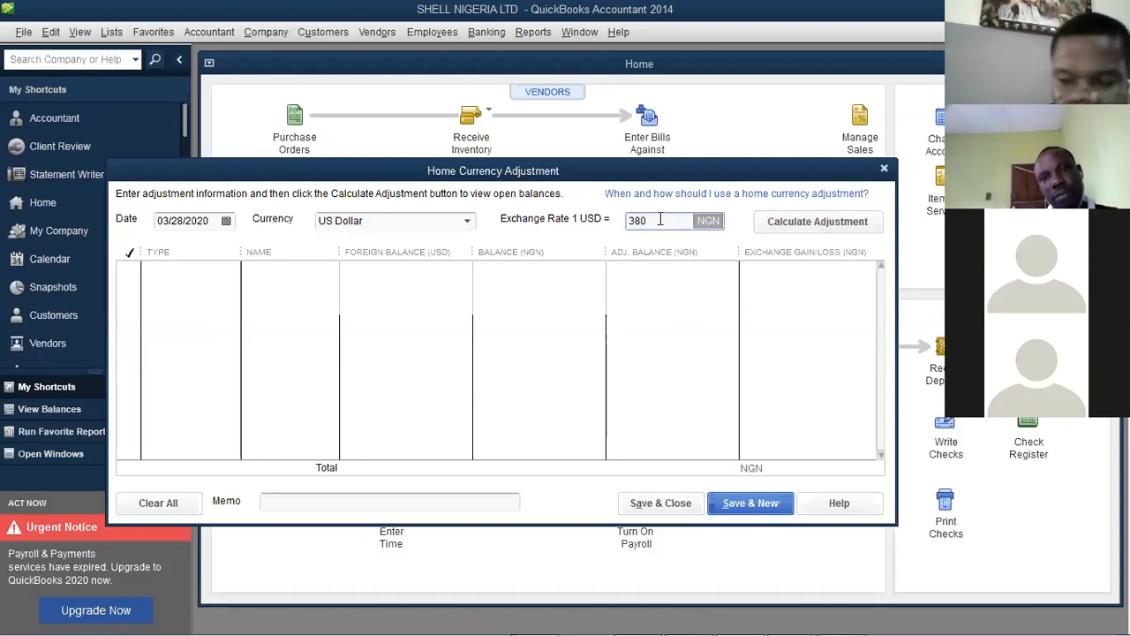
pyautogui.press('Tab')
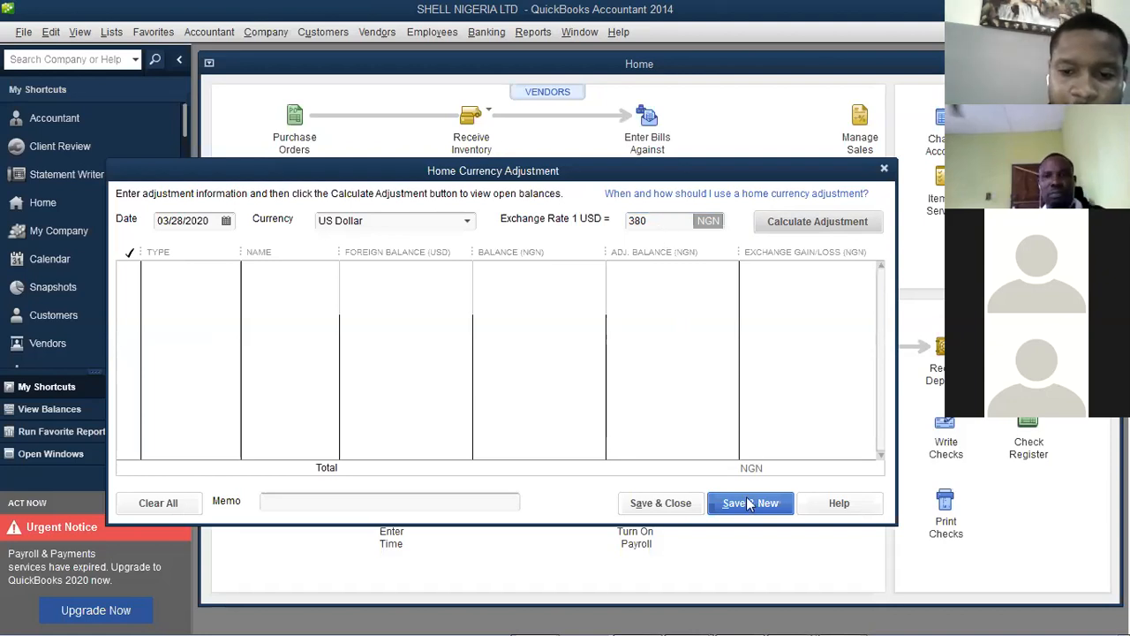
pyautogui.click(686, 513)
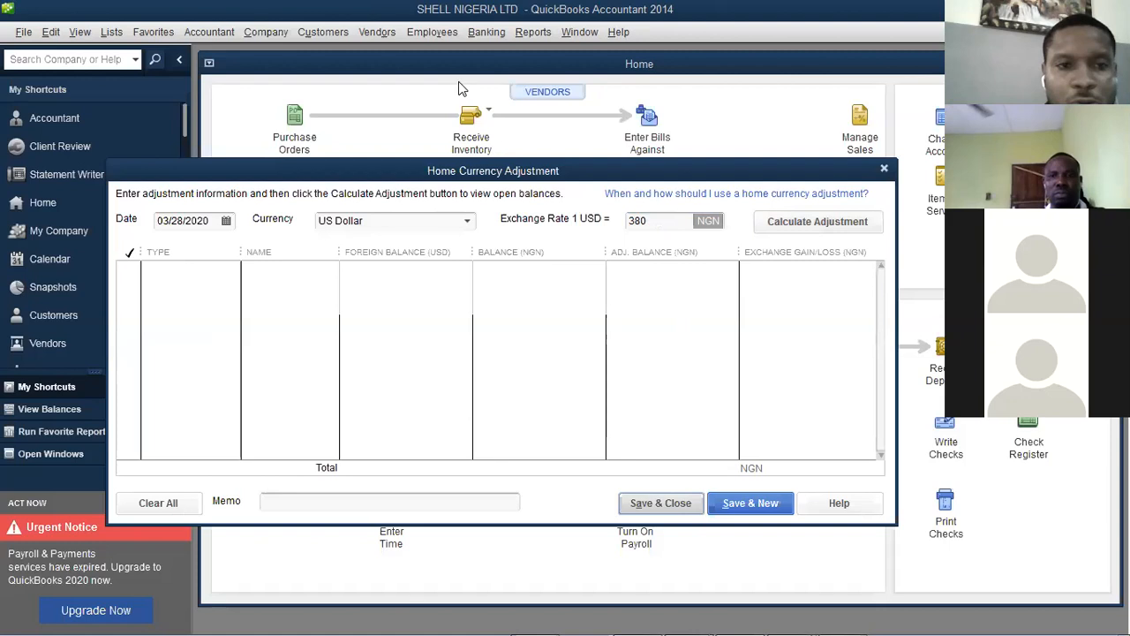
pyautogui.click(263, 33)
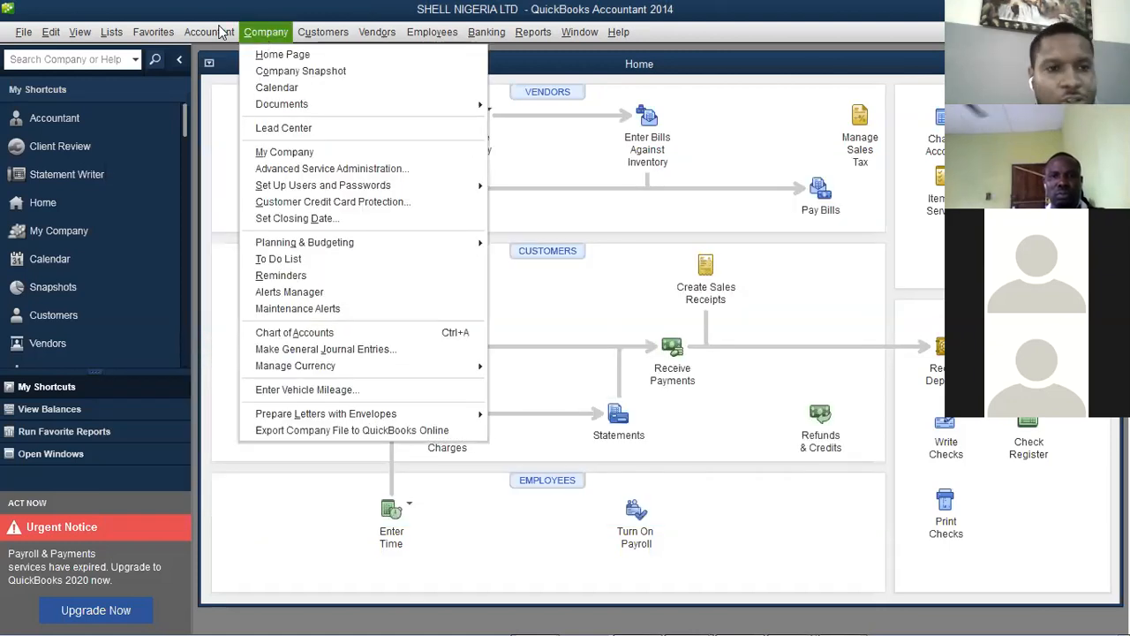
pyautogui.moveTo(248, 36)
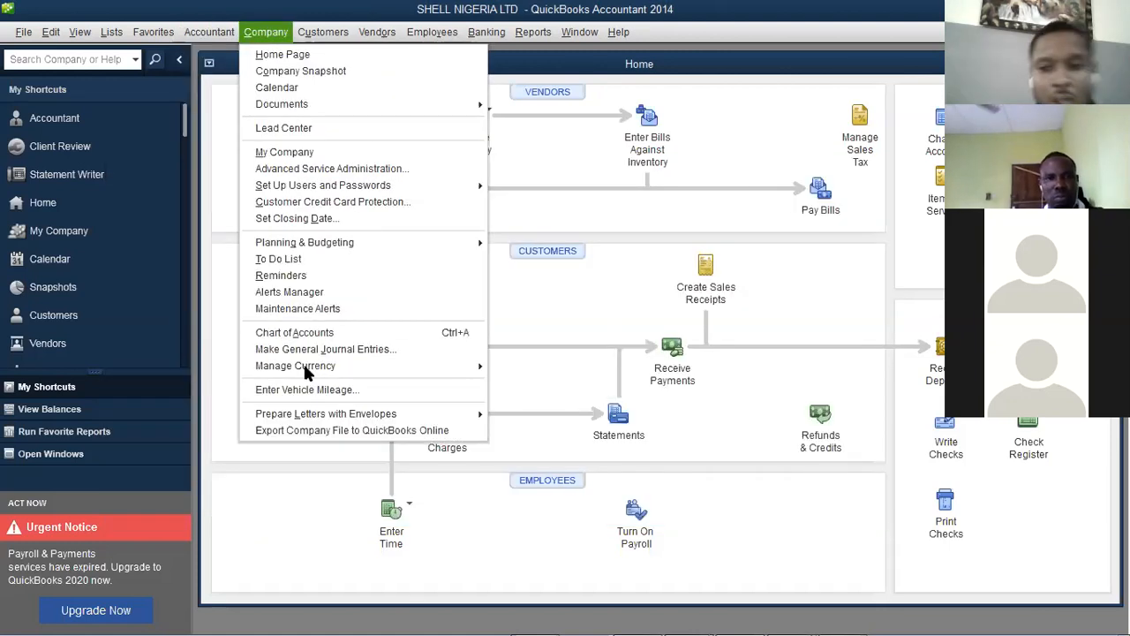
pyautogui.moveTo(308, 372)
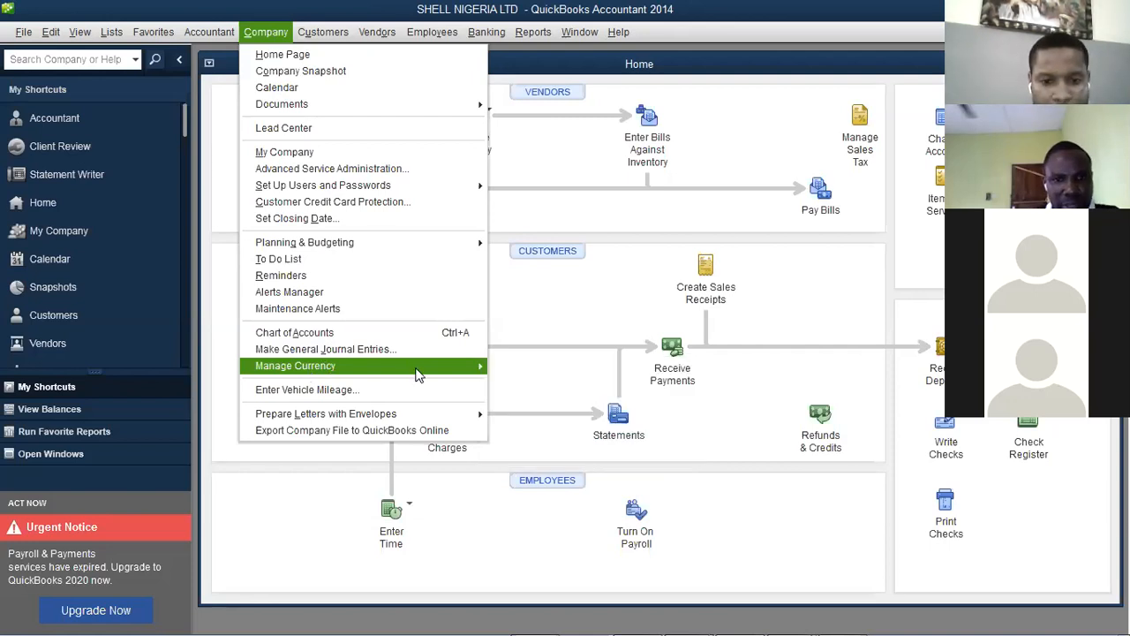
pyautogui.moveTo(409, 365)
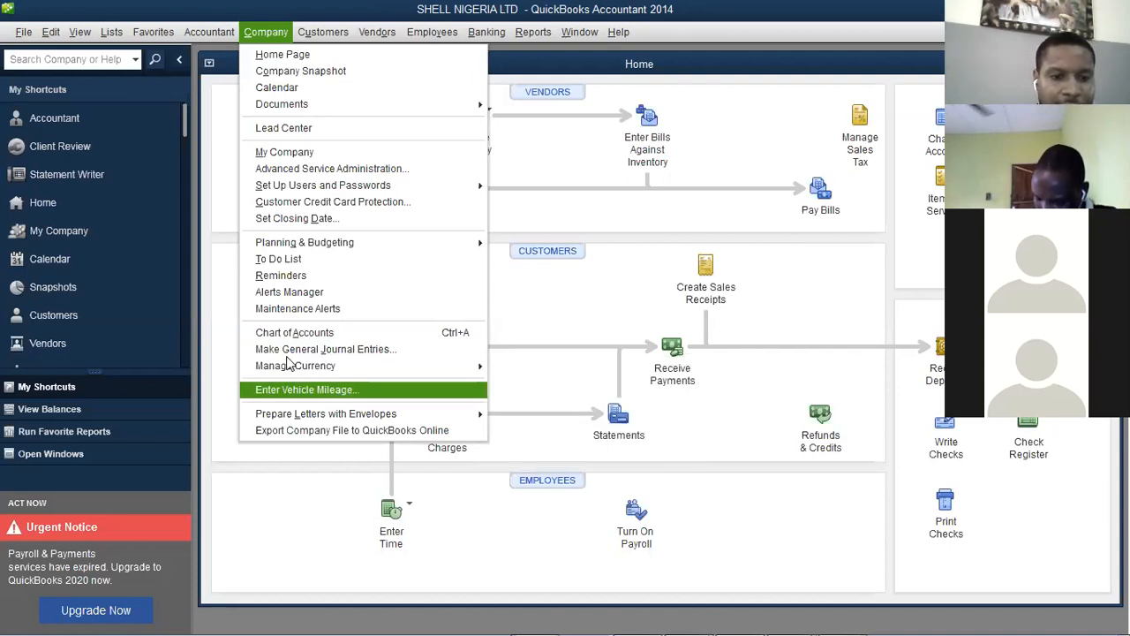
pyautogui.click(338, 397)
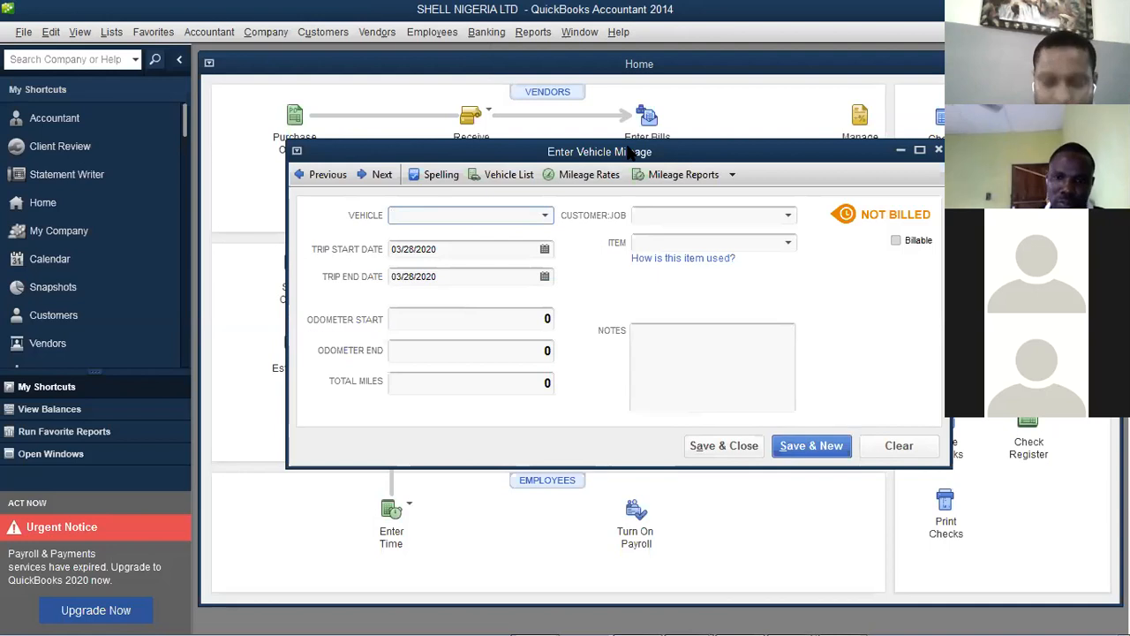
pyautogui.moveTo(546, 156); pyautogui.dragTo(400, 152)
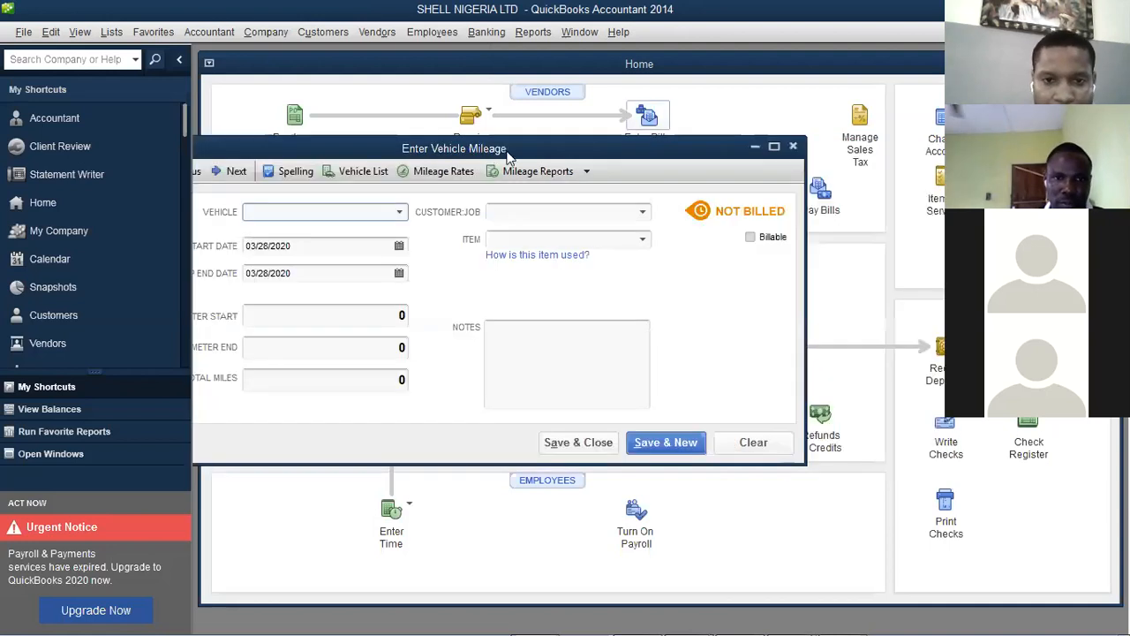
pyautogui.moveTo(587, 141); pyautogui.dragTo(589, 139)
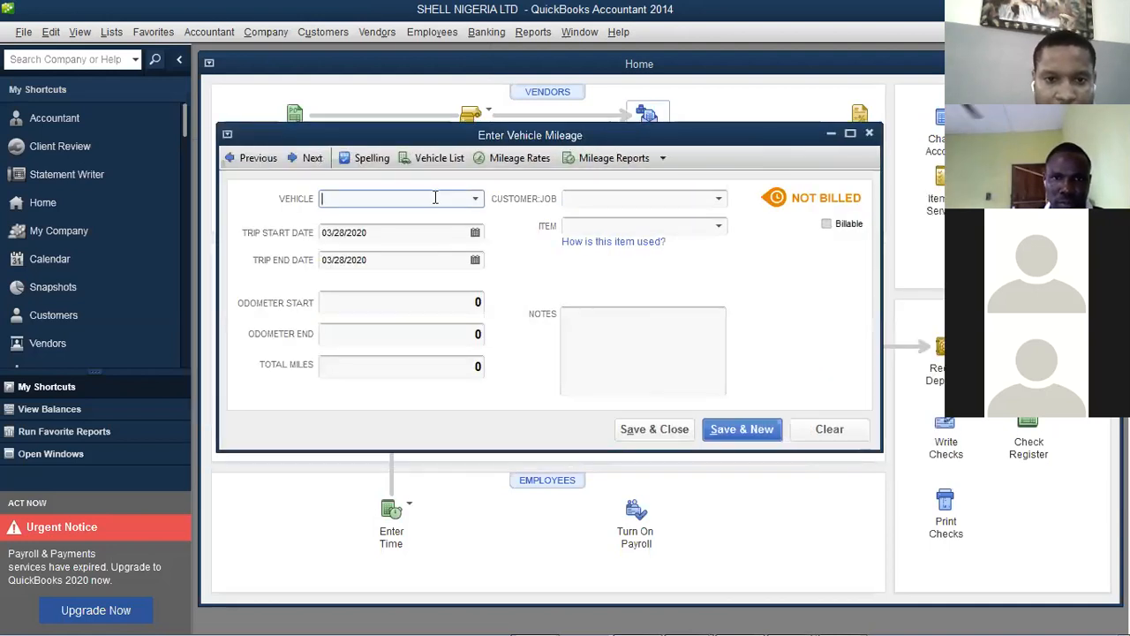
pyautogui.click(443, 157)
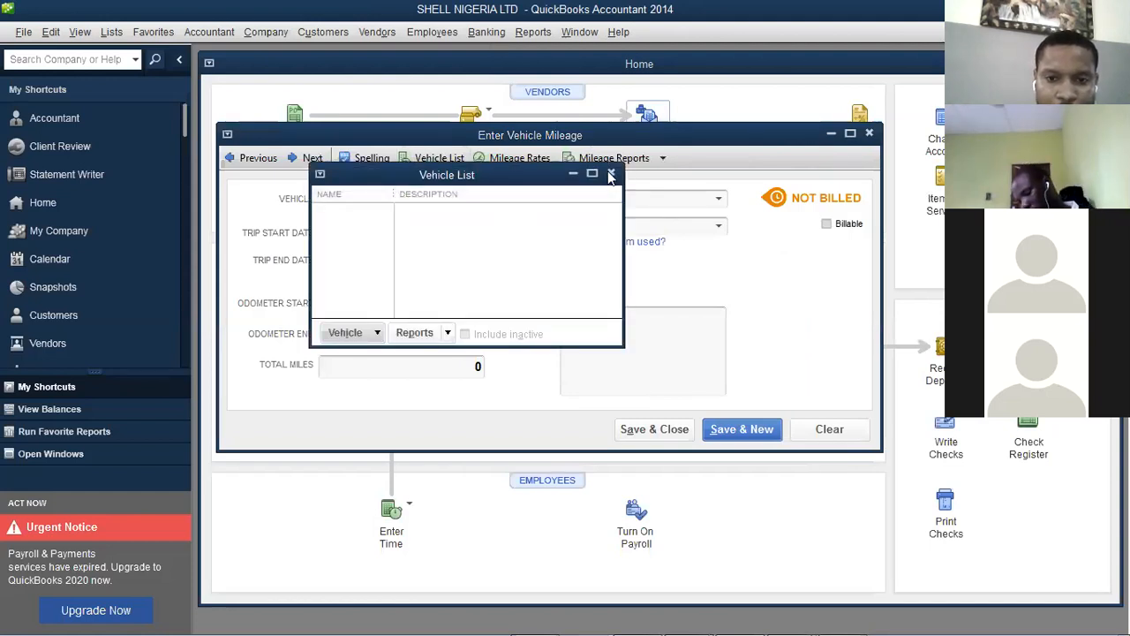
pyautogui.click(610, 174)
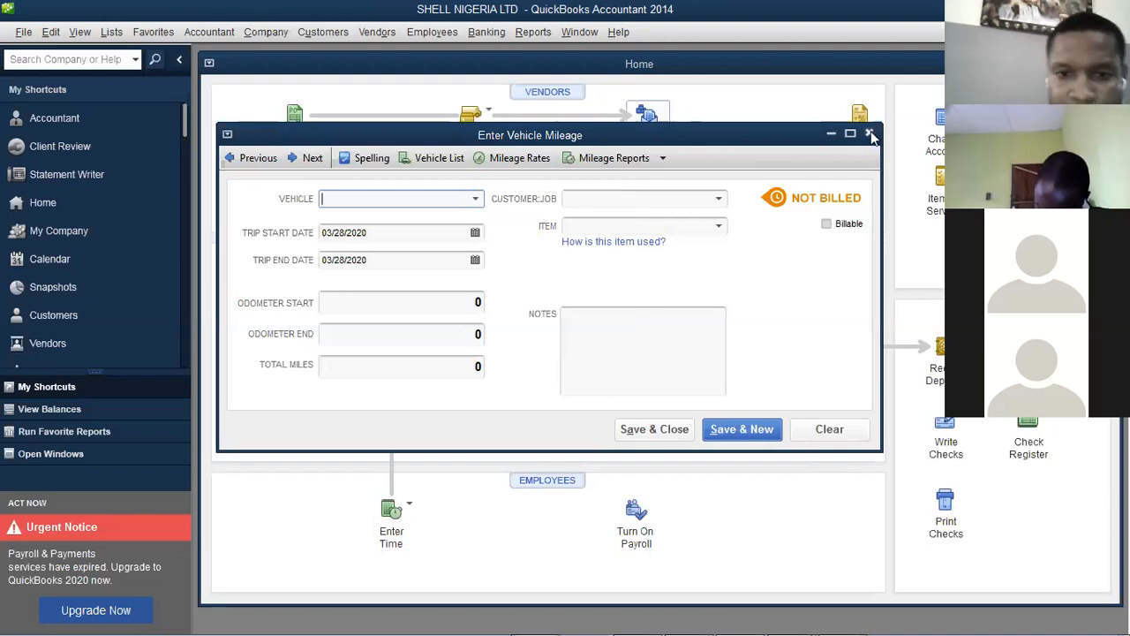
pyautogui.press('Escape')
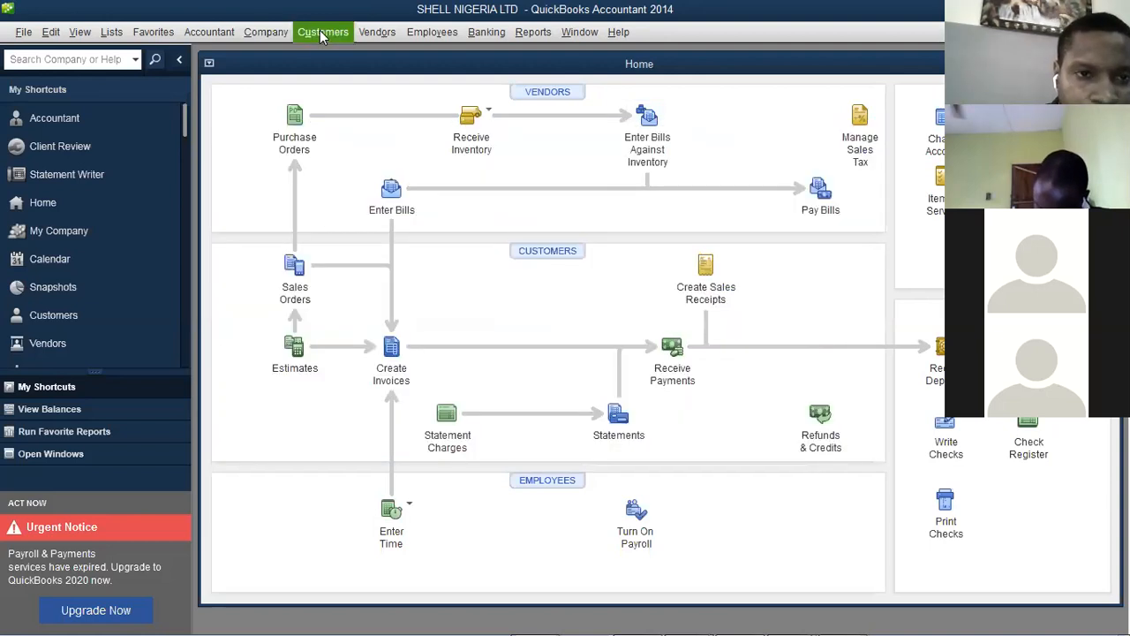
pyautogui.click(266, 32)
pyautogui.moveTo(354, 415)
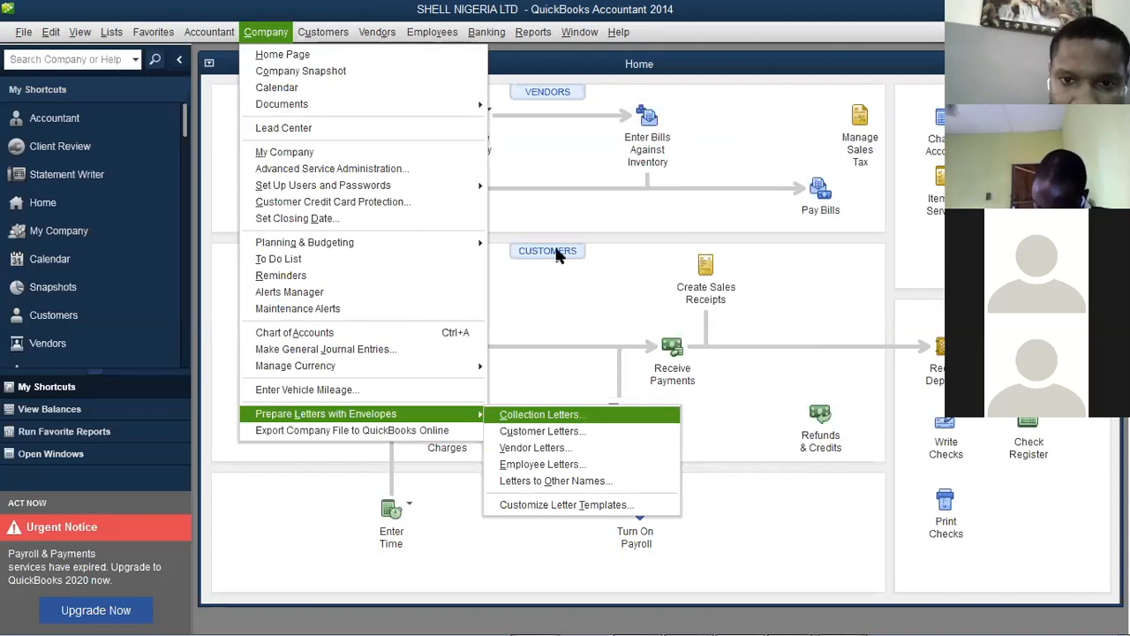
pyautogui.click(579, 417)
pyautogui.click(565, 217)
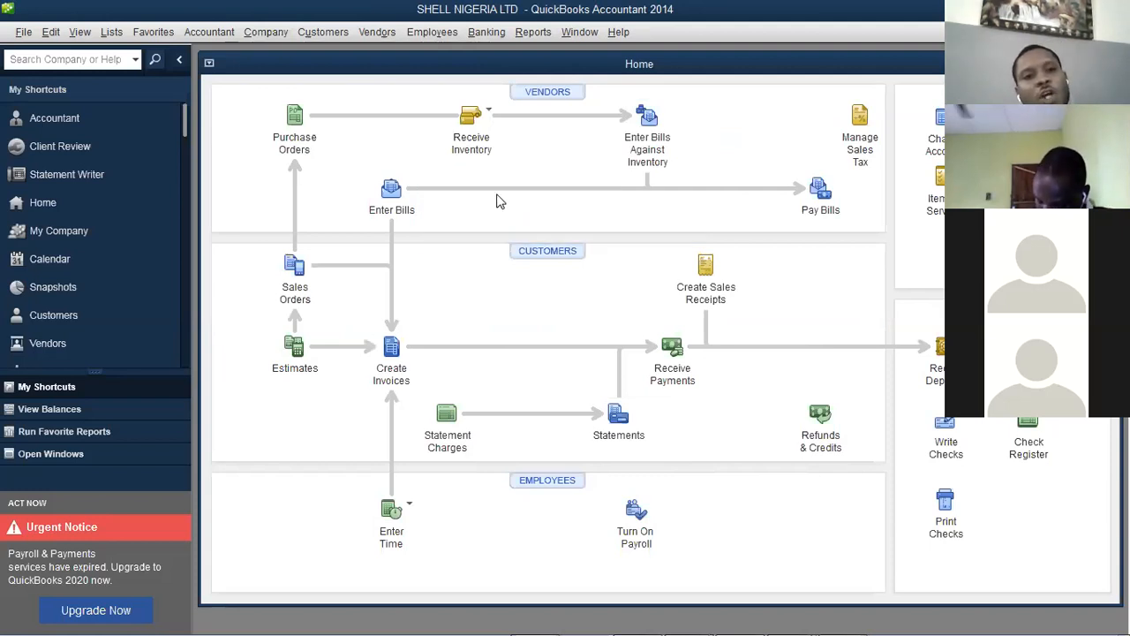
pyautogui.click(309, 34)
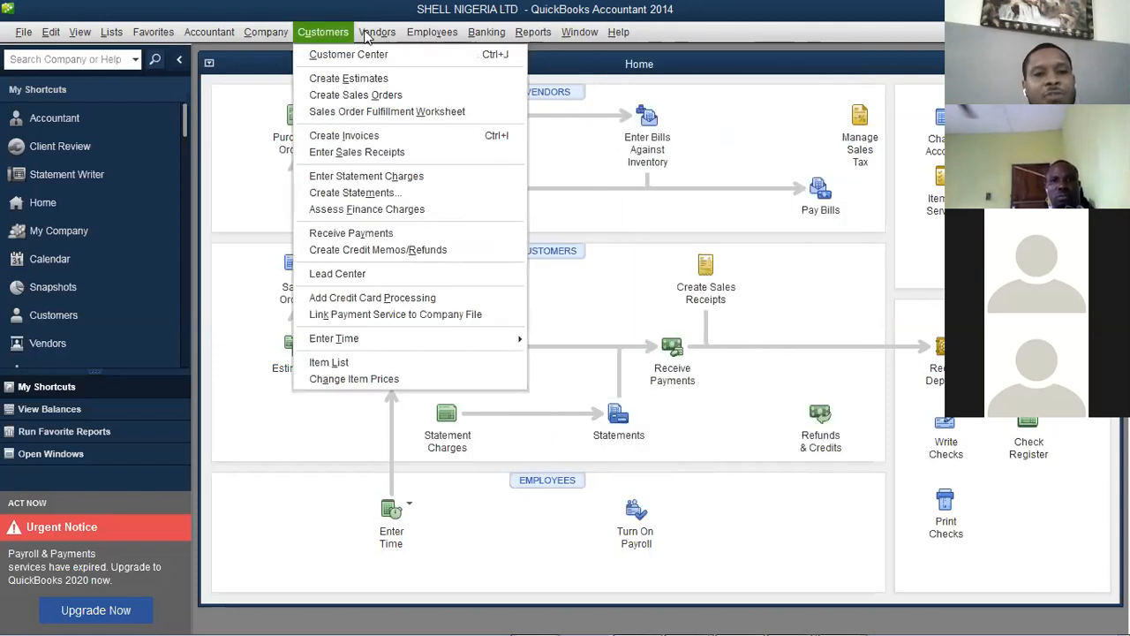
pyautogui.moveTo(313, 32)
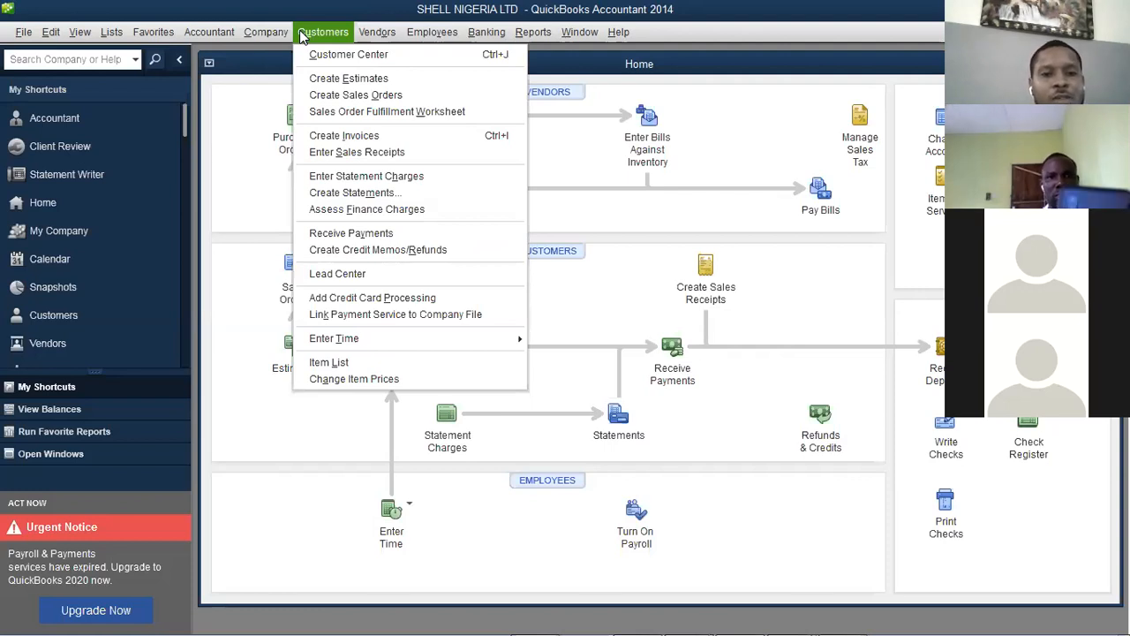
pyautogui.click(484, 616)
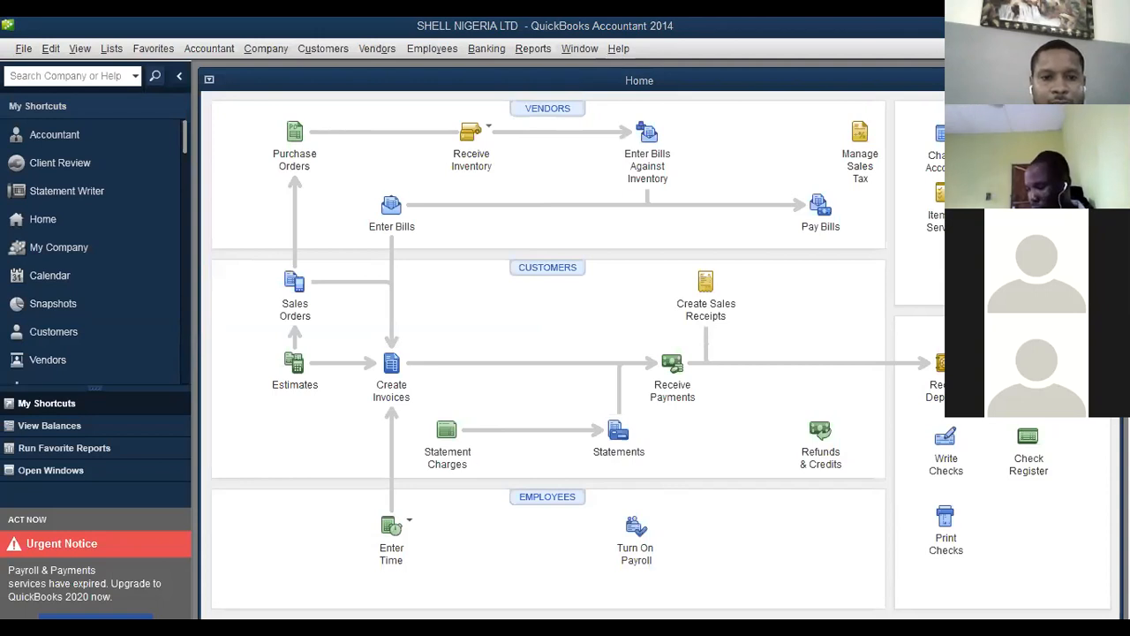
# In the Word outline, highlight 'Setting up your business' through 'Setting up Sales Taxes' in yellow
pyautogui.hotkey('alt', 'Tab')
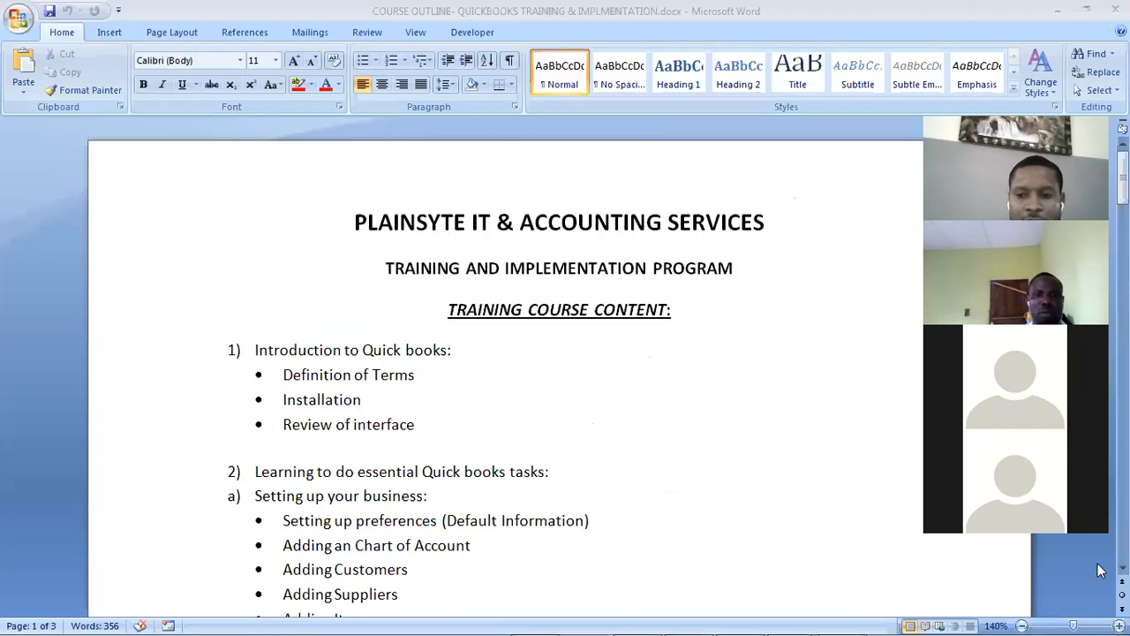
pyautogui.scroll(-1, 1100, 568)
pyautogui.scroll(-2, 559, 371)
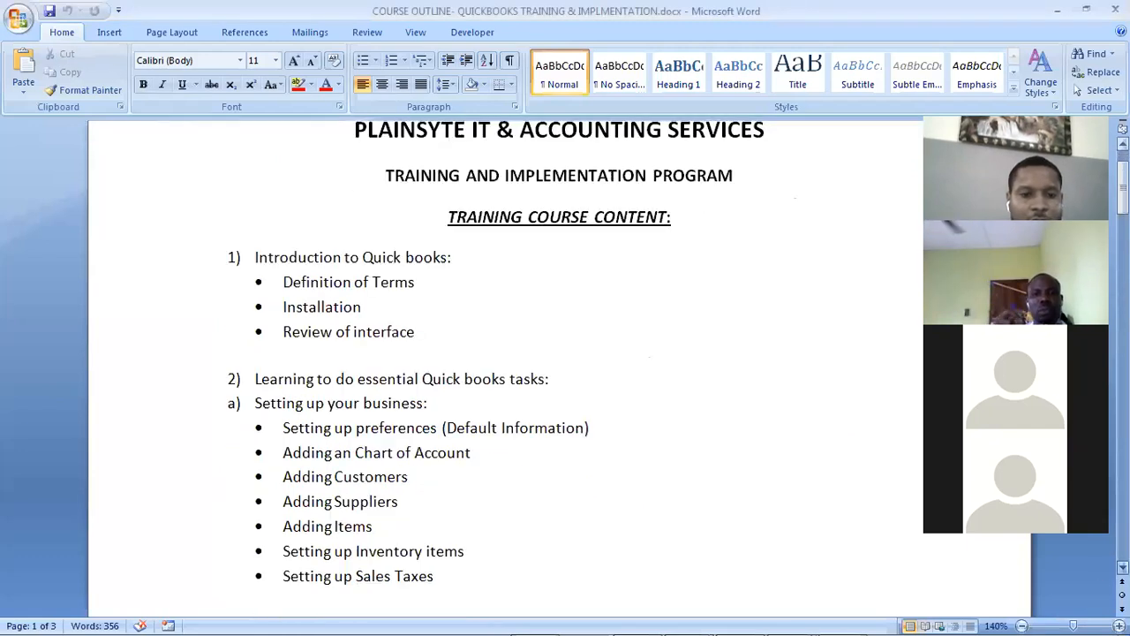
pyautogui.scroll(-1, 559, 371)
pyautogui.scroll(-2, 396, 229)
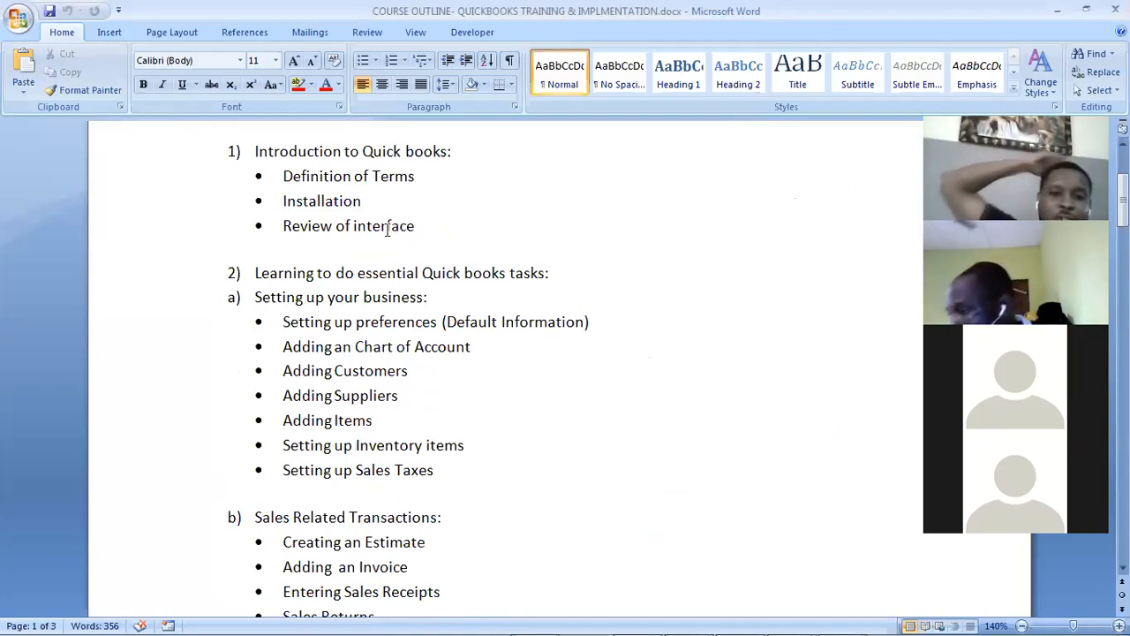
pyautogui.click(256, 297)
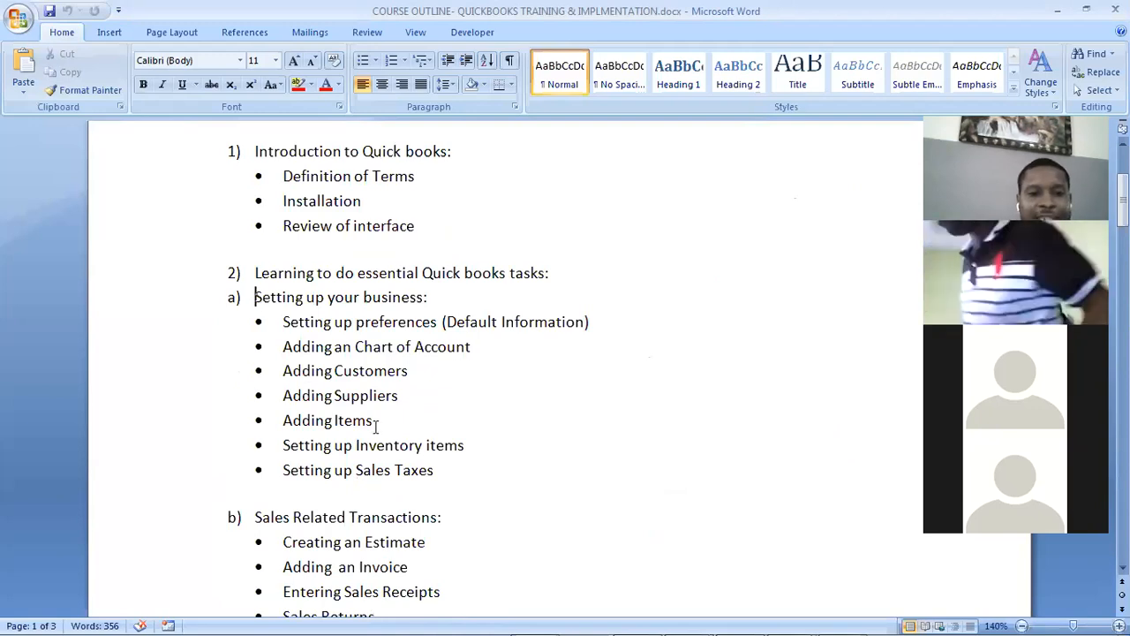
pyautogui.keyDown('shift'); pyautogui.click(461, 483); pyautogui.keyUp('shift')
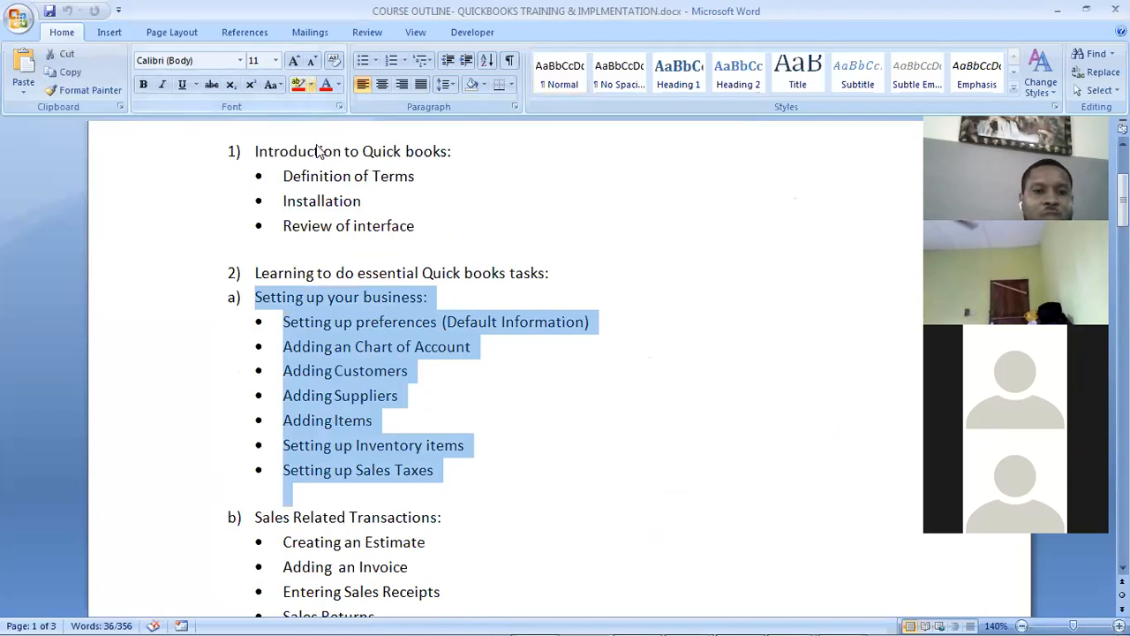
pyautogui.click(310, 85)
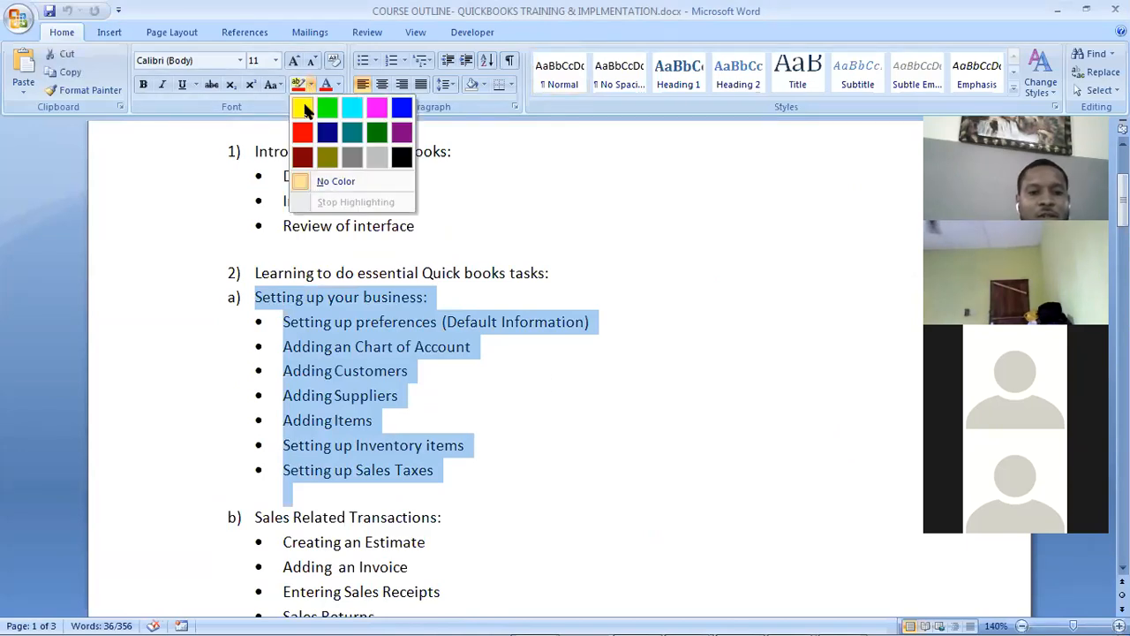
pyautogui.click(304, 108)
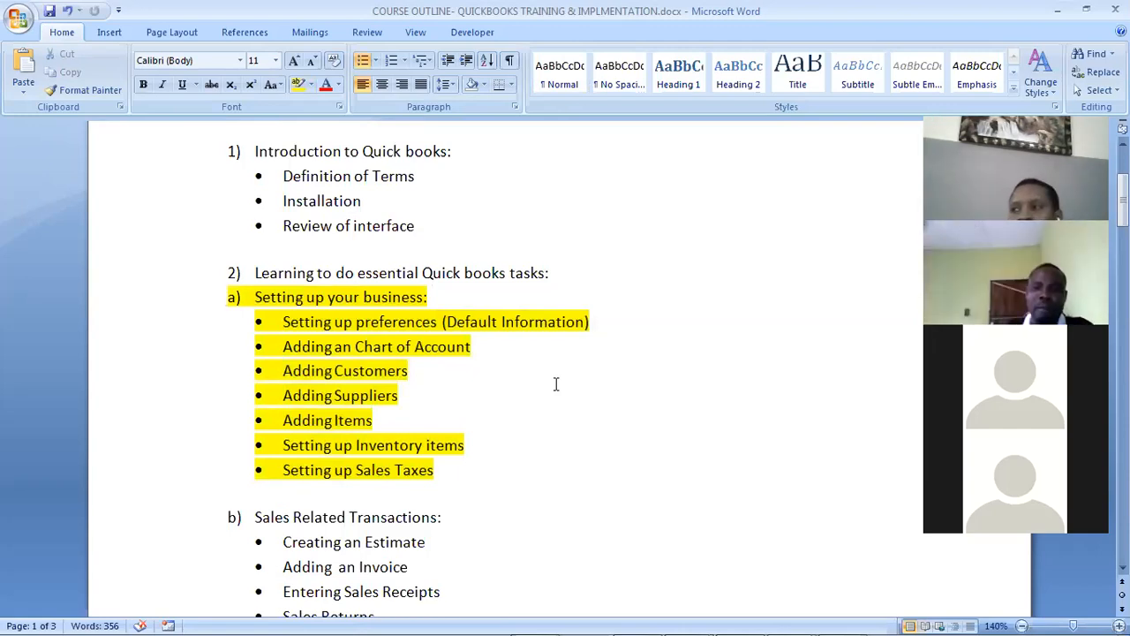
pyautogui.click(557, 384)
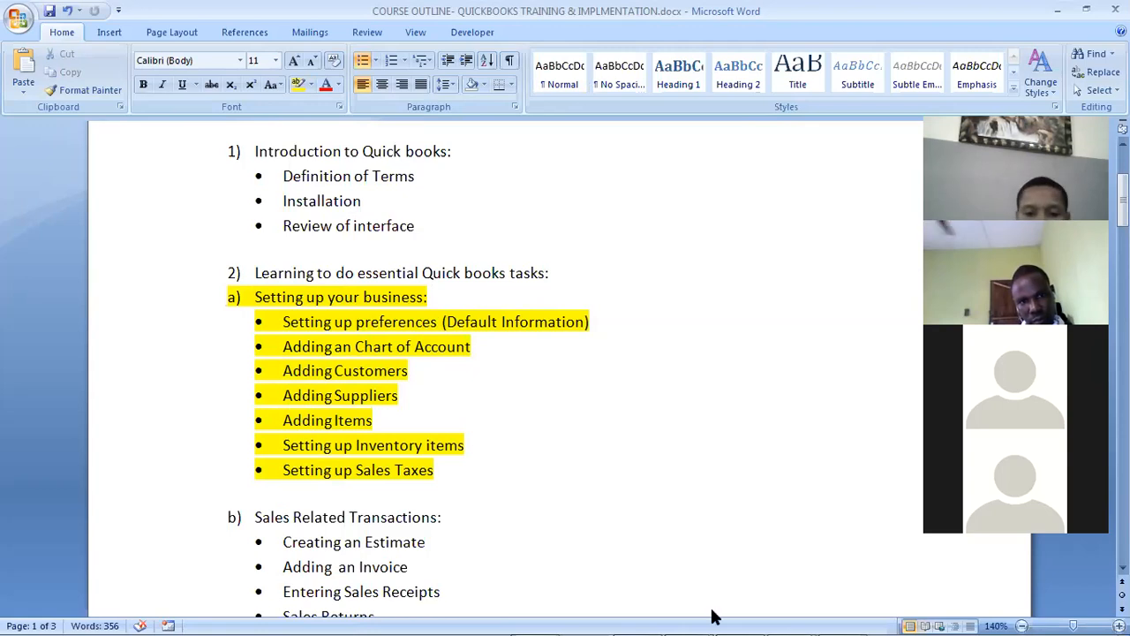
pyautogui.moveTo(752, 615)
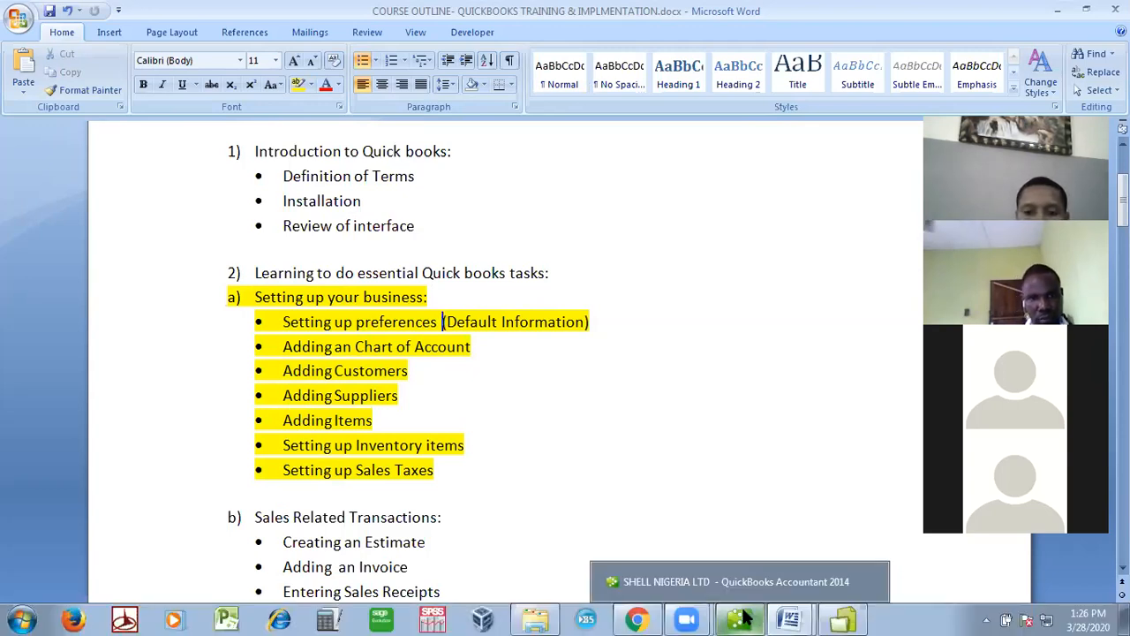
# Bring QuickBooks back in front of Word and open the Company menu
pyautogui.click(744, 617)
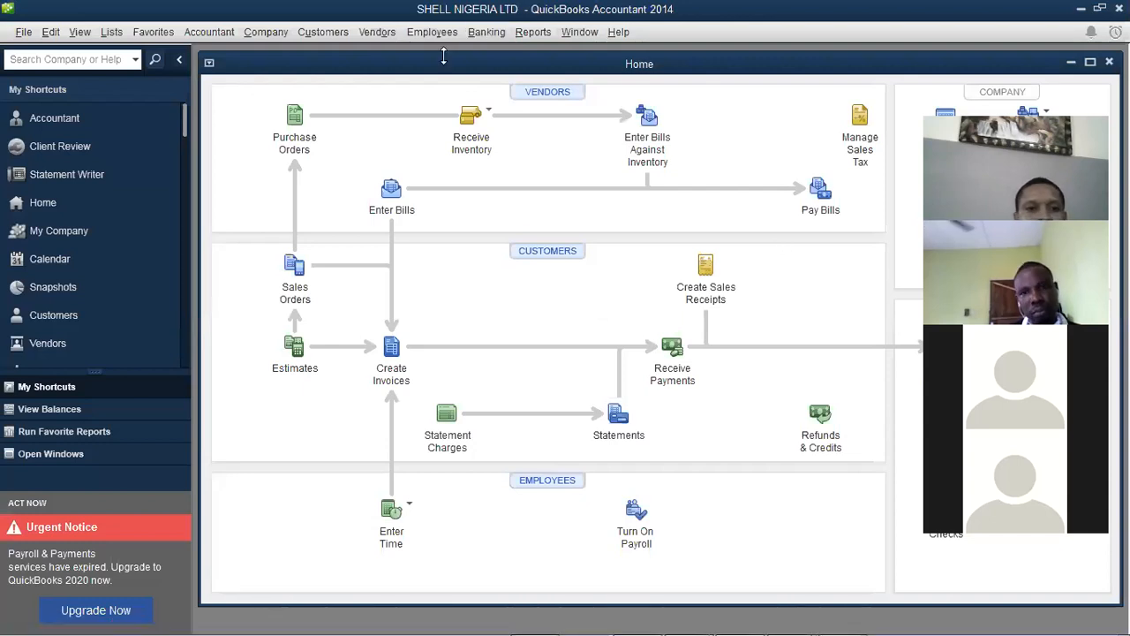
pyautogui.click(263, 36)
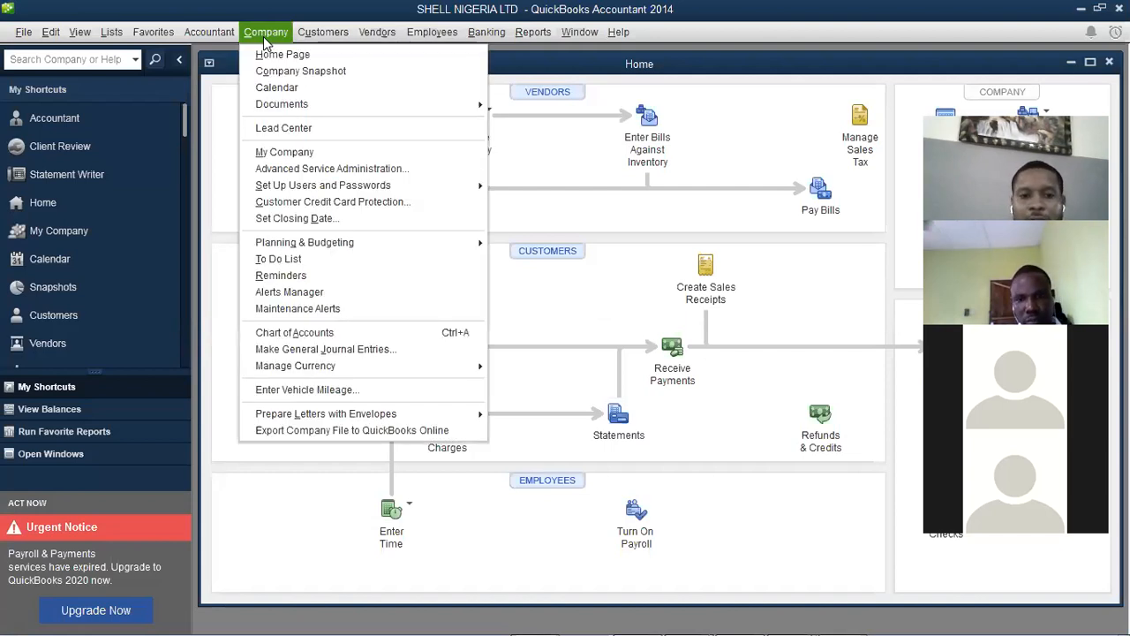
# Open Company > Chart of Accounts and maximize its window to show every account
pyautogui.click(322, 336)
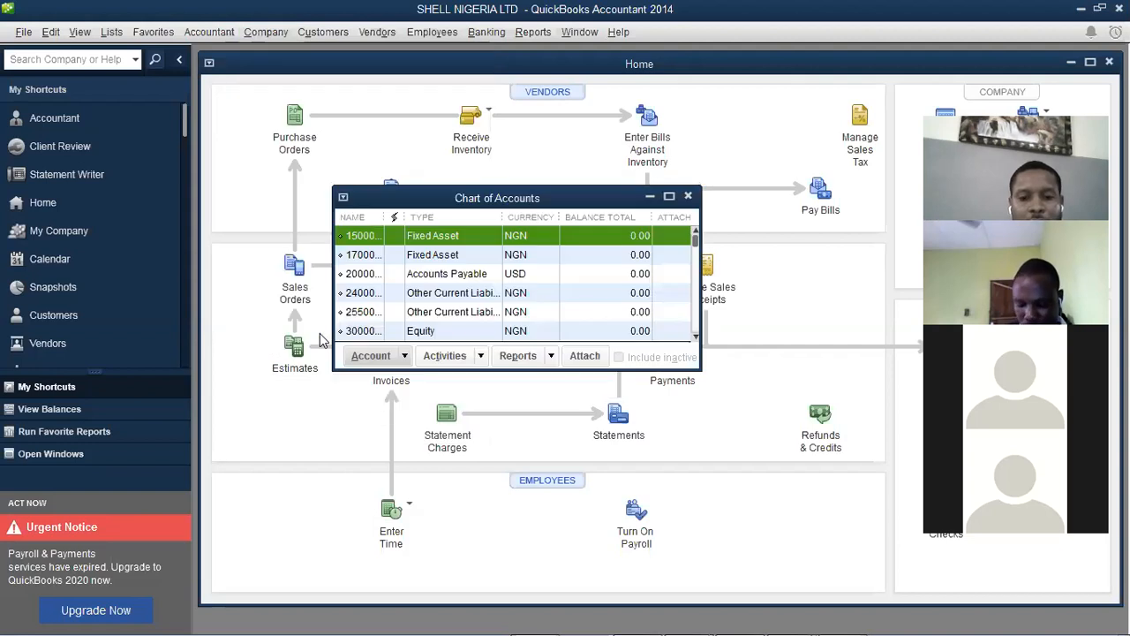
pyautogui.moveTo(652, 619)
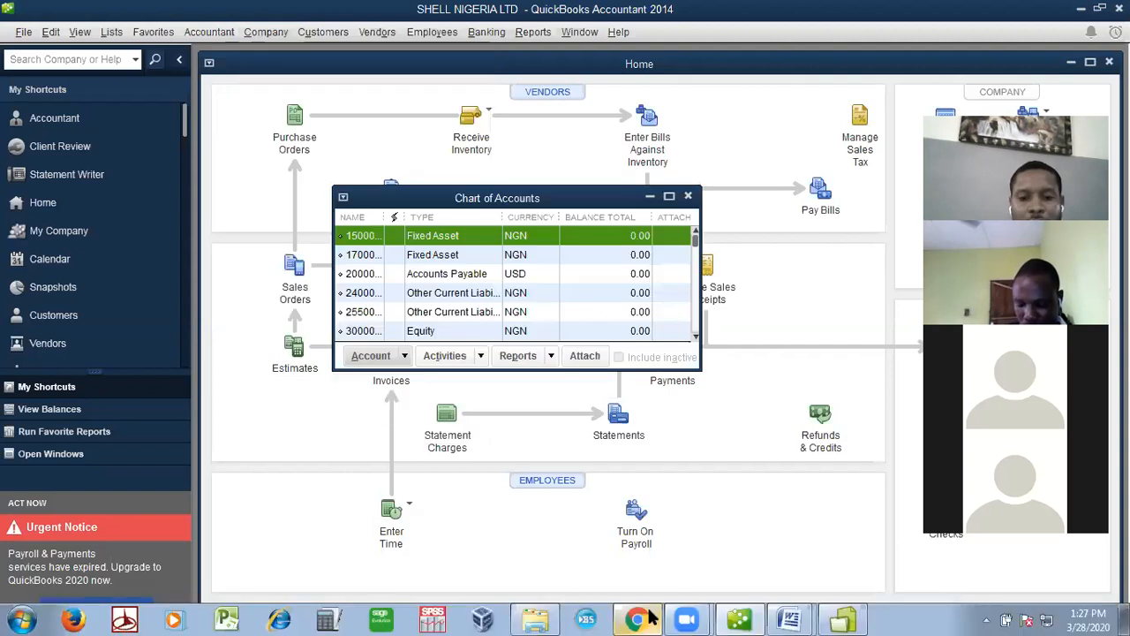
pyautogui.click(793, 619)
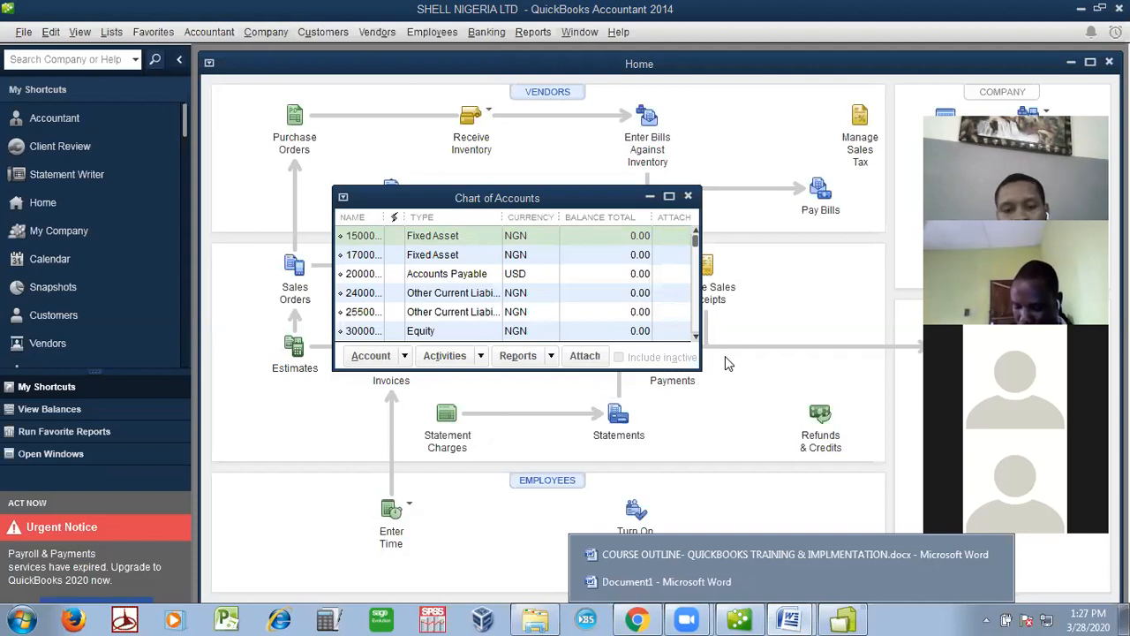
pyautogui.click(669, 197)
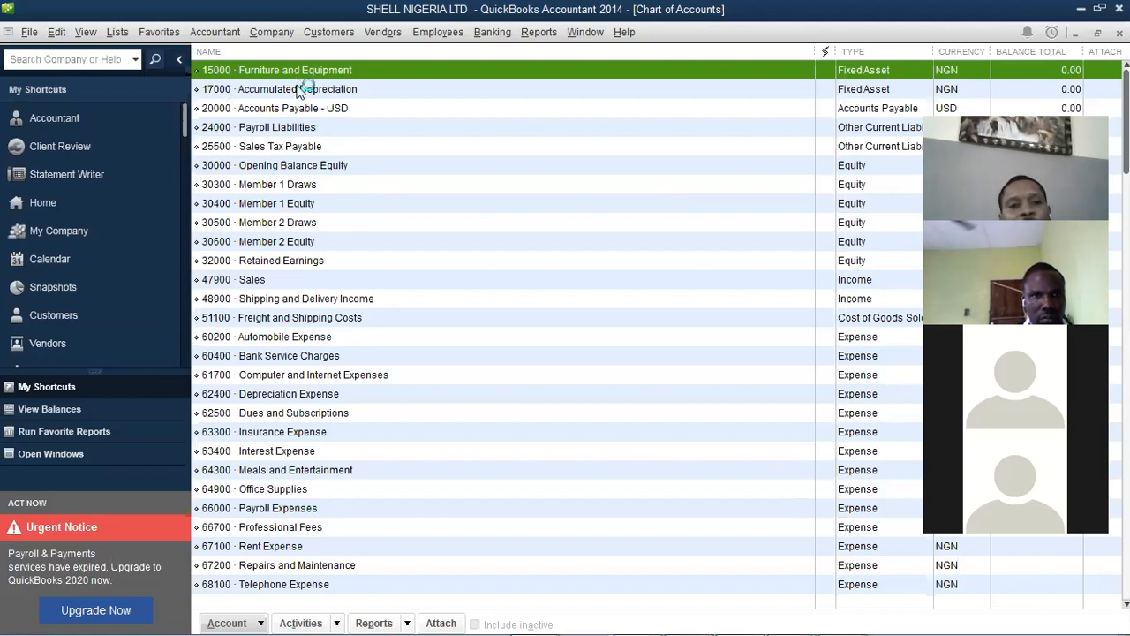
# Step through the accounts, selecting 17000 Accumulated Depreciation, then 15000 Furniture and Equipment
pyautogui.press('Down')
pyautogui.press('Up')
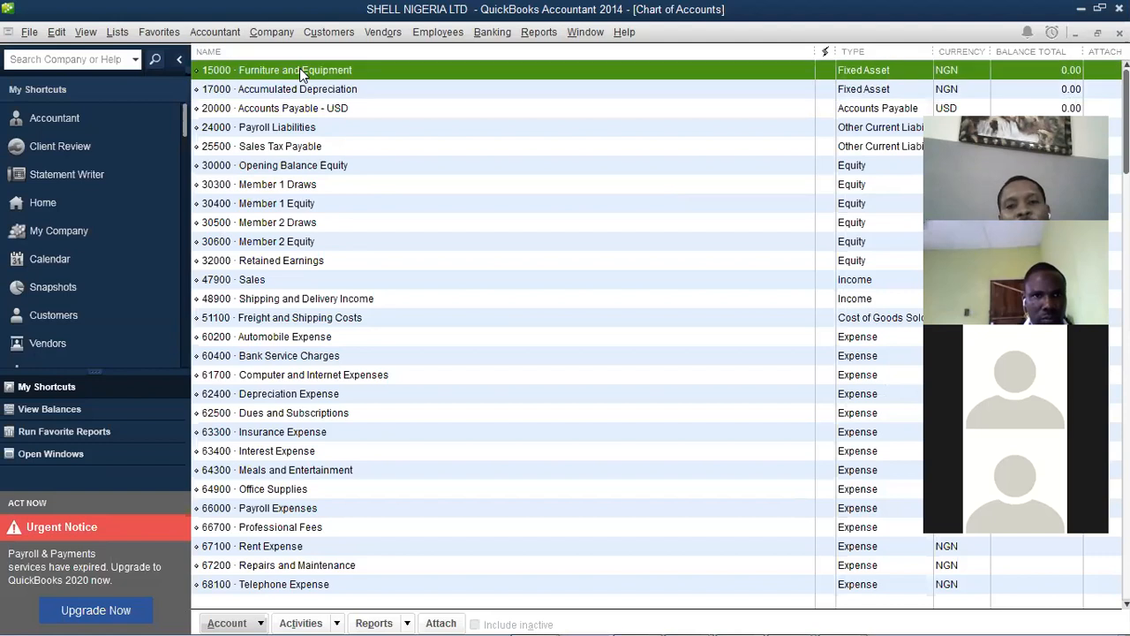
pyautogui.click(316, 90)
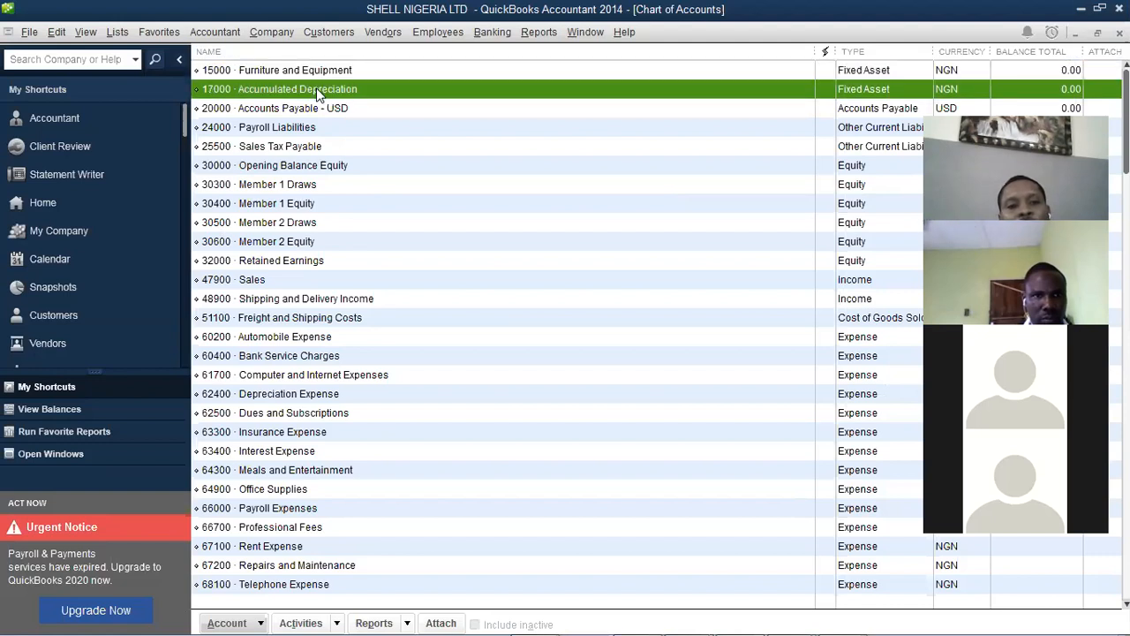
pyautogui.click(316, 70)
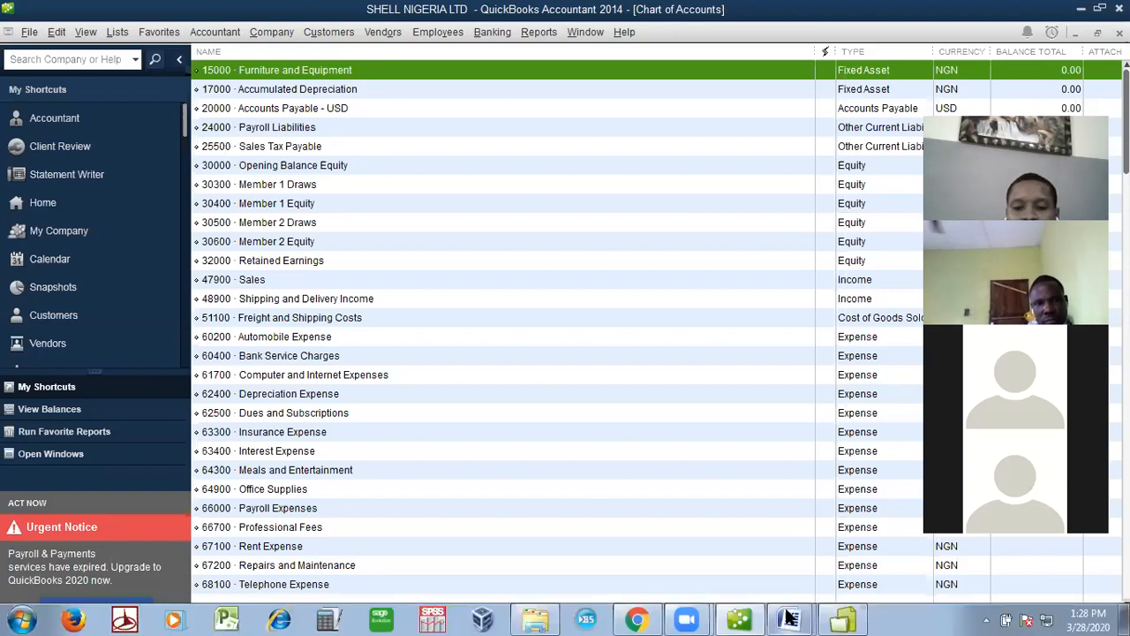
pyautogui.click(789, 619)
# In Document1, add a 'CHART OF ACCOUNTS' line after Etc and start a '1.' numbered list
pyautogui.click(786, 587)
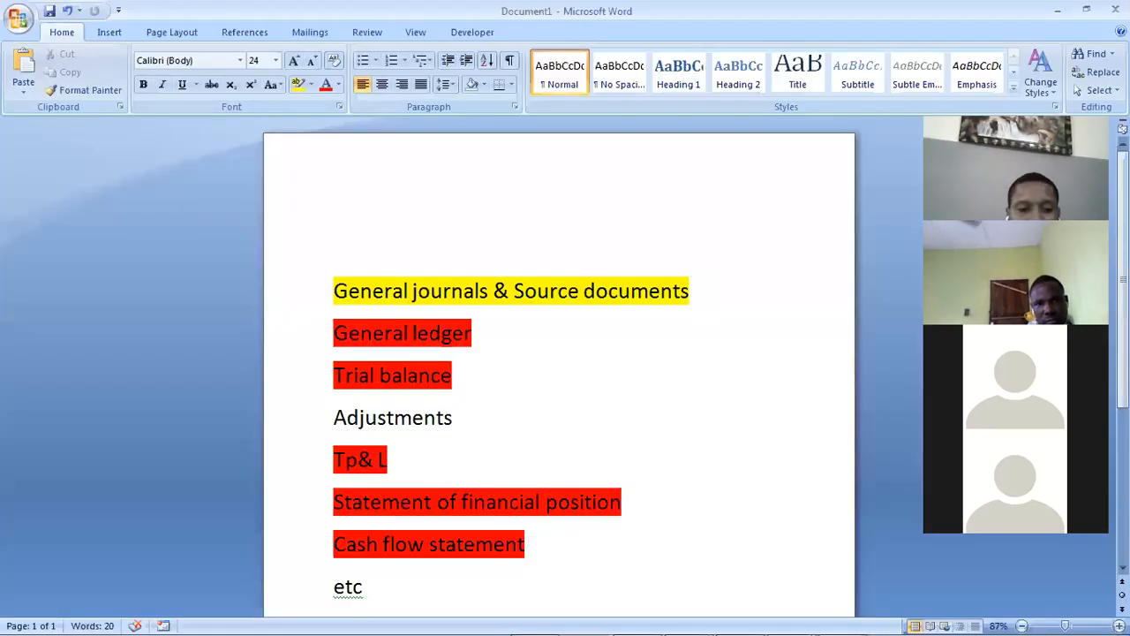
pyautogui.press('Return')
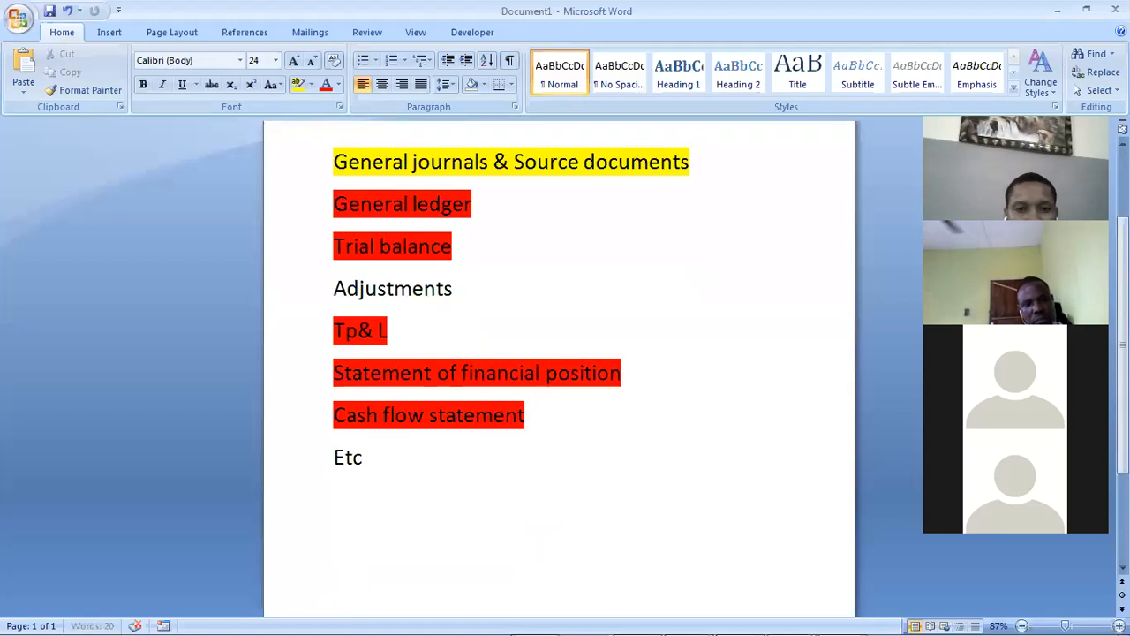
pyautogui.write('CHART OF ACCOUNTS')
pyautogui.press('Return')
pyautogui.write('1')
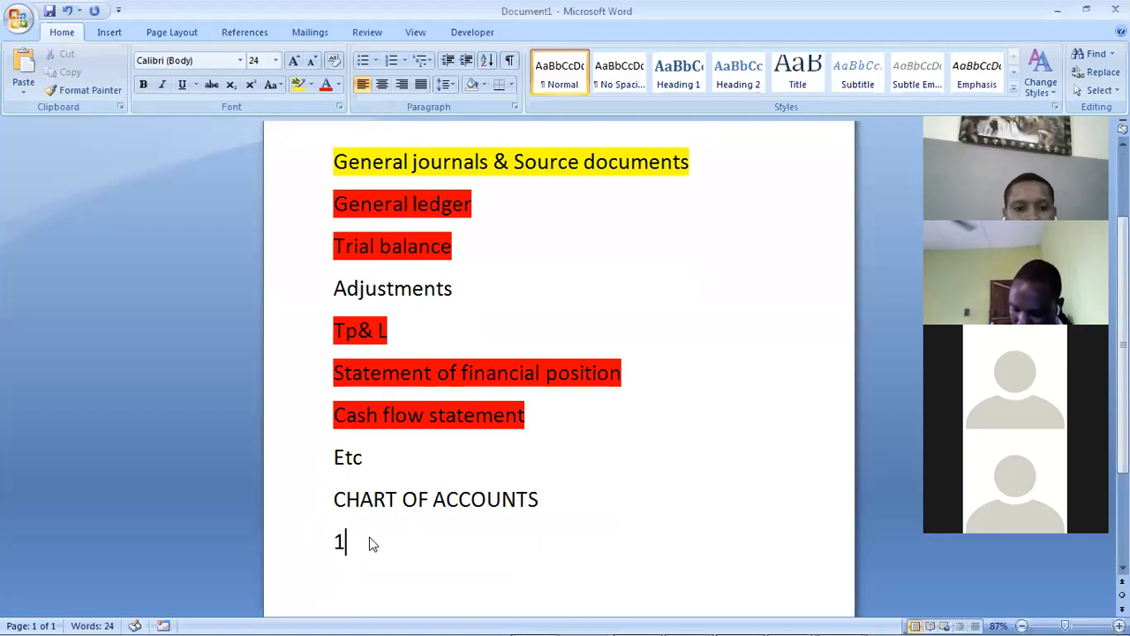
pyautogui.write('.')
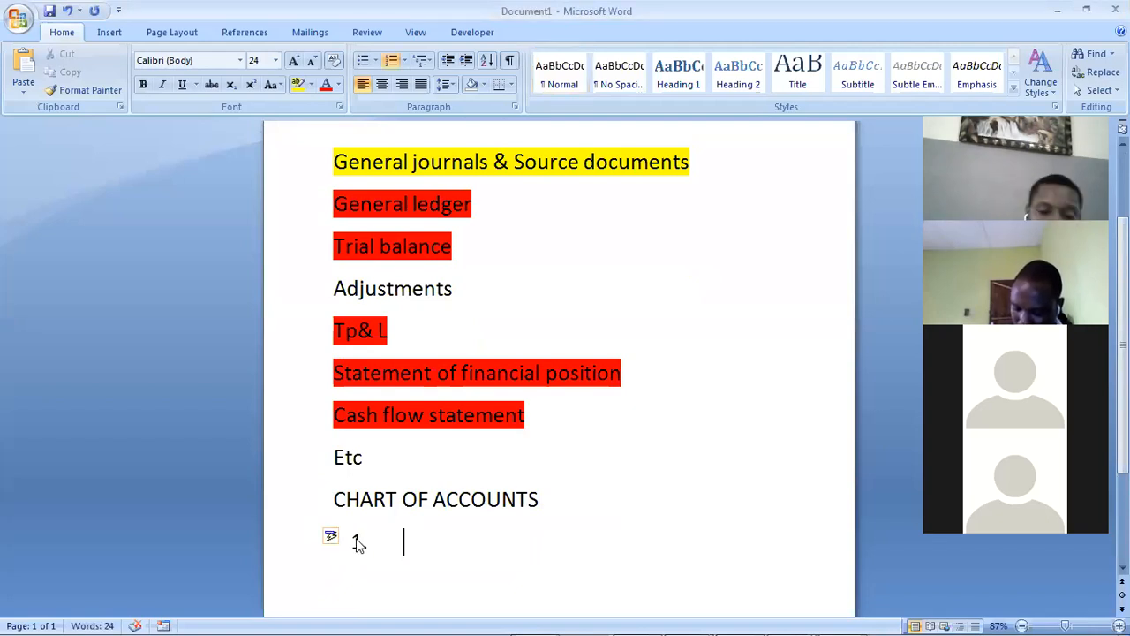
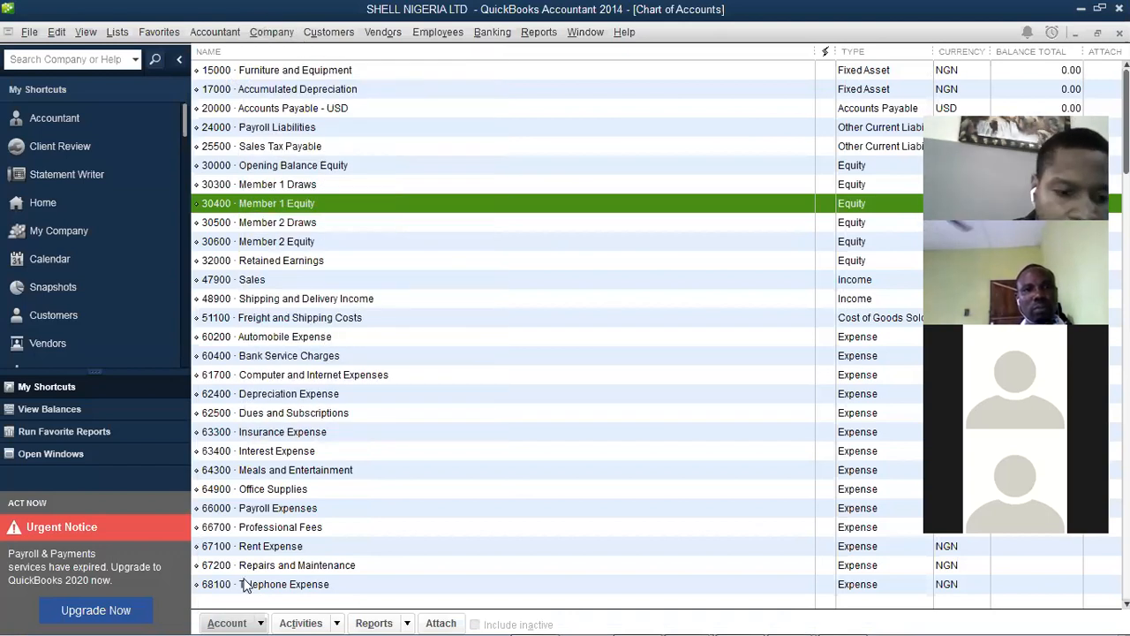
# Browse the account actions, Company and Accountant menus, stepping down past Freight and Shipping Costs
pyautogui.click(262, 620)
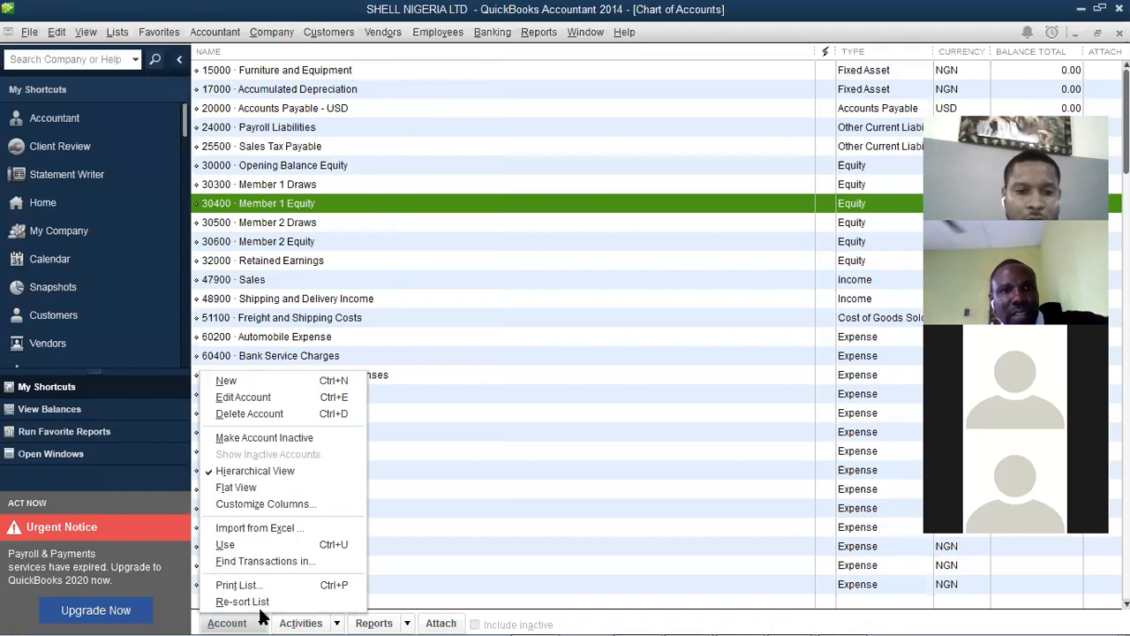
pyautogui.click(274, 33)
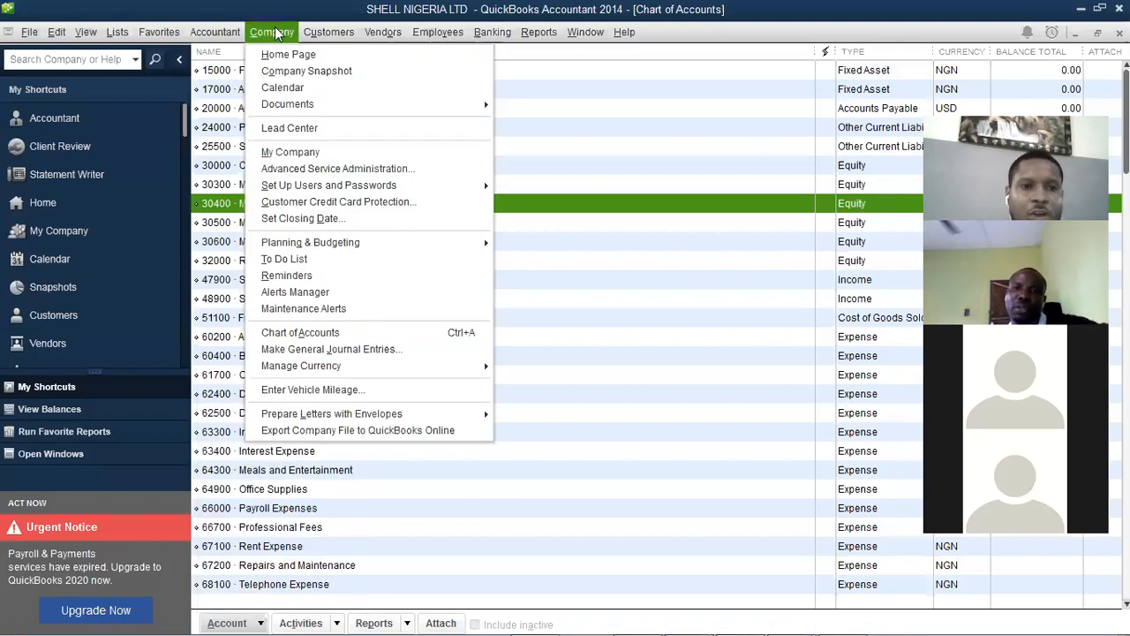
pyautogui.click(325, 335)
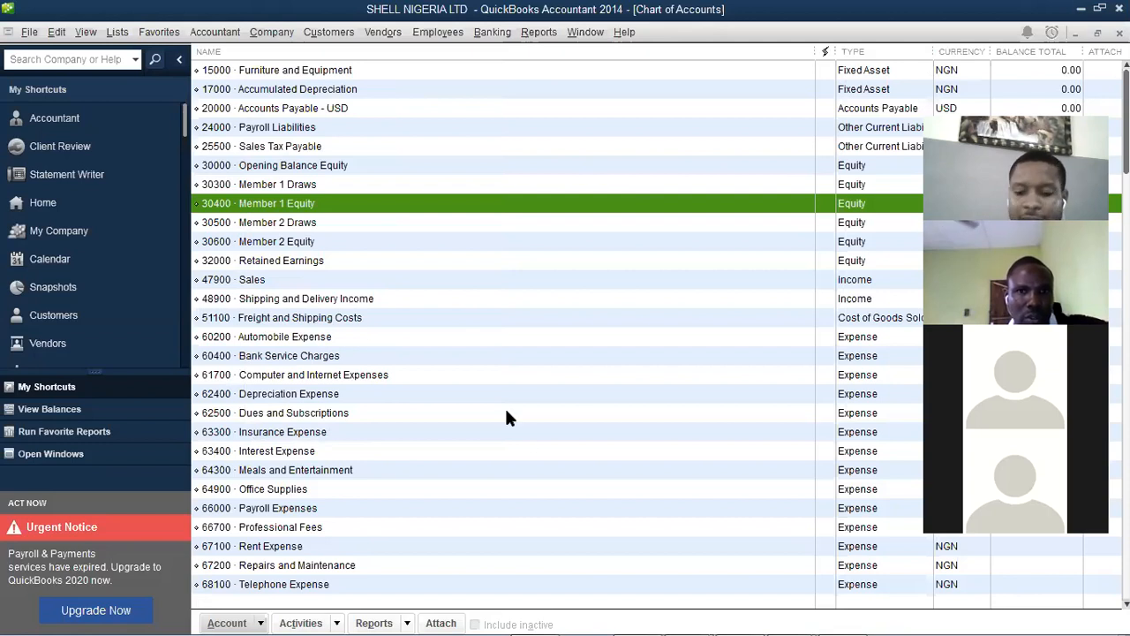
pyautogui.press('Down')
pyautogui.press('Down')
pyautogui.press('Down')
pyautogui.press('Down')
pyautogui.press('Down')
pyautogui.press('Down')
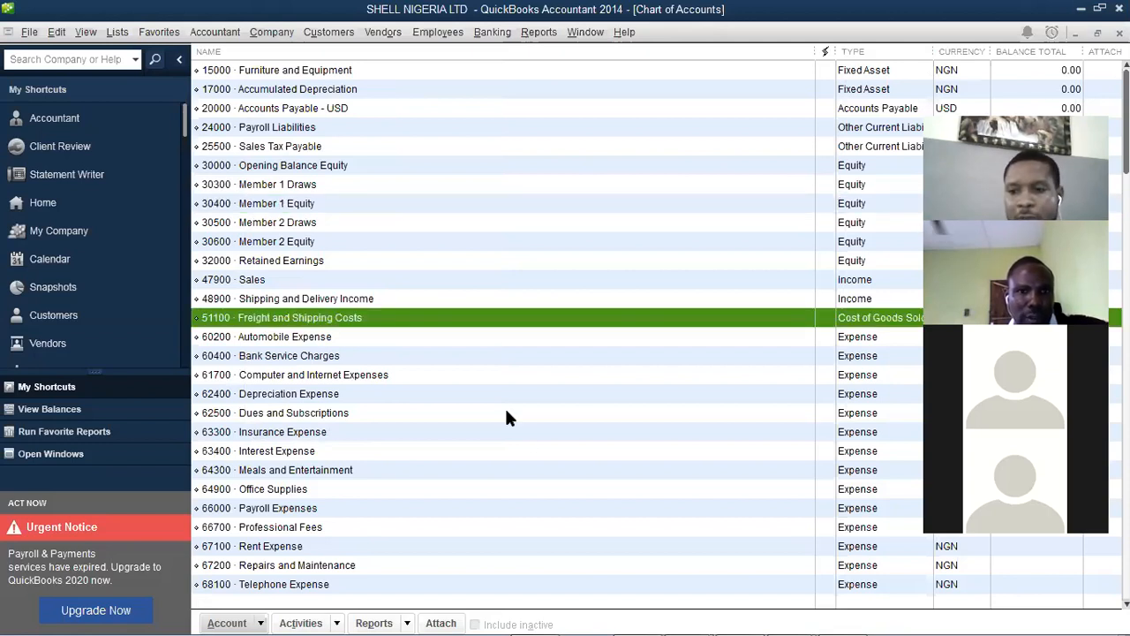
pyautogui.press('Down')
pyautogui.press('Down')
pyautogui.press('Down')
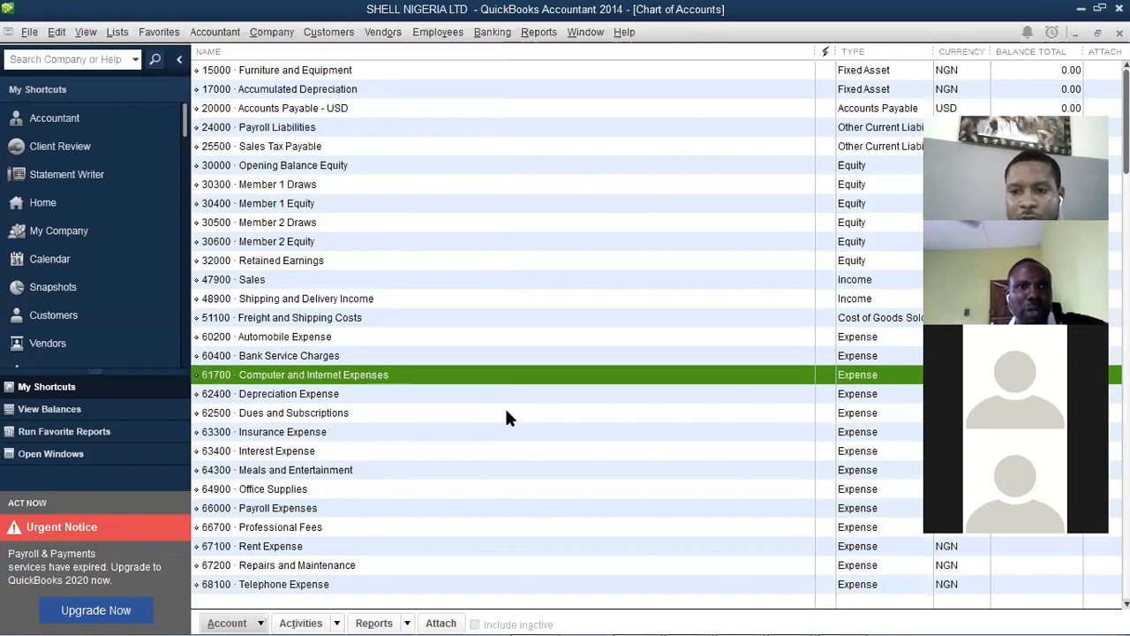
pyautogui.click(210, 34)
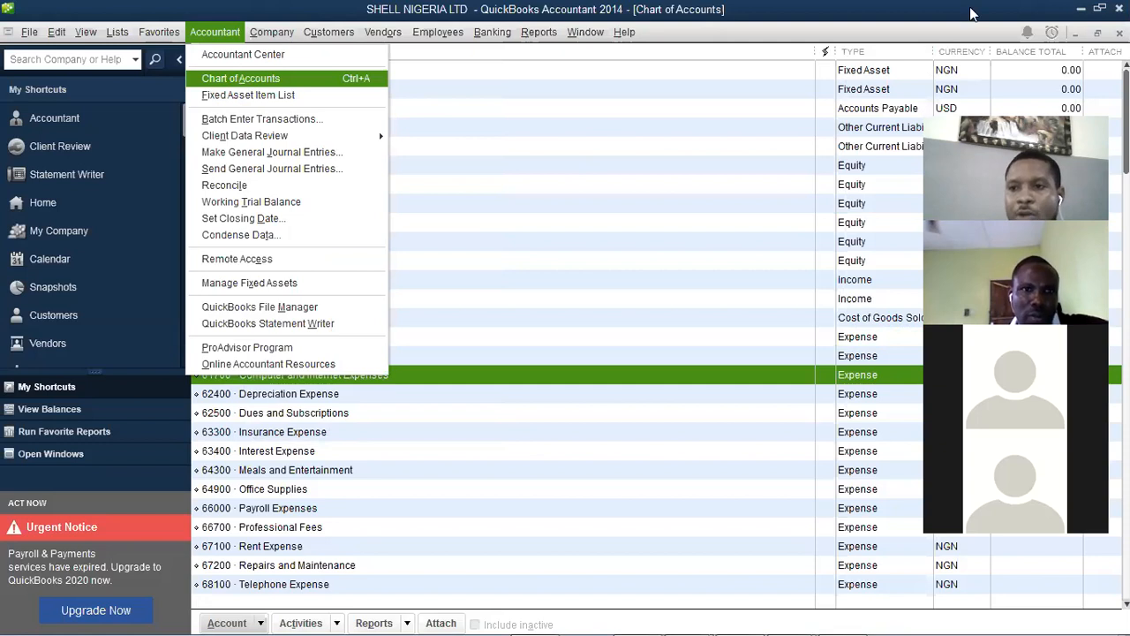
pyautogui.click(239, 80)
# Close the Chart of Accounts, reopen it from the Accountant menu, and restore it to a floating window
pyautogui.click(1120, 33)
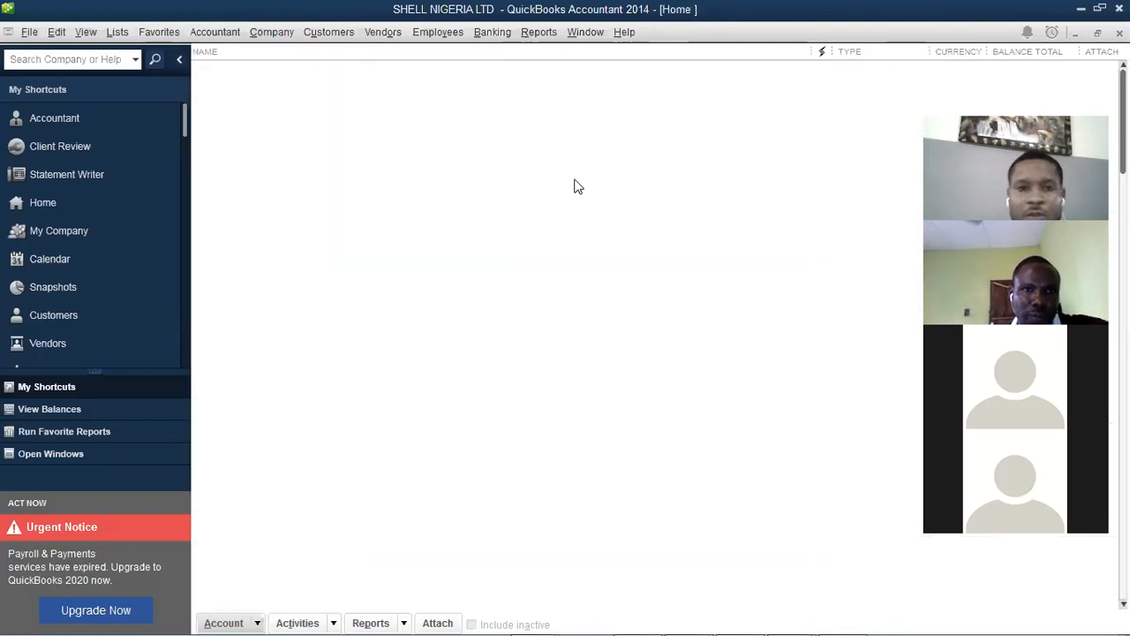
pyautogui.click(229, 37)
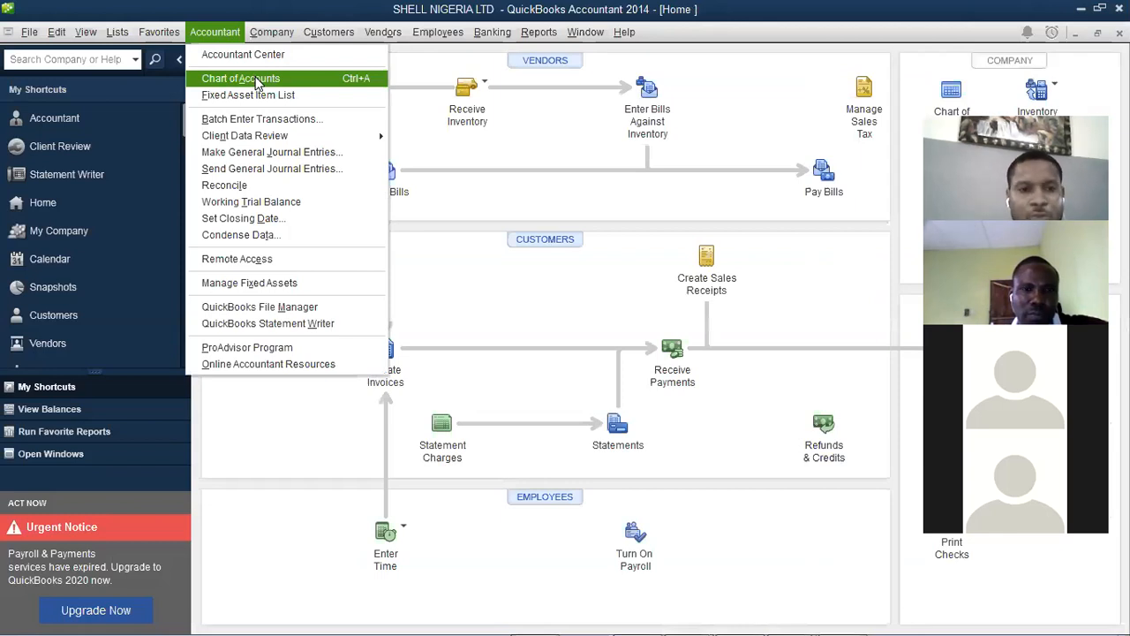
pyautogui.click(240, 78)
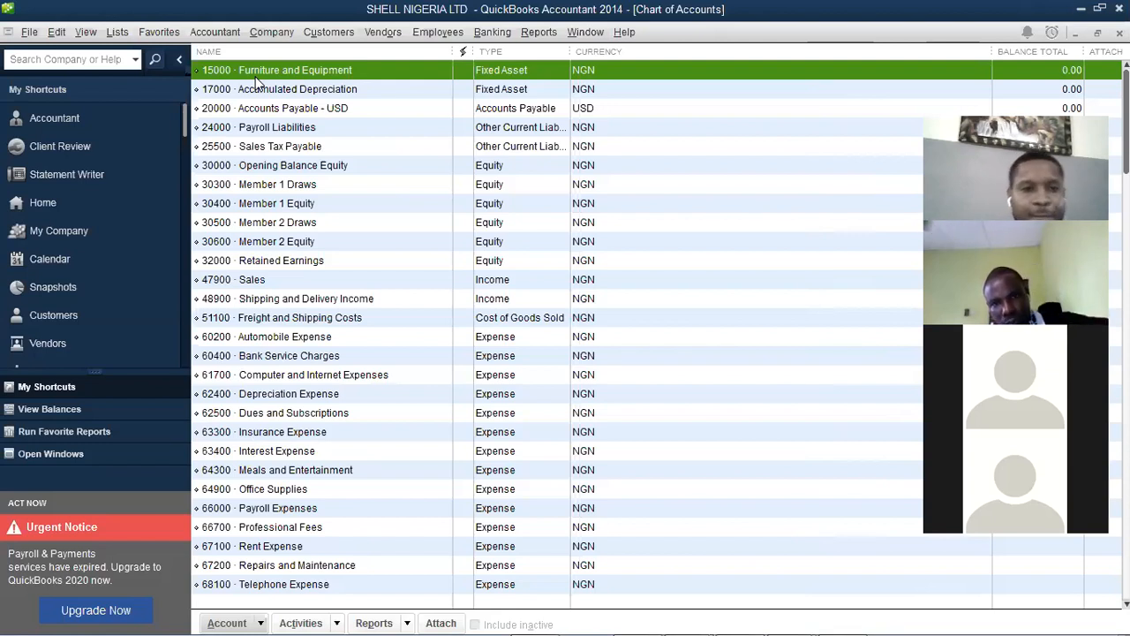
pyautogui.click(256, 616)
pyautogui.click(257, 615)
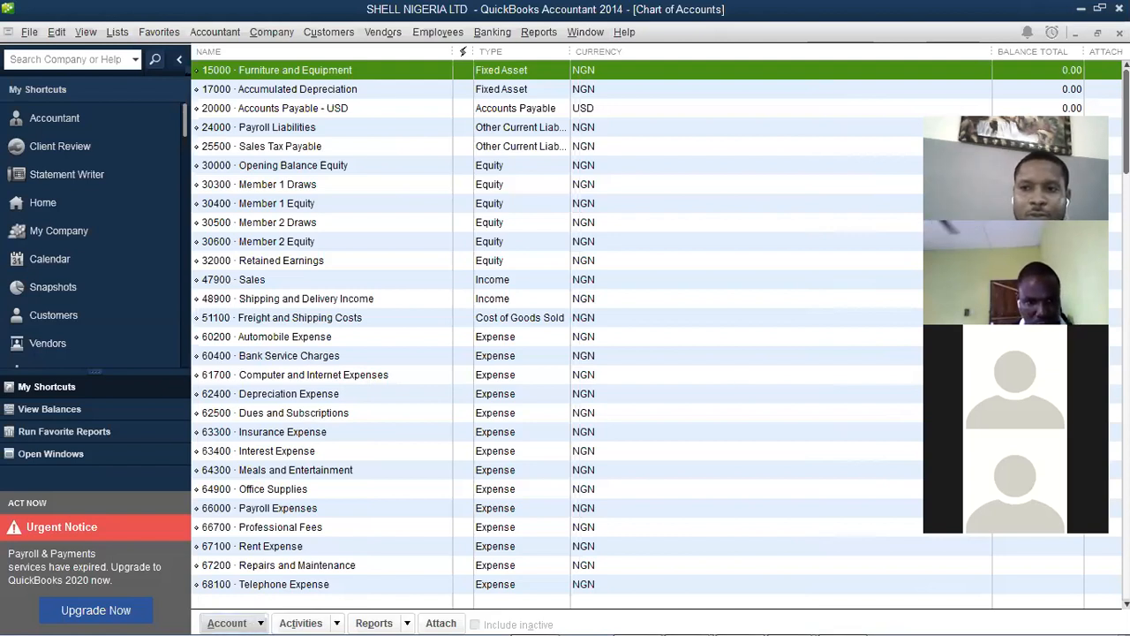
pyautogui.click(1098, 34)
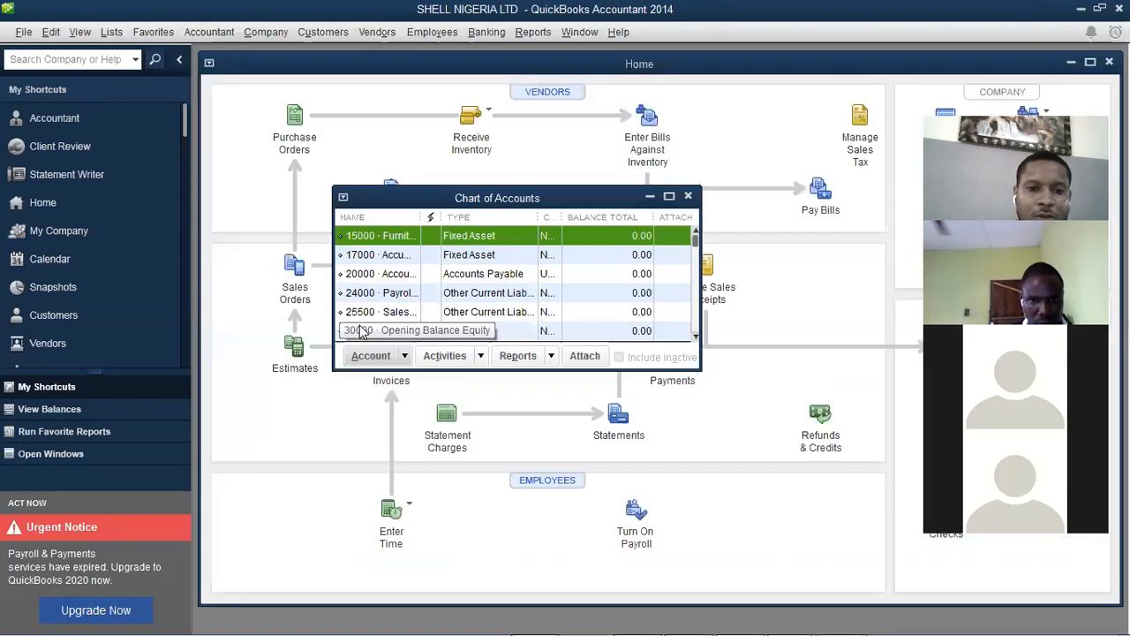
# Start a new account via Account > New and review the Other Account Types list
pyautogui.click(403, 357)
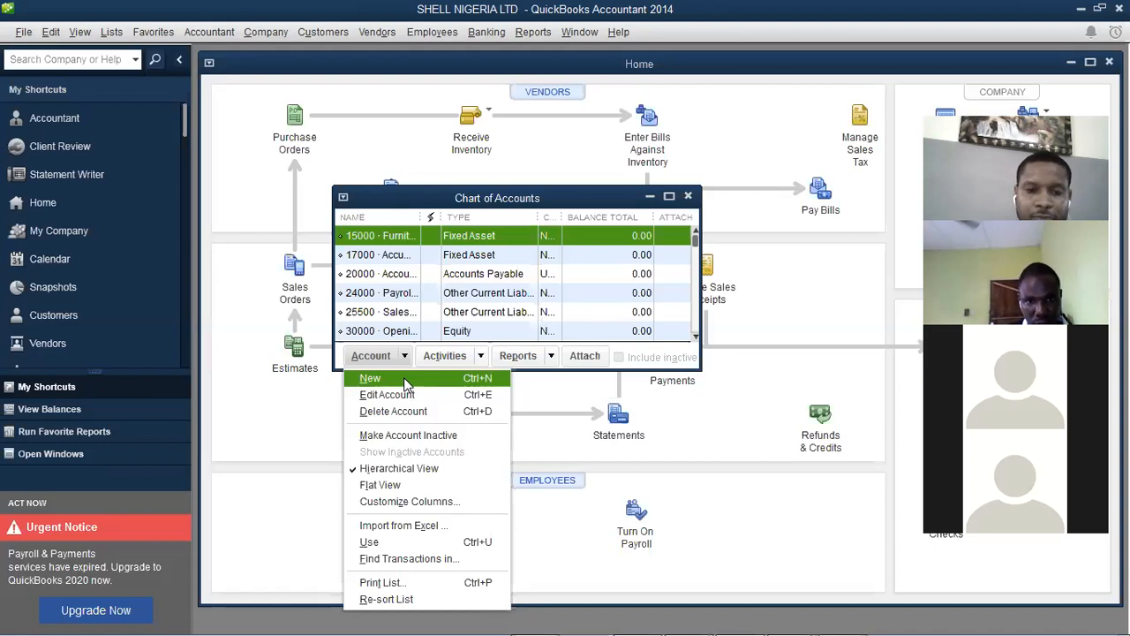
pyautogui.click(406, 379)
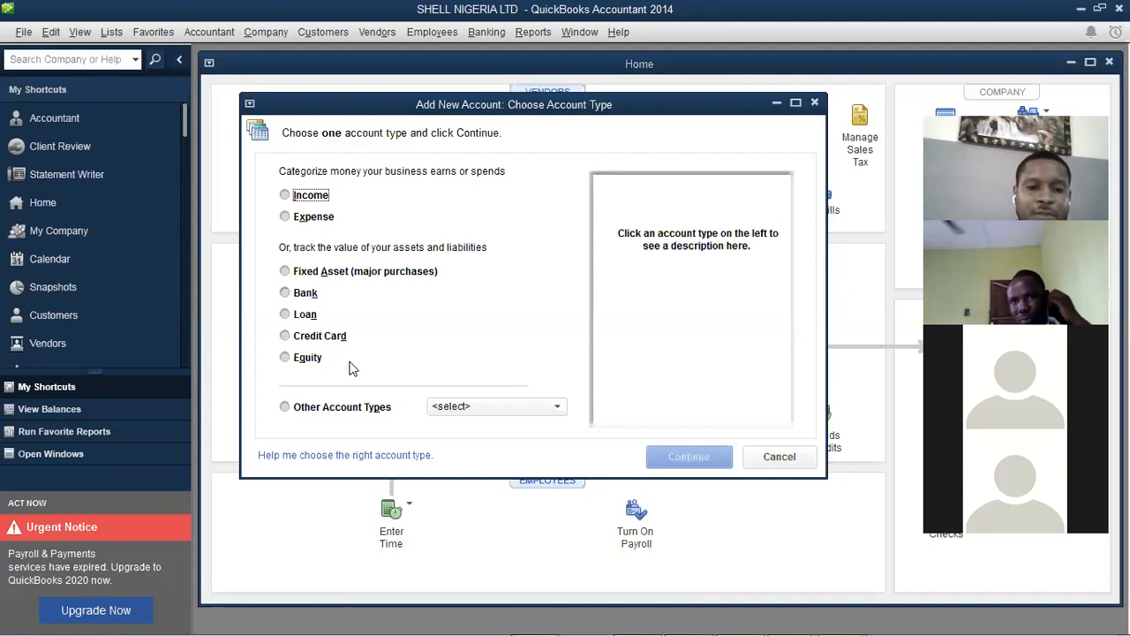
pyautogui.click(557, 408)
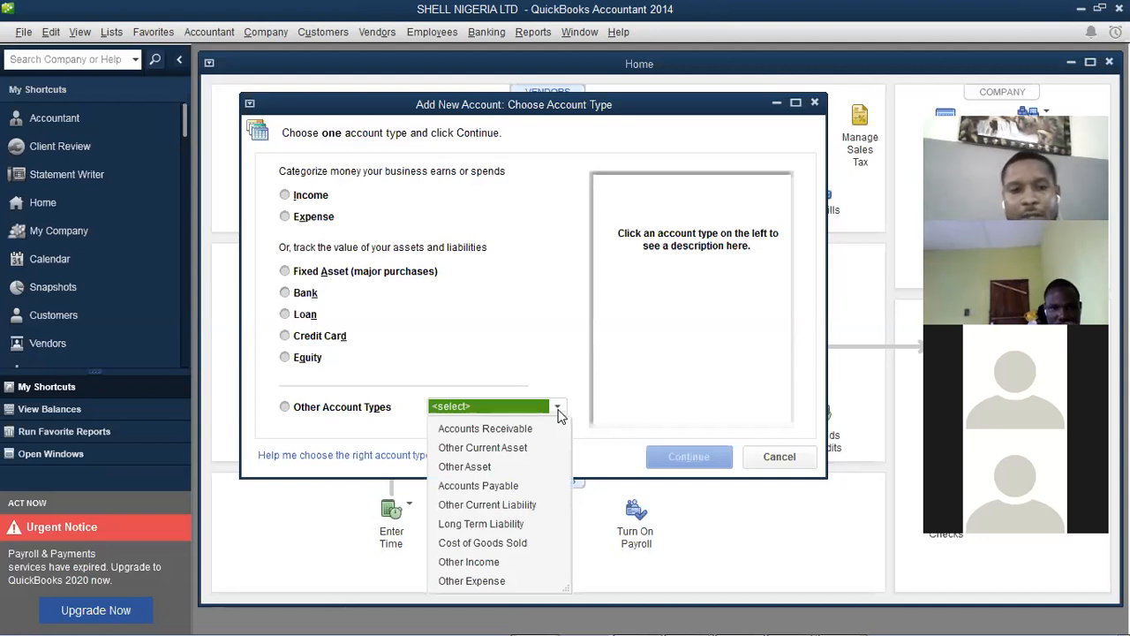
pyautogui.click(535, 349)
pyautogui.moveTo(638, 618)
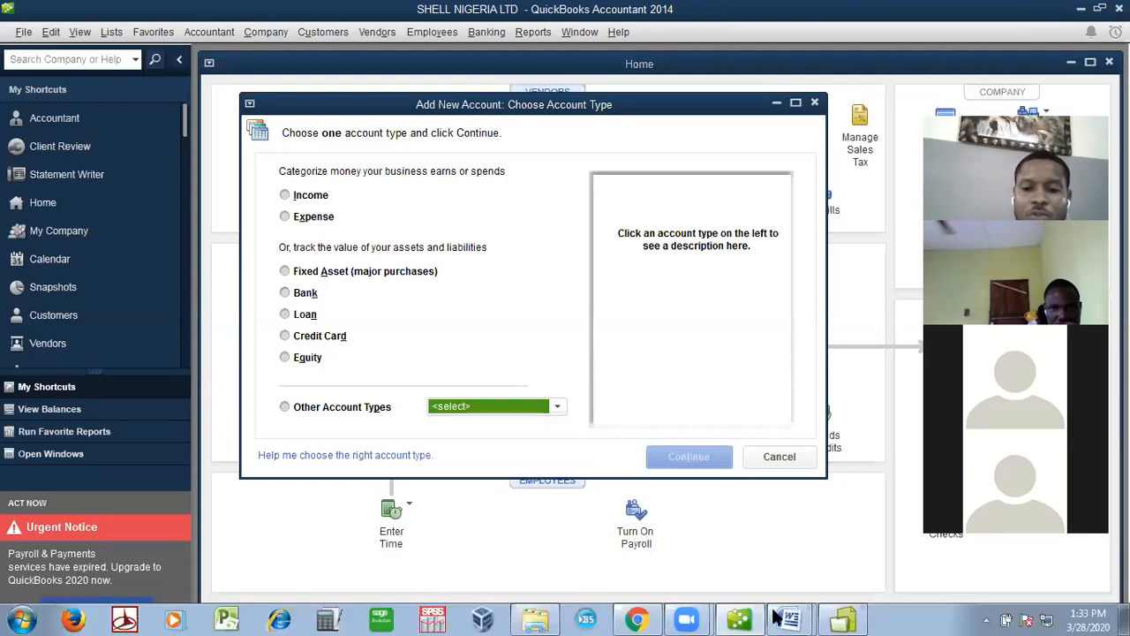
pyautogui.click(804, 618)
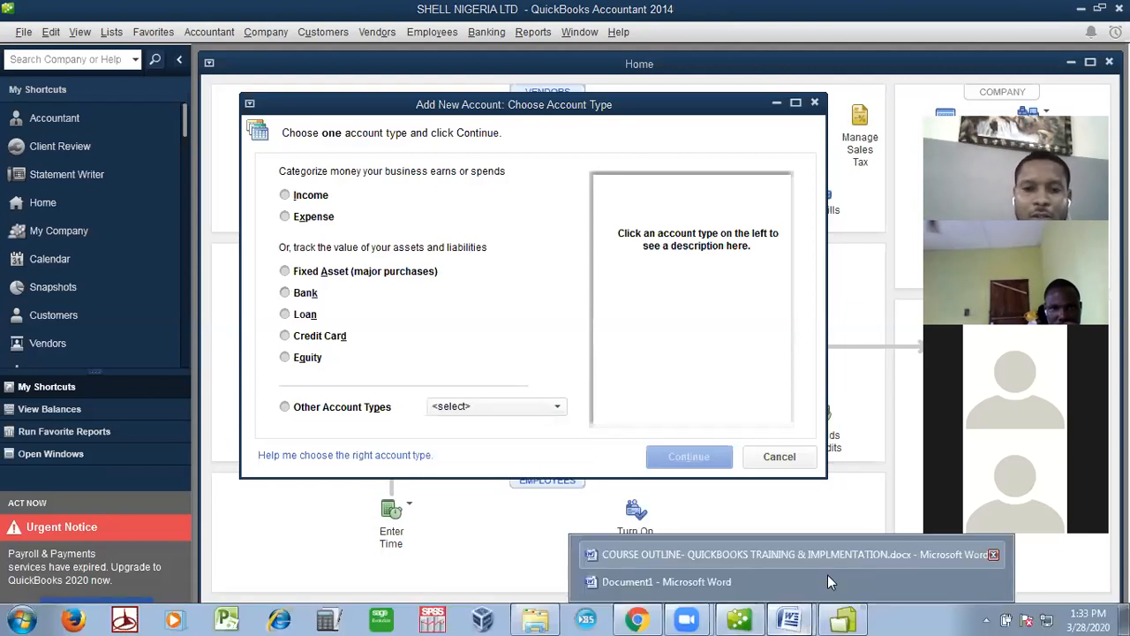
pyautogui.click(827, 575)
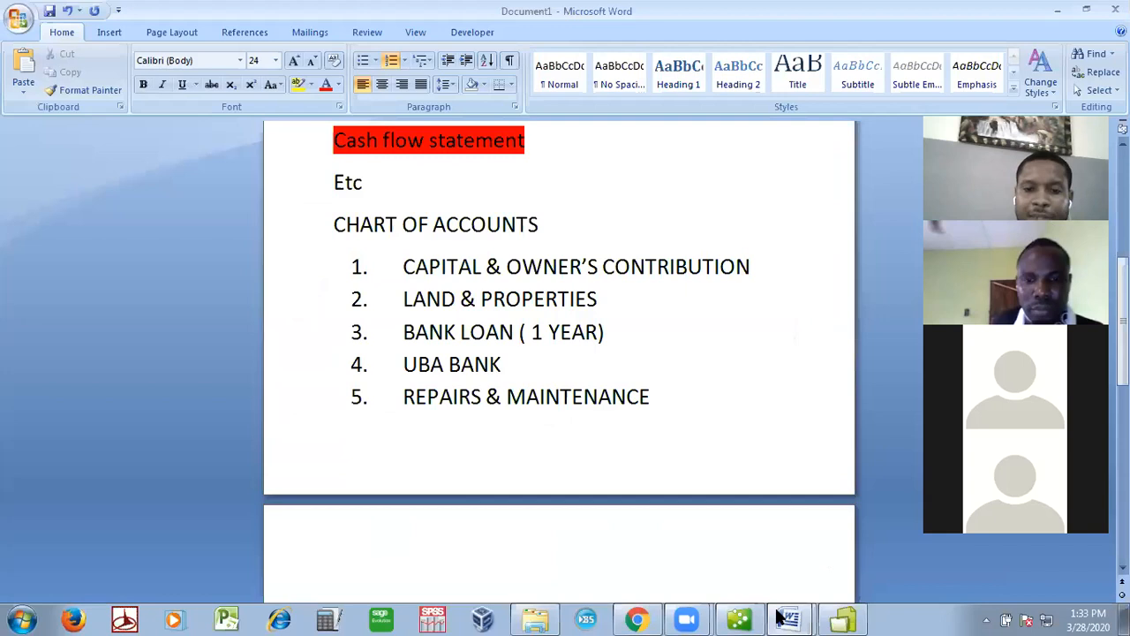
pyautogui.click(757, 616)
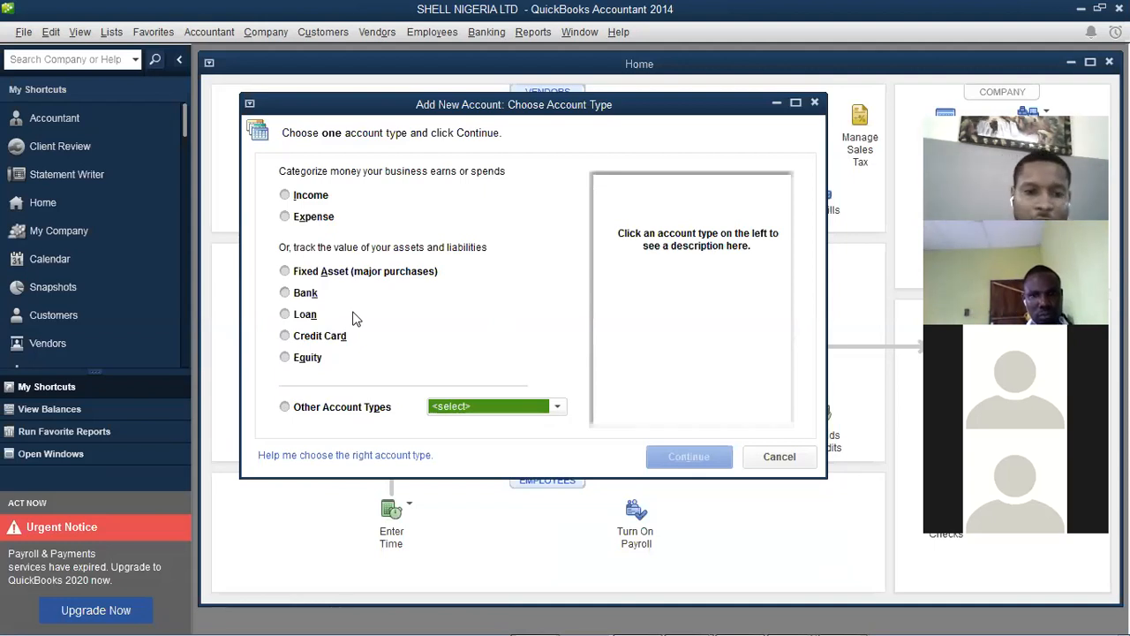
# Choose Equity as the account type and continue to the details form
pyautogui.click(300, 363)
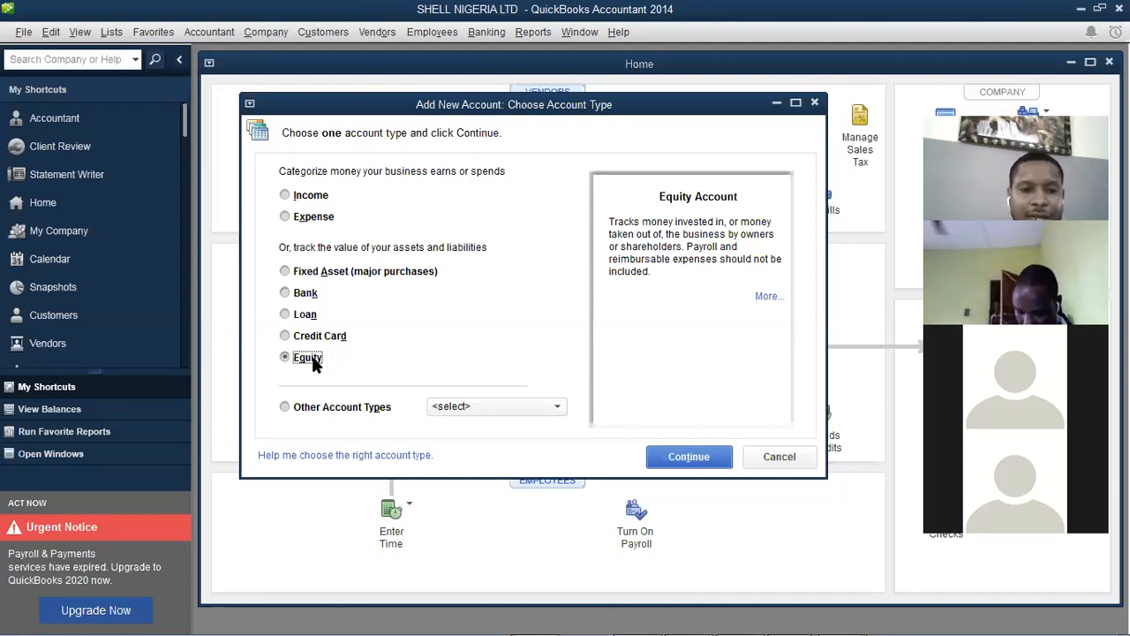
pyautogui.click(689, 457)
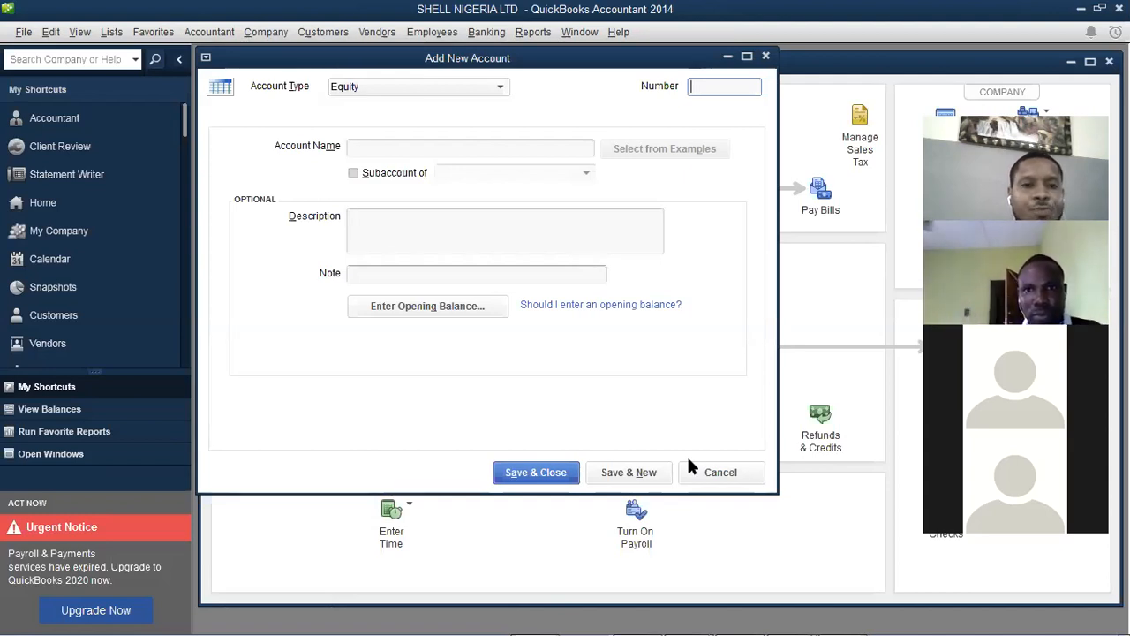
# Name the new account CAPITAL/OWNER'S EQUITY in capitals
pyautogui.click(477, 154)
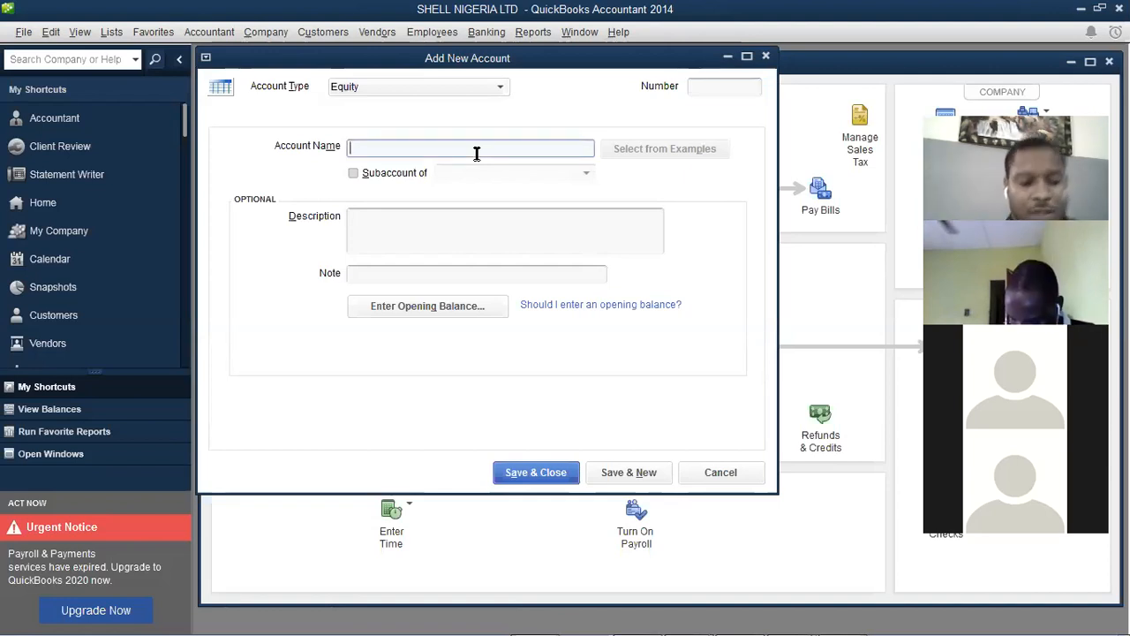
pyautogui.write('capit')
pyautogui.press('BackSpace')
pyautogui.press('BackSpace')
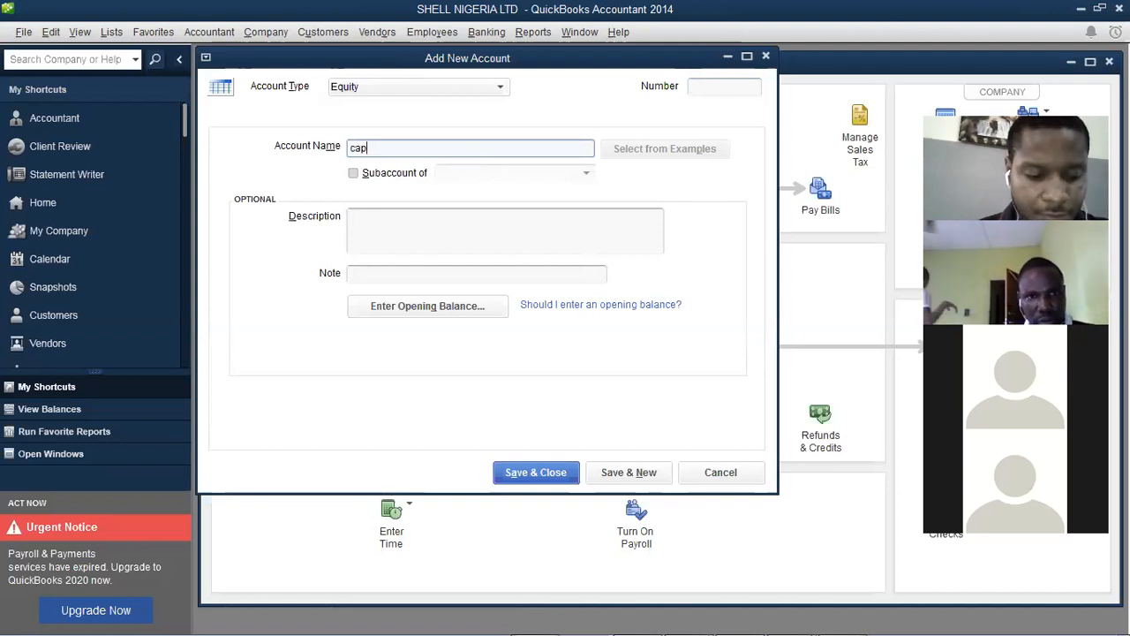
pyautogui.press('BackSpace')
pyautogui.press('BackSpace')
pyautogui.press('BackSpace')
pyautogui.write('CA')
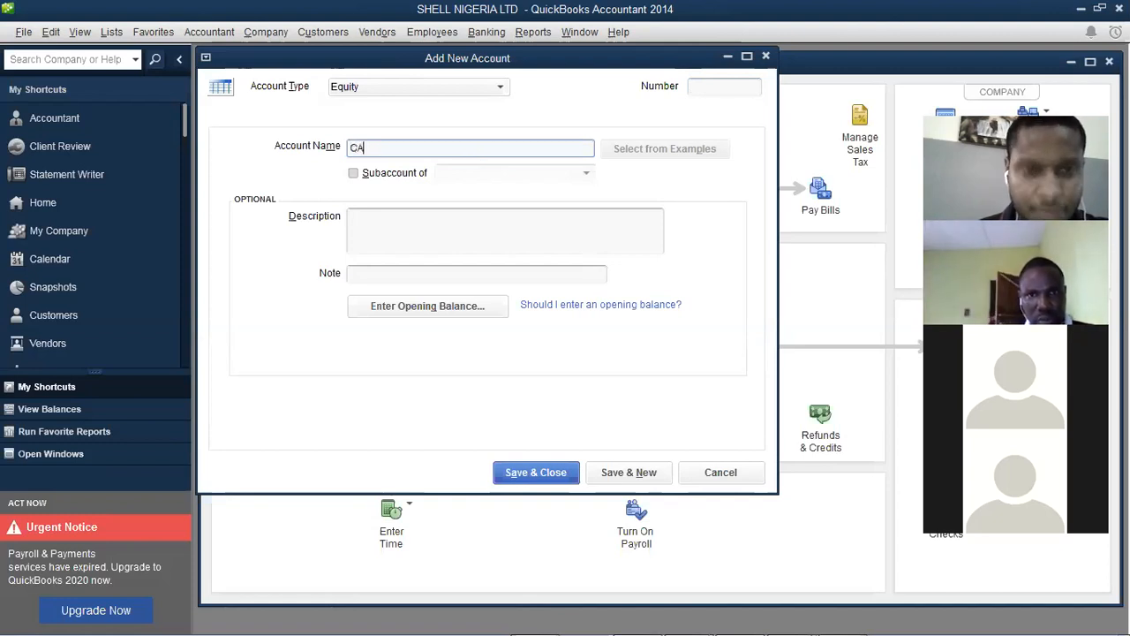
pyautogui.write('PITAL')
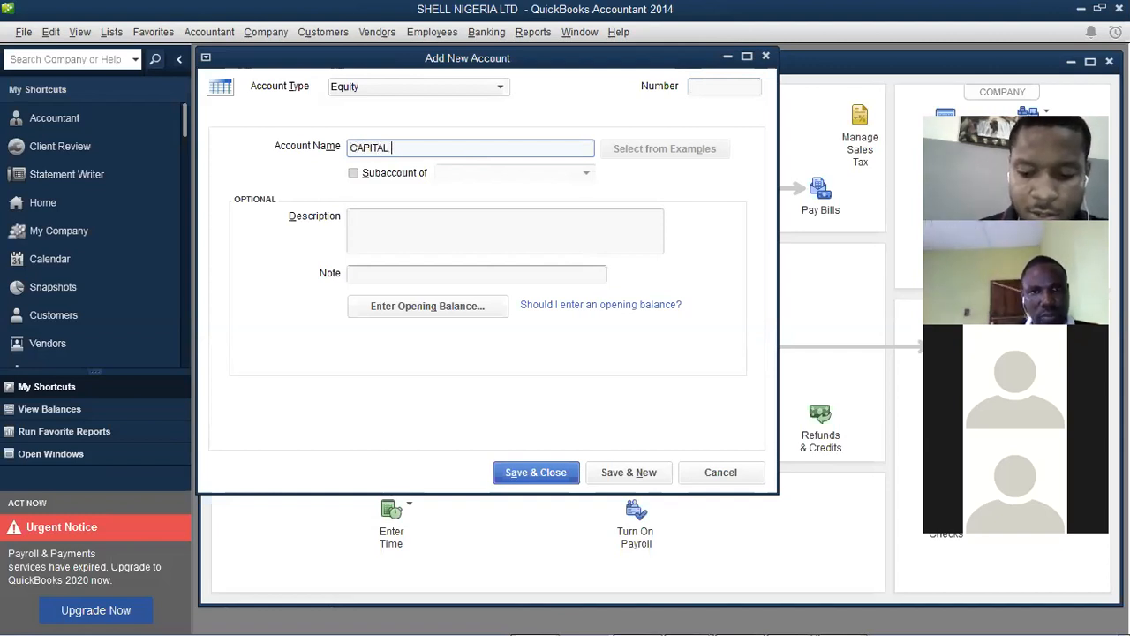
pyautogui.write(' OWERNE')
pyautogui.press('BackSpace')
pyautogui.press('BackSpace')
pyautogui.press('BackSpace')
pyautogui.press('BackSpace')
pyautogui.write("NER'S EQUITY")
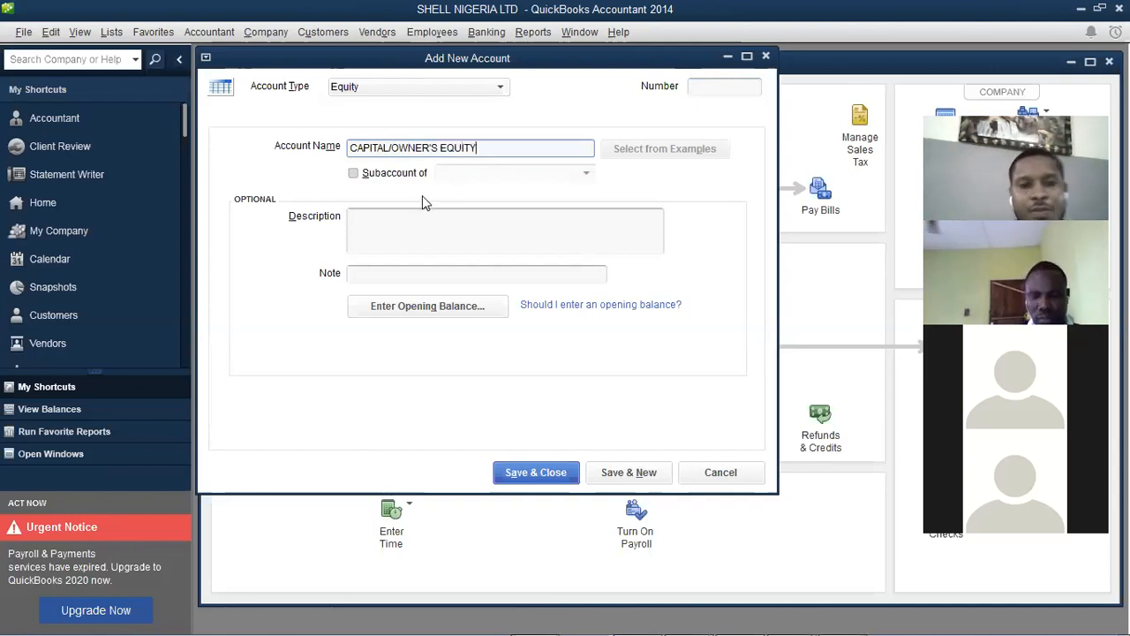
# Try the Subaccount option and review the existing equity accounts without choosing a parent
pyautogui.click(394, 176)
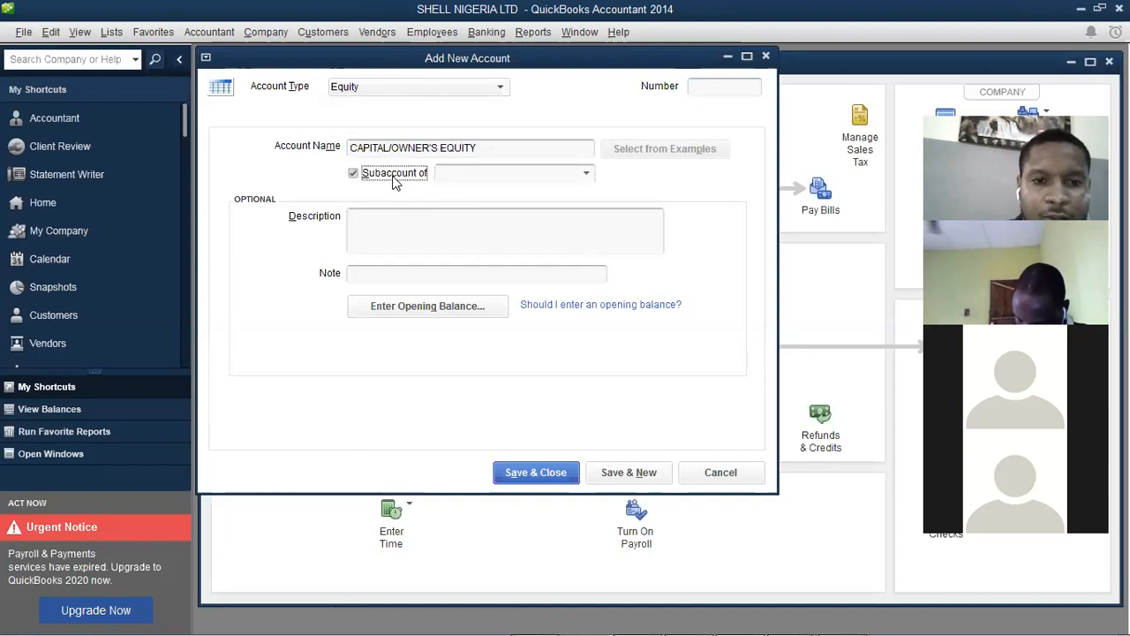
pyautogui.click(587, 175)
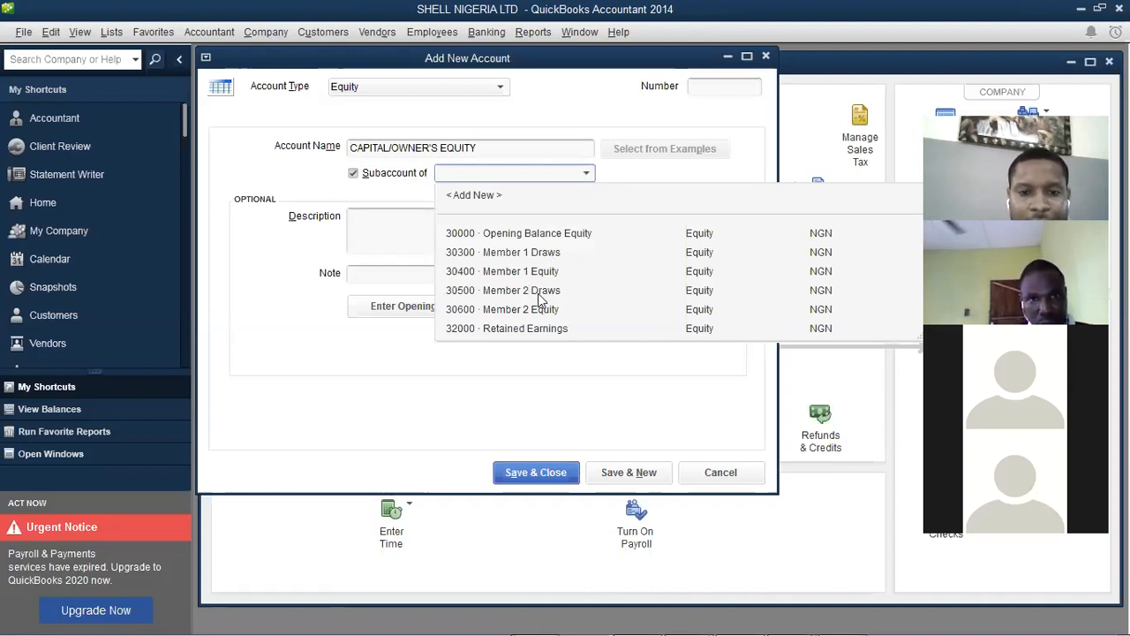
pyautogui.click(608, 166)
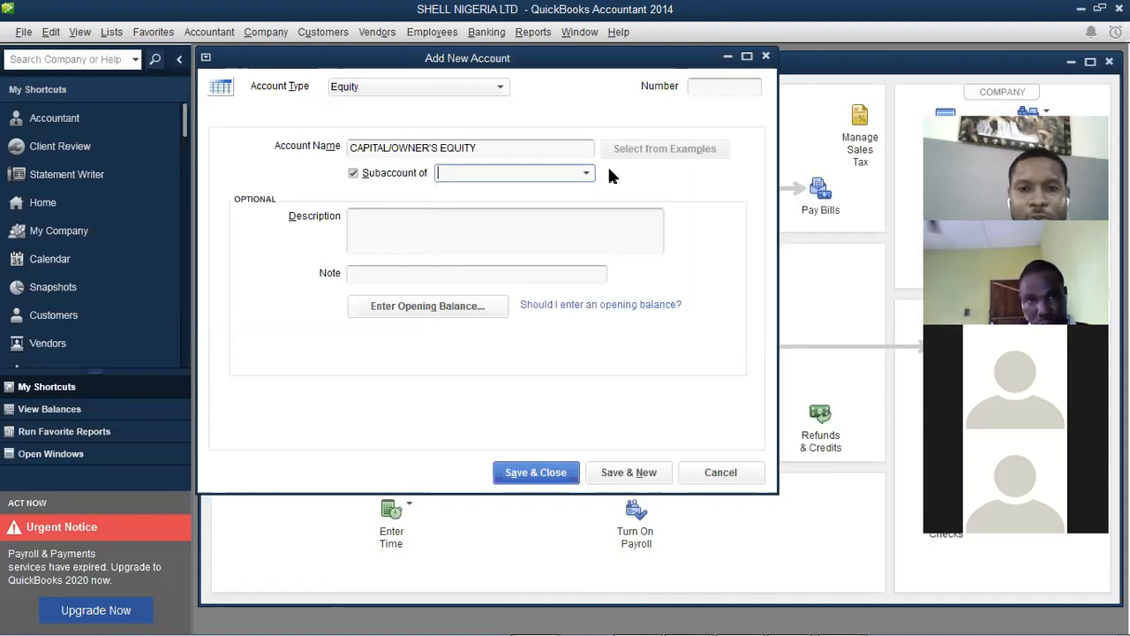
pyautogui.click(700, 89)
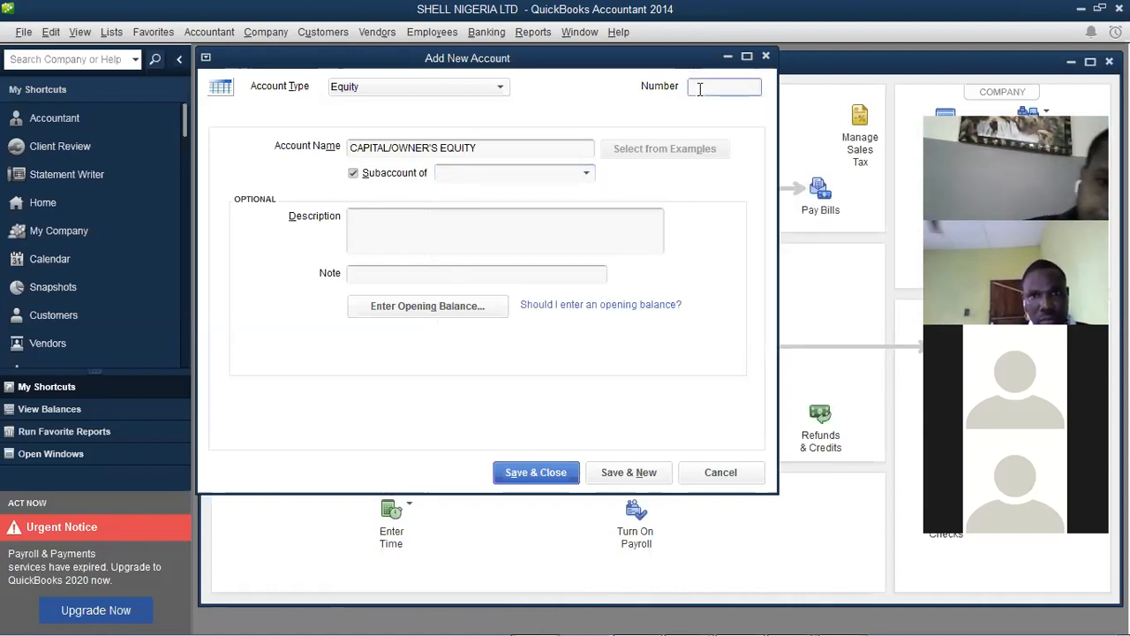
pyautogui.click(504, 173)
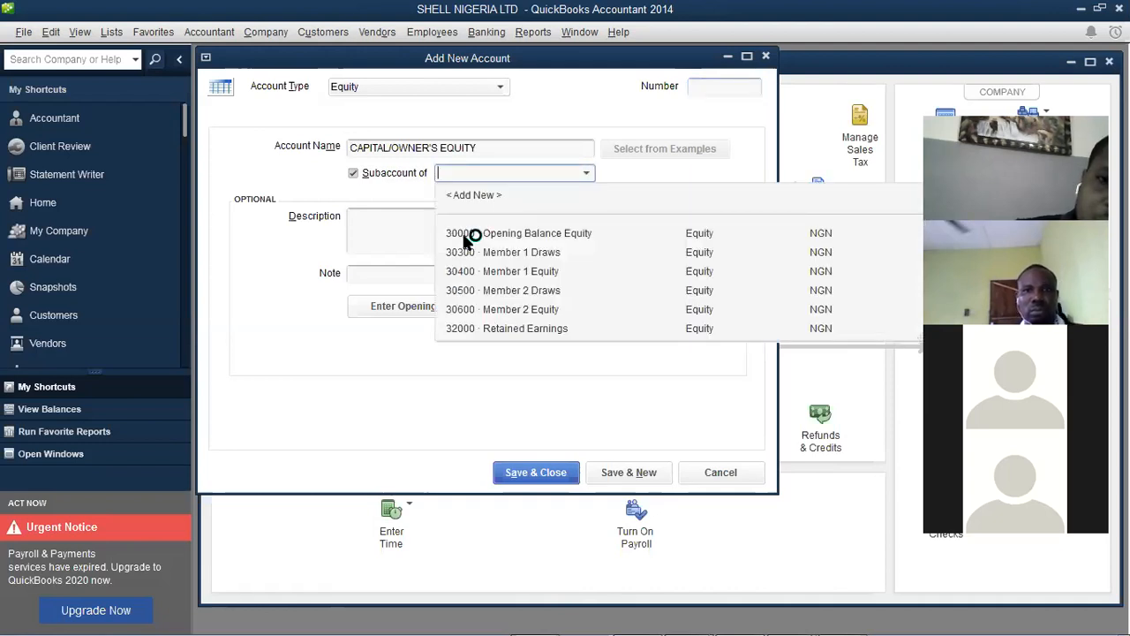
pyautogui.click(703, 88)
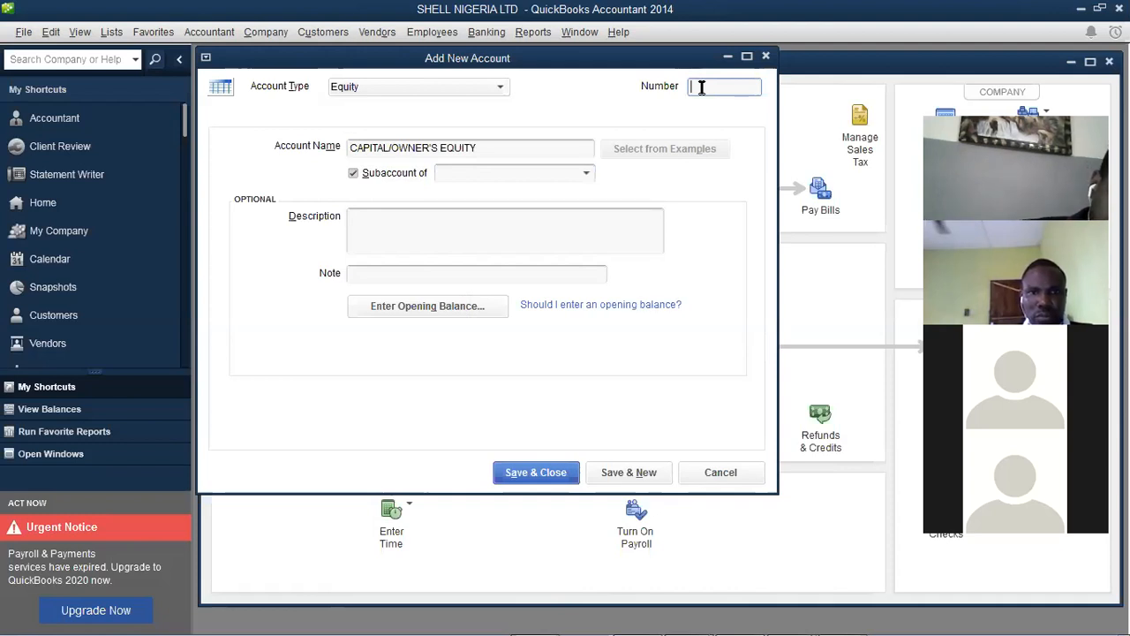
# Set the account number to 30001
pyautogui.write('30000')
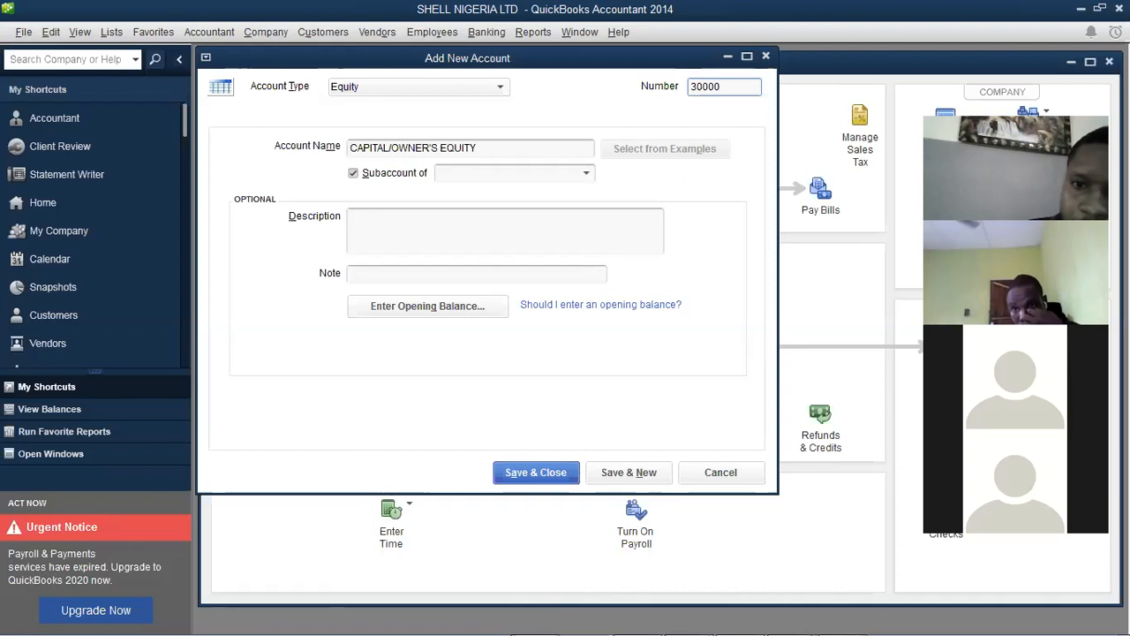
pyautogui.click(704, 91)
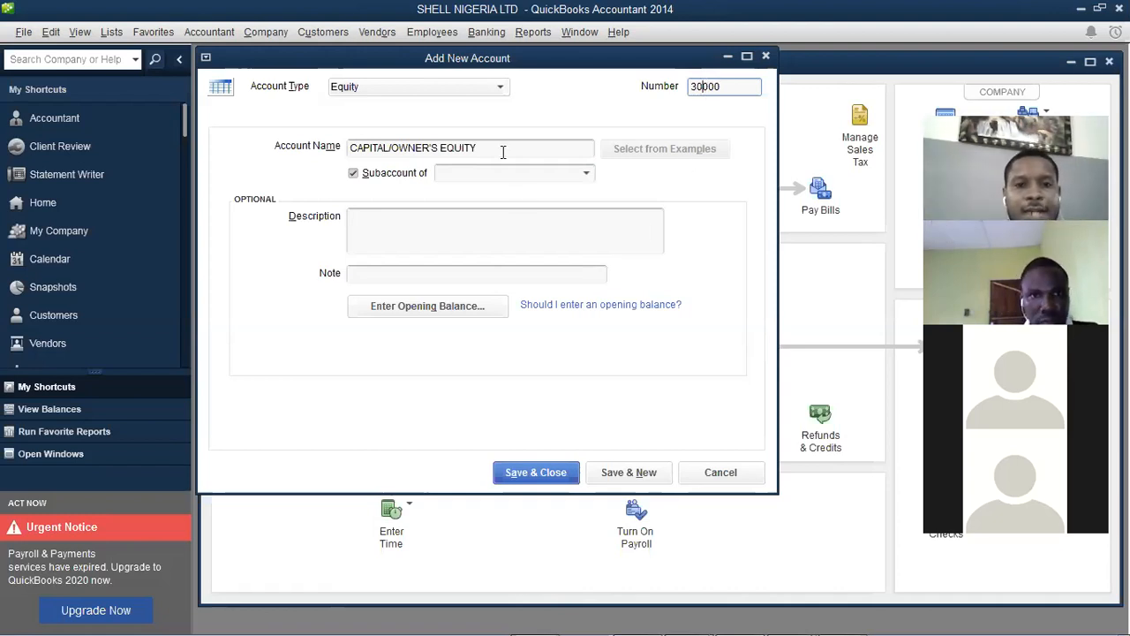
pyautogui.moveTo(448, 148); pyautogui.dragTo(476, 148)
pyautogui.click(579, 173)
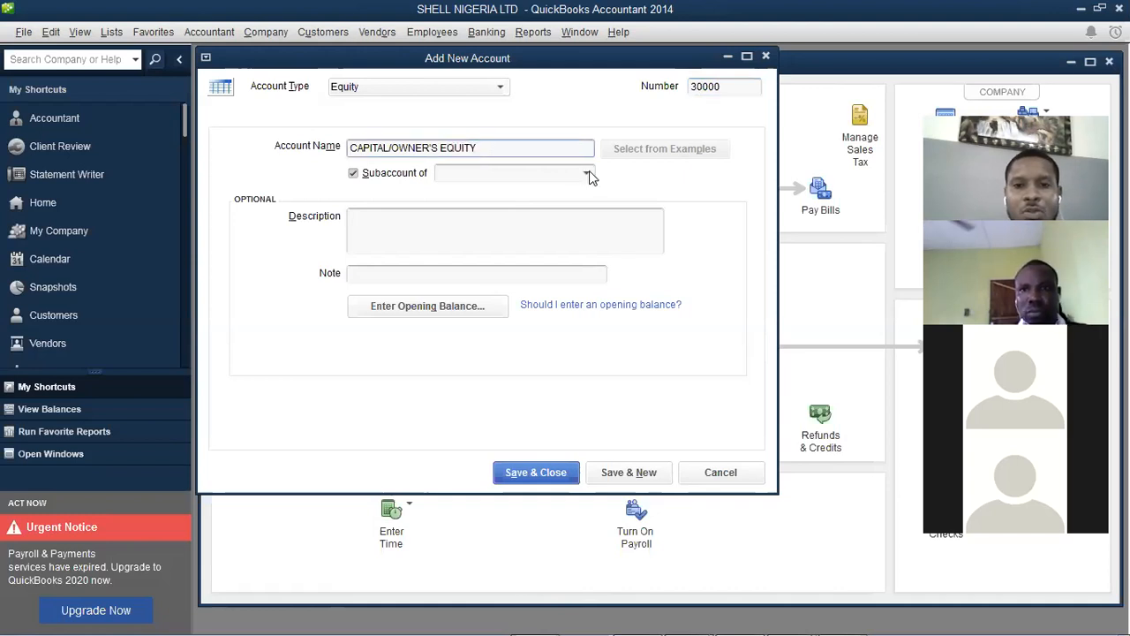
pyautogui.click(583, 174)
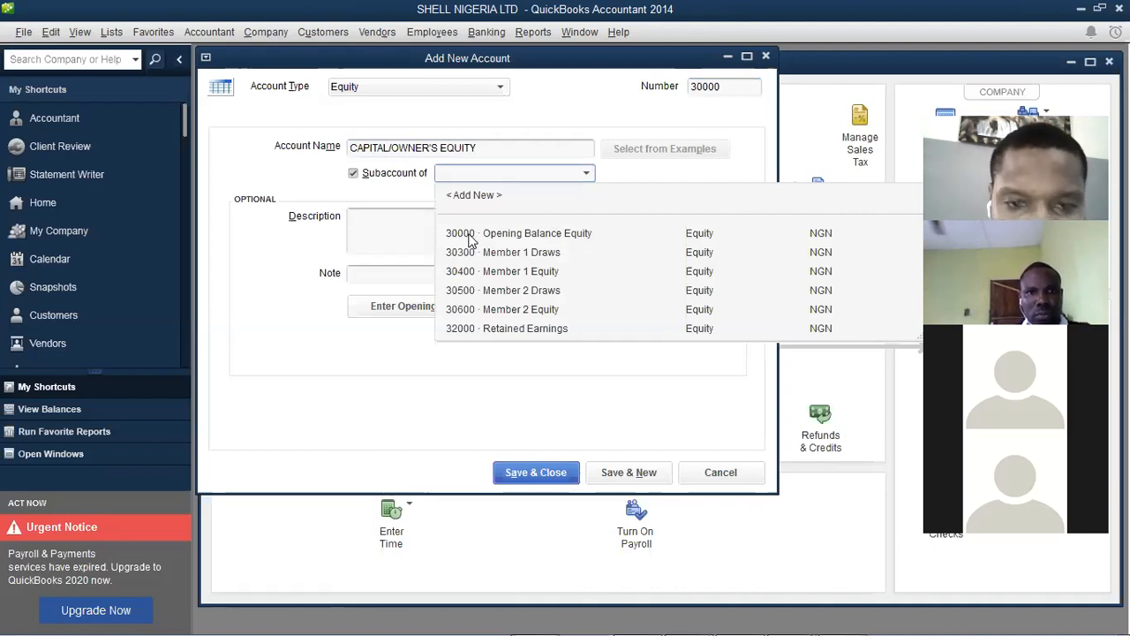
pyautogui.click(726, 89)
pyautogui.press('BackSpace')
pyautogui.write('01')
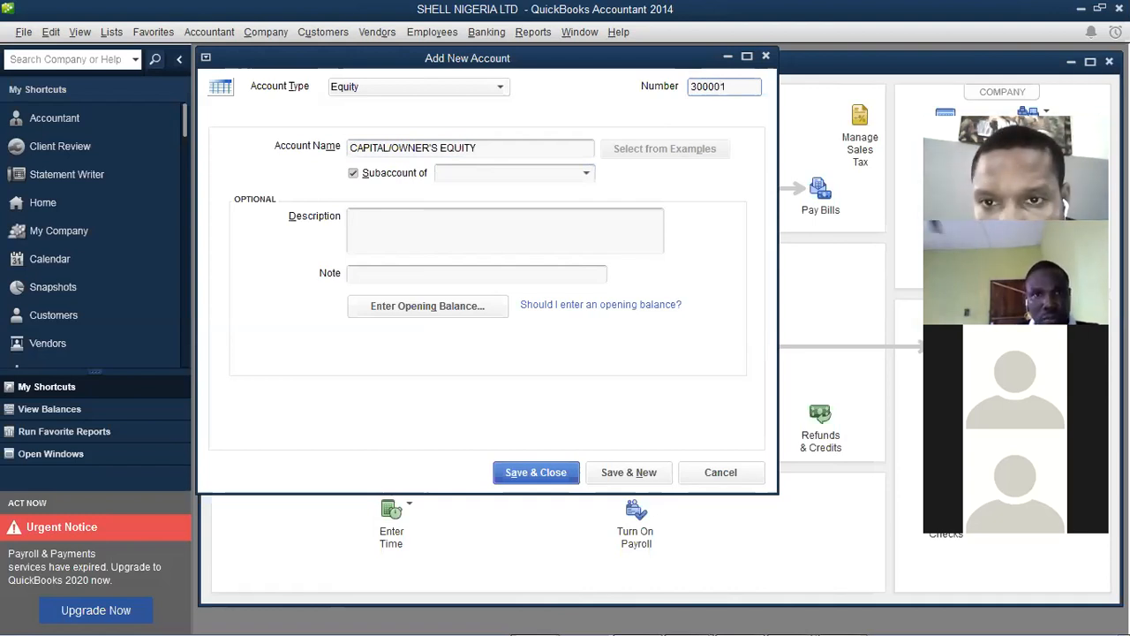
pyautogui.press('Left')
pyautogui.press('BackSpace')
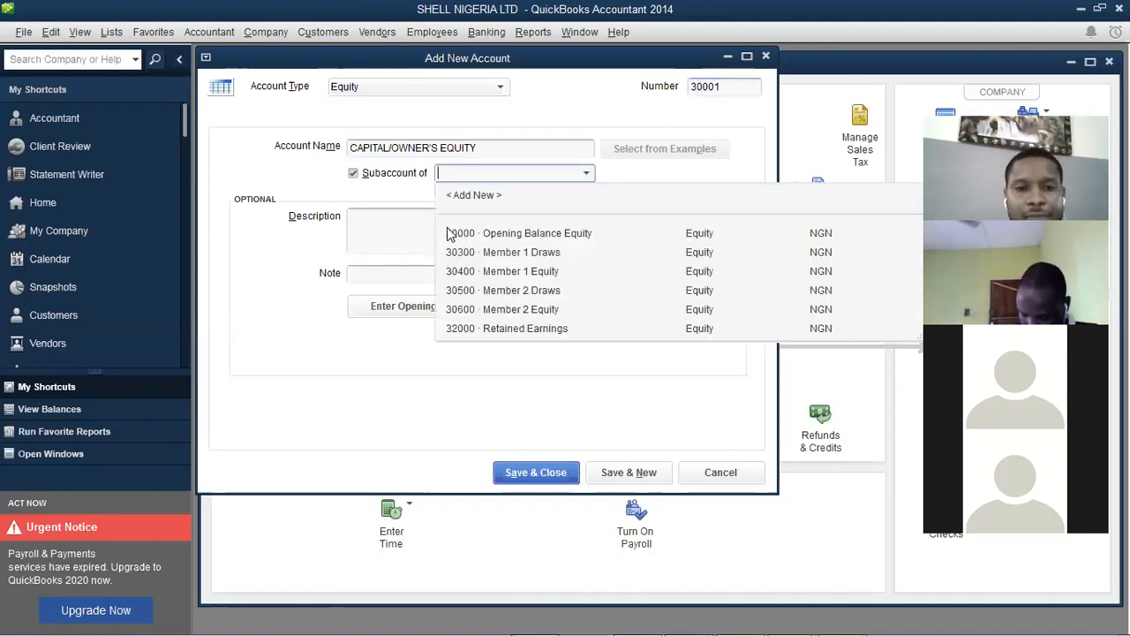
# Copy the account name into the Description field
pyautogui.moveTo(497, 148); pyautogui.dragTo(206, 172)
pyautogui.hotkey('ctrl', 'c')
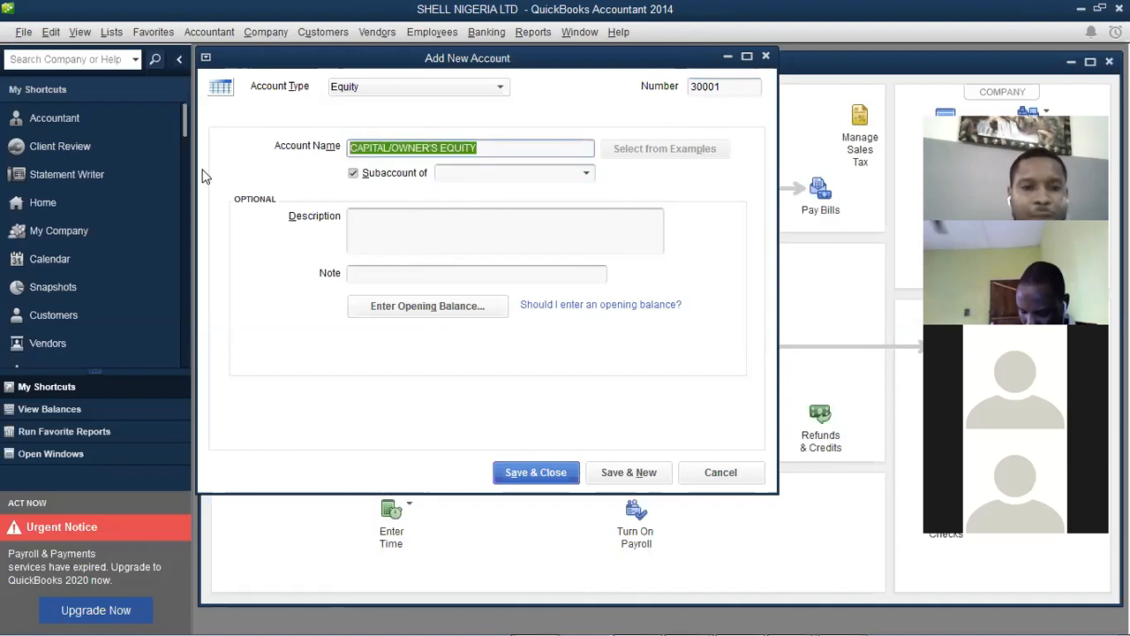
pyautogui.click(372, 233)
pyautogui.hotkey('ctrl', 'v')
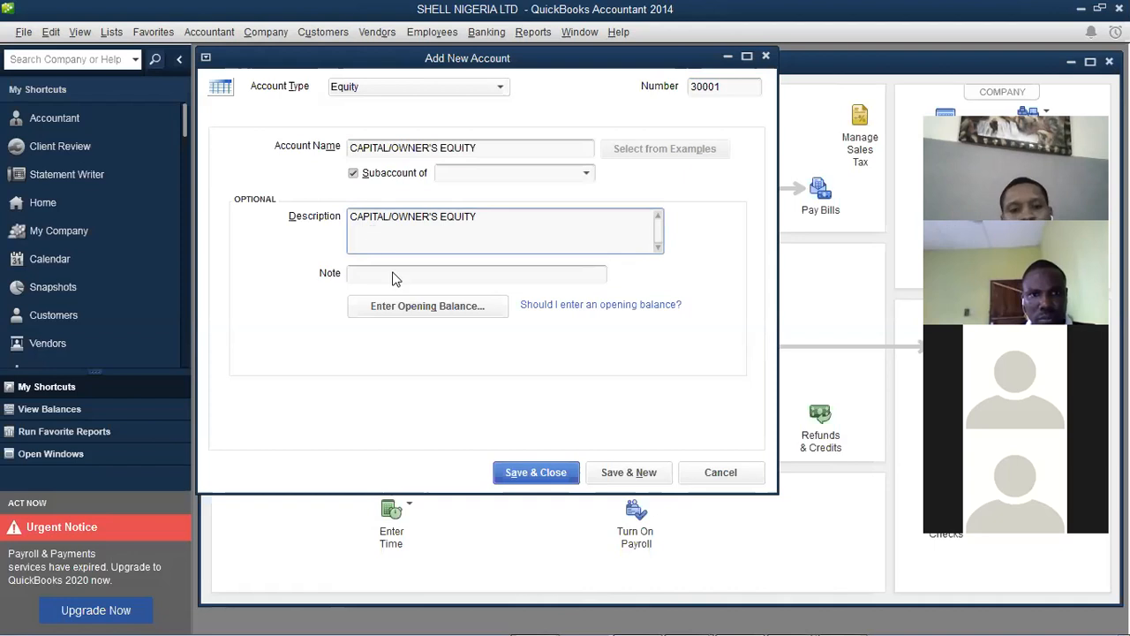
# Enter a 50,000,000.00 opening balance as of 01/01/2020 and confirm it
pyautogui.click(424, 306)
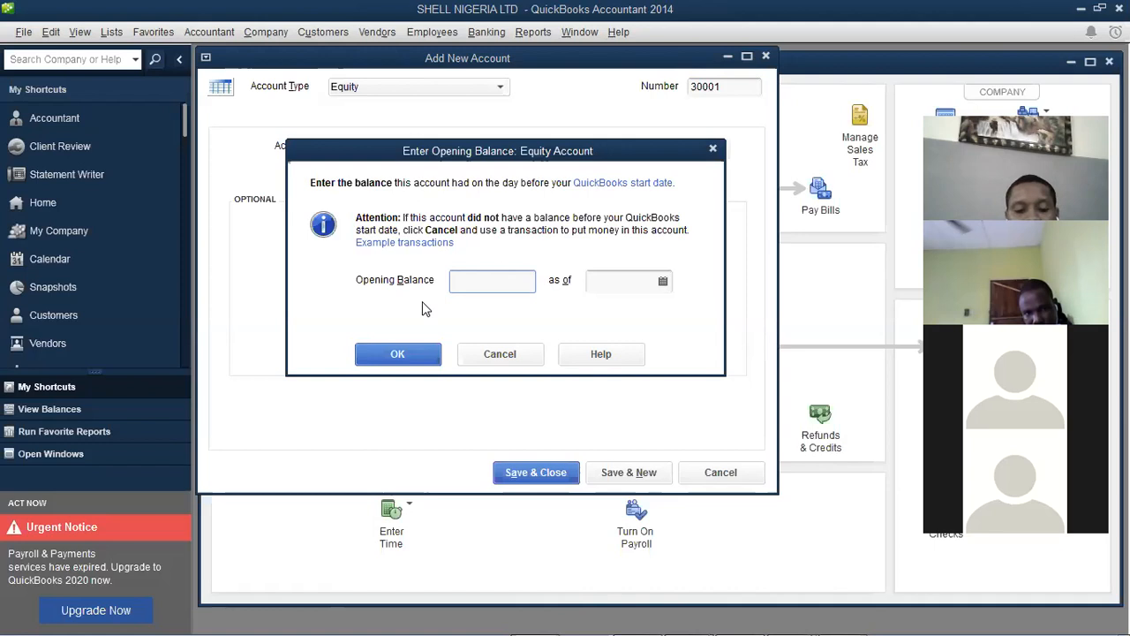
pyautogui.write('50000000')
pyautogui.press('Tab')
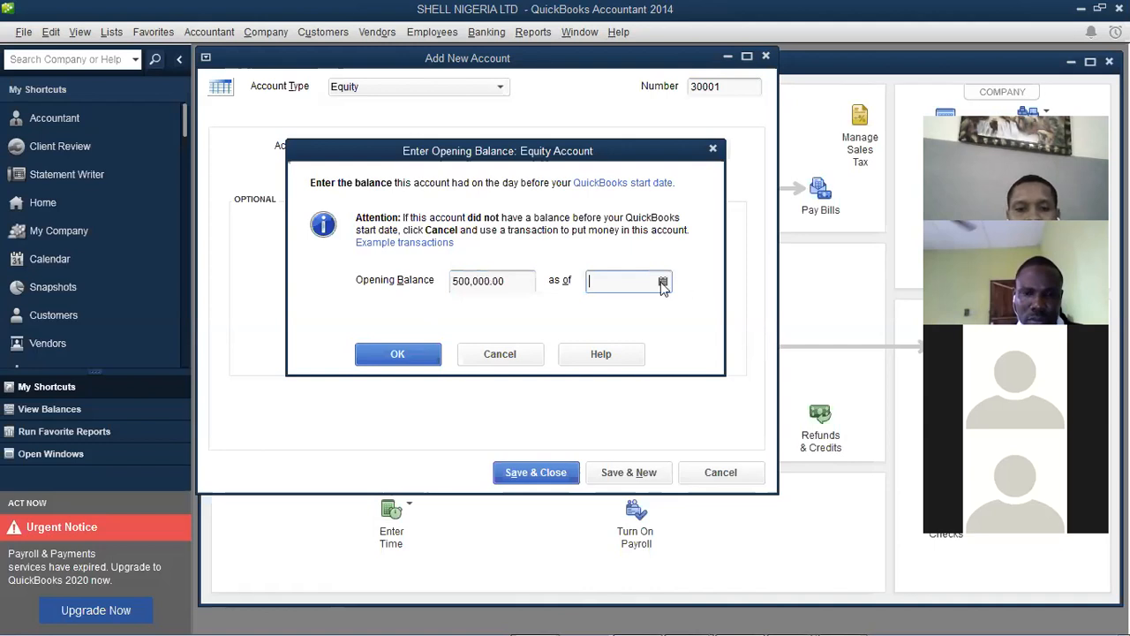
pyautogui.click(479, 281)
pyautogui.write('00')
pyautogui.press('Tab')
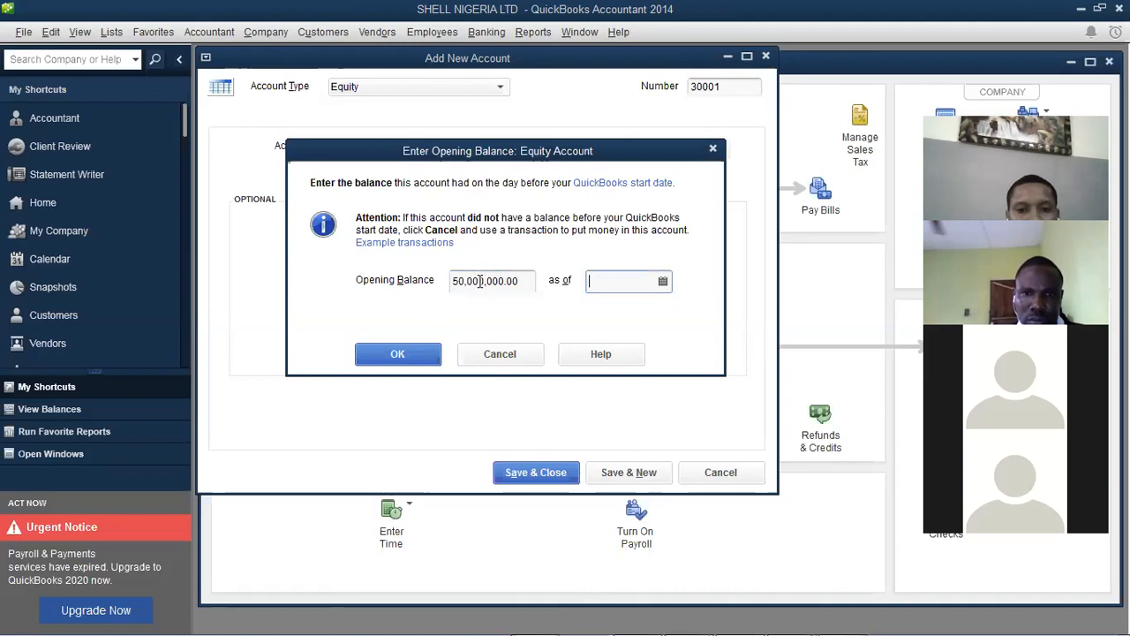
pyautogui.click(664, 282)
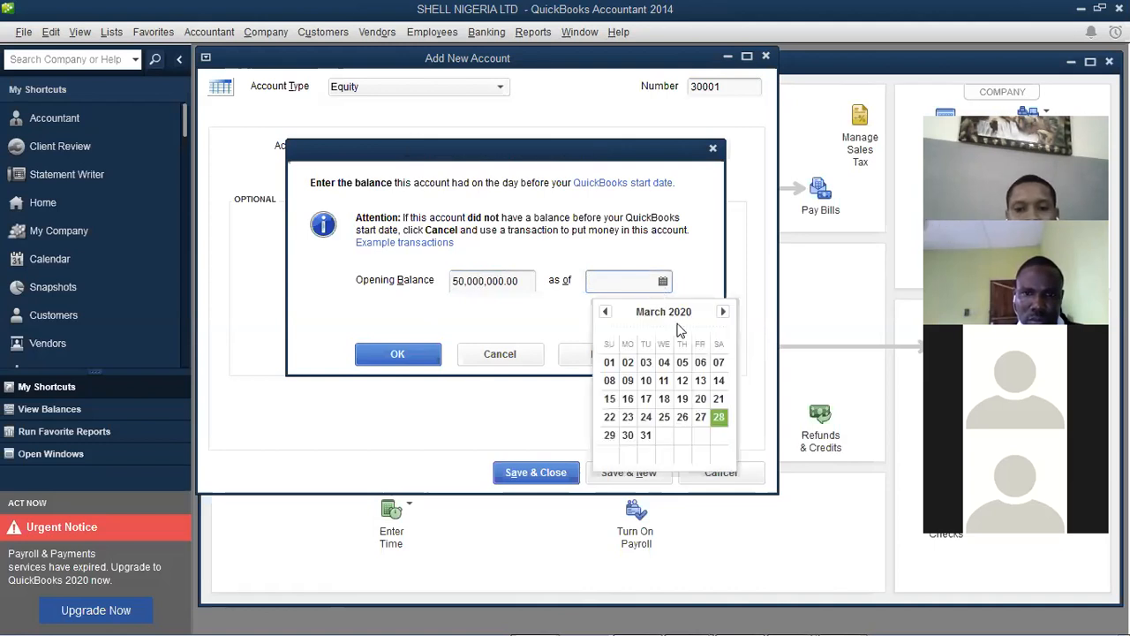
pyautogui.click(605, 314)
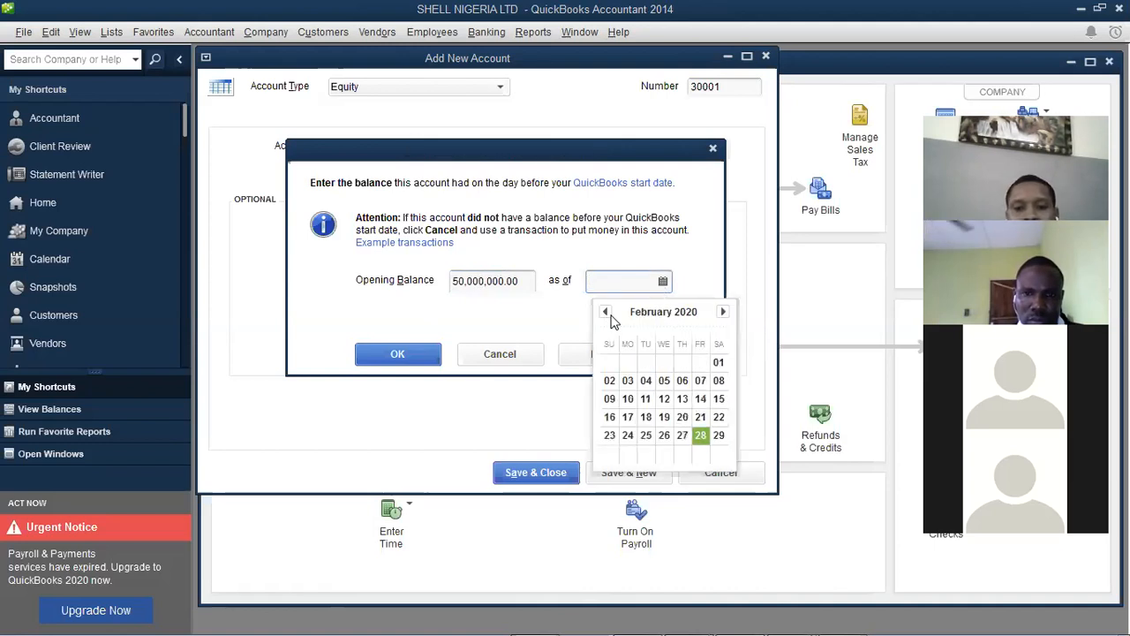
pyautogui.click(606, 314)
pyautogui.click(665, 363)
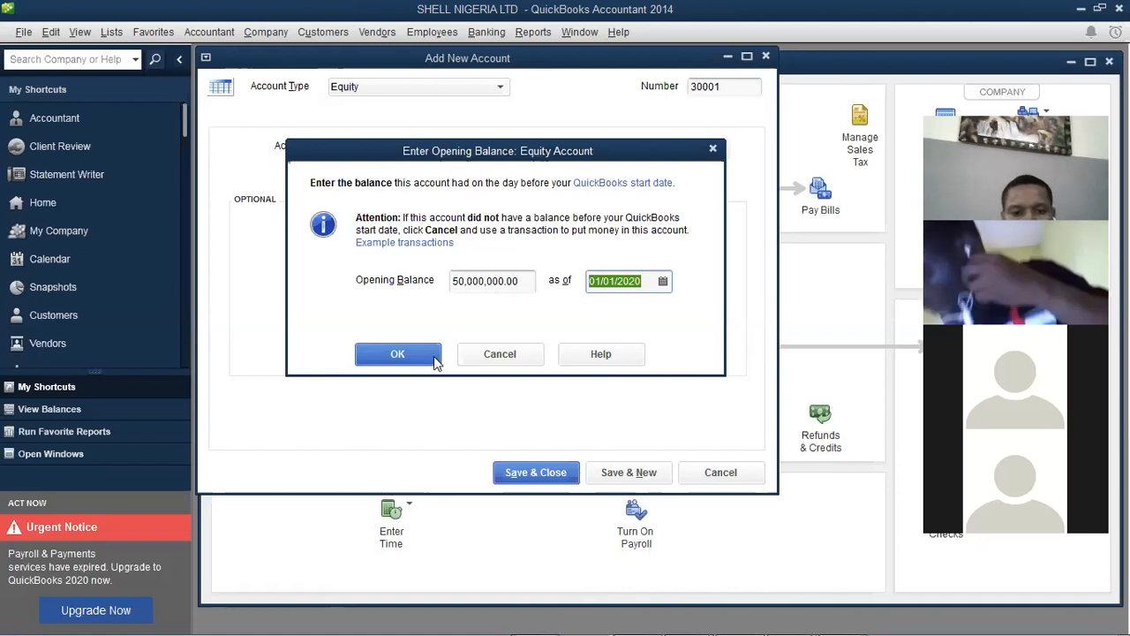
pyautogui.click(424, 355)
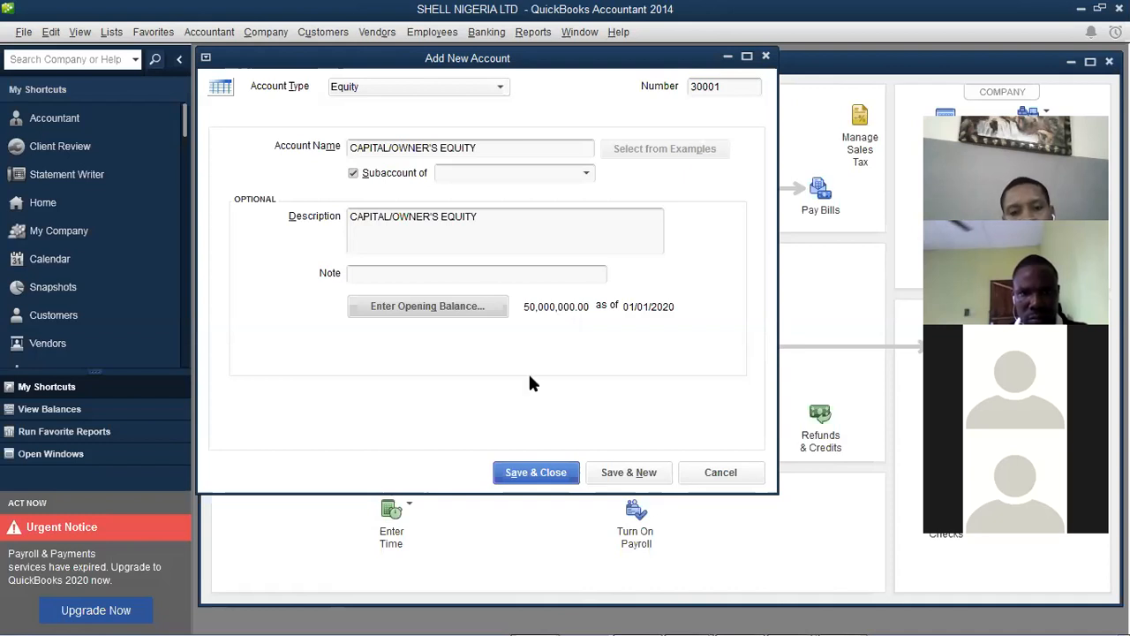
# Save and close the 30001 account, accepting the past-transactions warning
pyautogui.click(536, 473)
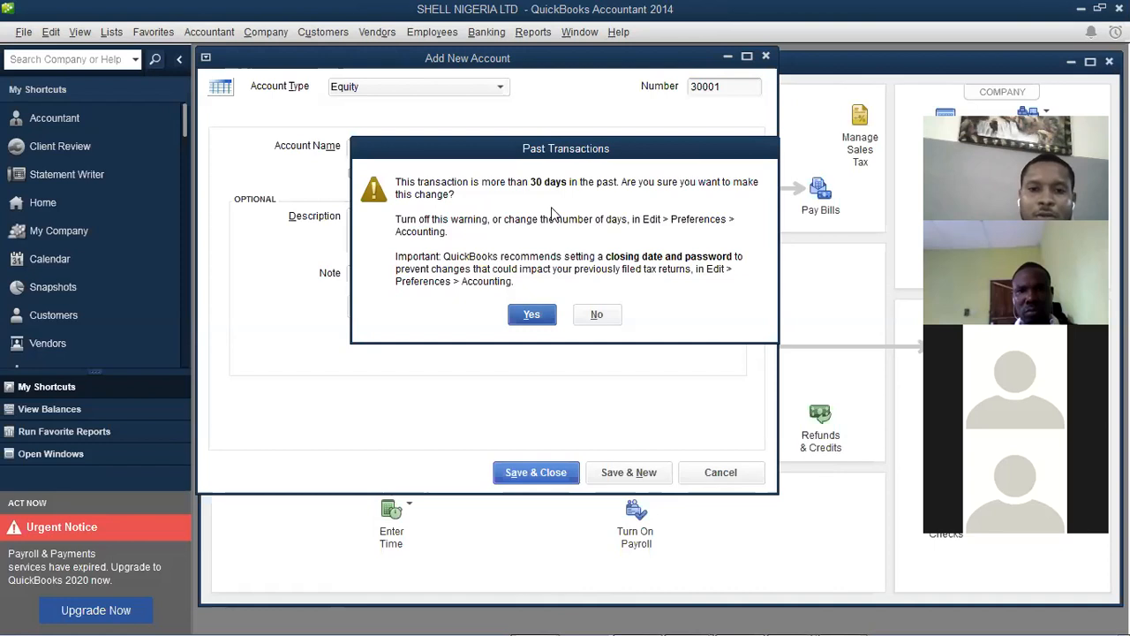
pyautogui.click(531, 320)
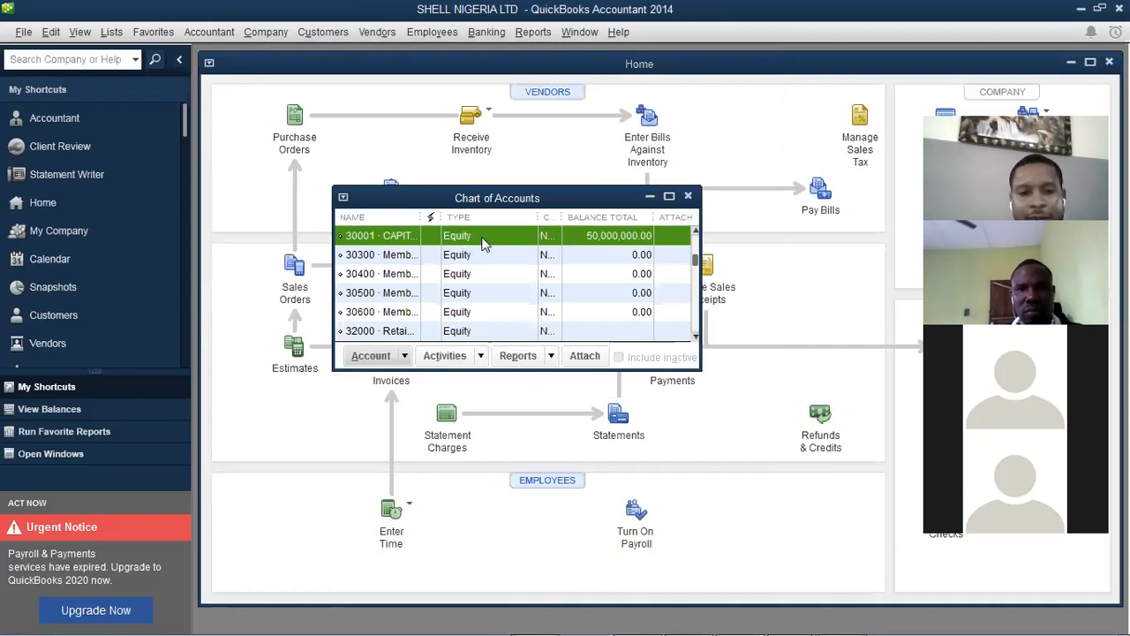
# Maximize the Chart of Accounts, check the Word note of planned accounts, then return to QuickBooks
pyautogui.click(669, 197)
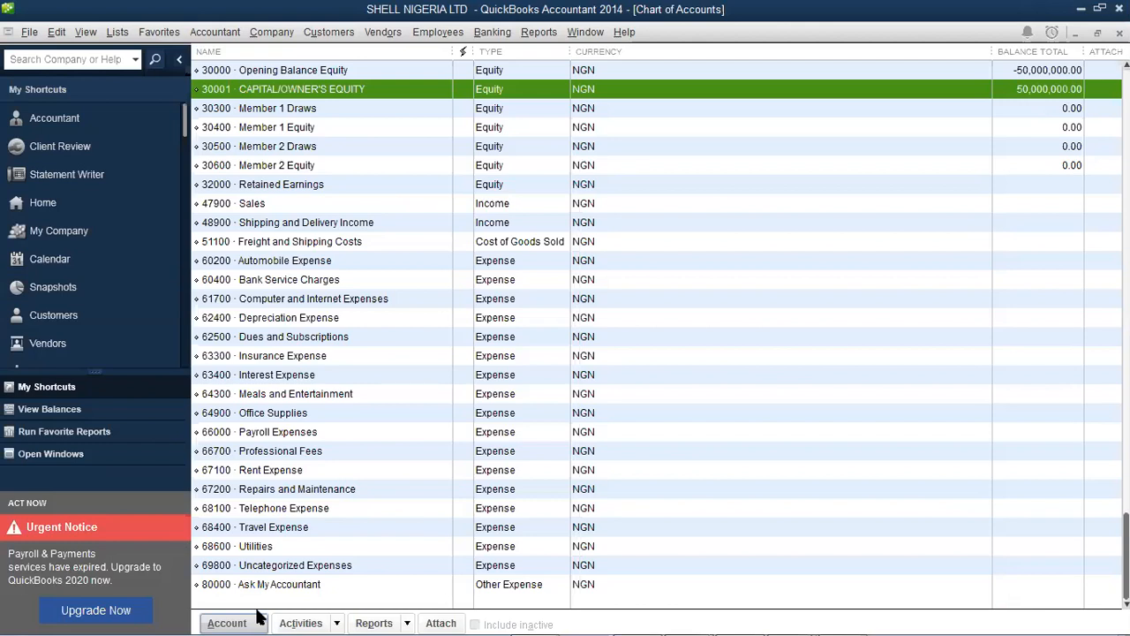
pyautogui.moveTo(720, 619)
pyautogui.click(789, 618)
pyautogui.click(749, 576)
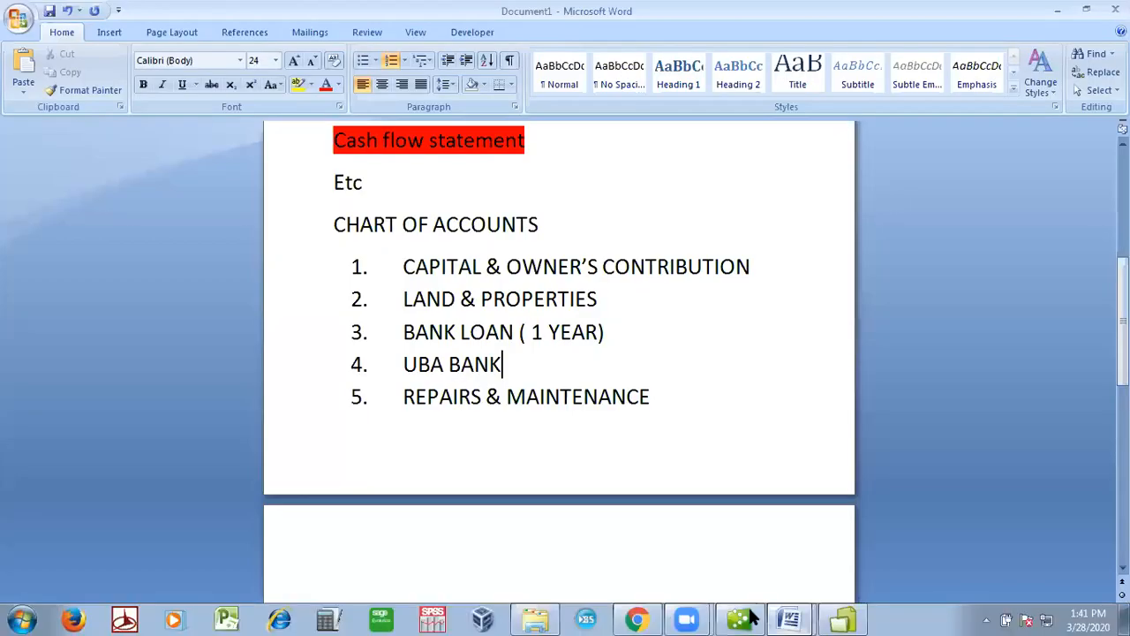
pyautogui.click(742, 619)
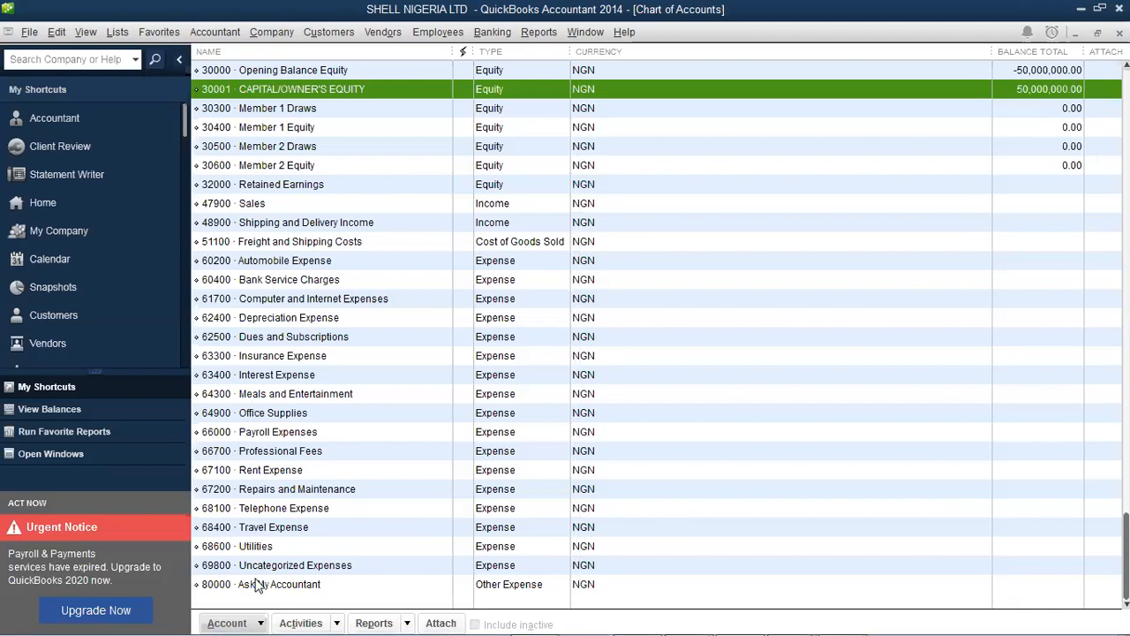
# Start another new account via Account > New, choose Fixed Asset, and continue
pyautogui.click(261, 620)
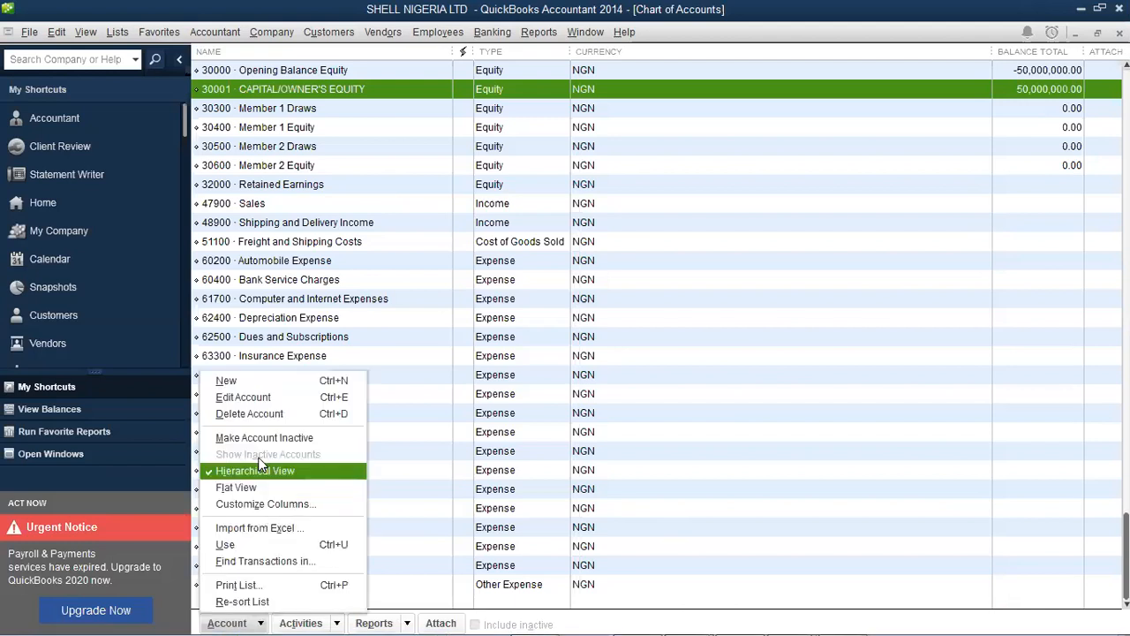
pyautogui.click(265, 381)
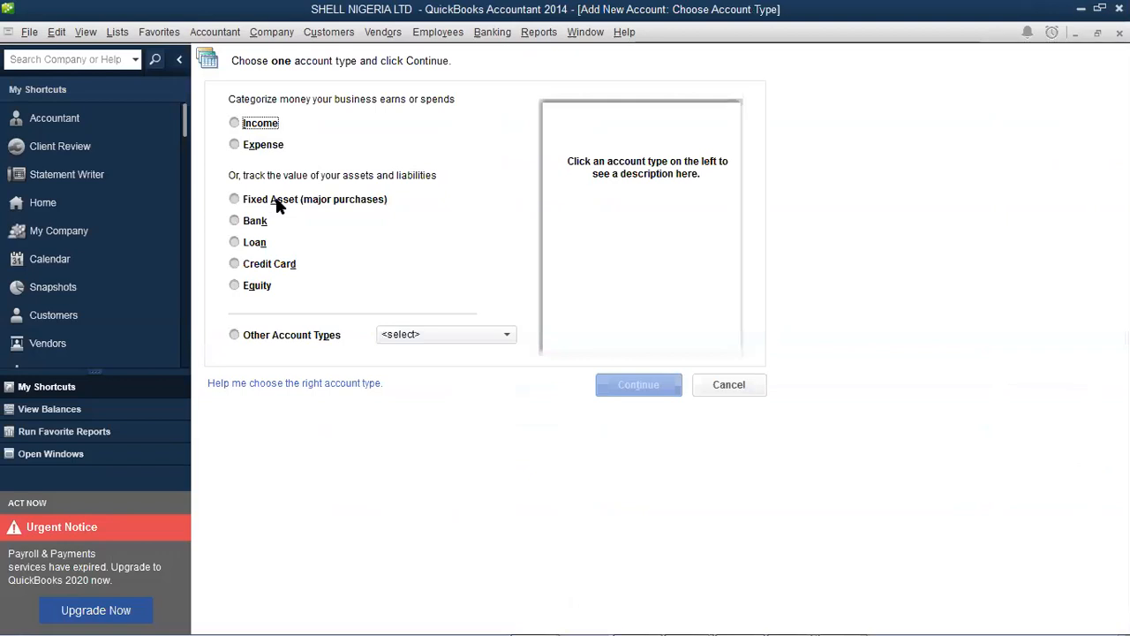
pyautogui.click(277, 202)
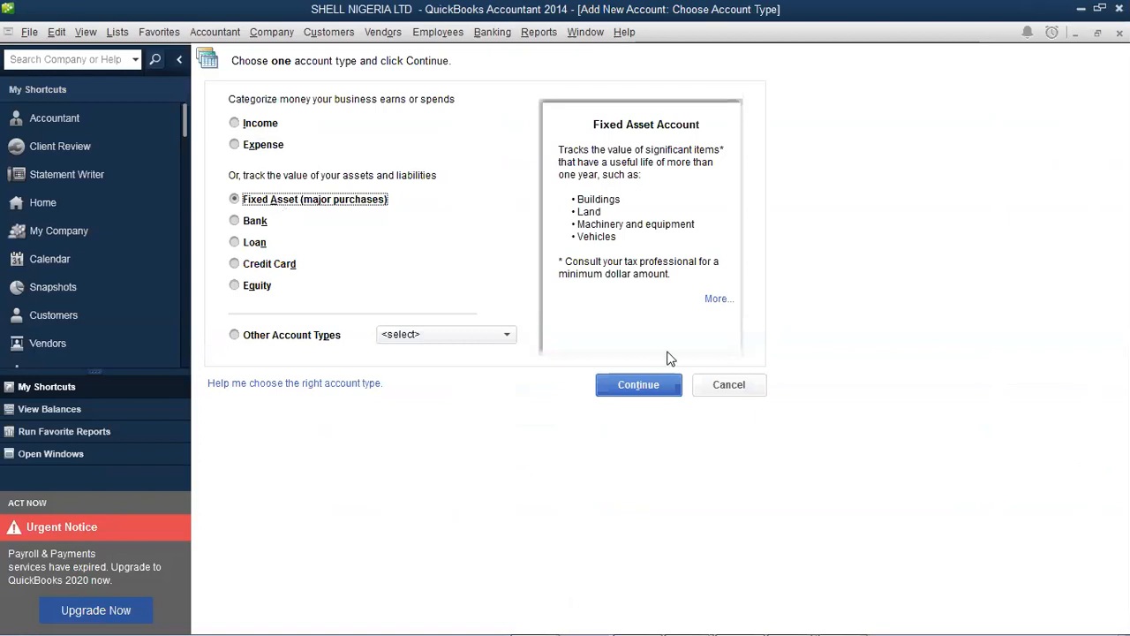
pyautogui.click(661, 386)
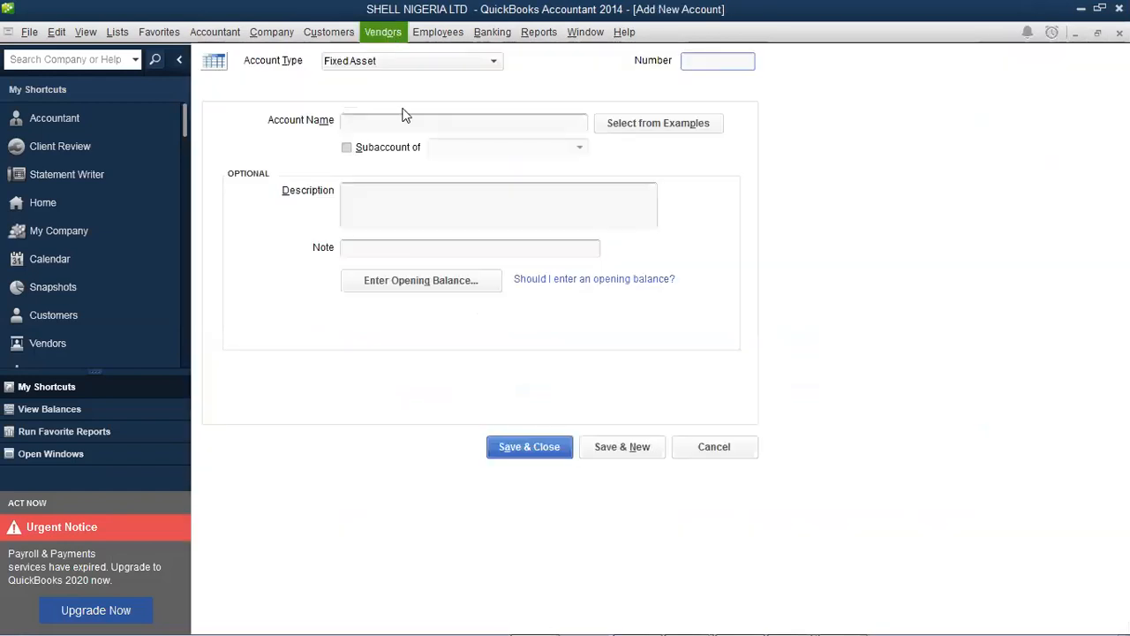
# Name the account LAND & BUILDING and leave it as a standalone, non-sub account
pyautogui.click(415, 124)
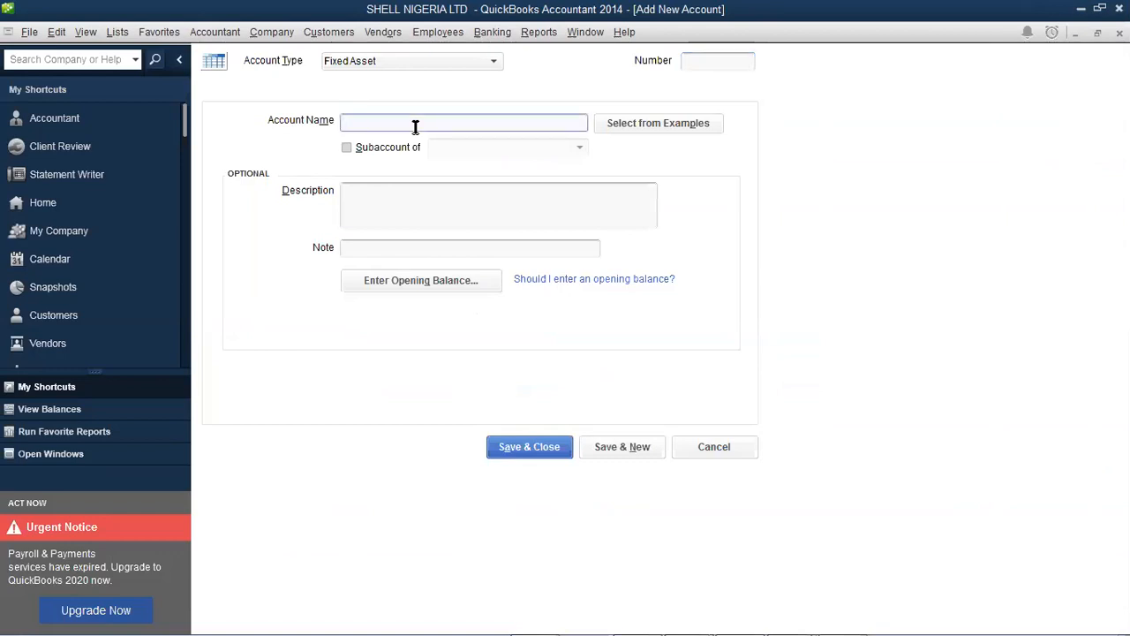
pyautogui.write('LAND & BUILDING')
pyautogui.click(398, 151)
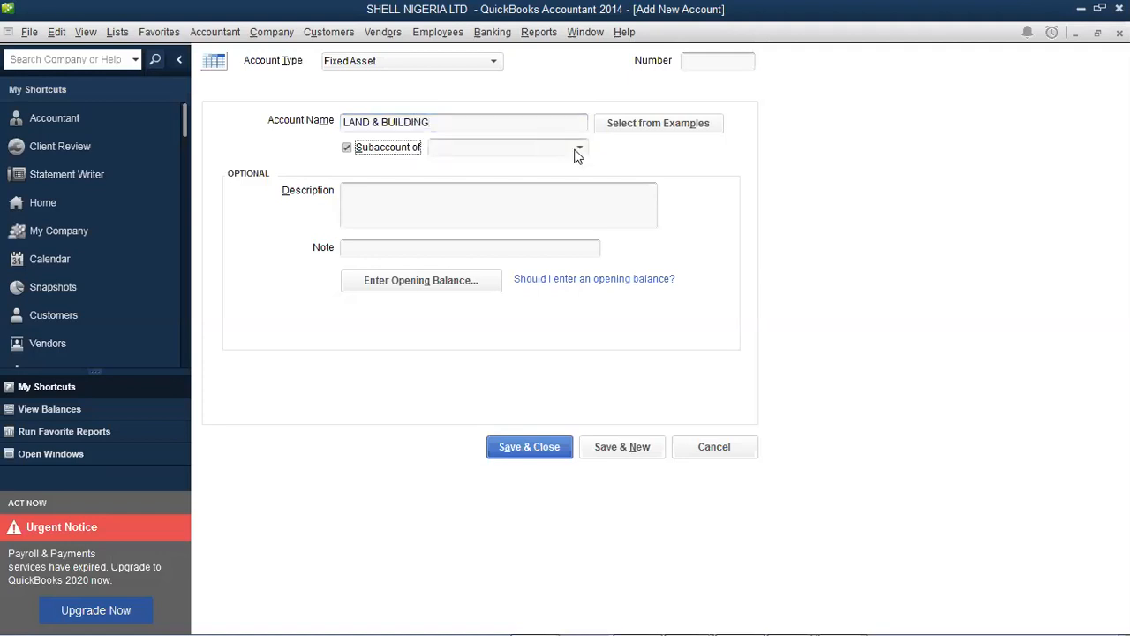
pyautogui.click(579, 148)
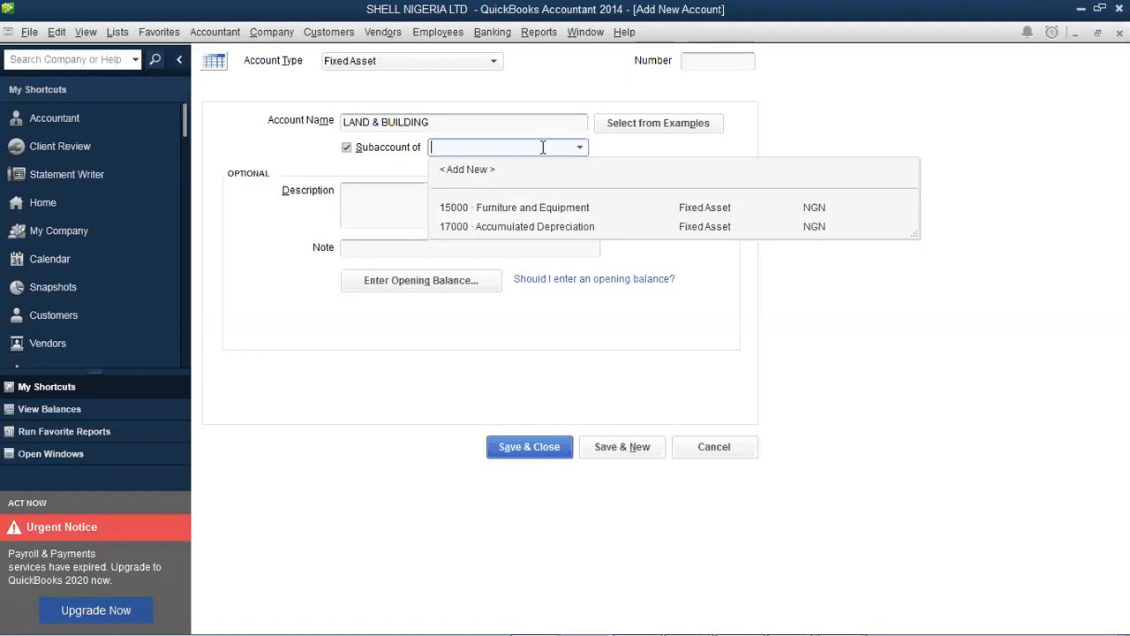
pyautogui.click(345, 152)
pyautogui.click(345, 152)
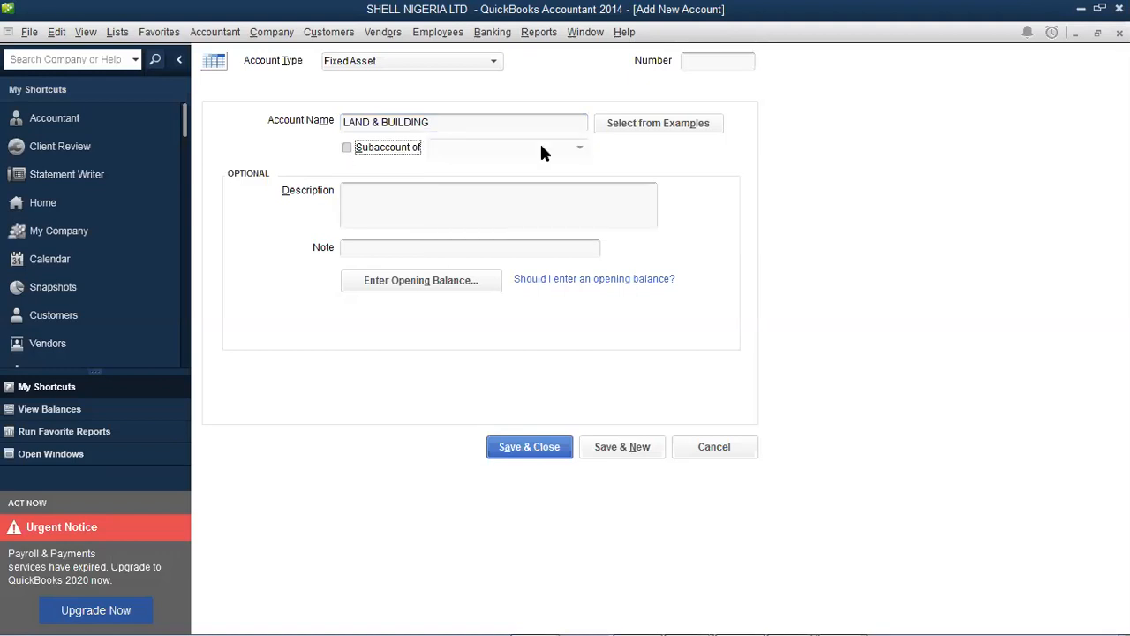
pyautogui.click(395, 147)
pyautogui.click(581, 150)
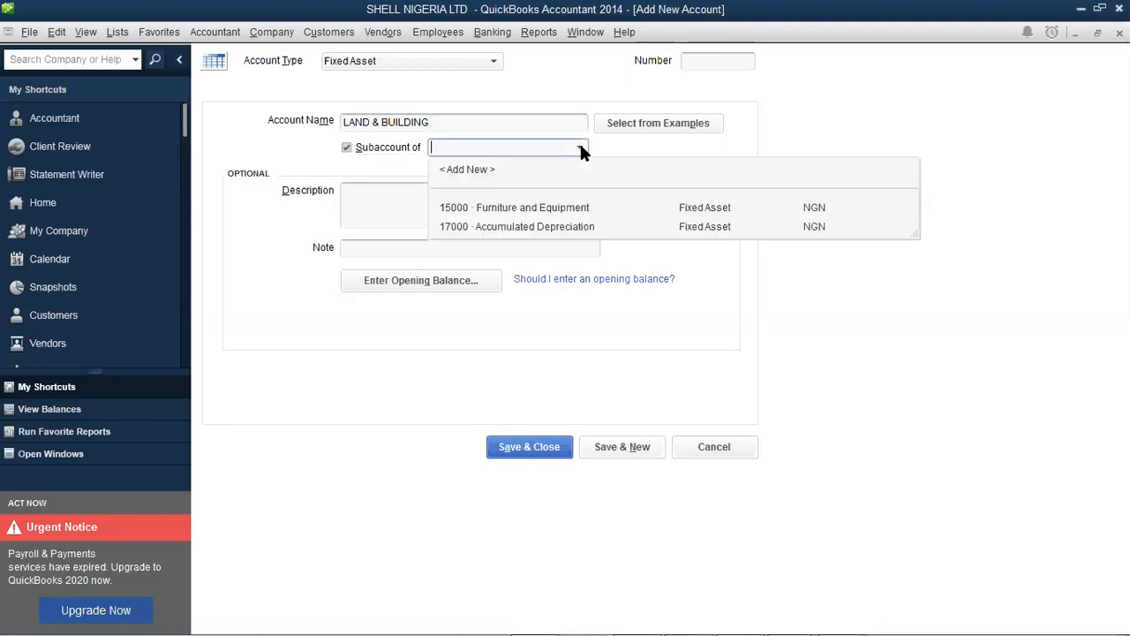
pyautogui.click(347, 149)
pyautogui.click(347, 149)
# Number the account 15001 and copy its name into the Description
pyautogui.click(693, 64)
pyautogui.write('15001')
pyautogui.press('Tab')
pyautogui.hotkey('ctrl', 'c')
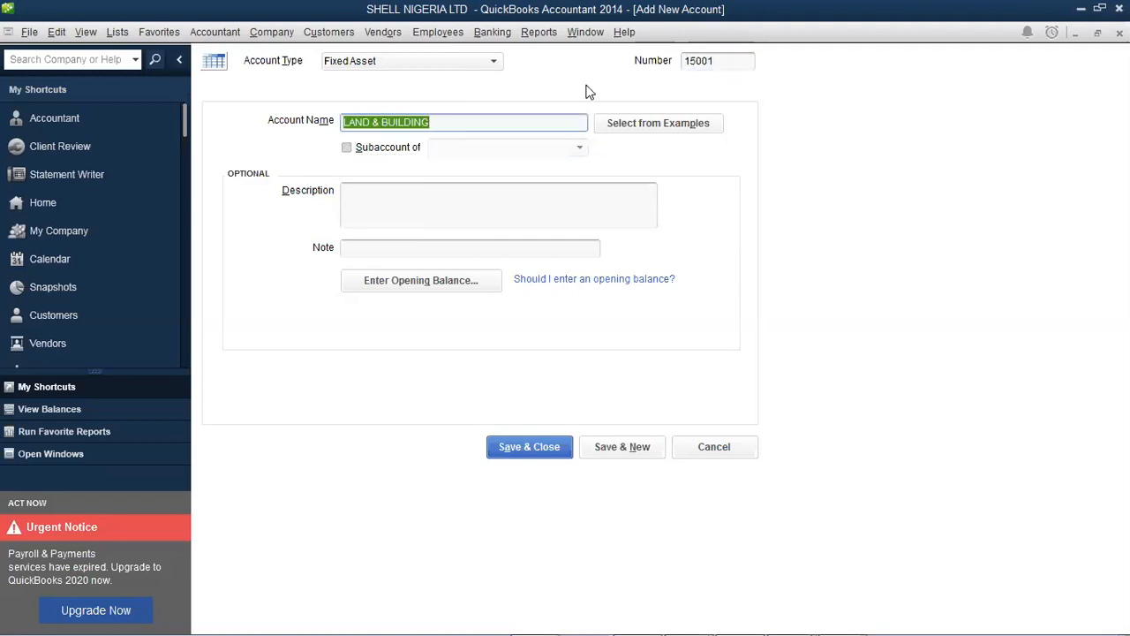
pyautogui.rightClick(406, 126)
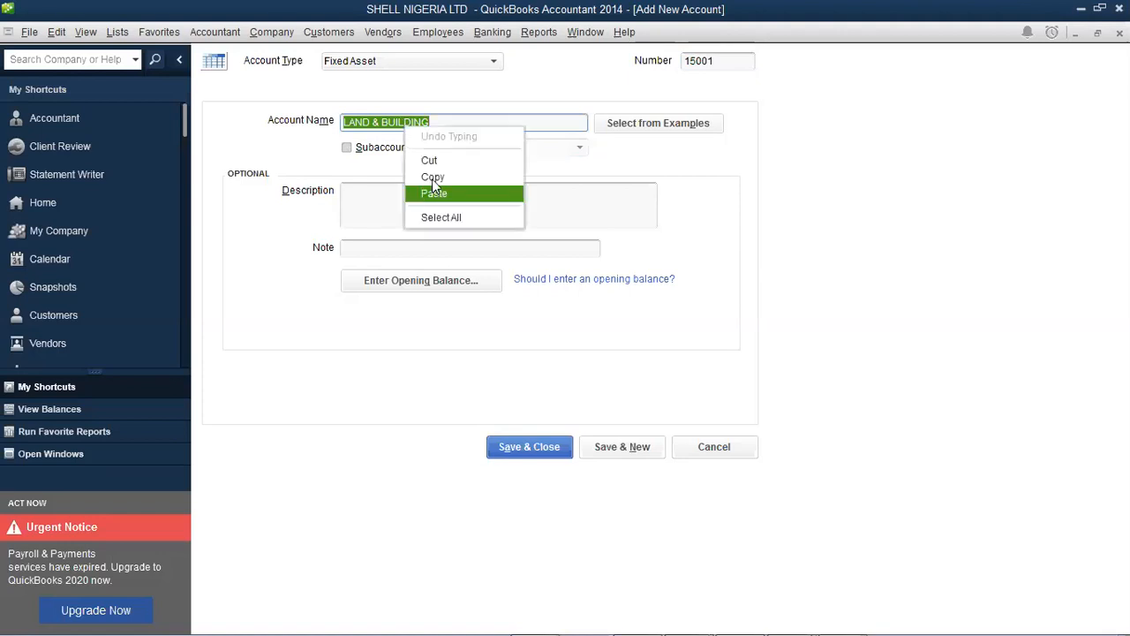
pyautogui.click(432, 178)
pyautogui.rightClick(430, 196)
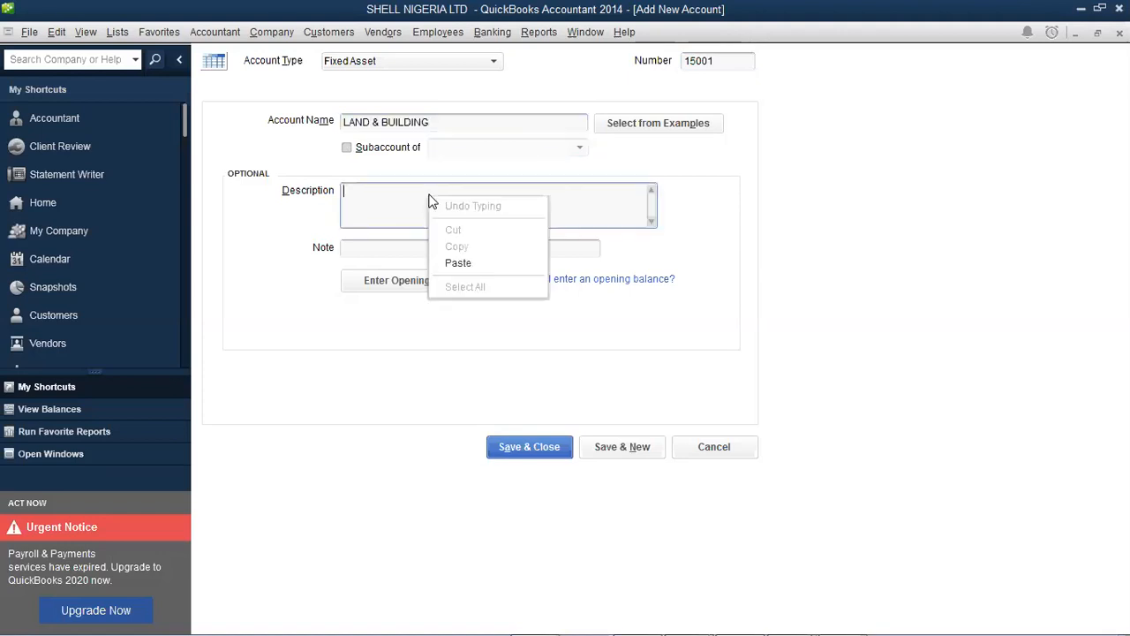
pyautogui.click(474, 262)
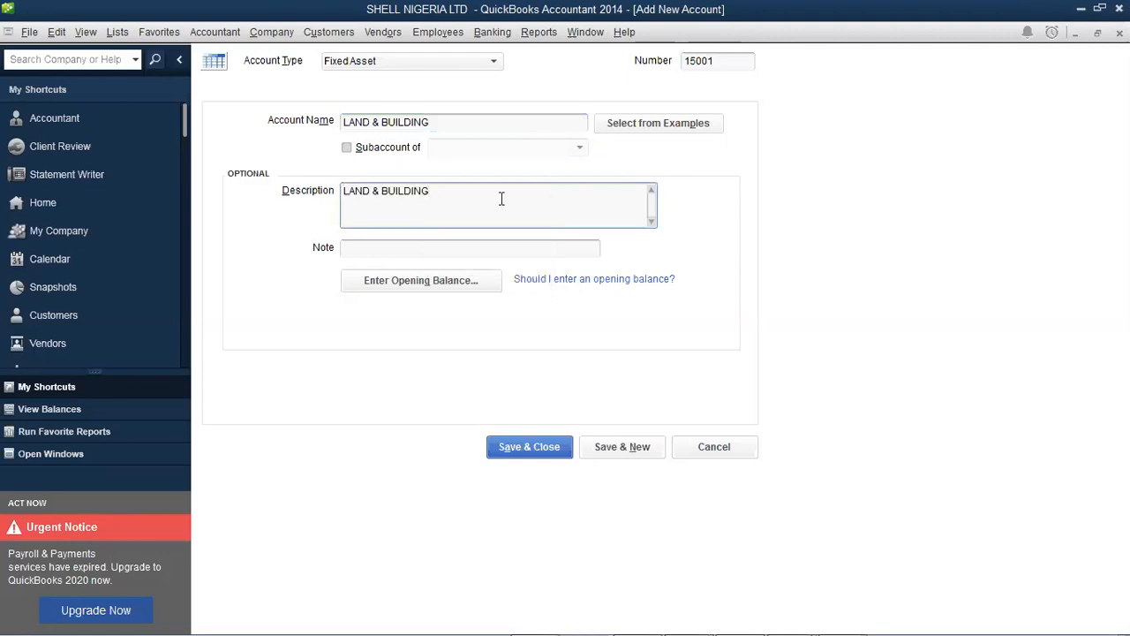
pyautogui.click(469, 284)
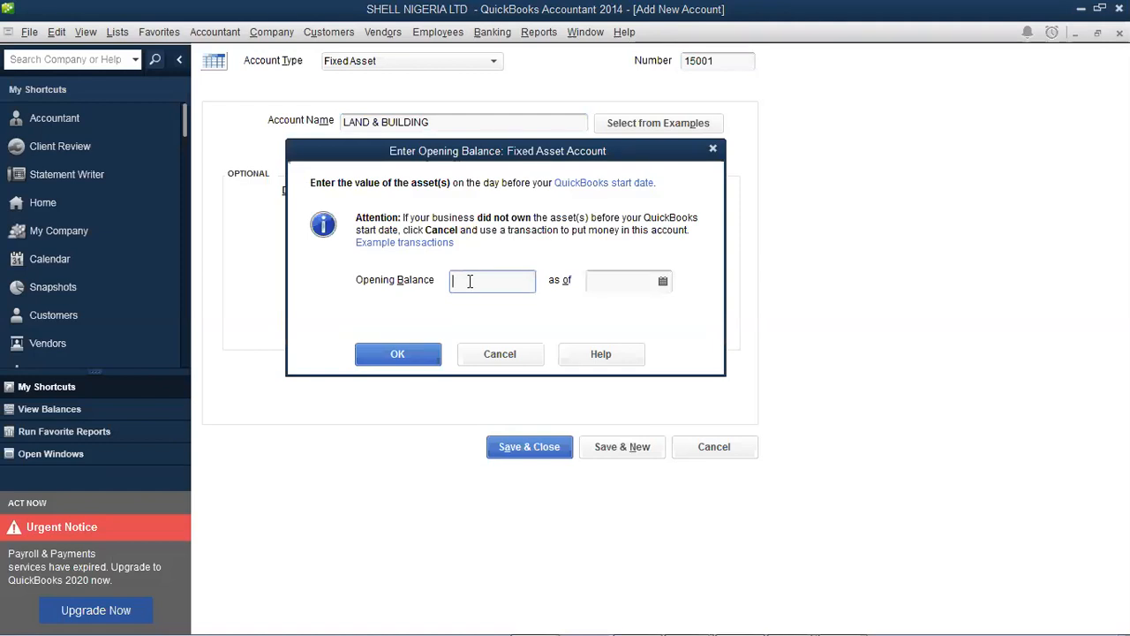
# Enter a 120,000,000.00 opening balance as of 01/01/2020 and confirm it
pyautogui.write('1,')
pyautogui.write('20')
pyautogui.write('0,00')
pyautogui.write('0.00')
pyautogui.click(649, 279)
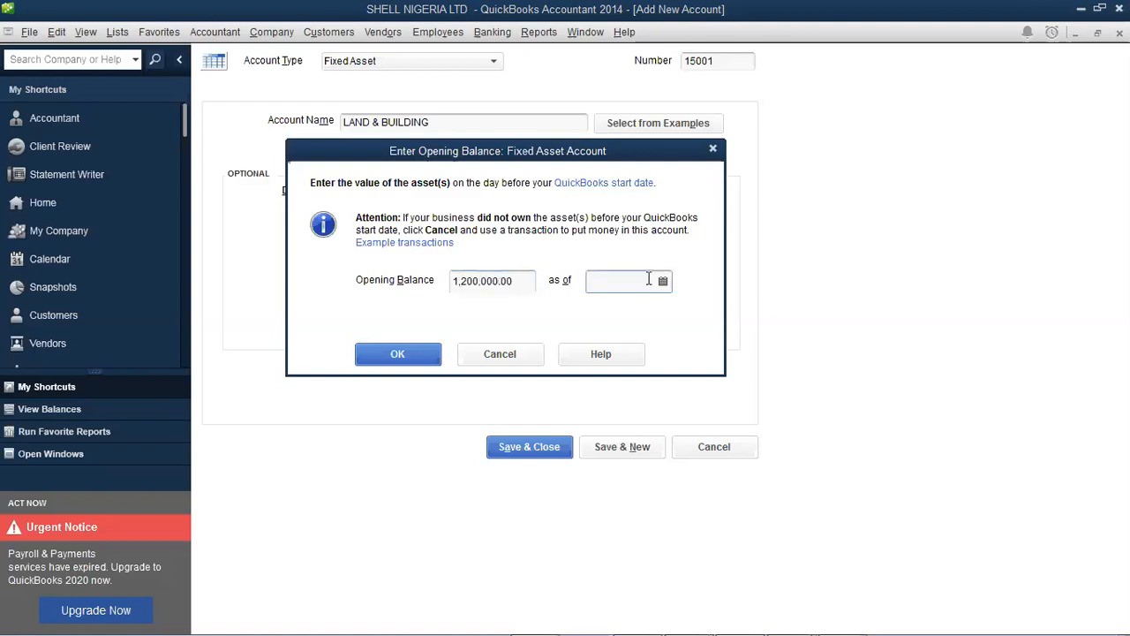
pyautogui.click(490, 283)
pyautogui.write('00')
pyautogui.press('Tab')
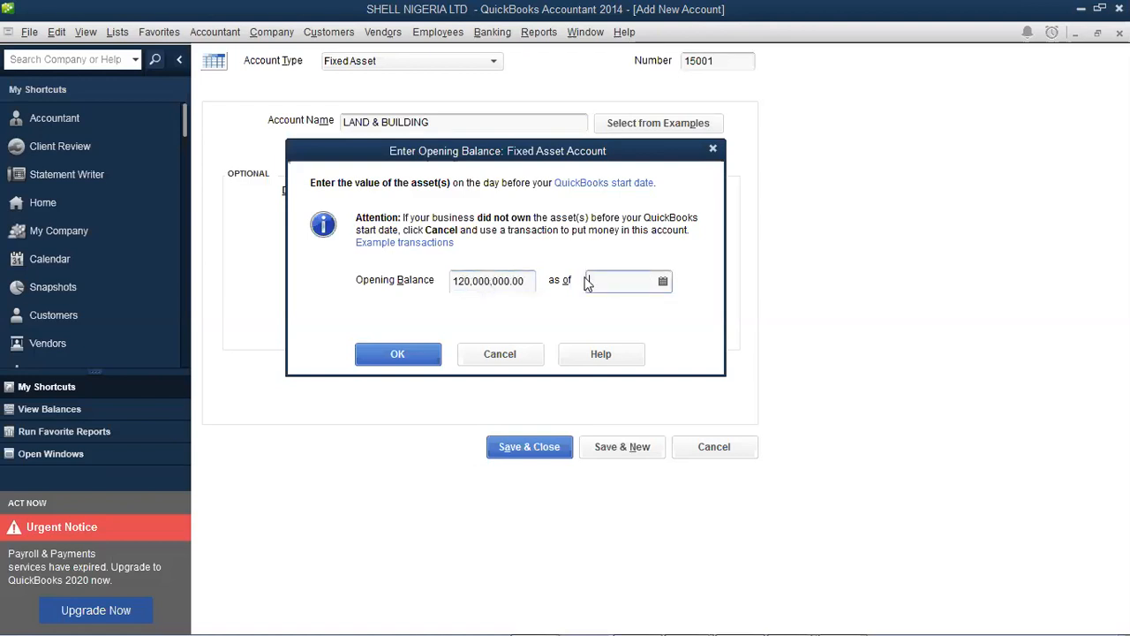
pyautogui.click(663, 281)
pyautogui.click(605, 314)
pyautogui.click(606, 313)
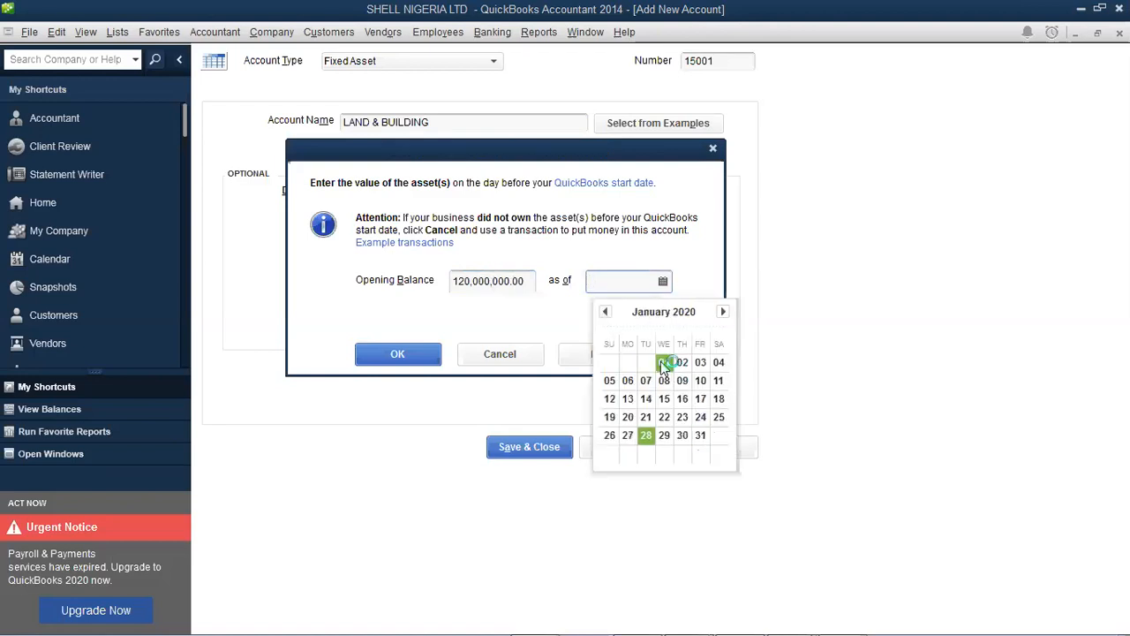
pyautogui.click(663, 362)
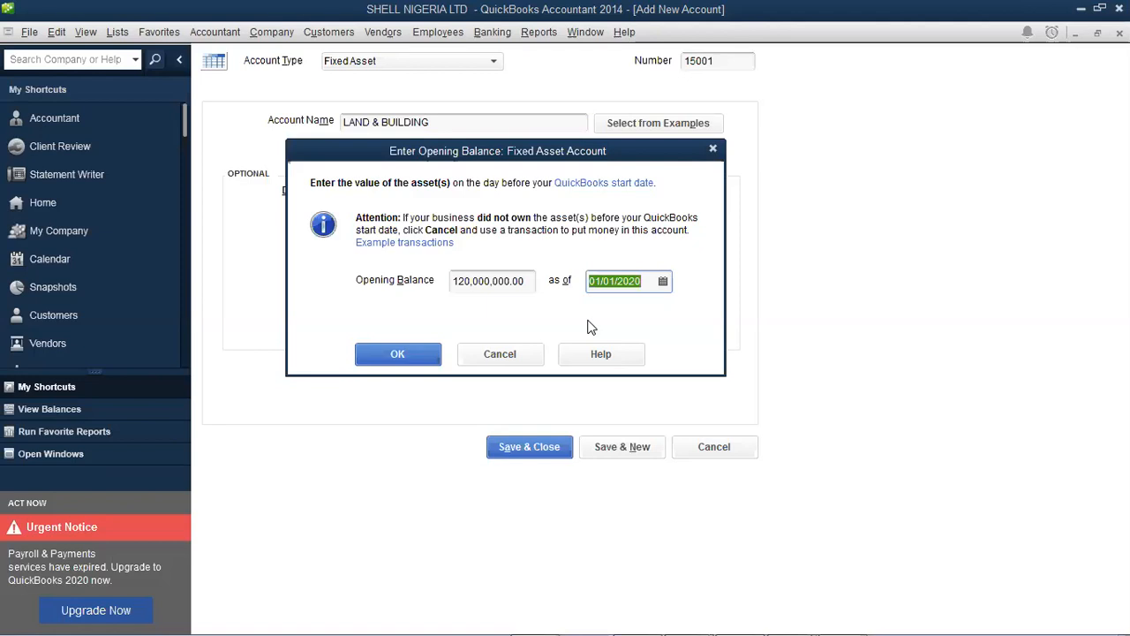
pyautogui.click(404, 355)
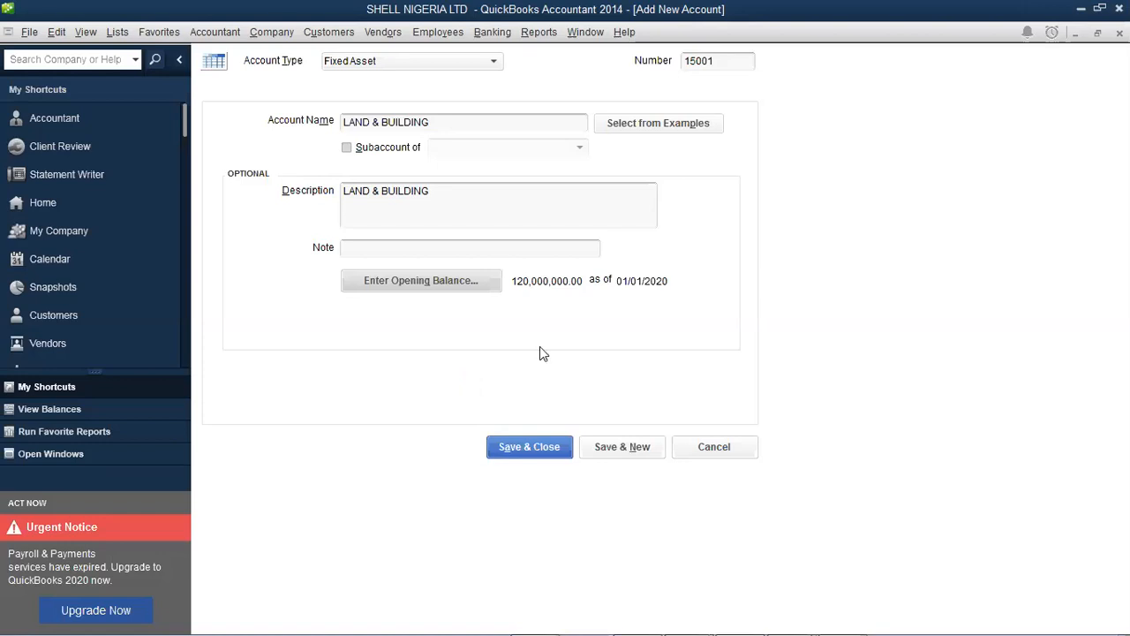
# Save the 15001 LAND & BUILDING account and accept the past-transactions warning
pyautogui.click(564, 449)
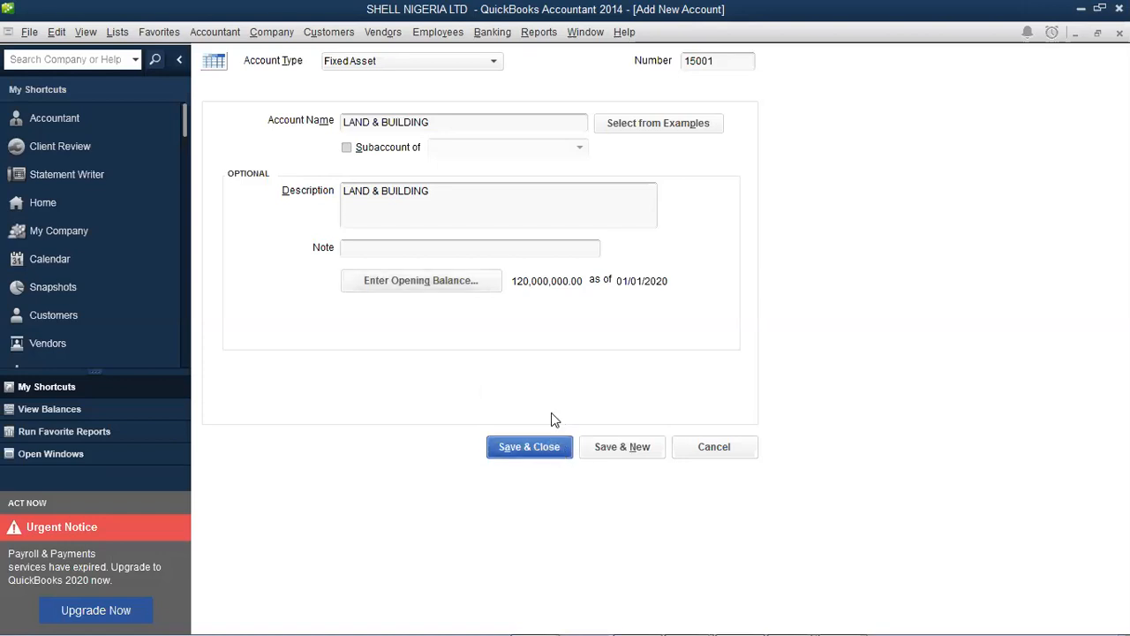
pyautogui.click(532, 317)
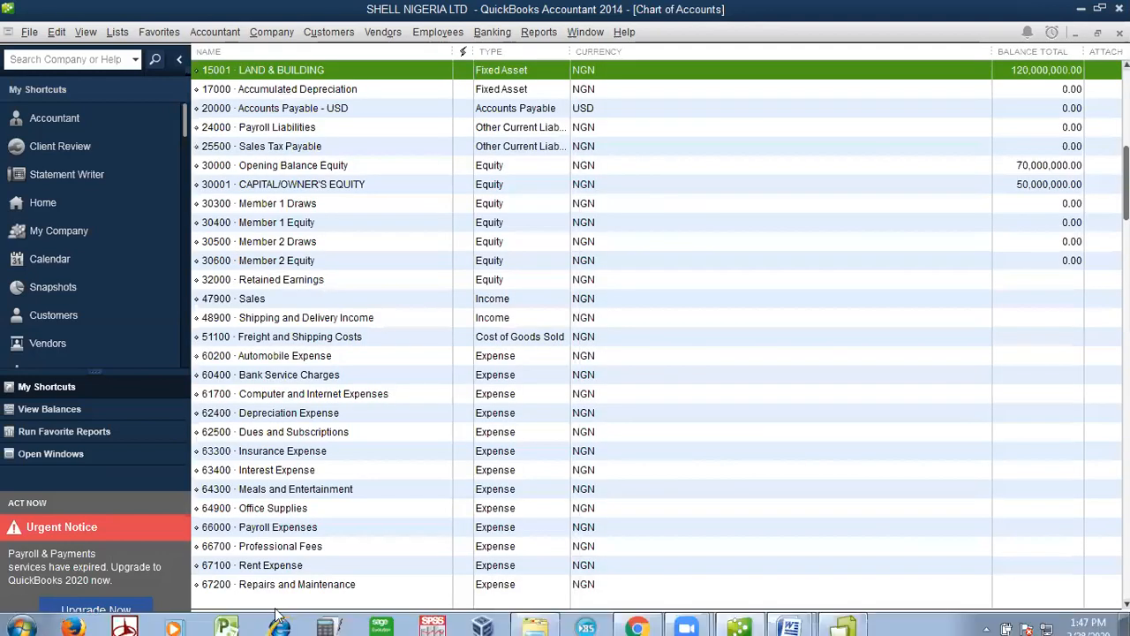
pyautogui.click(263, 621)
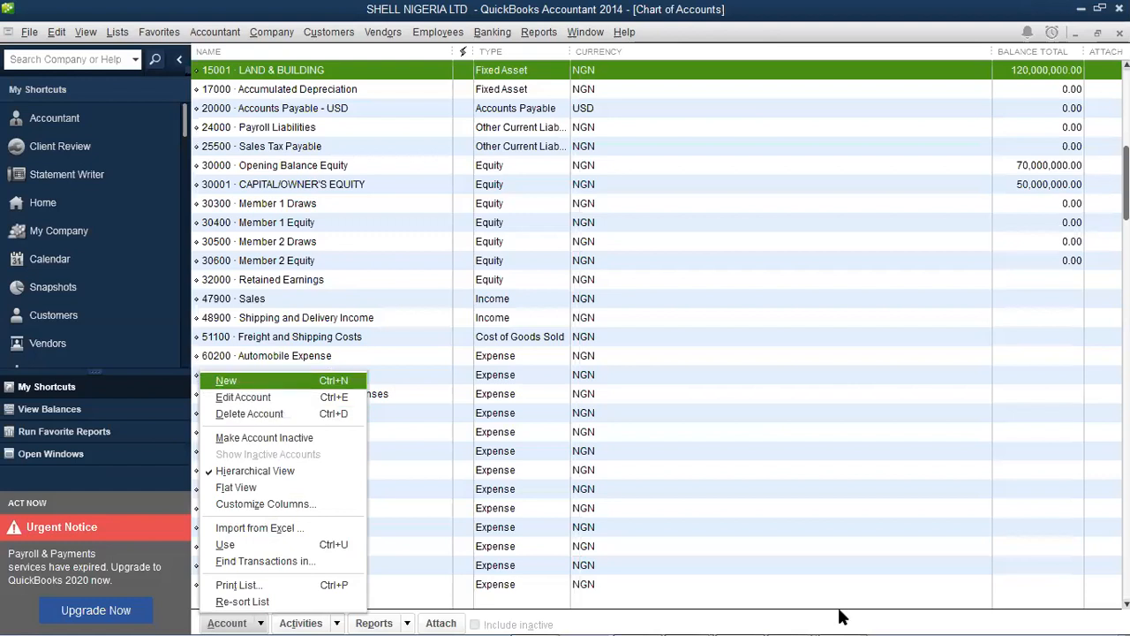
# Begin another new account, checking the account list in the Word note Document1 first
pyautogui.click(260, 380)
pyautogui.moveTo(805, 618)
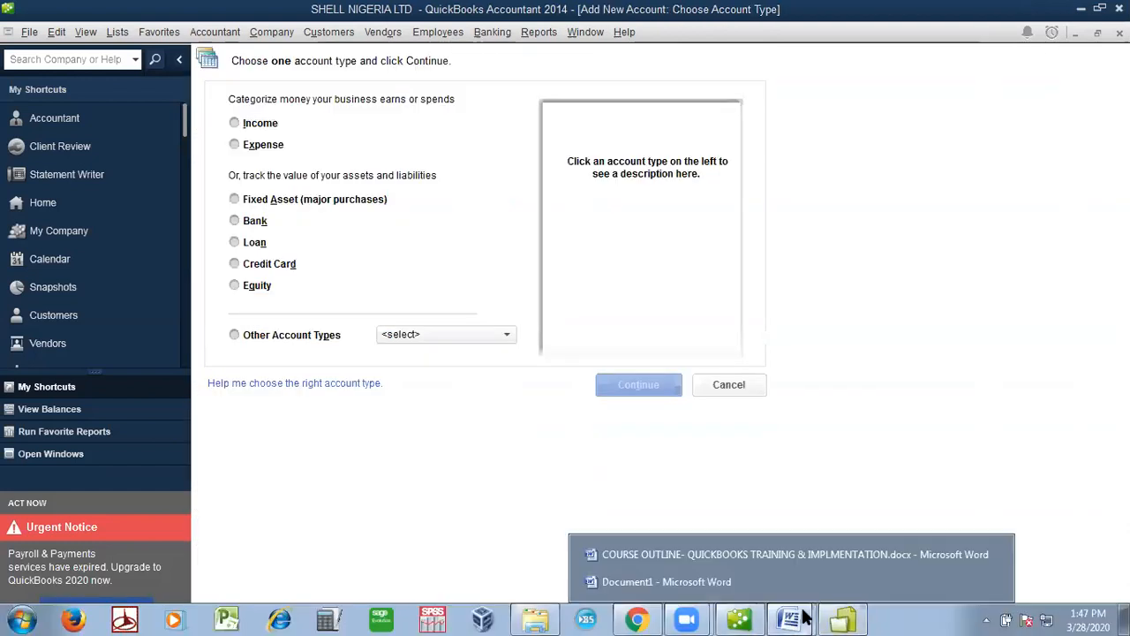
pyautogui.click(766, 576)
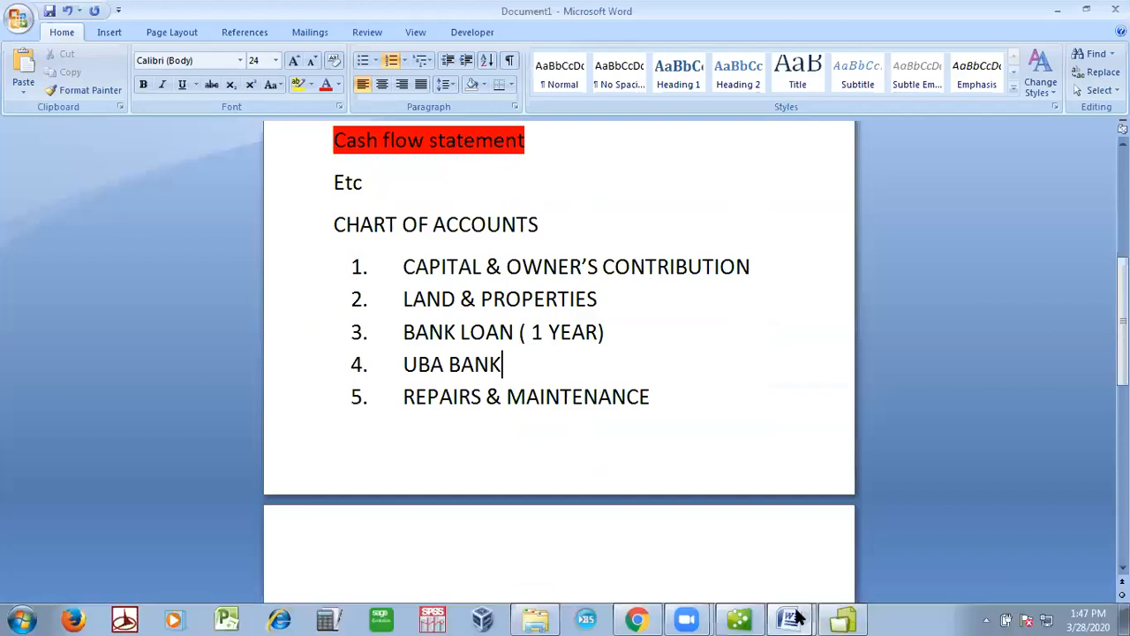
pyautogui.click(758, 617)
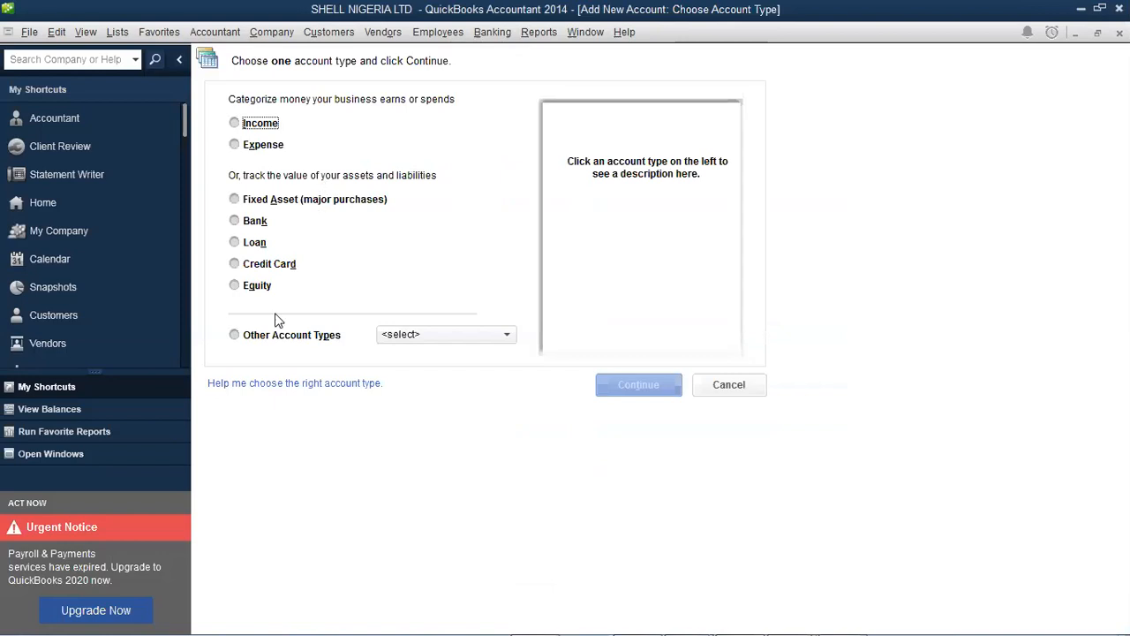
# Choose Other Current Liability from Other Account Types and continue
pyautogui.click(509, 336)
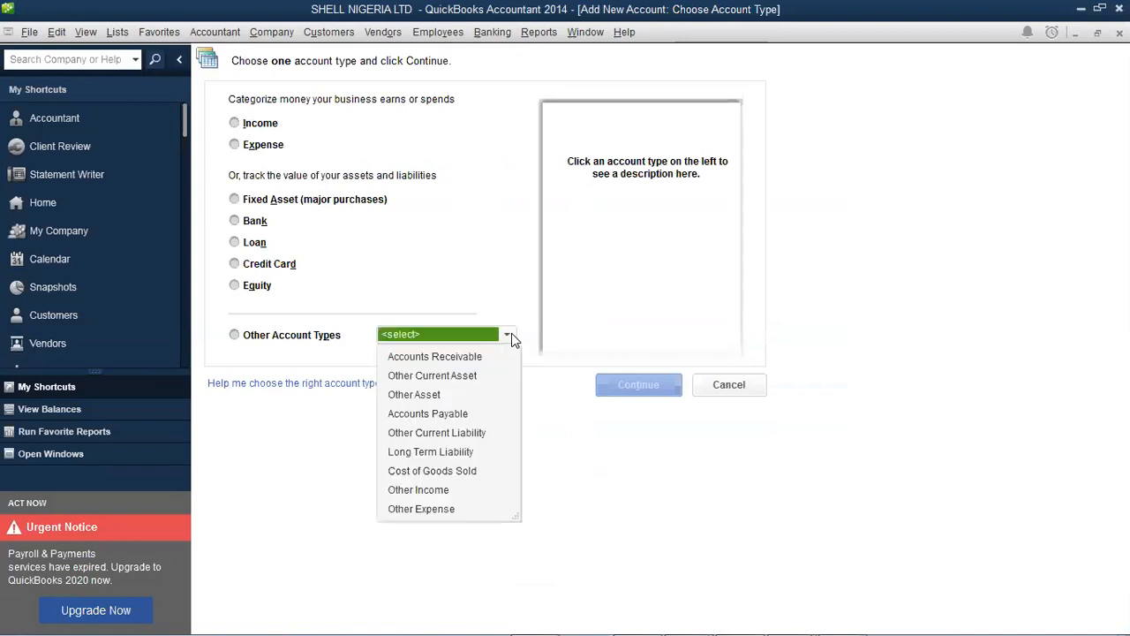
pyautogui.click(477, 434)
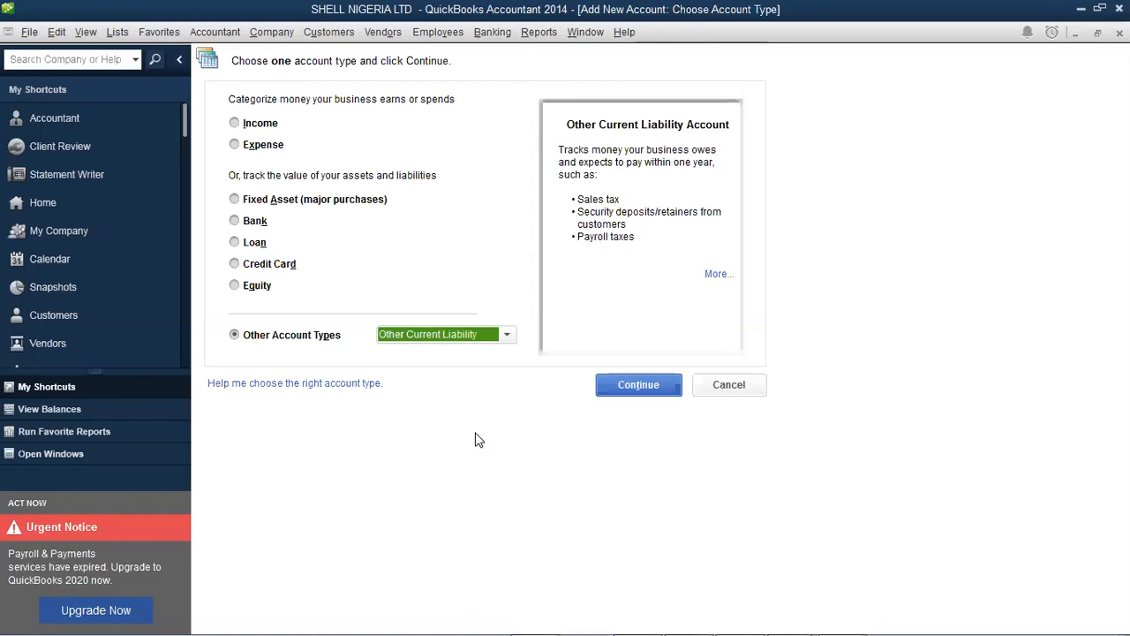
pyautogui.moveTo(773, 616)
pyautogui.click(642, 387)
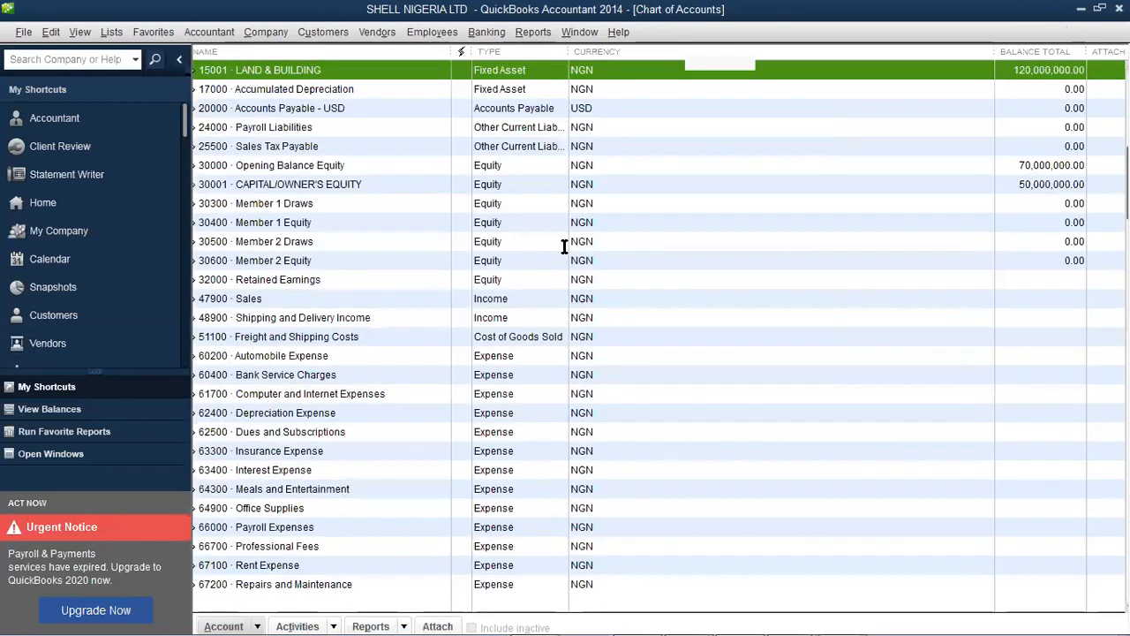
# Enter name BANK LOAN (1 YEAR), number 24001, no parent, and paste the name as description
pyautogui.write('B')
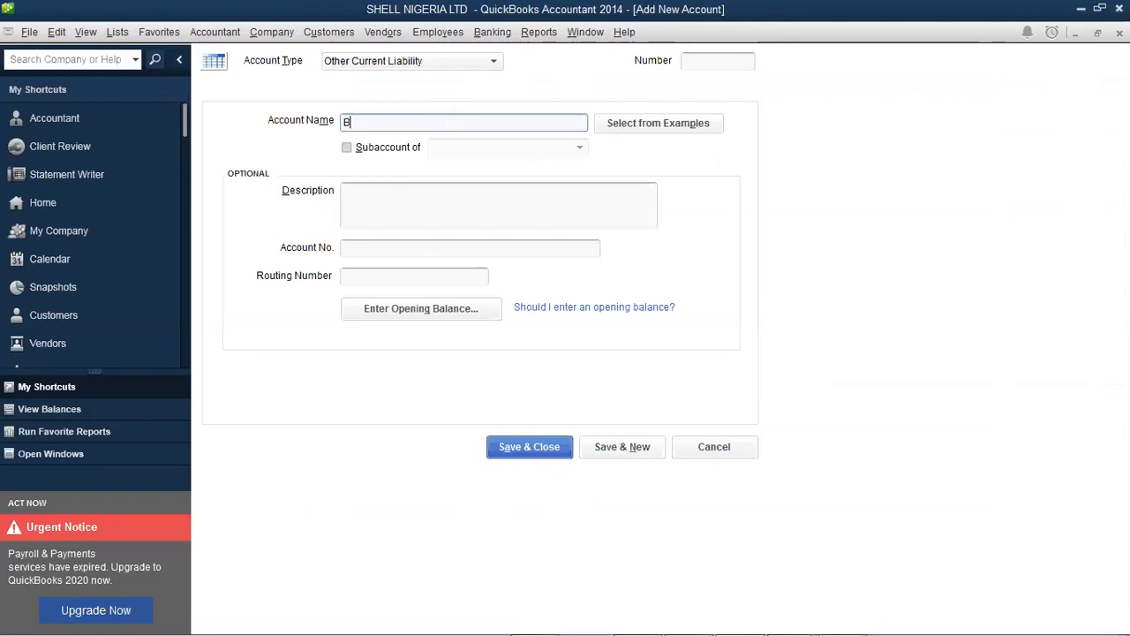
pyautogui.write('ANK LOAN (1 YEAR)')
pyautogui.press('Tab')
pyautogui.press('space')
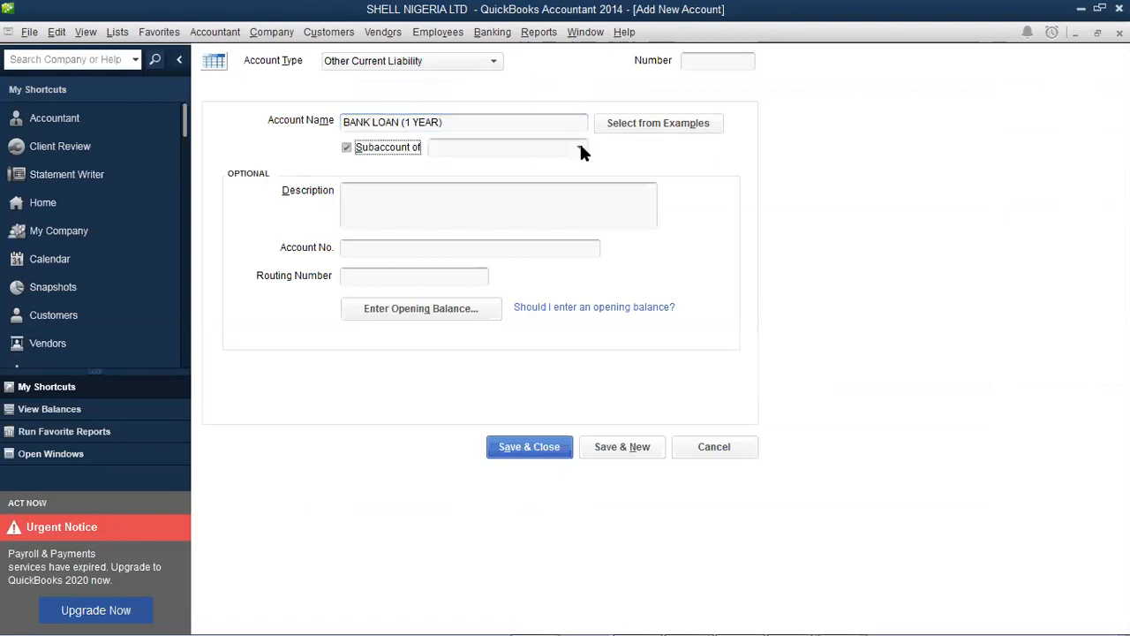
pyautogui.click(580, 149)
pyautogui.click(350, 152)
pyautogui.click(719, 62)
pyautogui.write('24001')
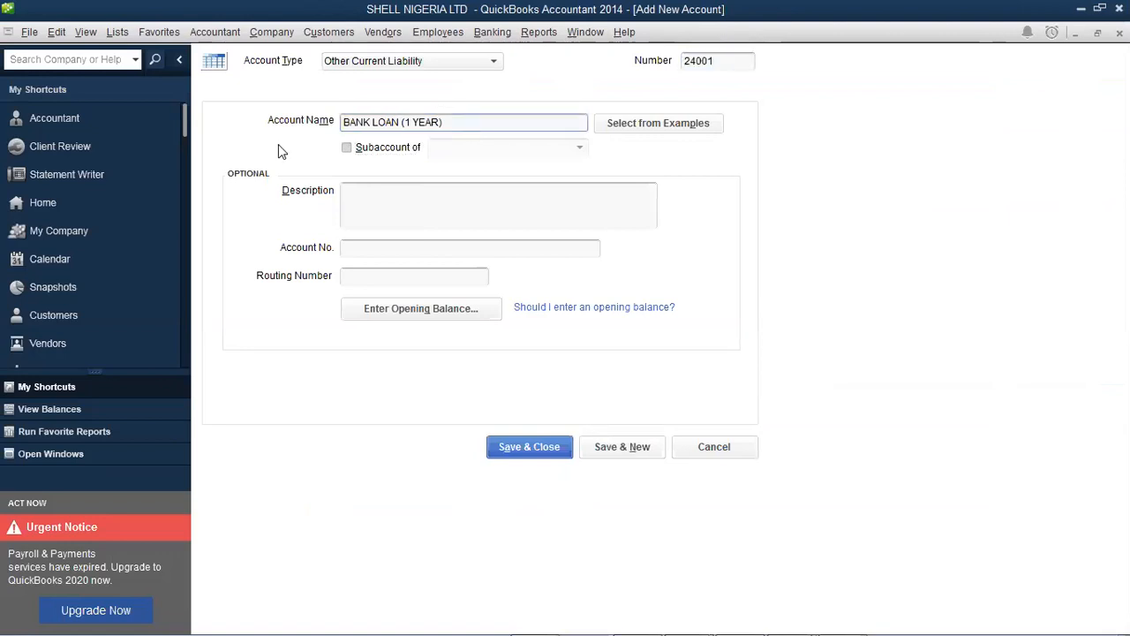
pyautogui.press('Tab')
pyautogui.hotkey('ctrl', 'c')
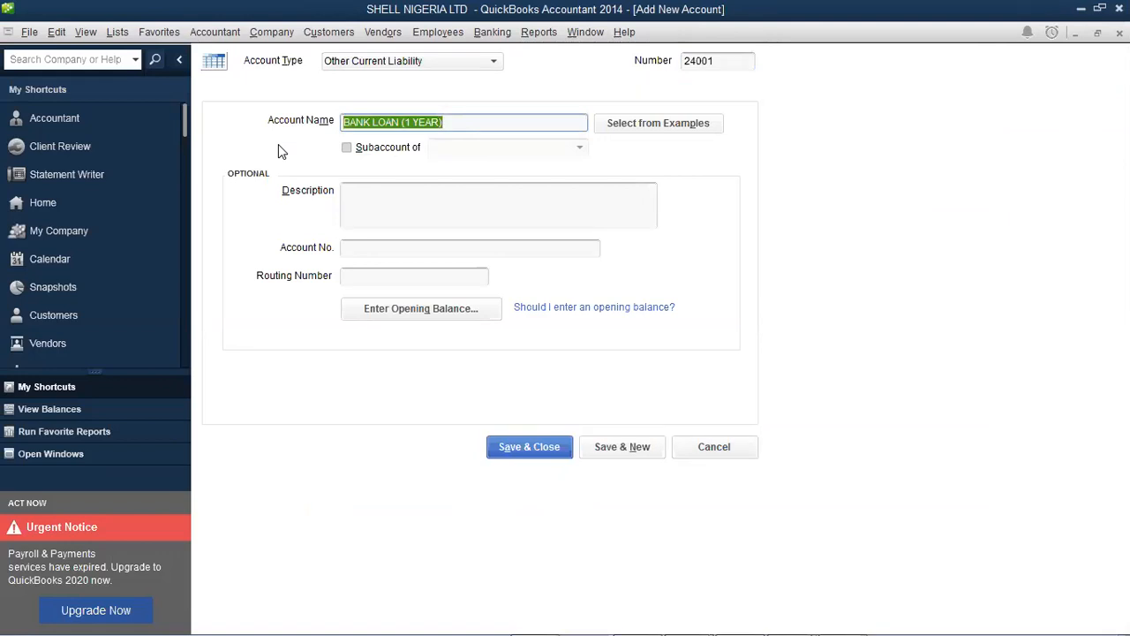
pyautogui.click(419, 201)
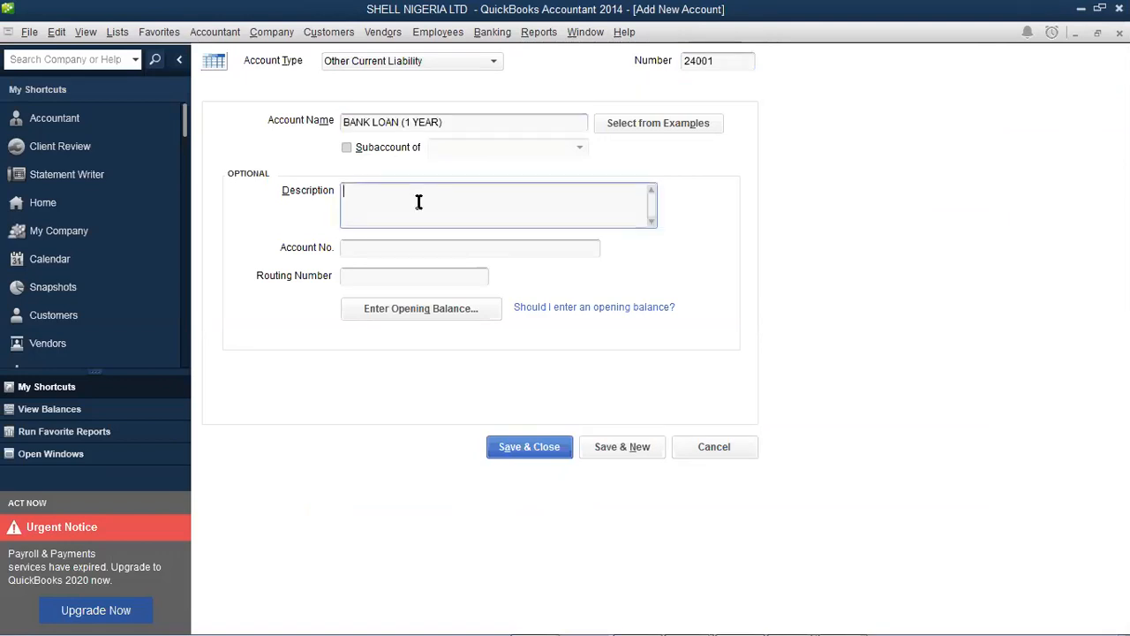
pyautogui.hotkey('ctrl', 'v')
# Enter a 10,000,000.00 opening balance for BANK LOAN (1 YEAR)
pyautogui.click(439, 313)
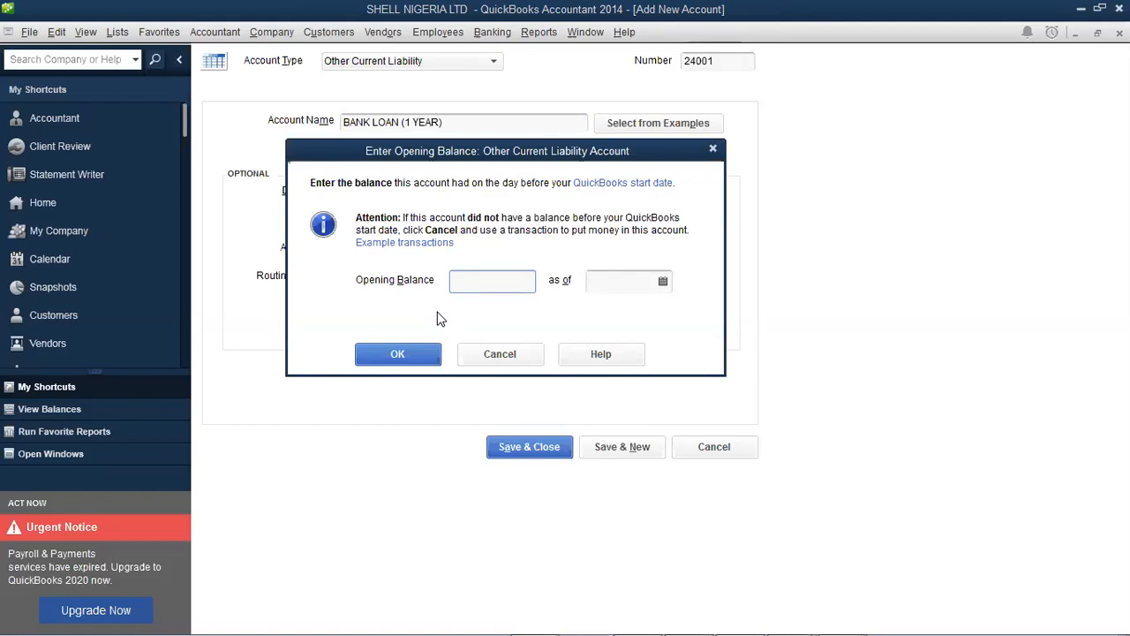
pyautogui.write('2')
pyautogui.press('BackSpace')
pyautogui.write('10,0000000')
pyautogui.press('Tab')
pyautogui.click(486, 280)
pyautogui.write('00')
pyautogui.press('Tab')
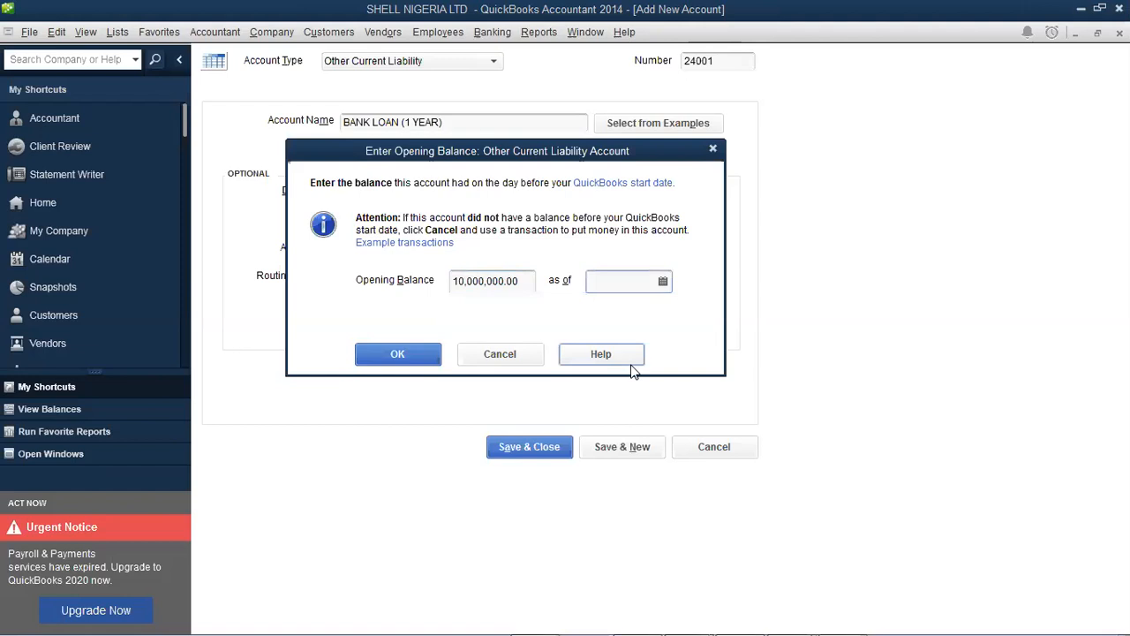
# Date the opening balance 01/01/2020 and confirm it
pyautogui.click(667, 281)
pyautogui.click(663, 281)
pyautogui.click(606, 314)
pyautogui.click(606, 313)
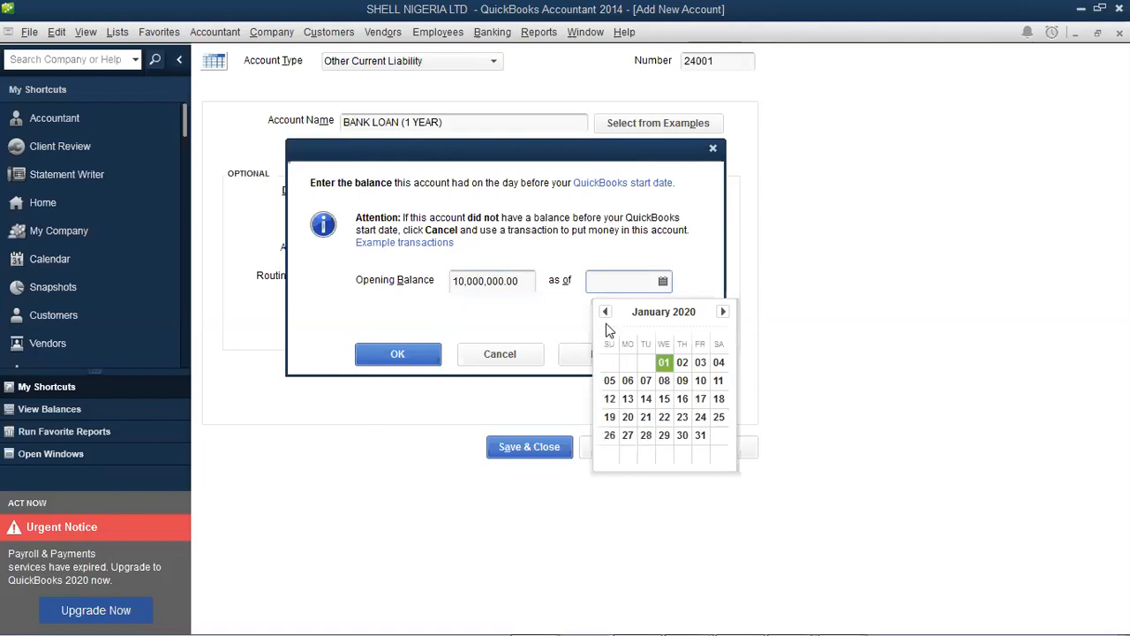
pyautogui.click(390, 318)
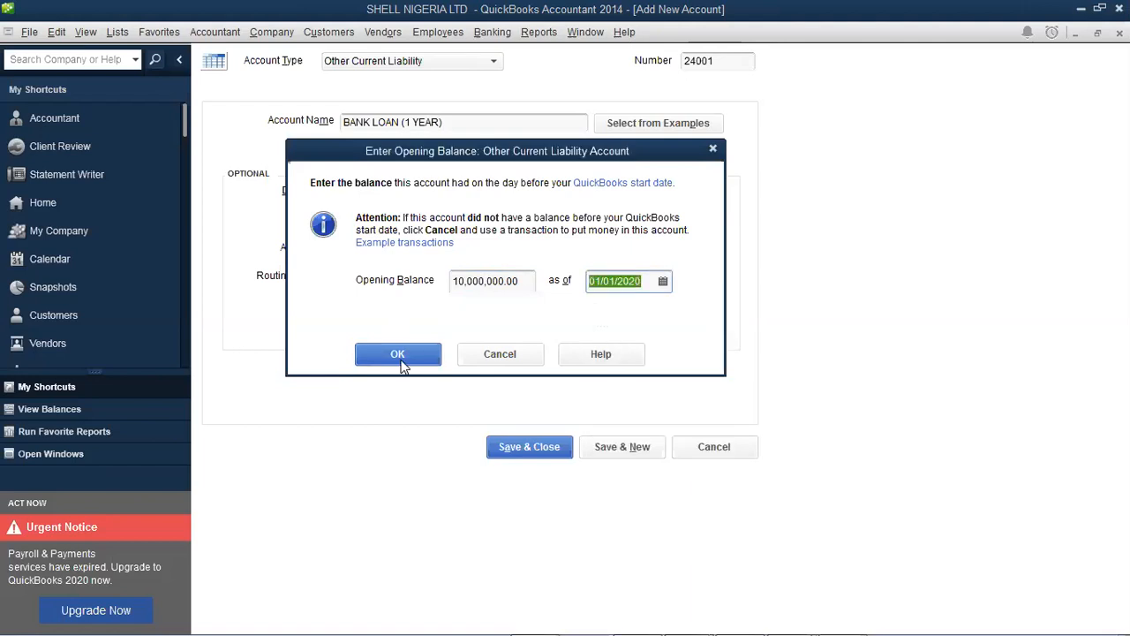
pyautogui.click(400, 358)
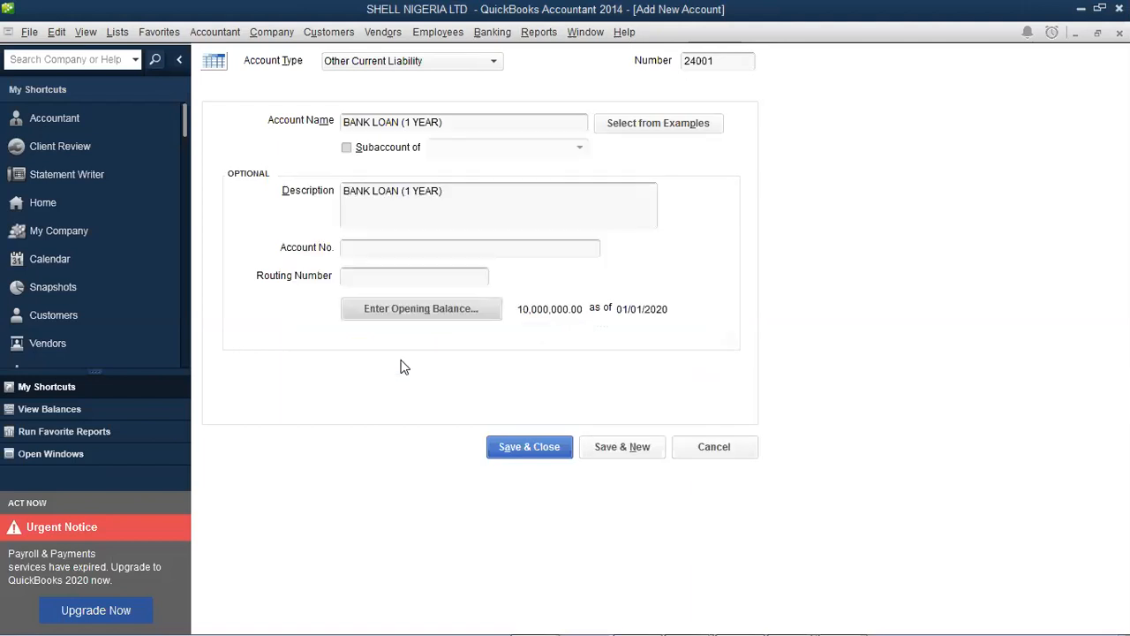
# Save BANK LOAN (1 YEAR), accept the past-dated warning, and briefly check the Word note
pyautogui.click(551, 447)
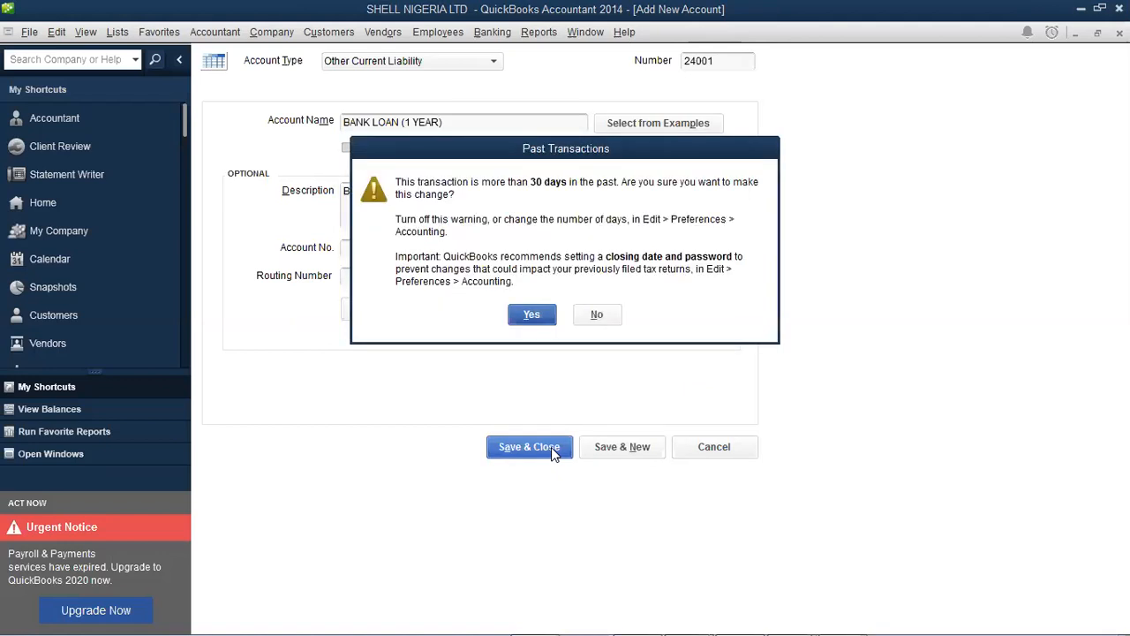
pyautogui.click(531, 316)
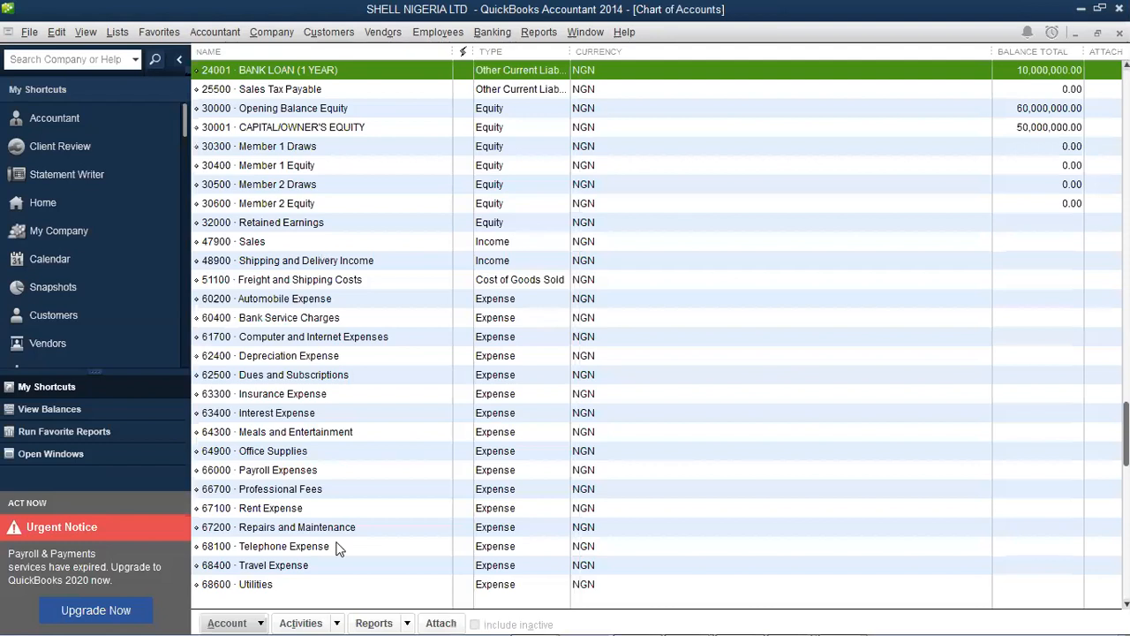
pyautogui.click(793, 618)
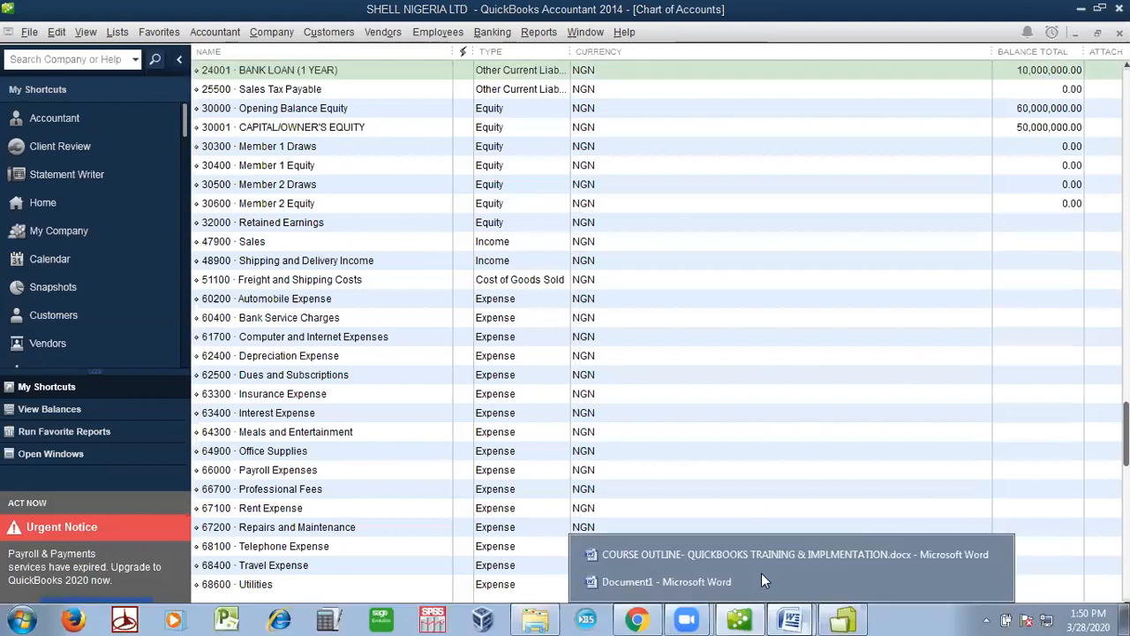
pyautogui.click(761, 579)
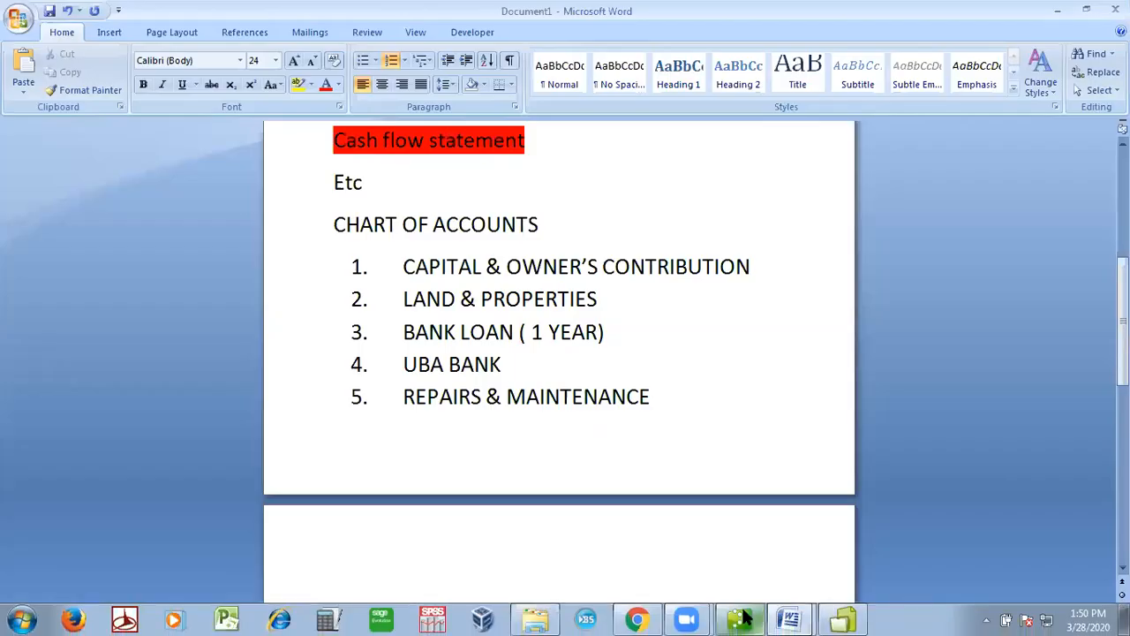
pyautogui.click(748, 618)
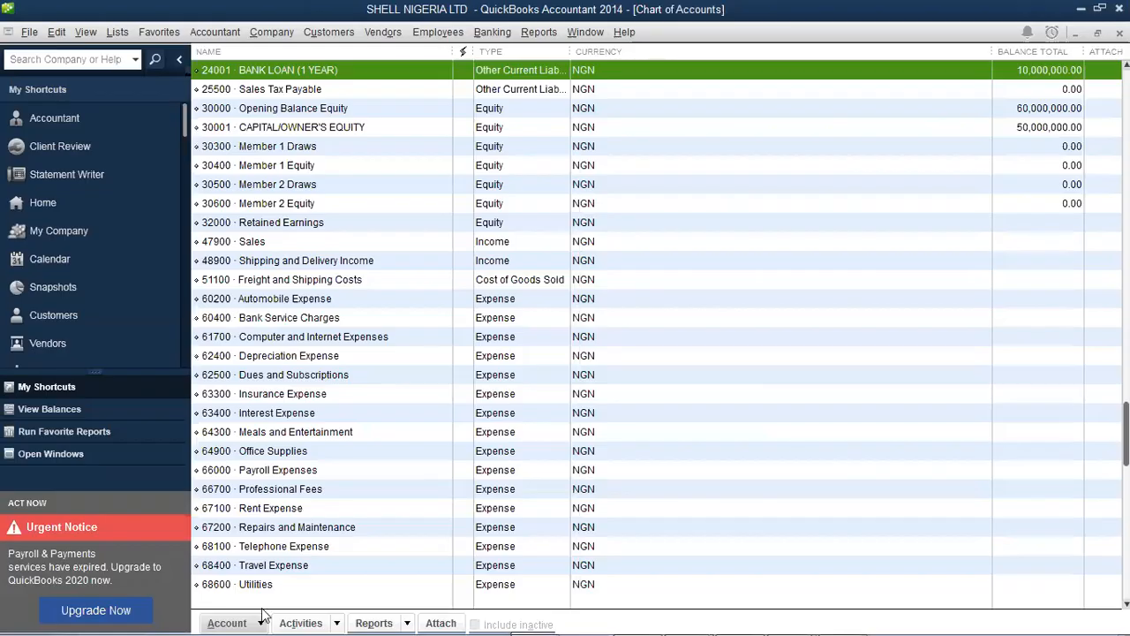
# Start a new account of type Bank
pyautogui.click(261, 621)
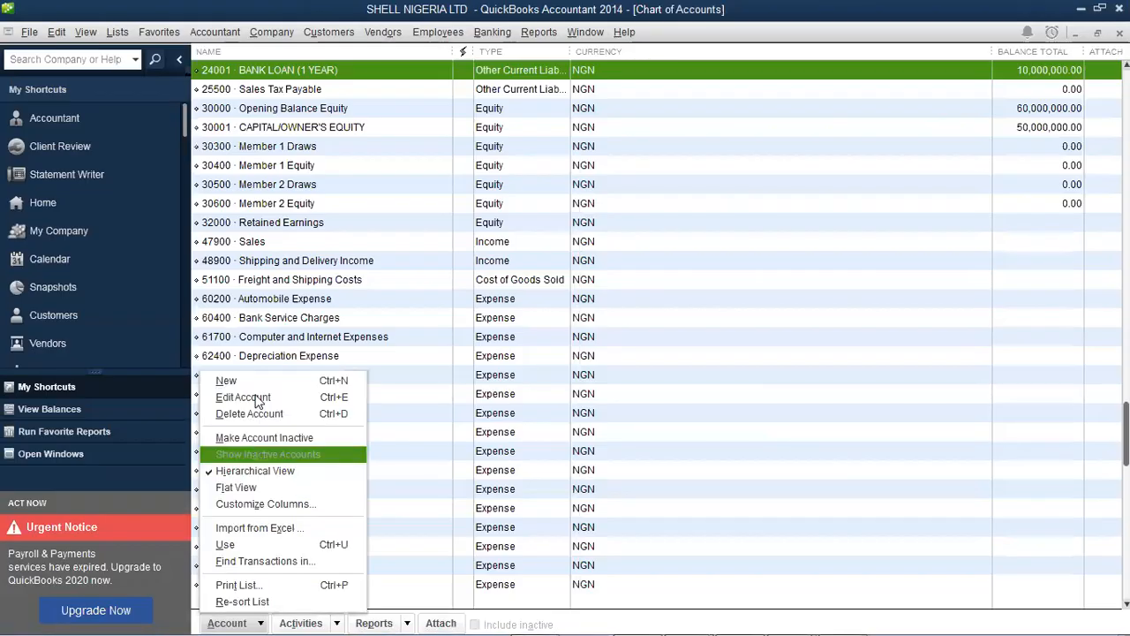
pyautogui.click(226, 381)
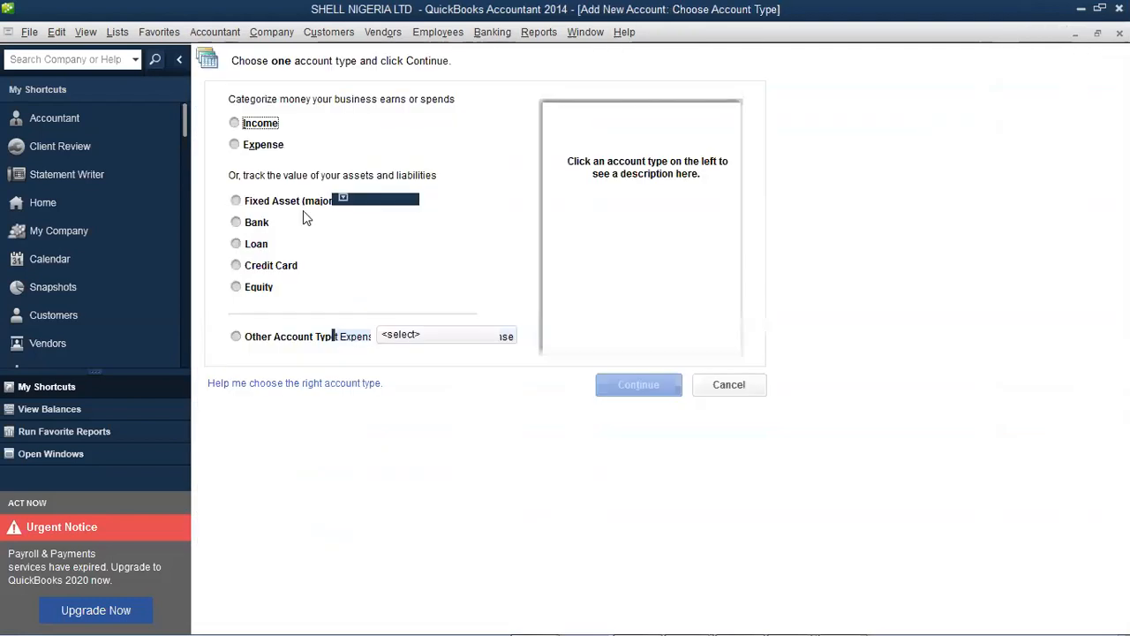
pyautogui.click(262, 227)
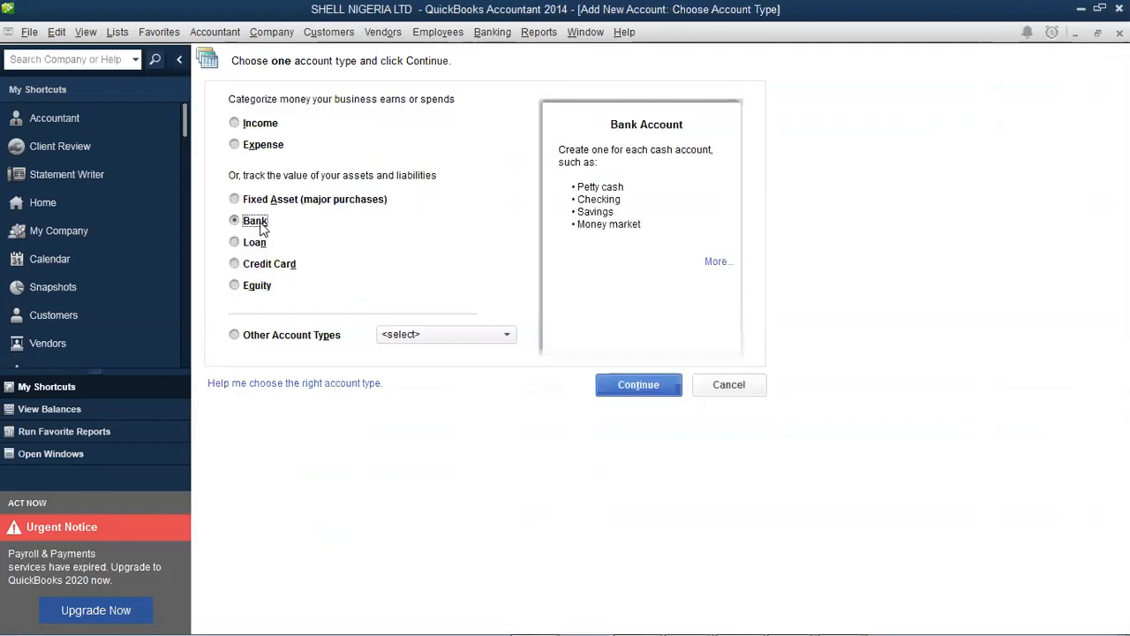
pyautogui.click(645, 380)
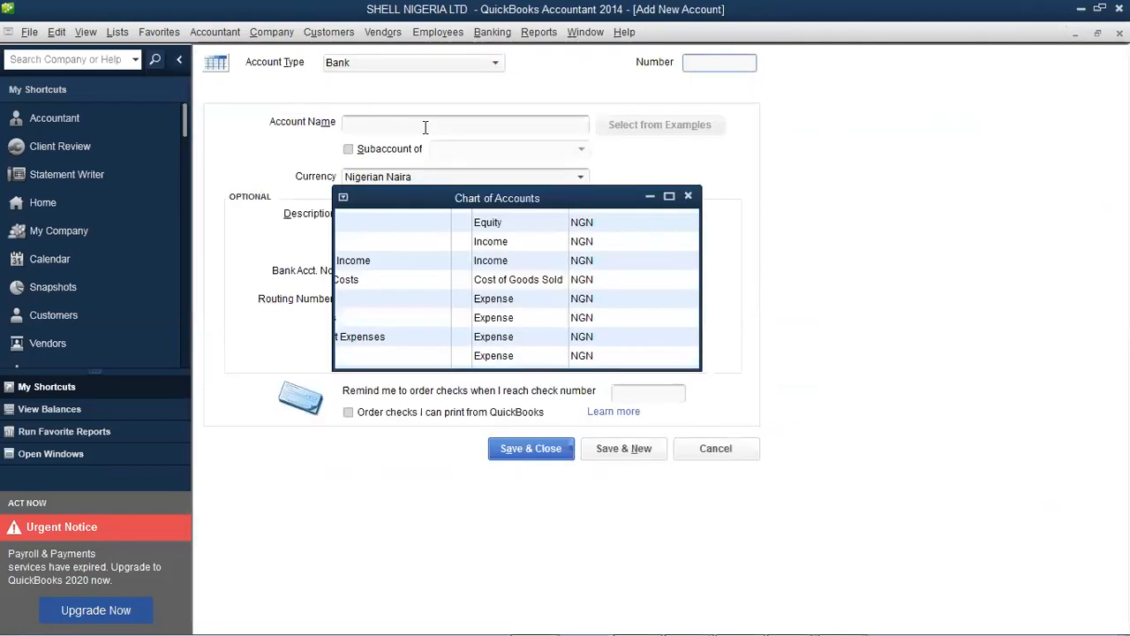
# Name the bank account UBA BANK as a top-level account with number 40000
pyautogui.click(424, 128)
pyautogui.write('UBA')
pyautogui.write('BANK')
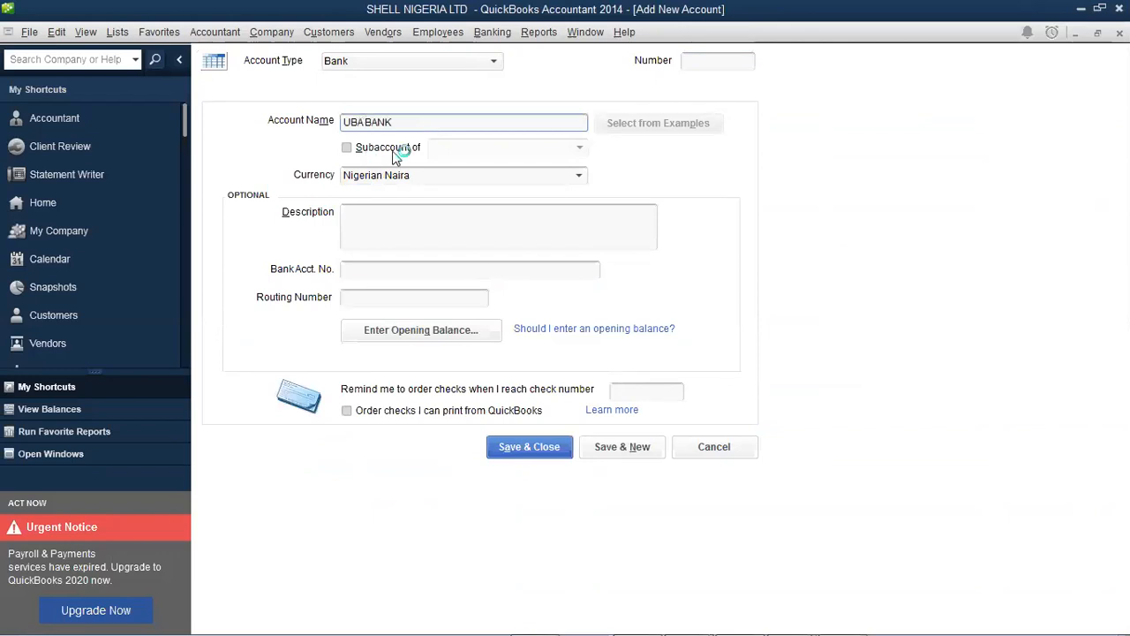
pyautogui.click(404, 150)
pyautogui.click(580, 146)
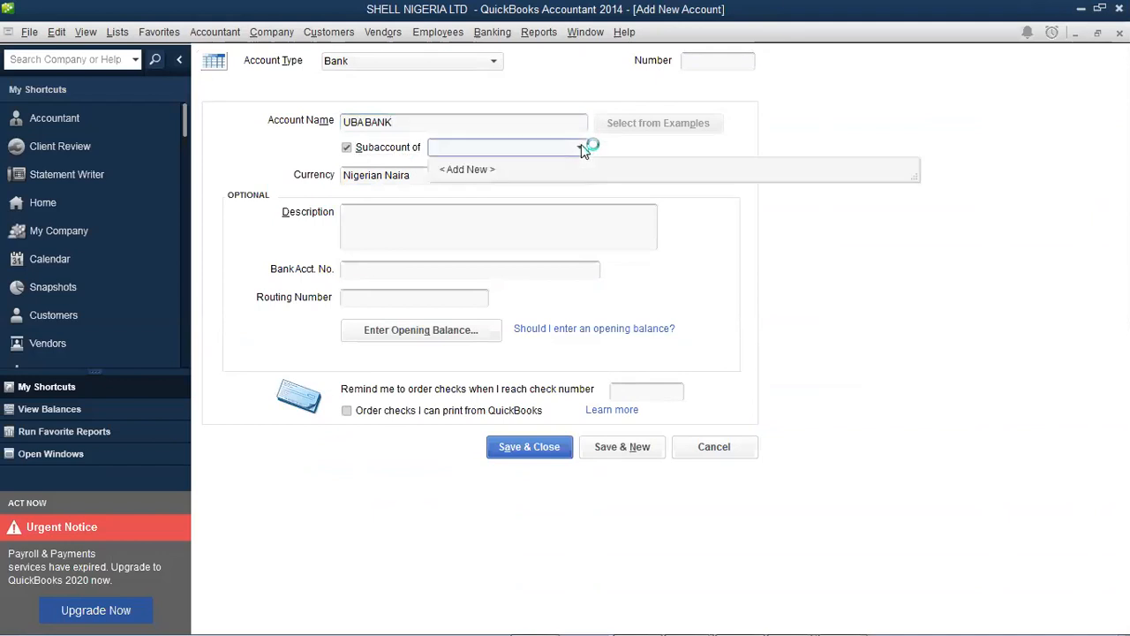
pyautogui.click(350, 149)
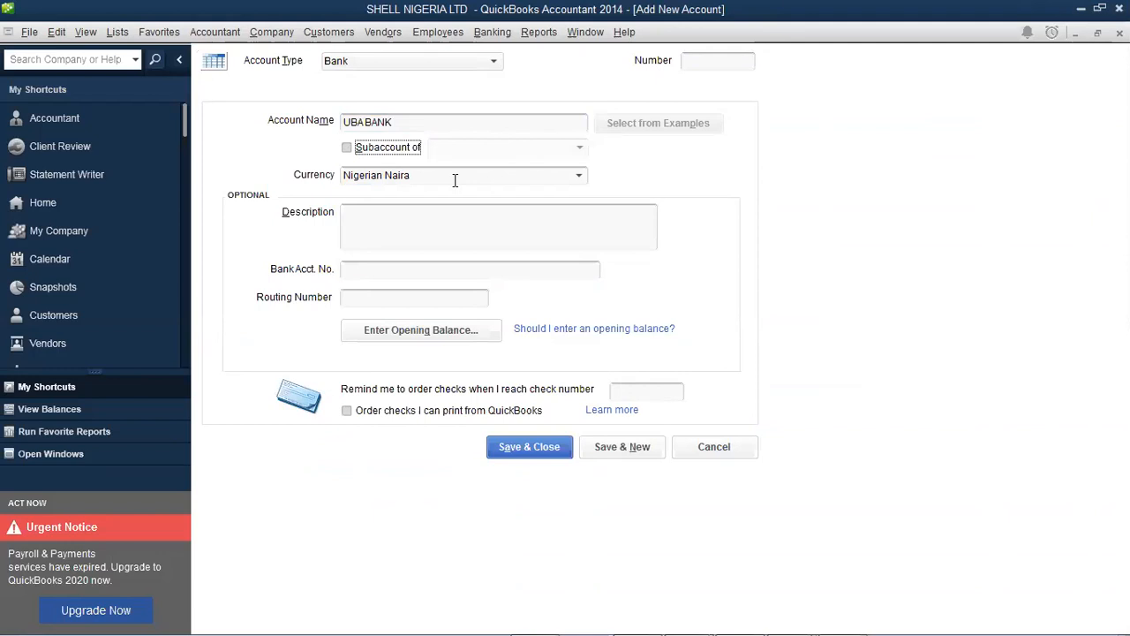
pyautogui.click(698, 61)
pyautogui.write('40000')
pyautogui.press('Tab')
pyautogui.hotkey('ctrl', 'c')
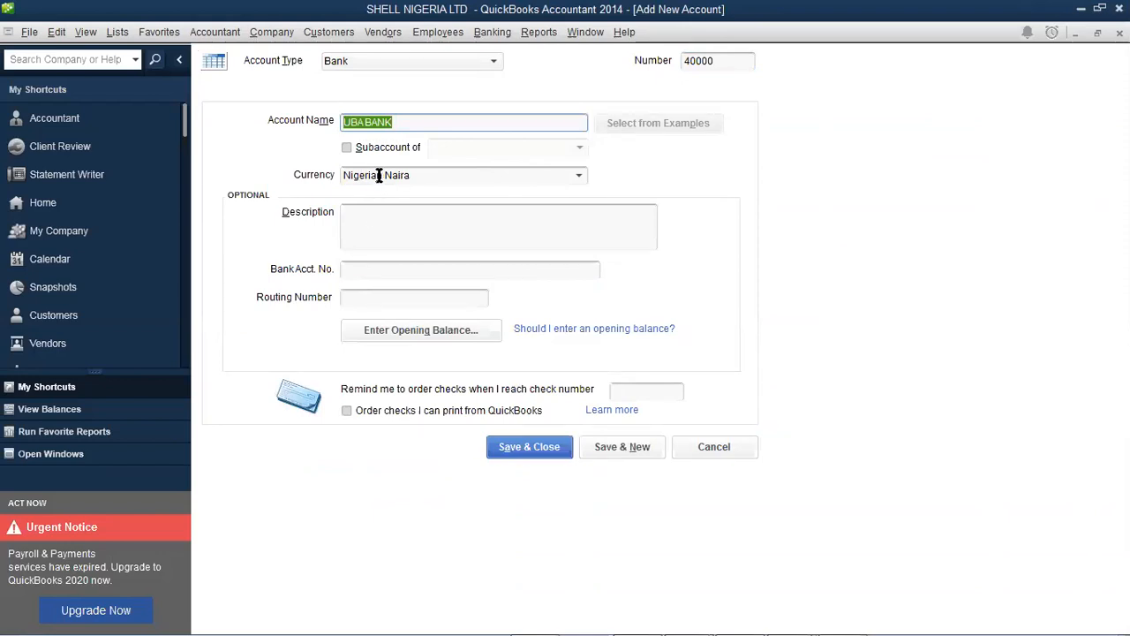
# Set the description to UBA and enter the bank account number
pyautogui.click(383, 224)
pyautogui.hotkey('ctrl', 'v')
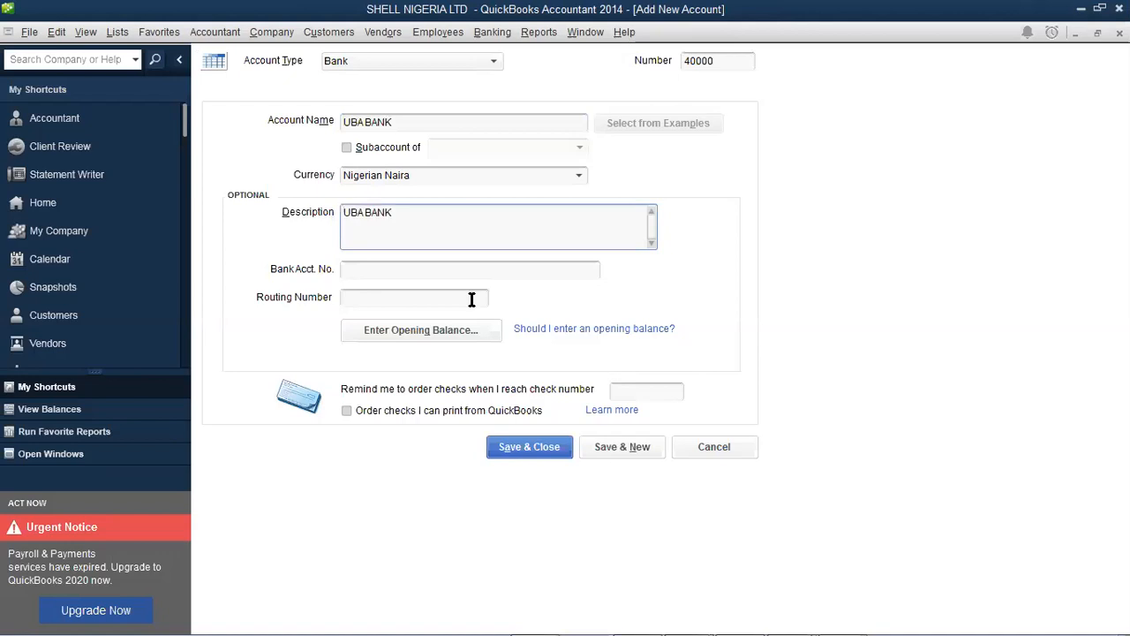
pyautogui.click(457, 273)
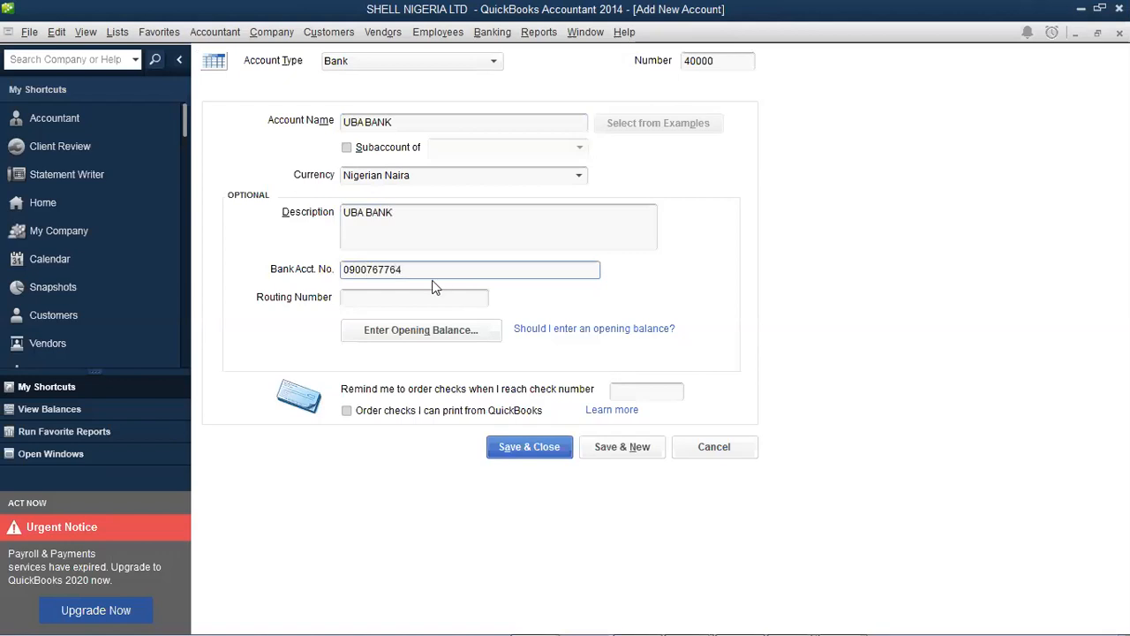
pyautogui.click(400, 215)
pyautogui.press('BackSpace')
pyautogui.press('BackSpace')
pyautogui.press('BackSpace')
pyautogui.press('BackSpace')
pyautogui.press('BackSpace')
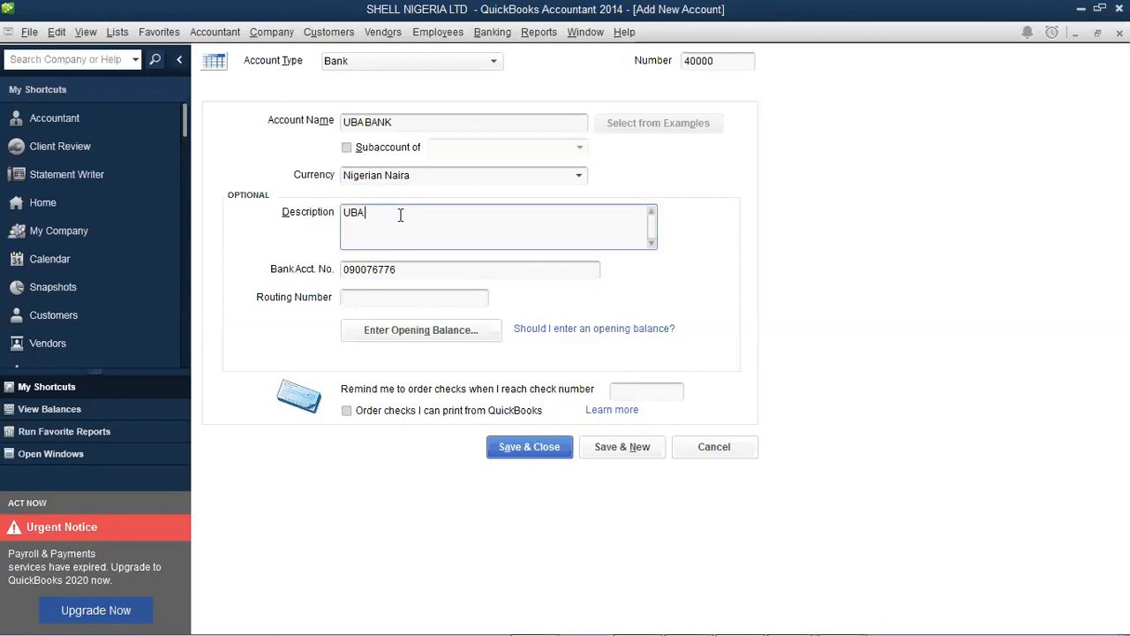
# Enter a 50,000,000.00 opening balance for UBA BANK
pyautogui.click(422, 339)
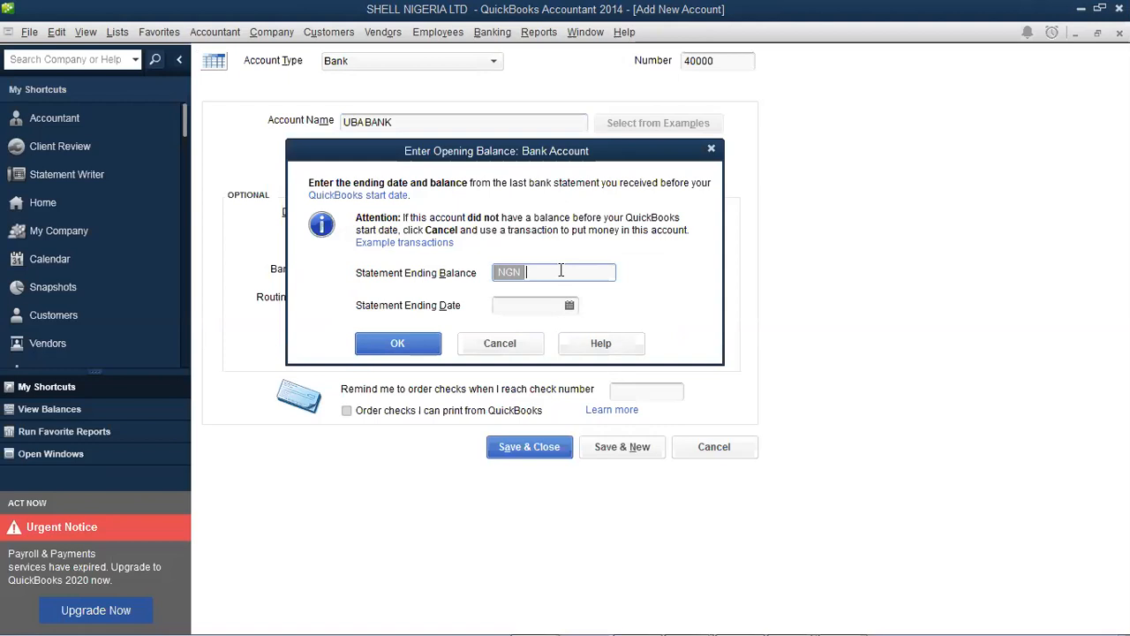
pyautogui.write('5000000')
pyautogui.press('BackSpace')
pyautogui.press('Tab')
pyautogui.click(552, 273)
pyautogui.write('000')
pyautogui.press('Tab')
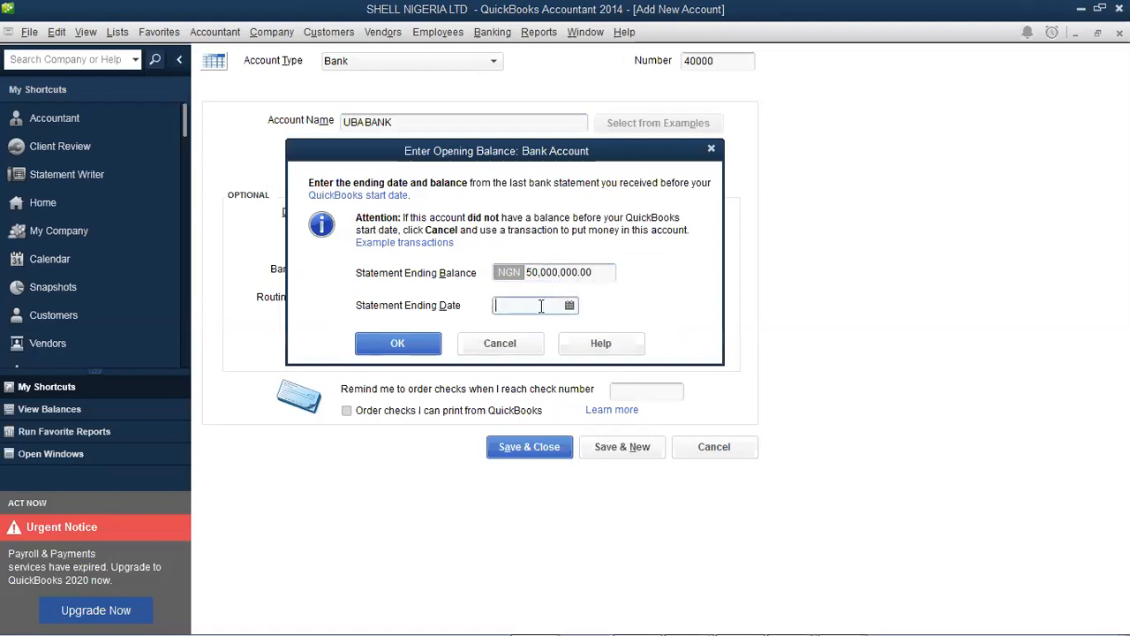
# Date the balance 01/01/2020, confirm, and save UBA BANK past the warning
pyautogui.click(569, 307)
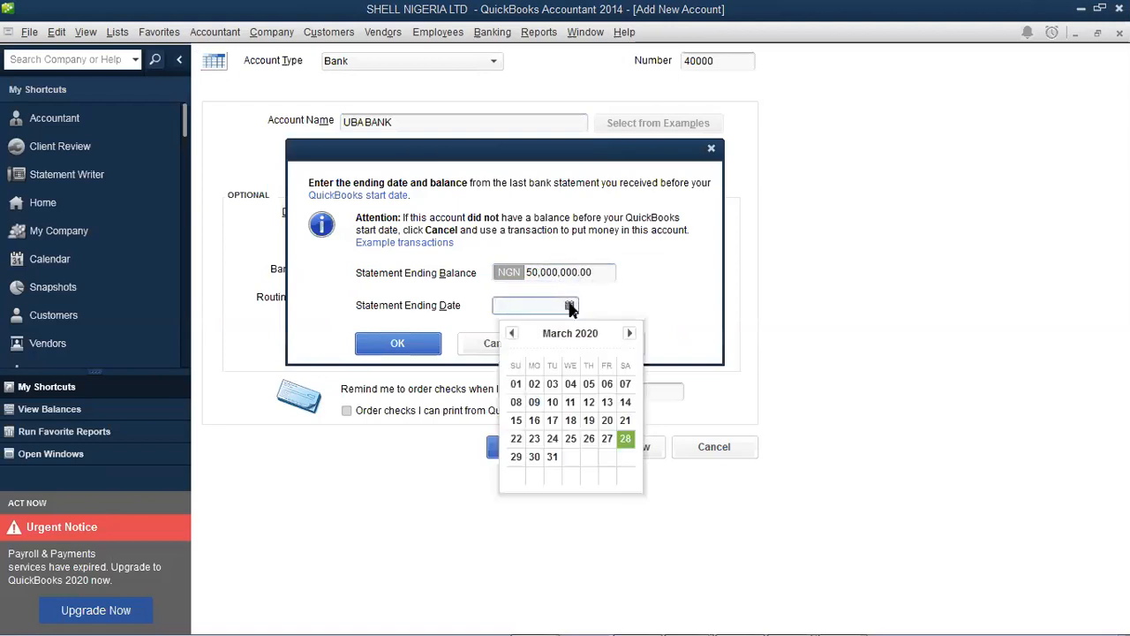
pyautogui.click(513, 333)
pyautogui.scroll(1, 555, 380)
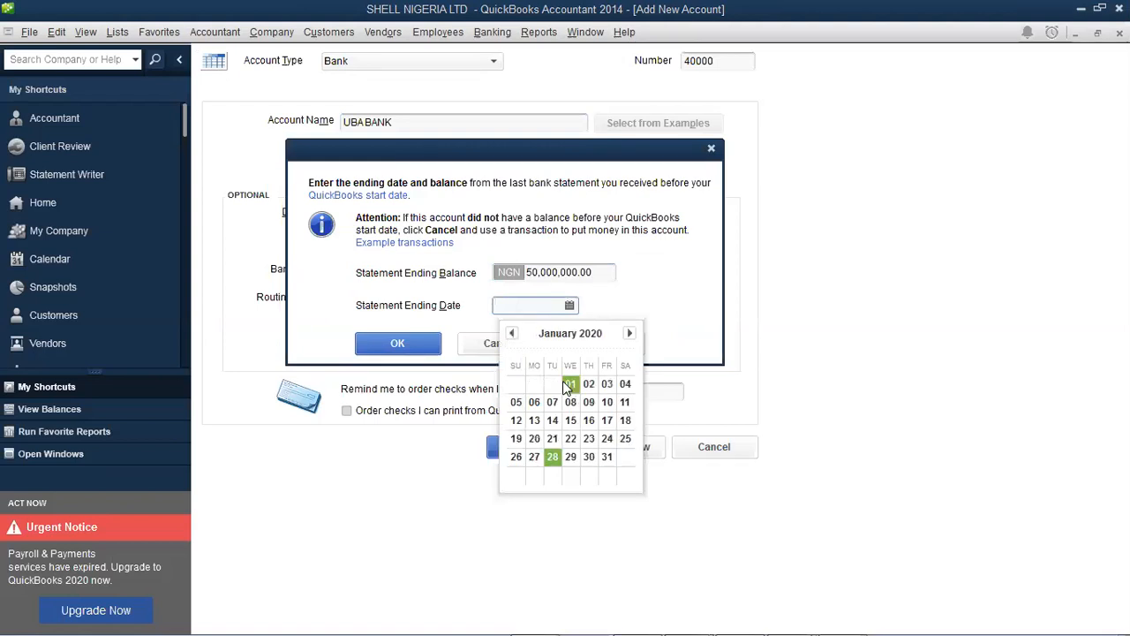
pyautogui.click(563, 381)
pyautogui.click(397, 344)
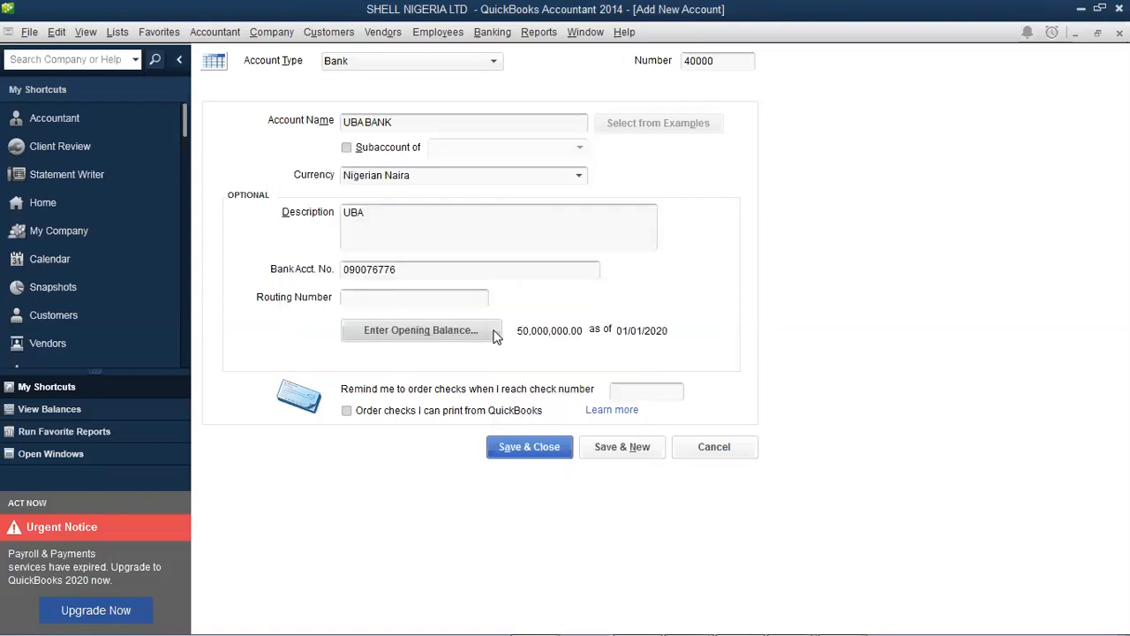
pyautogui.click(557, 453)
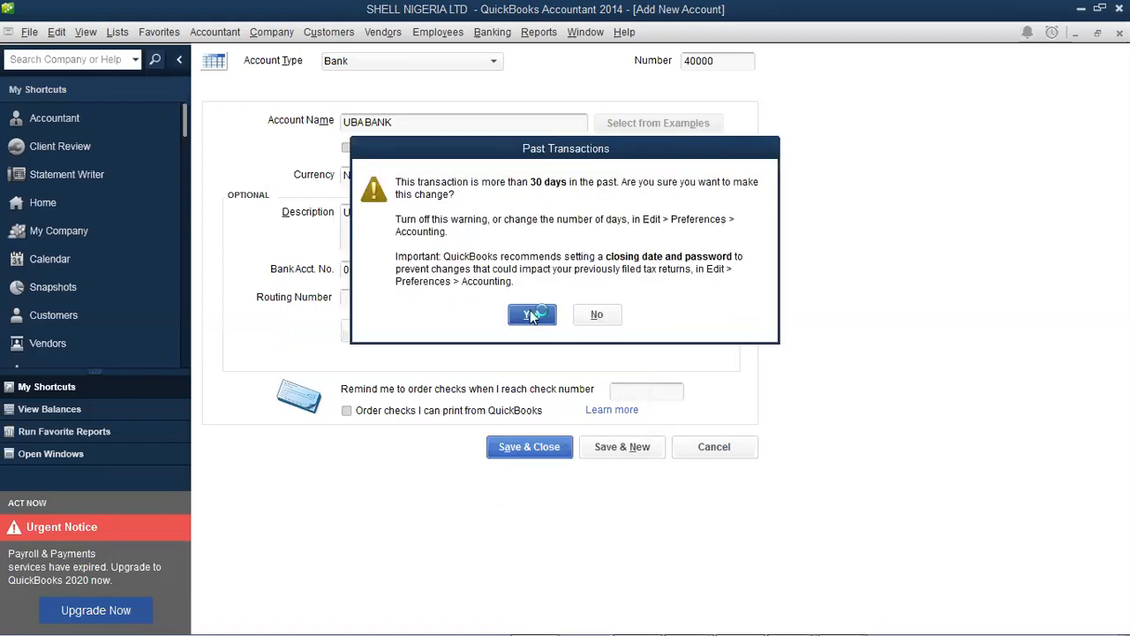
pyautogui.click(530, 314)
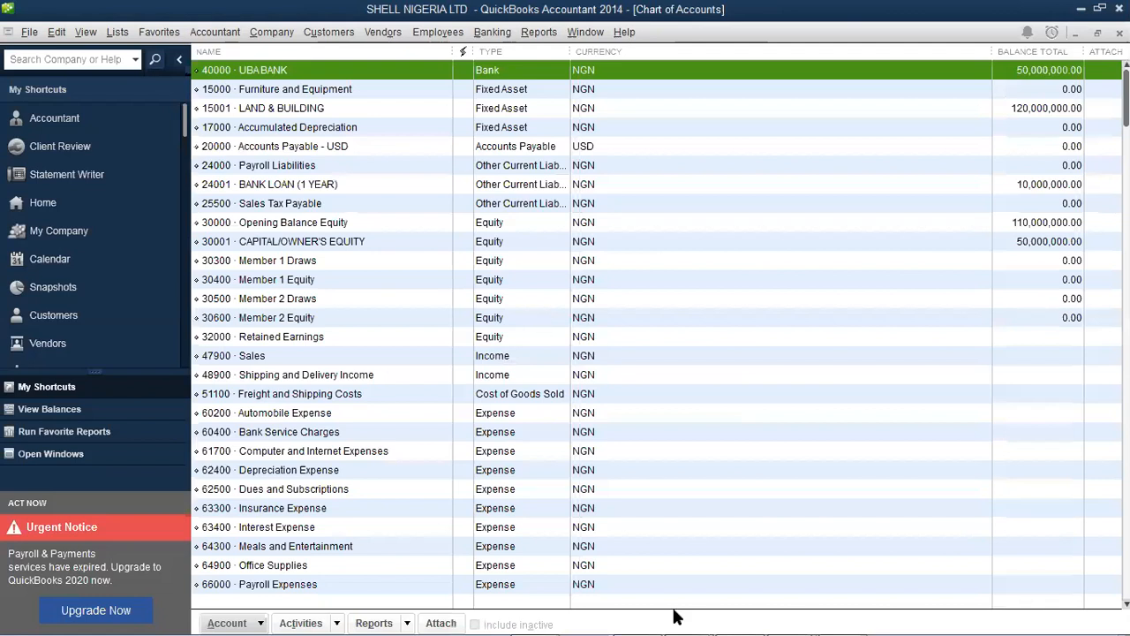
pyautogui.moveTo(742, 619)
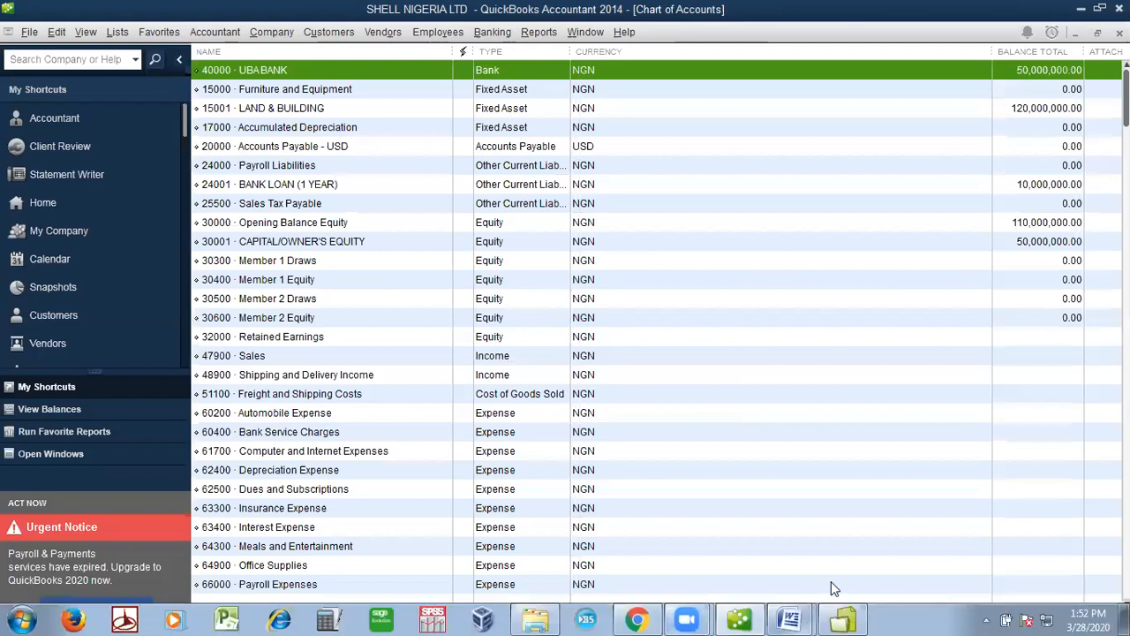
pyautogui.click(711, 581)
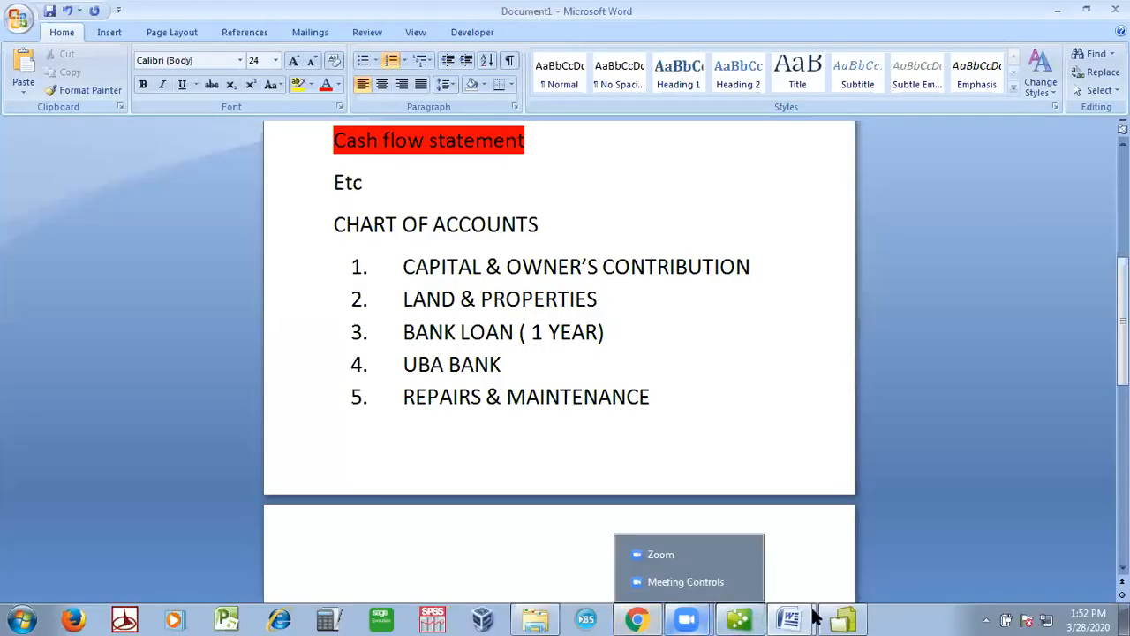
pyautogui.click(753, 614)
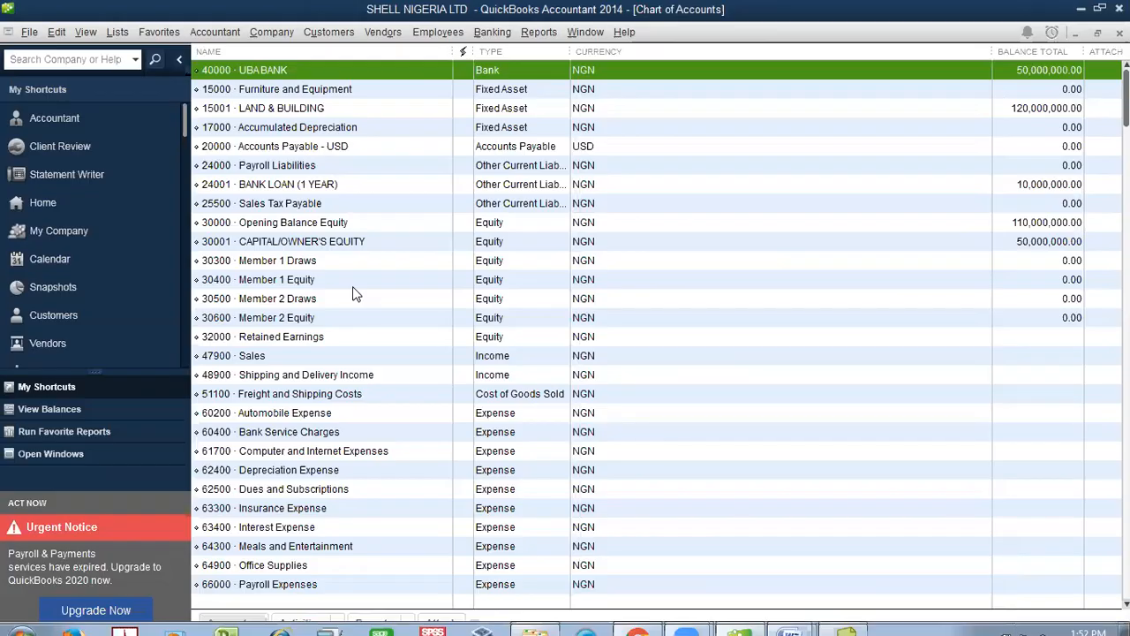
# Start a new account of type Expense
pyautogui.click(258, 621)
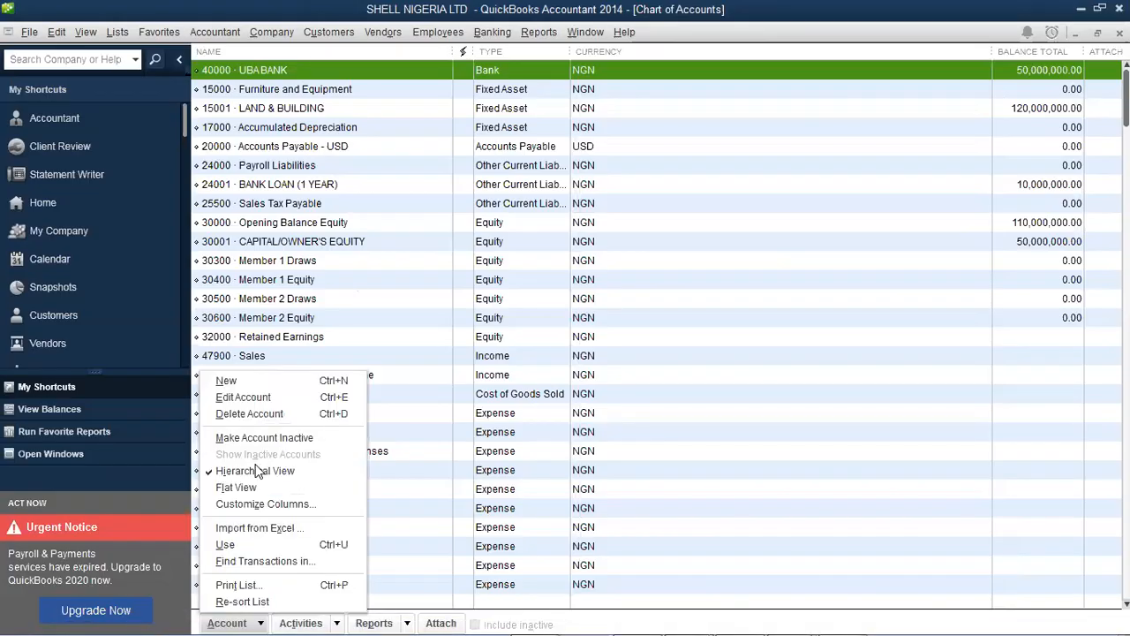
pyautogui.click(266, 380)
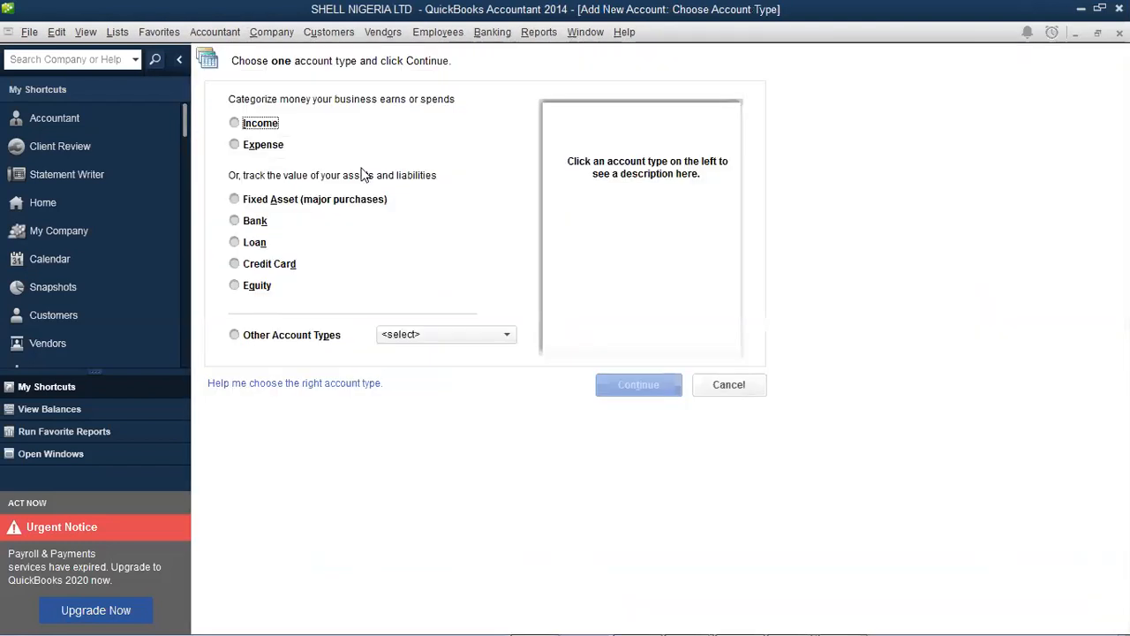
pyautogui.click(509, 341)
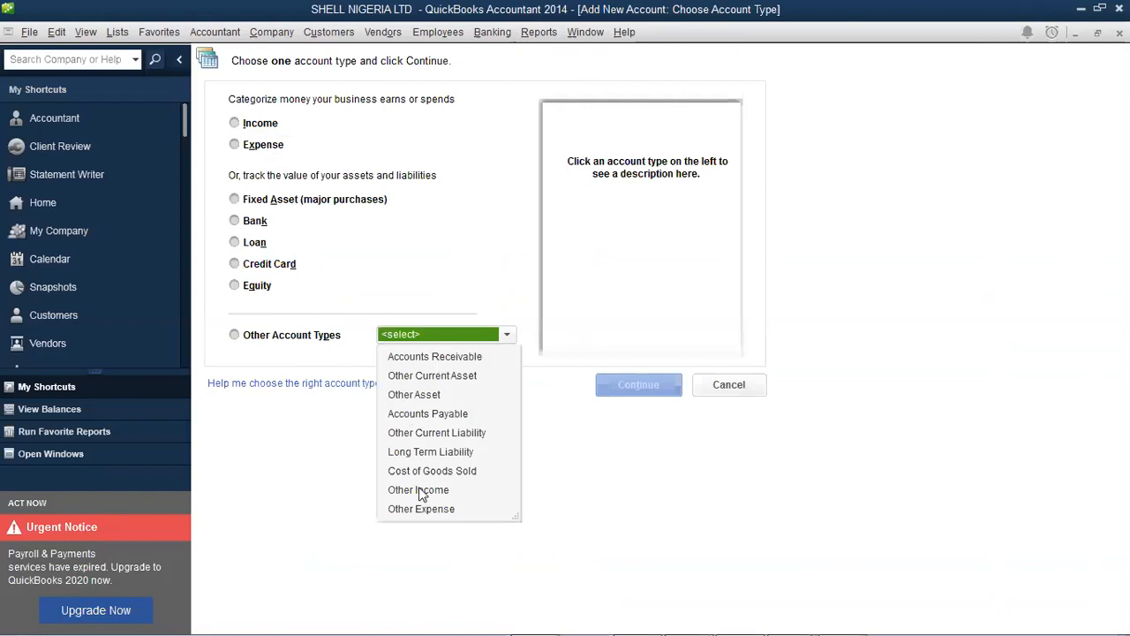
pyautogui.click(273, 148)
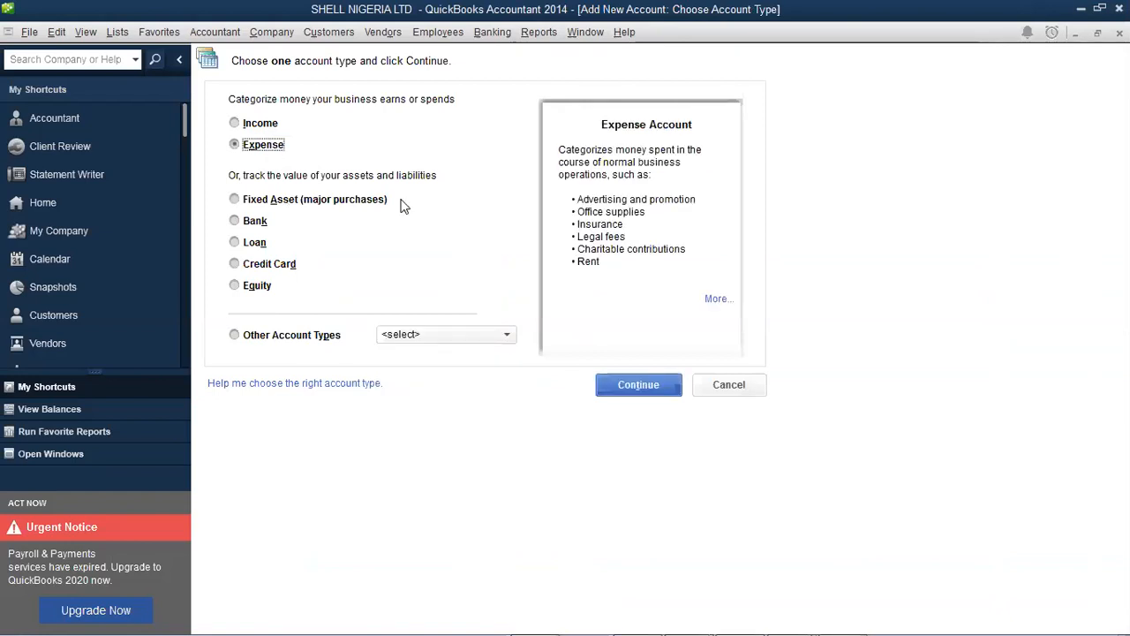
pyautogui.click(676, 387)
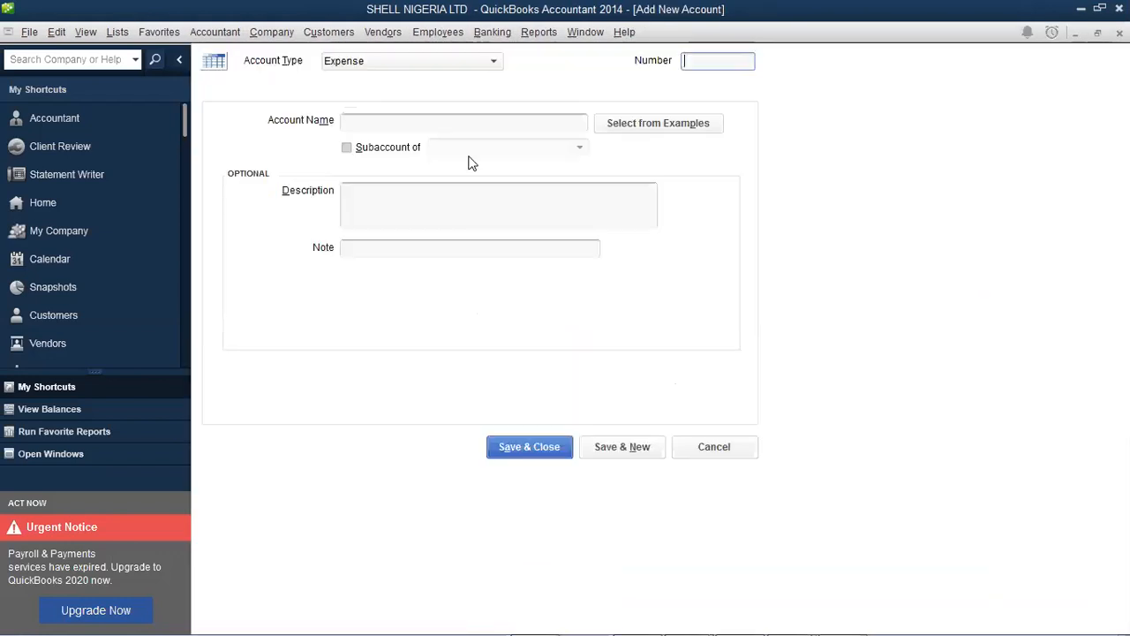
# Name the expense account REPAIR & MAINTENANCE, no parent chosen, with number 60201
pyautogui.write('REA')
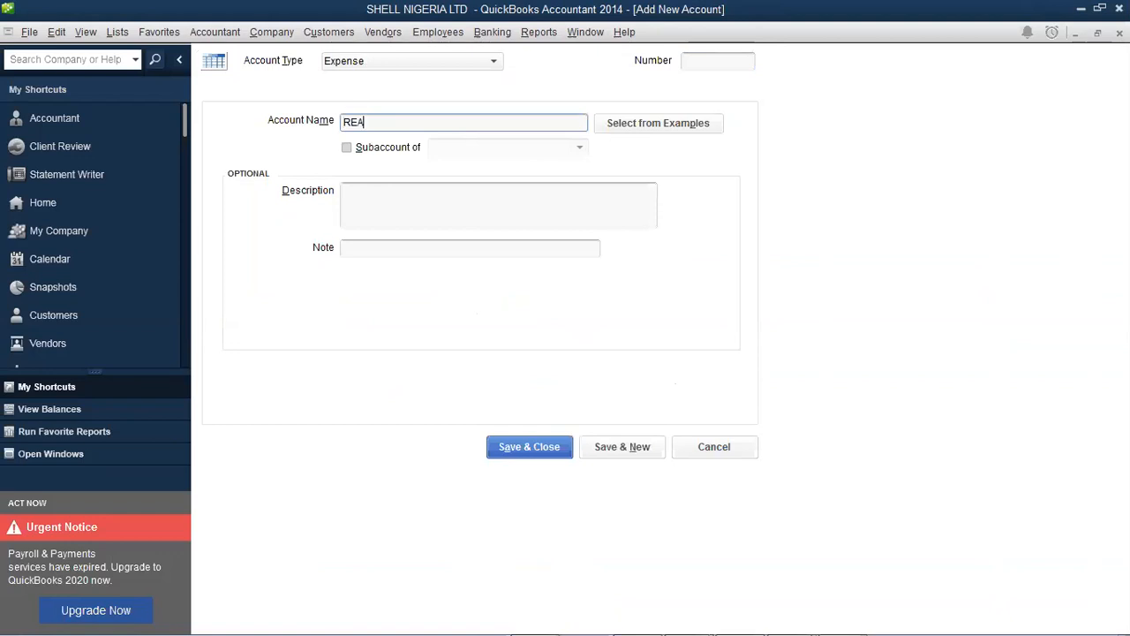
pyautogui.press('BackSpace')
pyautogui.write('PAIR & MAINTENANC')
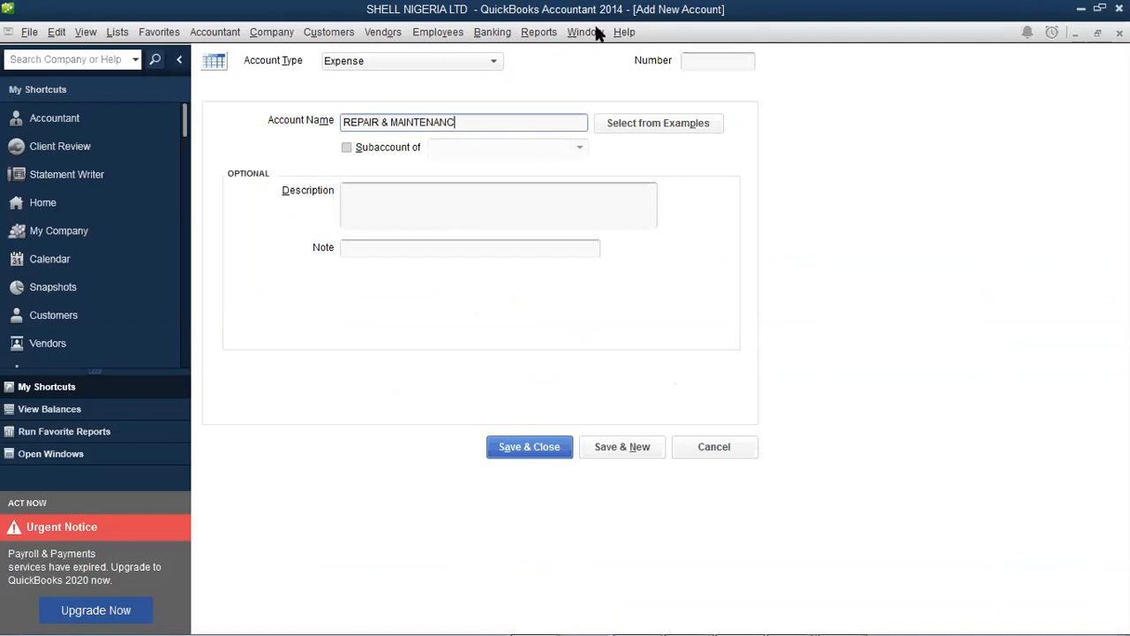
pyautogui.write('E')
pyautogui.click(406, 149)
pyautogui.click(579, 152)
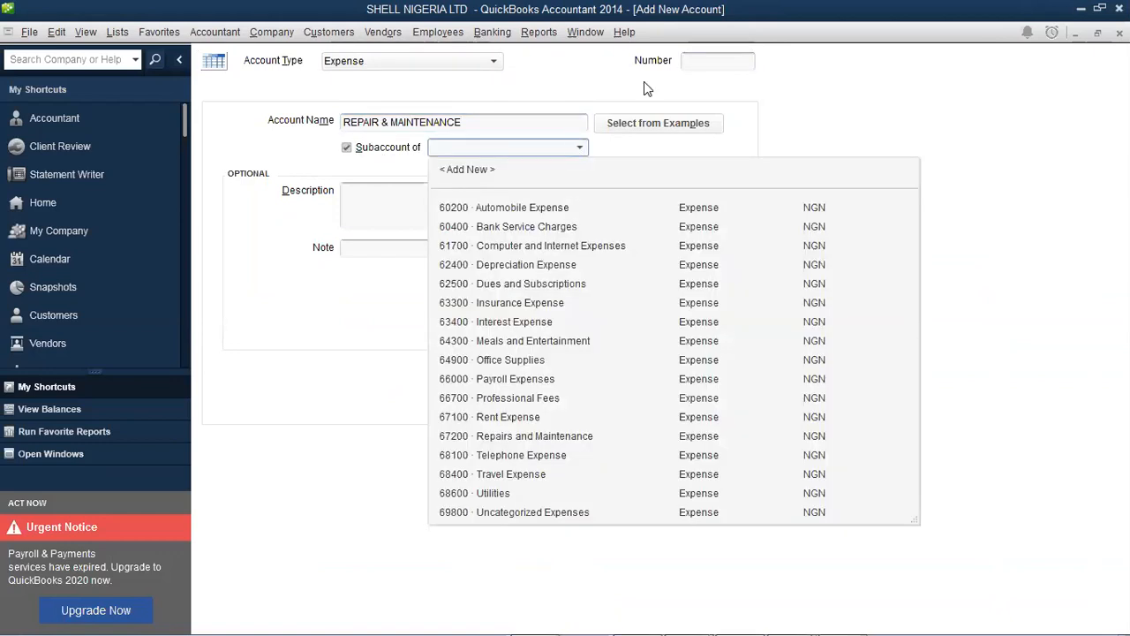
pyautogui.click(692, 60)
pyautogui.click(691, 60)
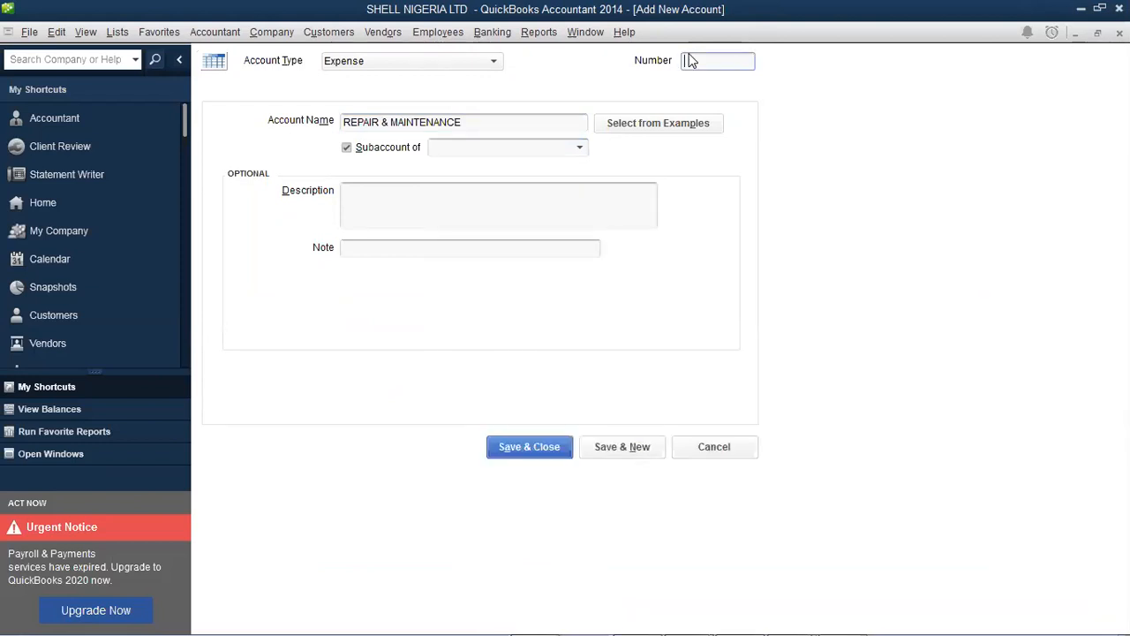
pyautogui.write('60201')
# Copy the name into the description and save the account
pyautogui.click(487, 129)
pyautogui.hotkey('ctrl', 'a')
pyautogui.hotkey('ctrl', 'c')
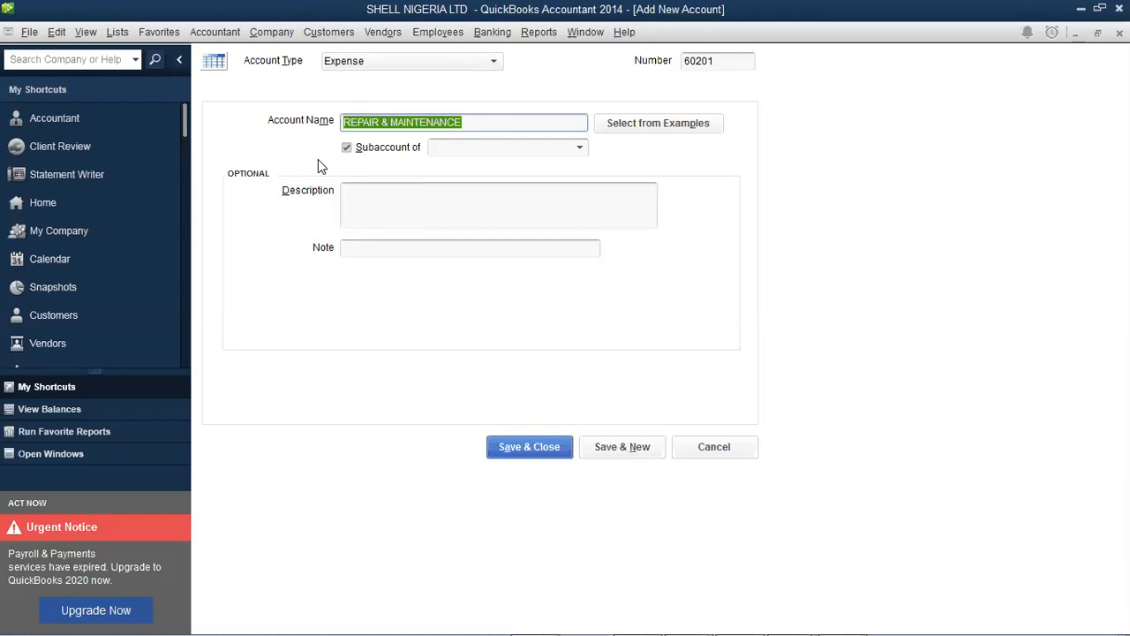
pyautogui.click(403, 204)
pyautogui.hotkey('ctrl', 'v')
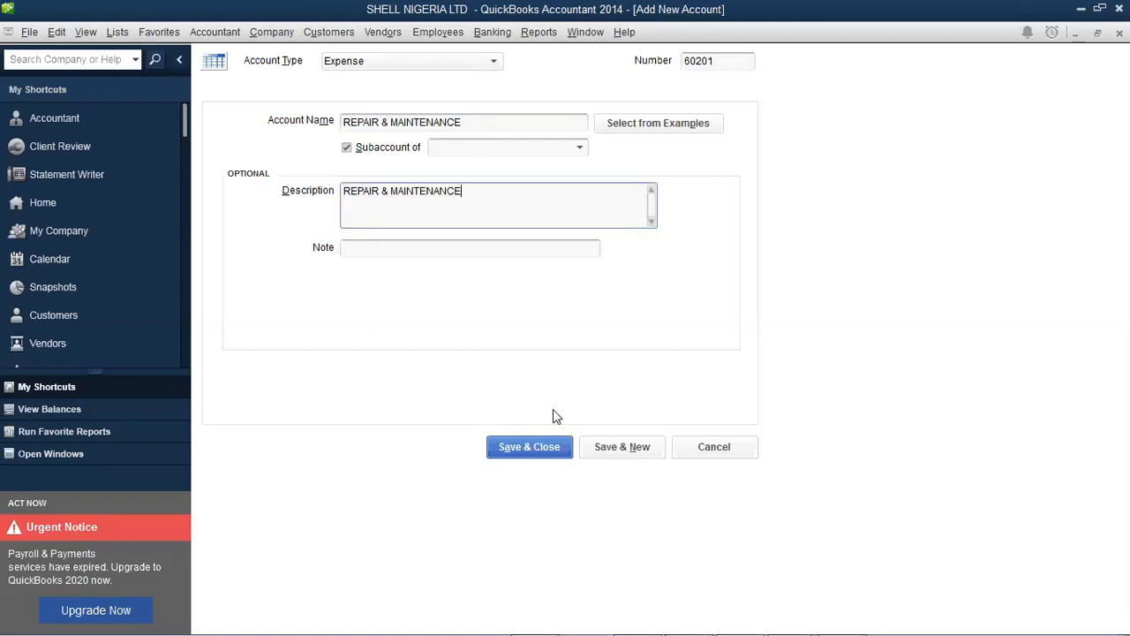
pyautogui.click(554, 450)
# Open a QuickReport on 60201 REPAIR & MAINTENANCE, then dismiss its settings dialog
pyautogui.click(553, 445)
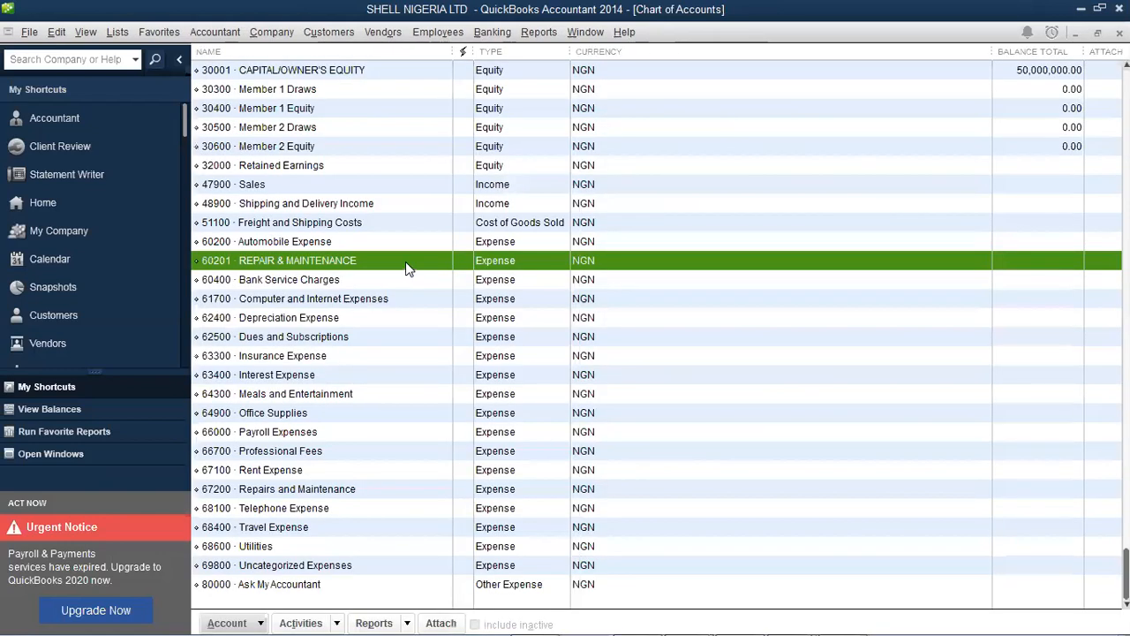
pyautogui.doubleClick(405, 262)
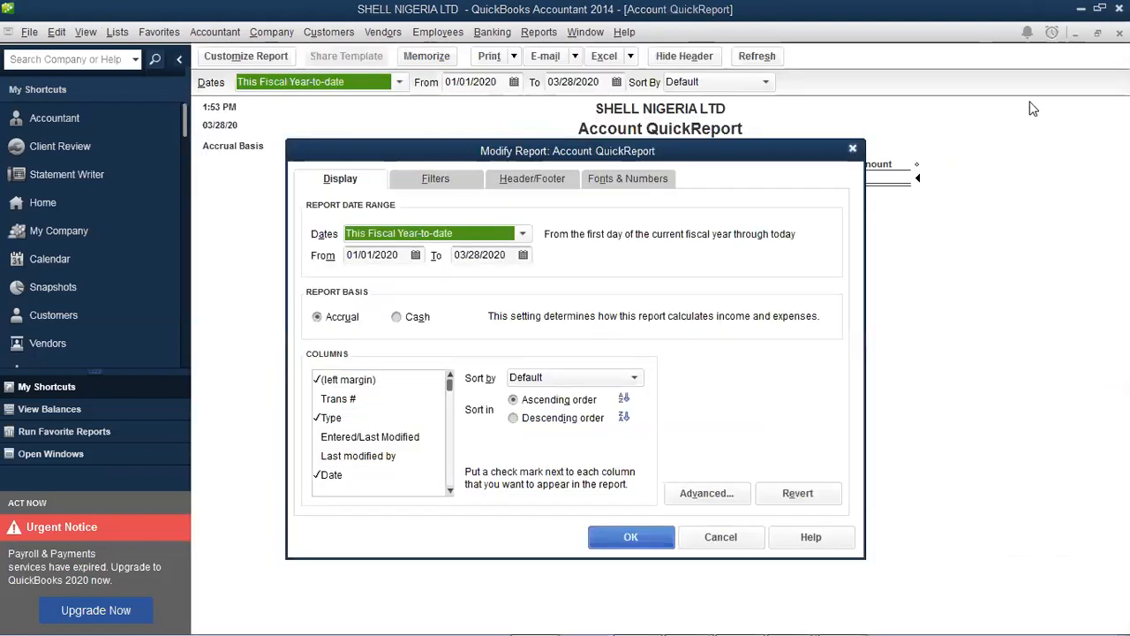
pyautogui.press('Escape')
pyautogui.press('Escape')
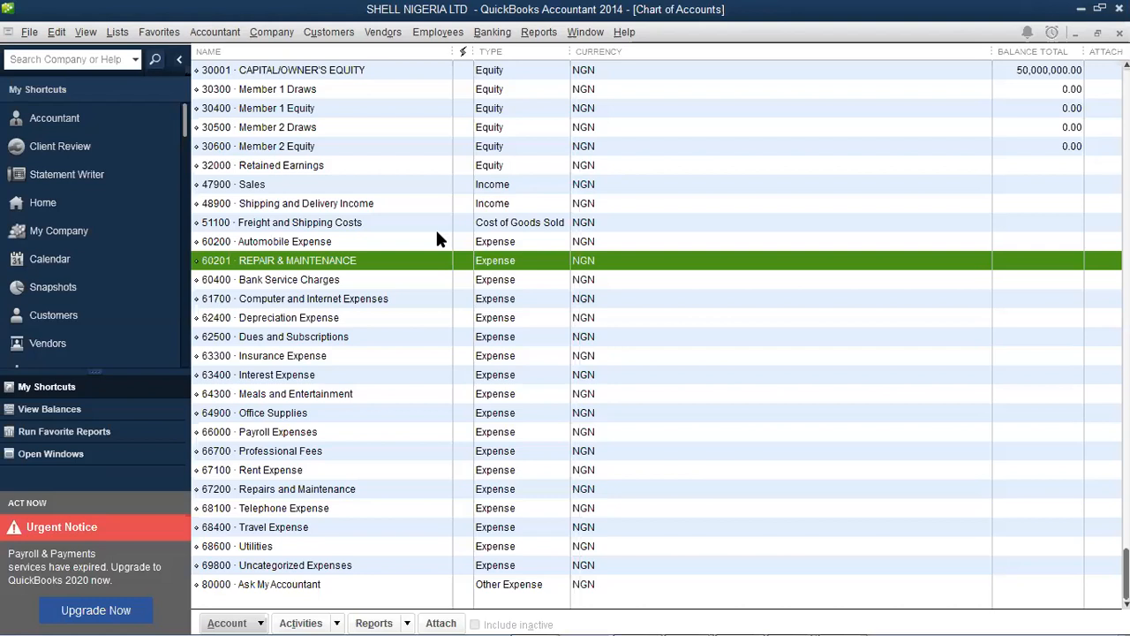
# Open the Balance Sheet Standard report from Reports > Company & Financial
pyautogui.click(539, 32)
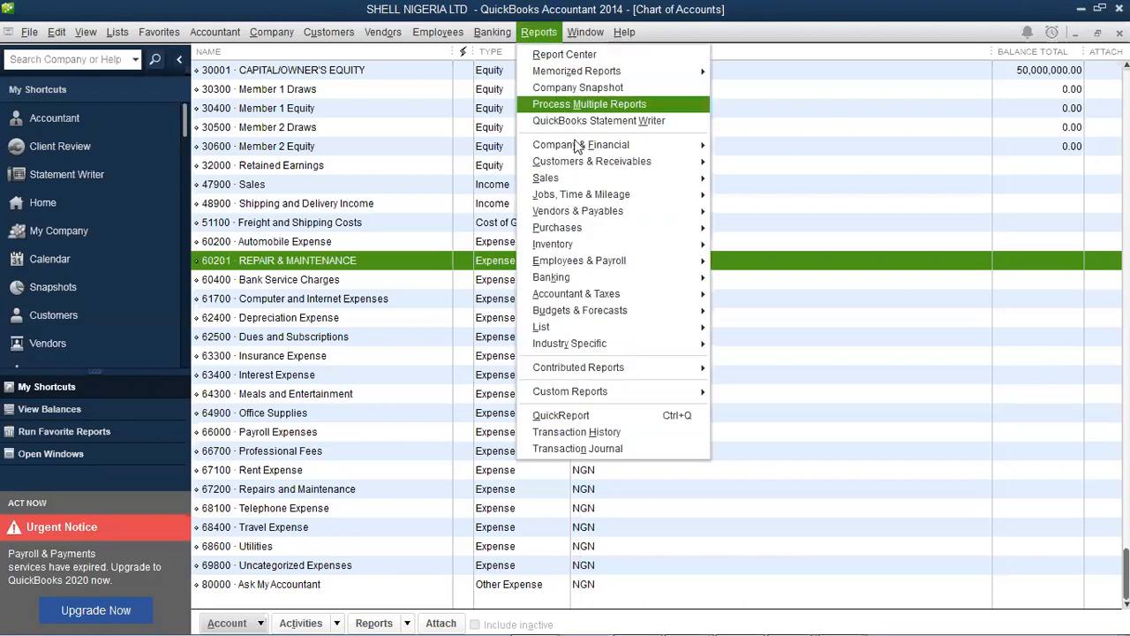
pyautogui.moveTo(579, 146)
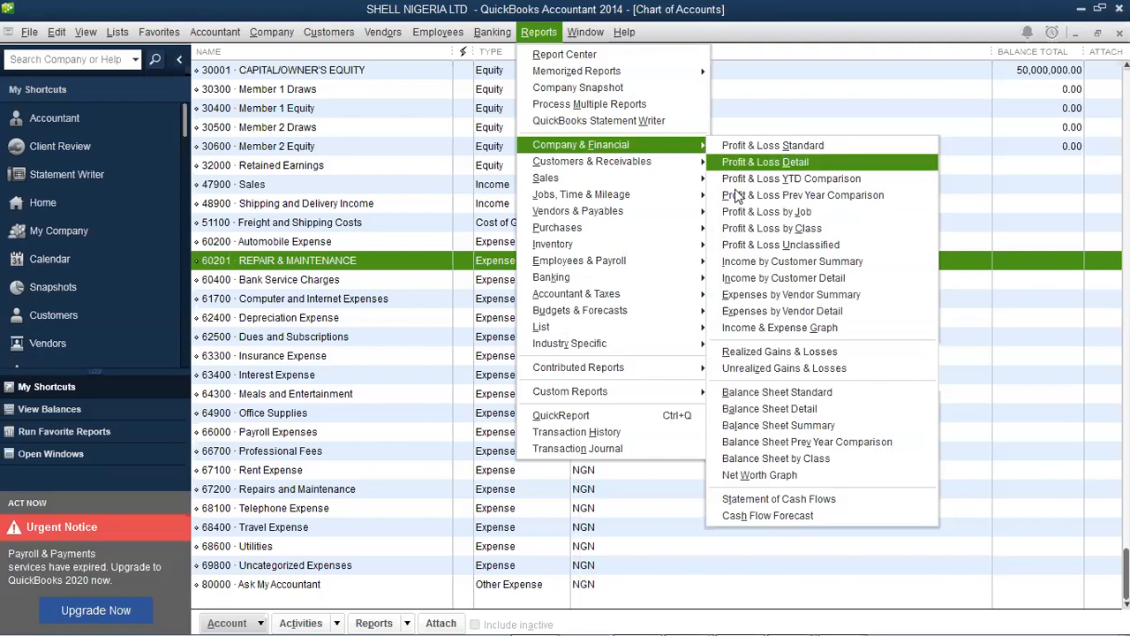
pyautogui.click(789, 394)
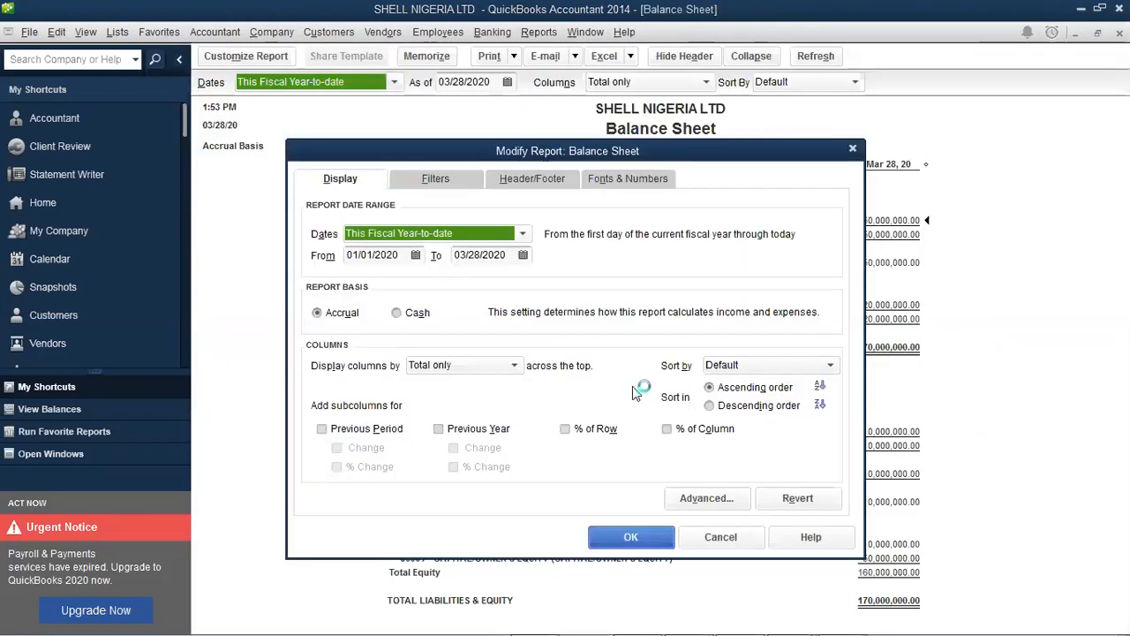
# Accept the report settings, then drill into the Opening Balance Equity row of 160,000,000.00
pyautogui.click(634, 534)
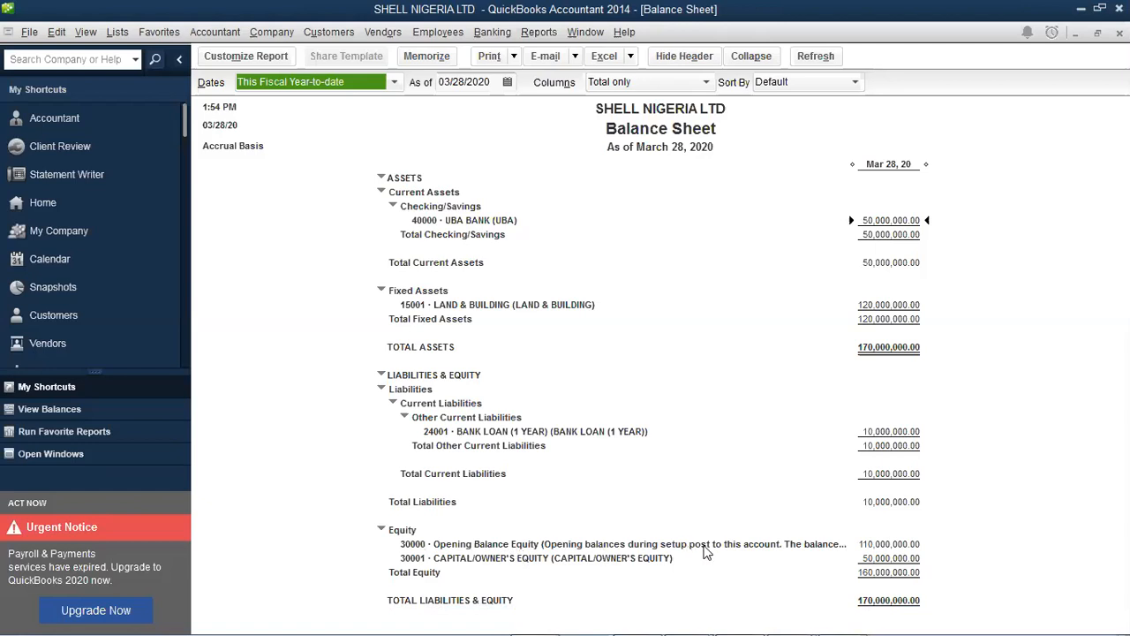
pyautogui.doubleClick(780, 546)
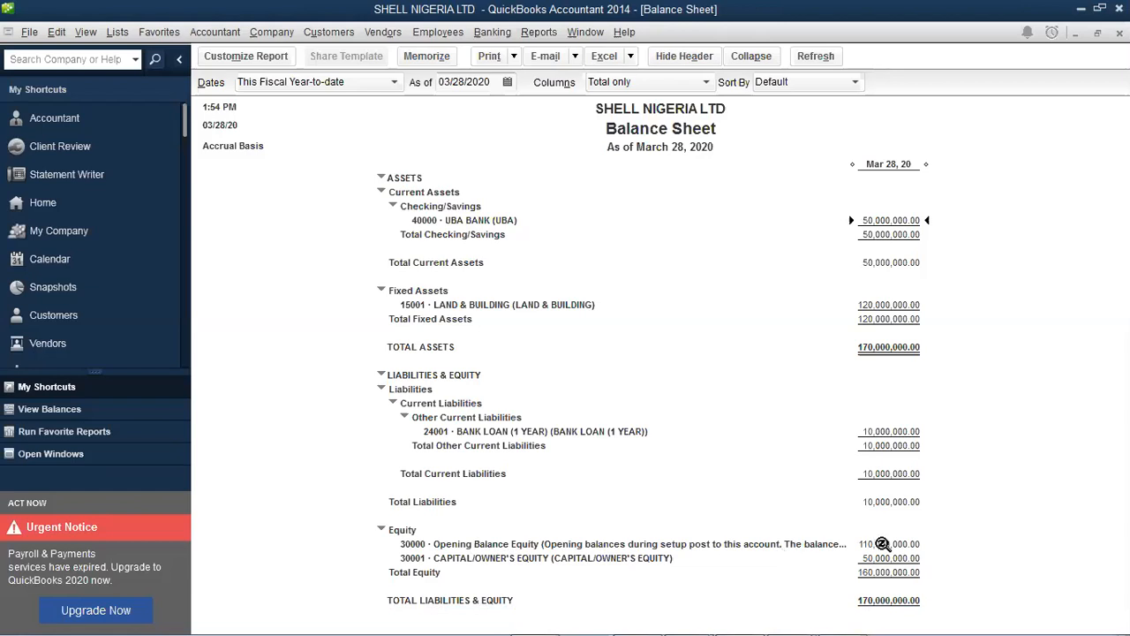
pyautogui.click(882, 542)
pyautogui.doubleClick(881, 545)
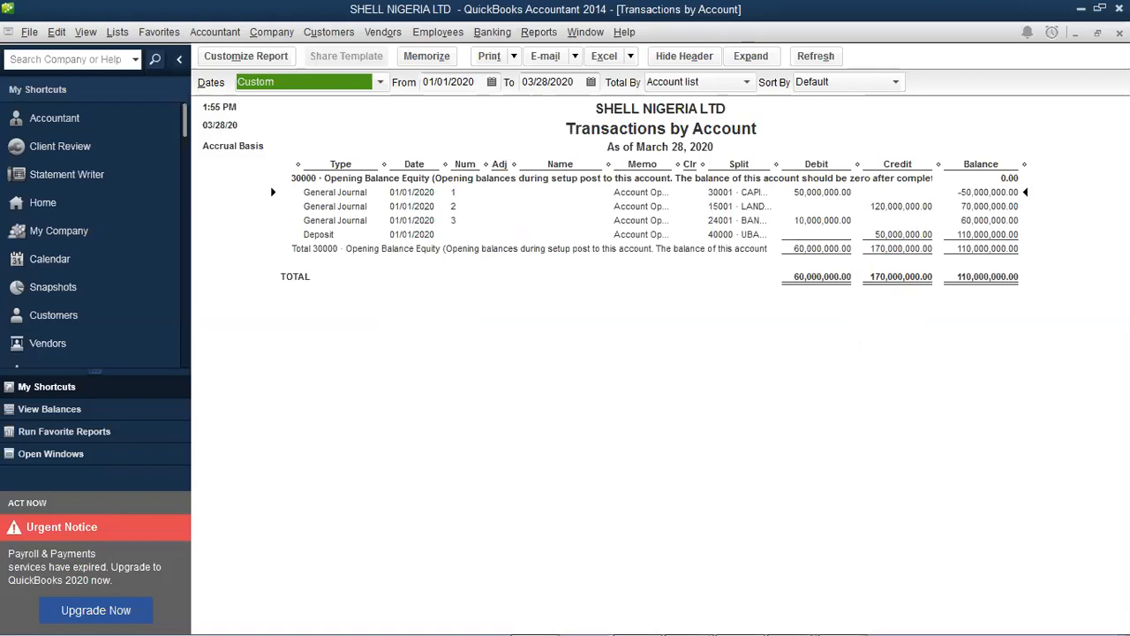
pyautogui.press('Escape')
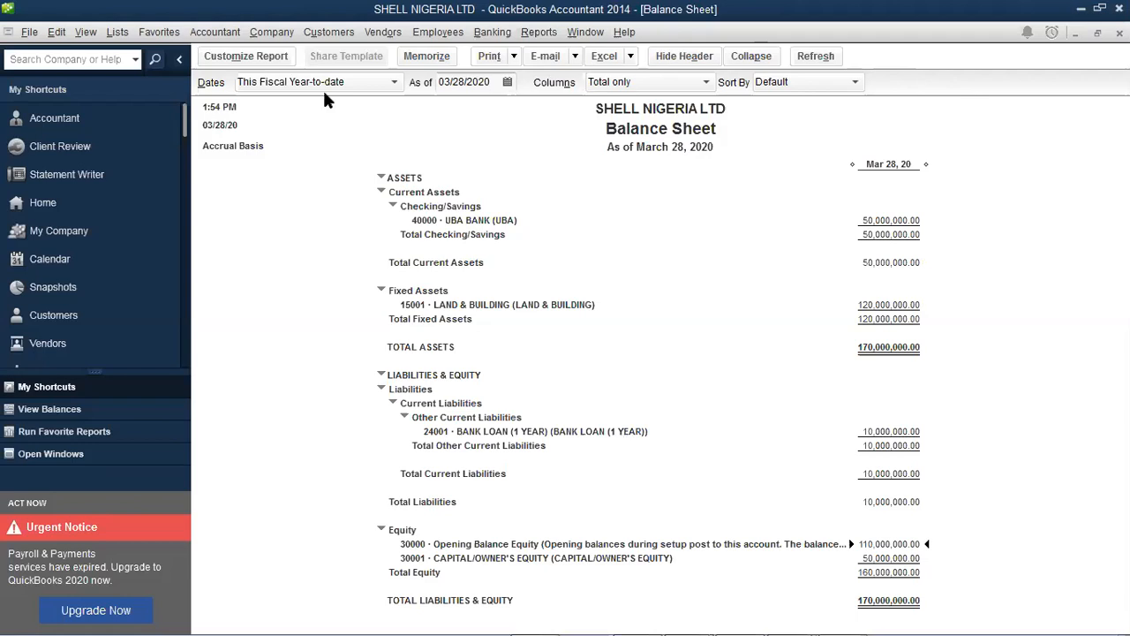
# Look through the Customers and Vendors menus, then switch to the Word Document1 notes
pyautogui.click(341, 34)
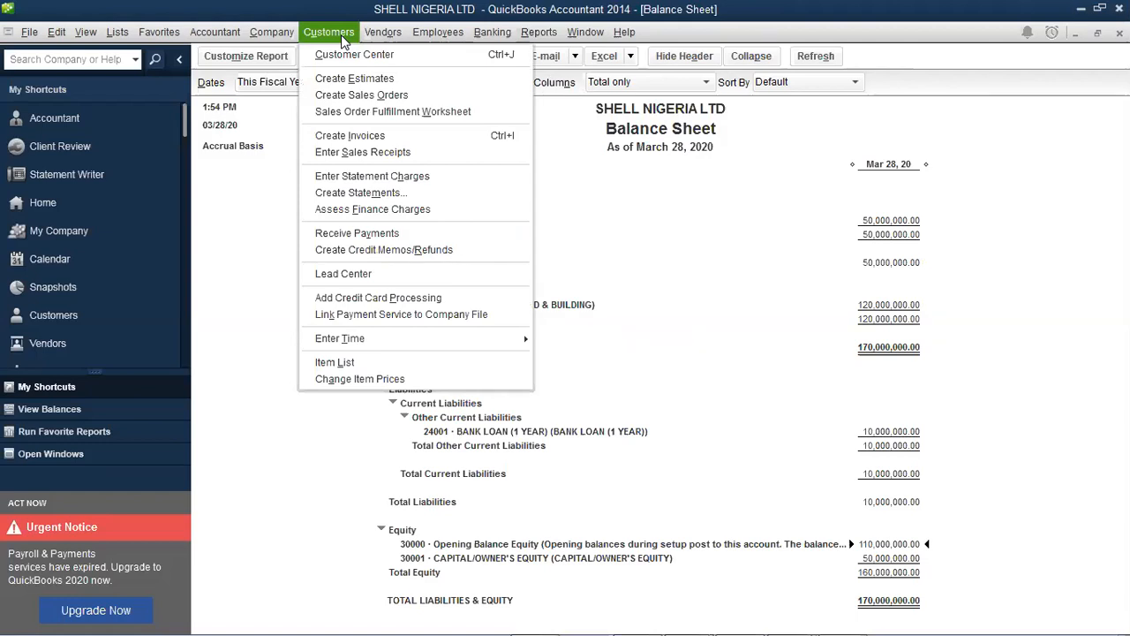
pyautogui.press('Right')
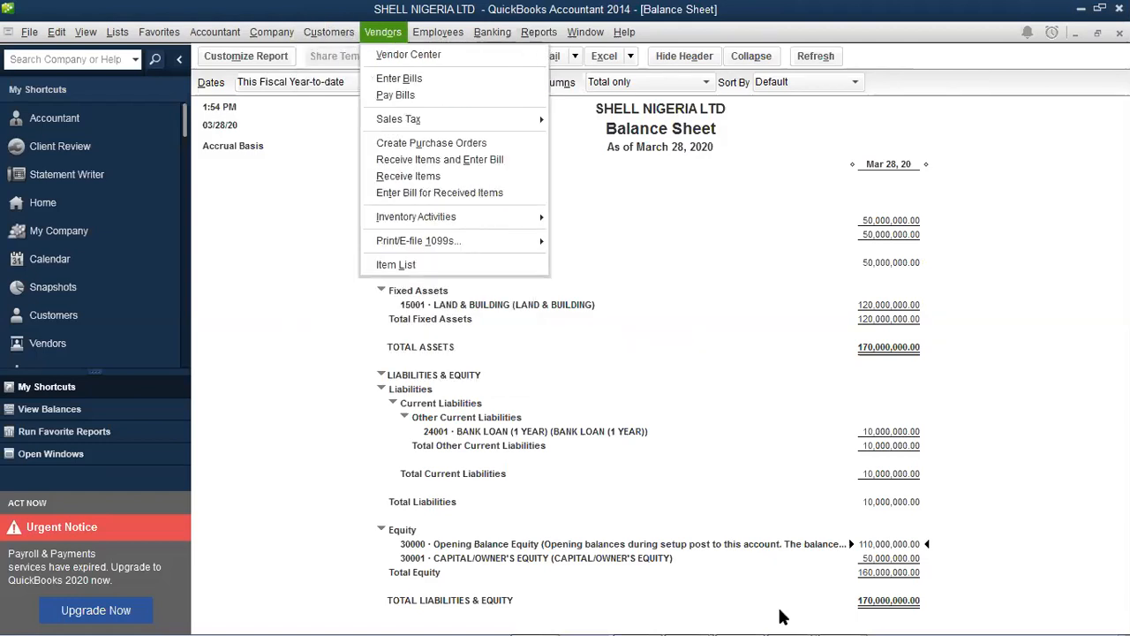
pyautogui.rightClick(787, 608)
pyautogui.click(792, 611)
# Type the heading 'CUSTOMERS:' on the Word note's second page
pyautogui.click(764, 581)
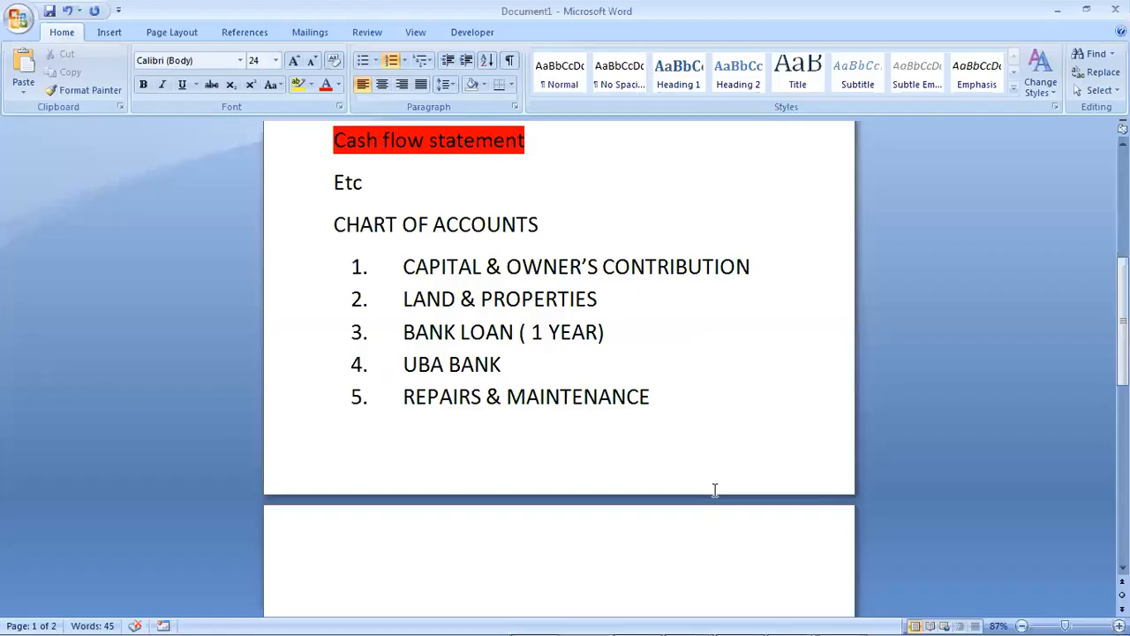
pyautogui.click(400, 543)
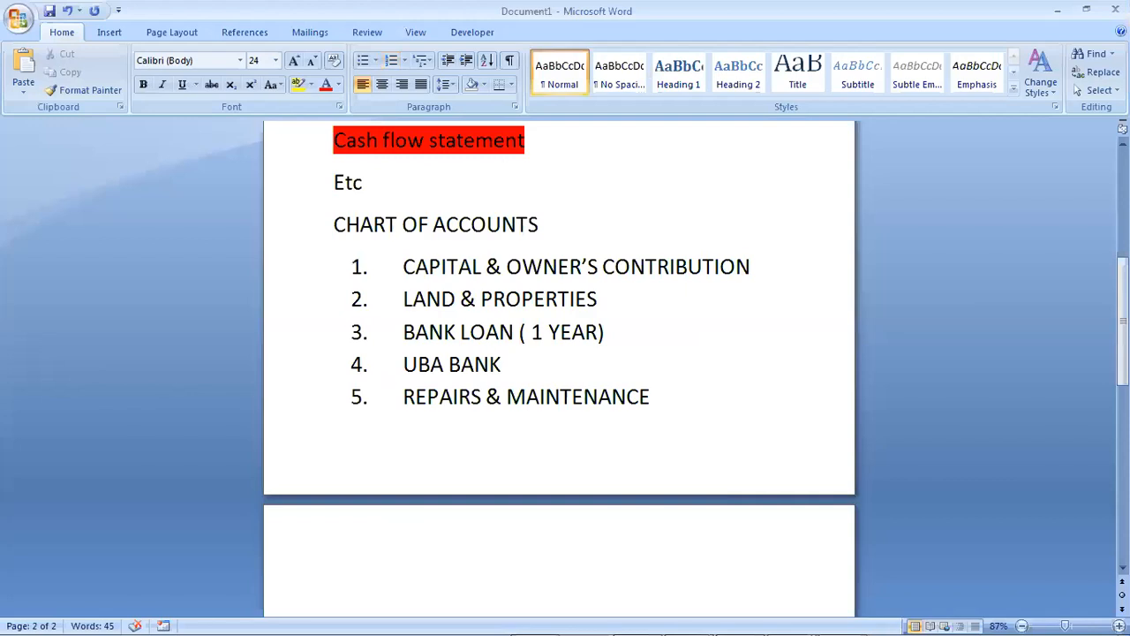
pyautogui.write('CUST')
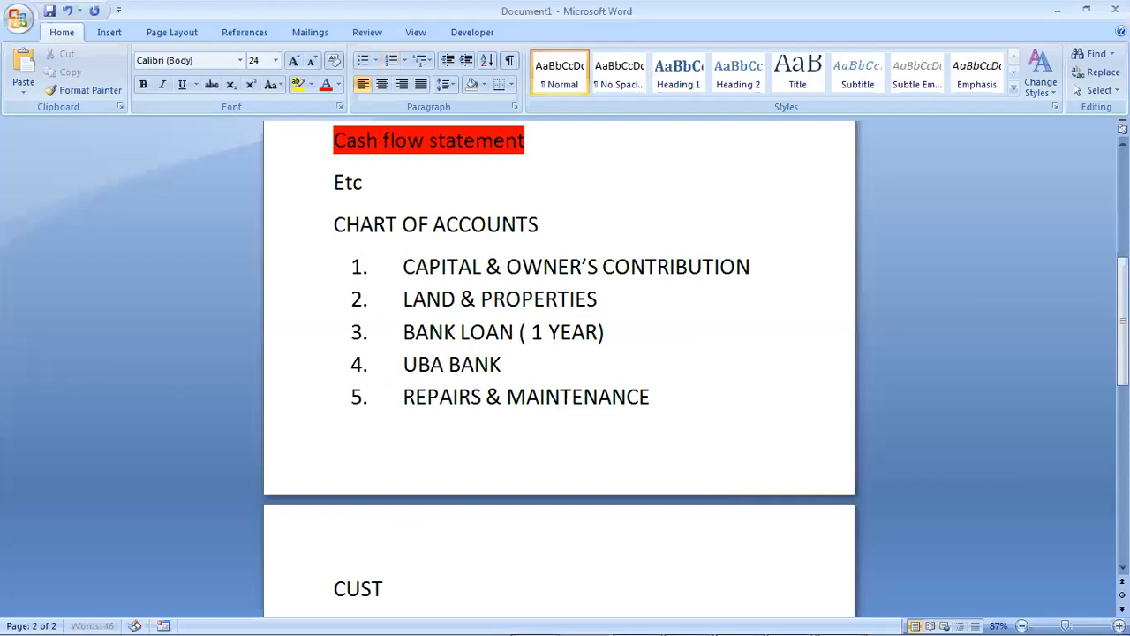
pyautogui.write('OMERS')
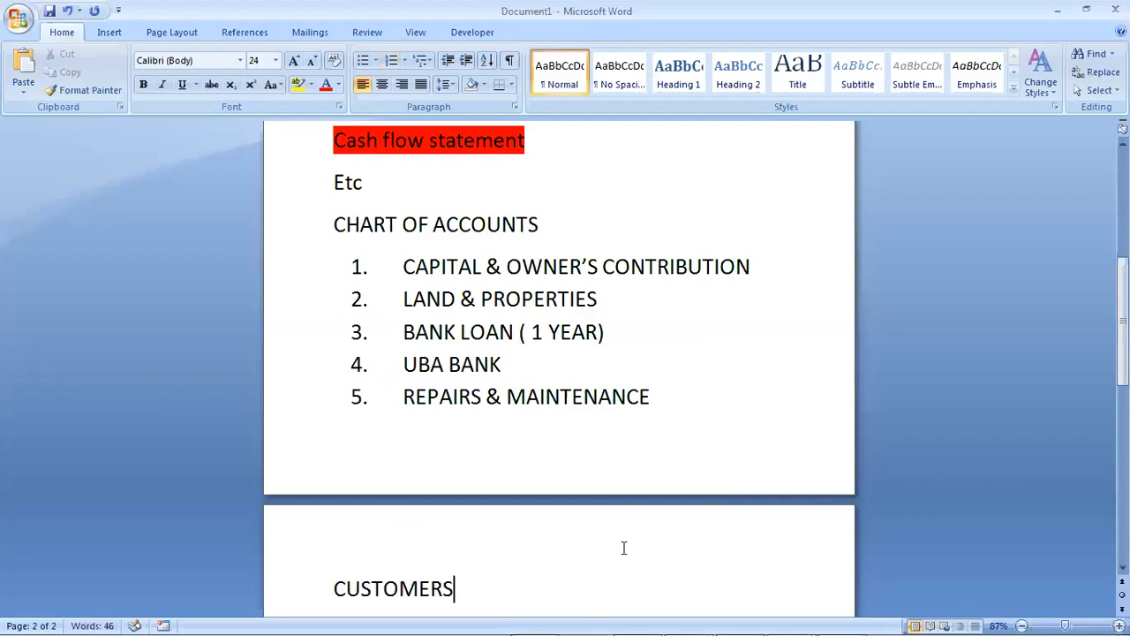
pyautogui.moveTo(676, 617)
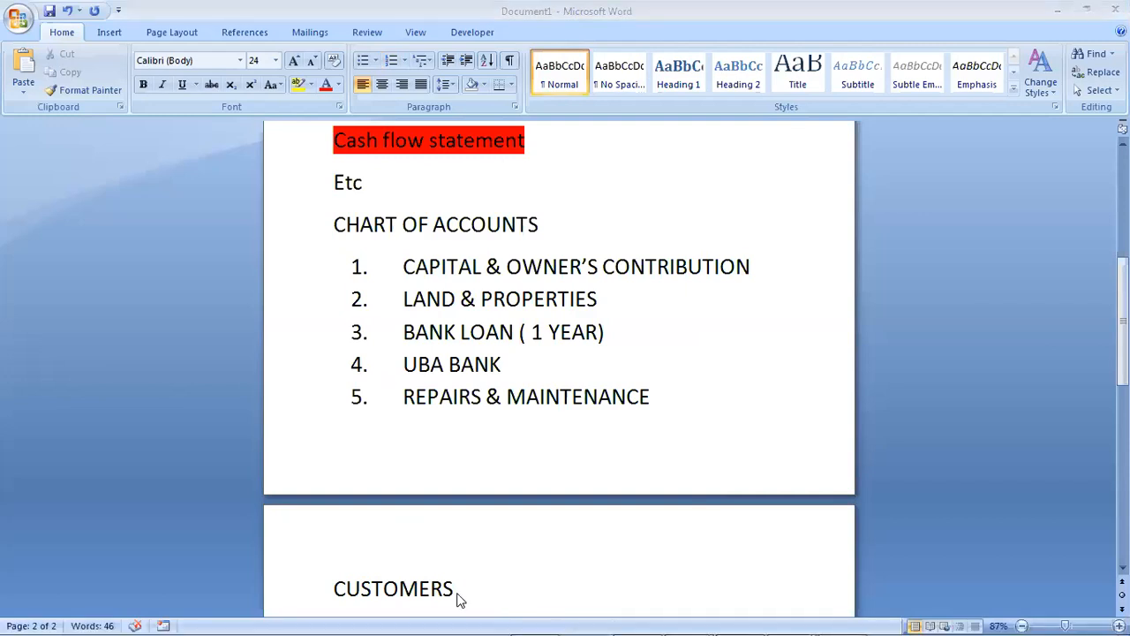
pyautogui.write(':')
pyautogui.scroll(-3, 559, 371)
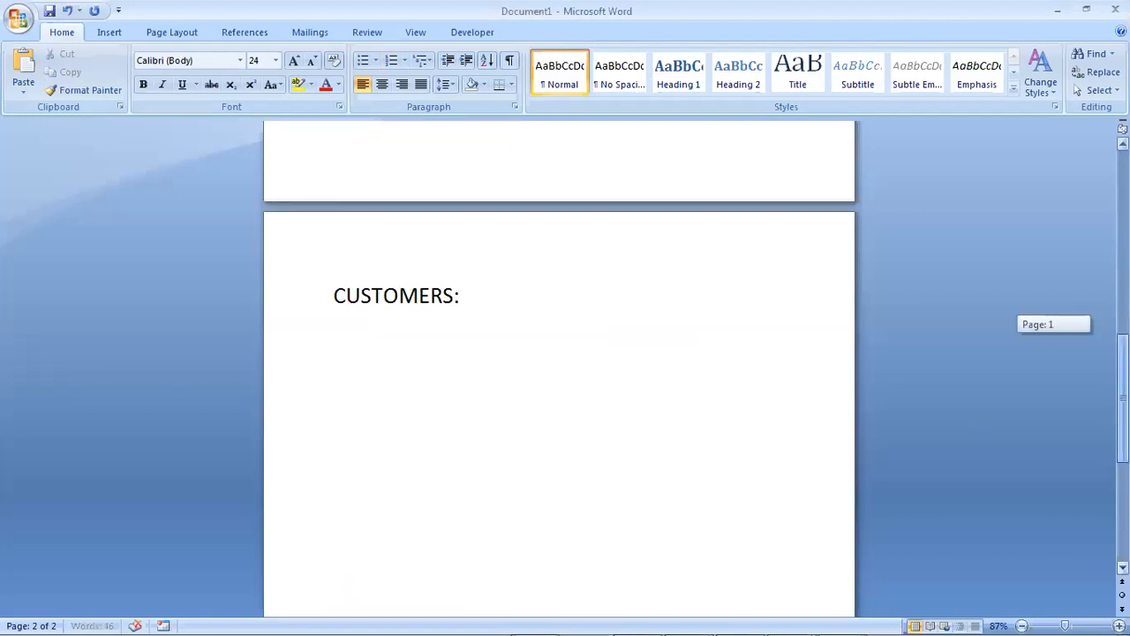
# Highlight the CUSTOMERS: heading in red and start an empty line beneath it
pyautogui.hotkey('ctrl', 'a')
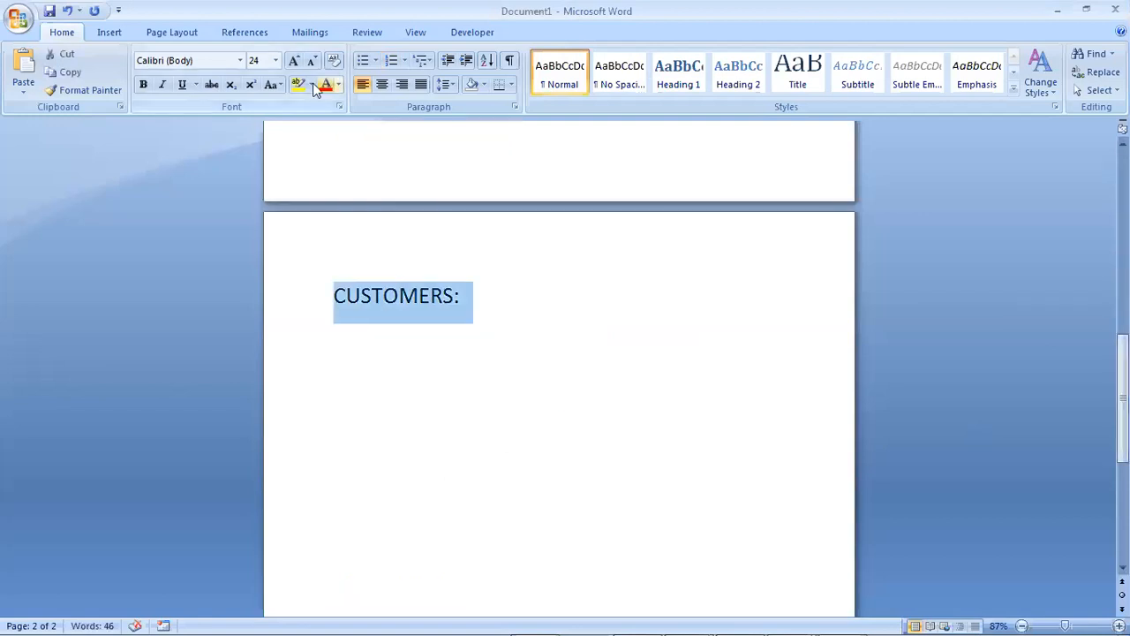
pyautogui.click(311, 84)
pyautogui.click(311, 135)
pyautogui.click(481, 304)
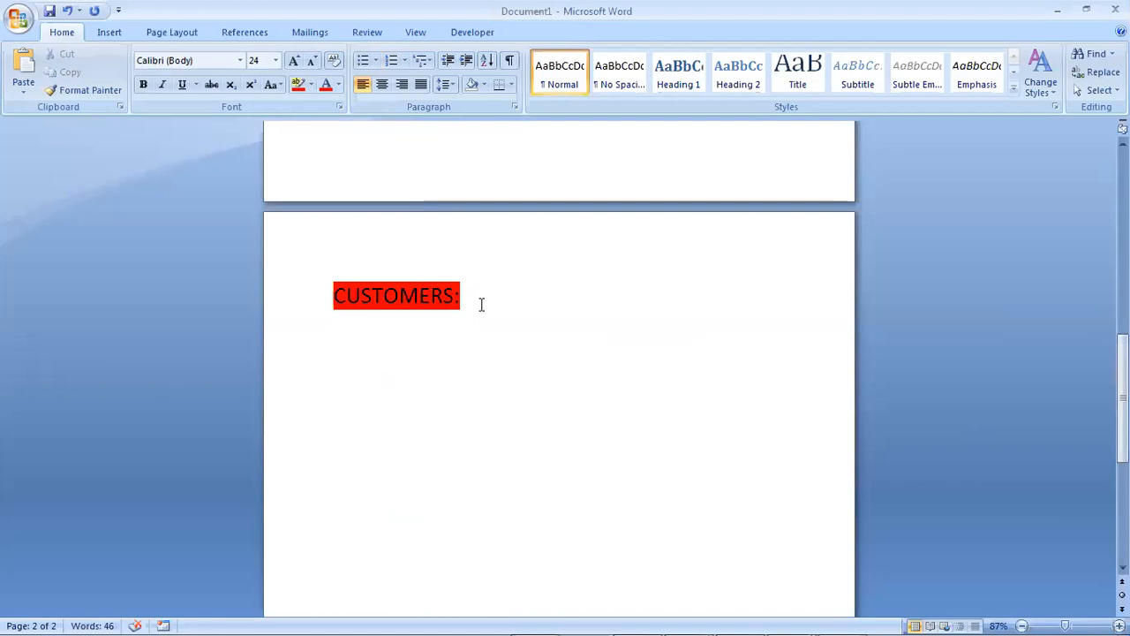
pyautogui.press('Return')
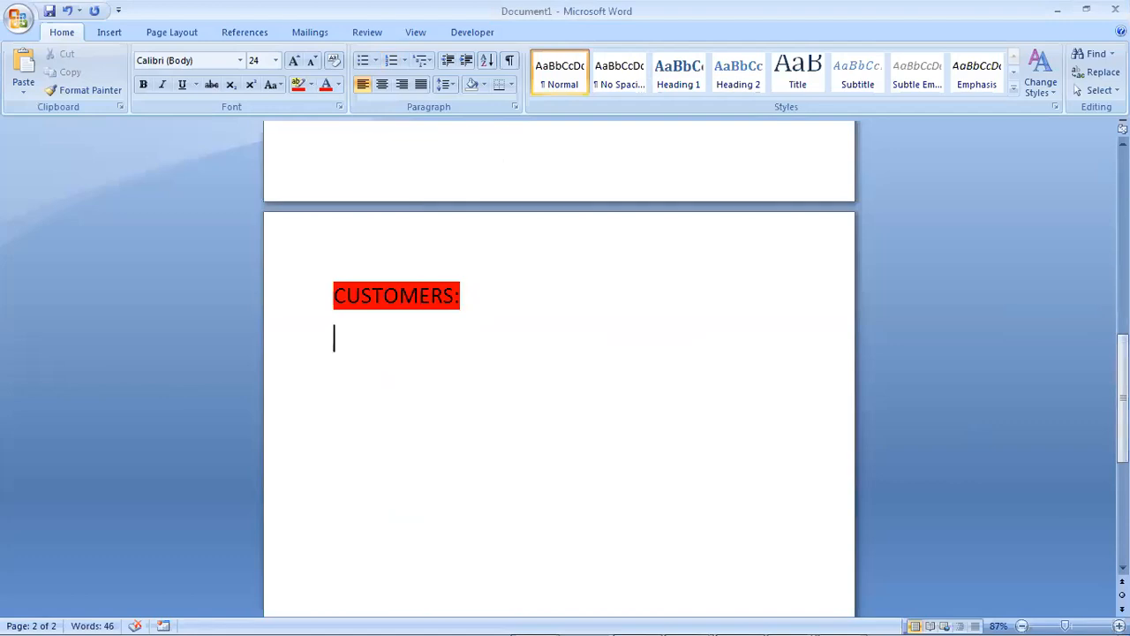
# Add the numbered entry '1) GOLDMINE LTD' with its street address on an unnumbered line
pyautogui.write('1) ')
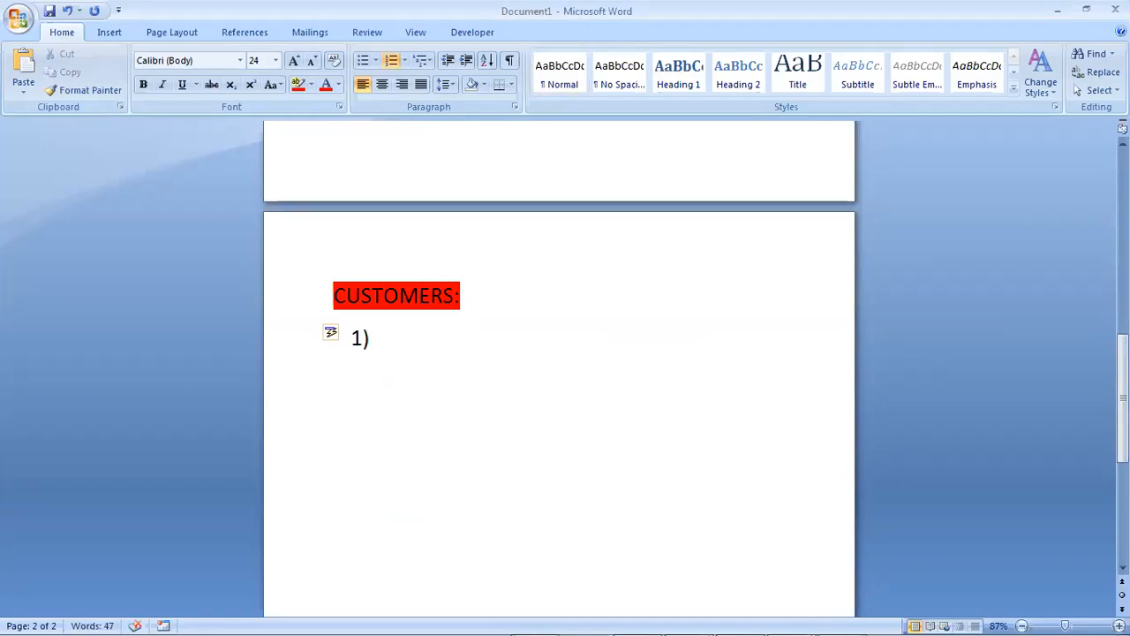
pyautogui.write('GOLDMINE')
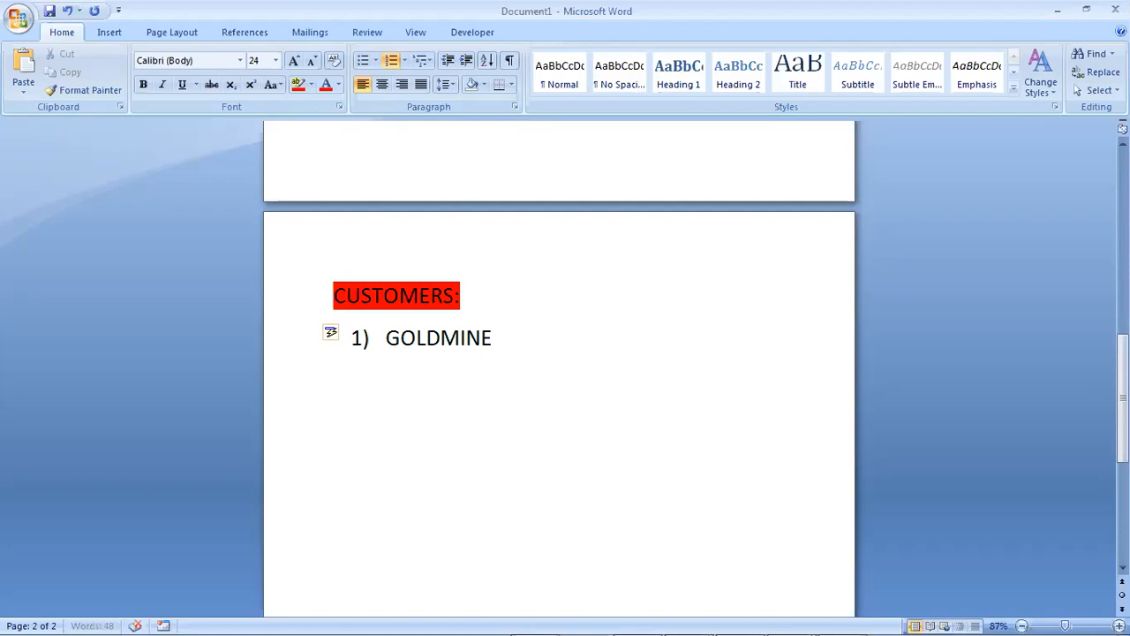
pyautogui.write(' LTD')
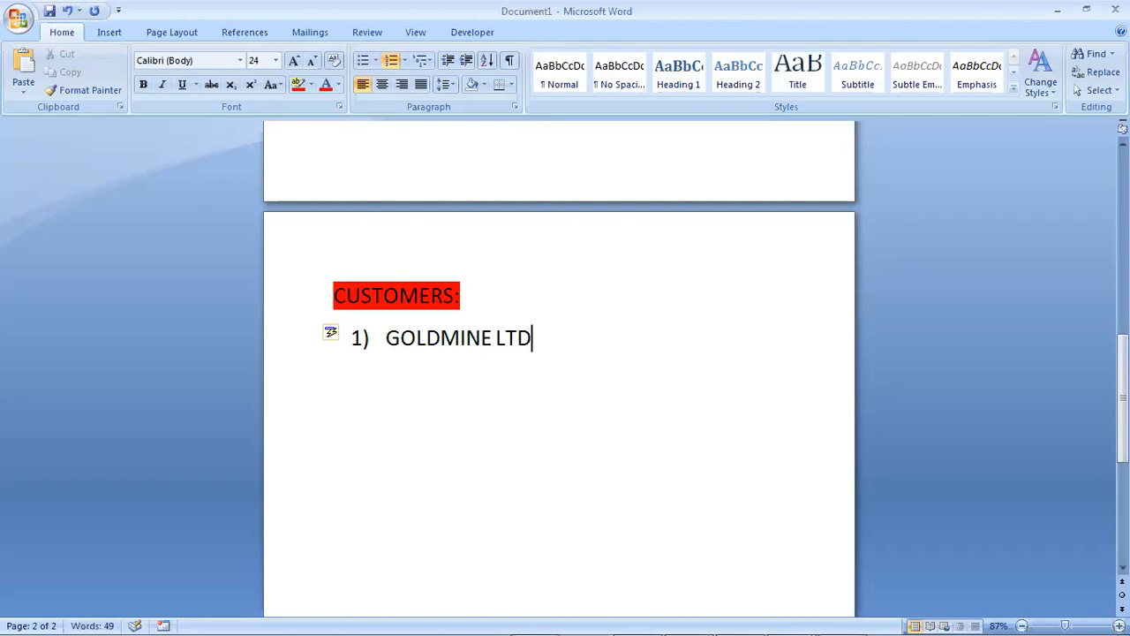
pyautogui.press('Return')
pyautogui.press('BackSpace')
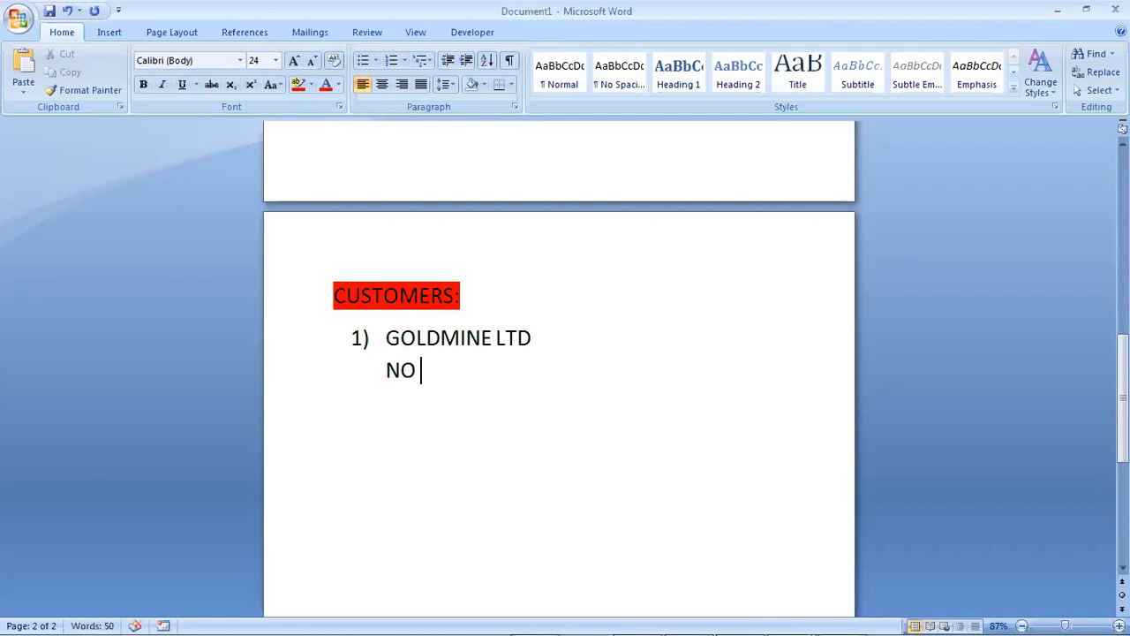
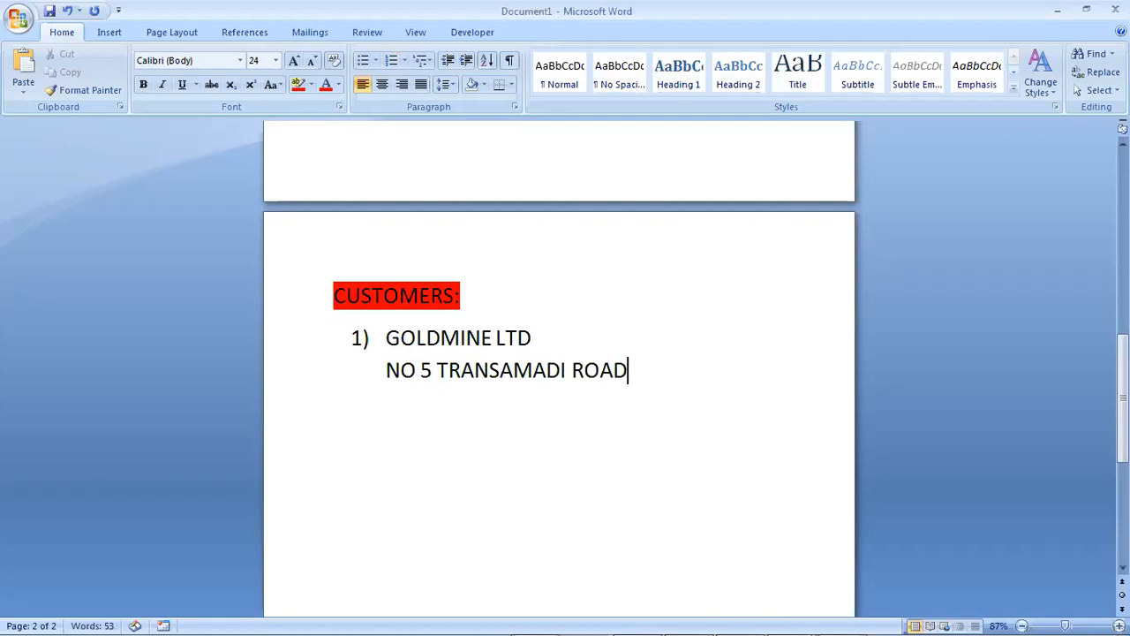
# Add the customer's phone number and 30NET 10,5% terms, then return to QuickBooks
pyautogui.hotkey('shift', 'Return')
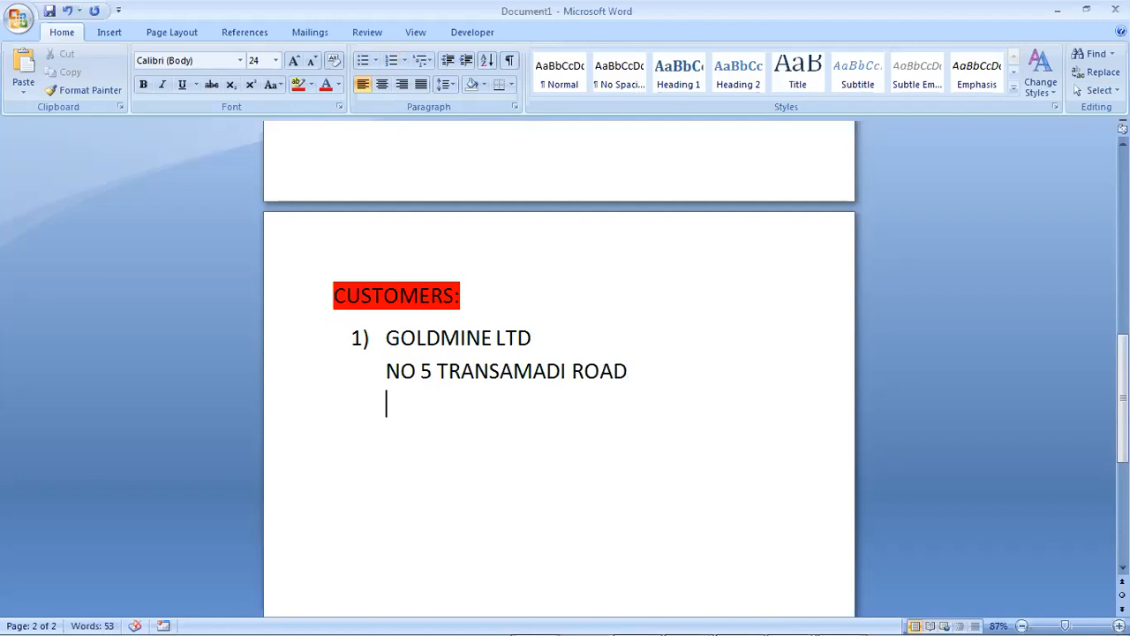
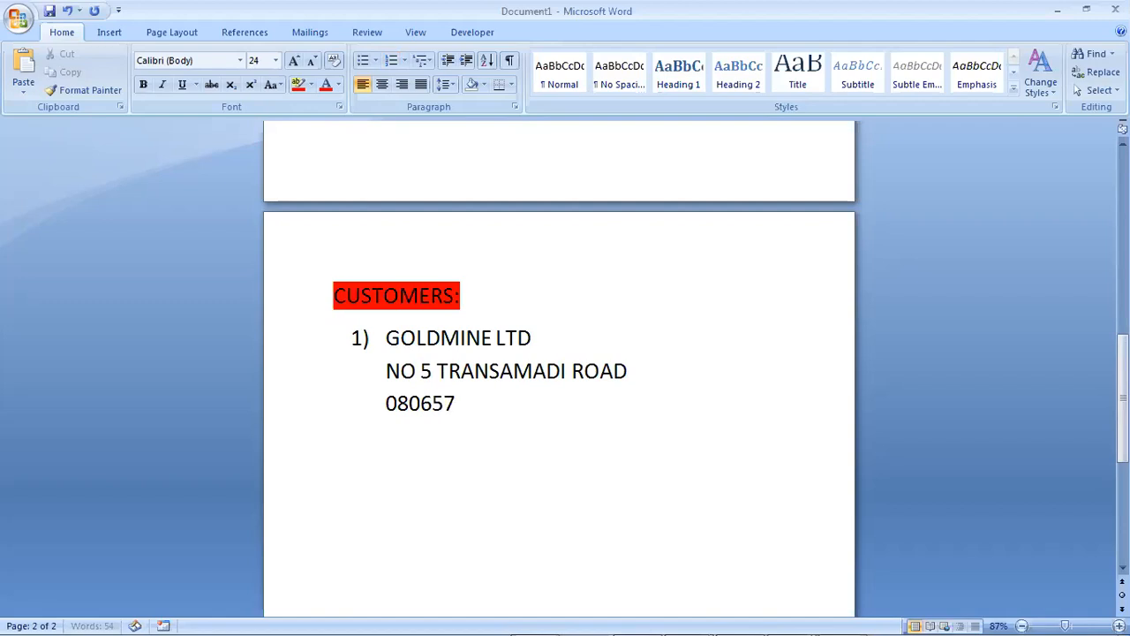
pyautogui.write('30N')
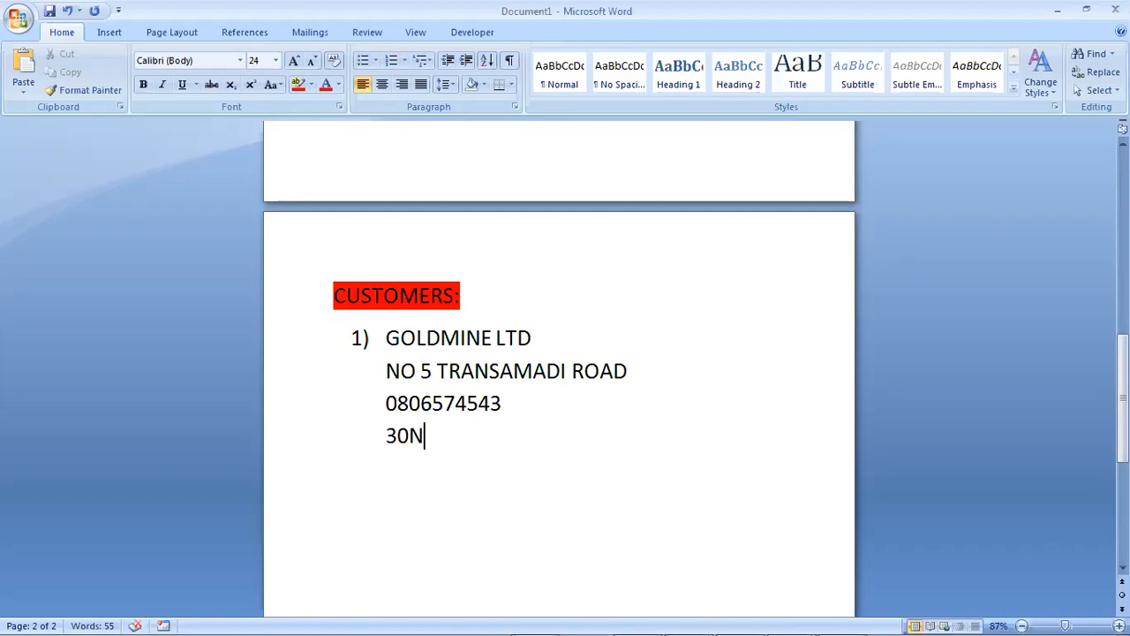
pyautogui.press('BackSpace')
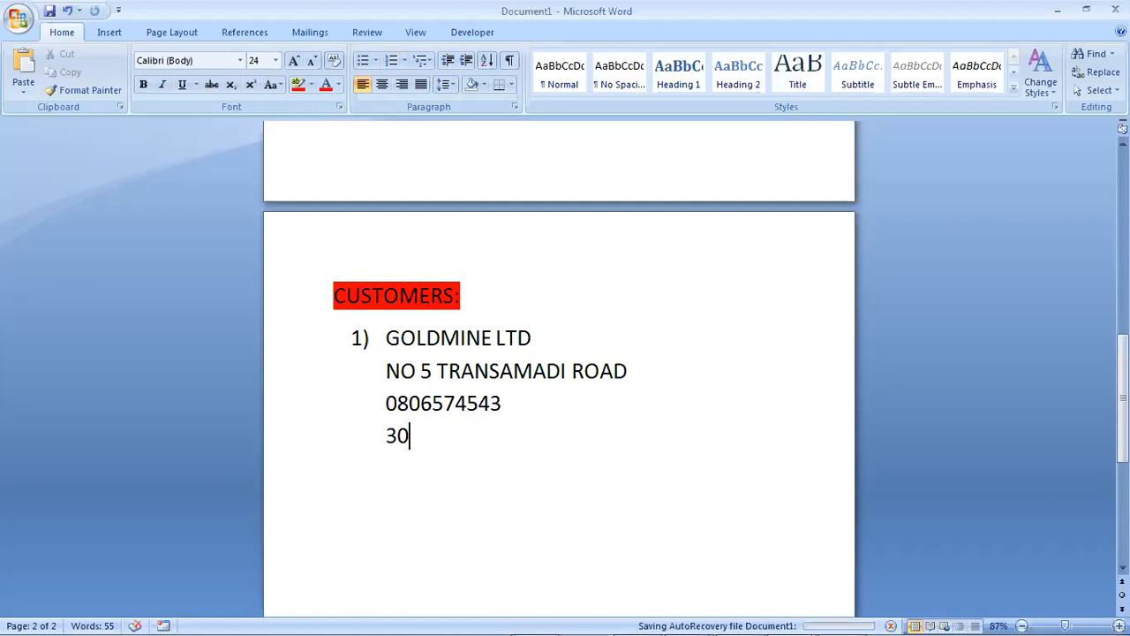
pyautogui.write('NET')
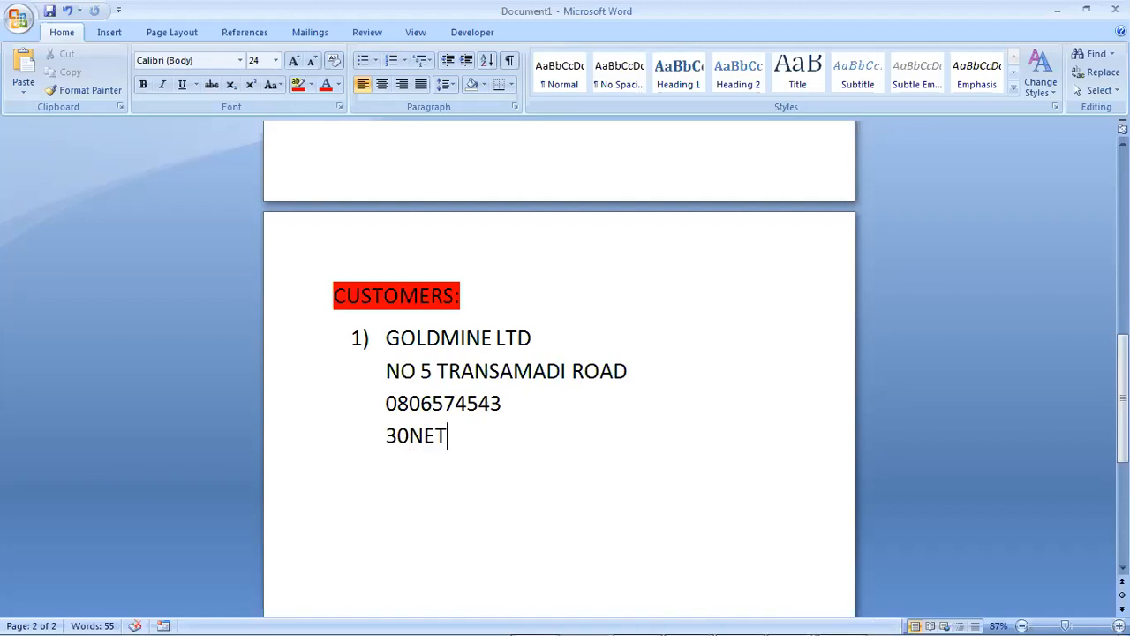
pyautogui.write(' 10,5%')
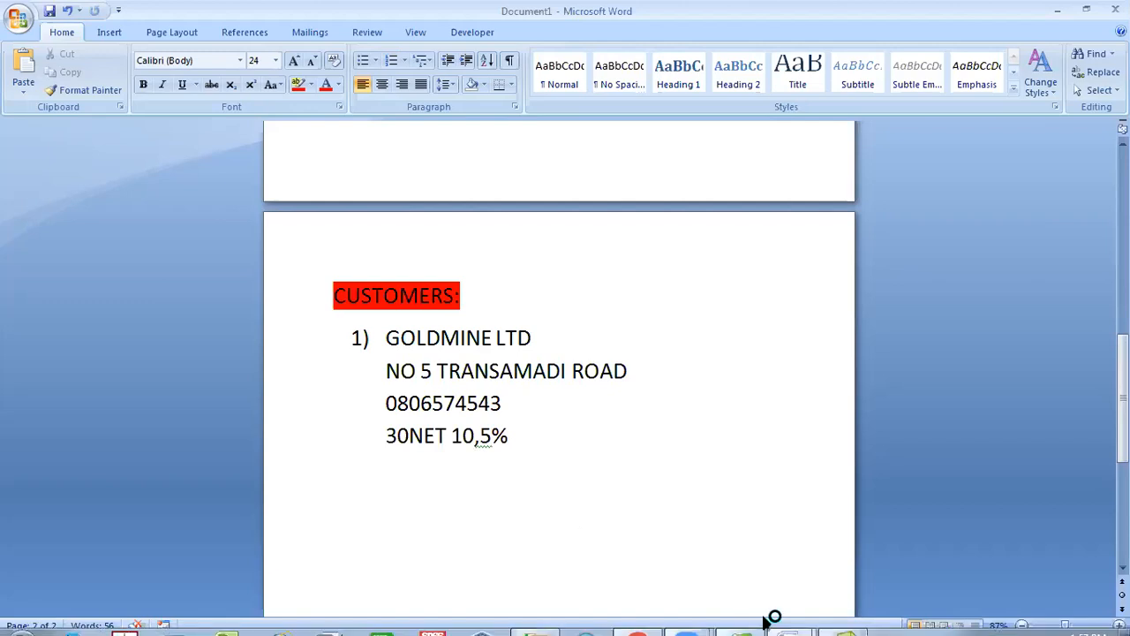
pyautogui.click(746, 620)
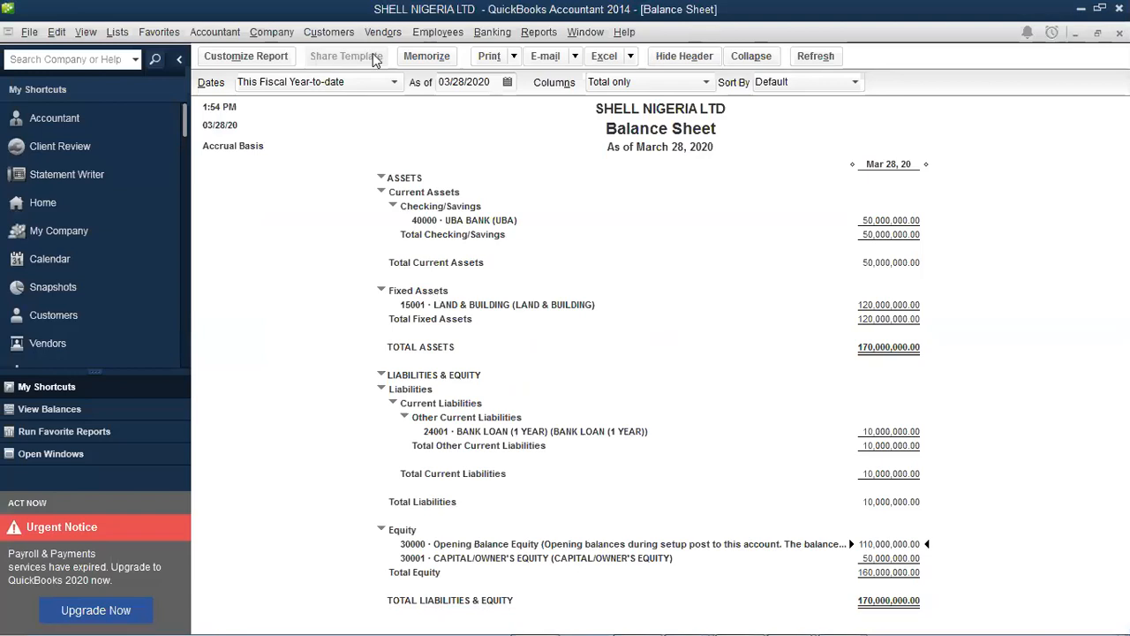
# Open the Customer Center and start a new record via New Customer & Job > New Customer
pyautogui.click(336, 39)
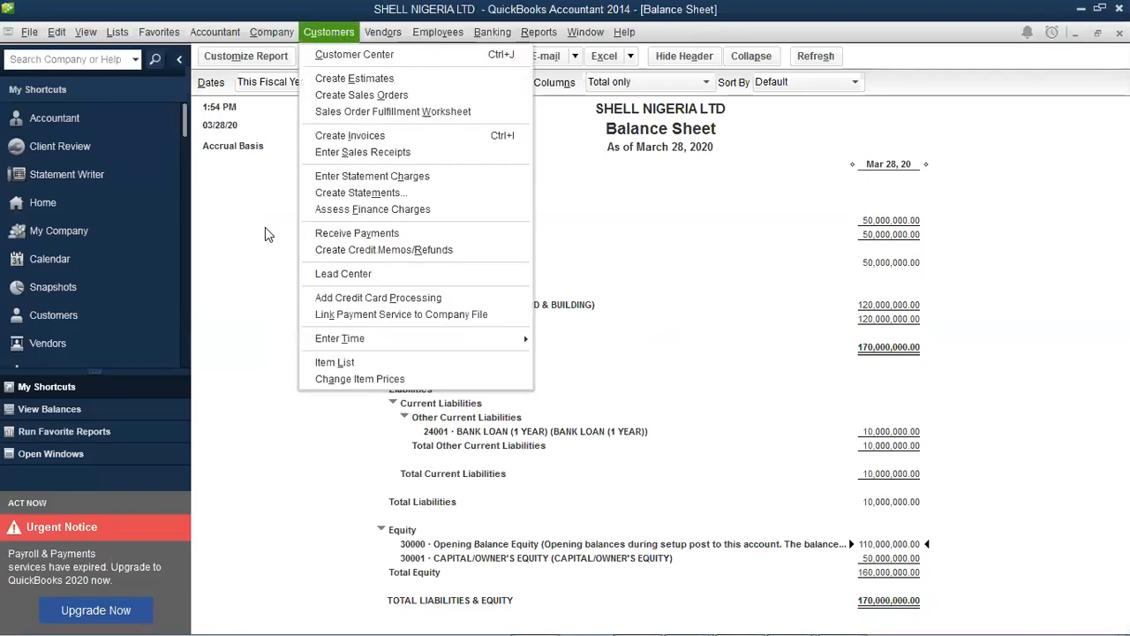
pyautogui.click(332, 35)
pyautogui.click(333, 36)
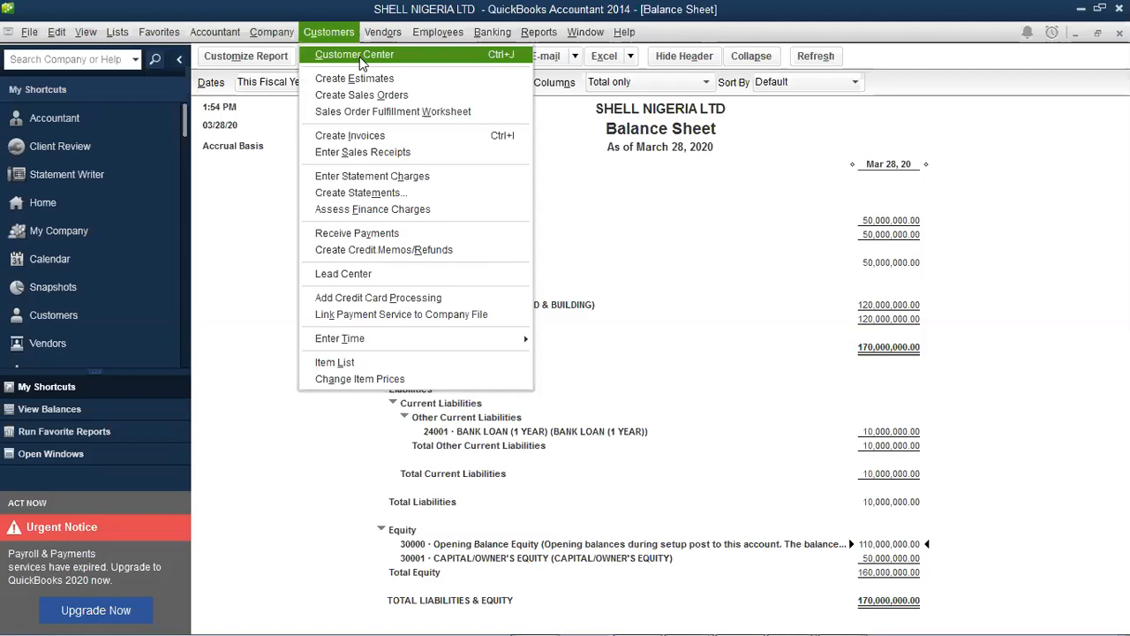
pyautogui.press('Escape')
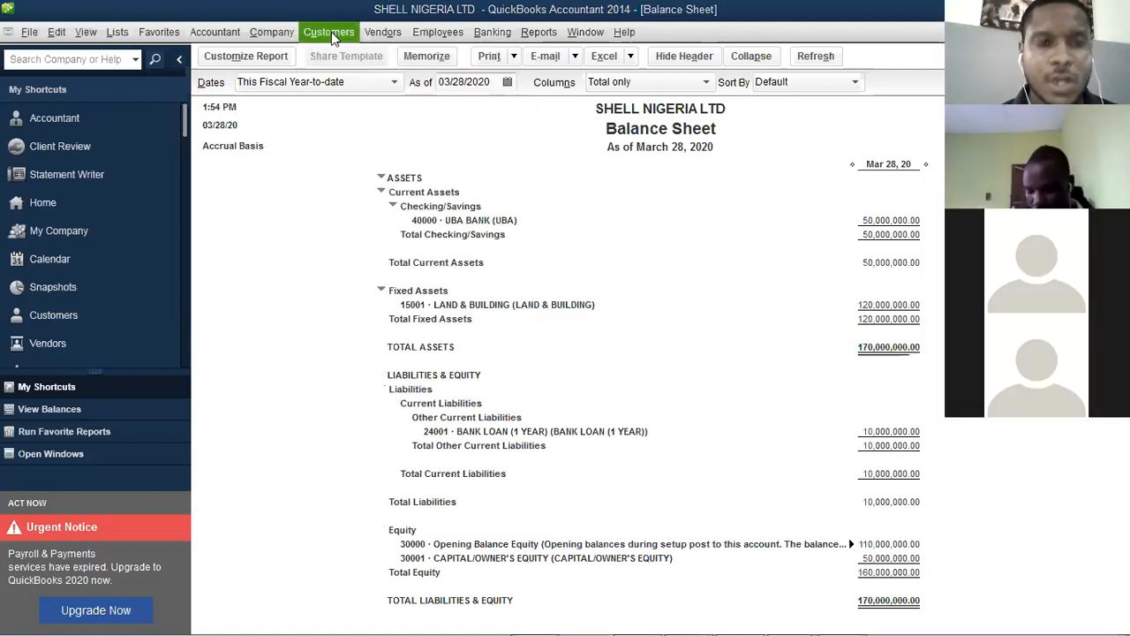
pyautogui.click(331, 36)
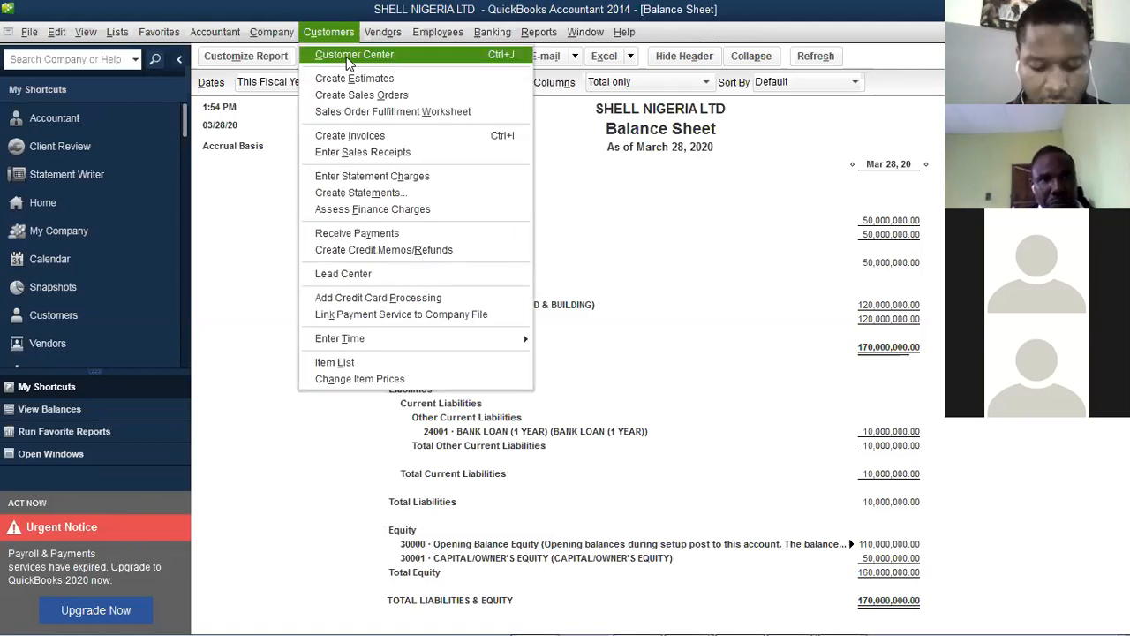
pyautogui.click(347, 60)
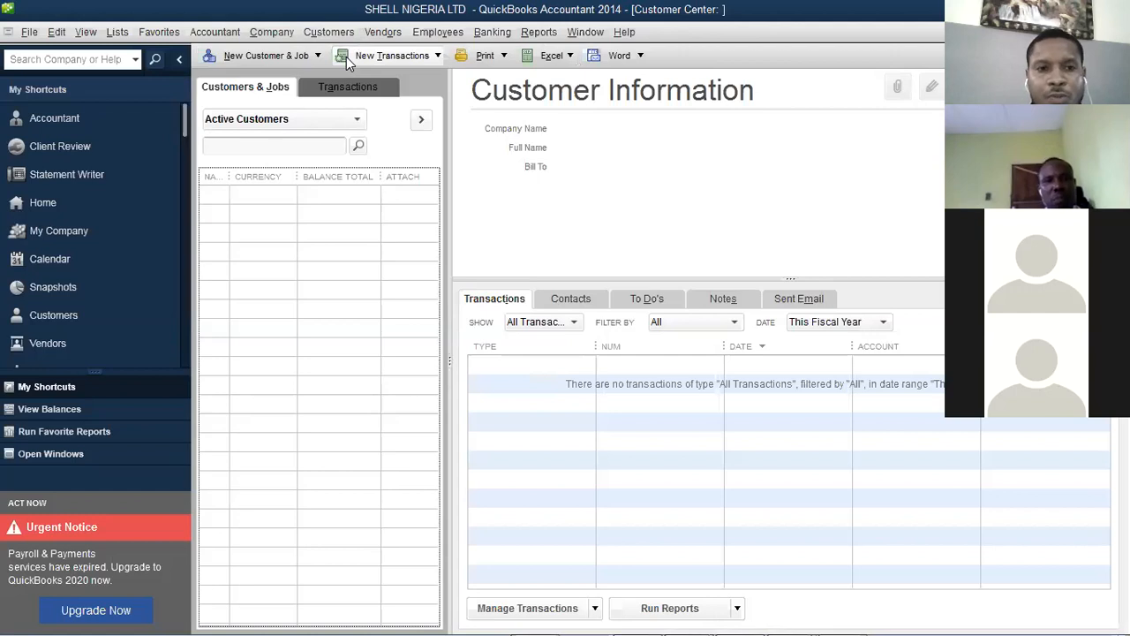
pyautogui.click(289, 53)
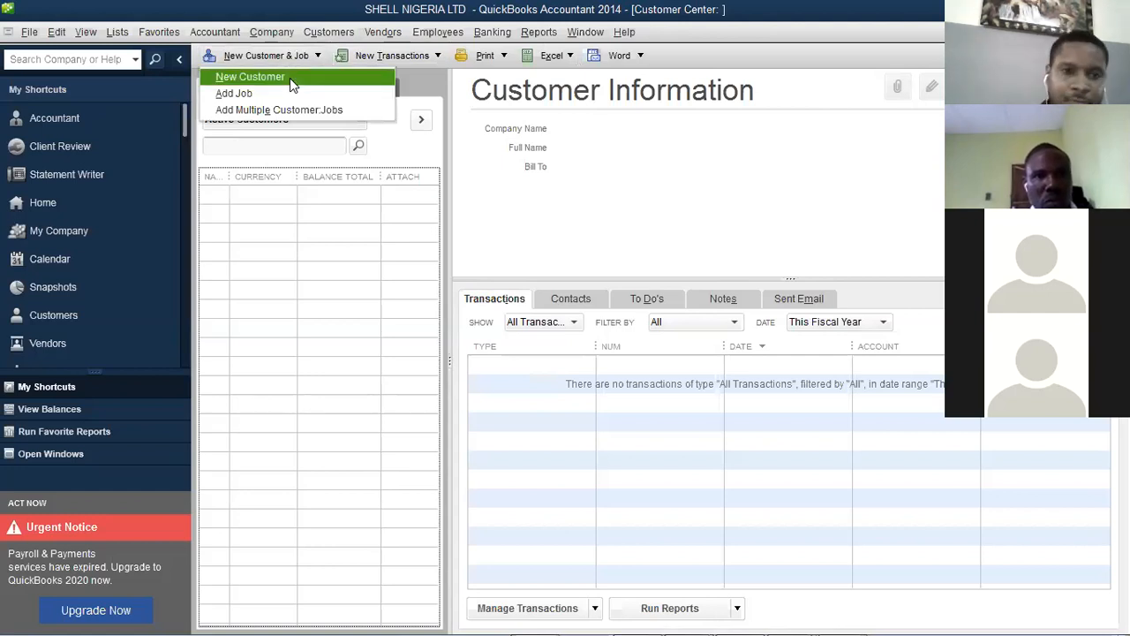
pyautogui.click(290, 78)
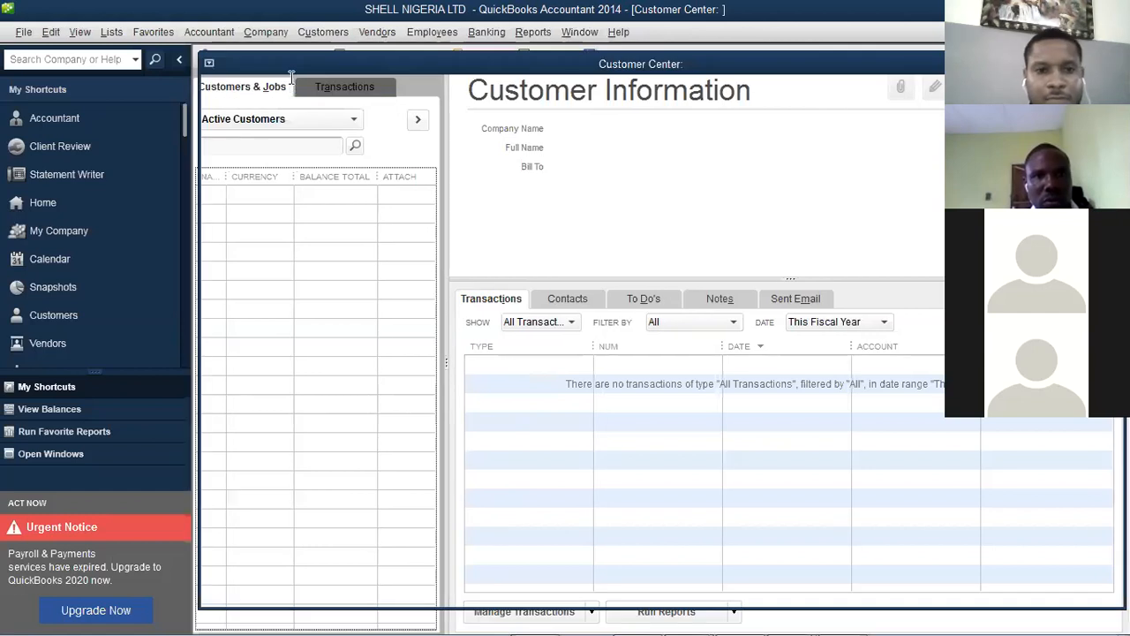
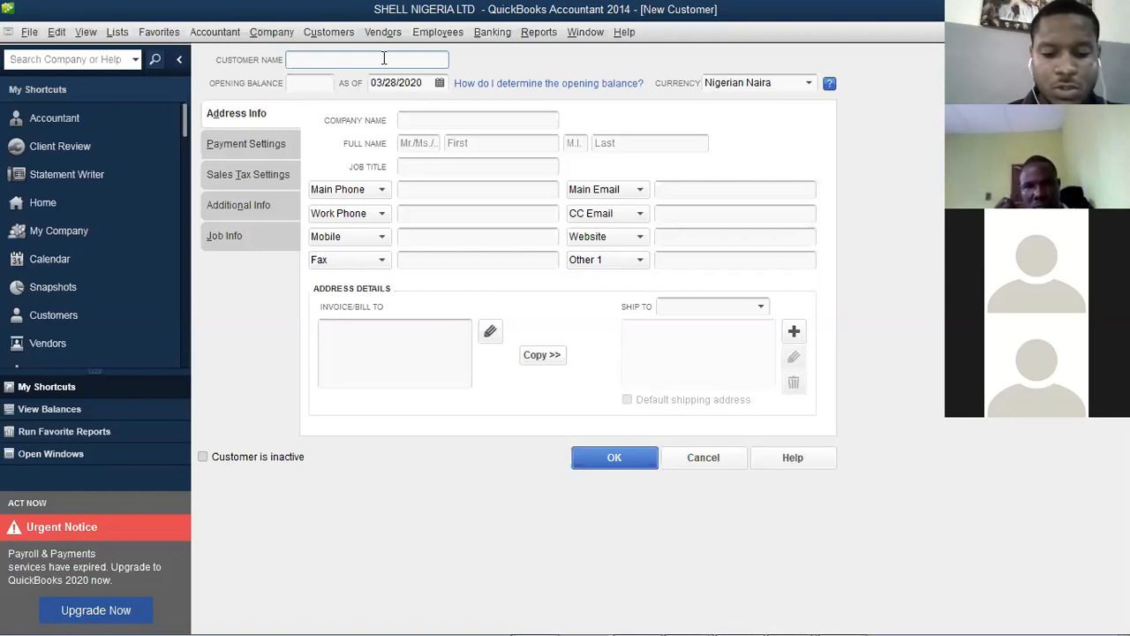
# Enter GOLDMIND NIGERIA LTD as the customer name and paste it into Company Name
pyautogui.write('GOLD')
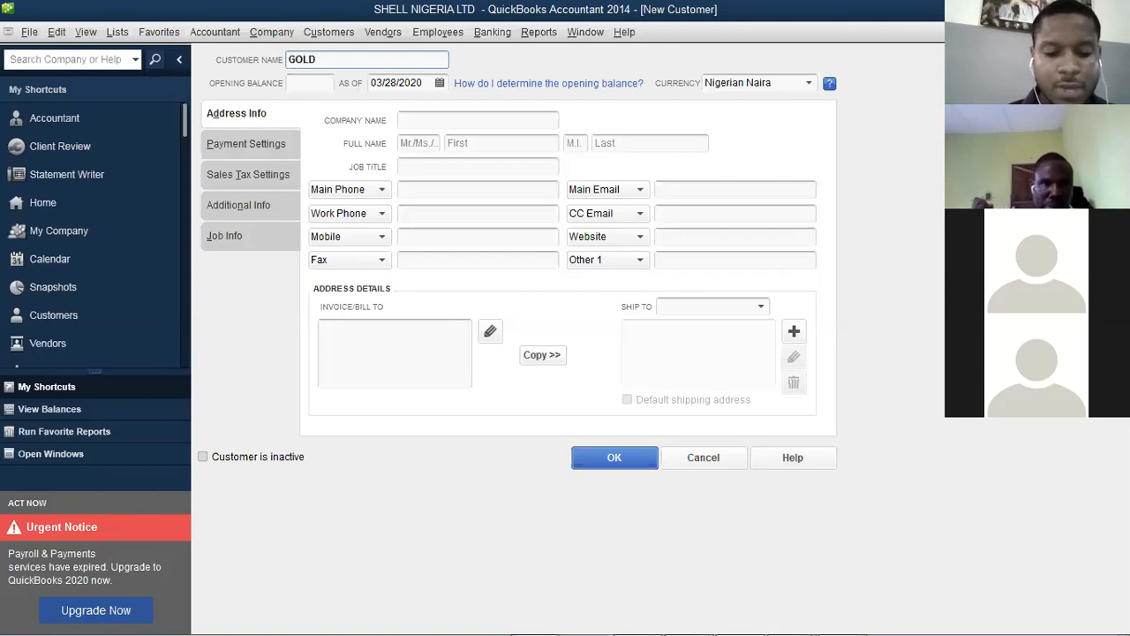
pyautogui.write('MINE')
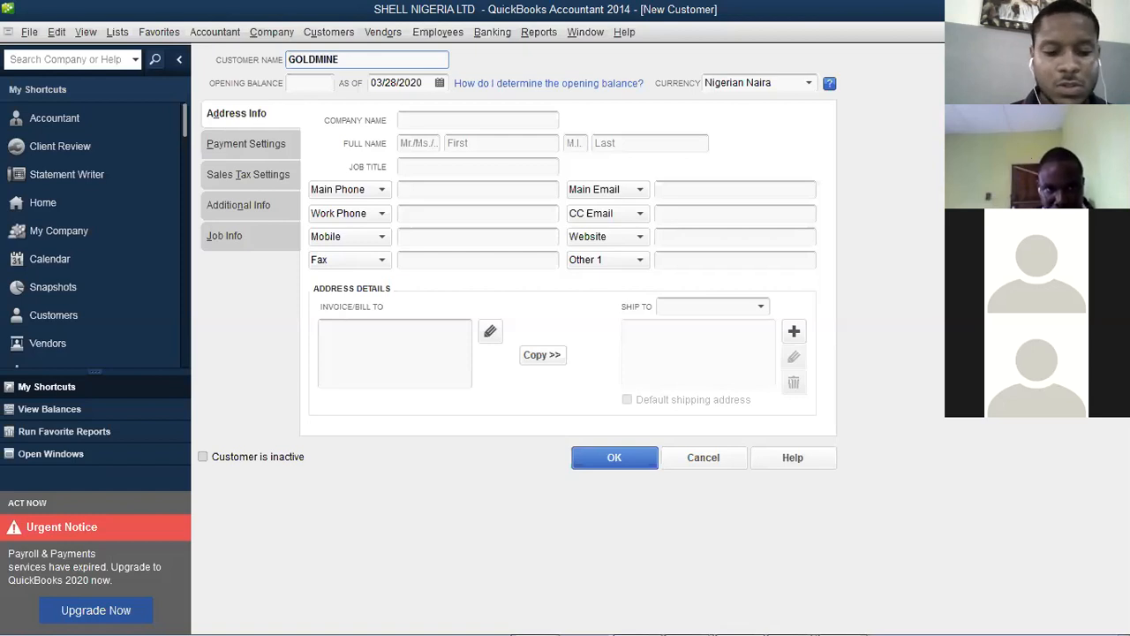
pyautogui.press('BackSpace')
pyautogui.write('D')
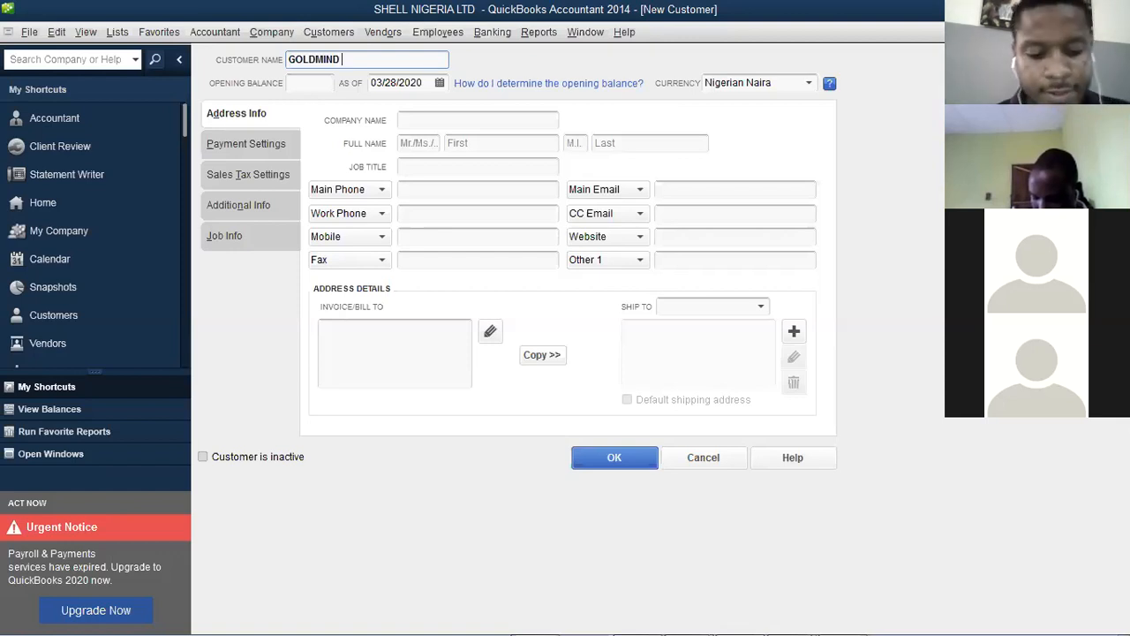
pyautogui.write(' NIGERIA ')
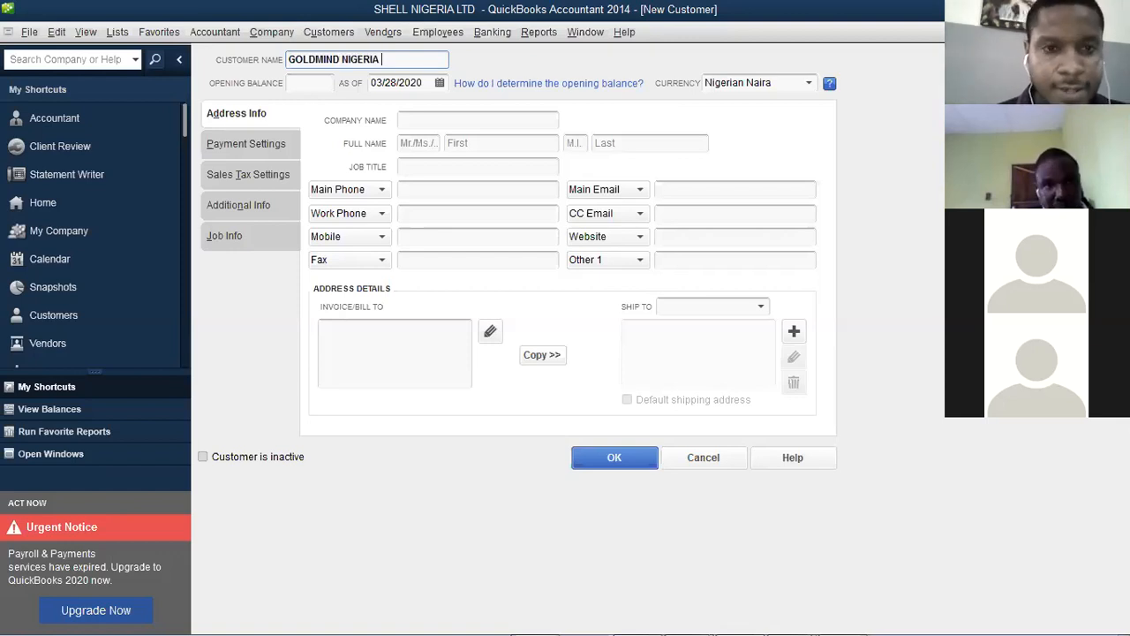
pyautogui.write('LTD')
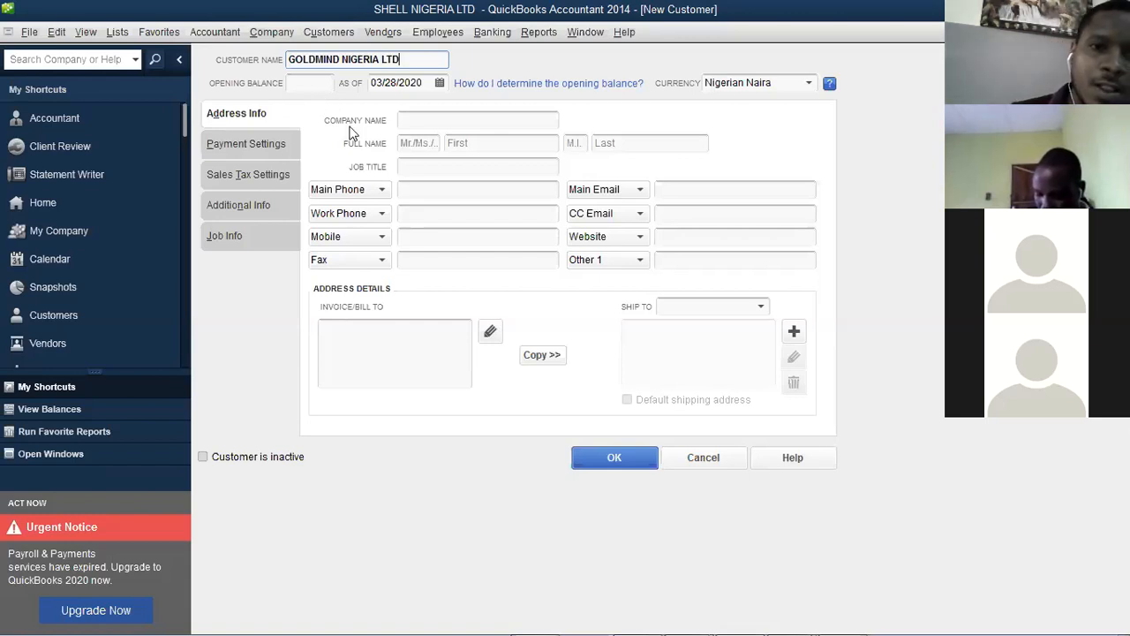
pyautogui.moveTo(411, 62); pyautogui.dragTo(284, 56)
pyautogui.hotkey('ctrl', 'c')
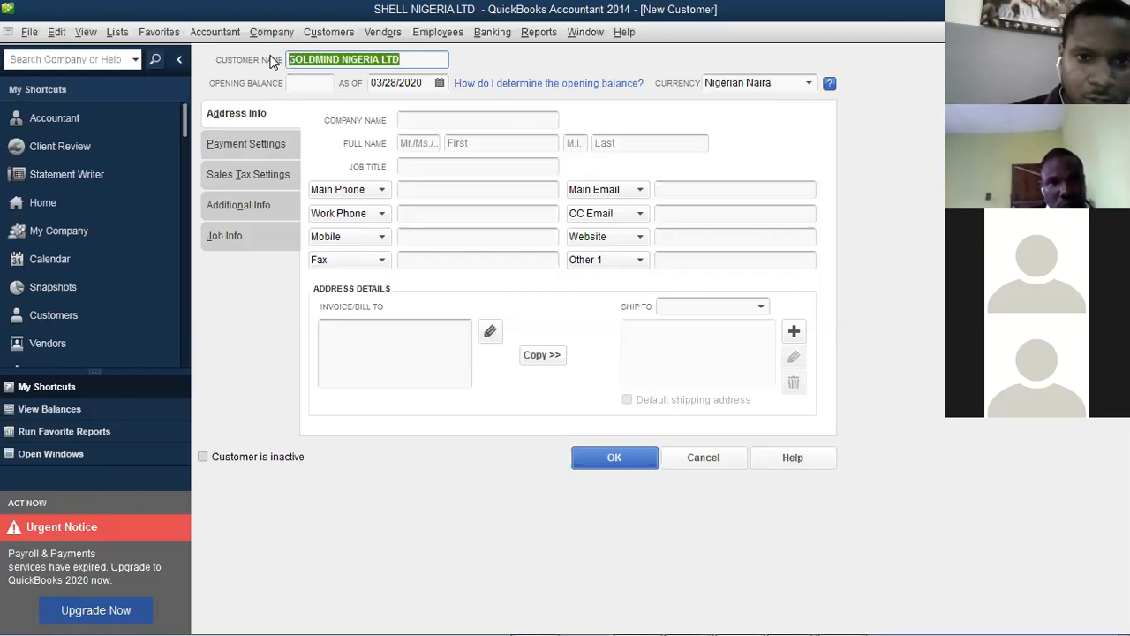
pyautogui.click(518, 131)
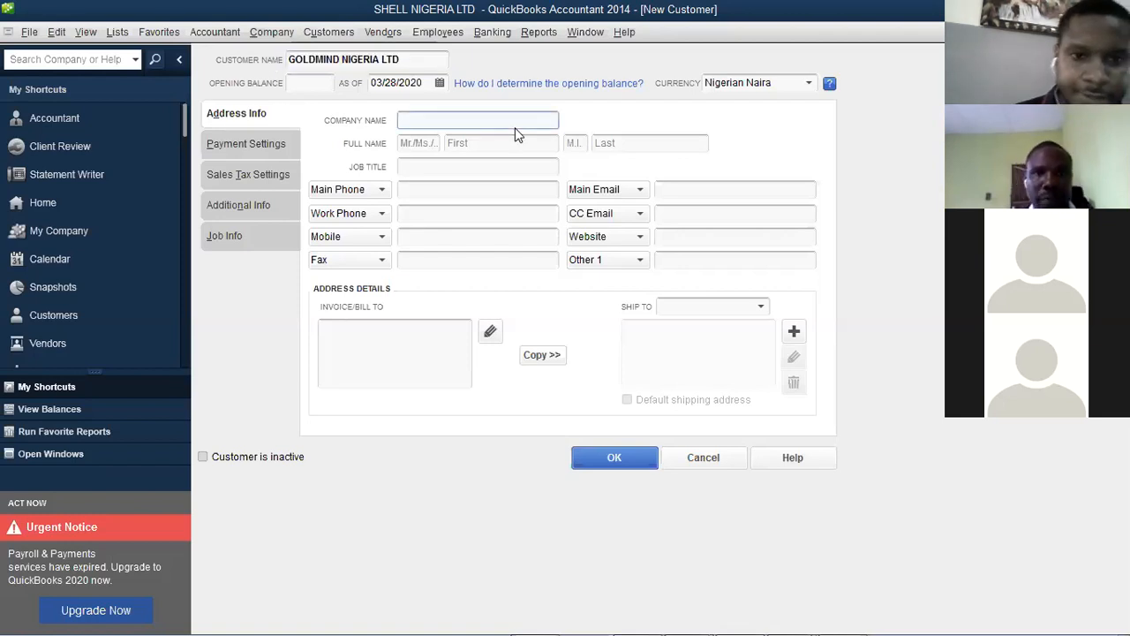
pyautogui.hotkey('ctrl', 'v')
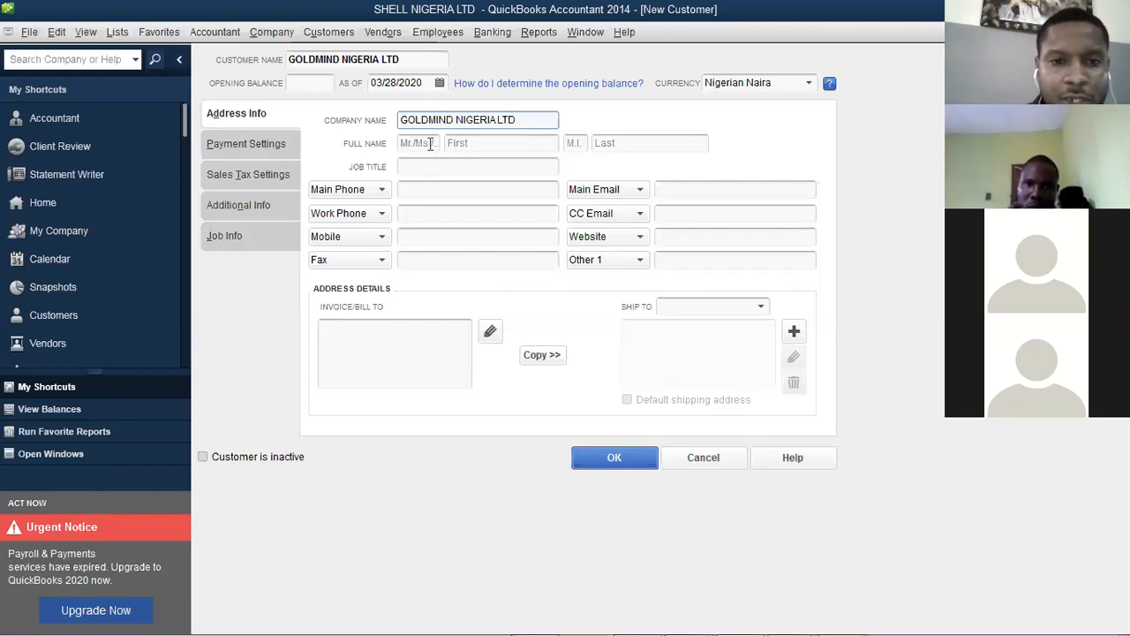
# Fill in the contact's title MR, their first name, job title MANAGER and the main phone number
pyautogui.click(430, 144)
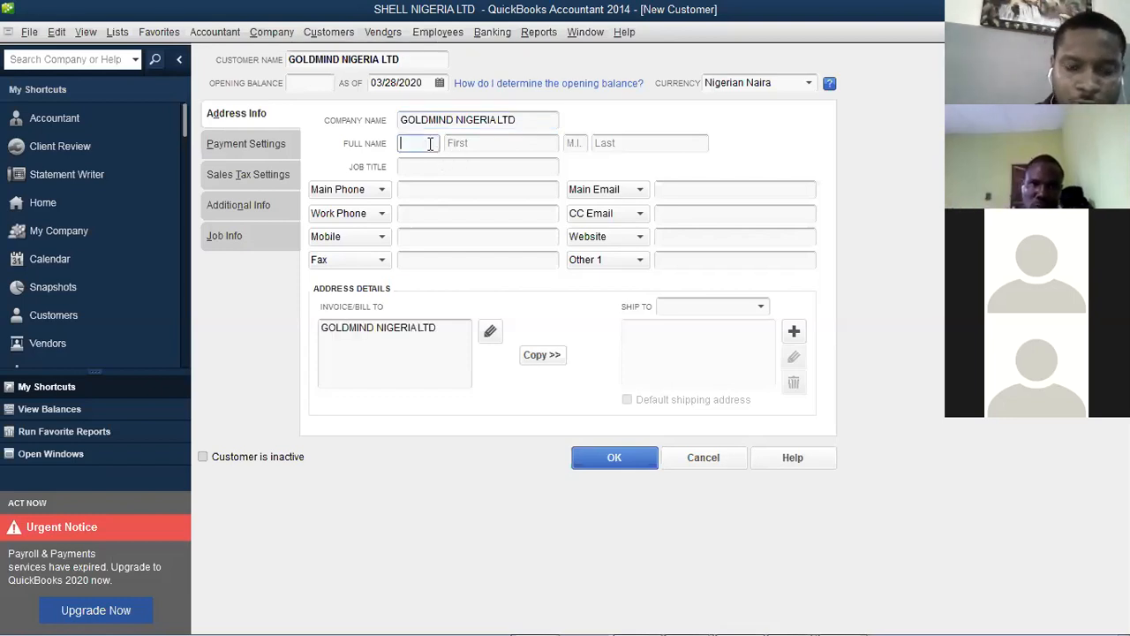
pyautogui.write('MR')
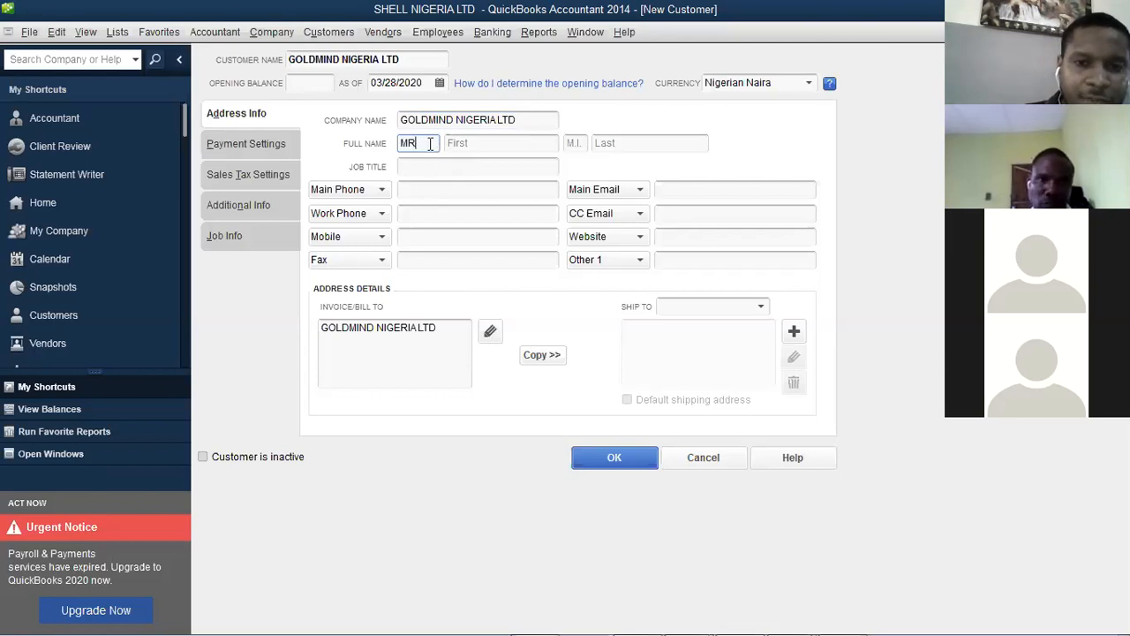
pyautogui.press('Tab')
pyautogui.write('G')
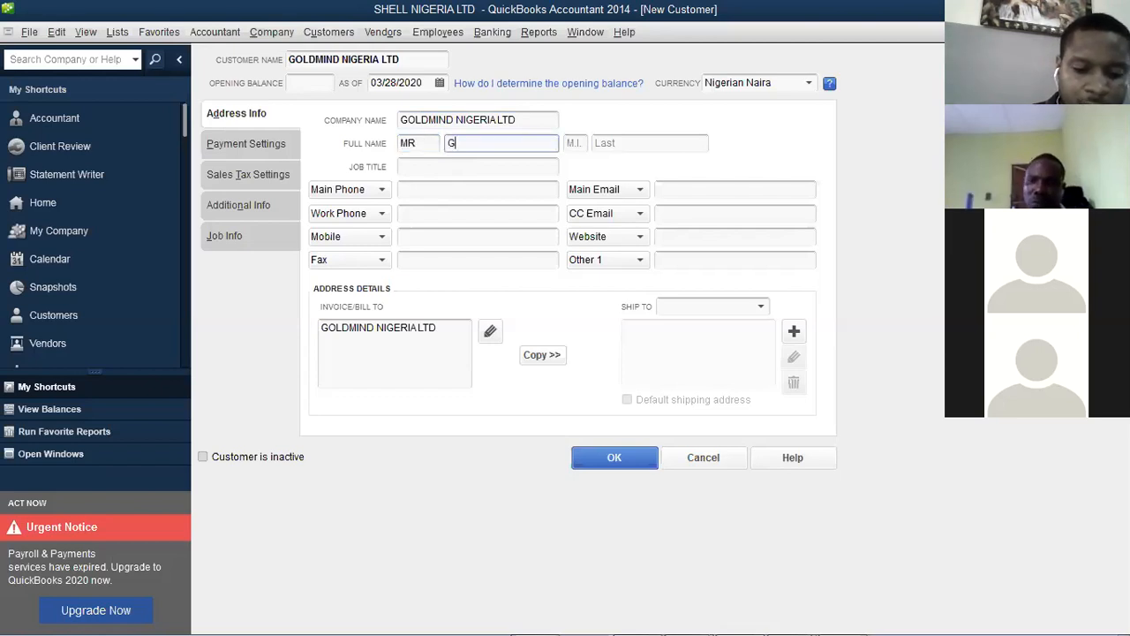
pyautogui.write('EORGE')
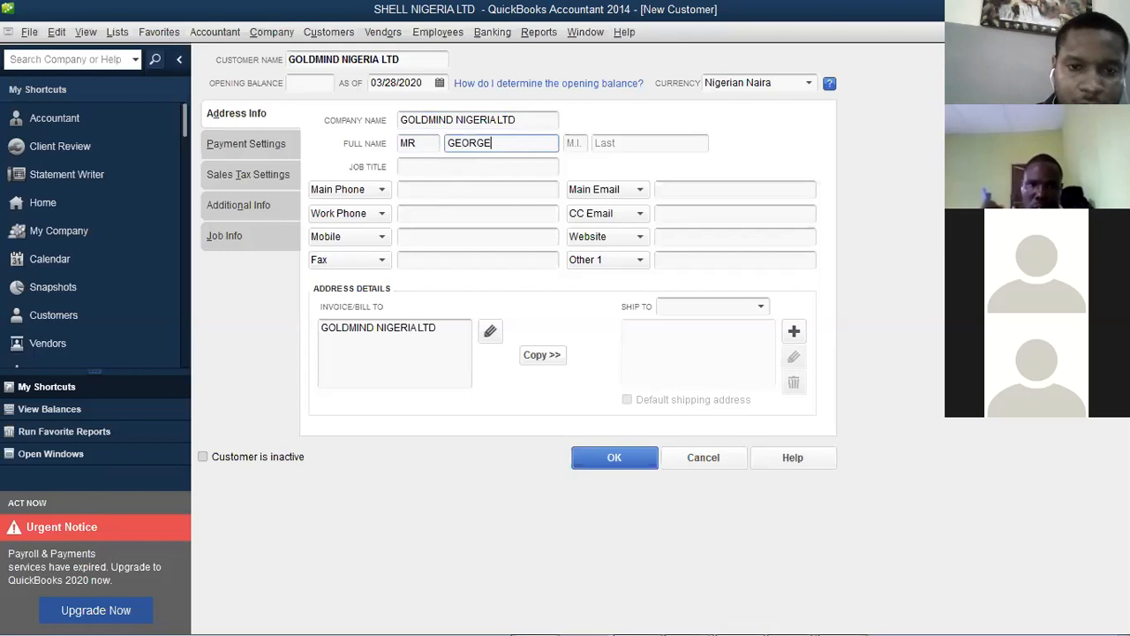
pyautogui.click(428, 168)
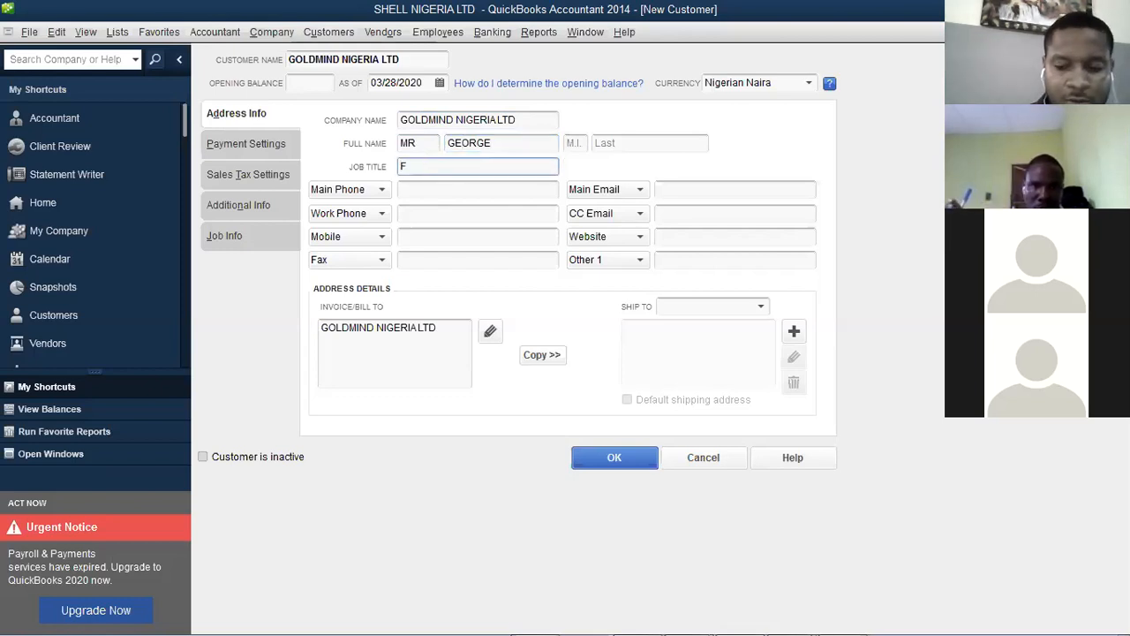
pyautogui.write('MANAGER')
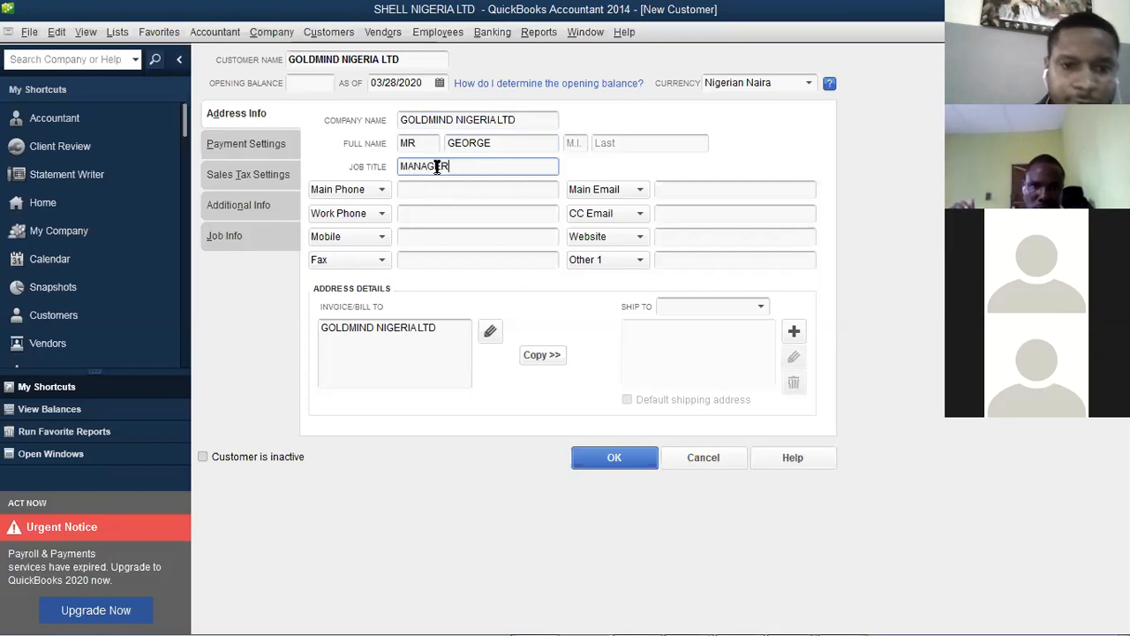
pyautogui.click(428, 193)
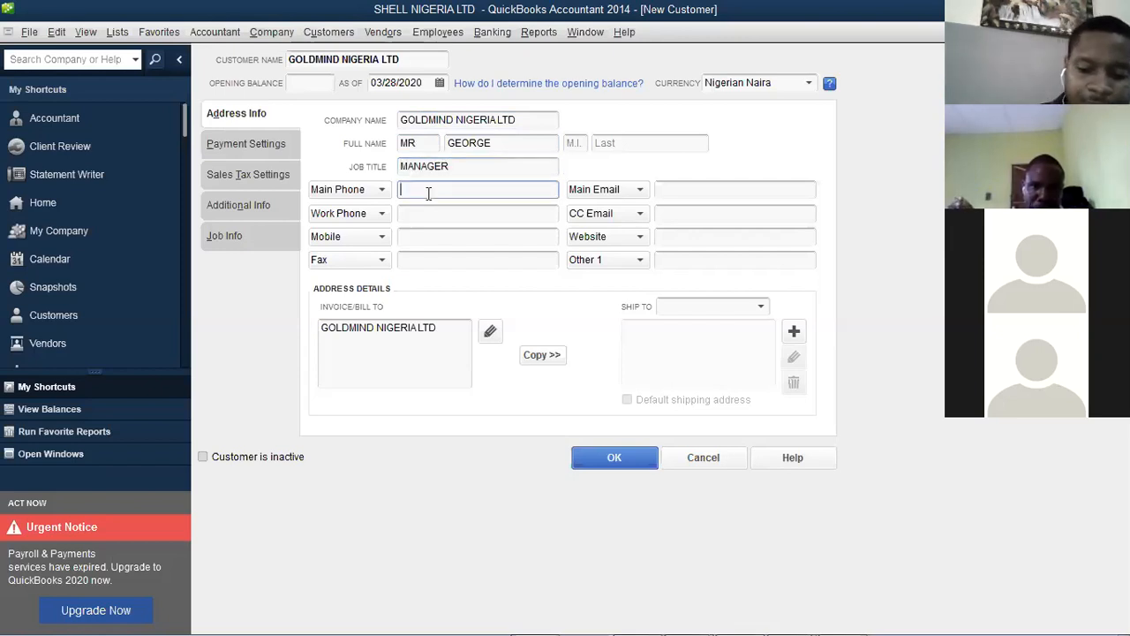
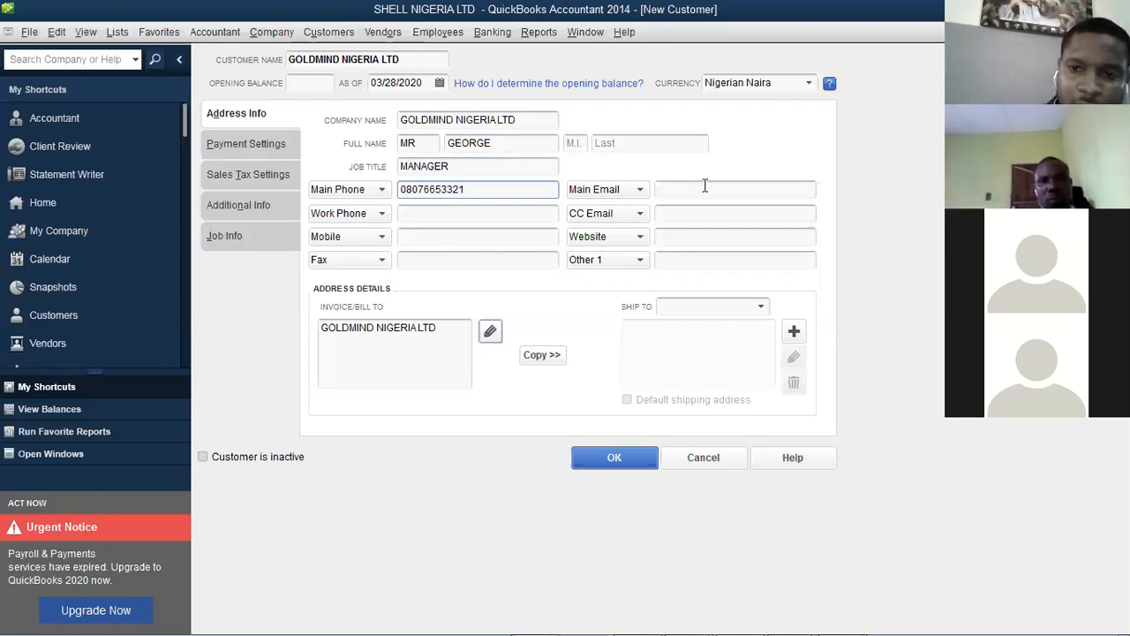
pyautogui.click(830, 140)
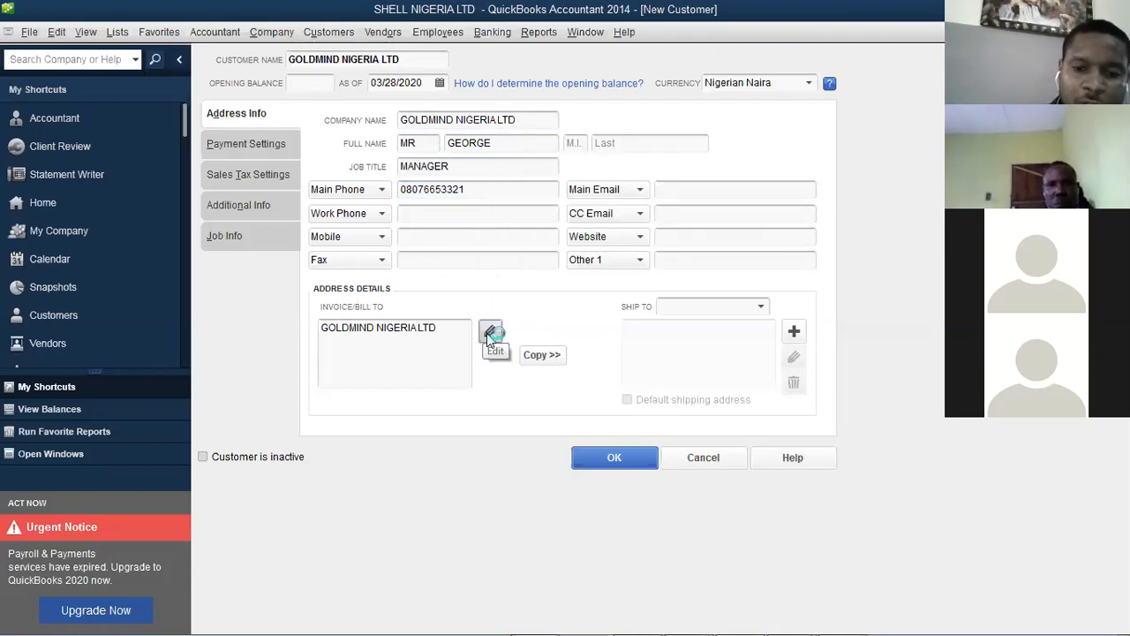
# Enter the bill-to street, city, state, postal code and country in separate address fields
pyautogui.click(488, 335)
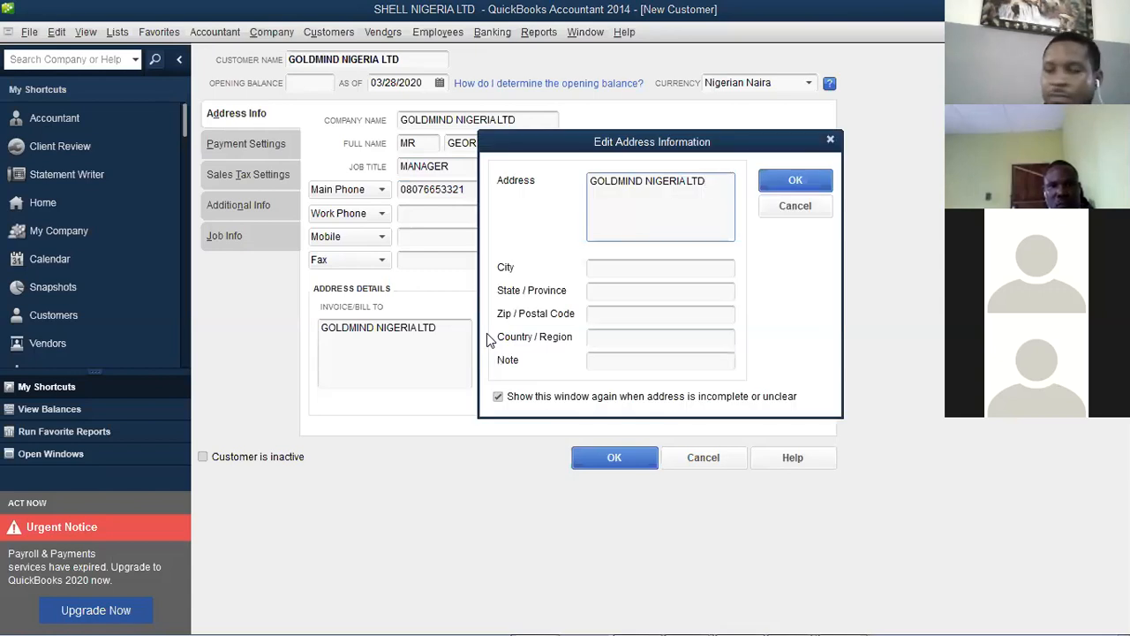
pyautogui.press('BackSpace')
pyautogui.press('BackSpace')
pyautogui.press('BackSpace')
pyautogui.press('BackSpace')
pyautogui.press('BackSpace')
pyautogui.press('BackSpace')
pyautogui.press('BackSpace')
pyautogui.press('BackSpace')
pyautogui.press('BackSpace')
pyautogui.press('BackSpace')
pyautogui.press('BackSpace')
pyautogui.press('BackSpace')
pyautogui.press('BackSpace')
pyautogui.press('BackSpace')
pyautogui.press('BackSpace')
pyautogui.press('BackSpace')
pyautogui.press('BackSpace')
pyautogui.press('BackSpace')
pyautogui.press('BackSpace')
pyautogui.press('BackSpace')
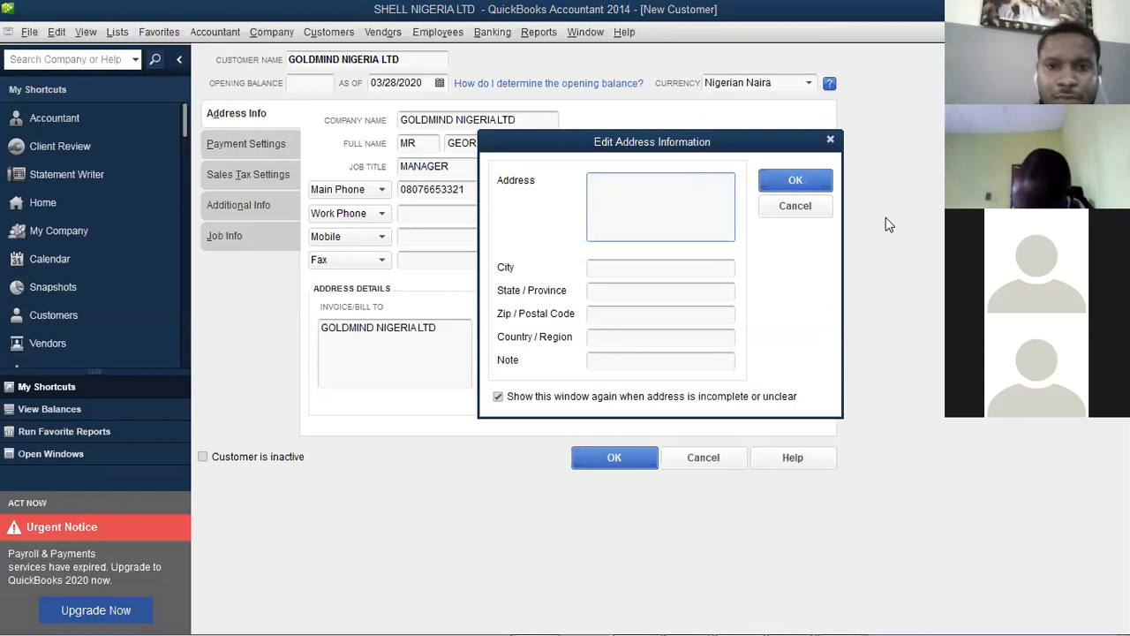
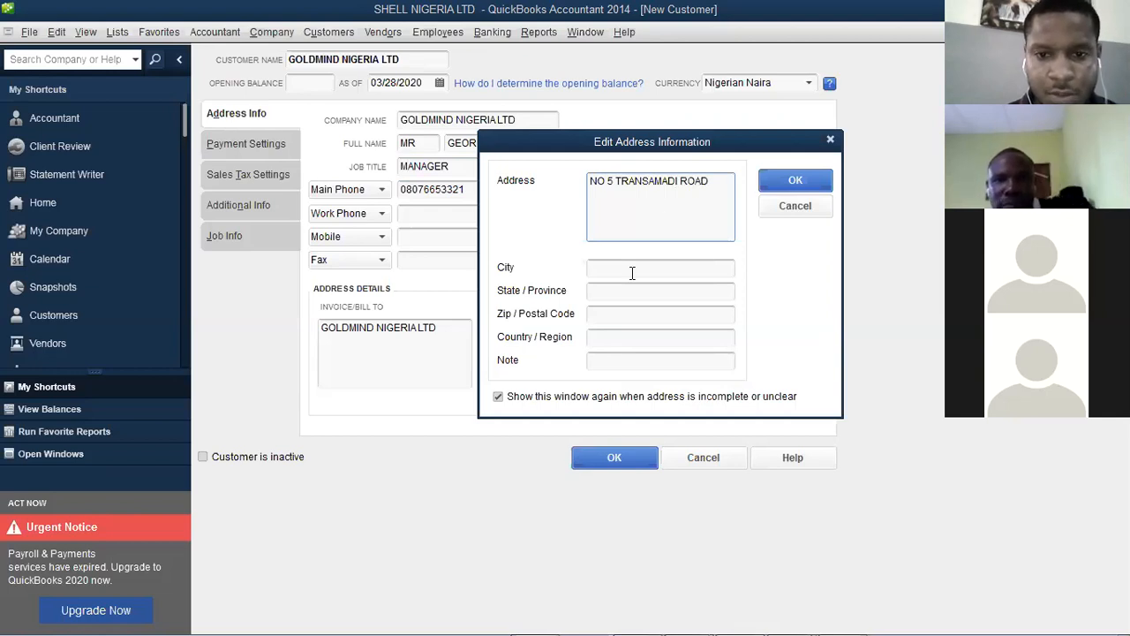
pyautogui.click(632, 269)
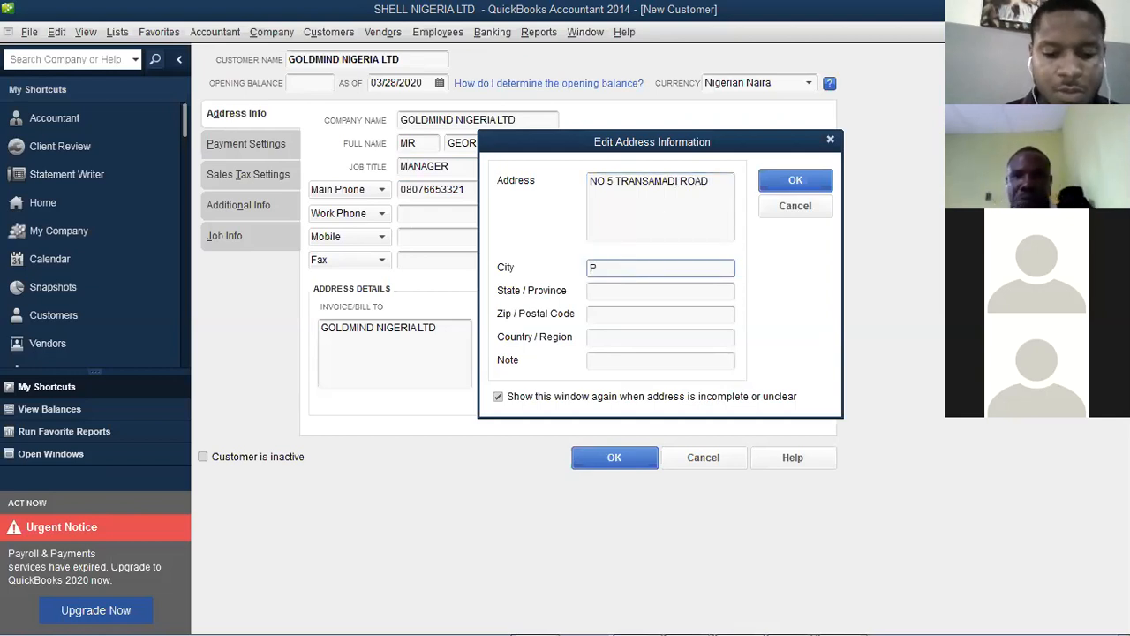
pyautogui.write('PORT HARC')
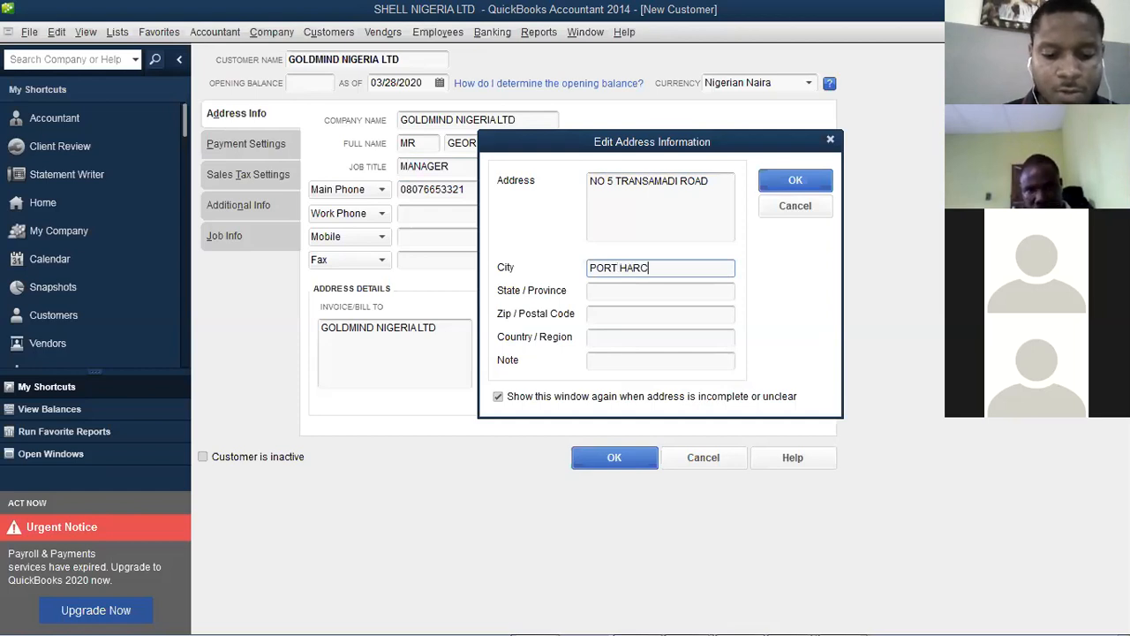
pyautogui.write('OURT')
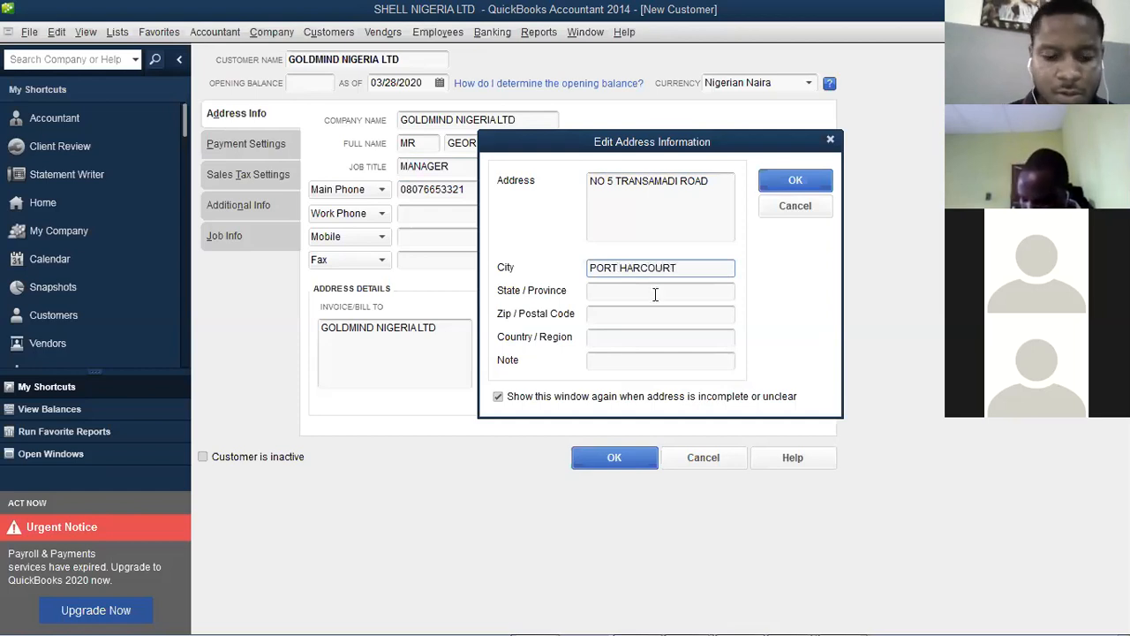
pyautogui.press('Tab')
pyautogui.write('RIVERS')
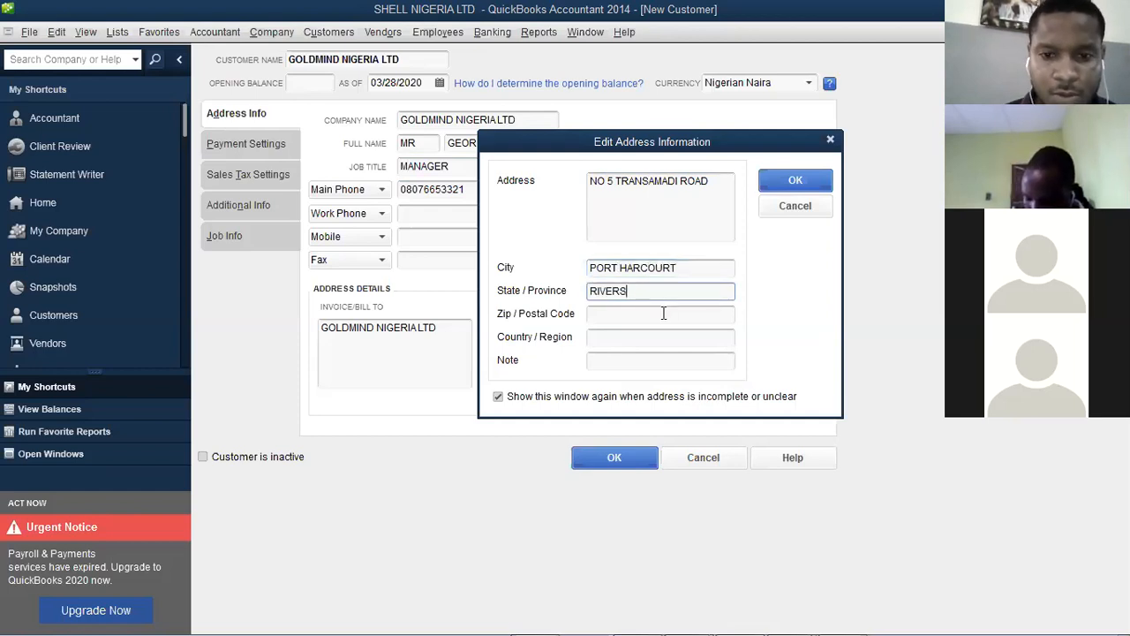
pyautogui.press('Tab')
pyautogui.write('234')
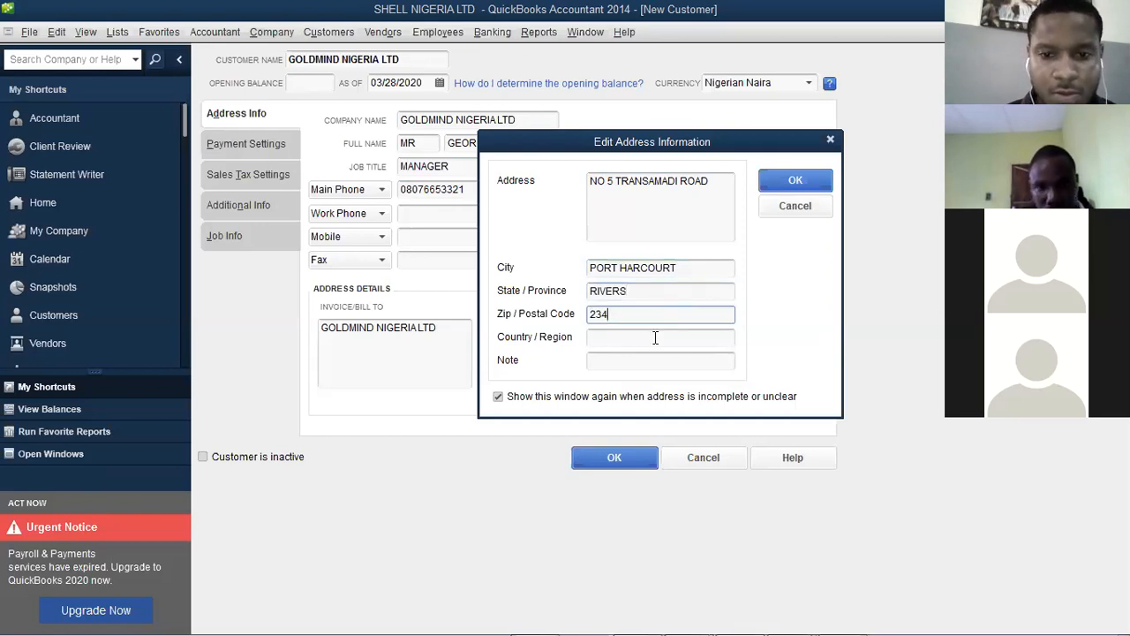
pyautogui.press('Tab')
pyautogui.write('NIGER')
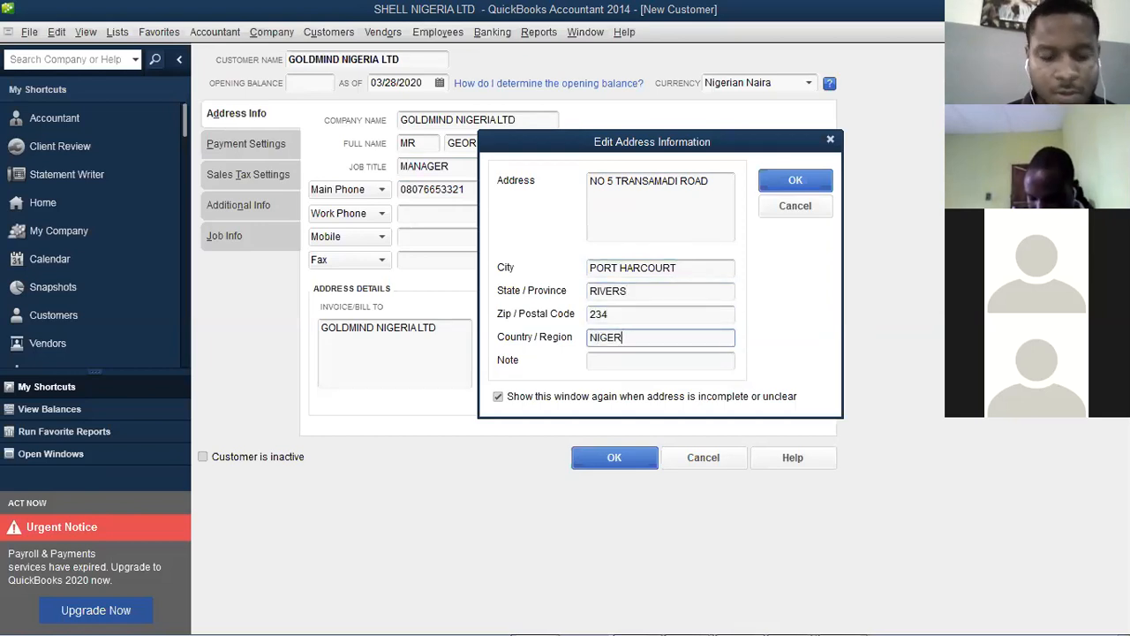
pyautogui.write('IA')
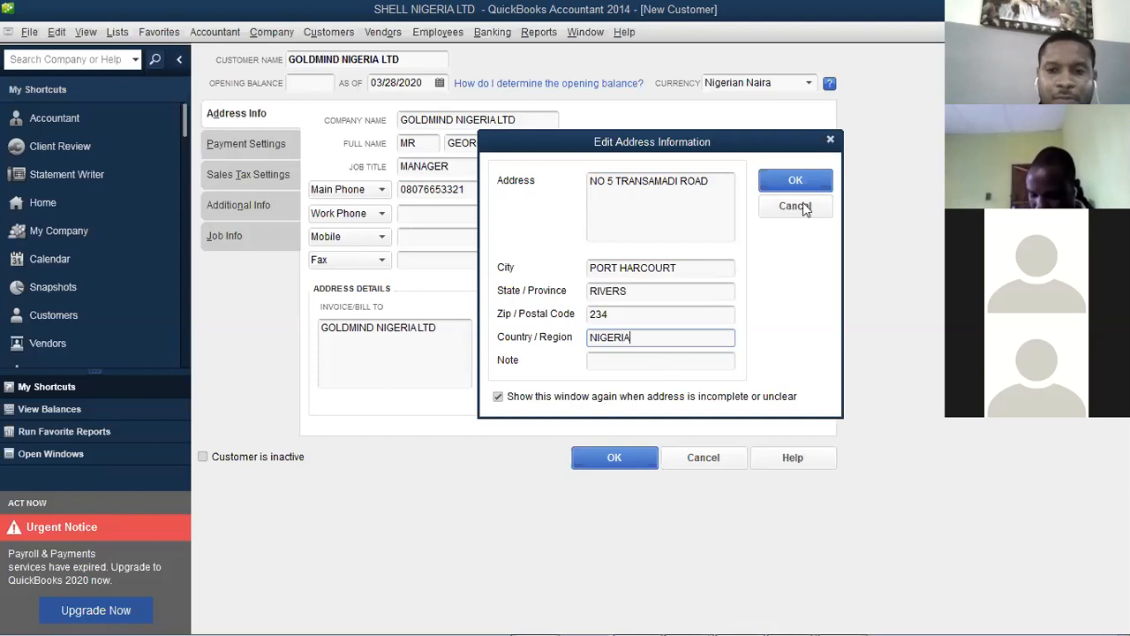
pyautogui.click(797, 181)
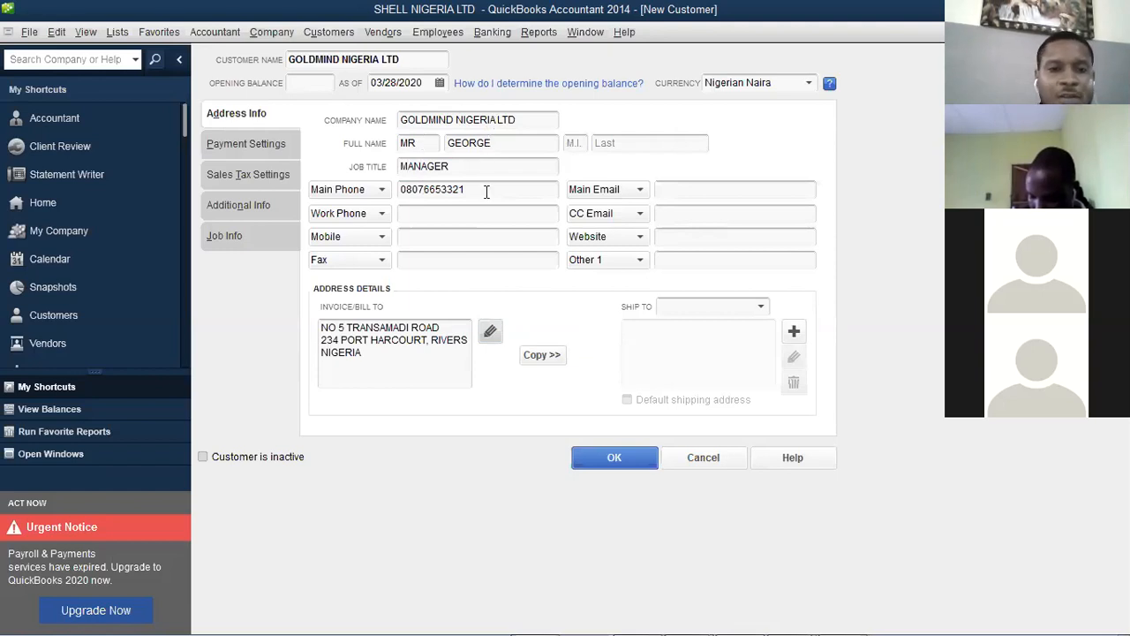
pyautogui.click(491, 331)
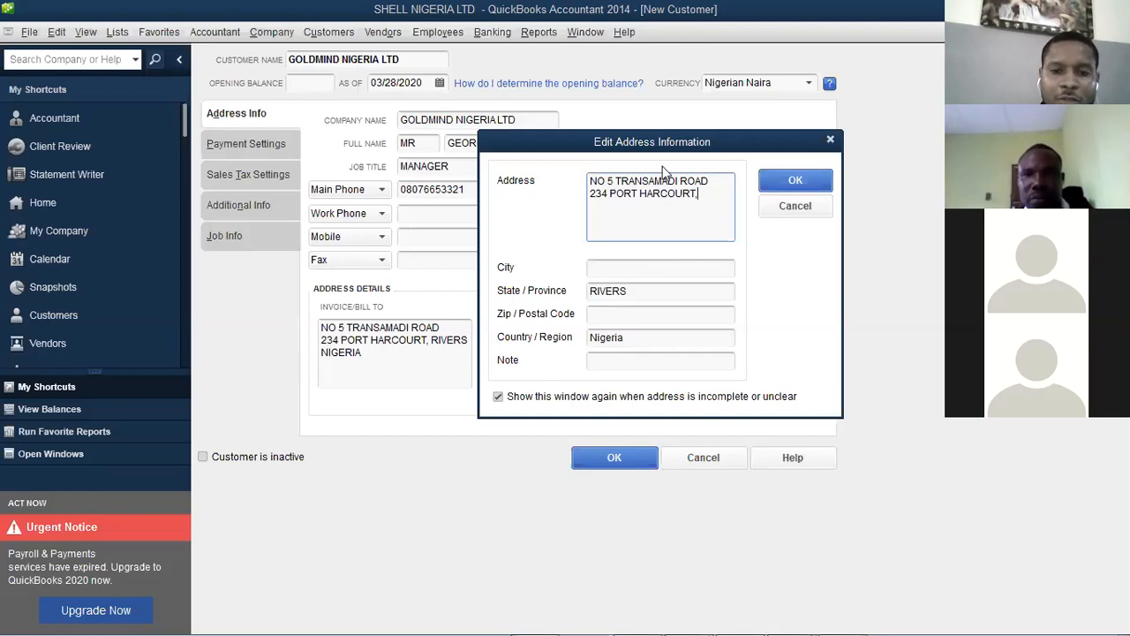
pyautogui.click(780, 185)
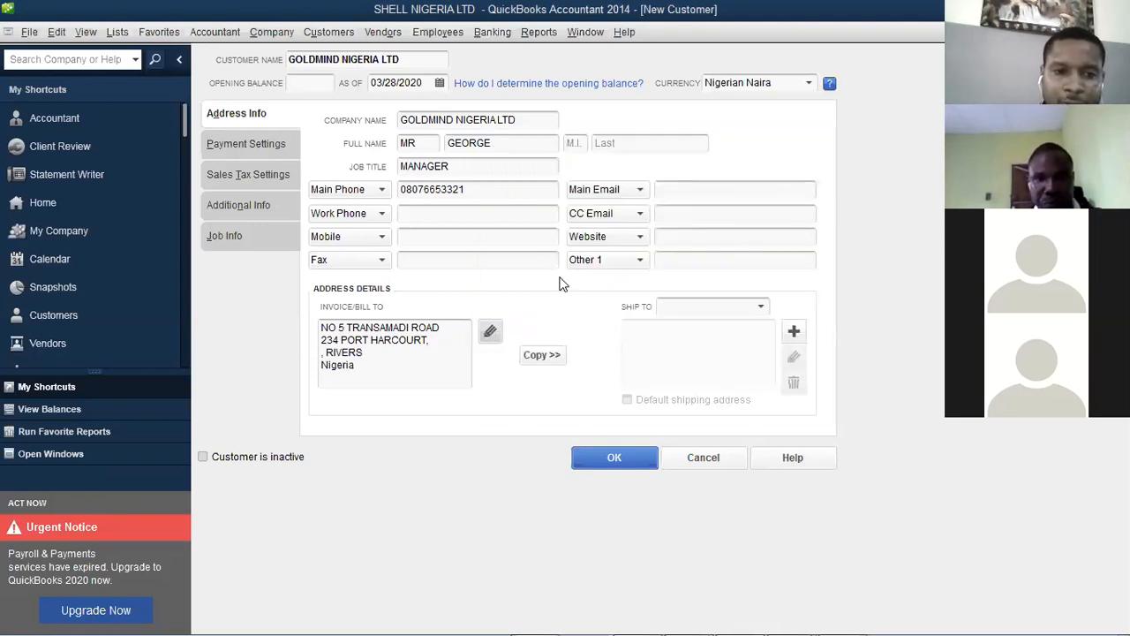
# Enter an opening balance of 500,000 as of 01/01/2020 and accept the past-date warning
pyautogui.click(318, 83)
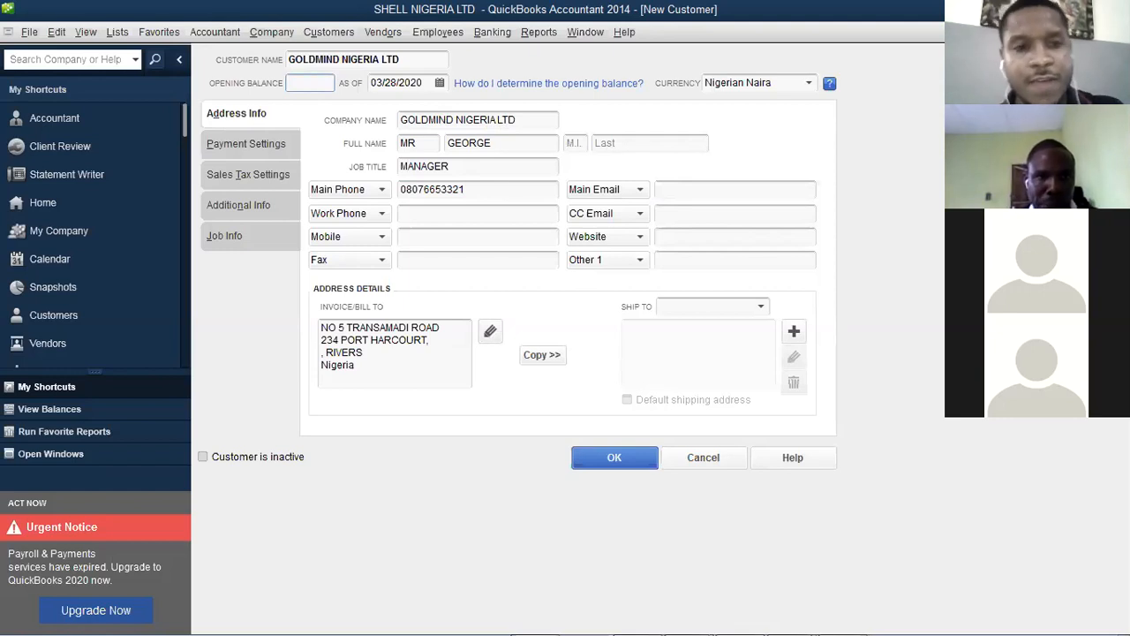
pyautogui.write('500000')
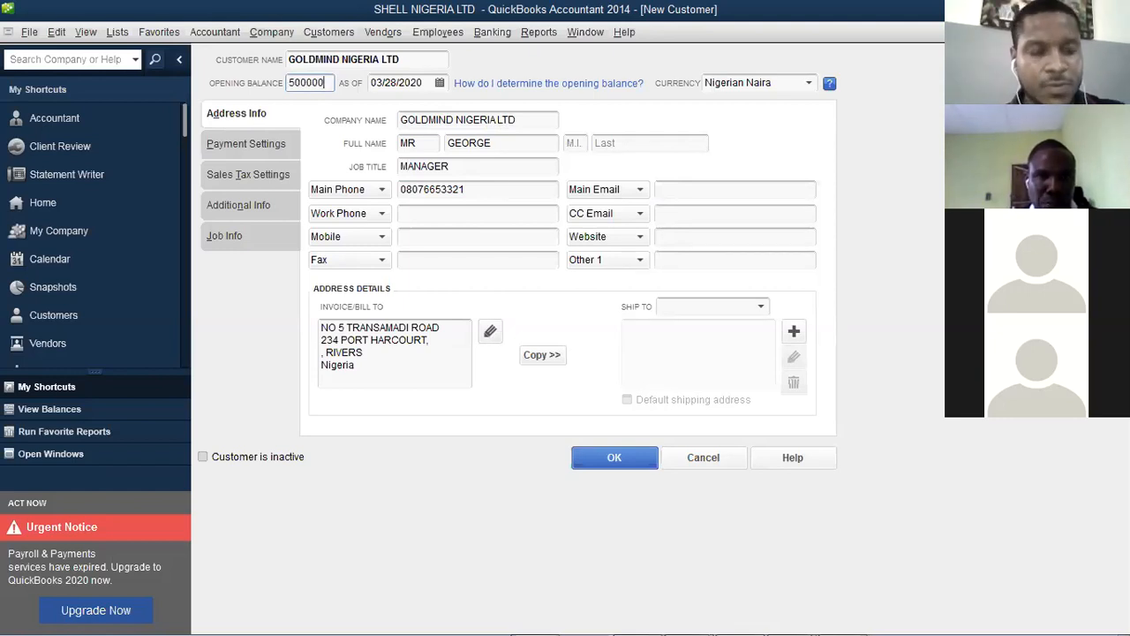
pyautogui.press('Tab')
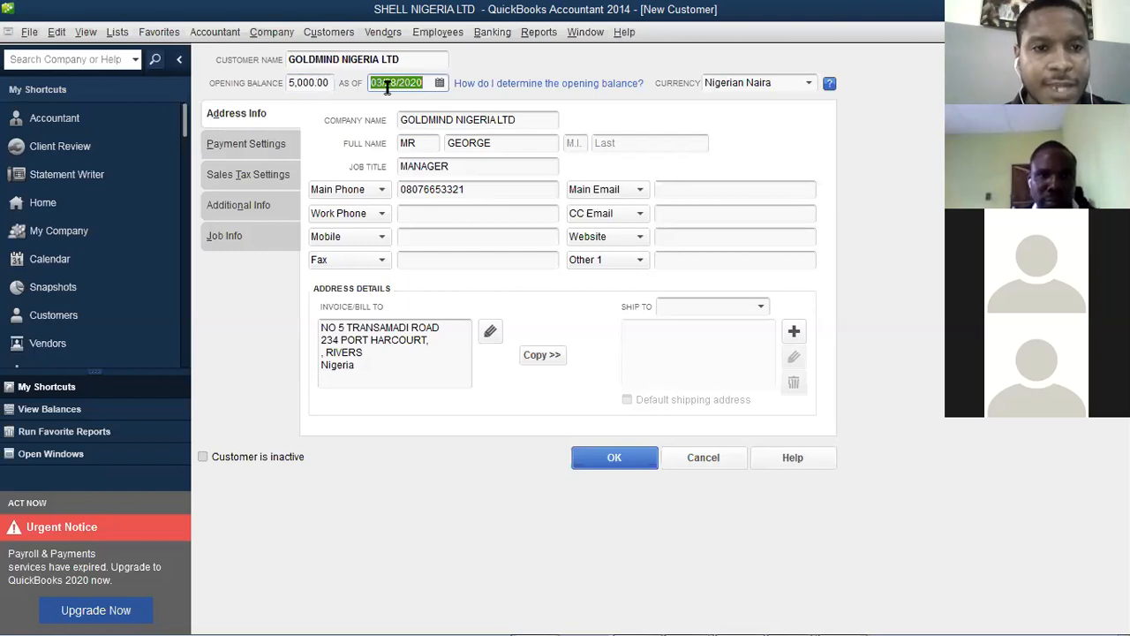
pyautogui.click(311, 85)
pyautogui.write('00')
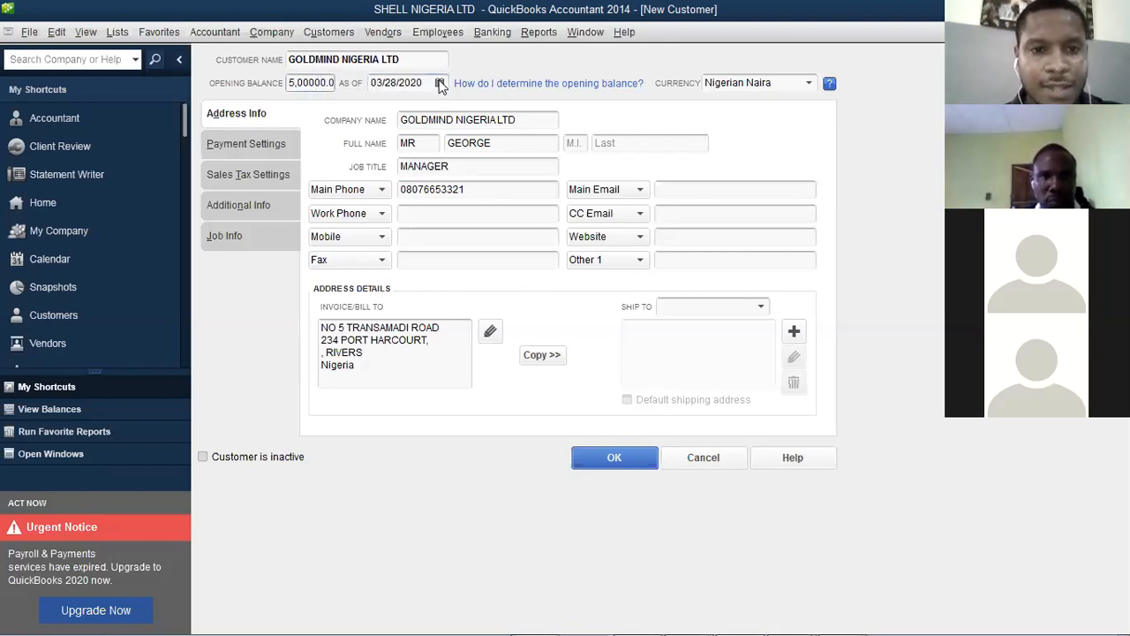
pyautogui.click(440, 83)
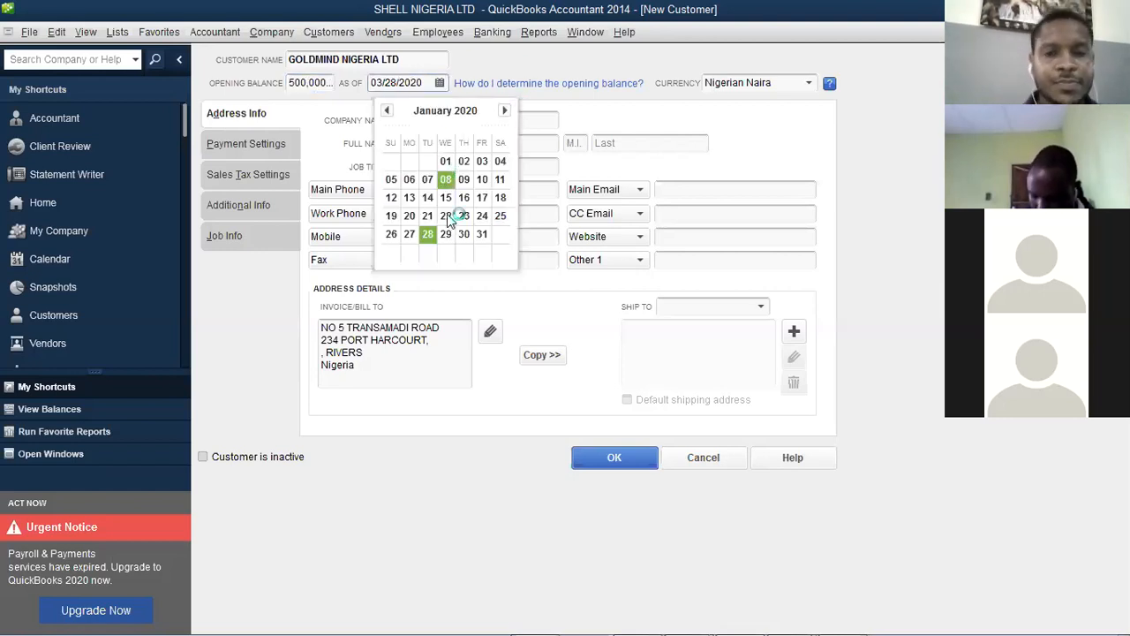
pyautogui.click(445, 161)
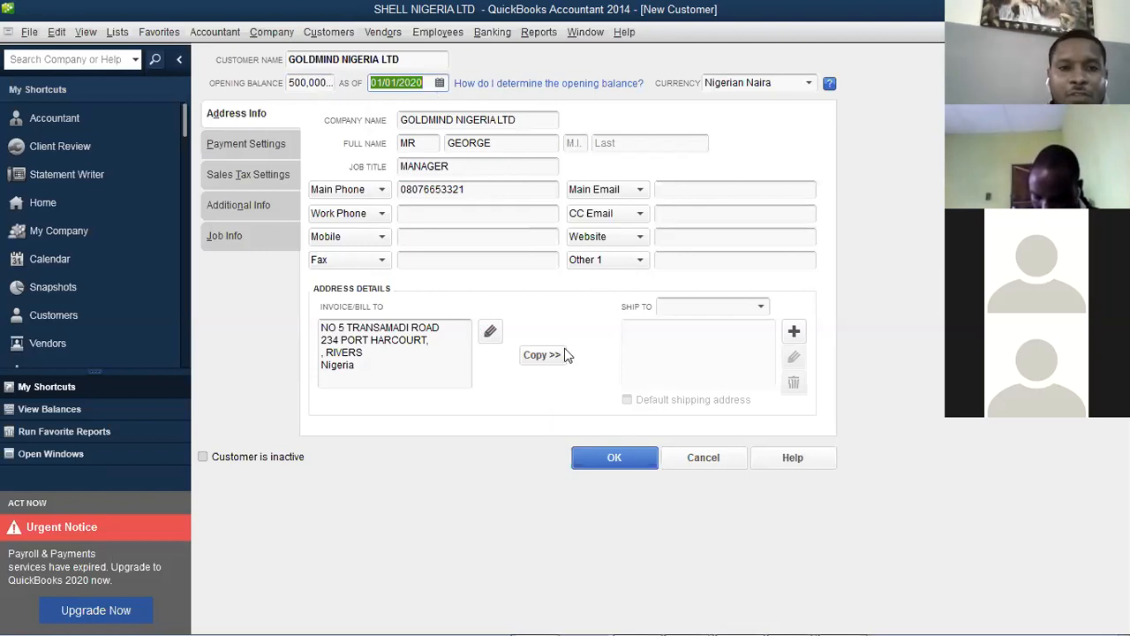
pyautogui.click(616, 465)
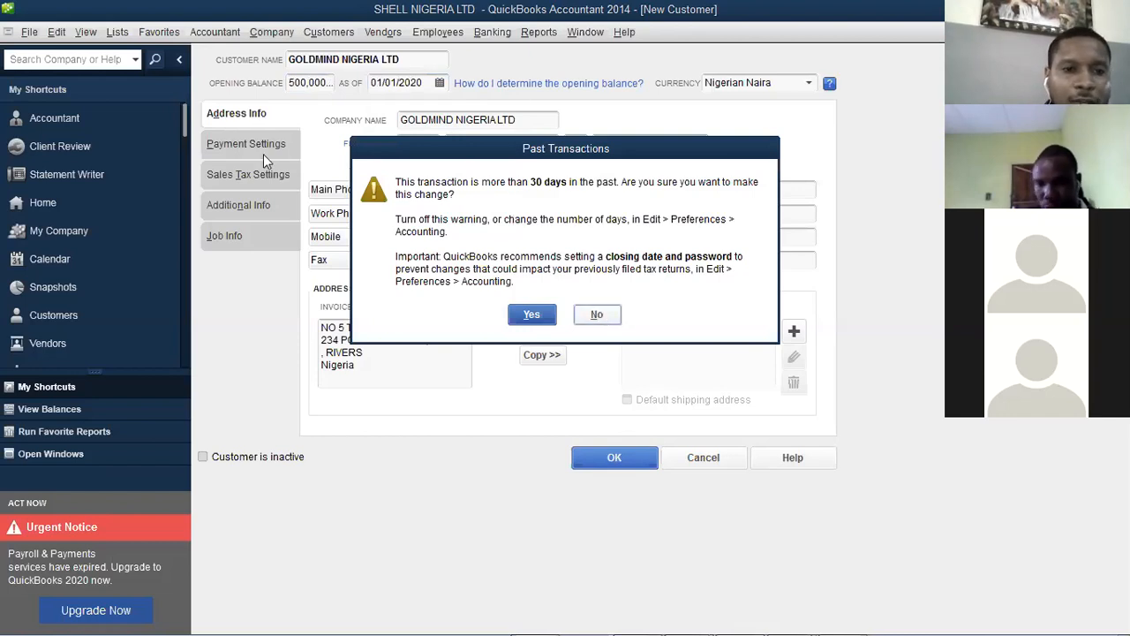
pyautogui.press('Return')
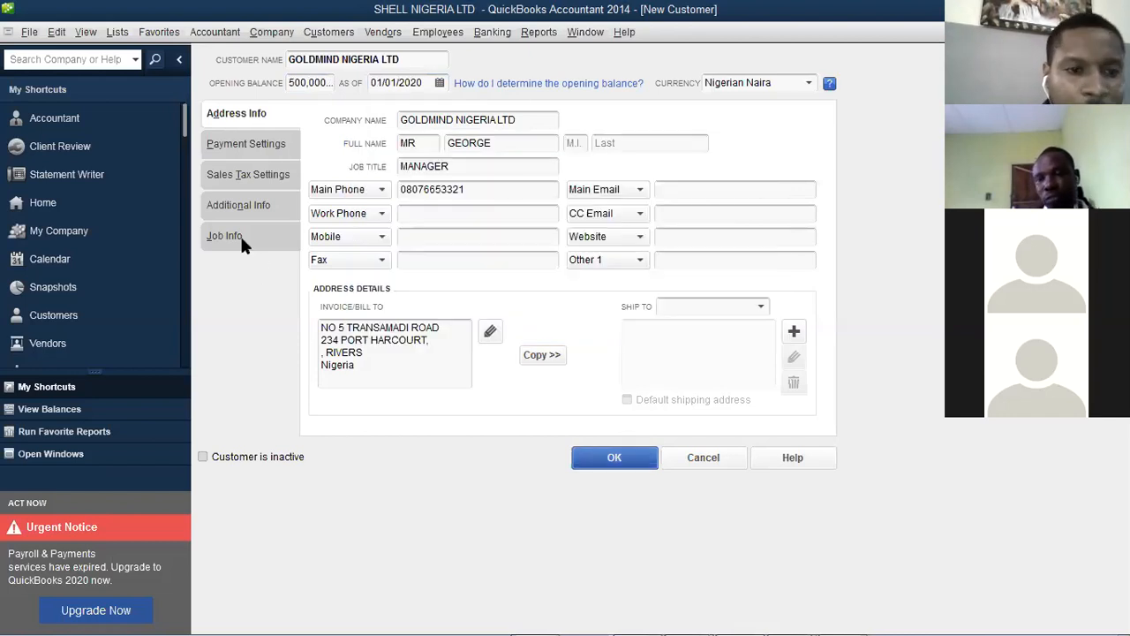
# On Payment Settings, choose < Add New > from the Payment Terms list
pyautogui.click(246, 146)
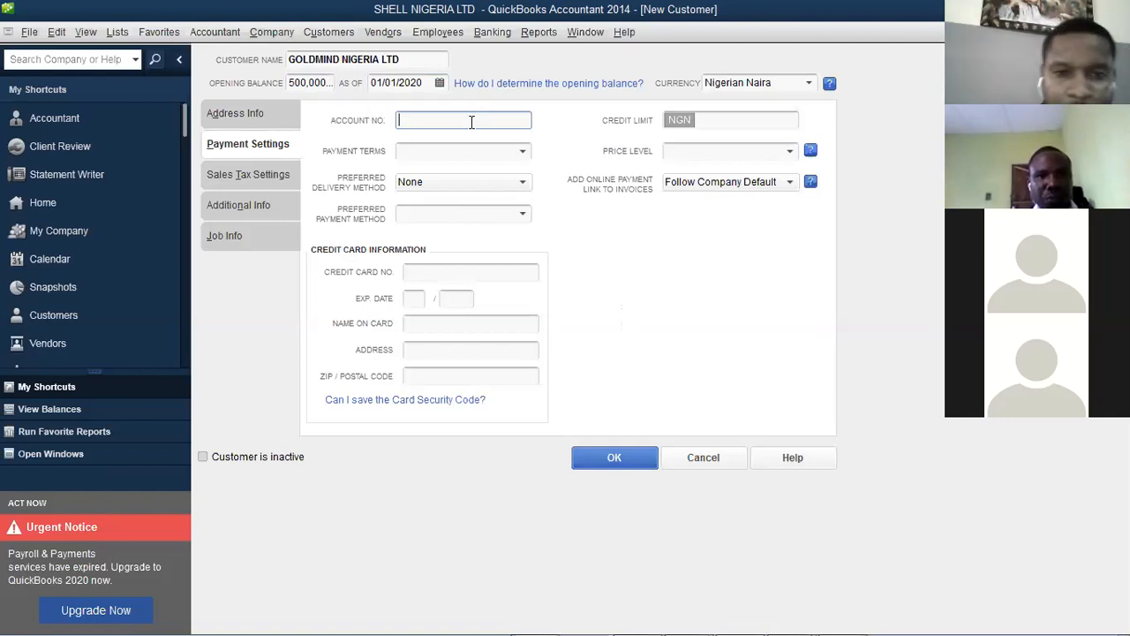
pyautogui.click(502, 159)
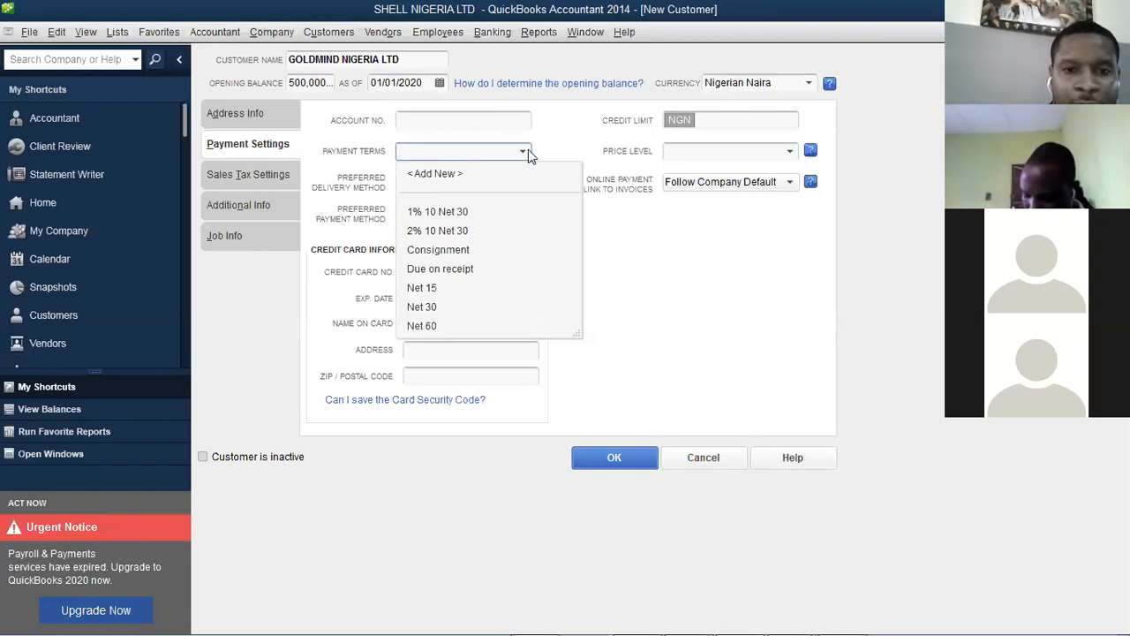
pyautogui.click(441, 174)
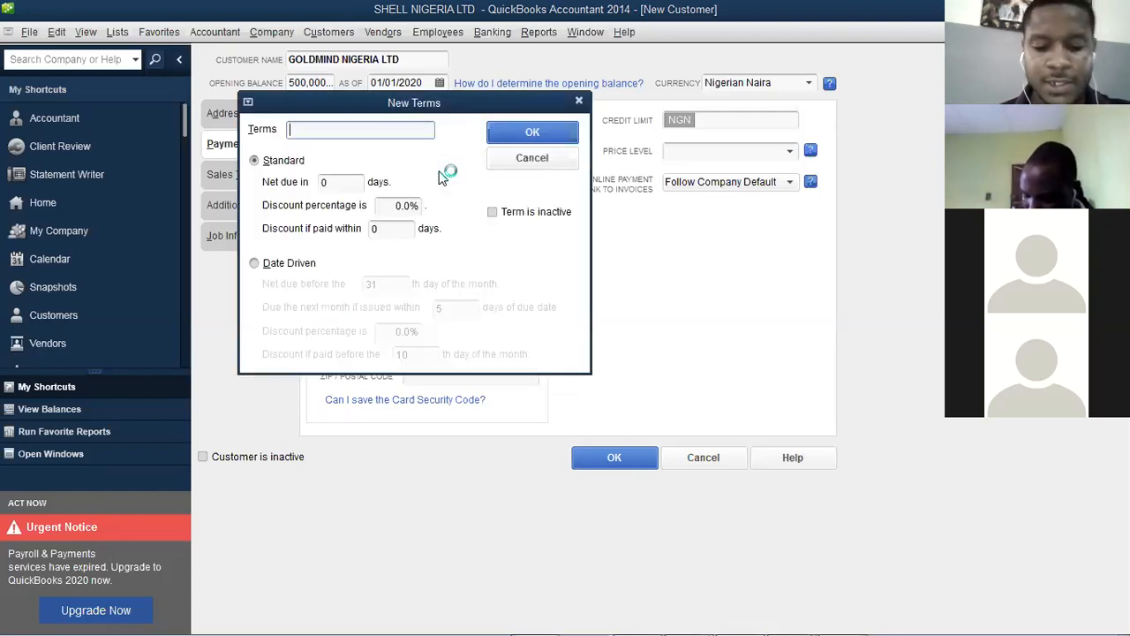
# Name the new term GOLDMINE with net due in 30 days
pyautogui.write('GOLDMIND')
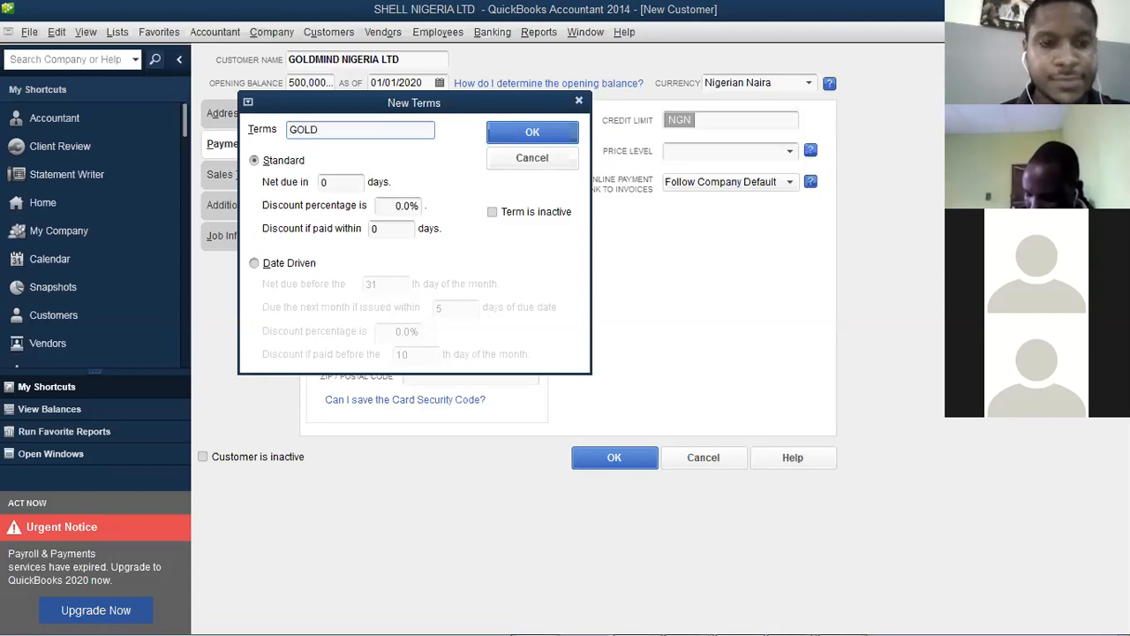
pyautogui.click(346, 183)
pyautogui.write('30')
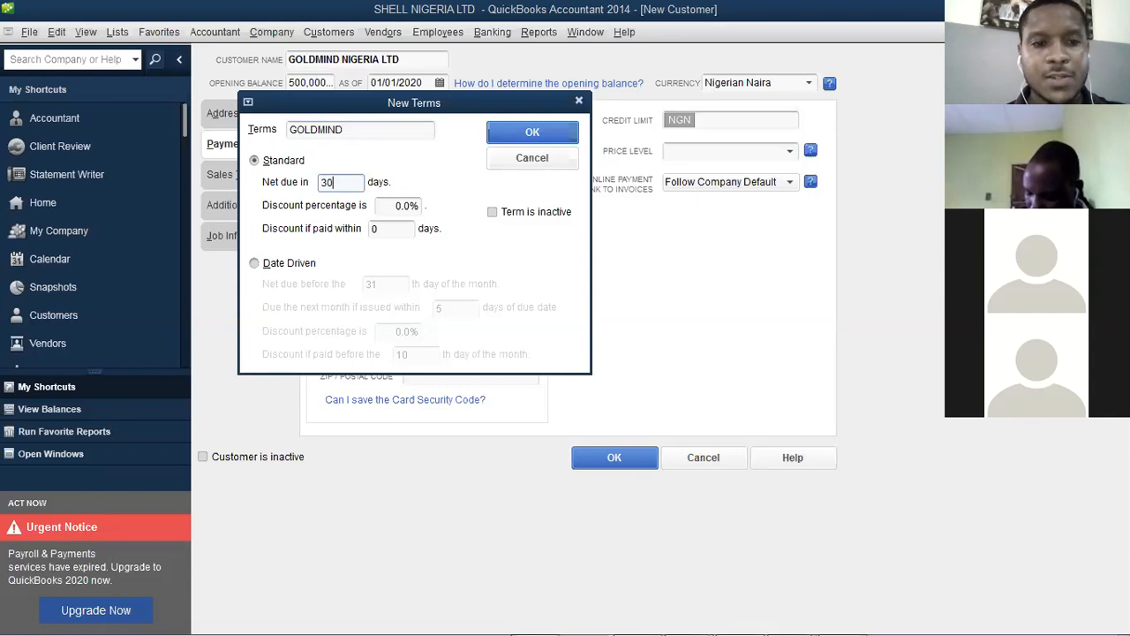
pyautogui.click(409, 207)
pyautogui.press('BackSpace')
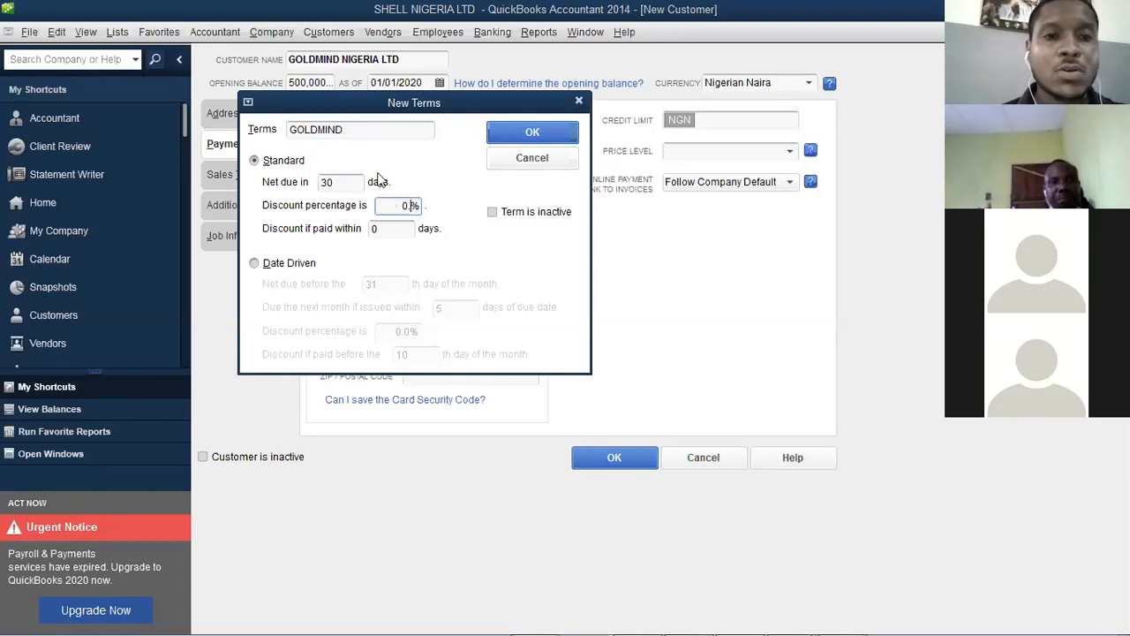
pyautogui.click(353, 130)
pyautogui.press('BackSpace')
pyautogui.write('E')
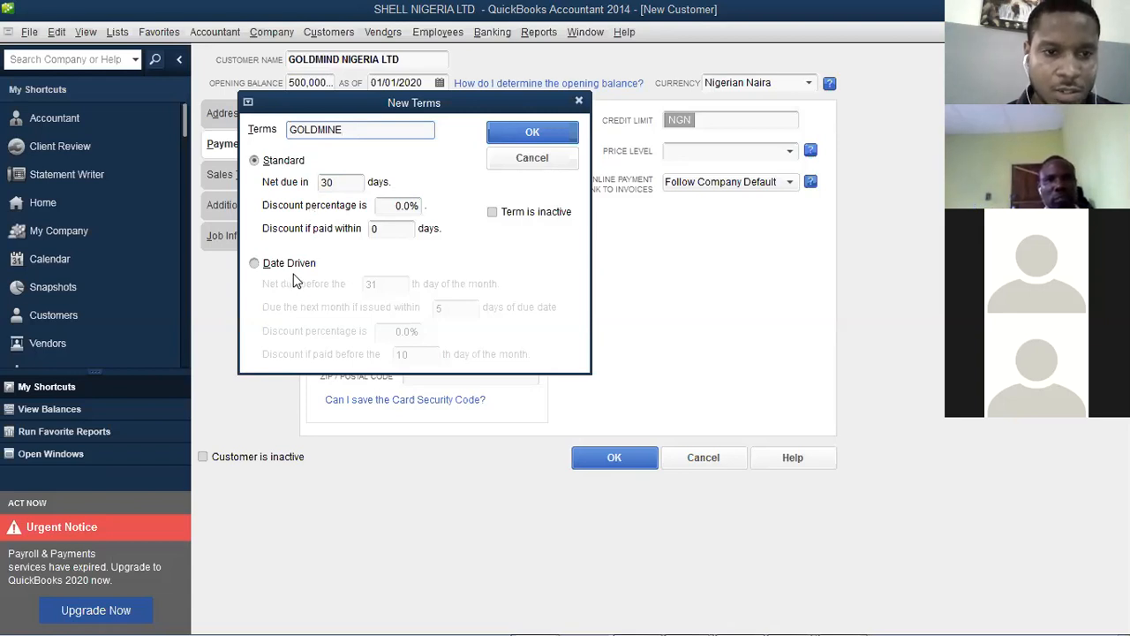
# Give the term a 5% discount if paid within 10 days and save it
pyautogui.click(398, 205)
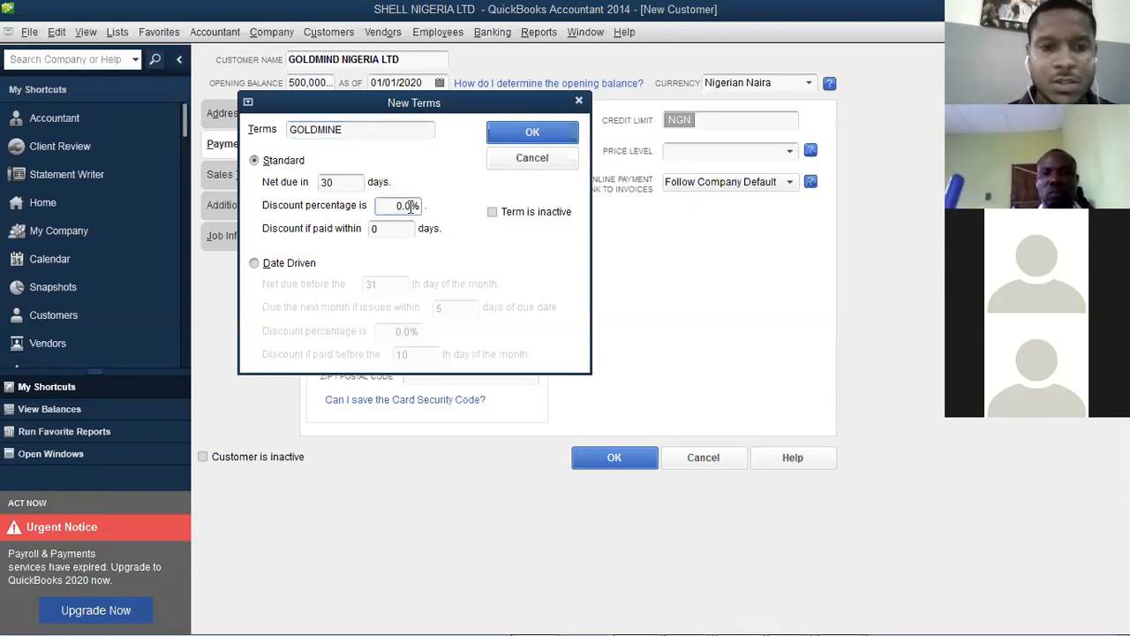
pyautogui.press('BackSpace')
pyautogui.press('BackSpace')
pyautogui.write('5')
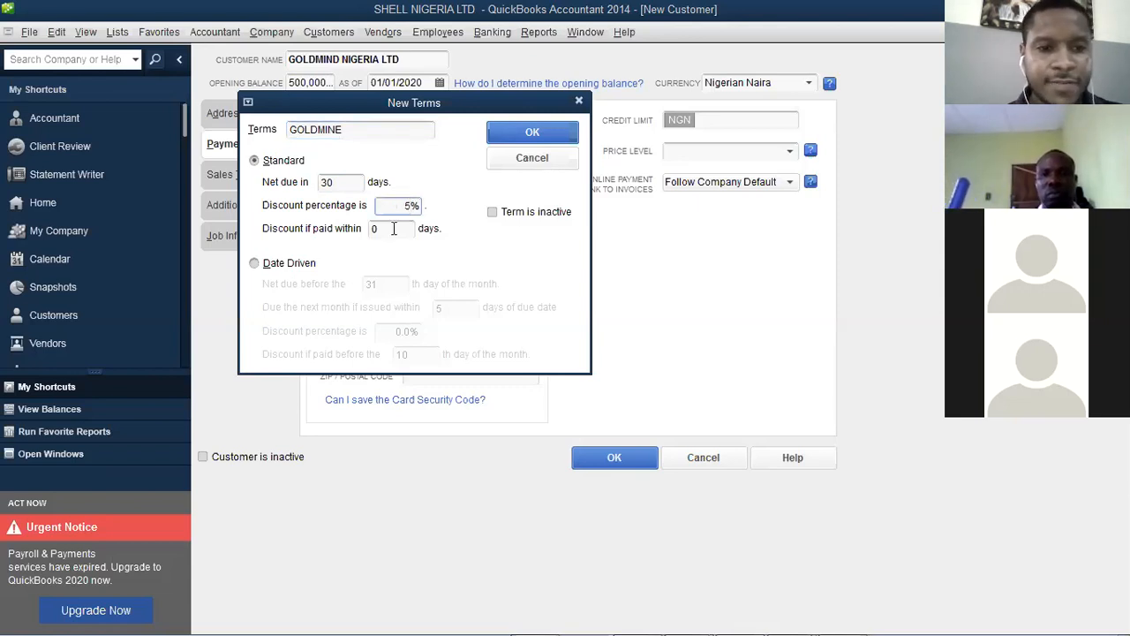
pyautogui.click(395, 228)
pyautogui.press('BackSpace')
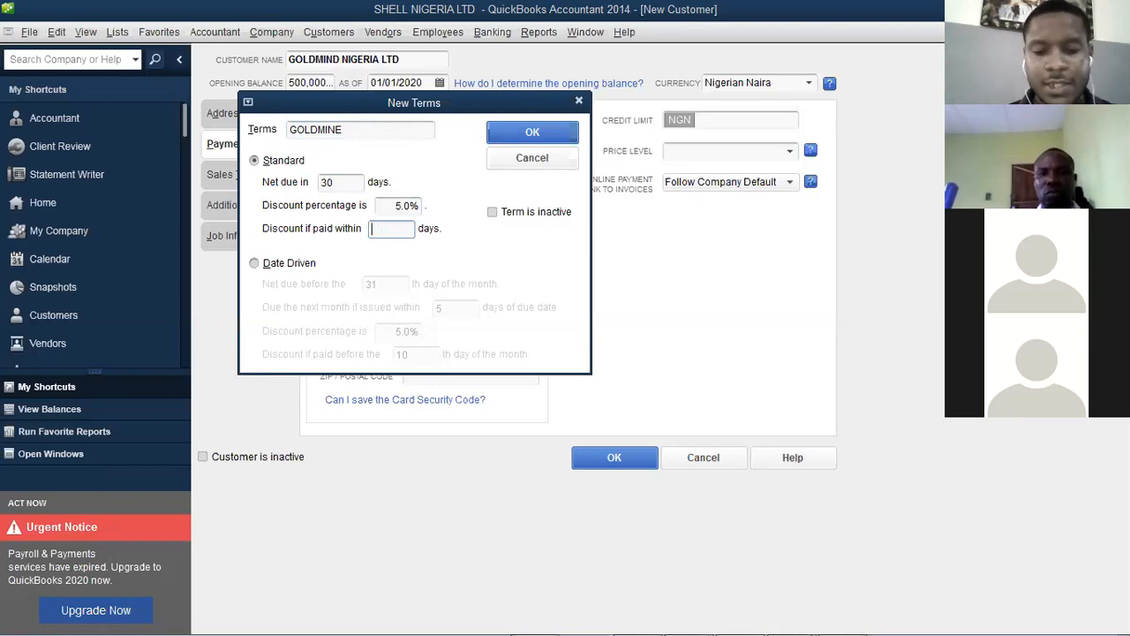
pyautogui.write('10')
pyautogui.press('Tab')
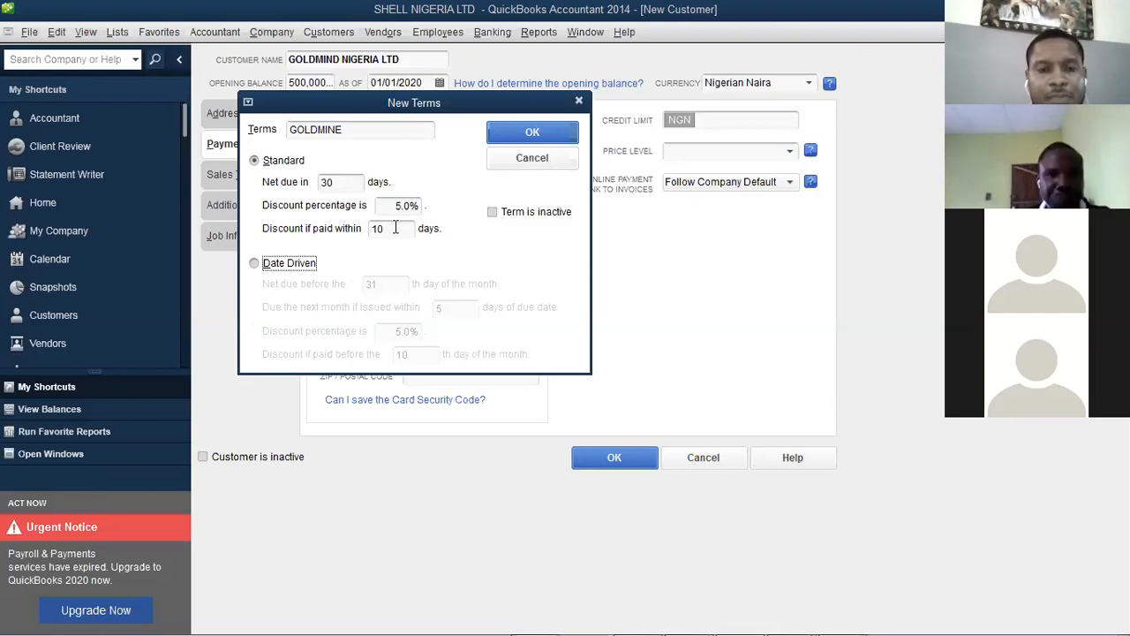
pyautogui.click(539, 131)
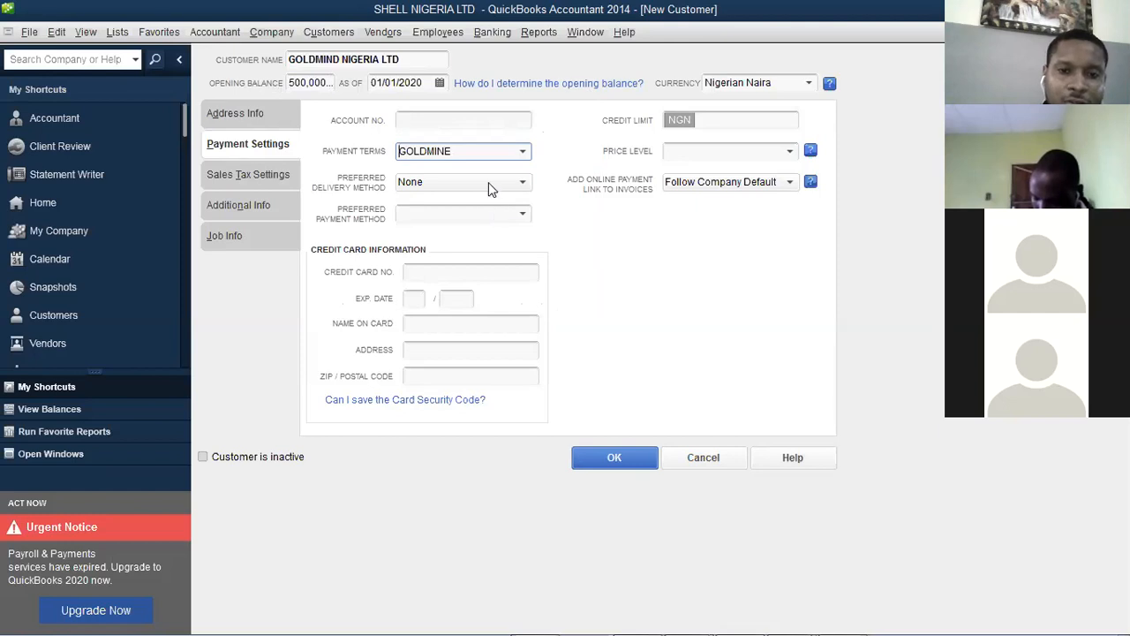
# Set the preferred delivery method to E-mail and the payment method to Check
pyautogui.click(522, 182)
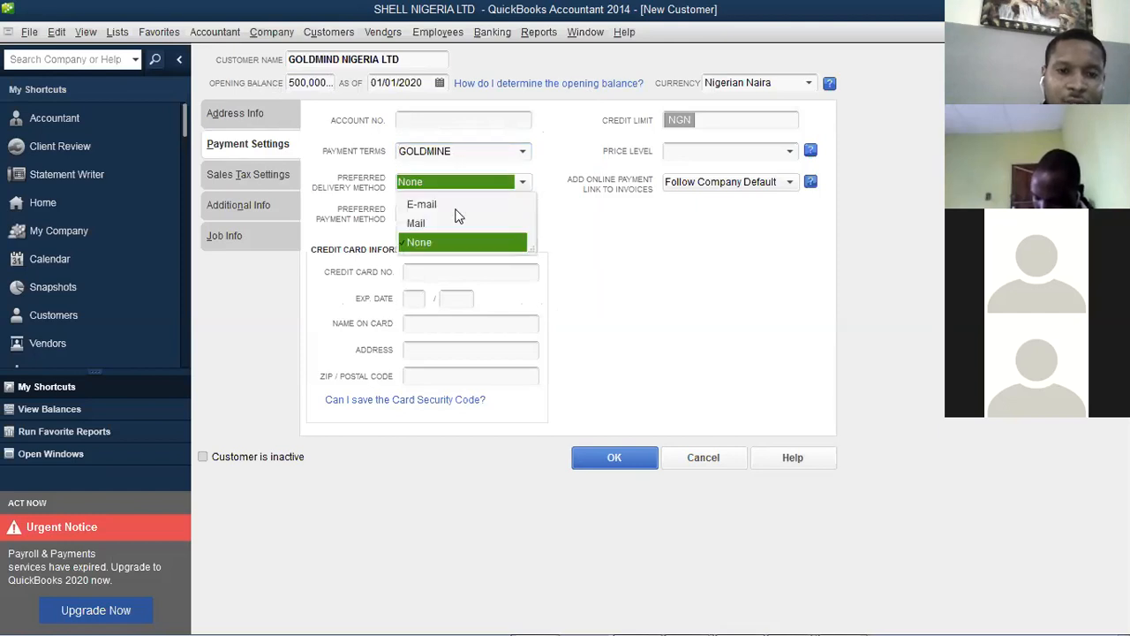
pyautogui.click(515, 207)
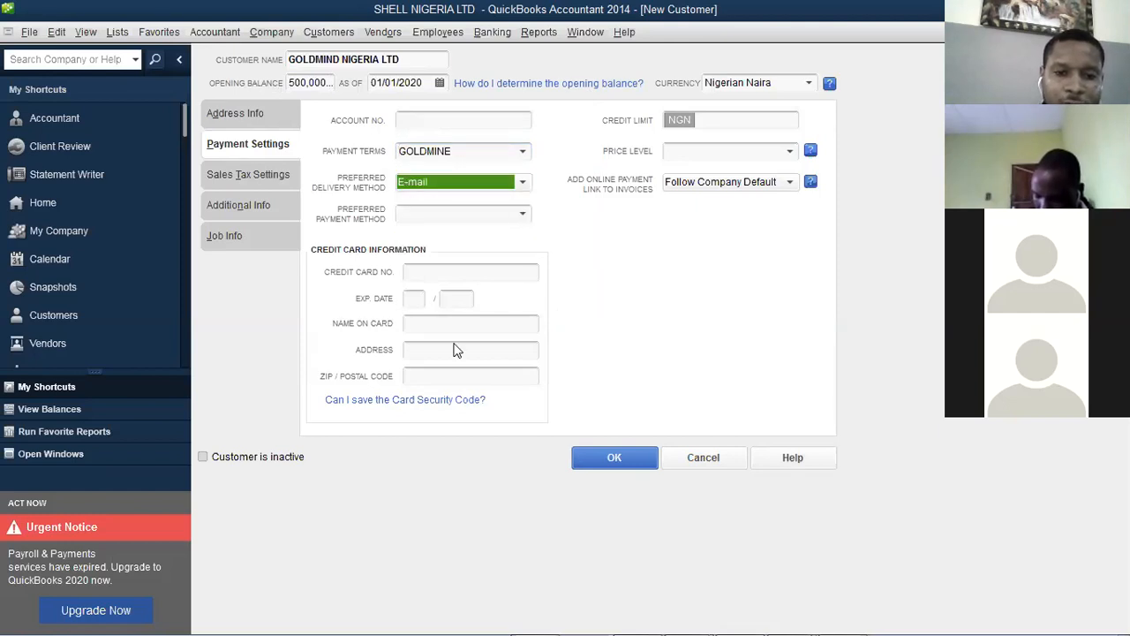
pyautogui.click(522, 214)
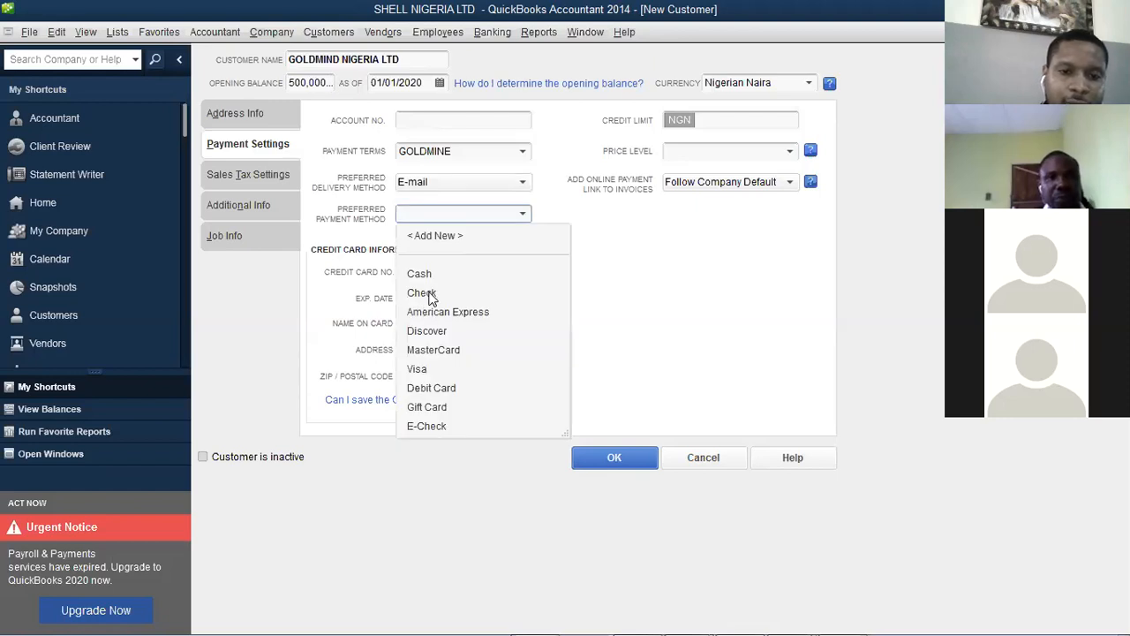
pyautogui.click(422, 293)
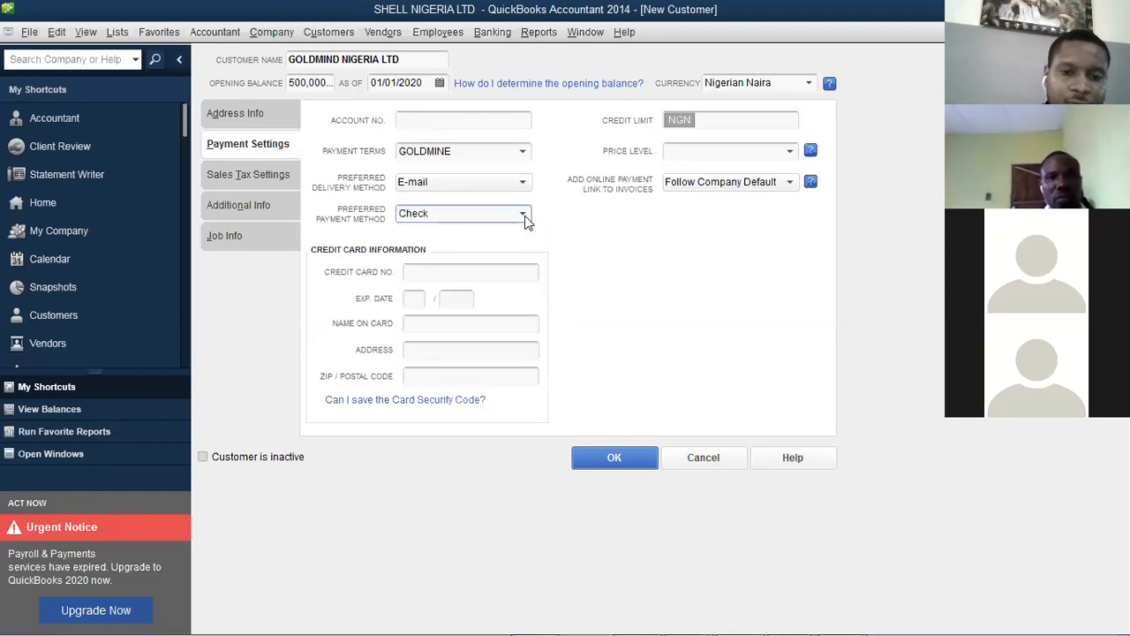
# Create a Check-type TRANSFER payment method and make it the preferred payment method
pyautogui.click(525, 215)
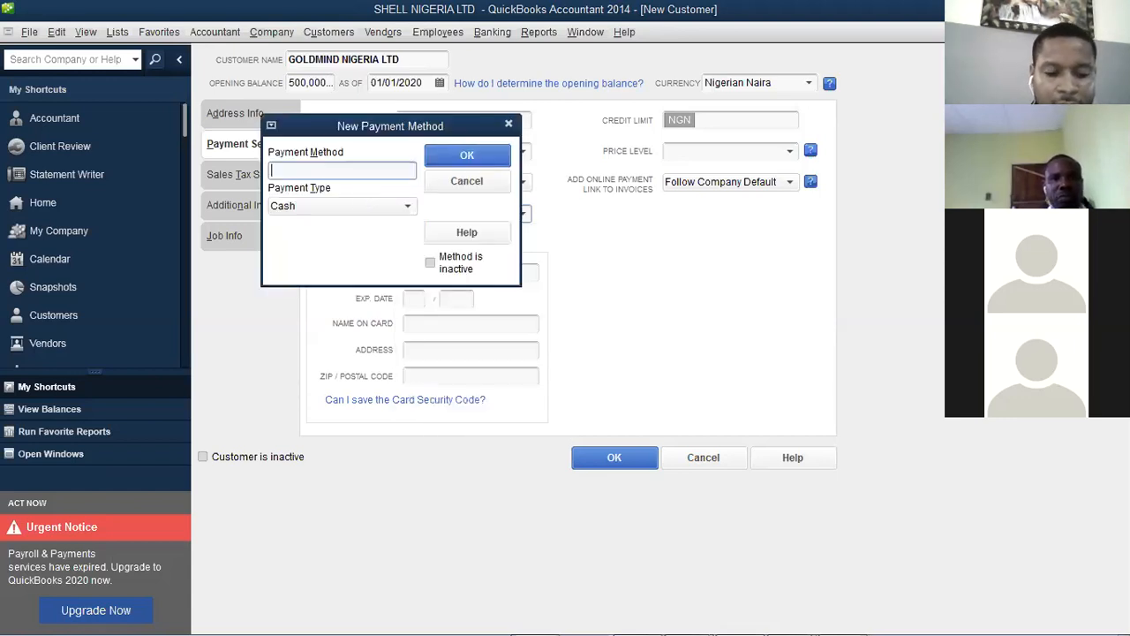
pyautogui.write('TRANSFER')
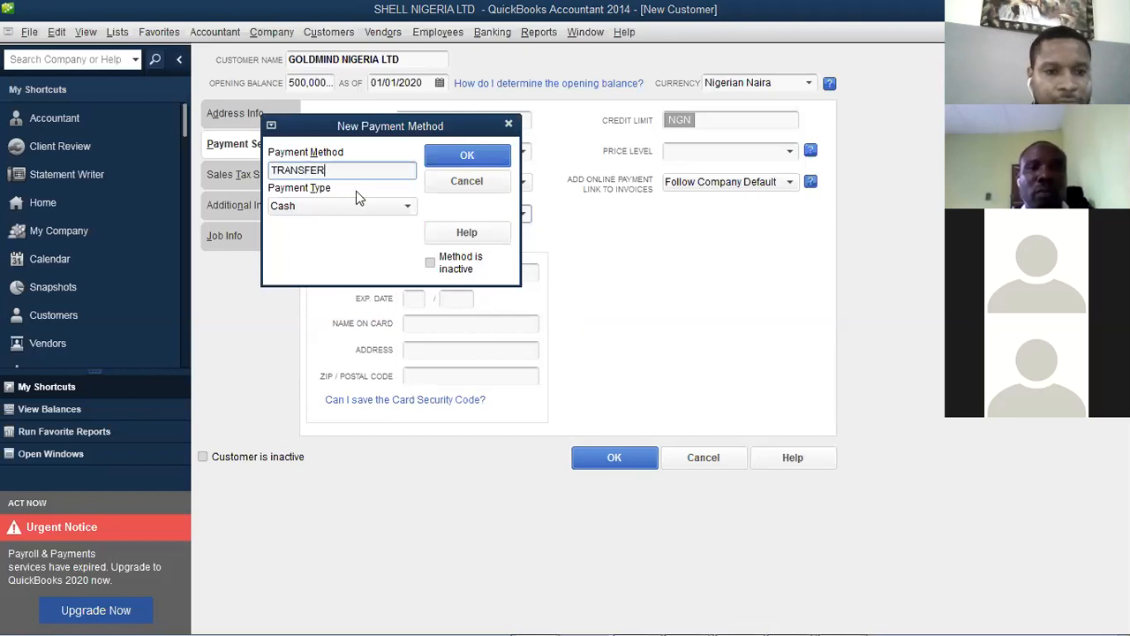
pyautogui.click(376, 208)
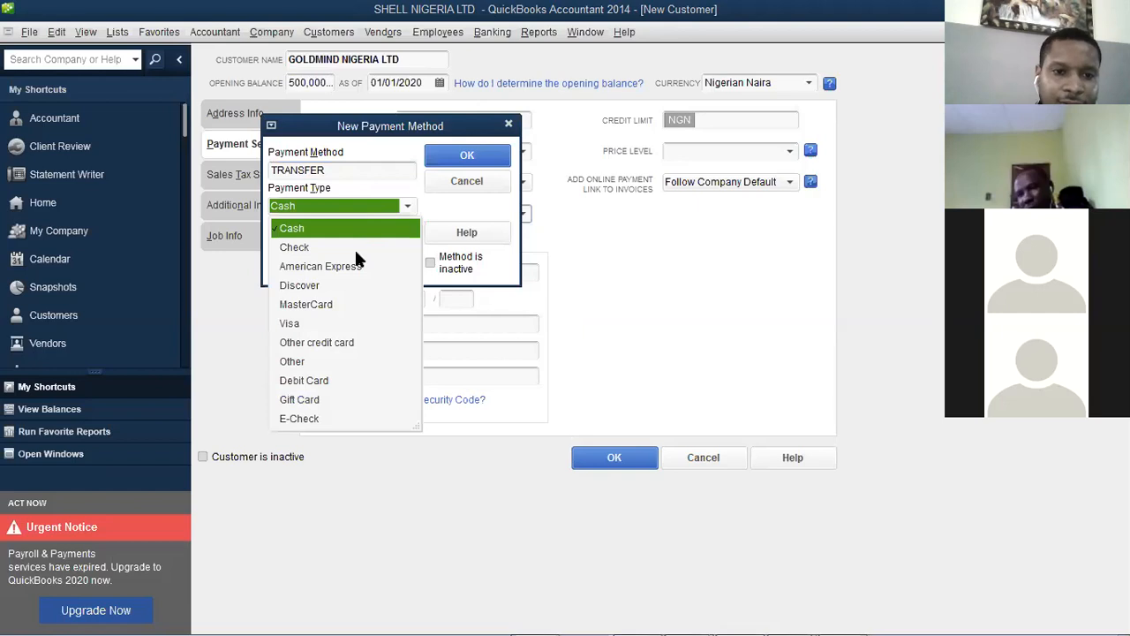
pyautogui.click(356, 251)
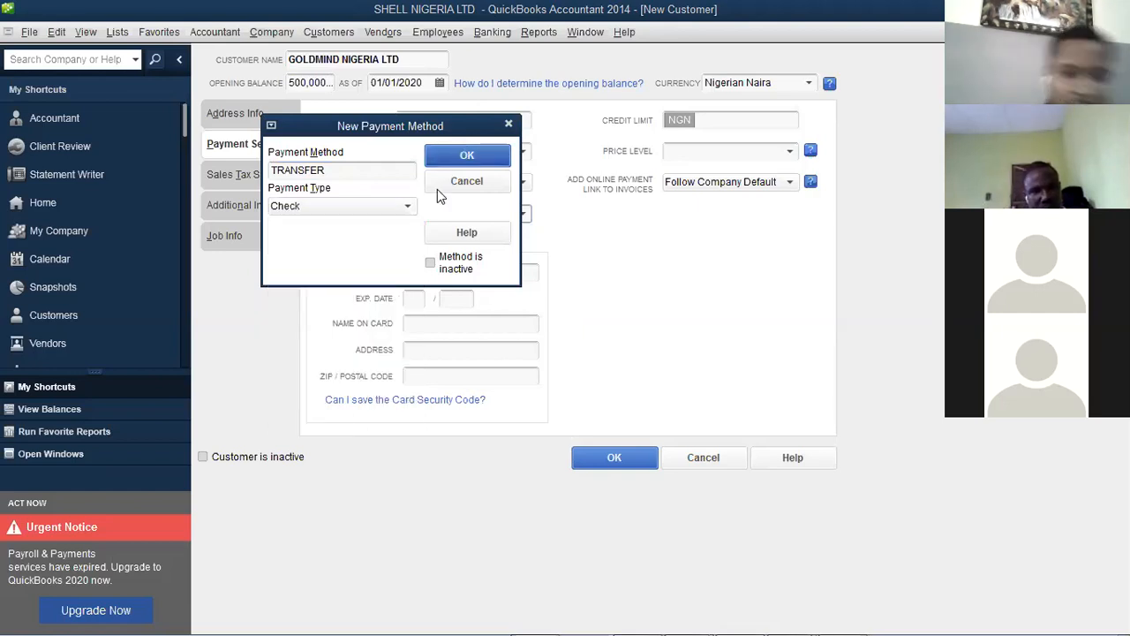
pyautogui.click(466, 157)
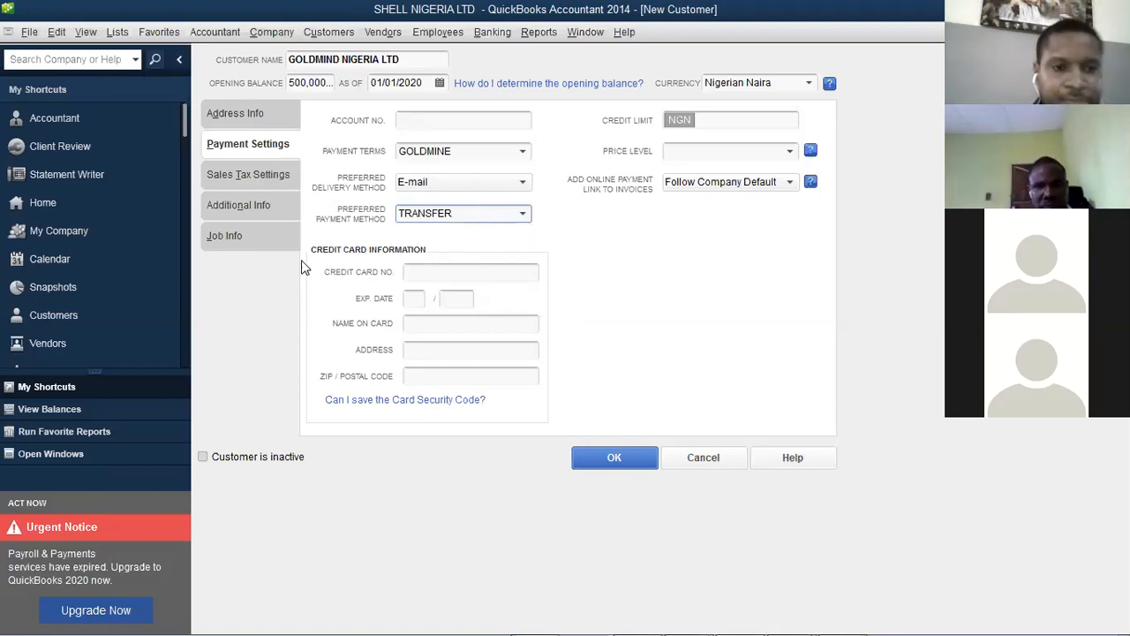
pyautogui.click(270, 177)
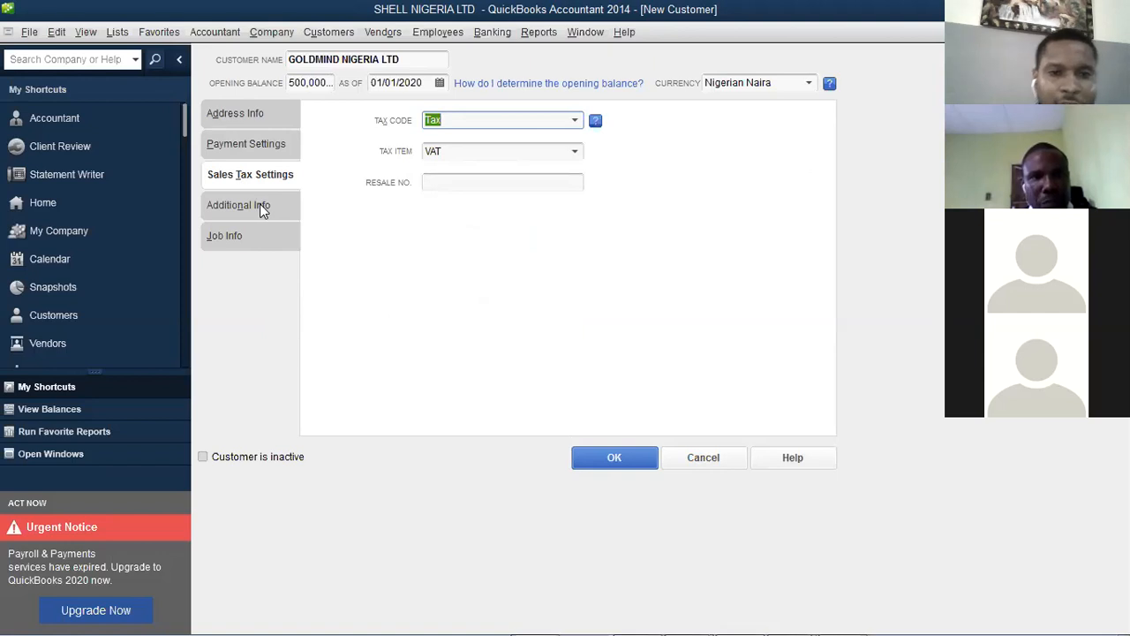
# Add a new CONTRACTOR customer type on Additional Info and assign it, then review Job Info
pyautogui.click(260, 203)
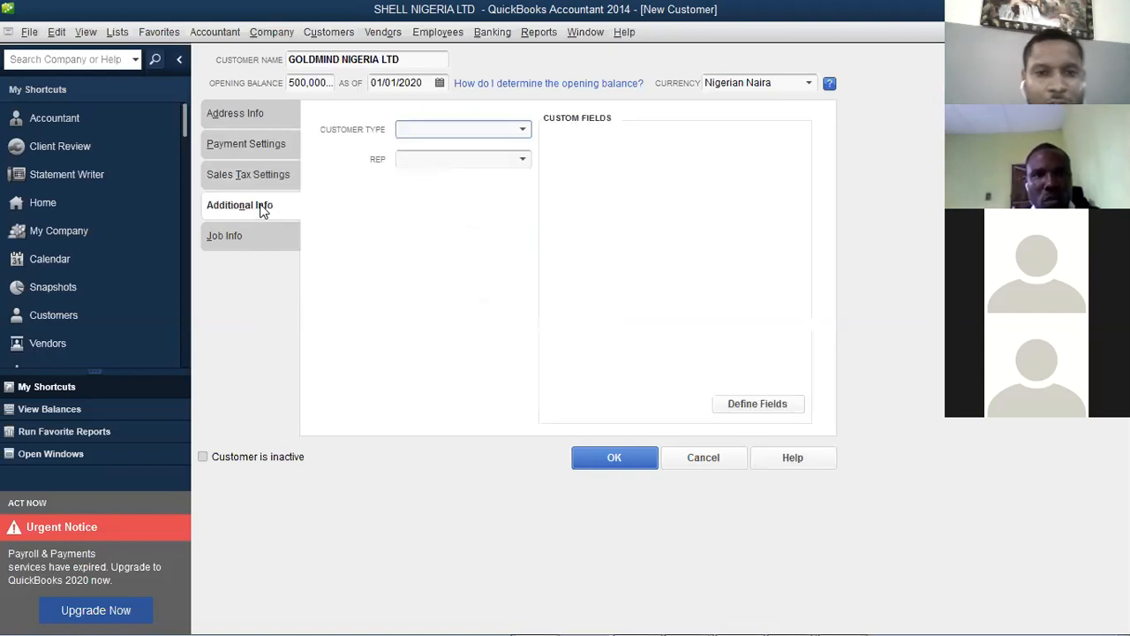
pyautogui.click(524, 129)
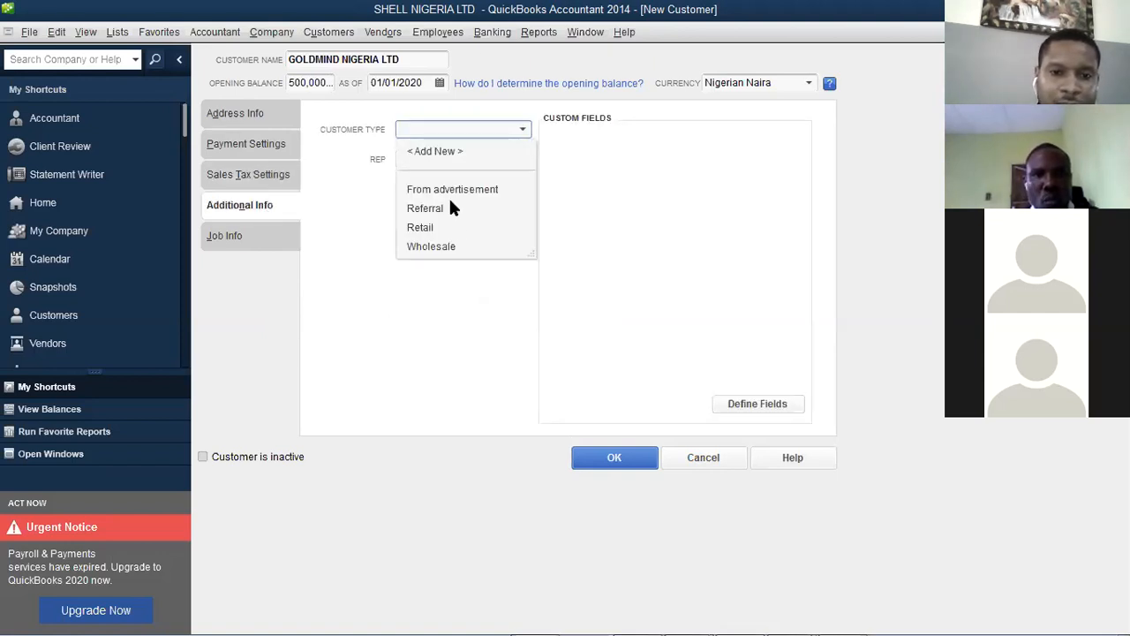
pyautogui.click(435, 151)
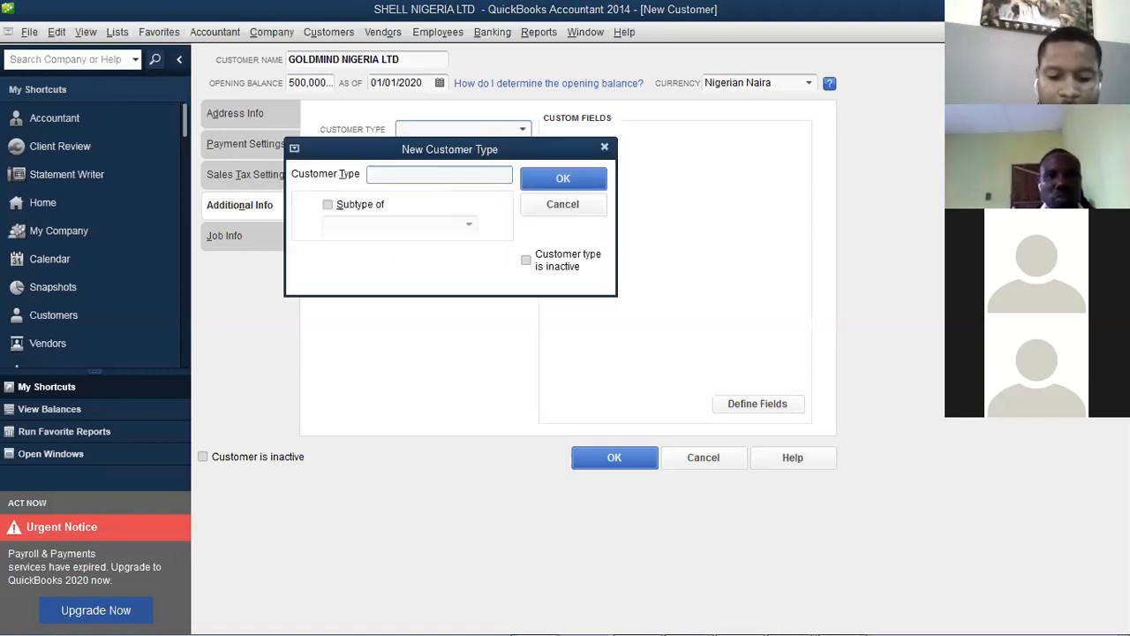
pyautogui.write('CONTRACTOR')
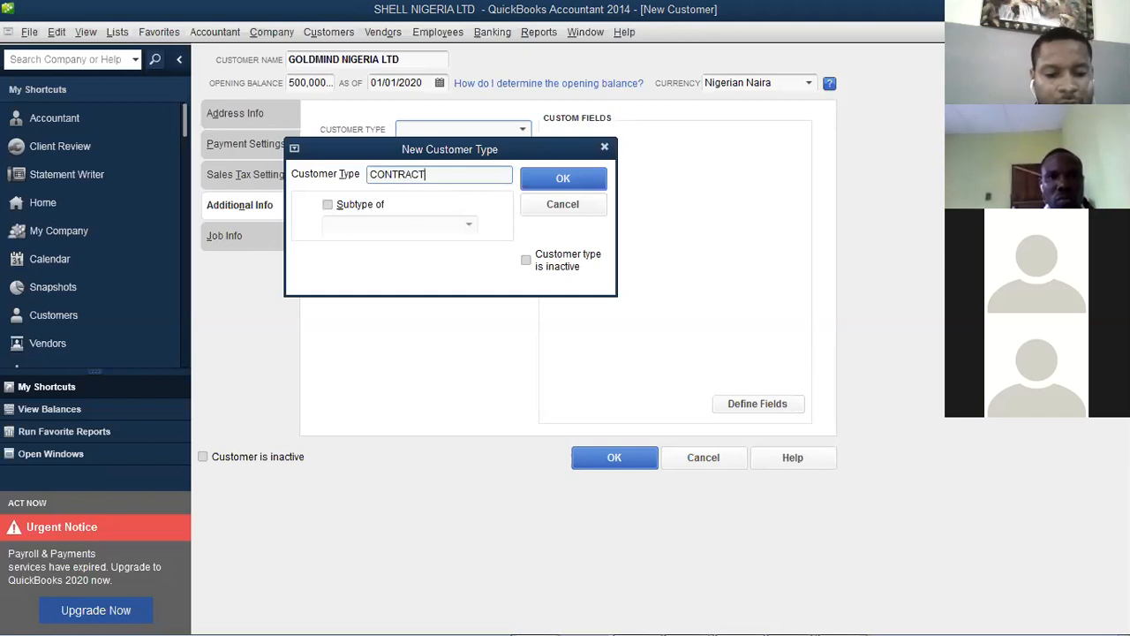
pyautogui.click(572, 180)
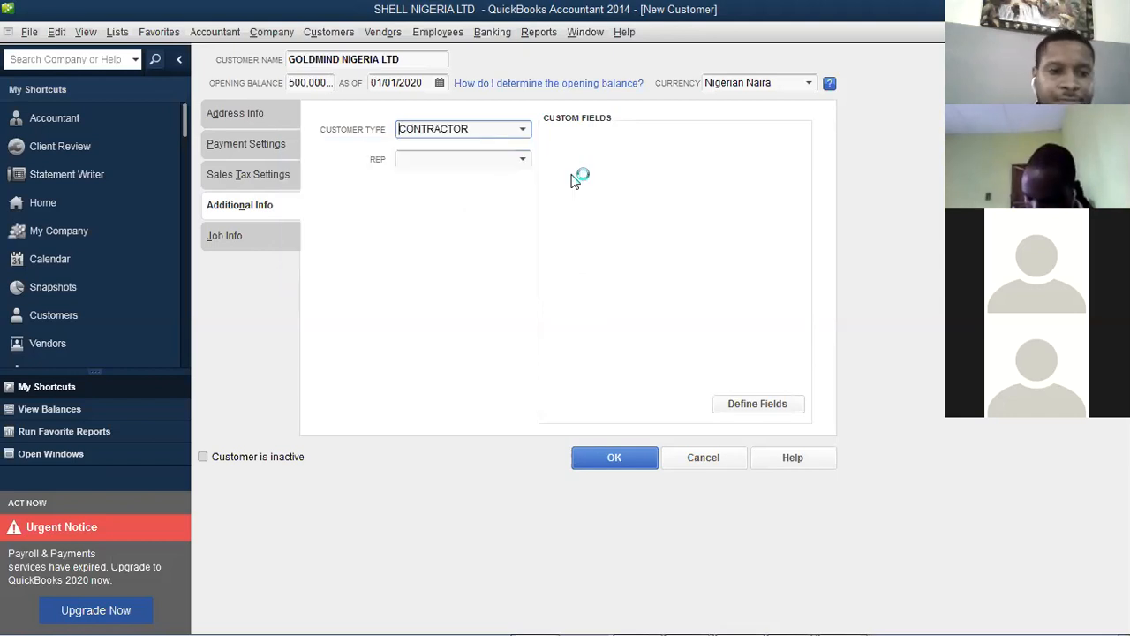
pyautogui.click(277, 226)
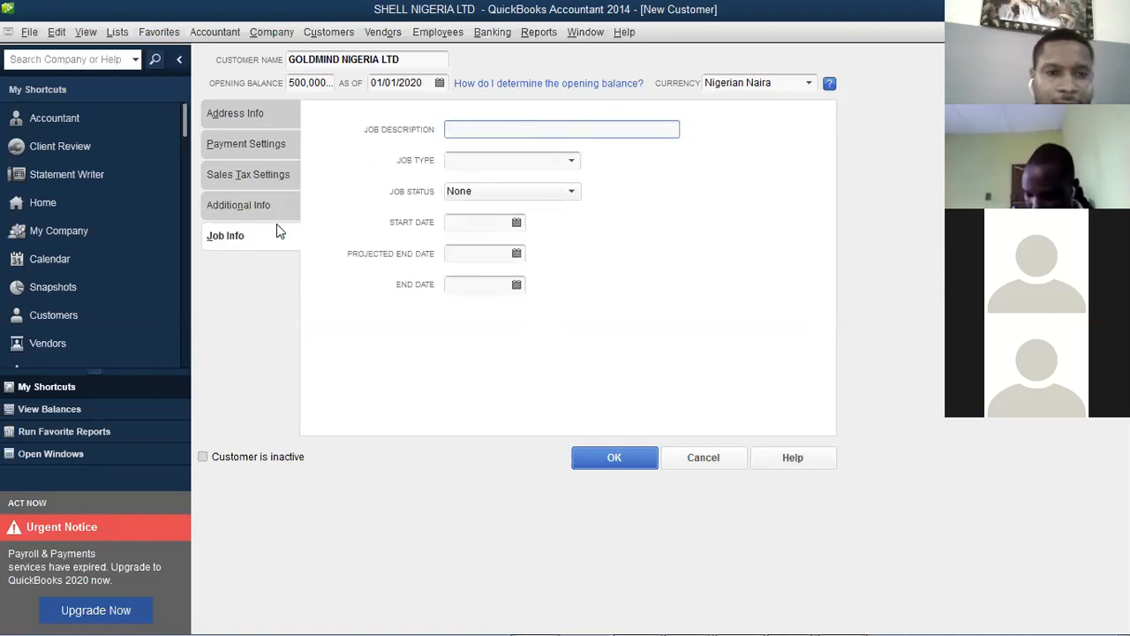
pyautogui.click(238, 113)
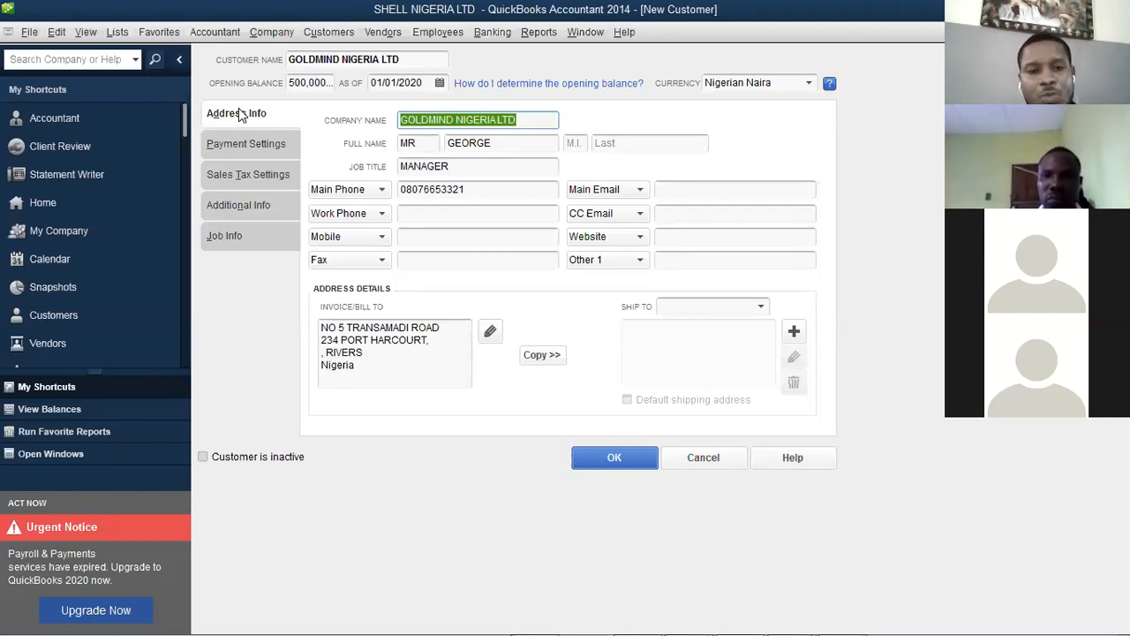
# Save GOLDMIND NIGERIA LTD despite the past-date warning and widen the NAME column
pyautogui.click(596, 458)
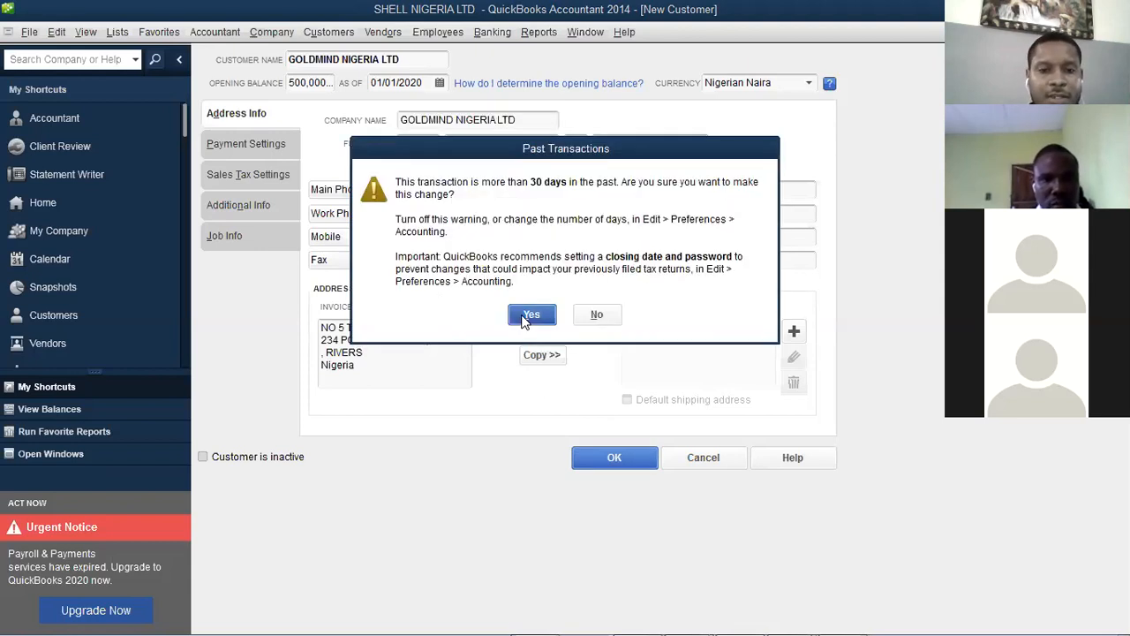
pyautogui.click(531, 316)
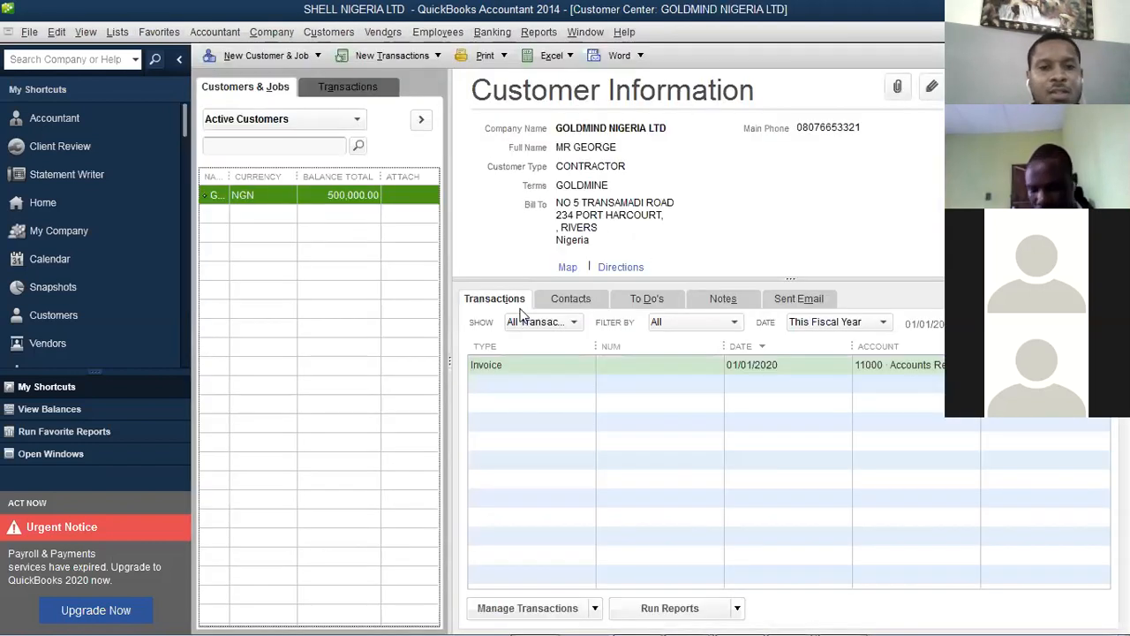
pyautogui.moveTo(232, 180); pyautogui.dragTo(292, 177)
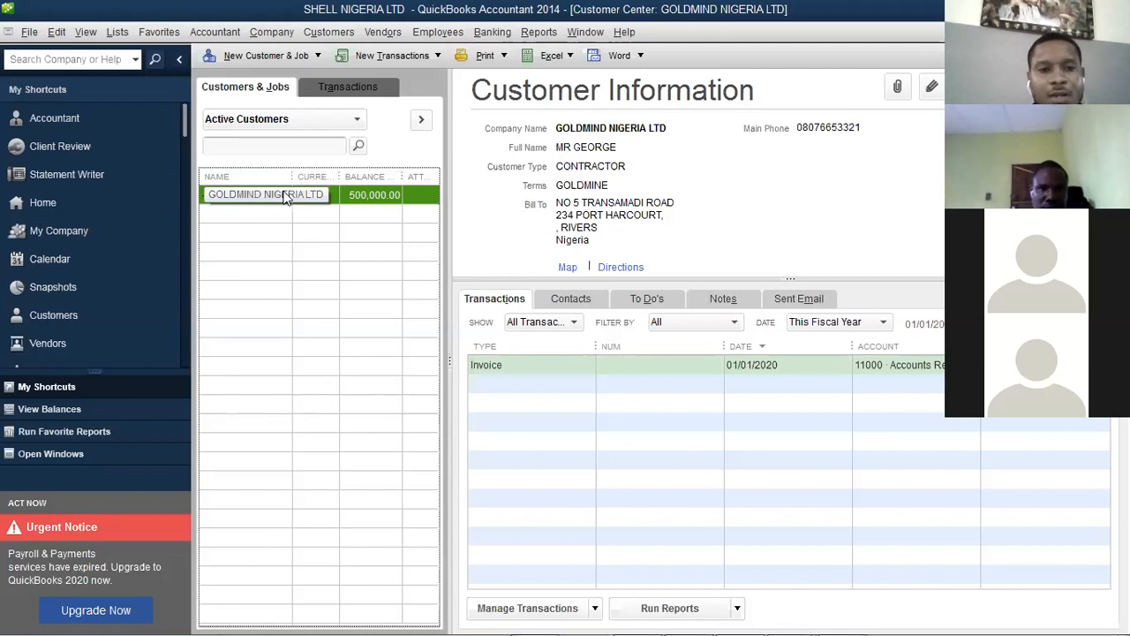
# Edit the customer and change GOLDMIND to GOLDMINE in the customer name
pyautogui.click(932, 87)
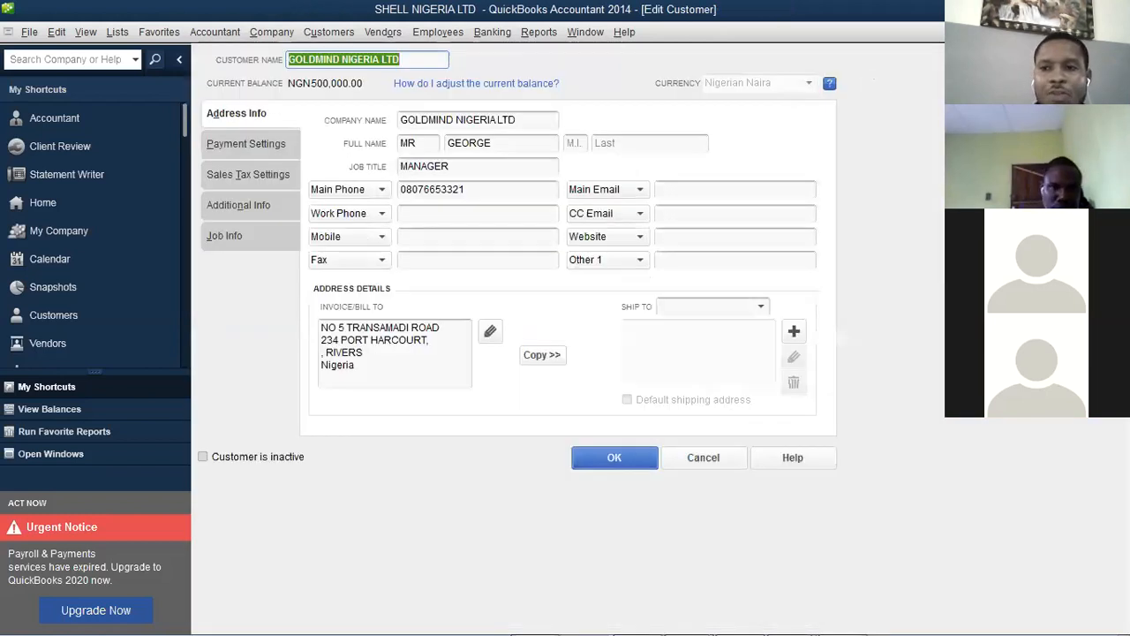
pyautogui.press('Escape')
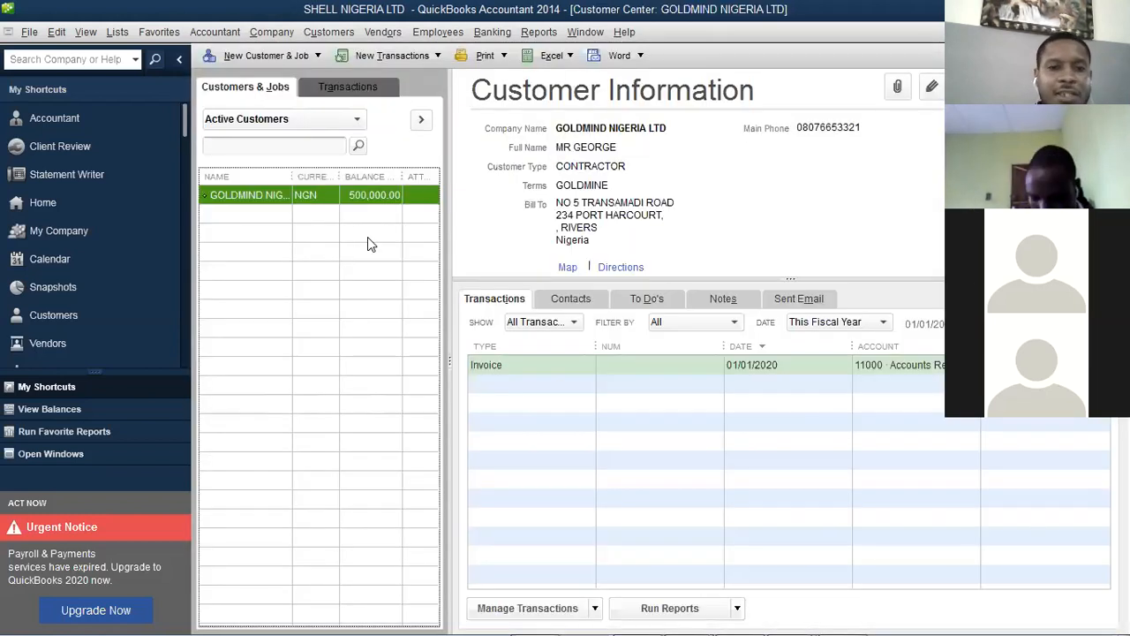
pyautogui.rightClick(303, 192)
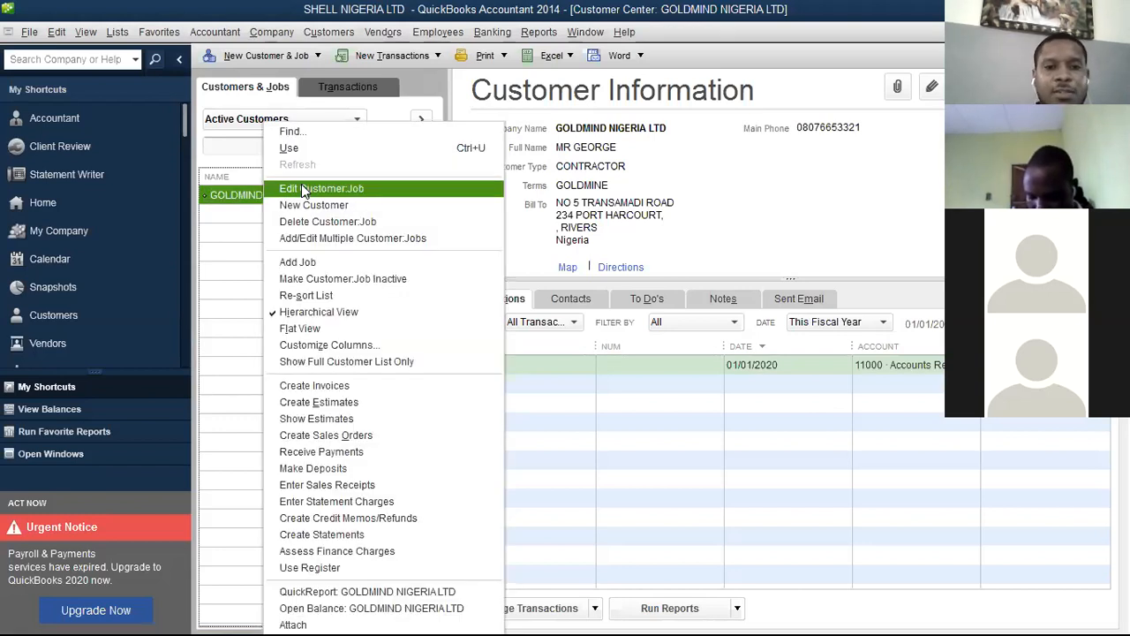
pyautogui.click(303, 190)
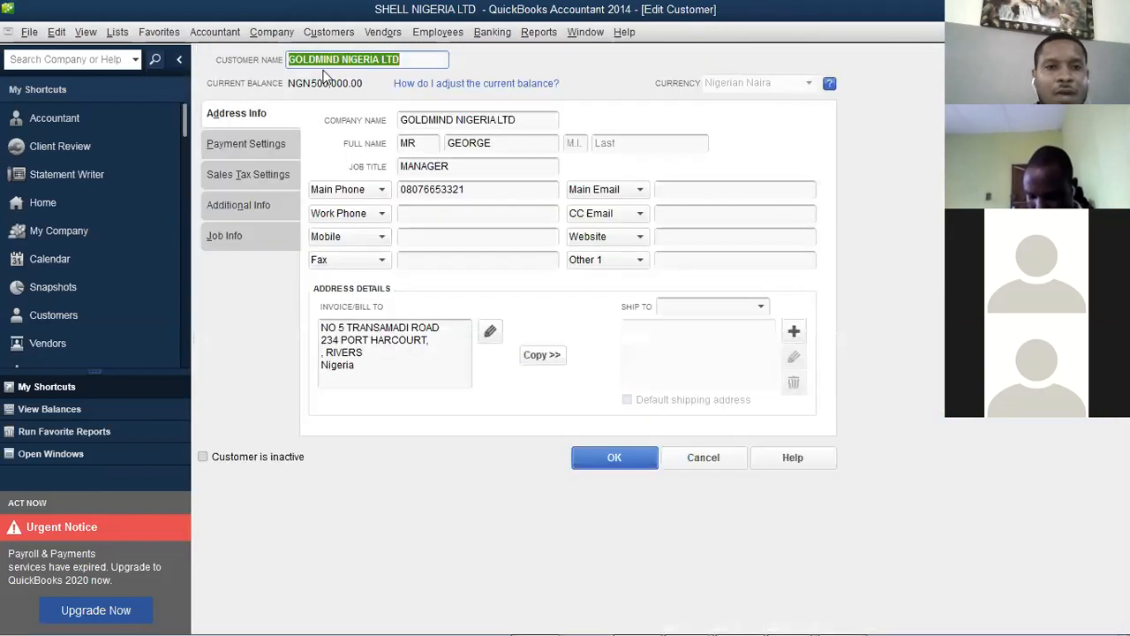
pyautogui.click(338, 60)
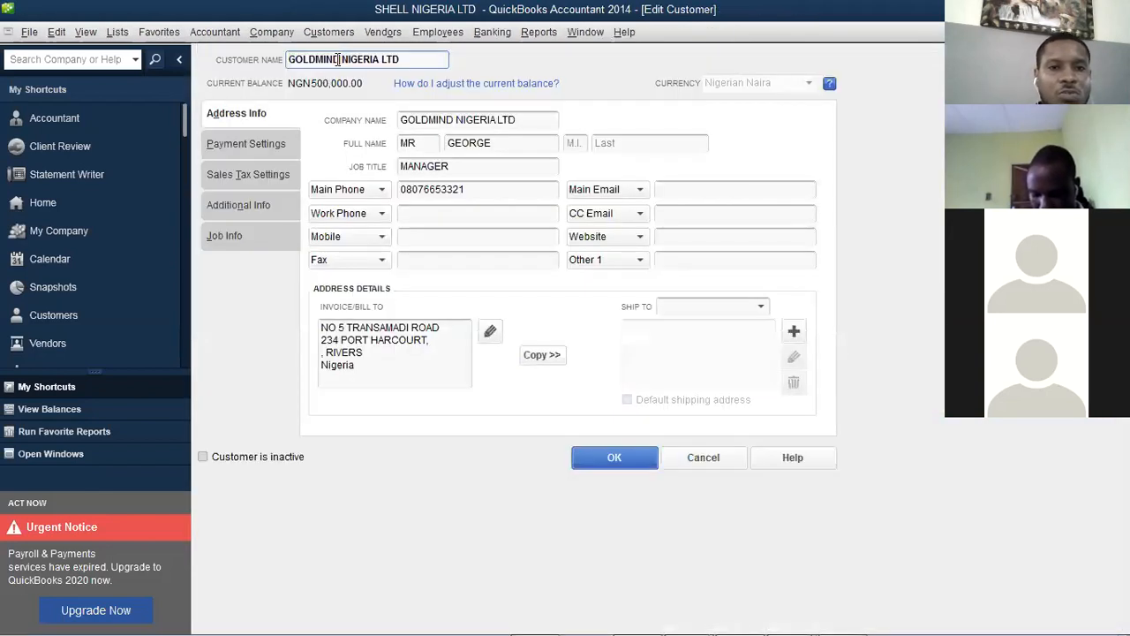
pyautogui.press('BackSpace')
pyautogui.write('E')
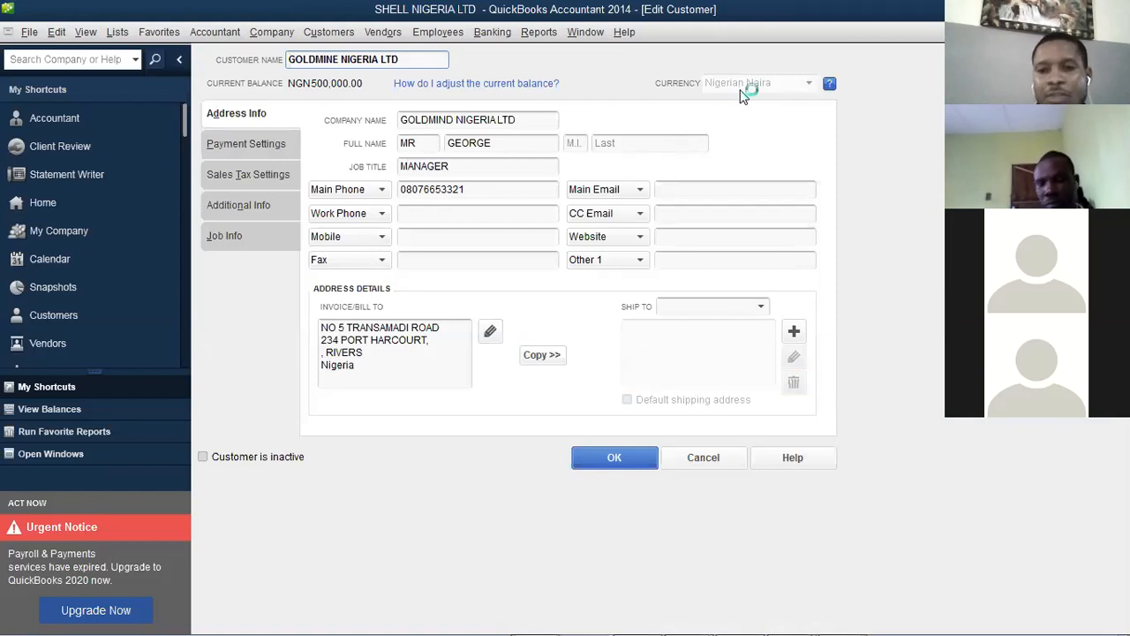
pyautogui.click(616, 459)
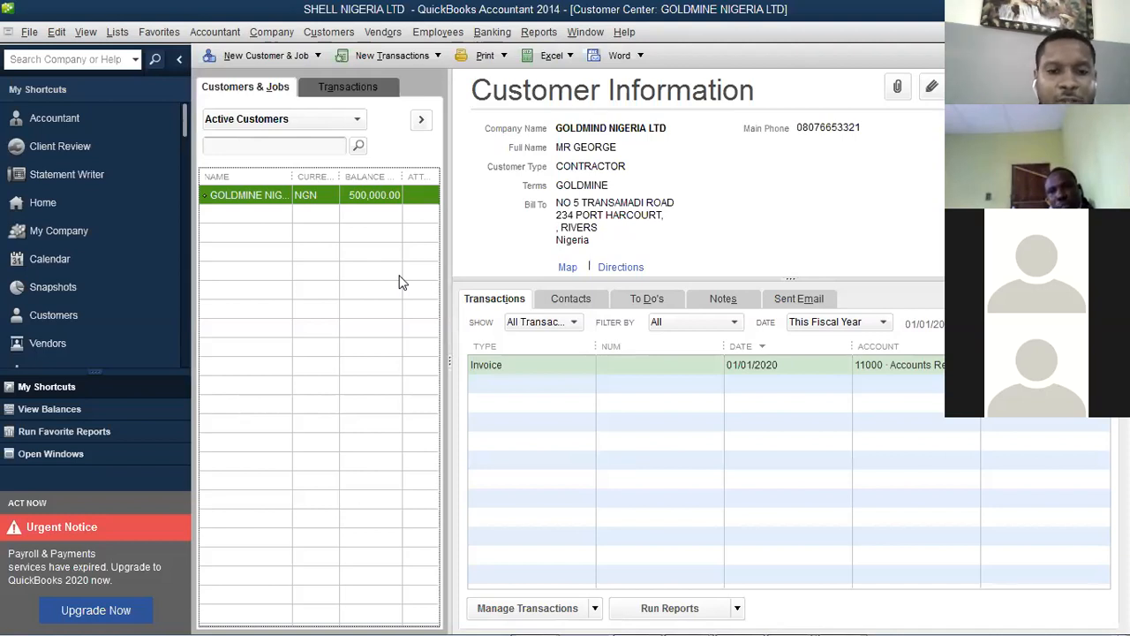
# Discard a first New Customer form after checking its terms list, then start a fresh one
pyautogui.click(269, 55)
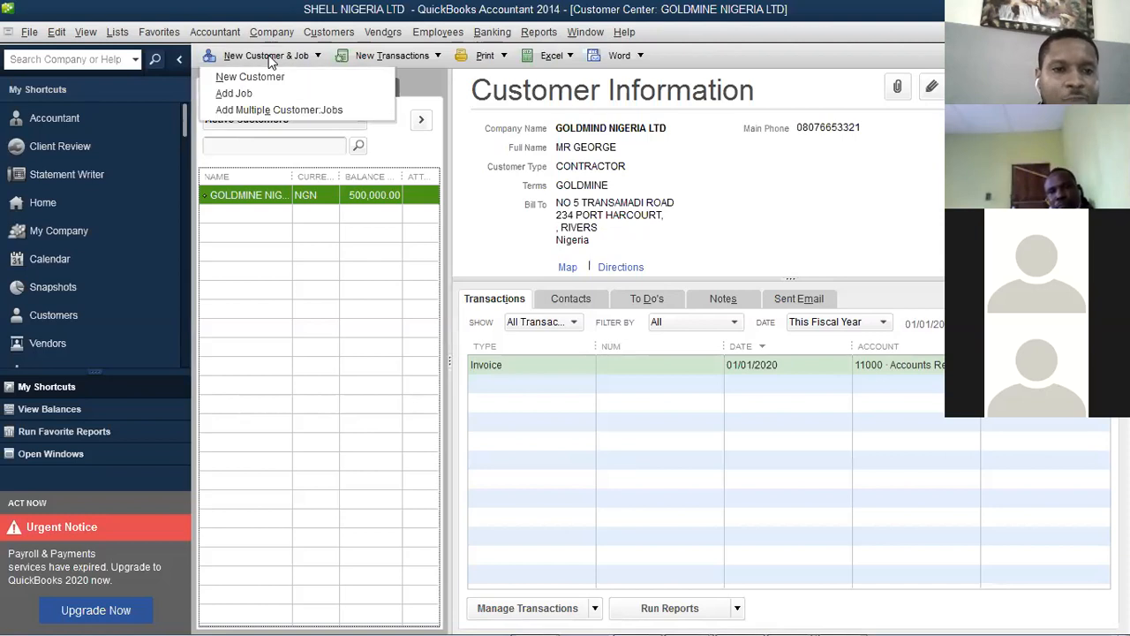
pyautogui.click(265, 79)
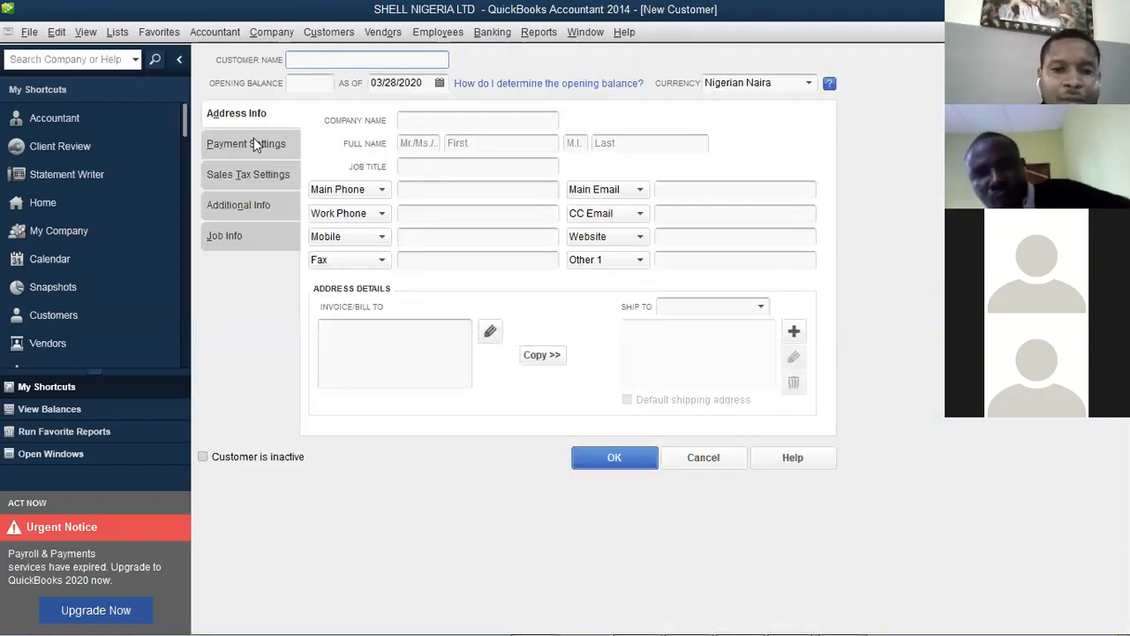
pyautogui.click(256, 143)
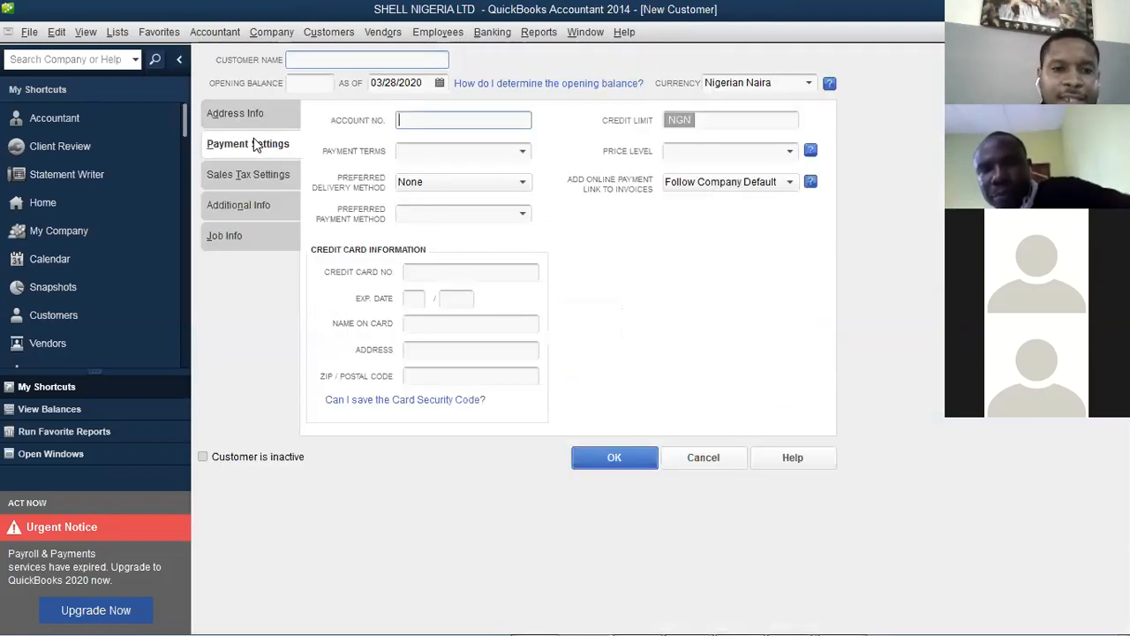
pyautogui.click(522, 151)
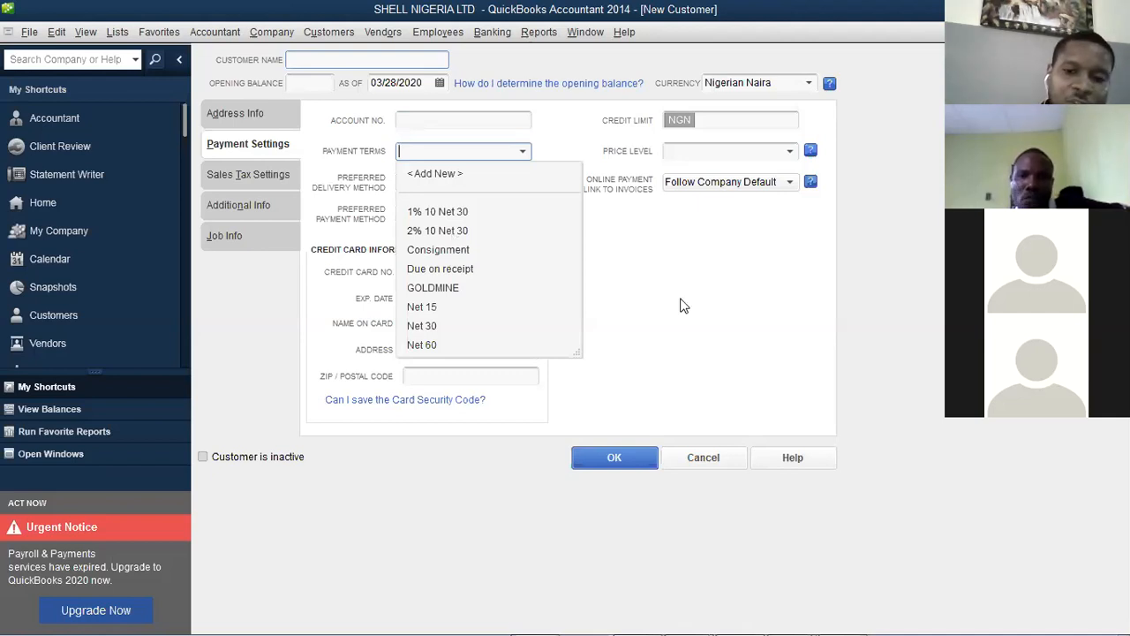
pyautogui.click(697, 372)
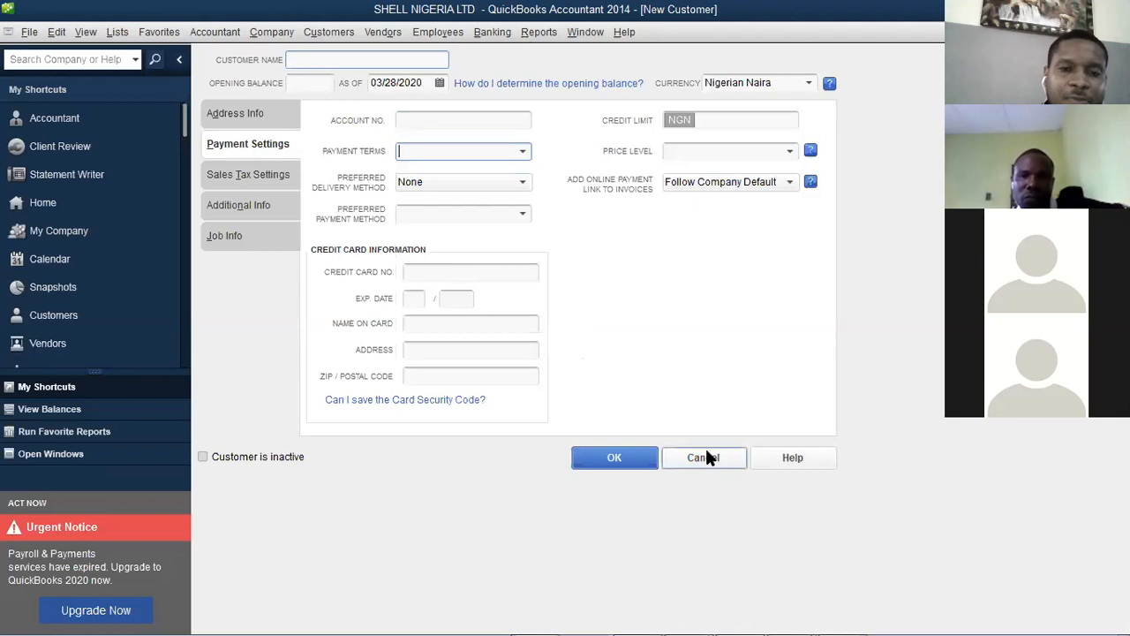
pyautogui.click(706, 457)
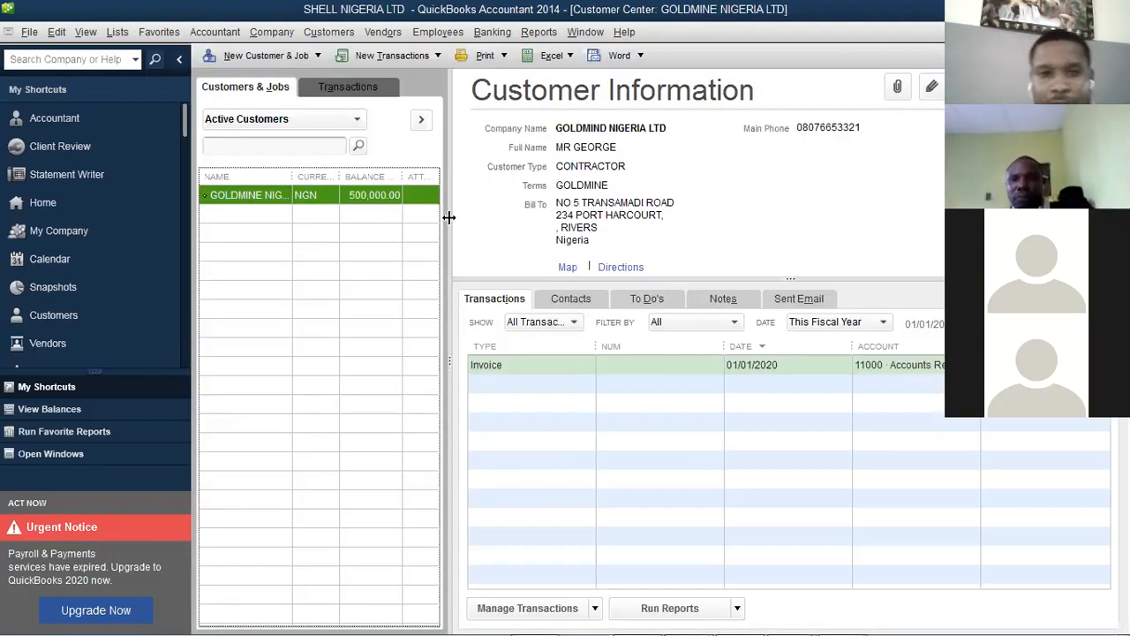
pyautogui.click(275, 51)
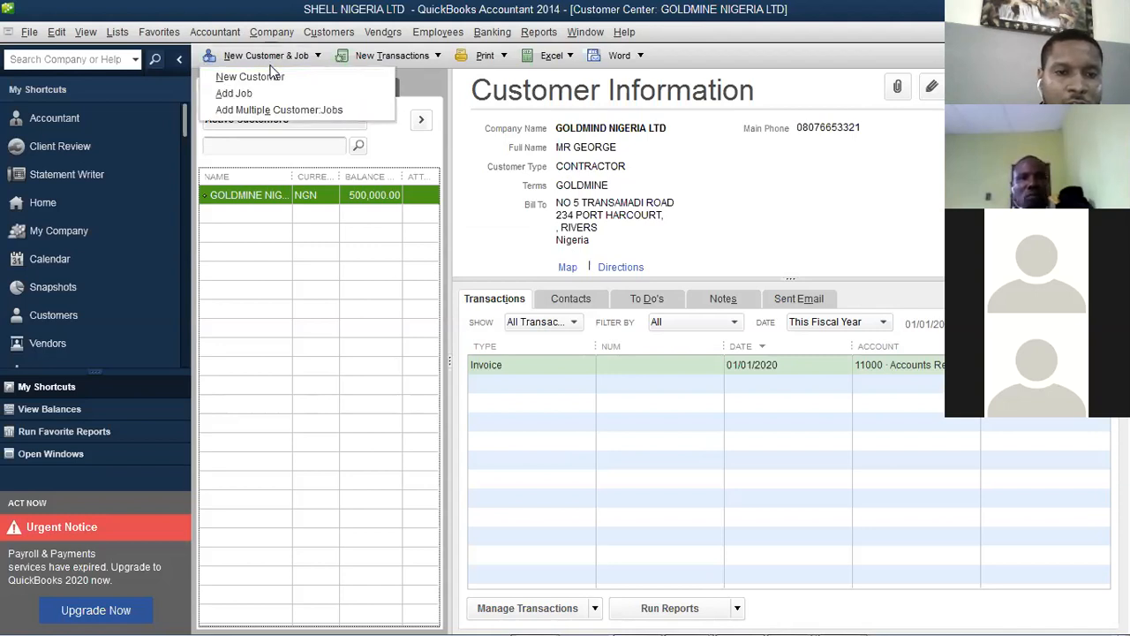
pyautogui.click(275, 76)
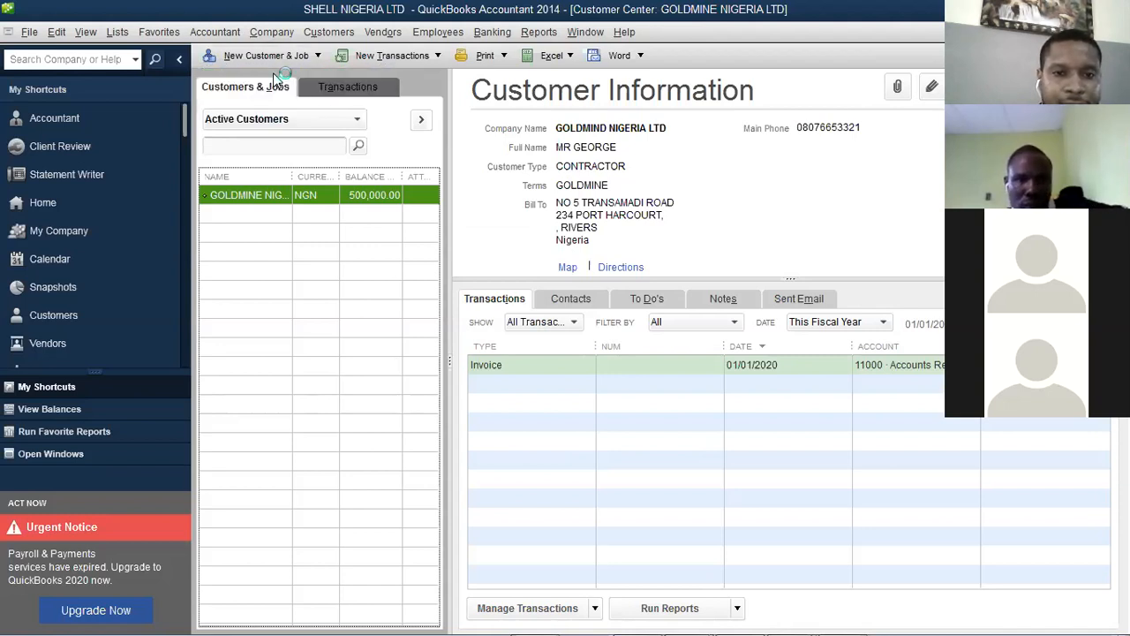